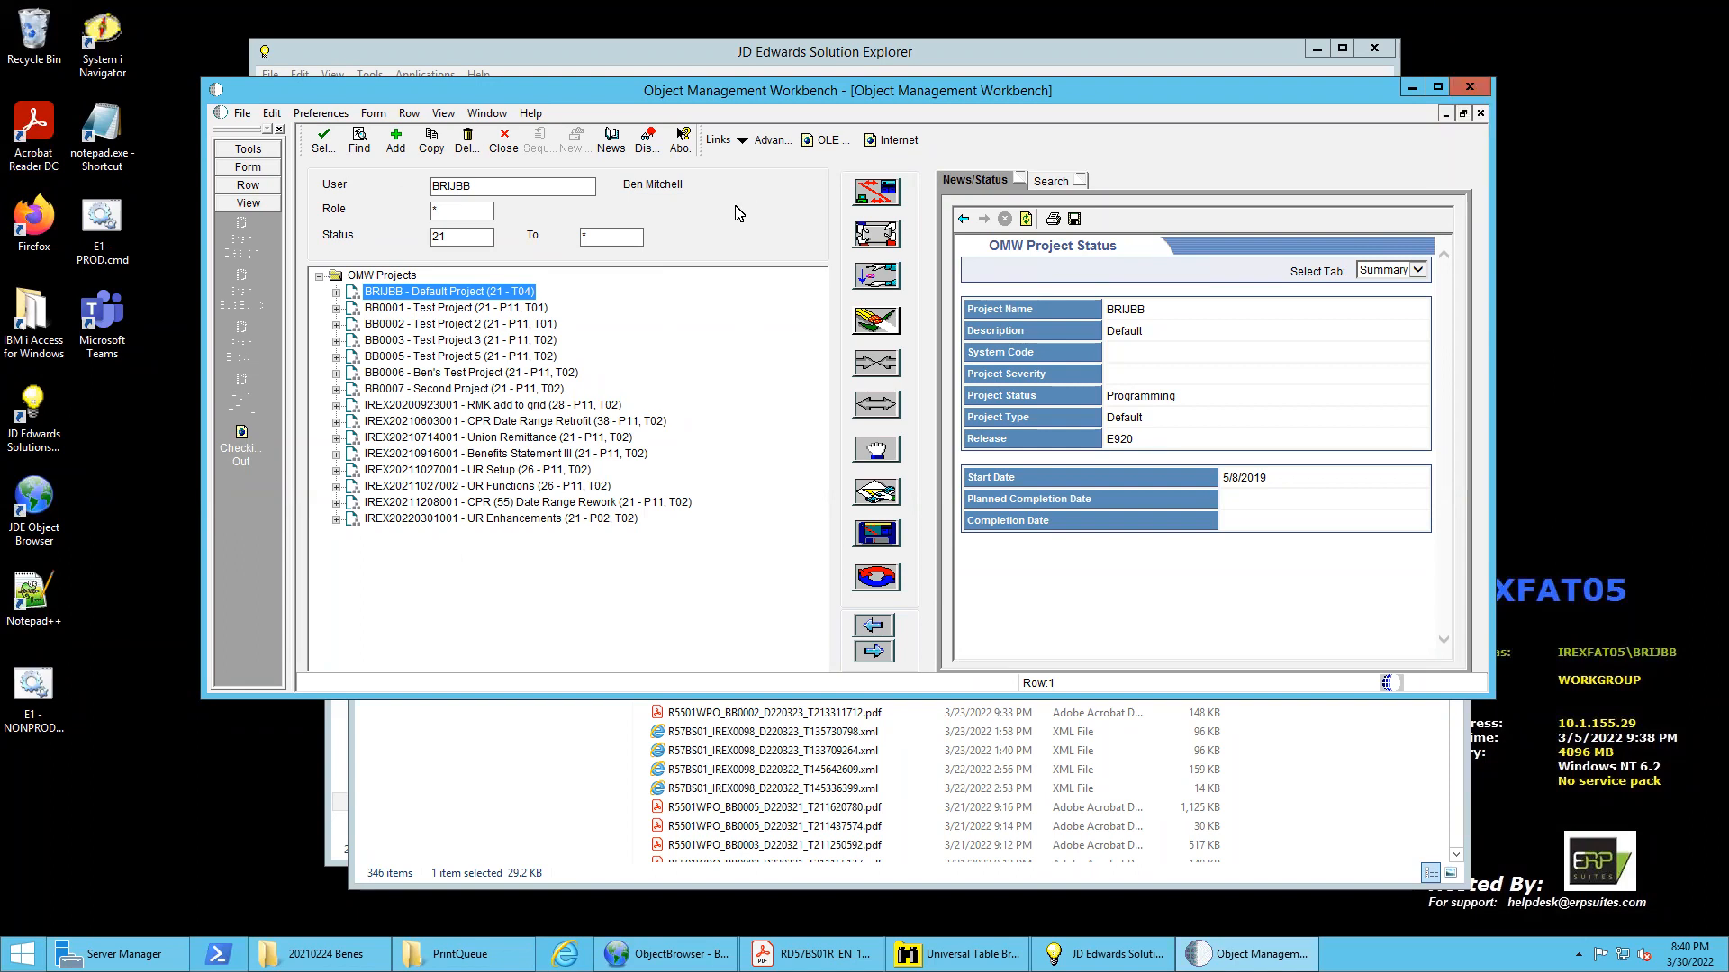
Start a new OMW project and give it the project ID BB0008
left_click(396, 141)
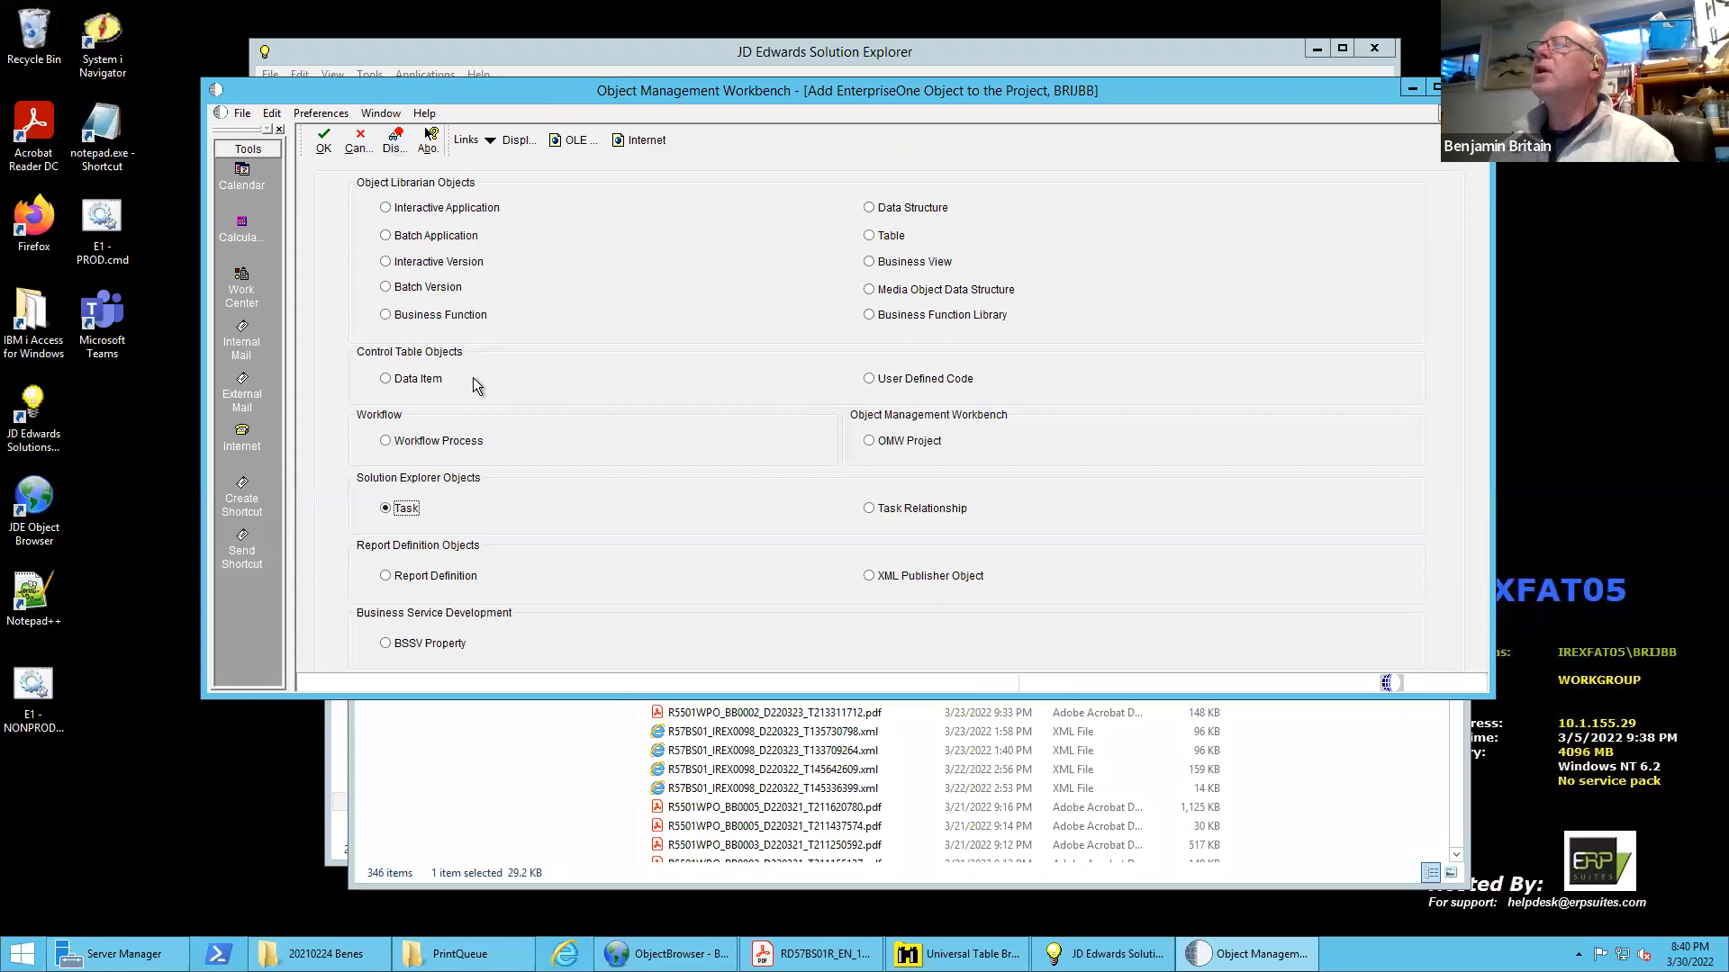
left_click(869, 441)
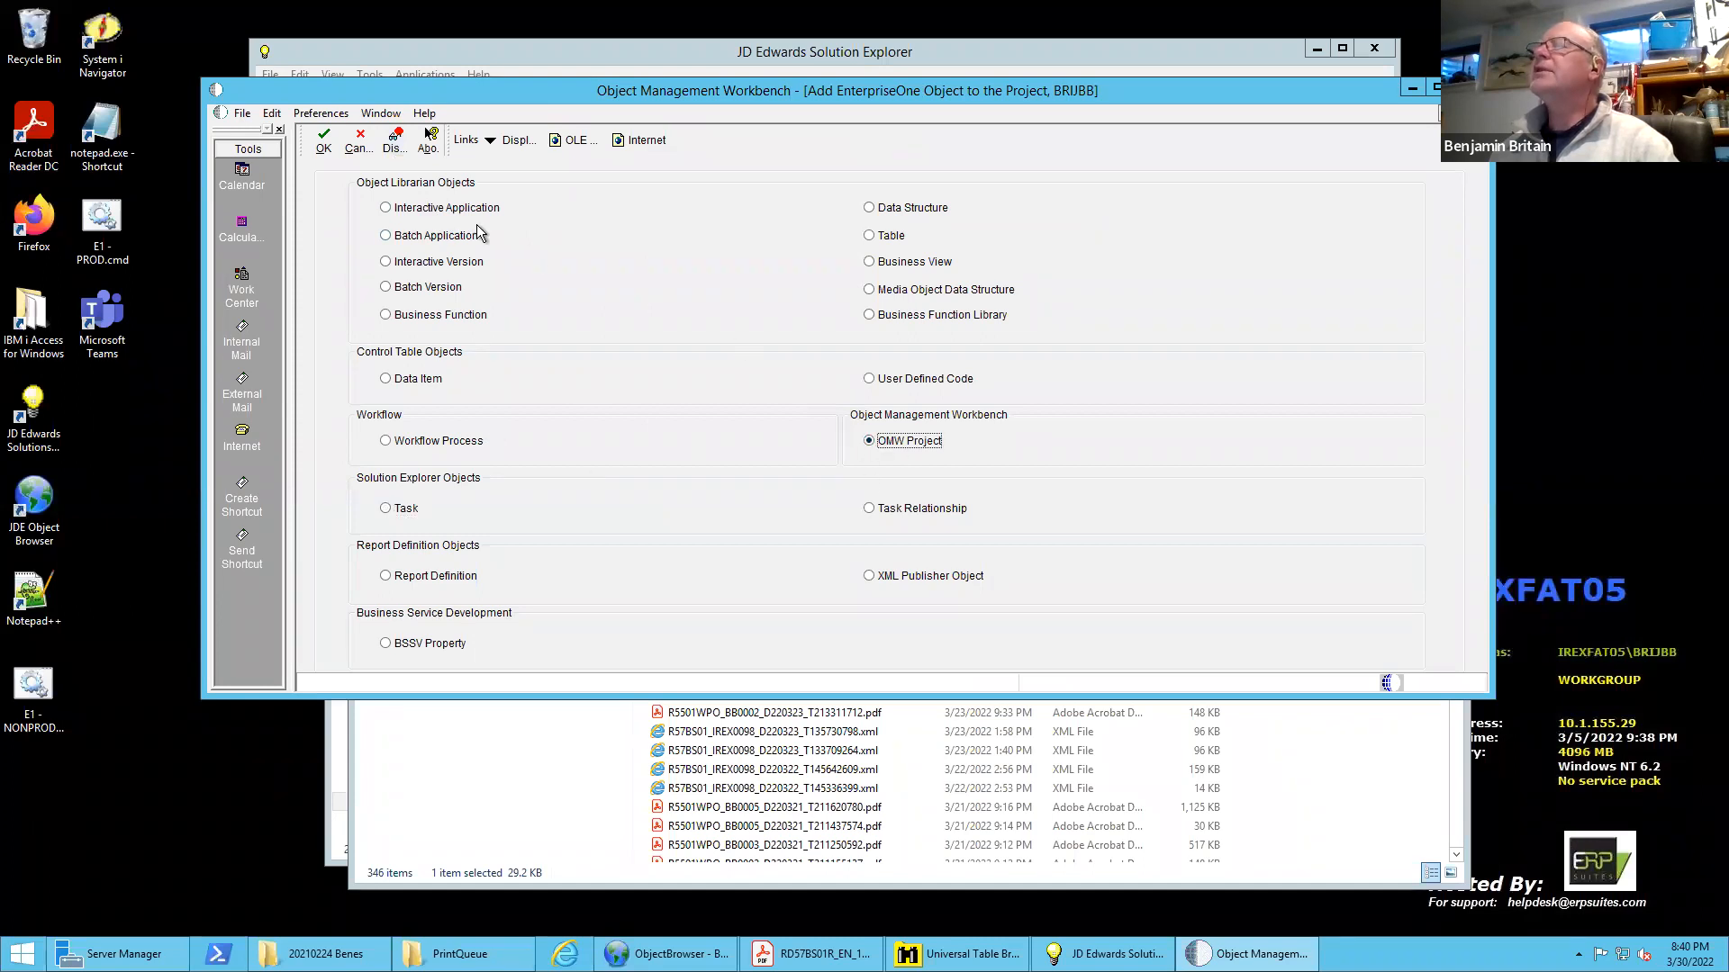
left_click(323, 143)
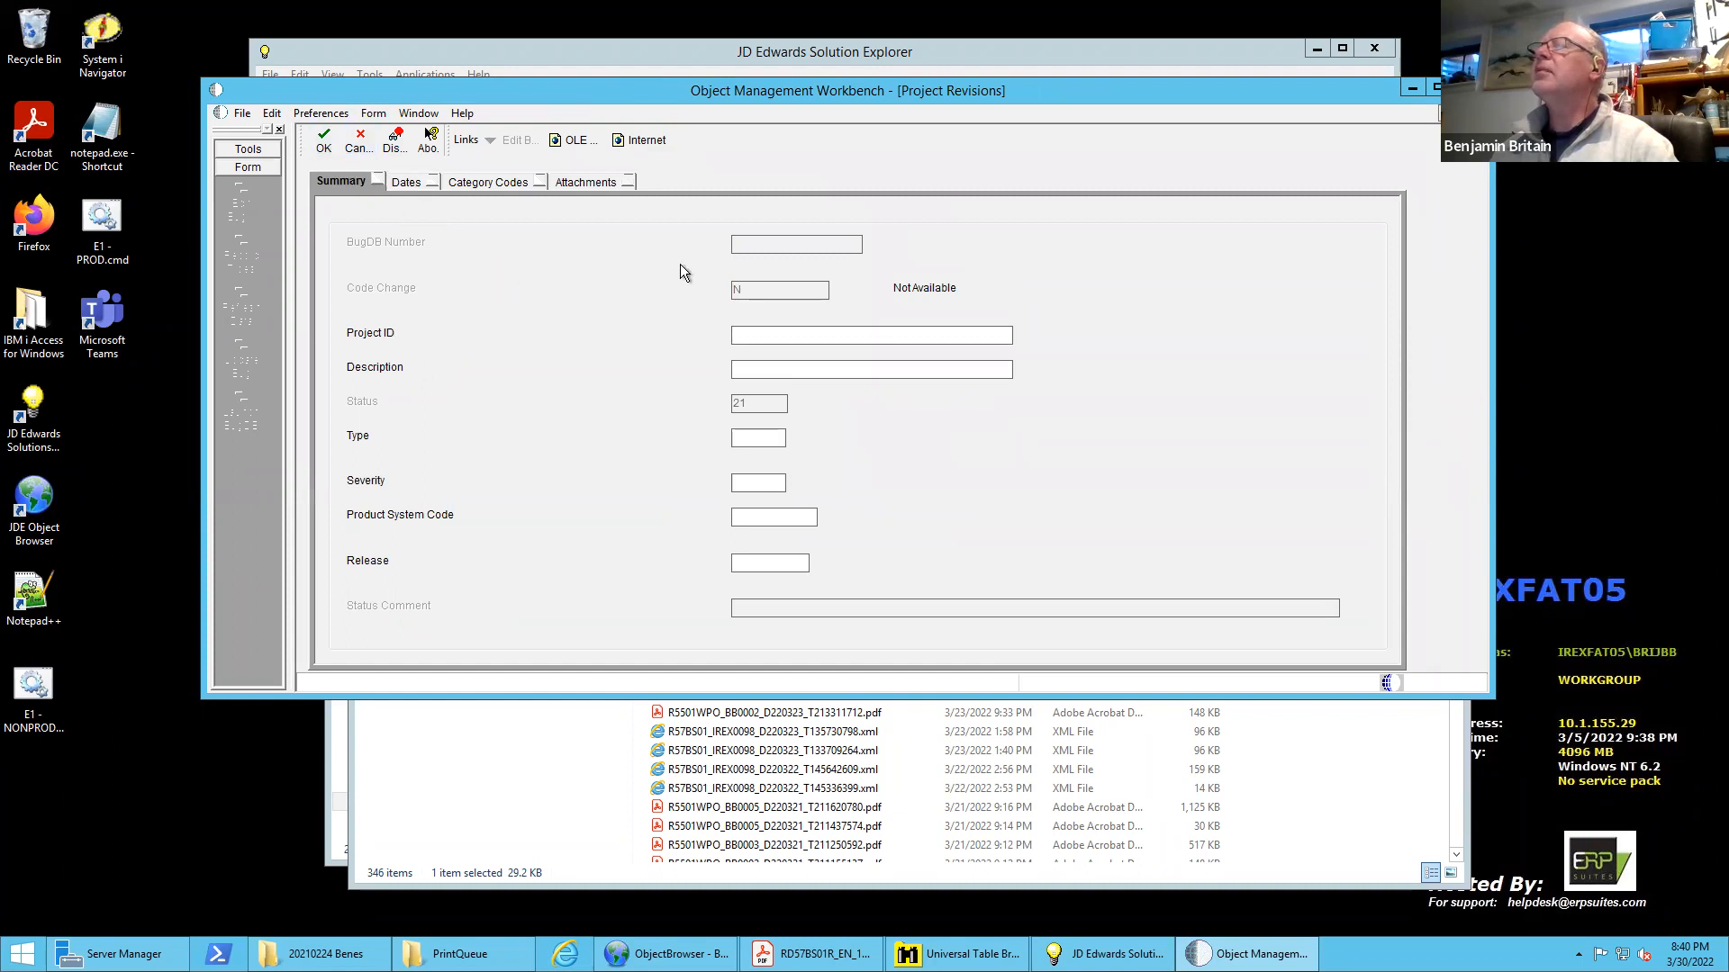
left_click(765, 330)
type("B")
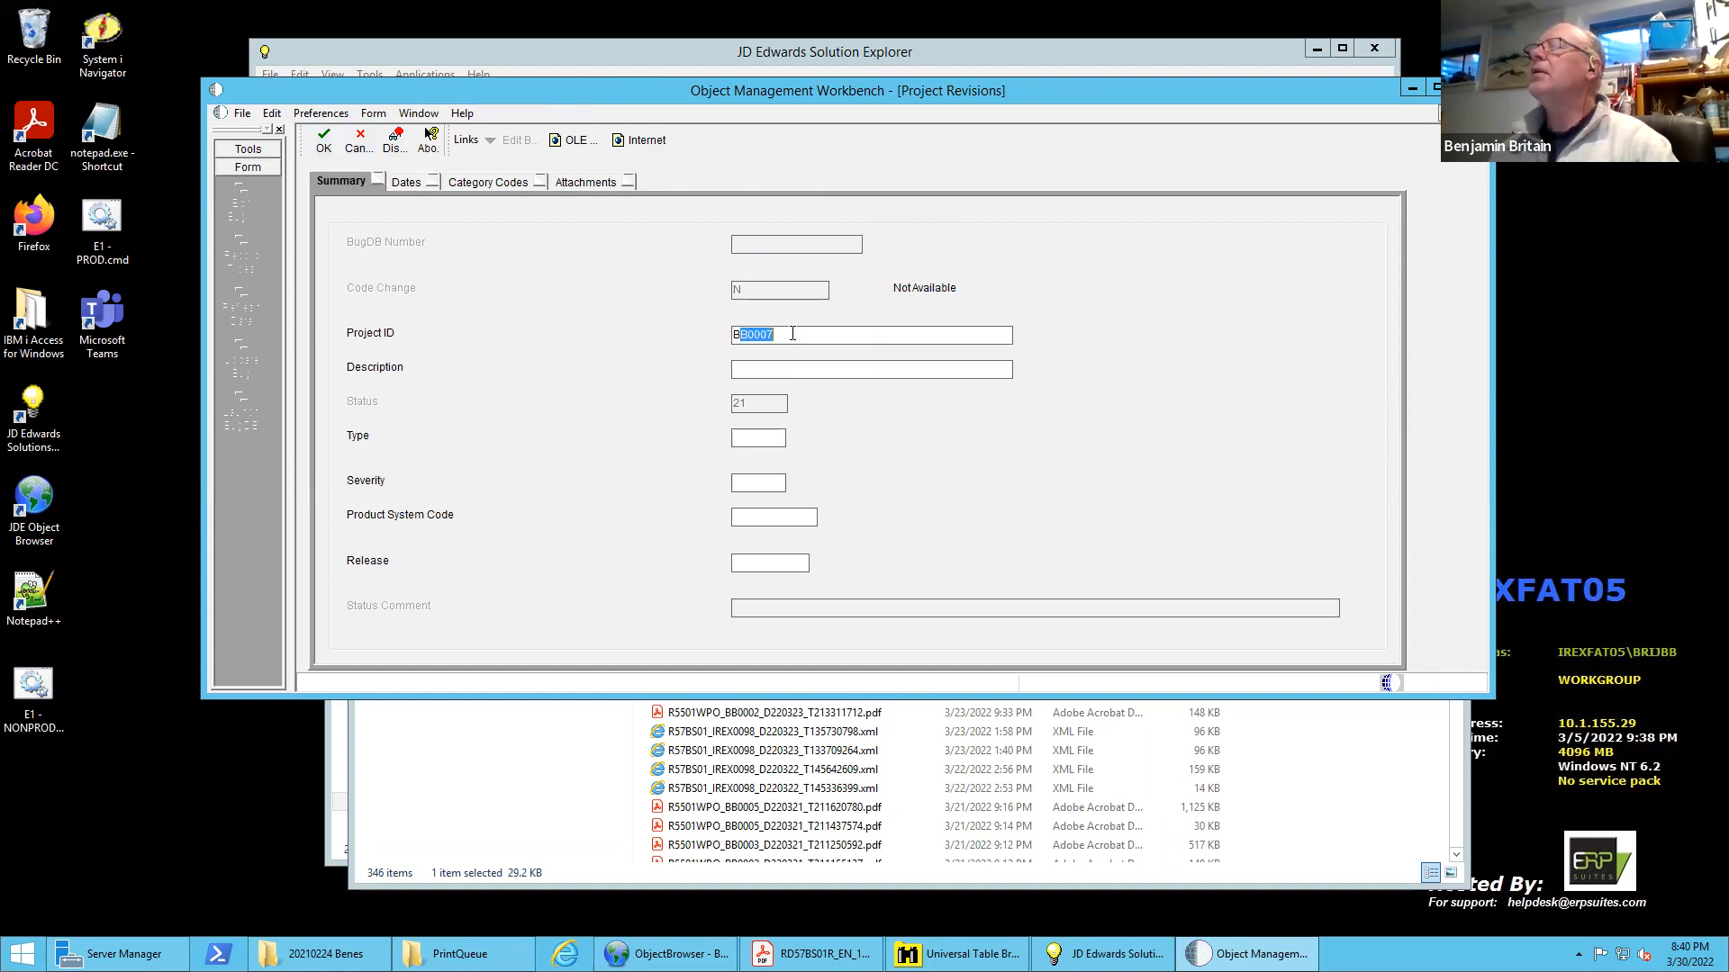
type("B000")
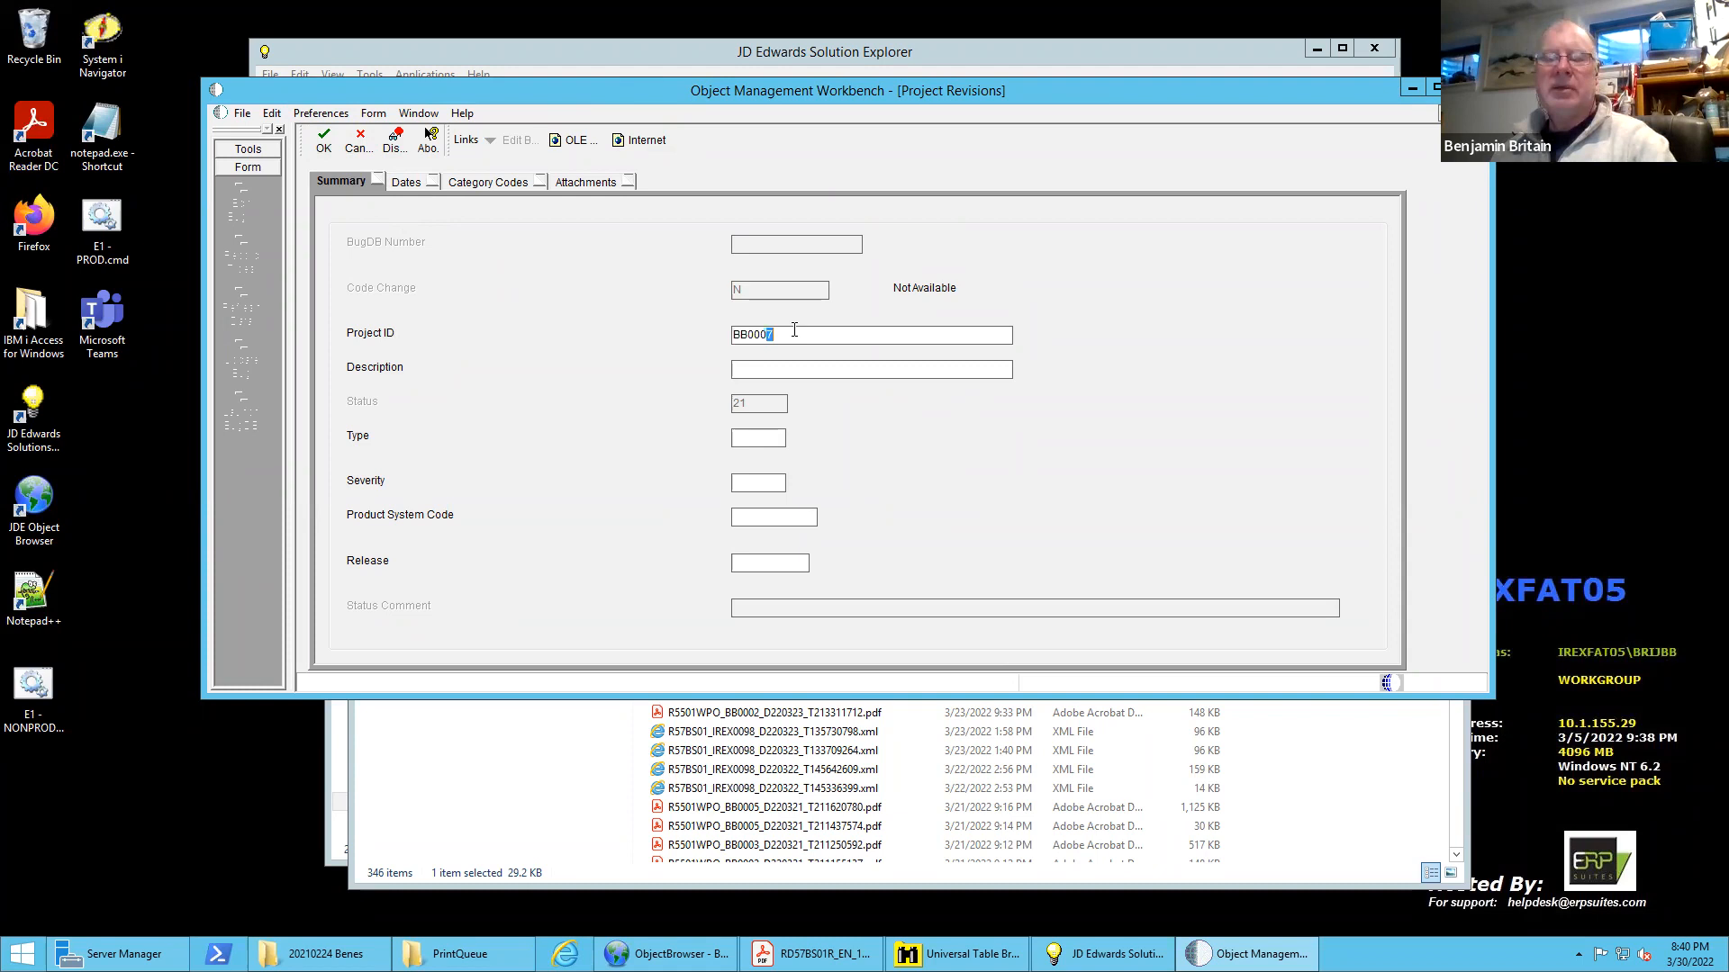
type("9")
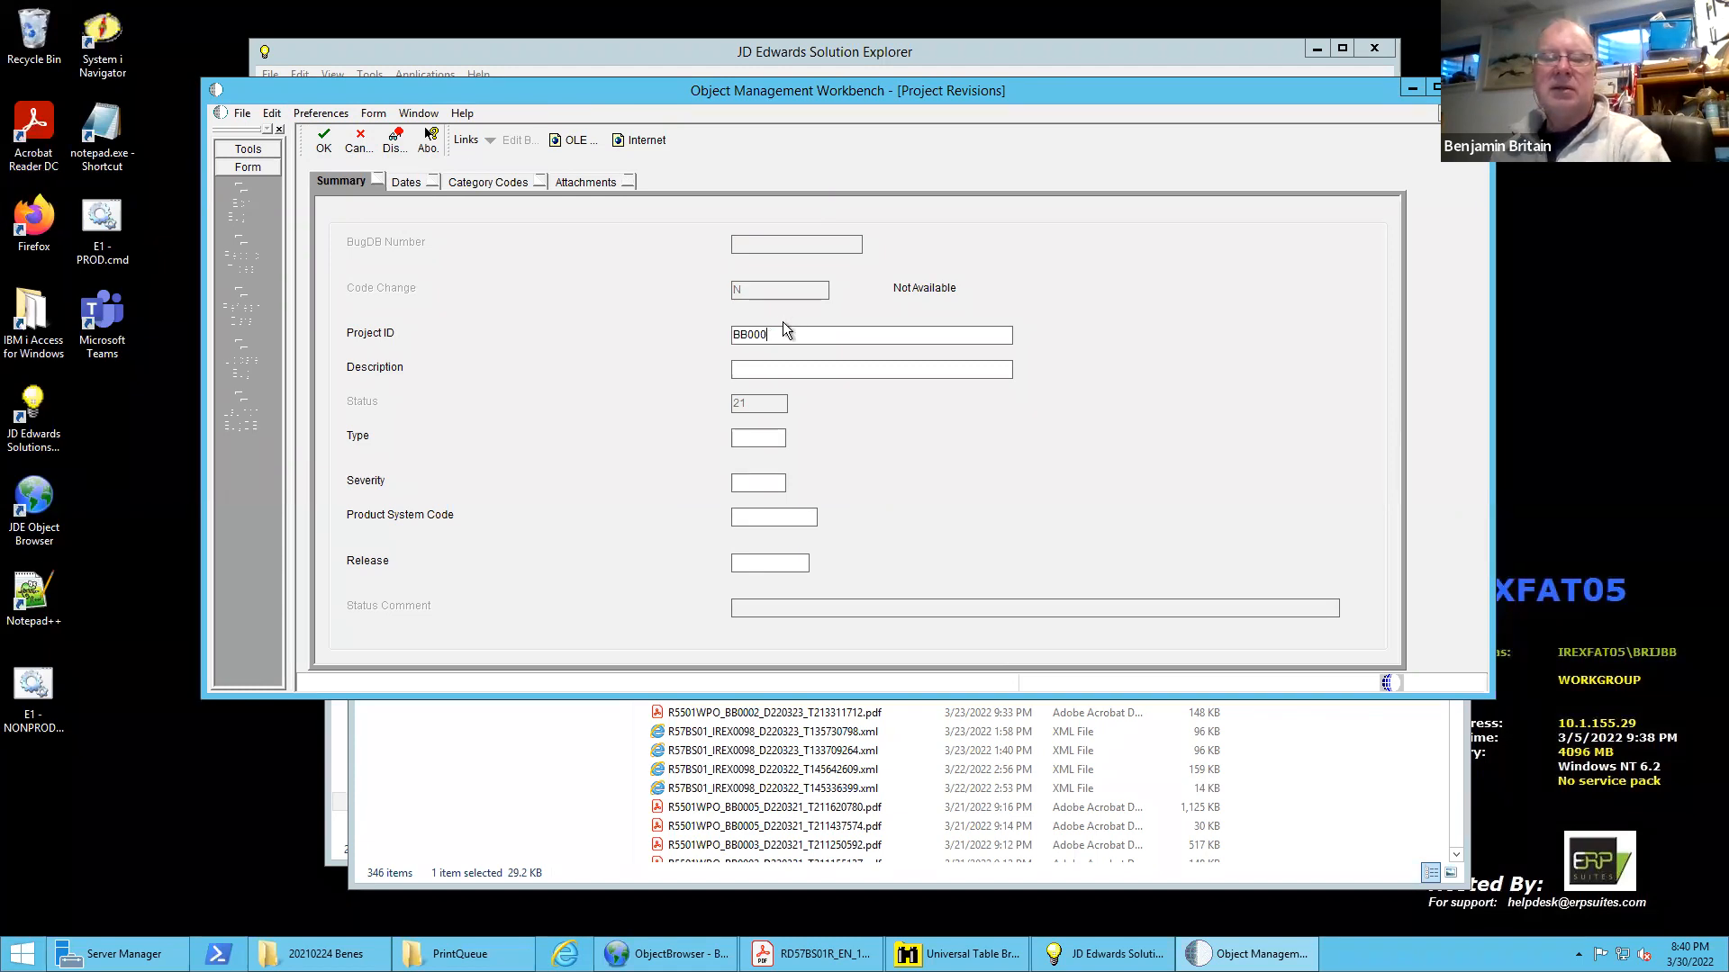
Enter "Project for Table Conversion" as the description of project BB0008
left_click(794, 369)
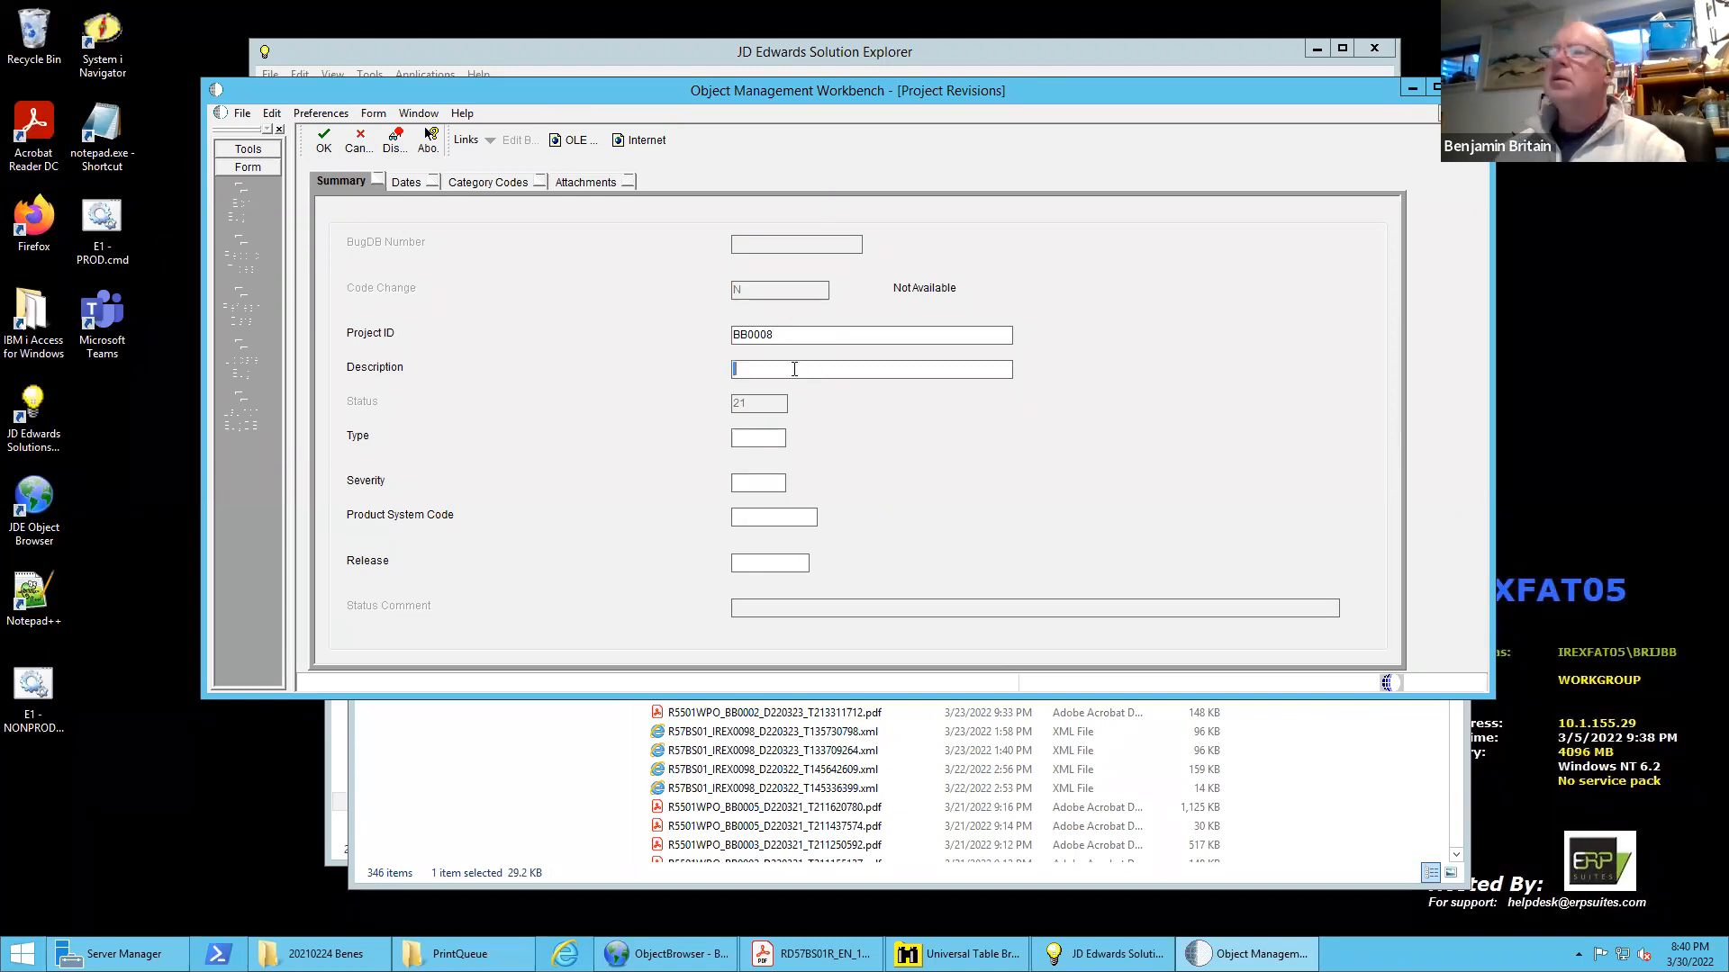
type("Projec")
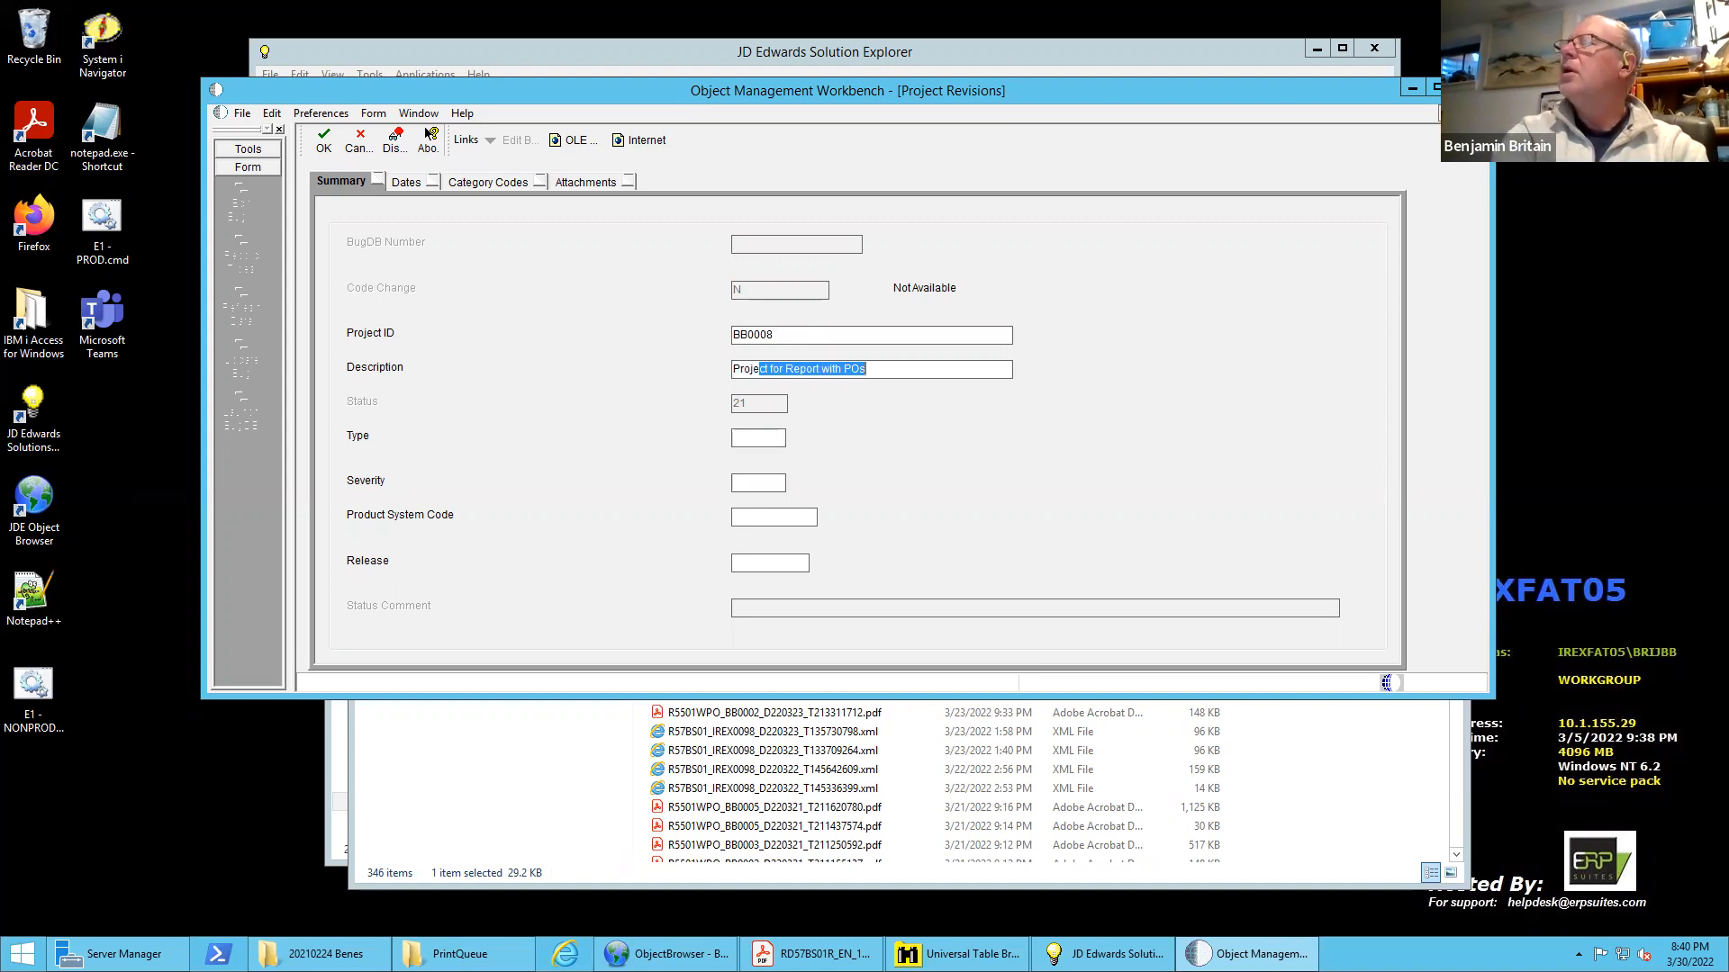
type("t for ")
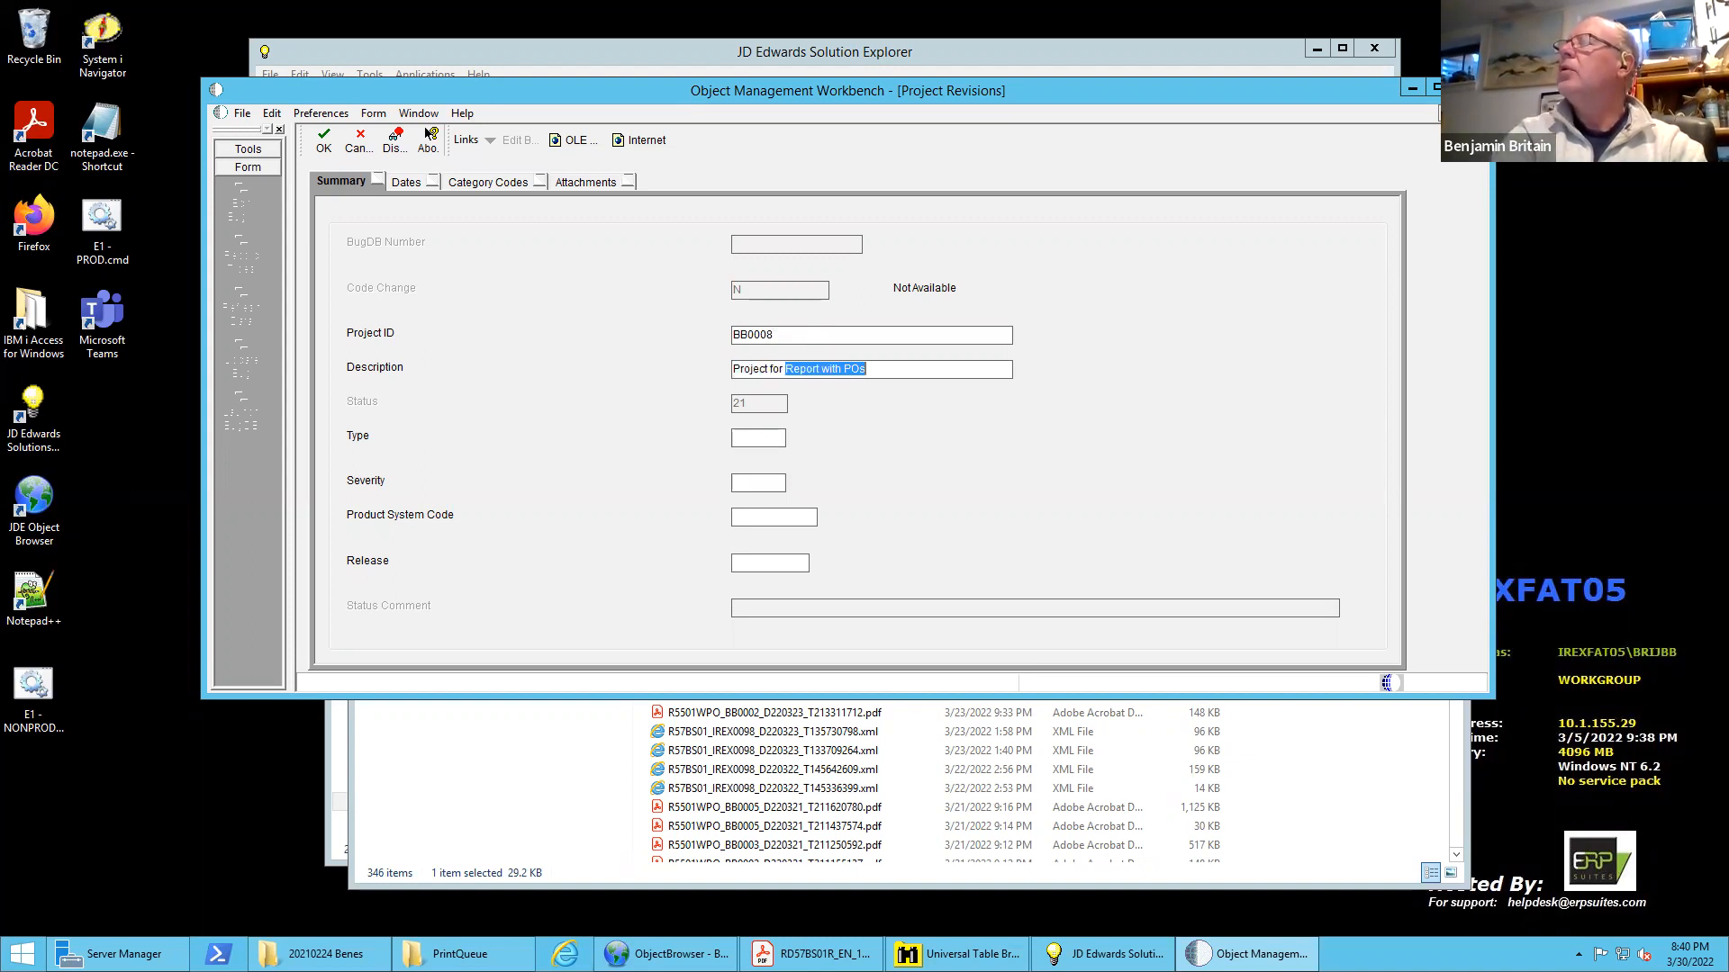
type("Table Coner")
key("BackSpace")
type("ersion")
Set the project's type to 02, severity to 11, product system code to 55 and release to E920, and save it
key("Tab")
type("02")
key("Tab")
type("11")
key("Tab")
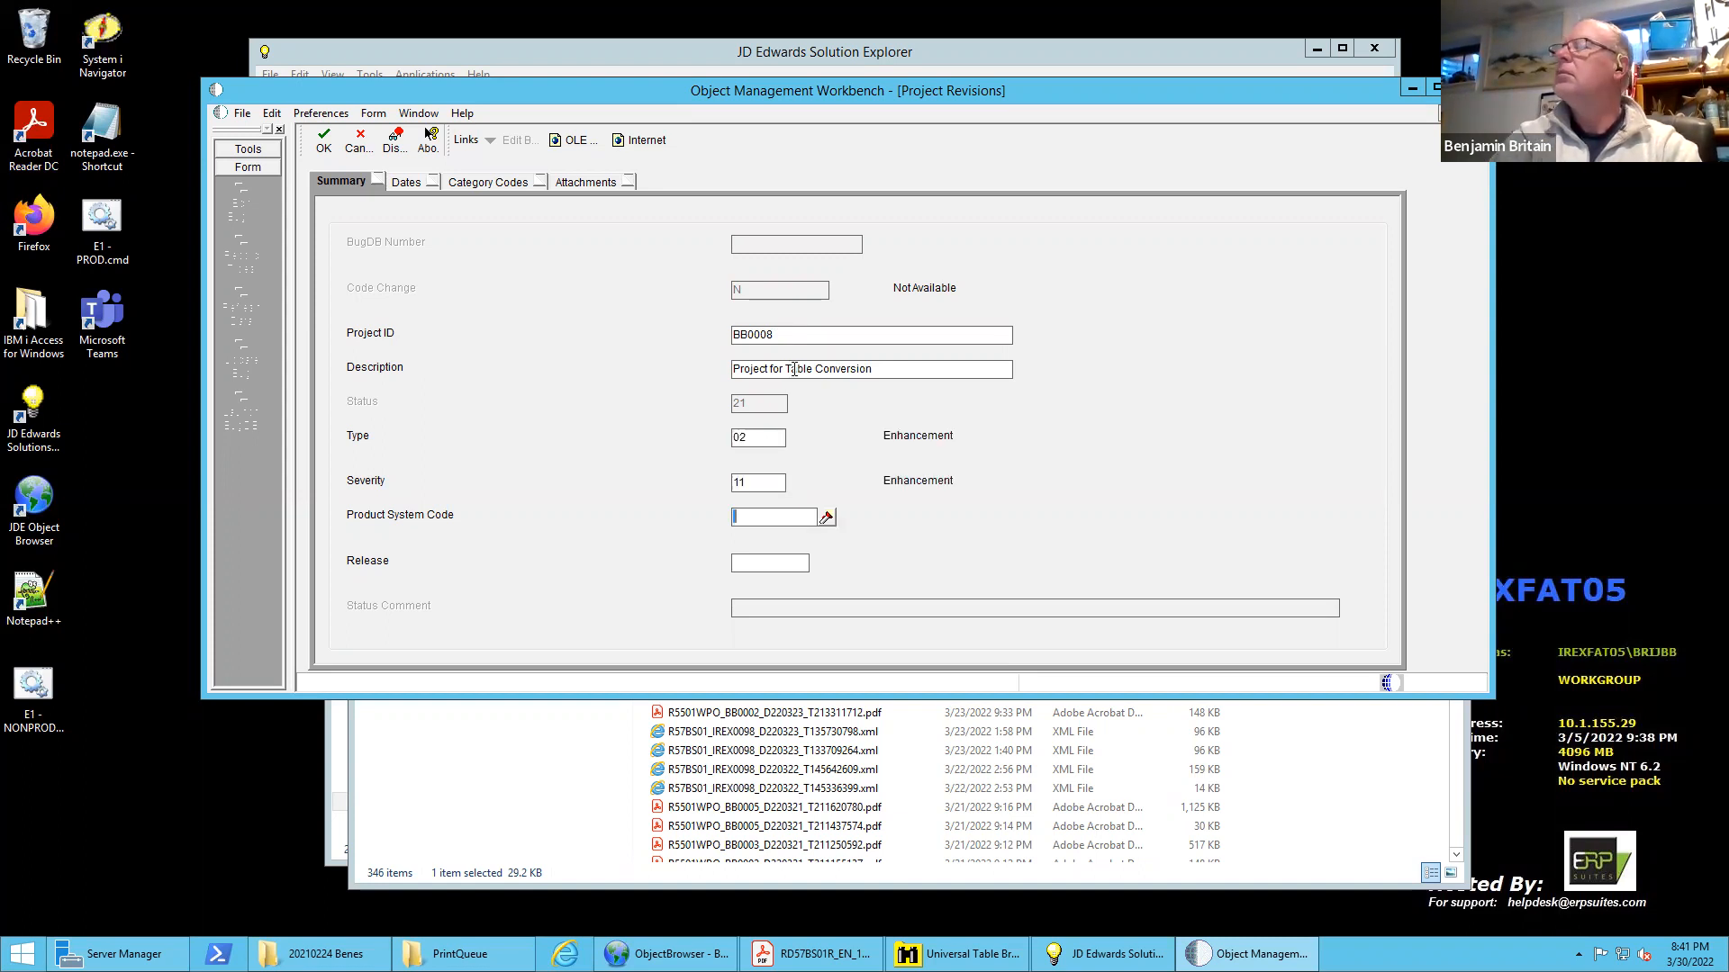
type("55")
key("Tab")
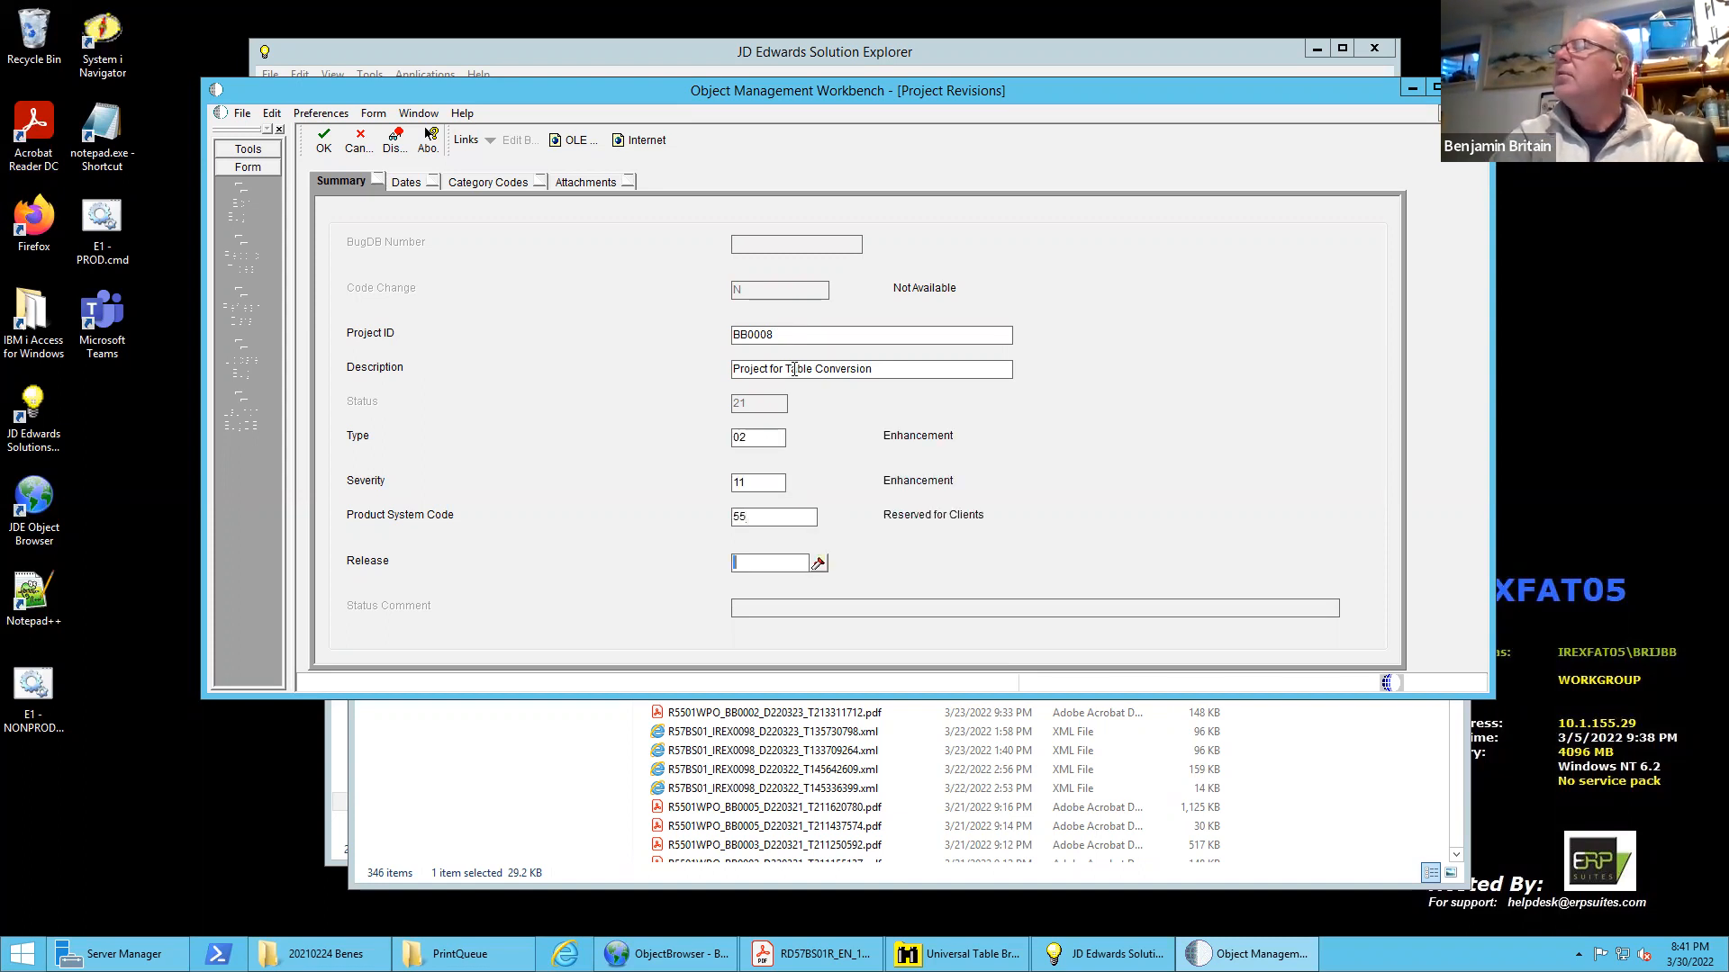
type("E920")
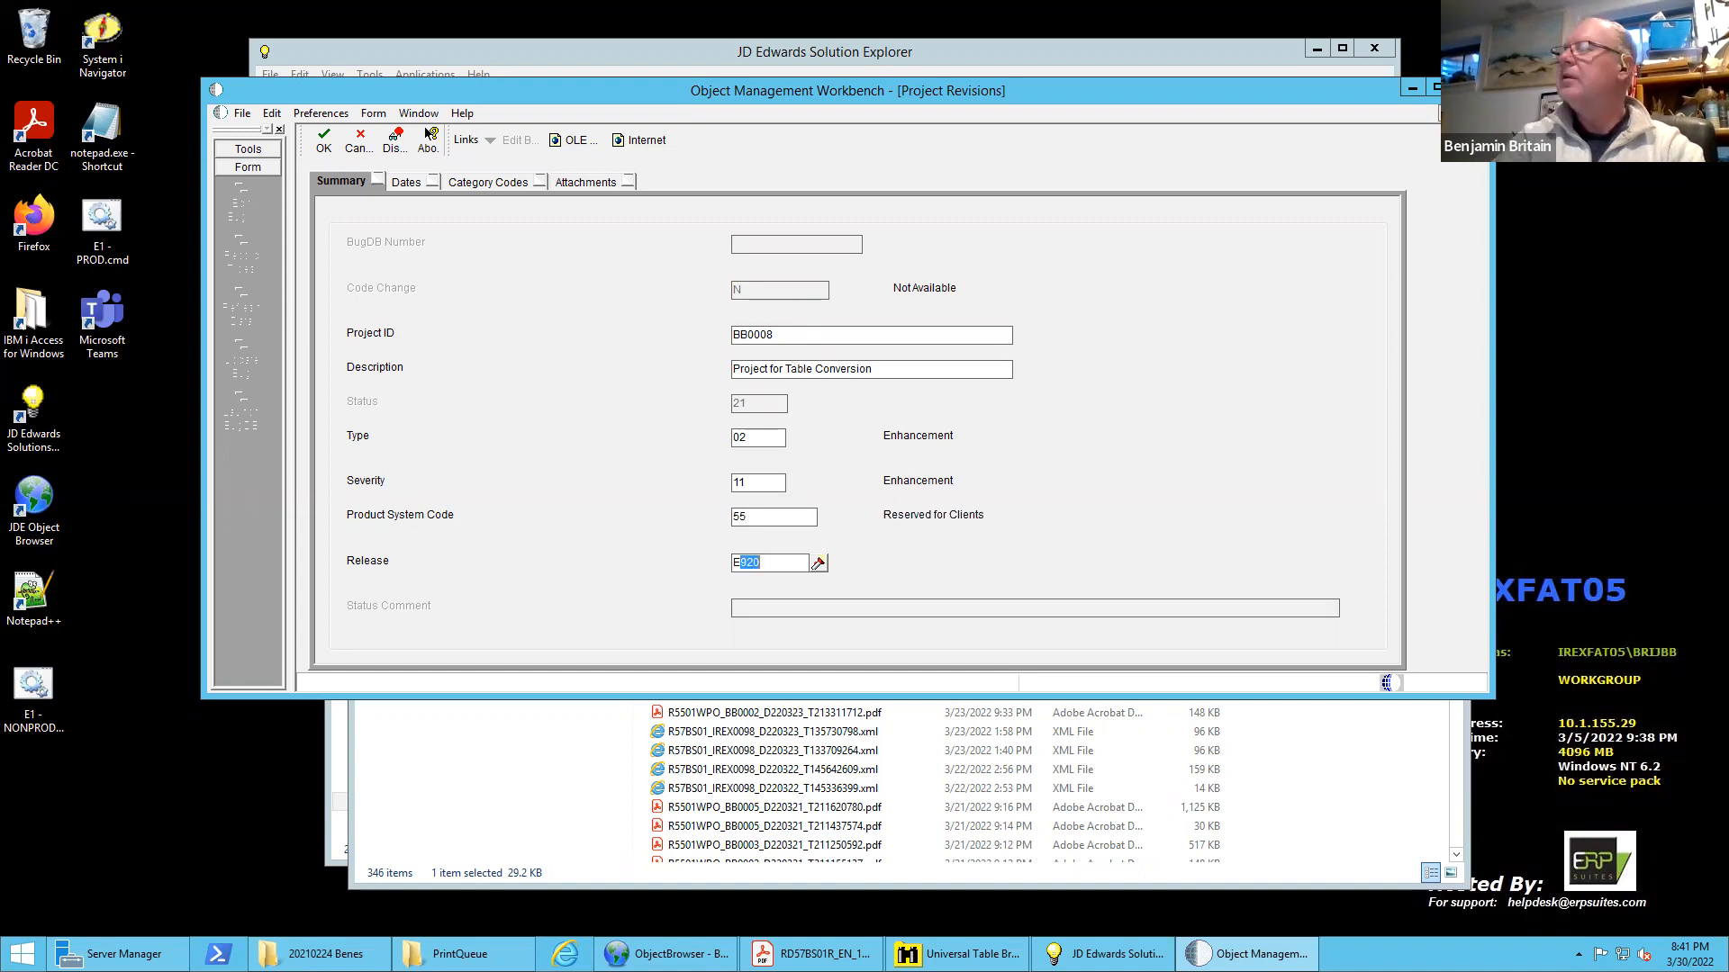
key("Tab")
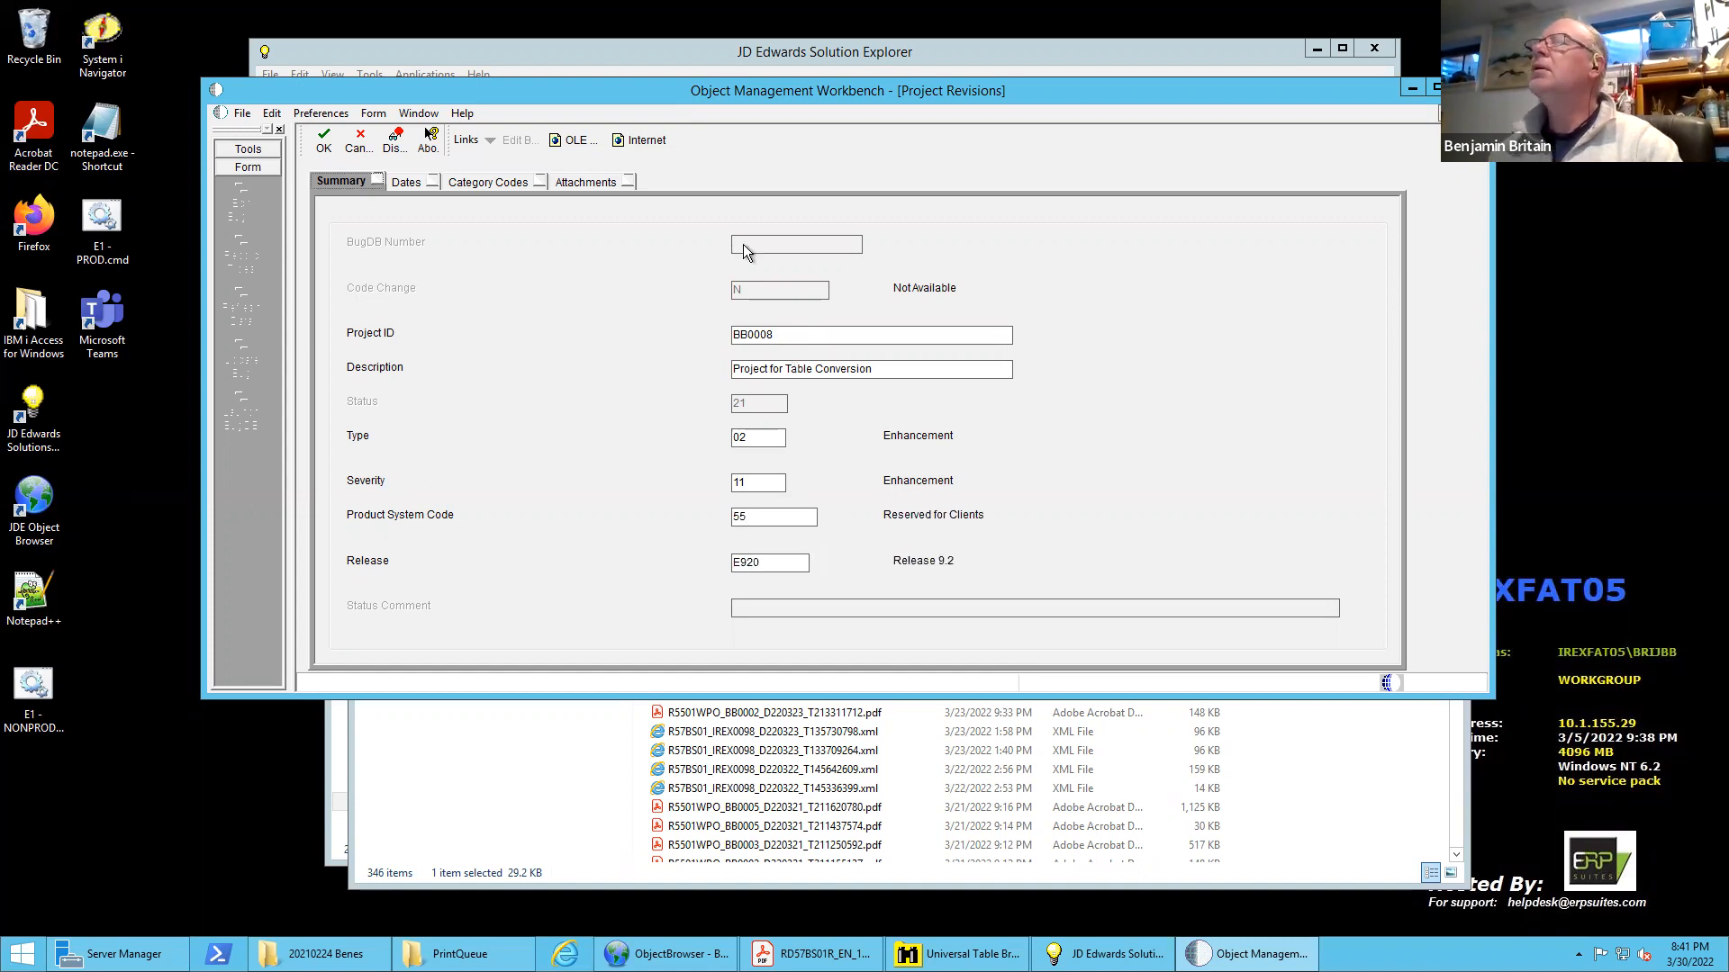
left_click(320, 142)
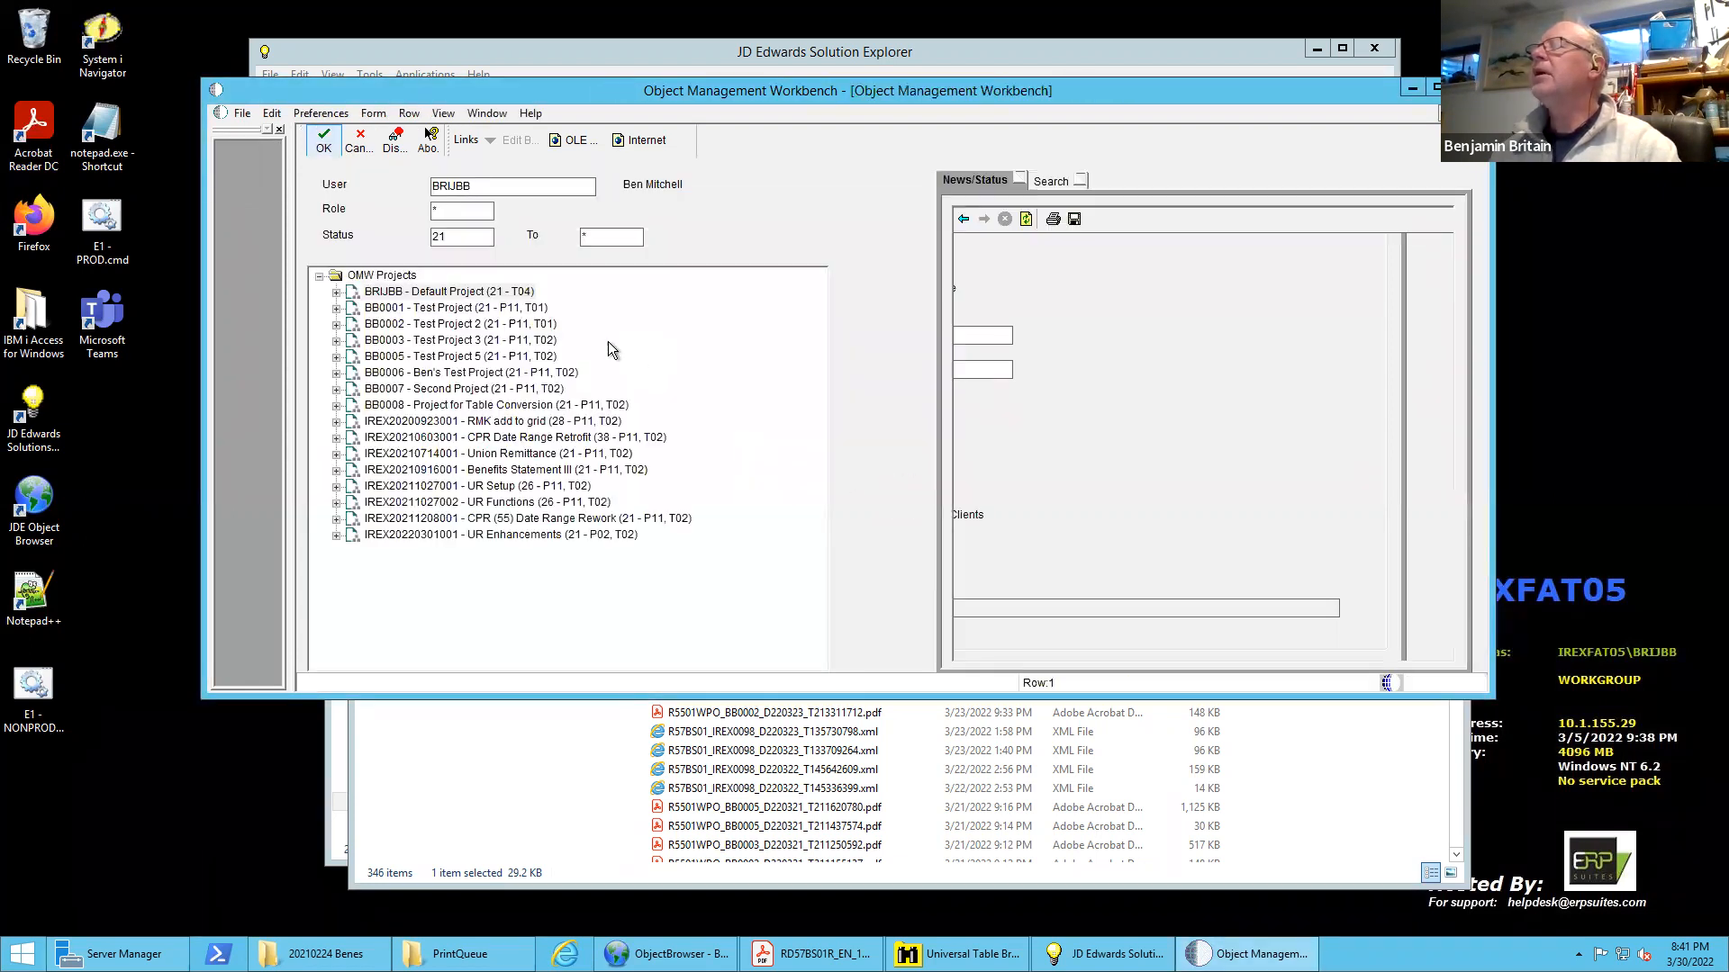
Start adding a batch application to project BB0008 with the object name R55AB01T
left_click(382, 407)
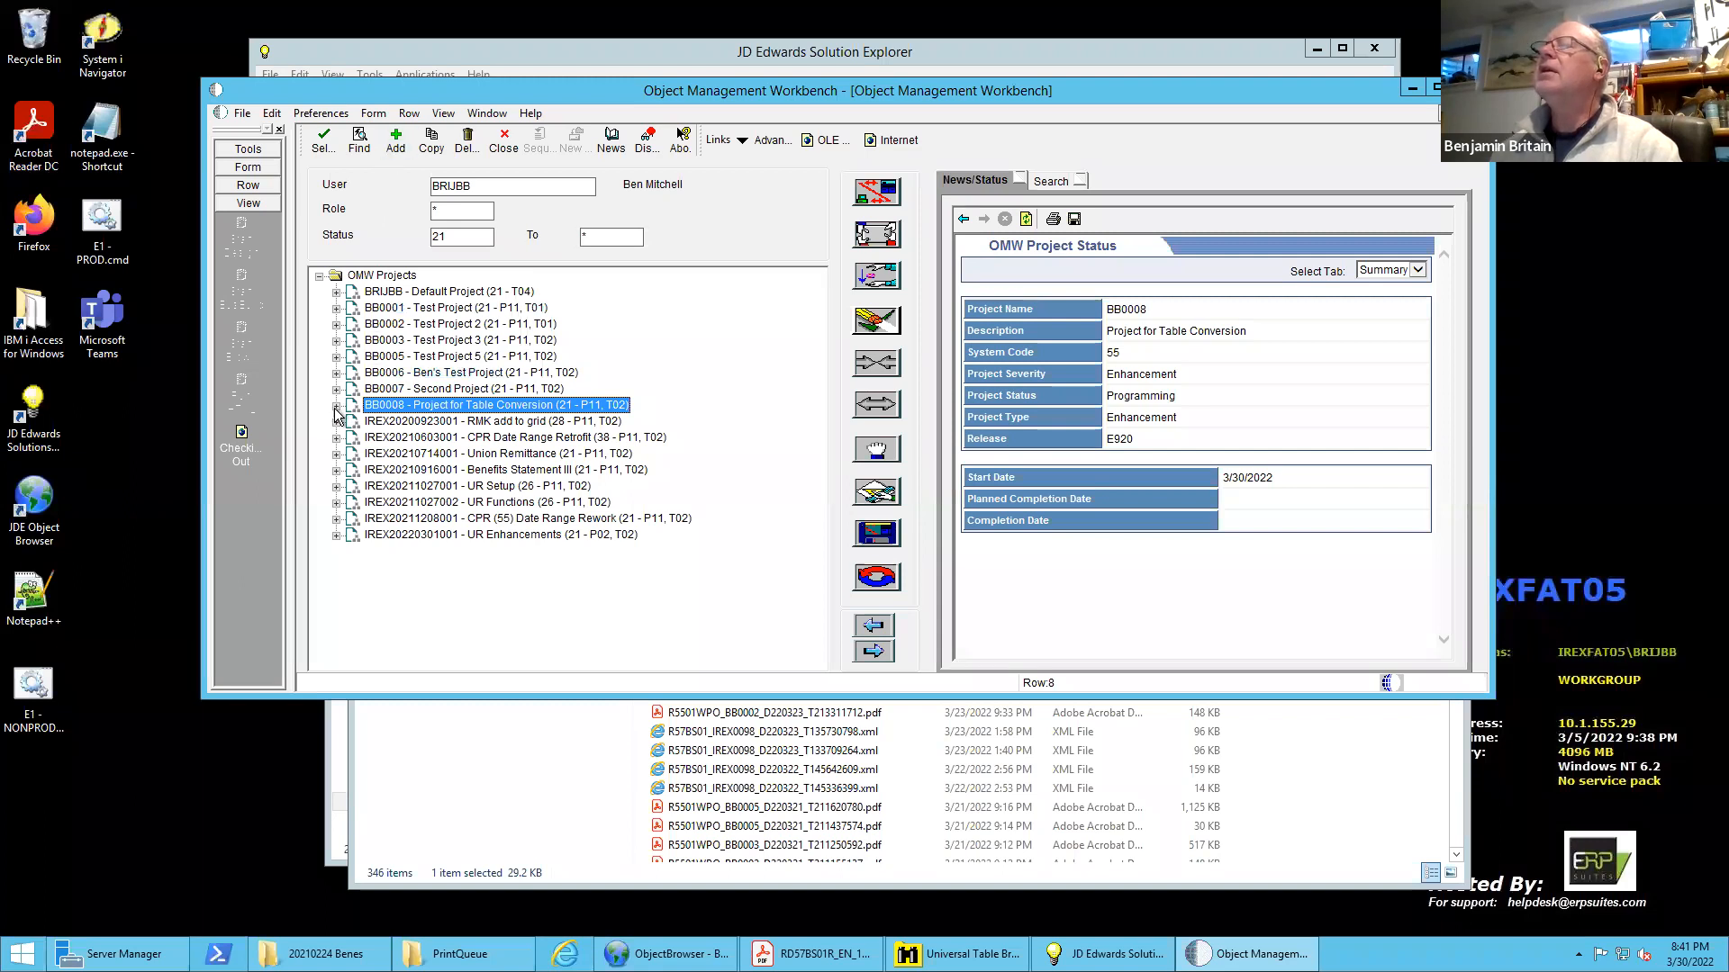
left_click(336, 406)
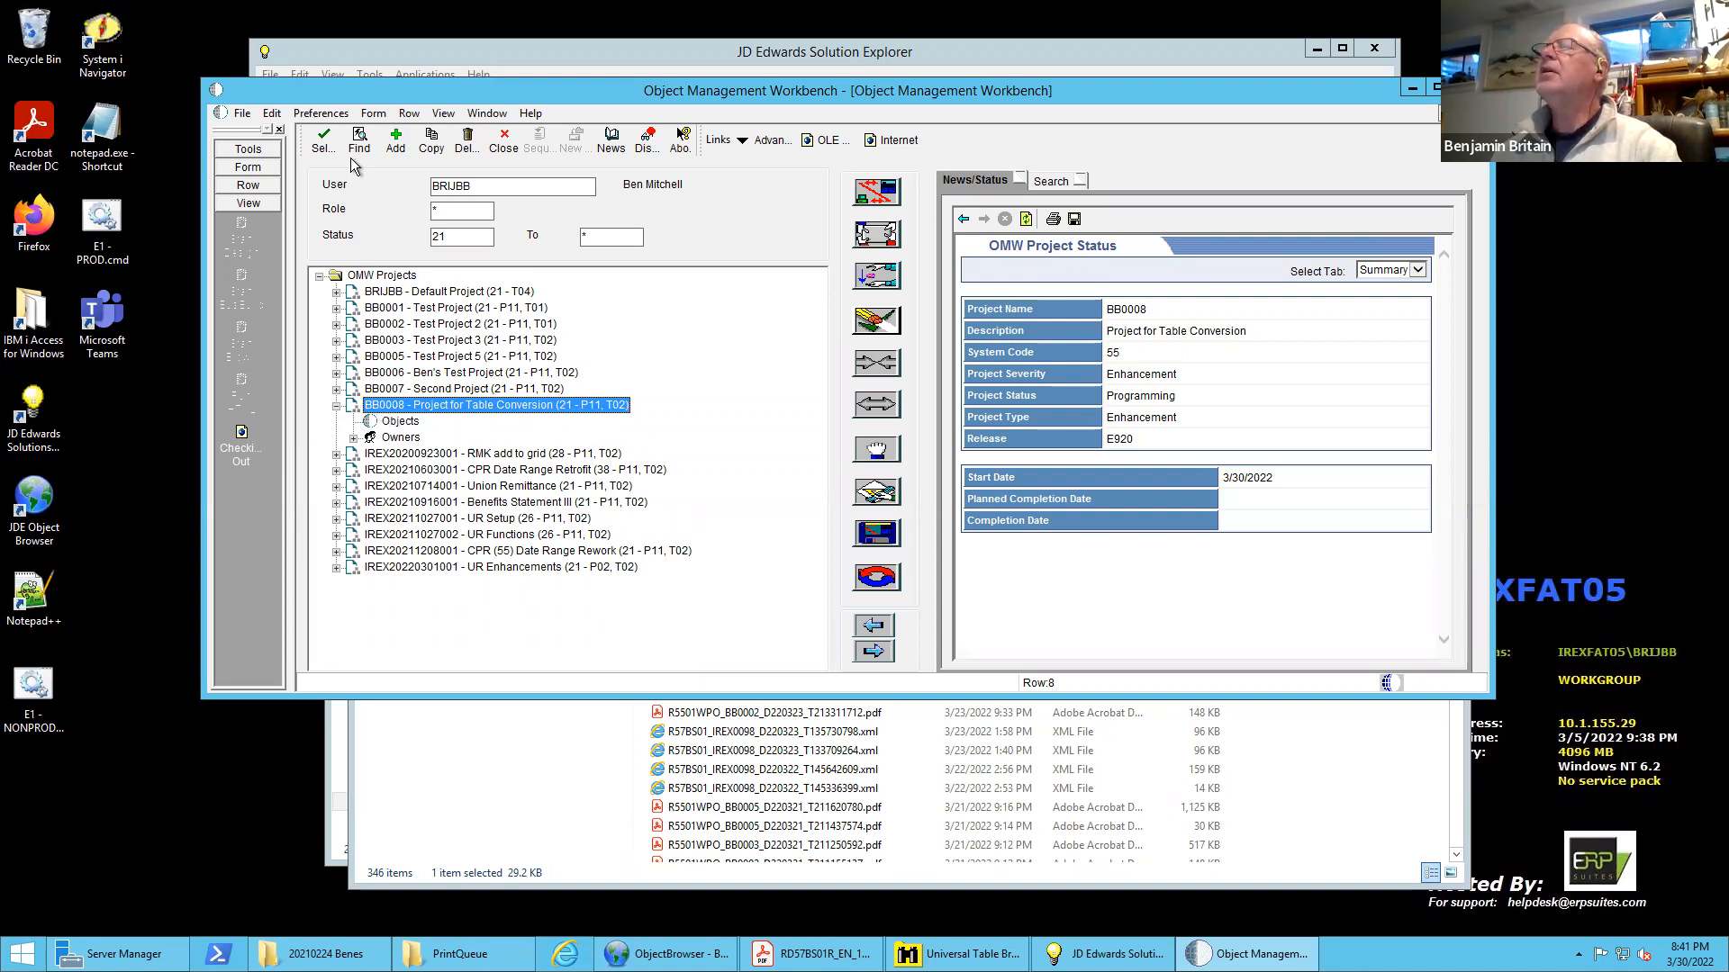
left_click(397, 142)
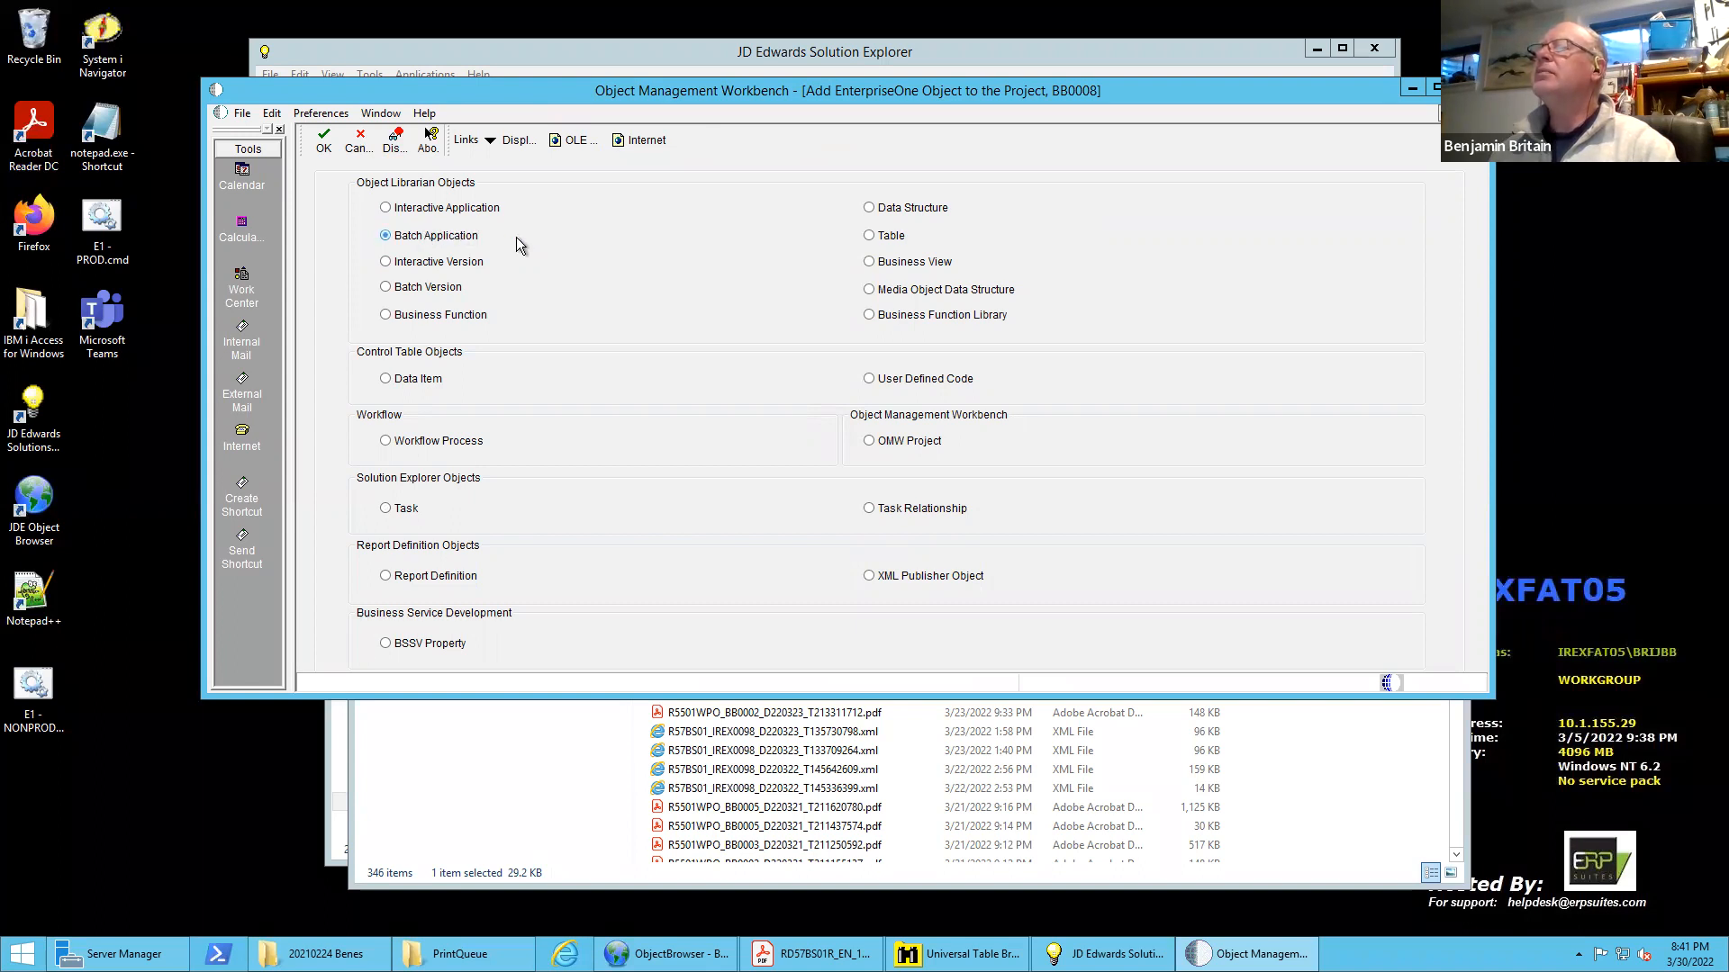
left_click(322, 142)
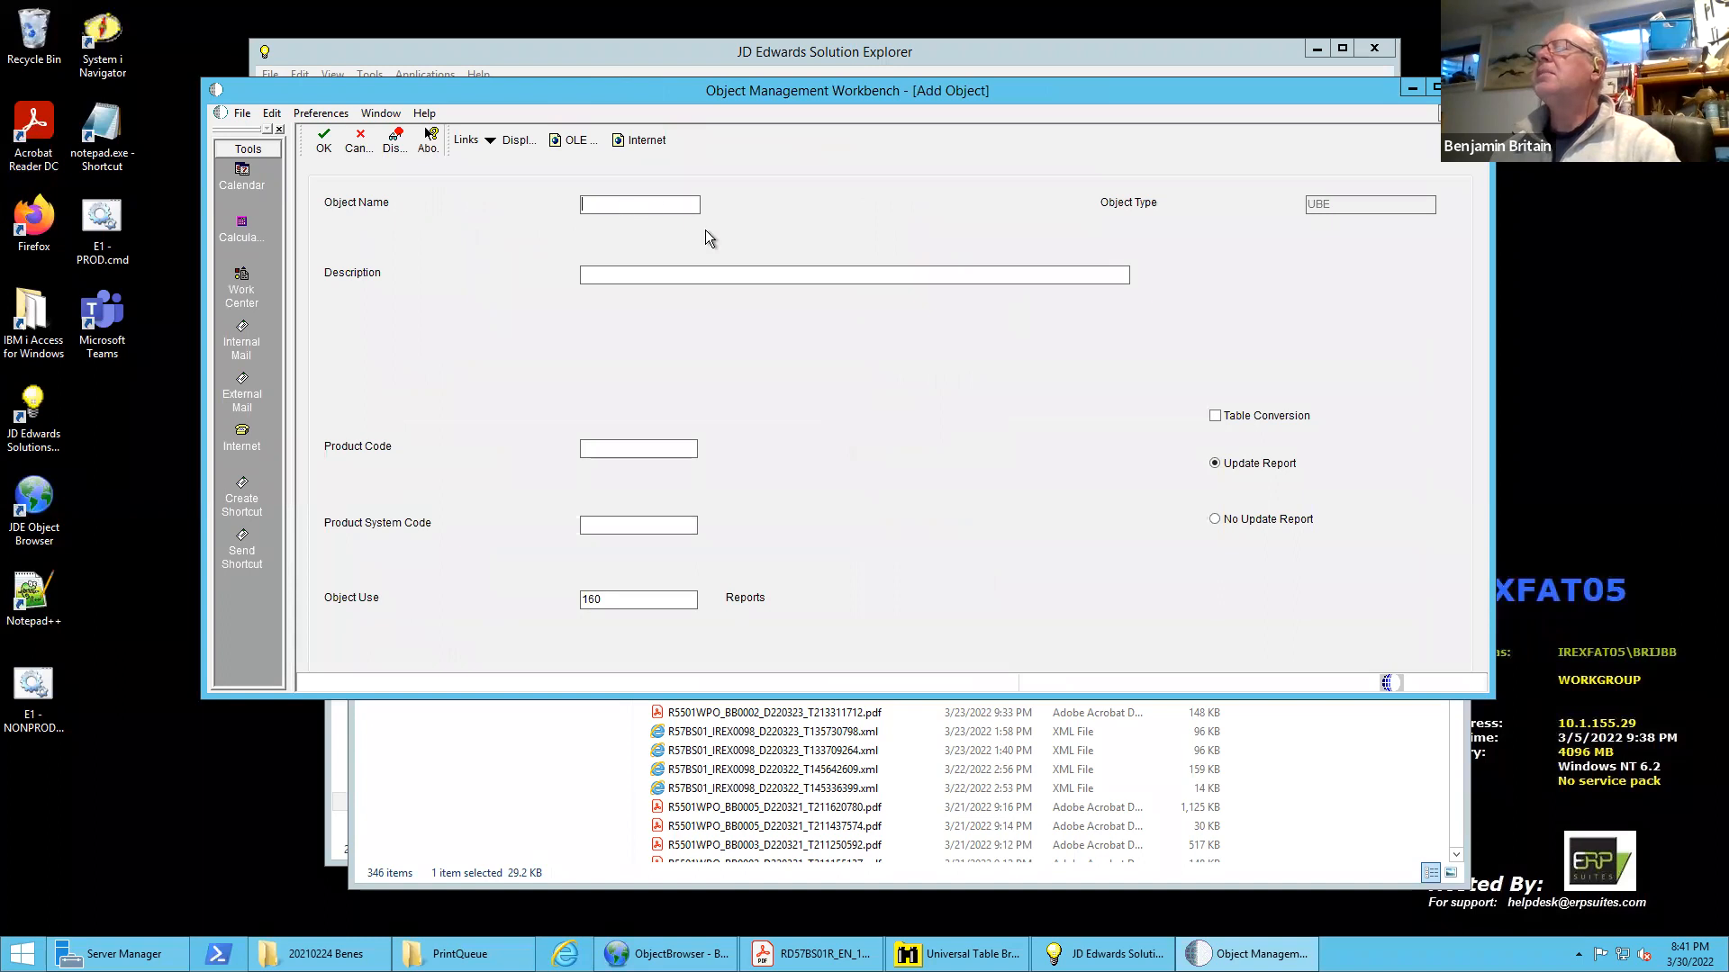
type("R")
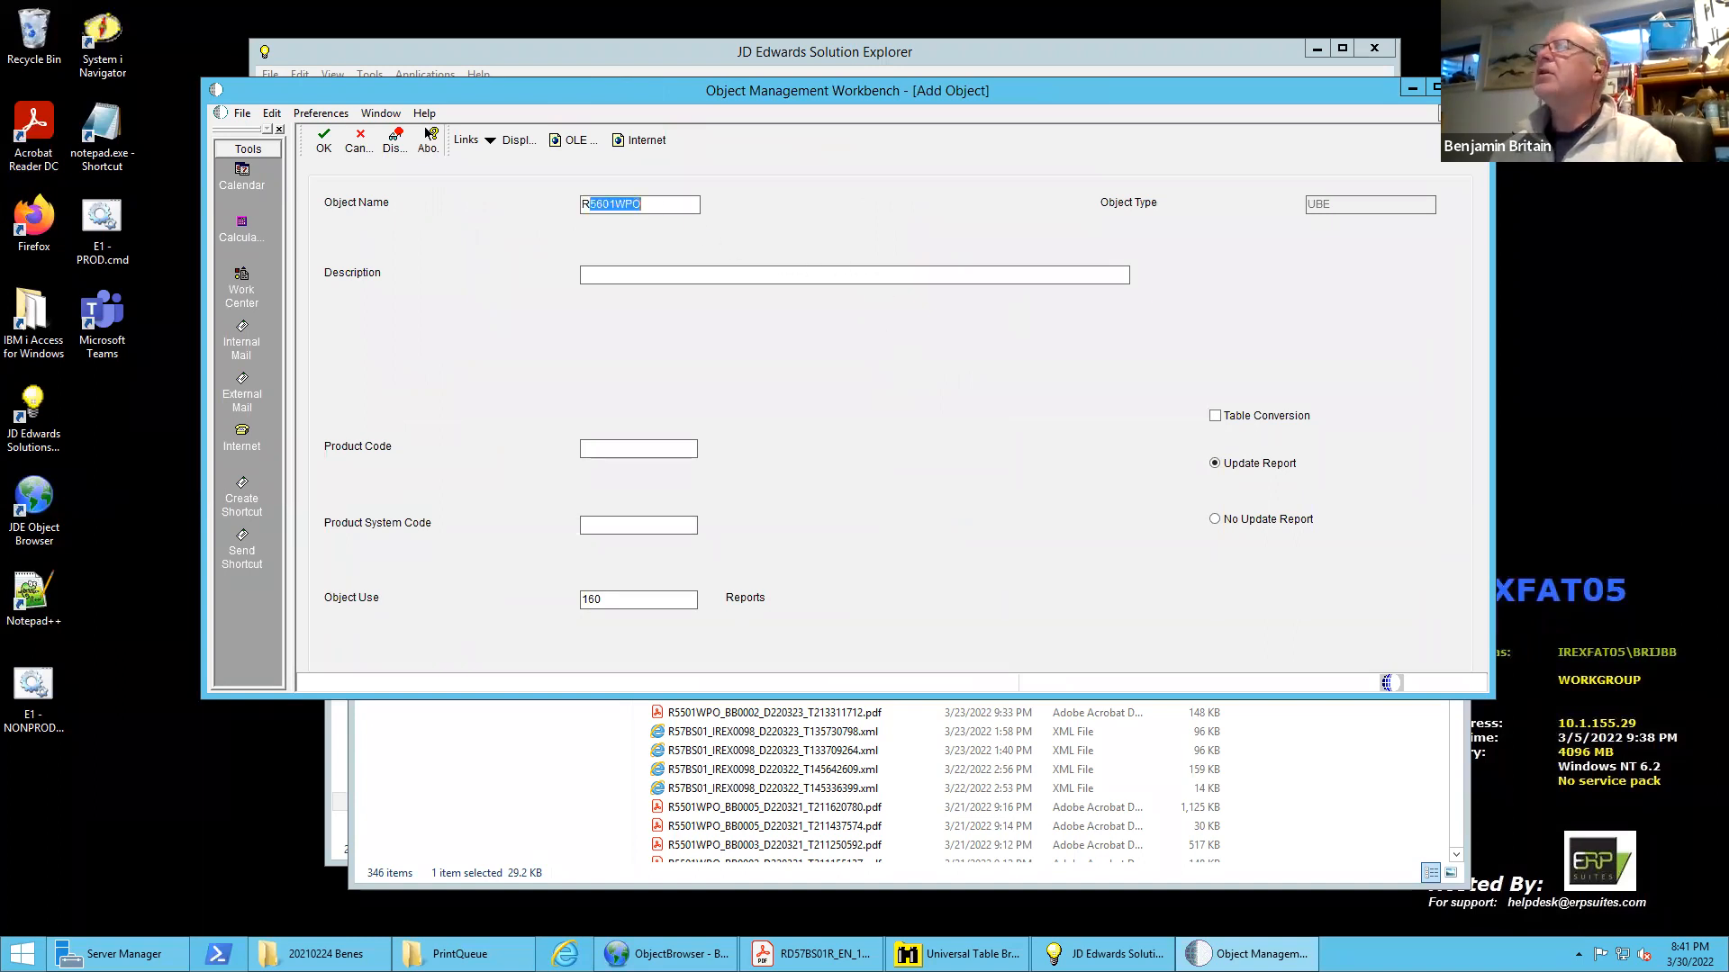
type("55")
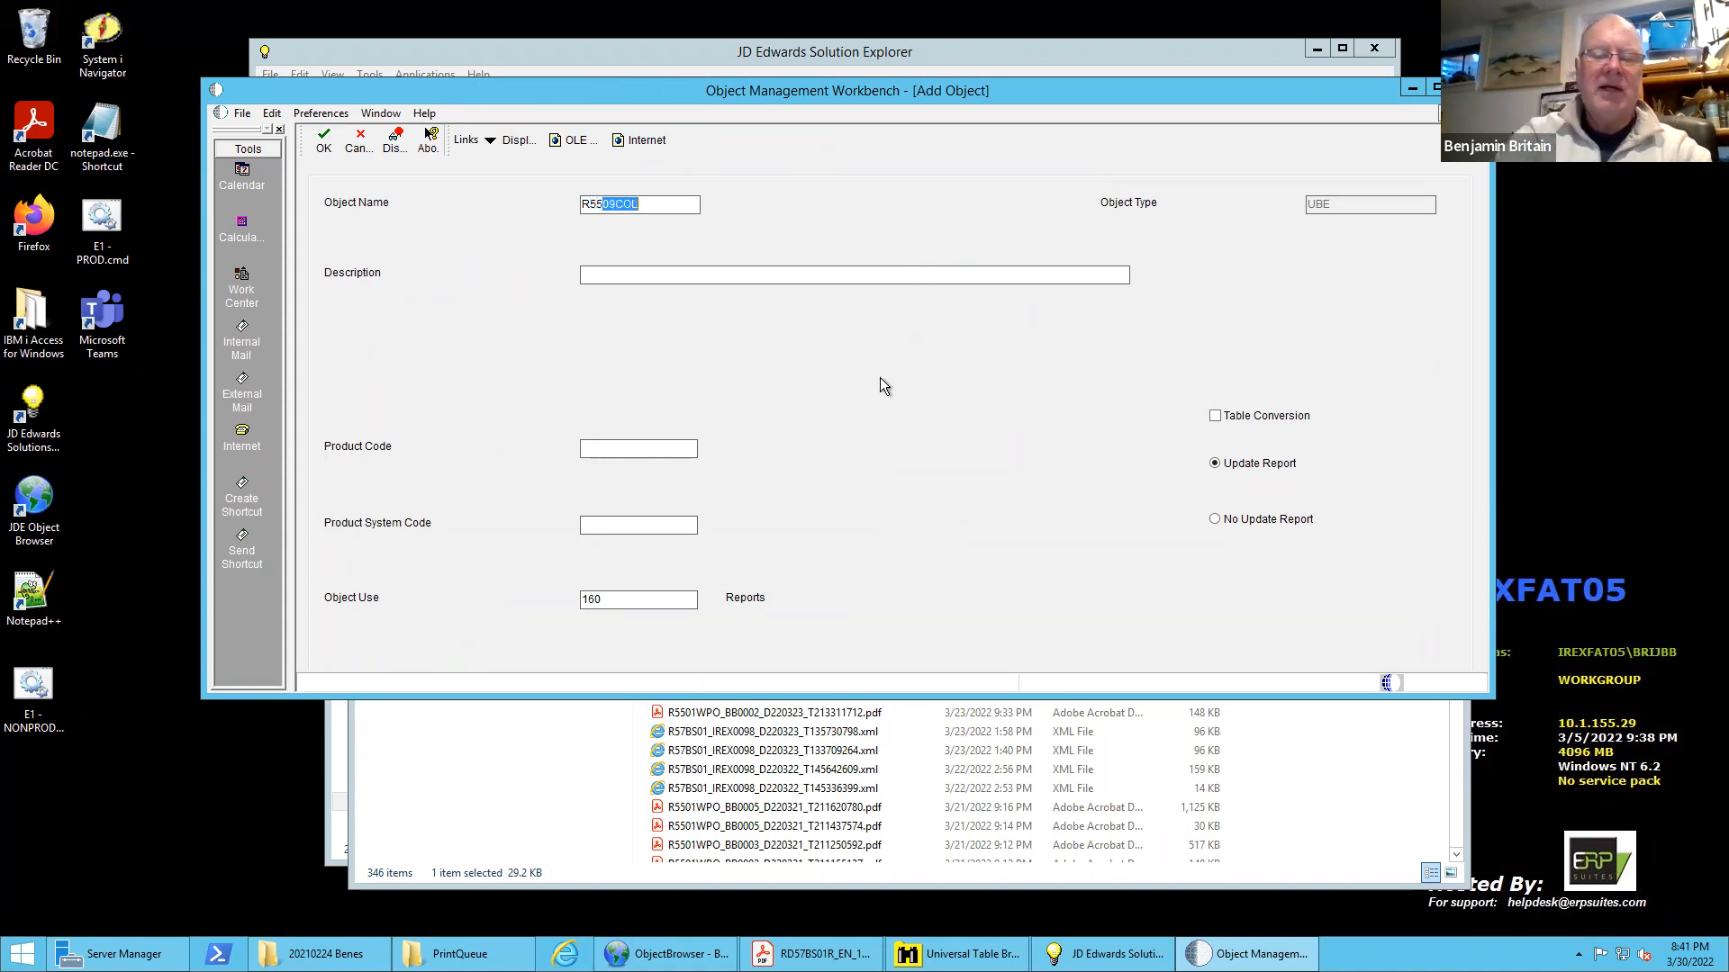
type("AB")
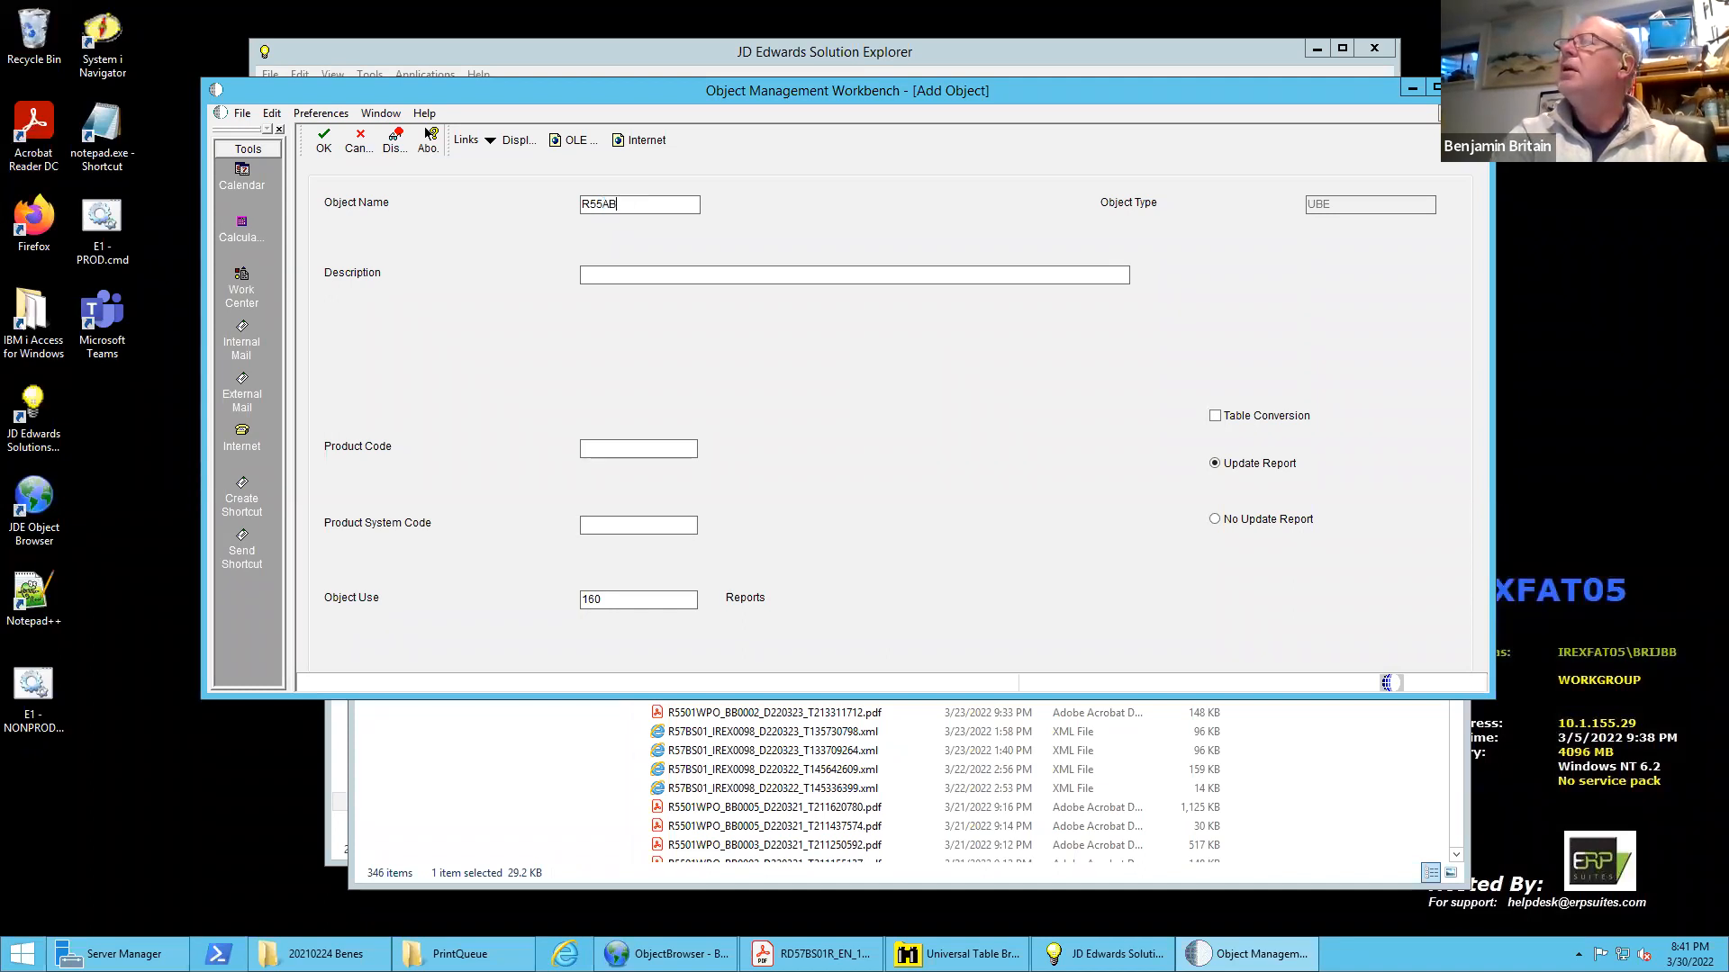
type("01T")
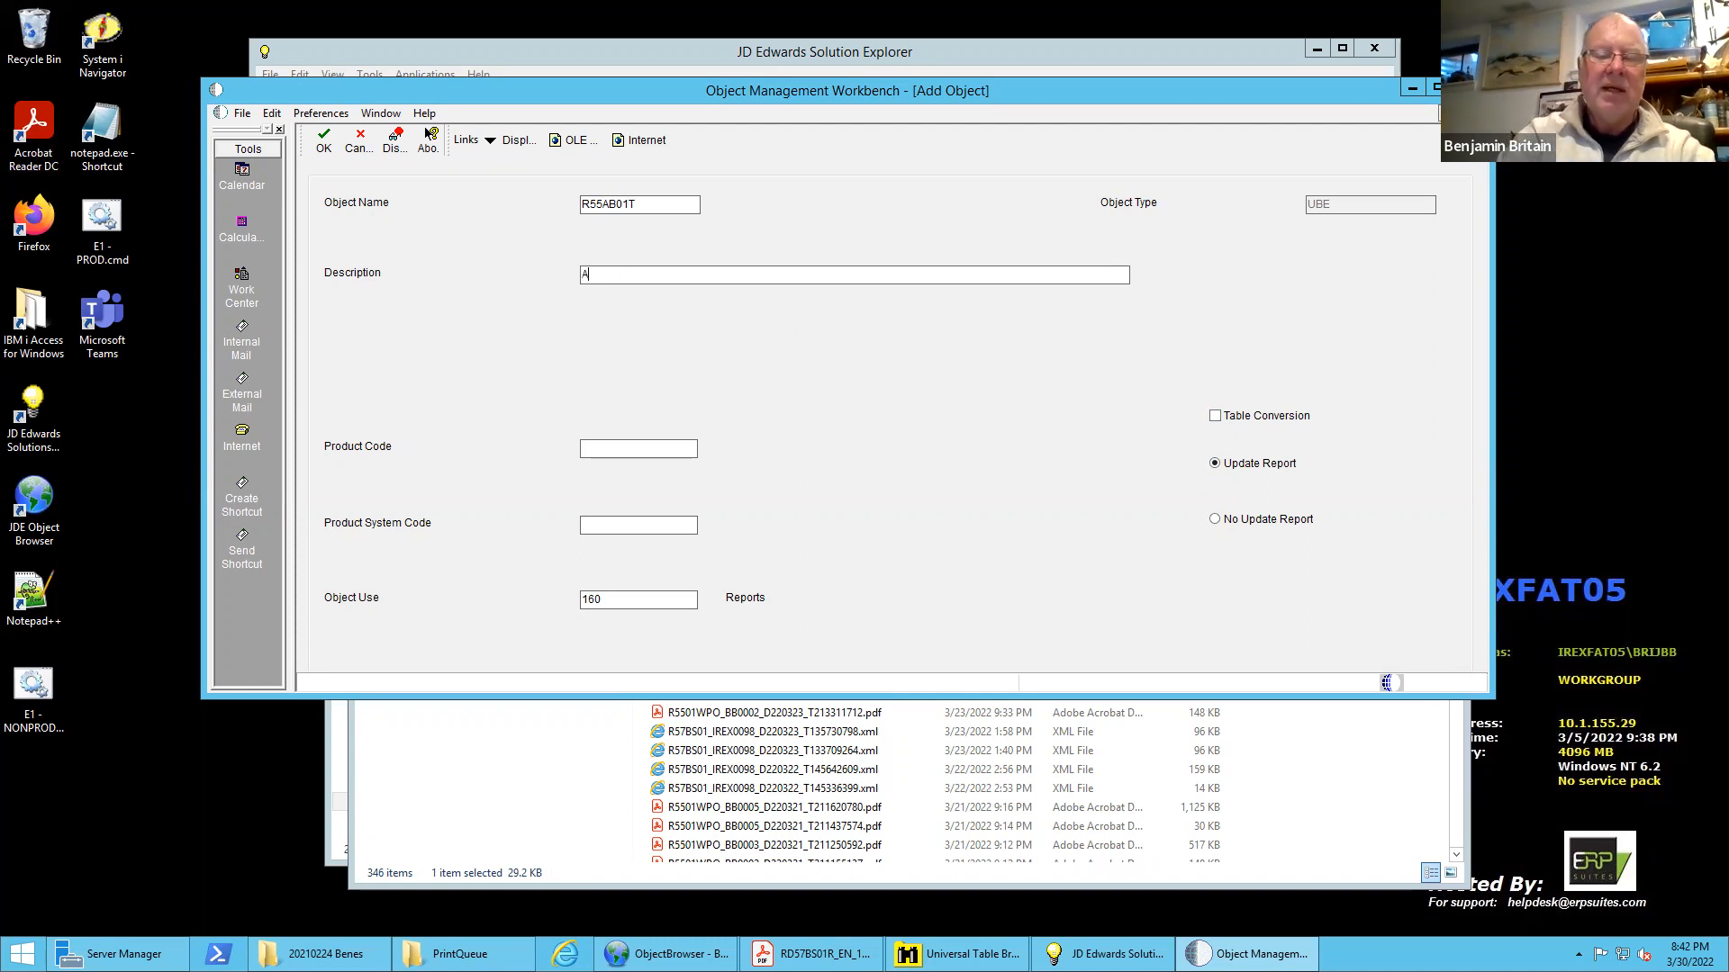
Describe the batch application as "Address Book Data" and set its product code to 55
type("ddress")
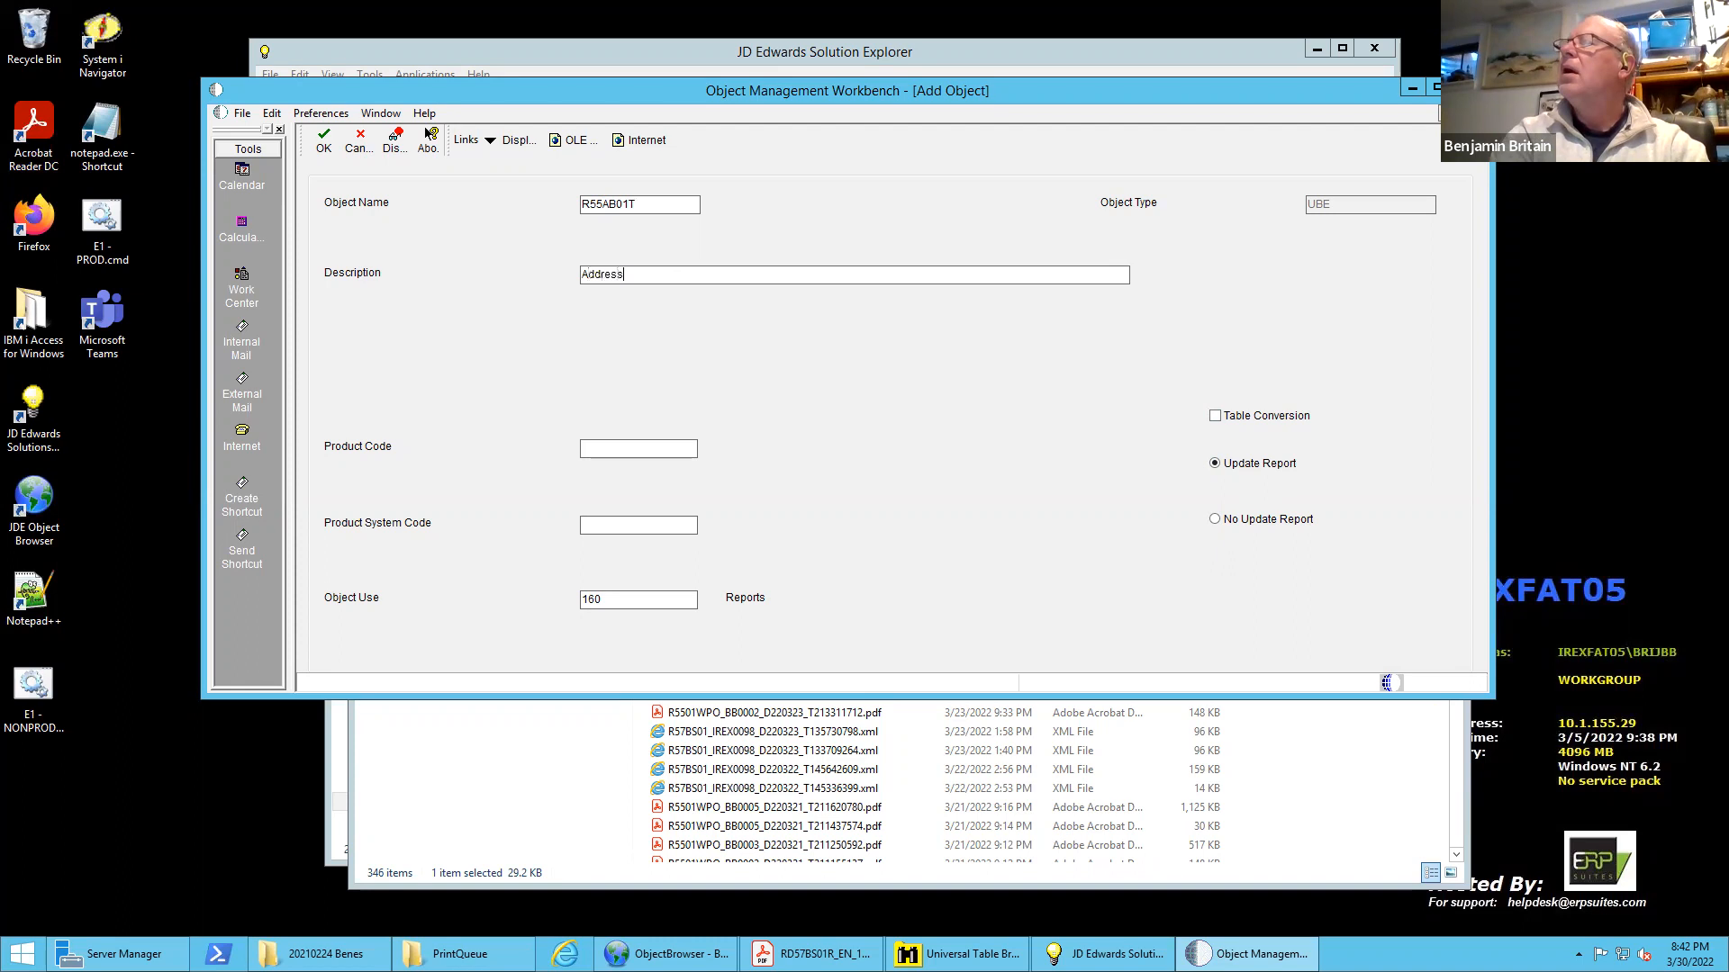
type(" Book")
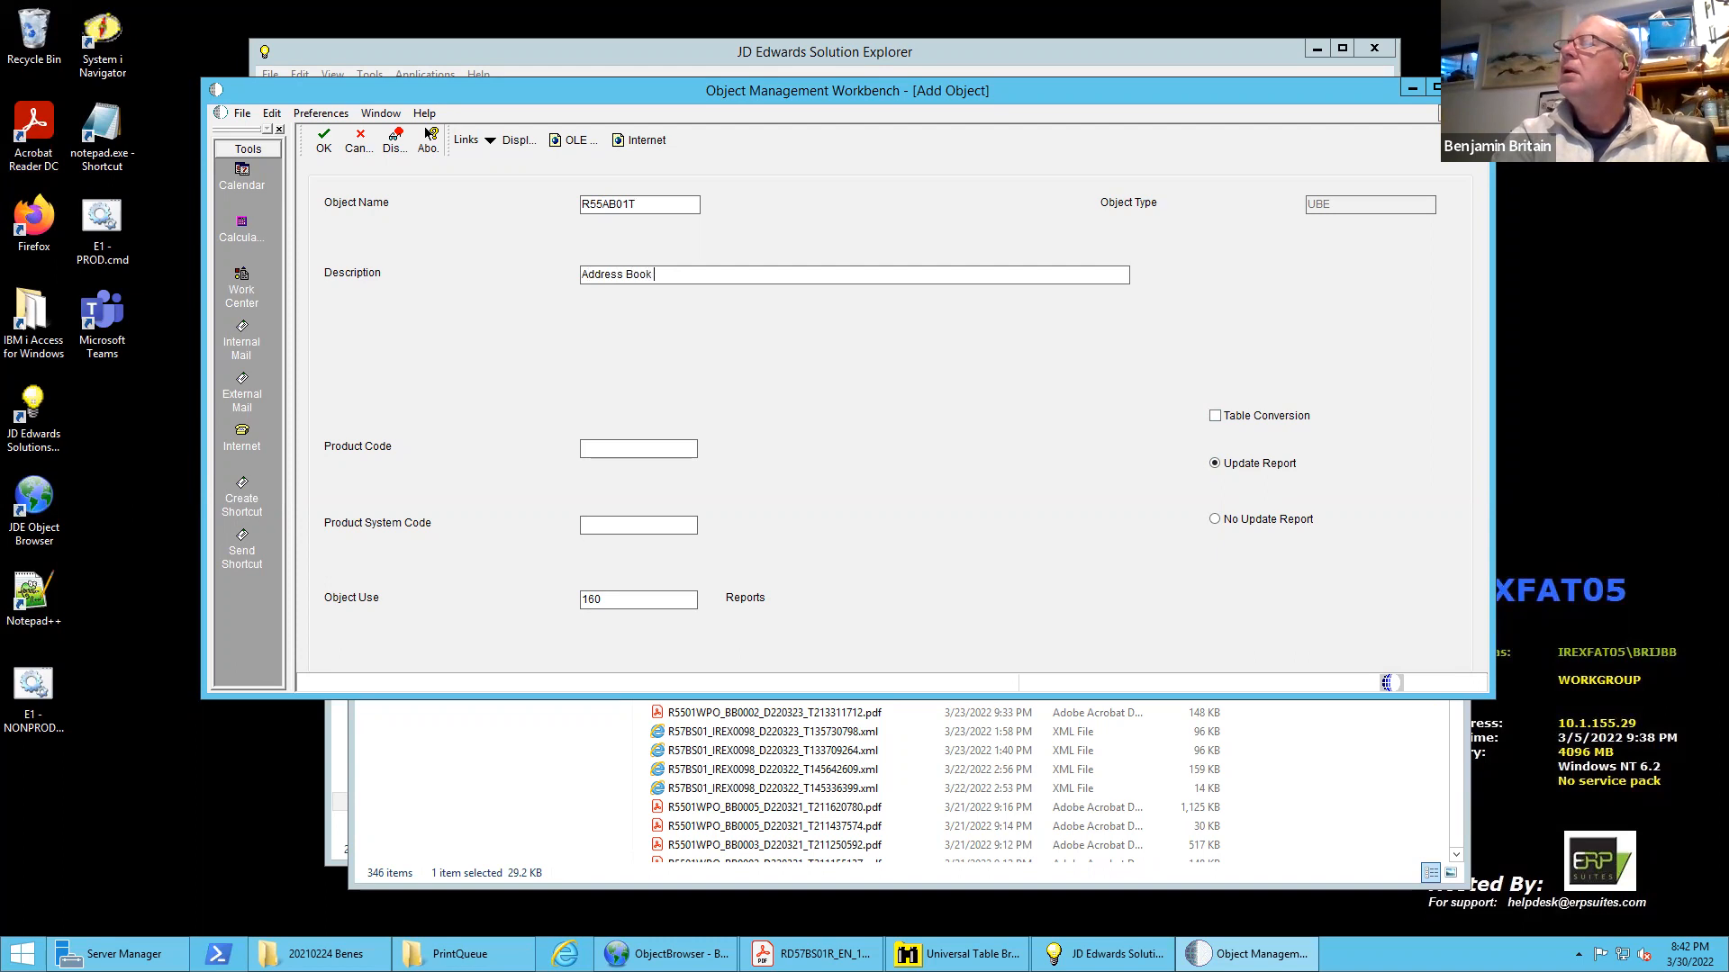
type("Data")
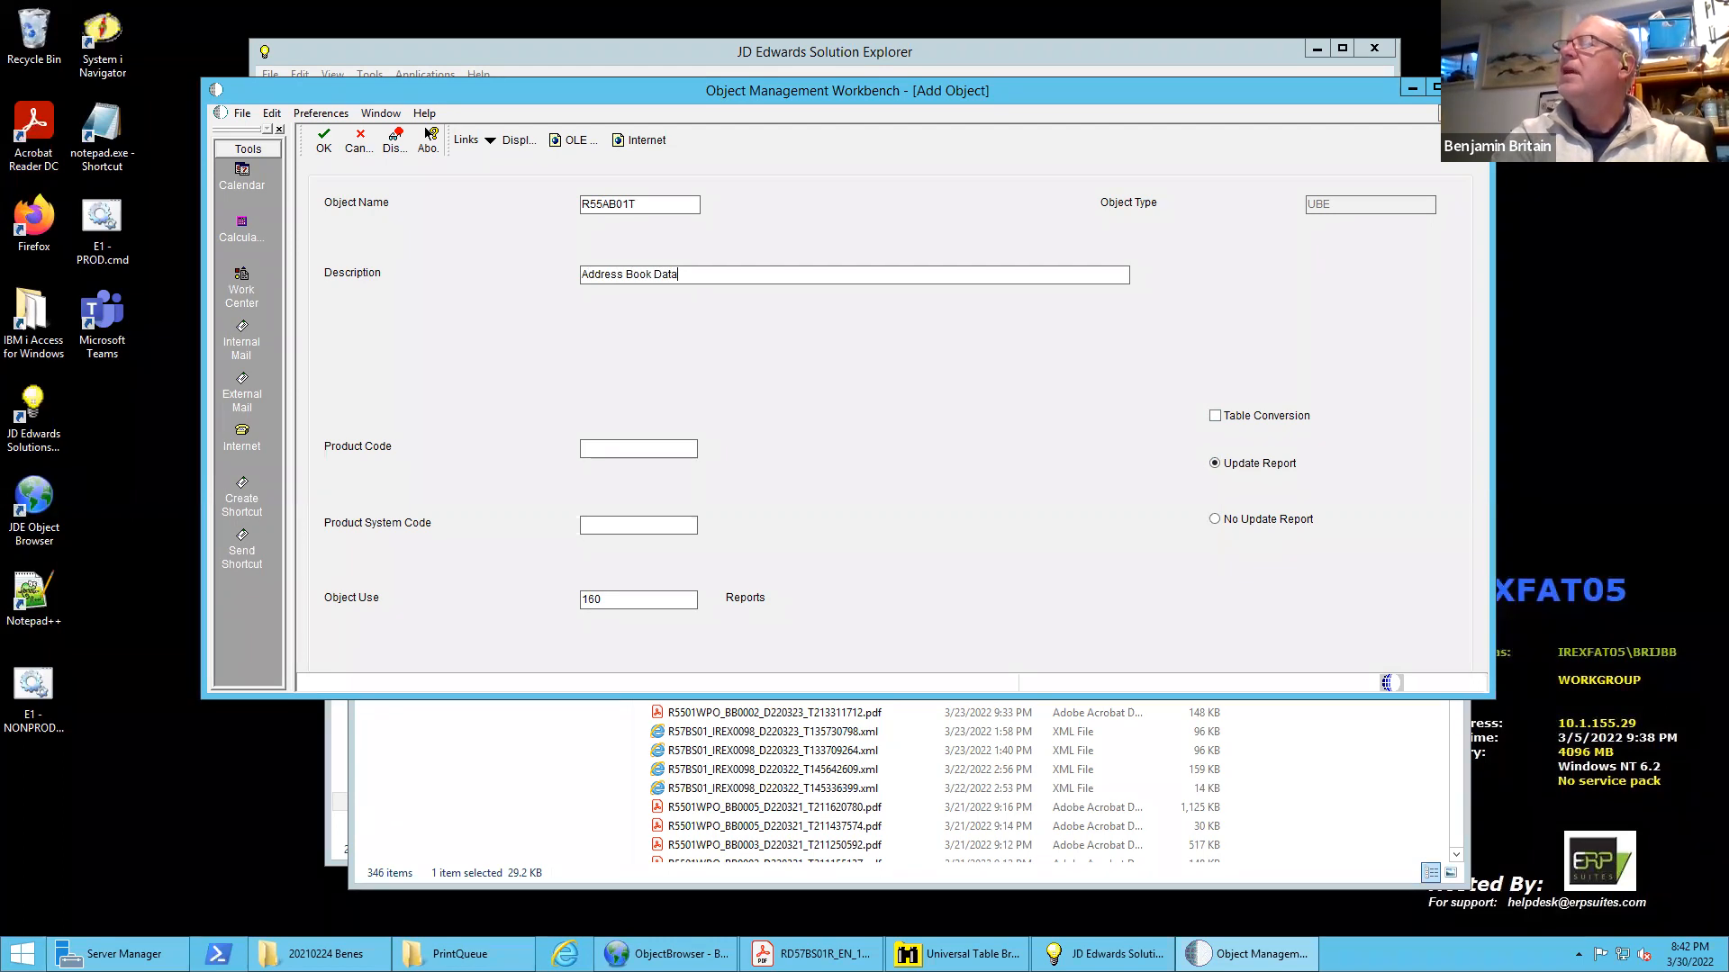
key("Tab")
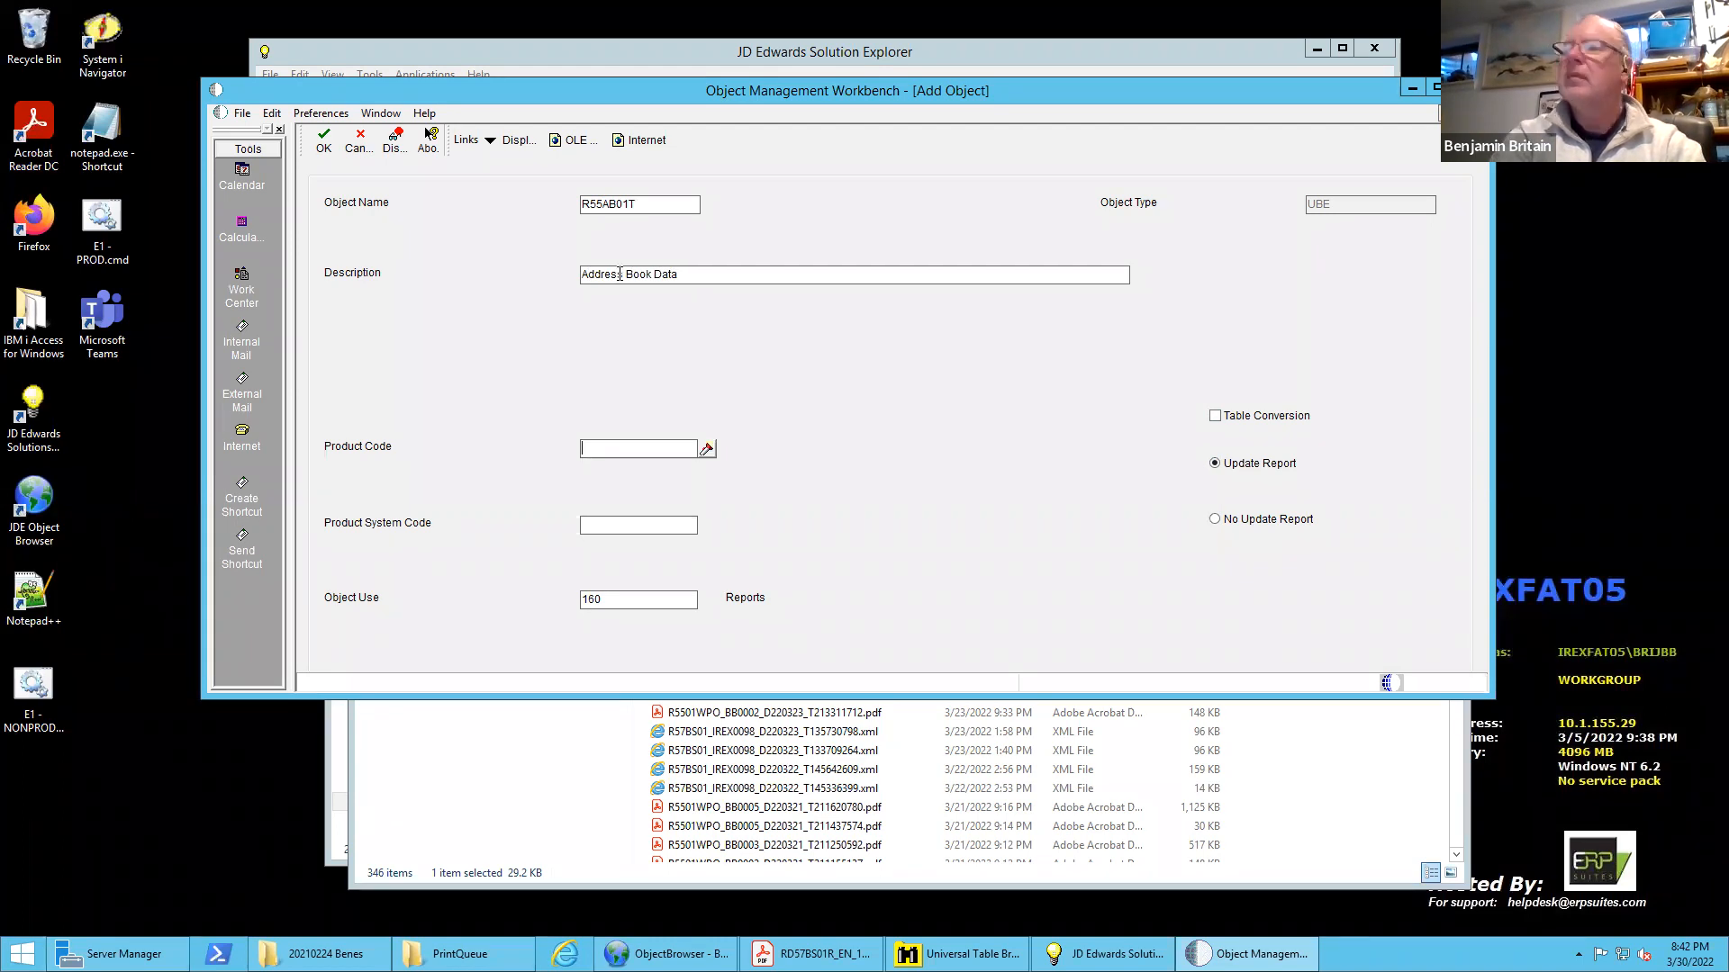
type("55")
key("Tab")
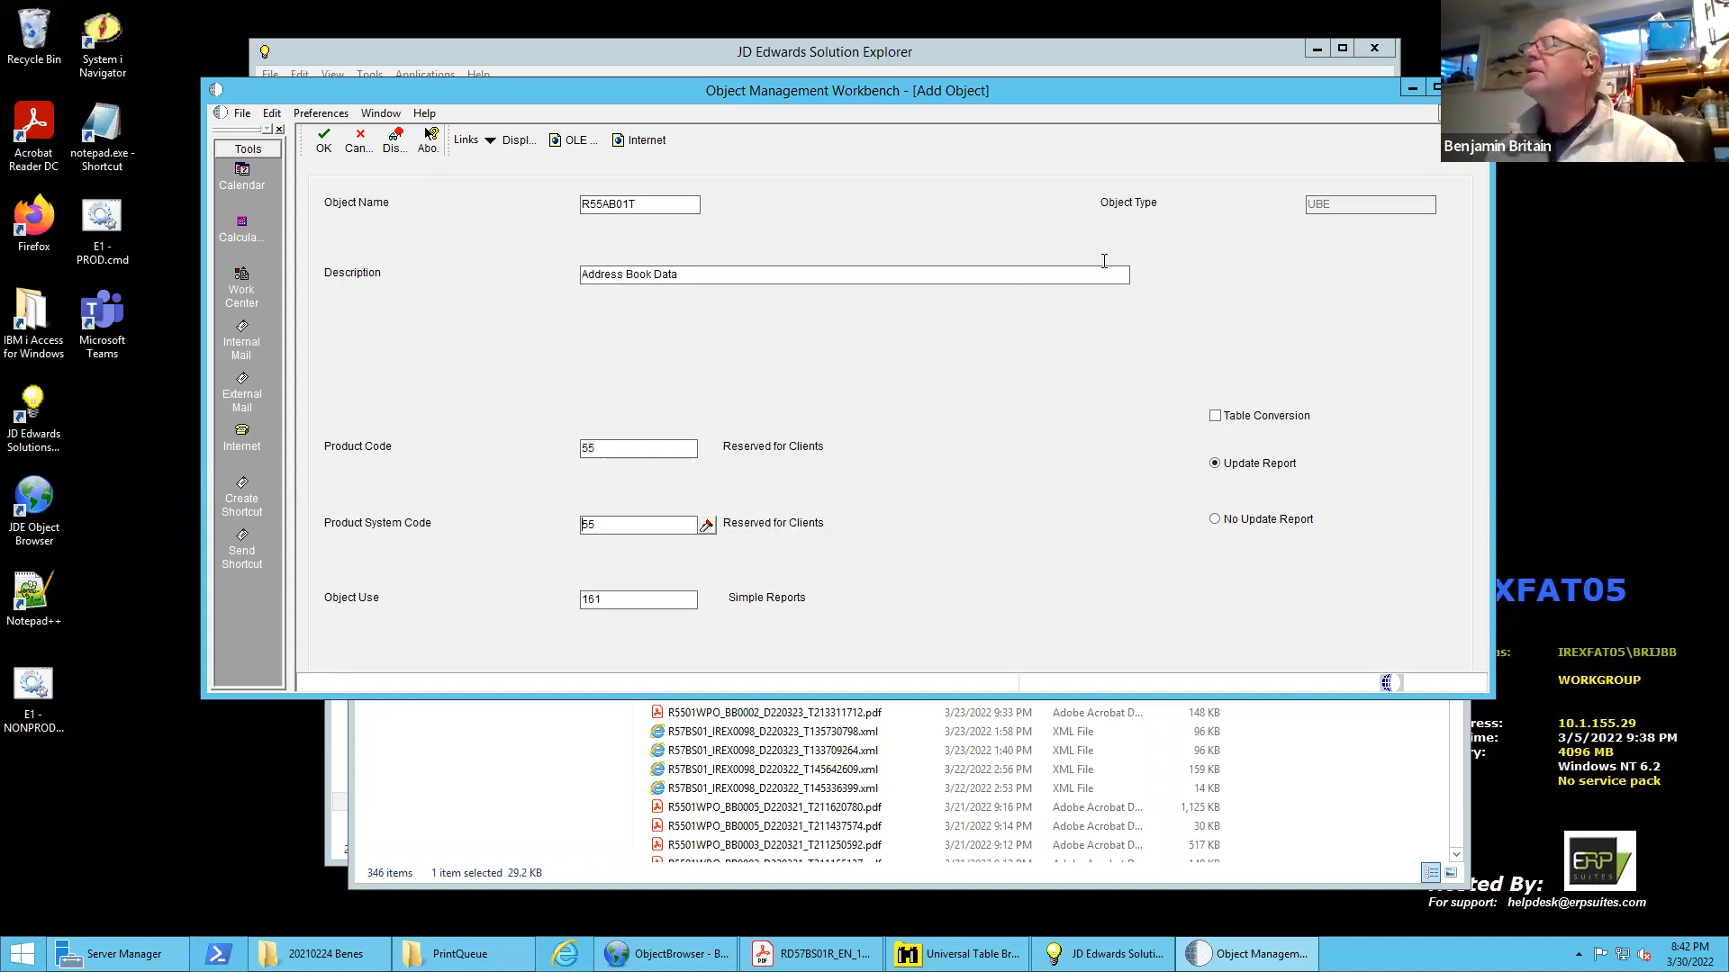
Mark the new batch application as a table conversion and create the object
left_click(1216, 419)
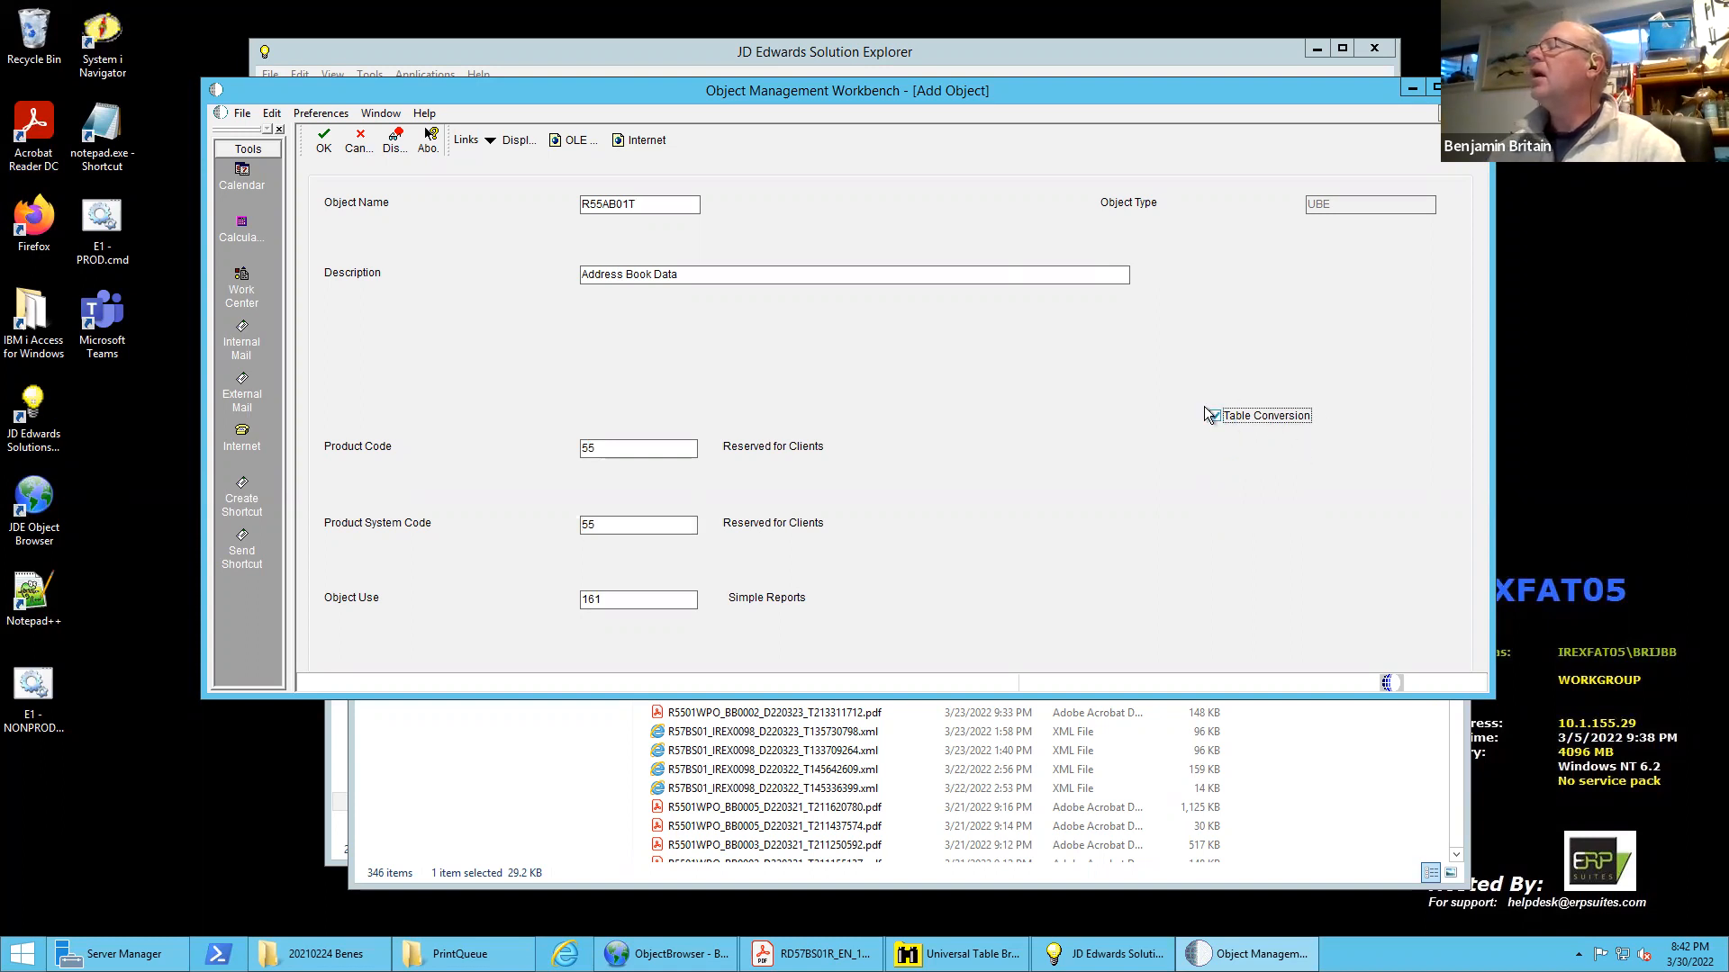
left_click(1215, 416)
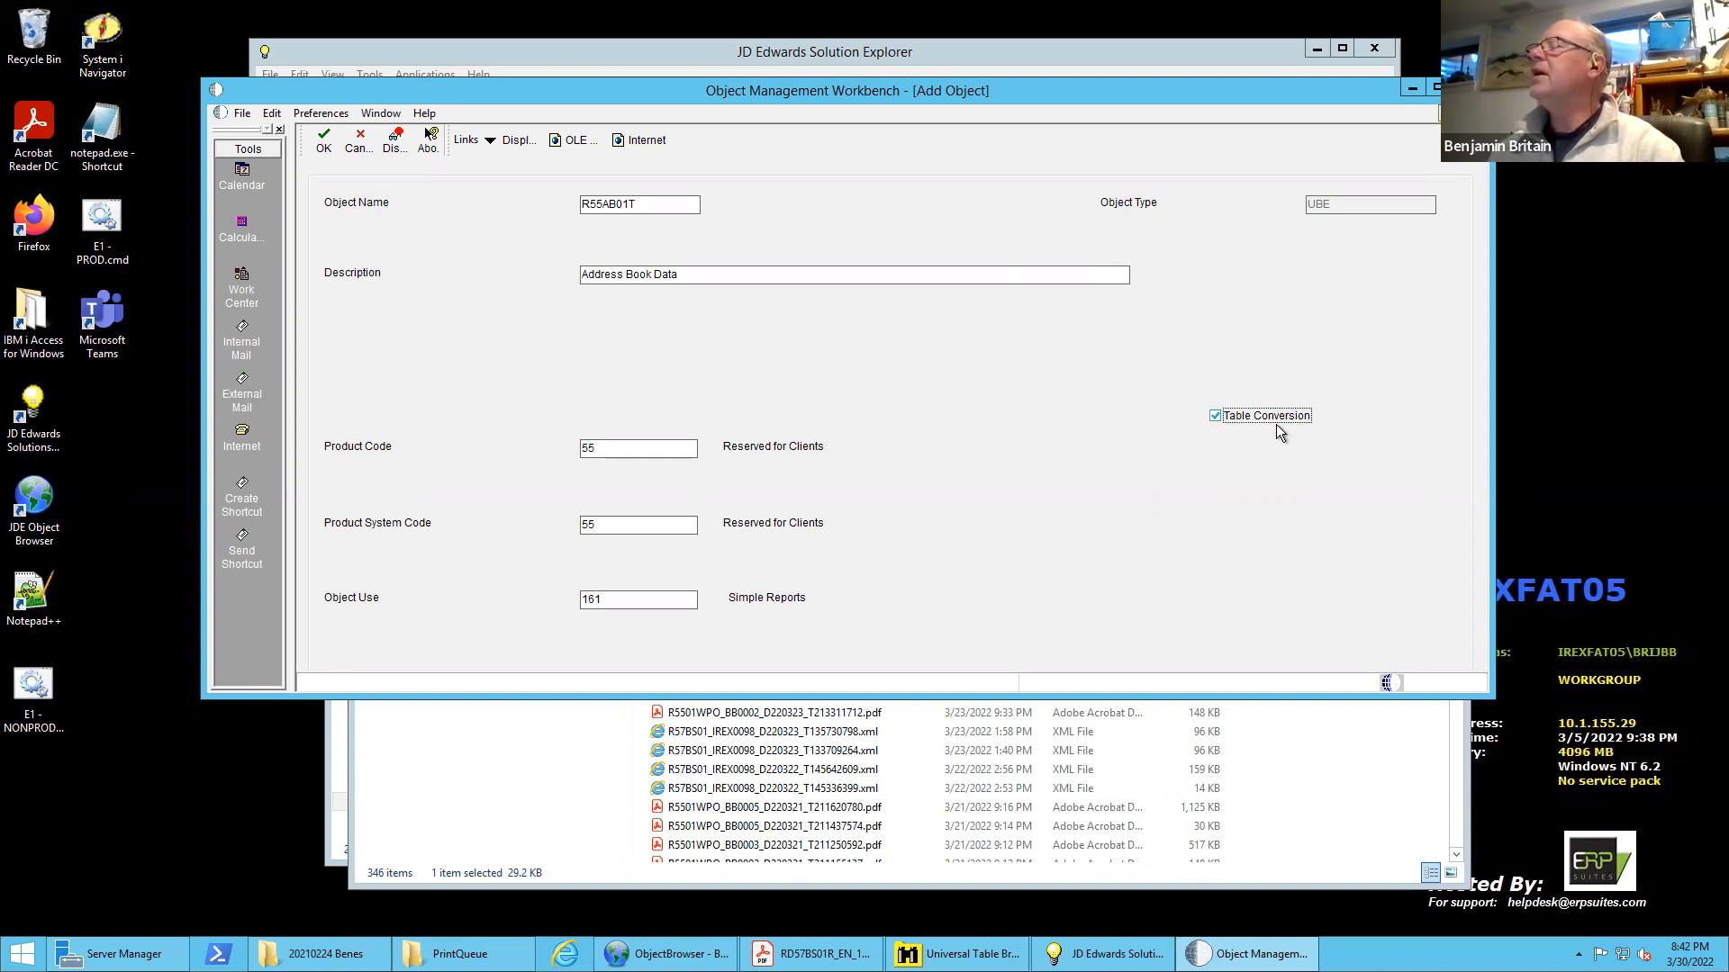
left_click(324, 141)
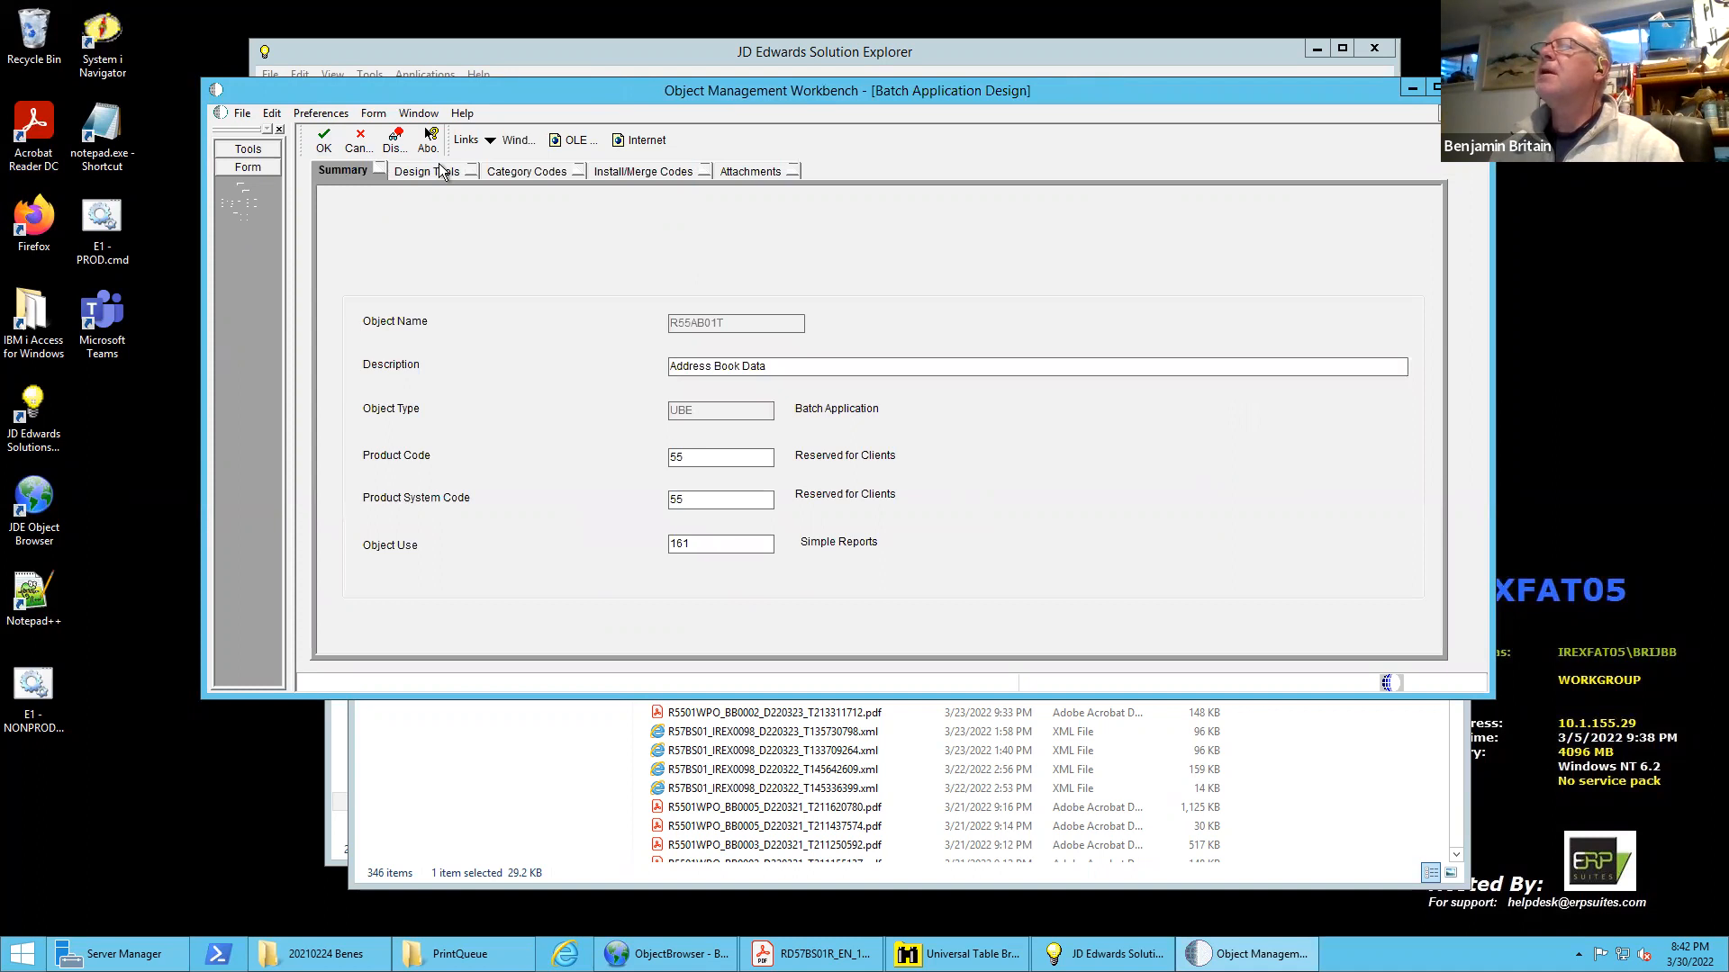
Launch the Table Conversion Design Aid for R55AB01T and proceed with Data Conversion as the conversion type
left_click(441, 174)
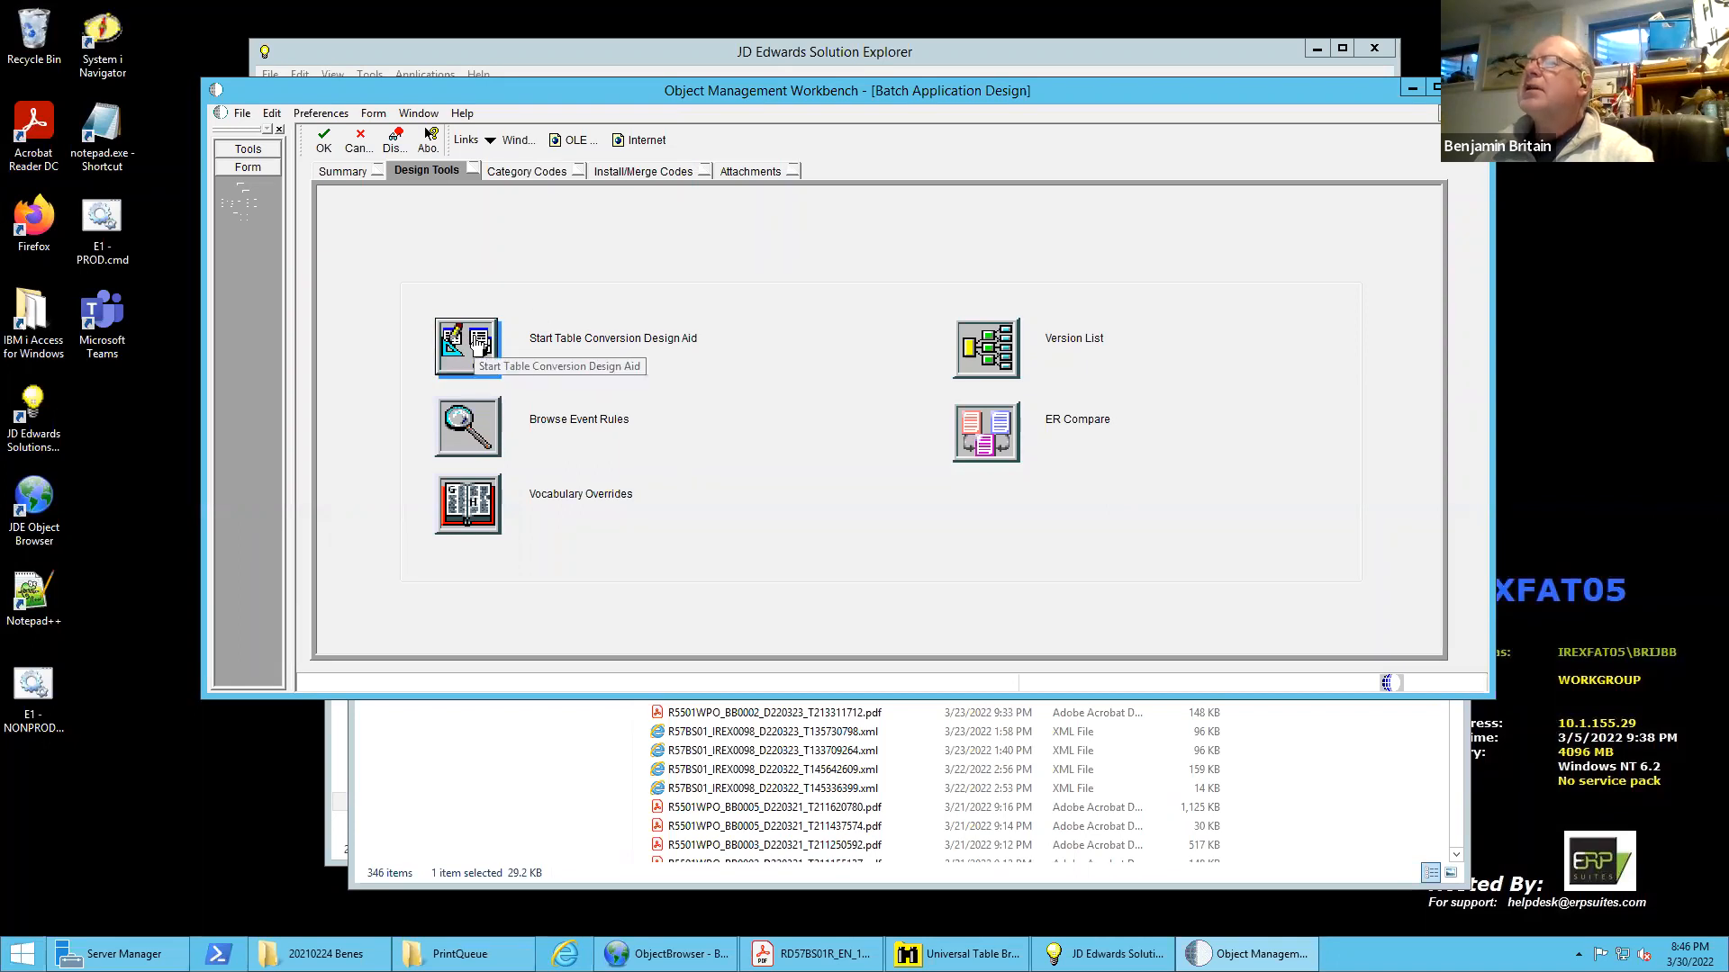
left_click(531, 346)
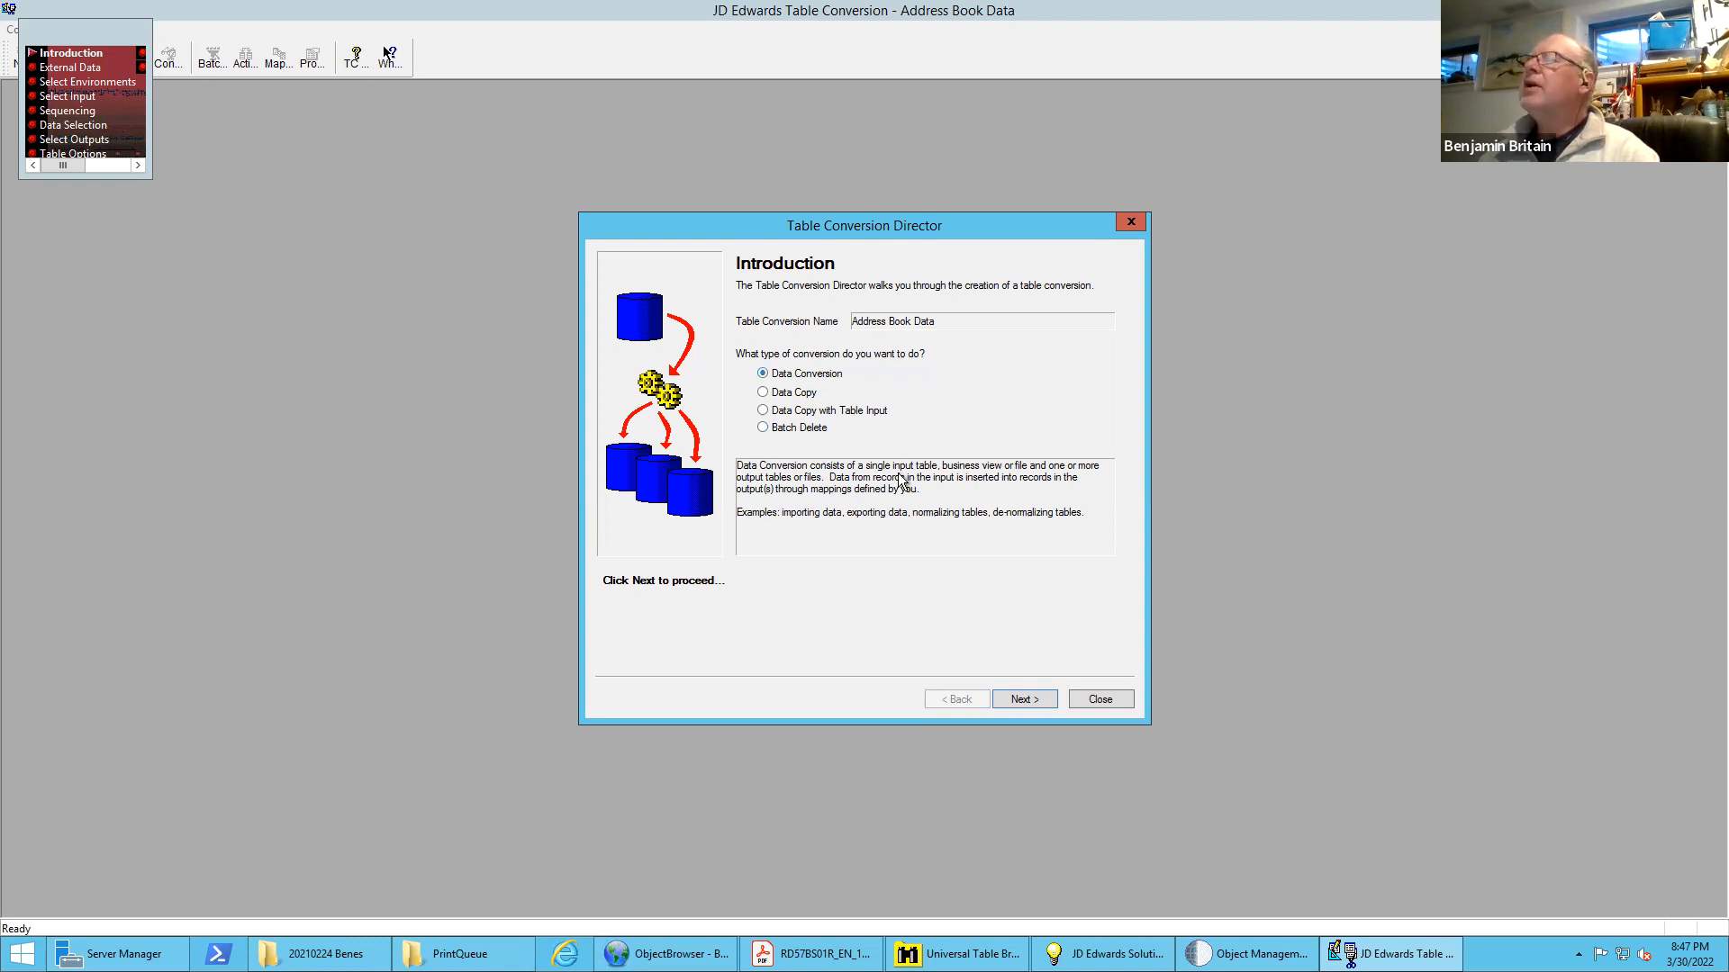
left_click(1024, 699)
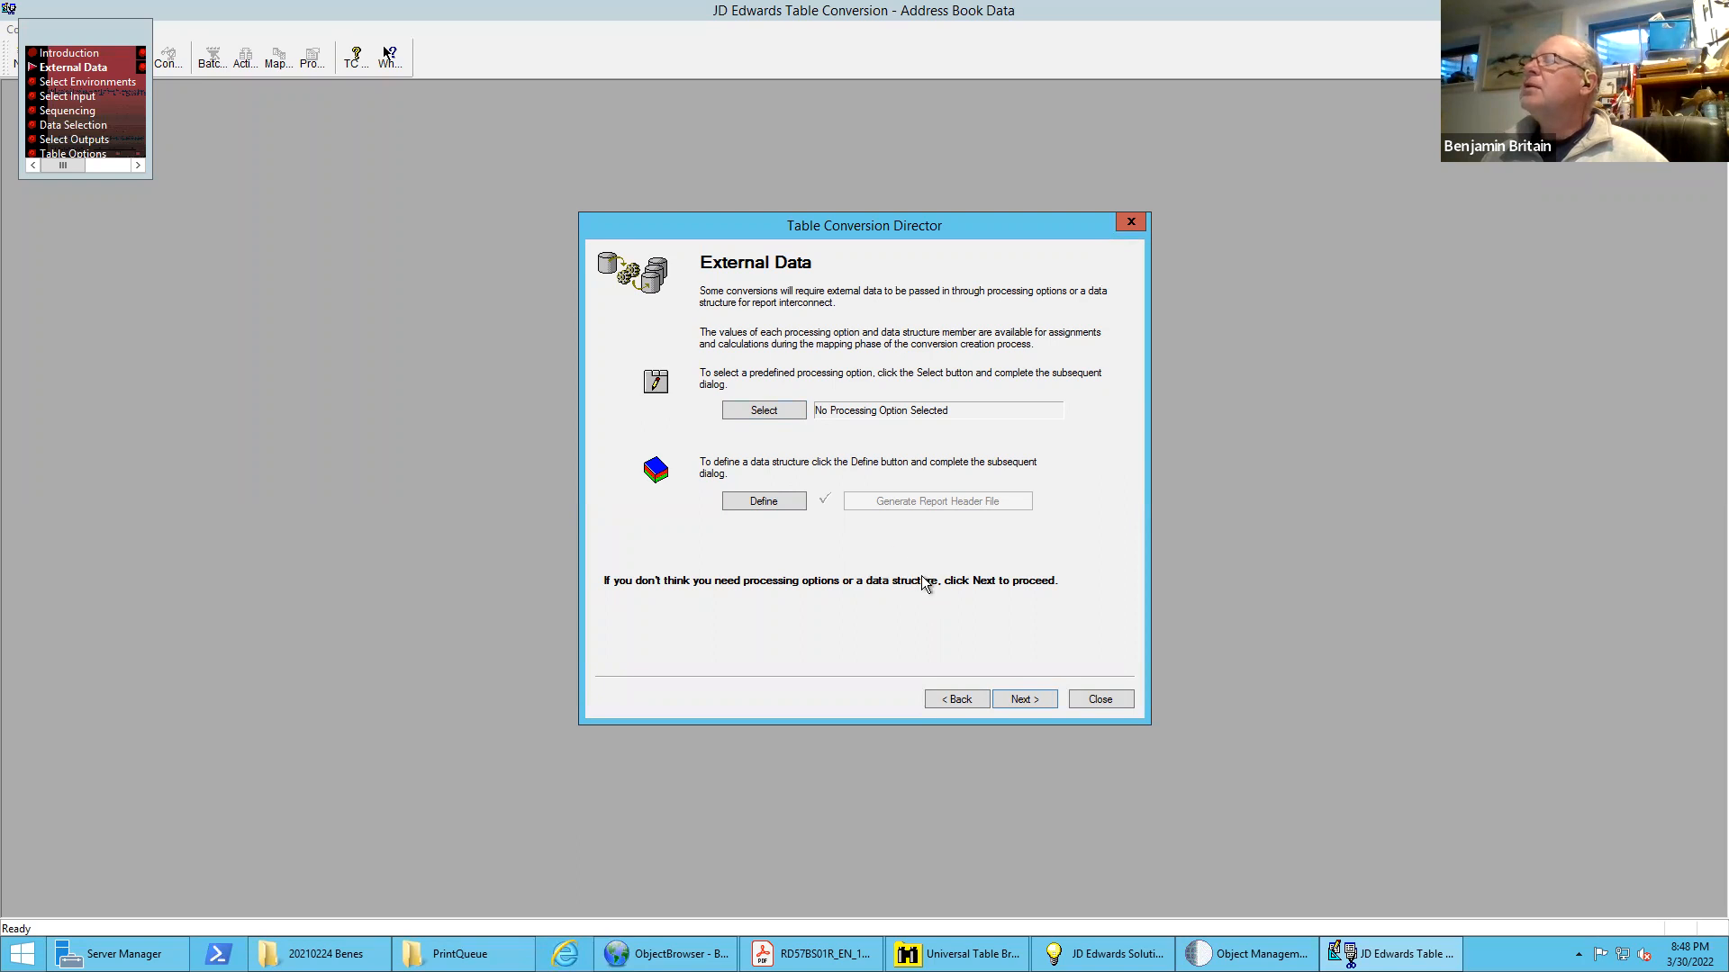
Proceed without processing options or a data structure and look through the available input environments
left_click(1024, 700)
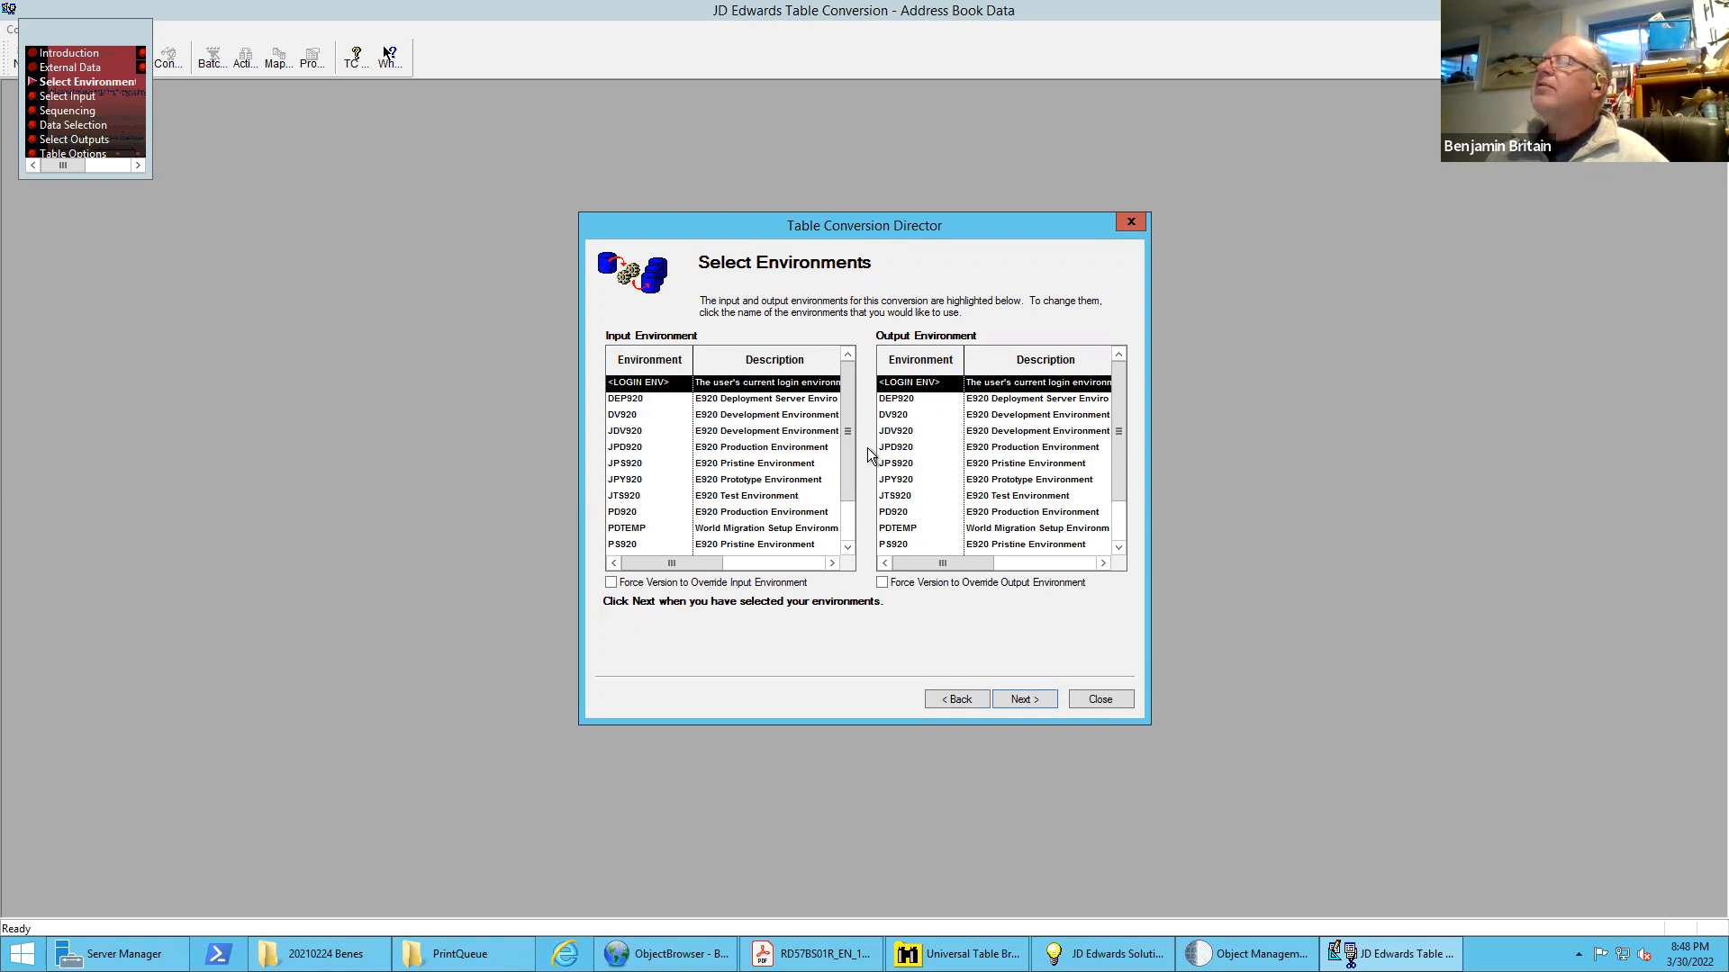
scroll(851, 463, "down", 1)
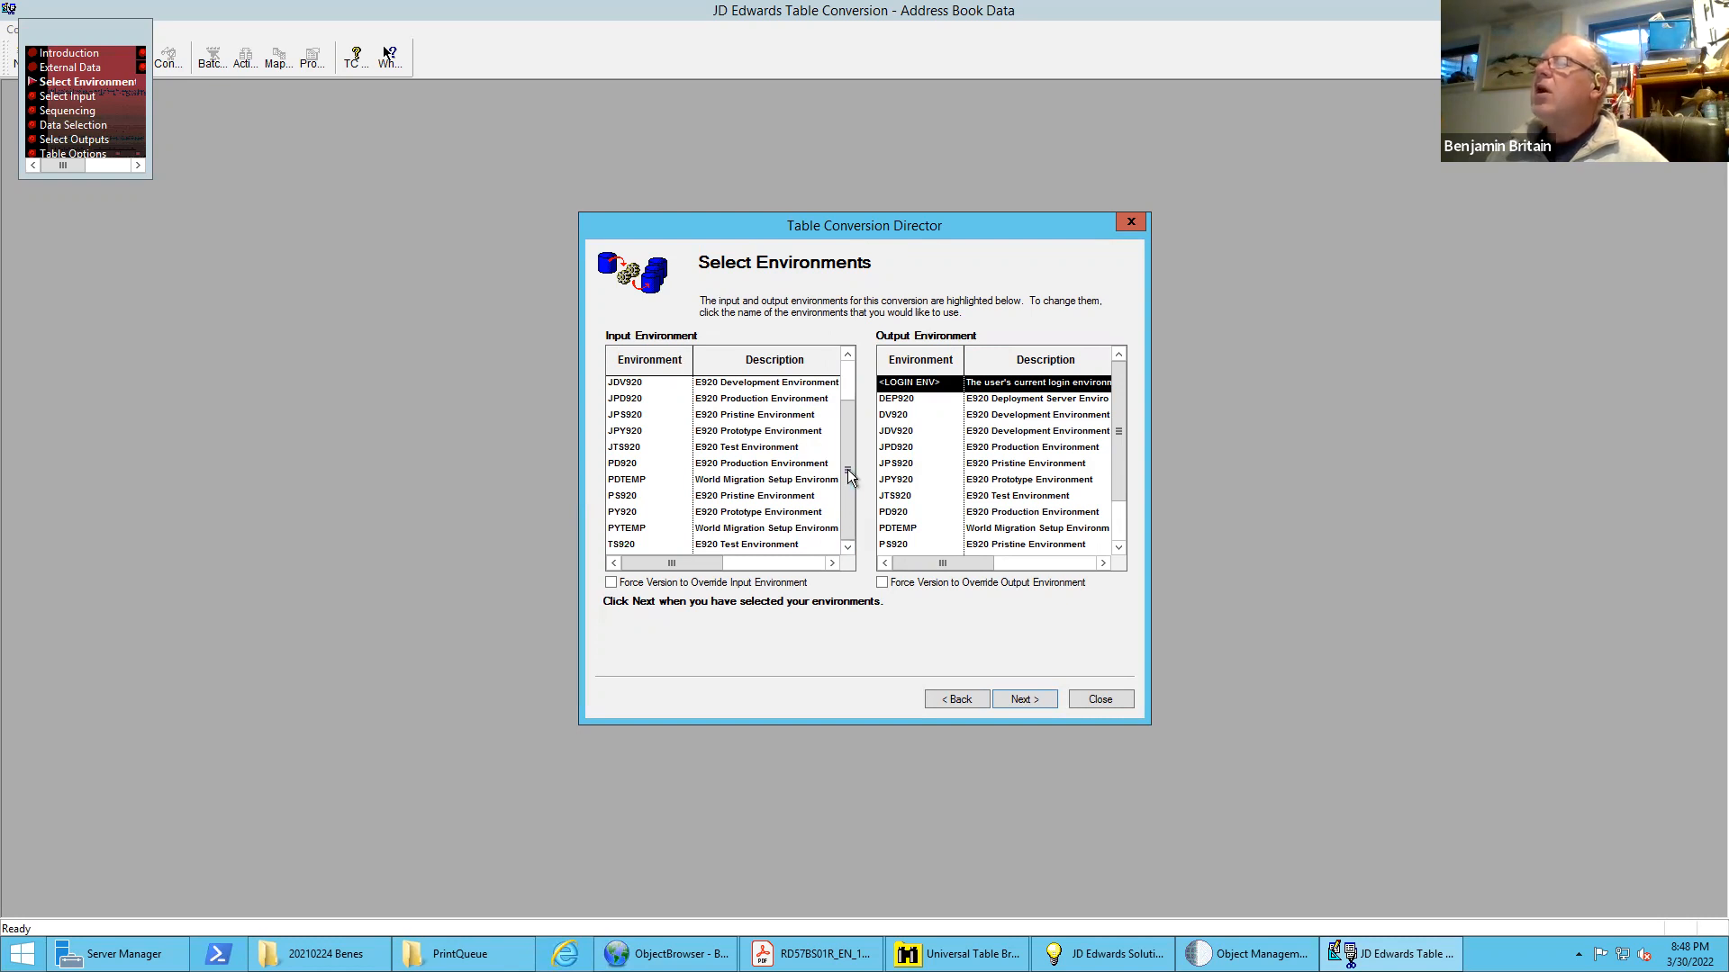
left_click_drag(856, 443, 860, 396)
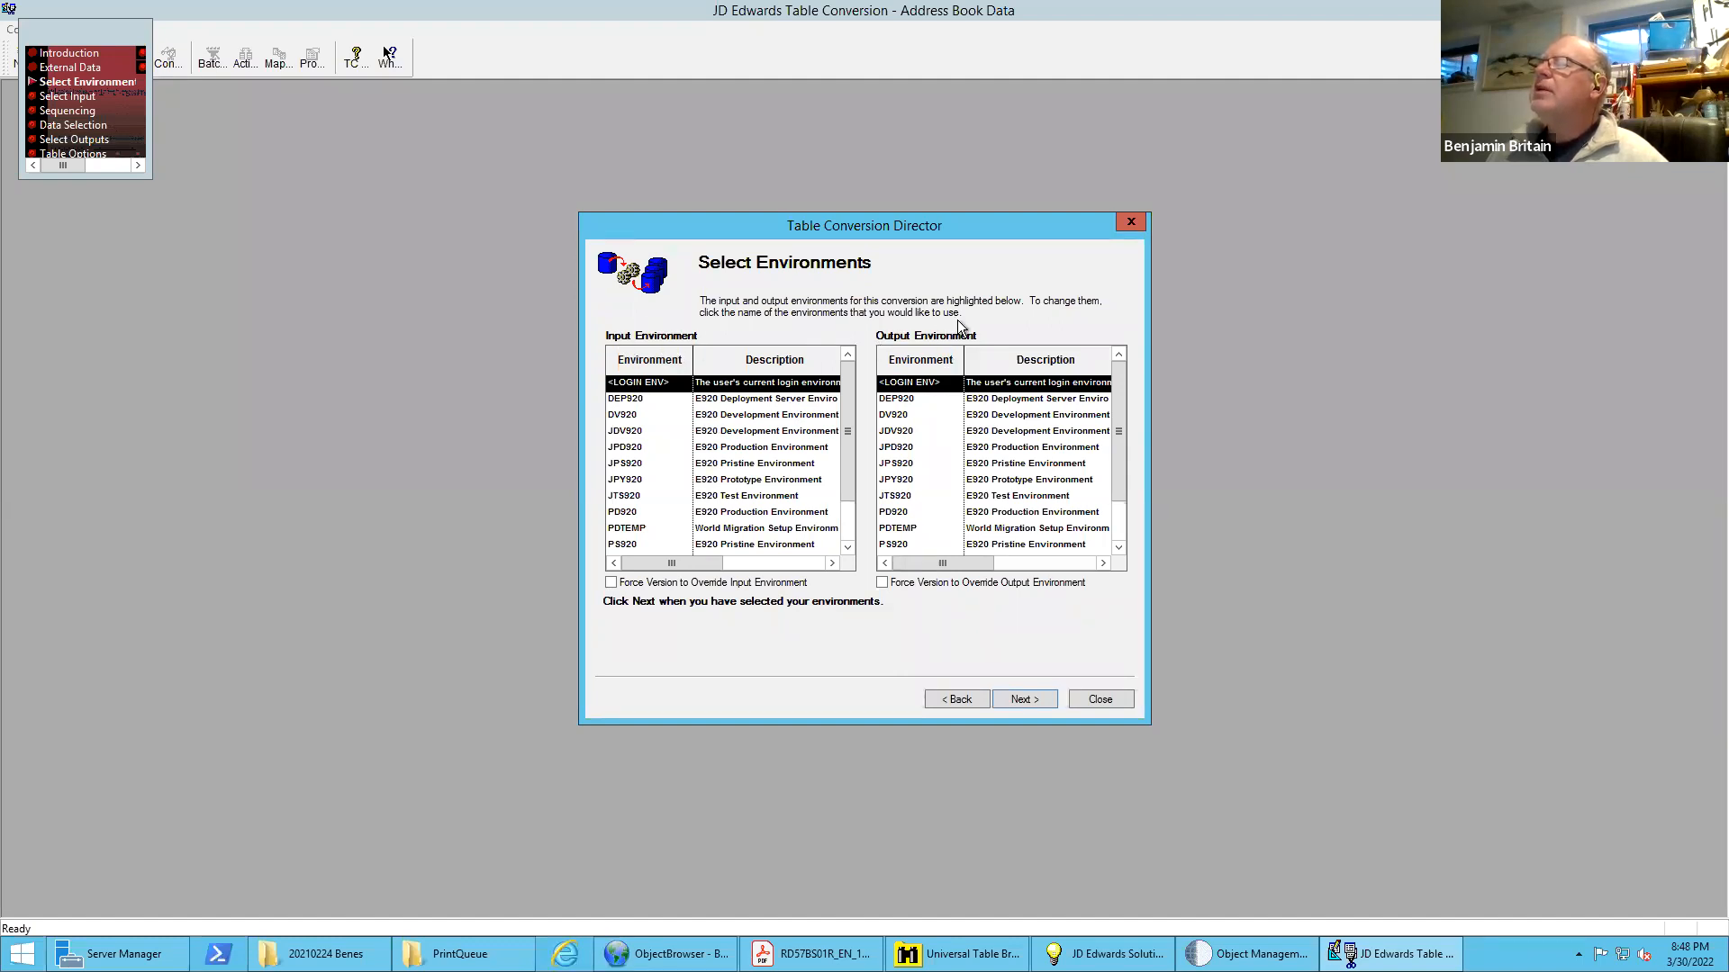
Choose DV920 as the input environment and PY920 as the output environment
left_click(618, 416)
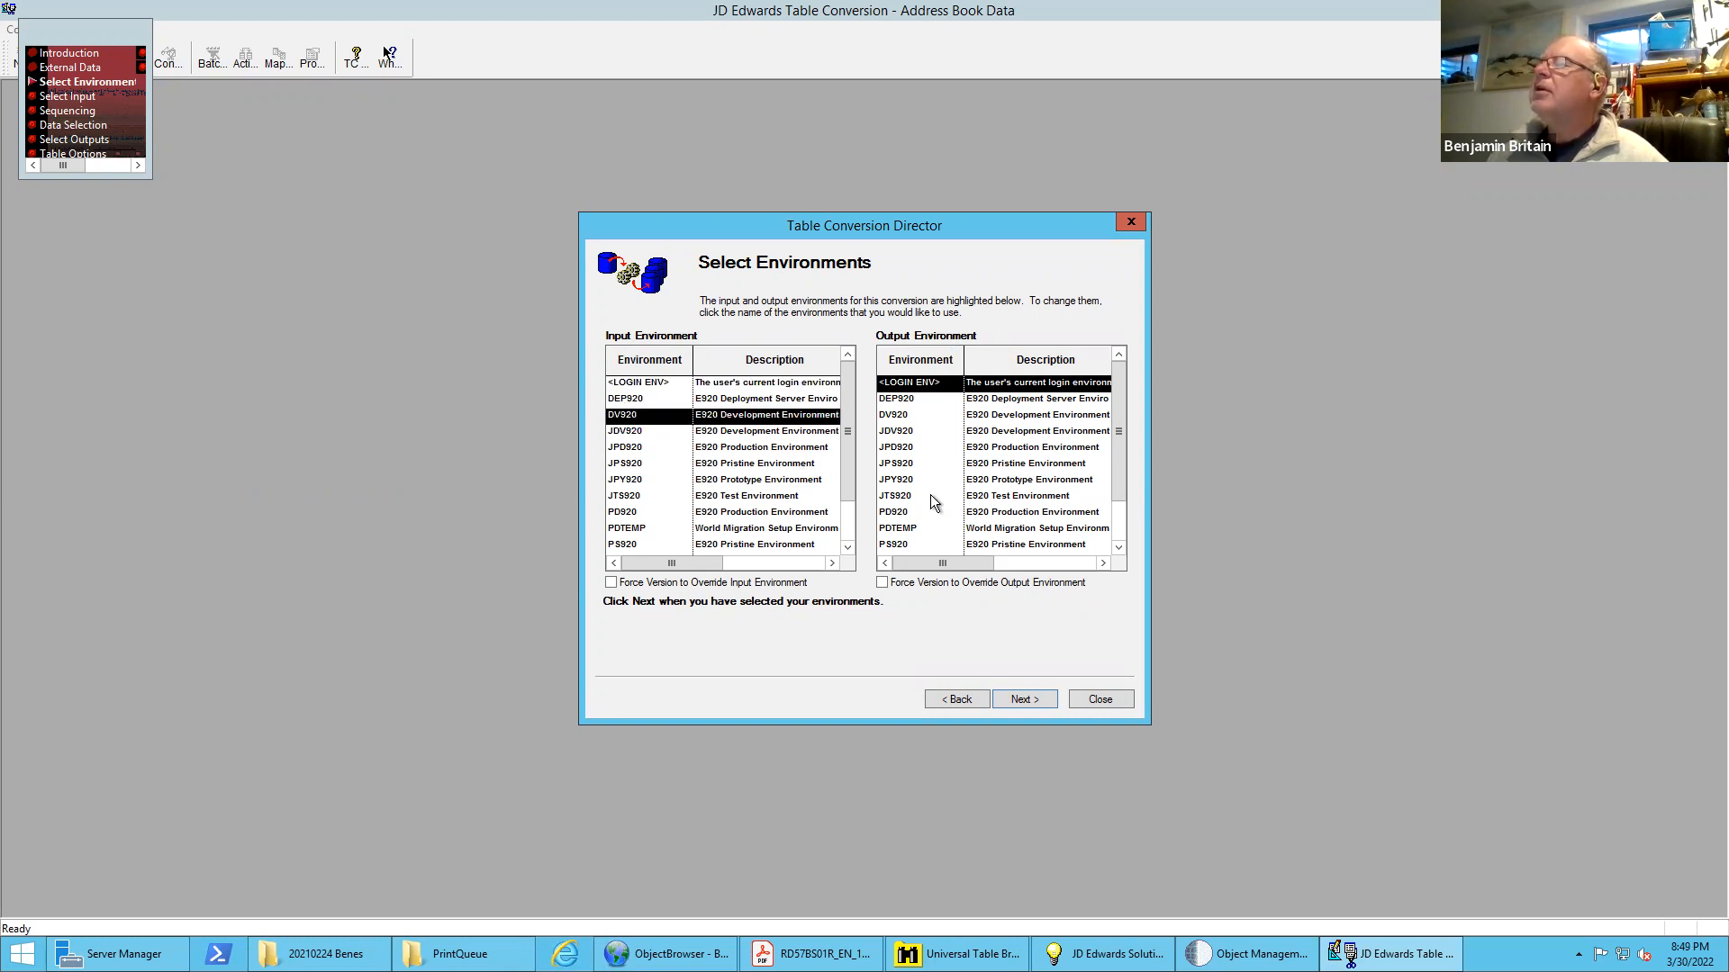
scroll(1121, 527, "down", 1)
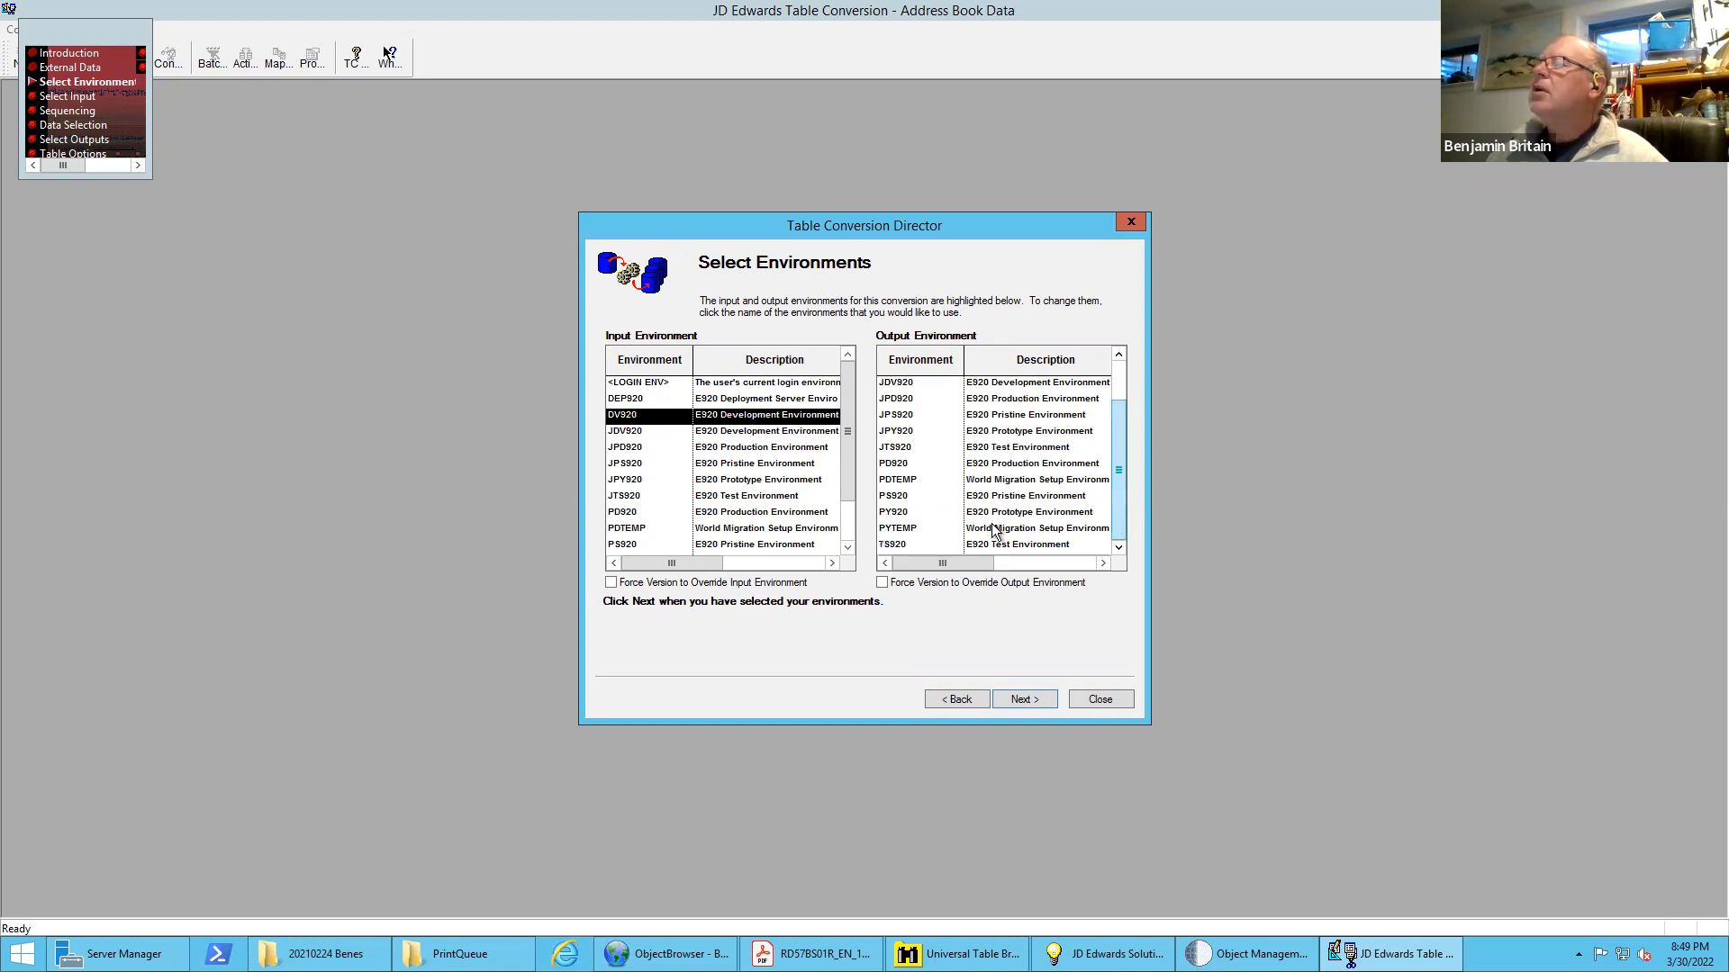
left_click(896, 514)
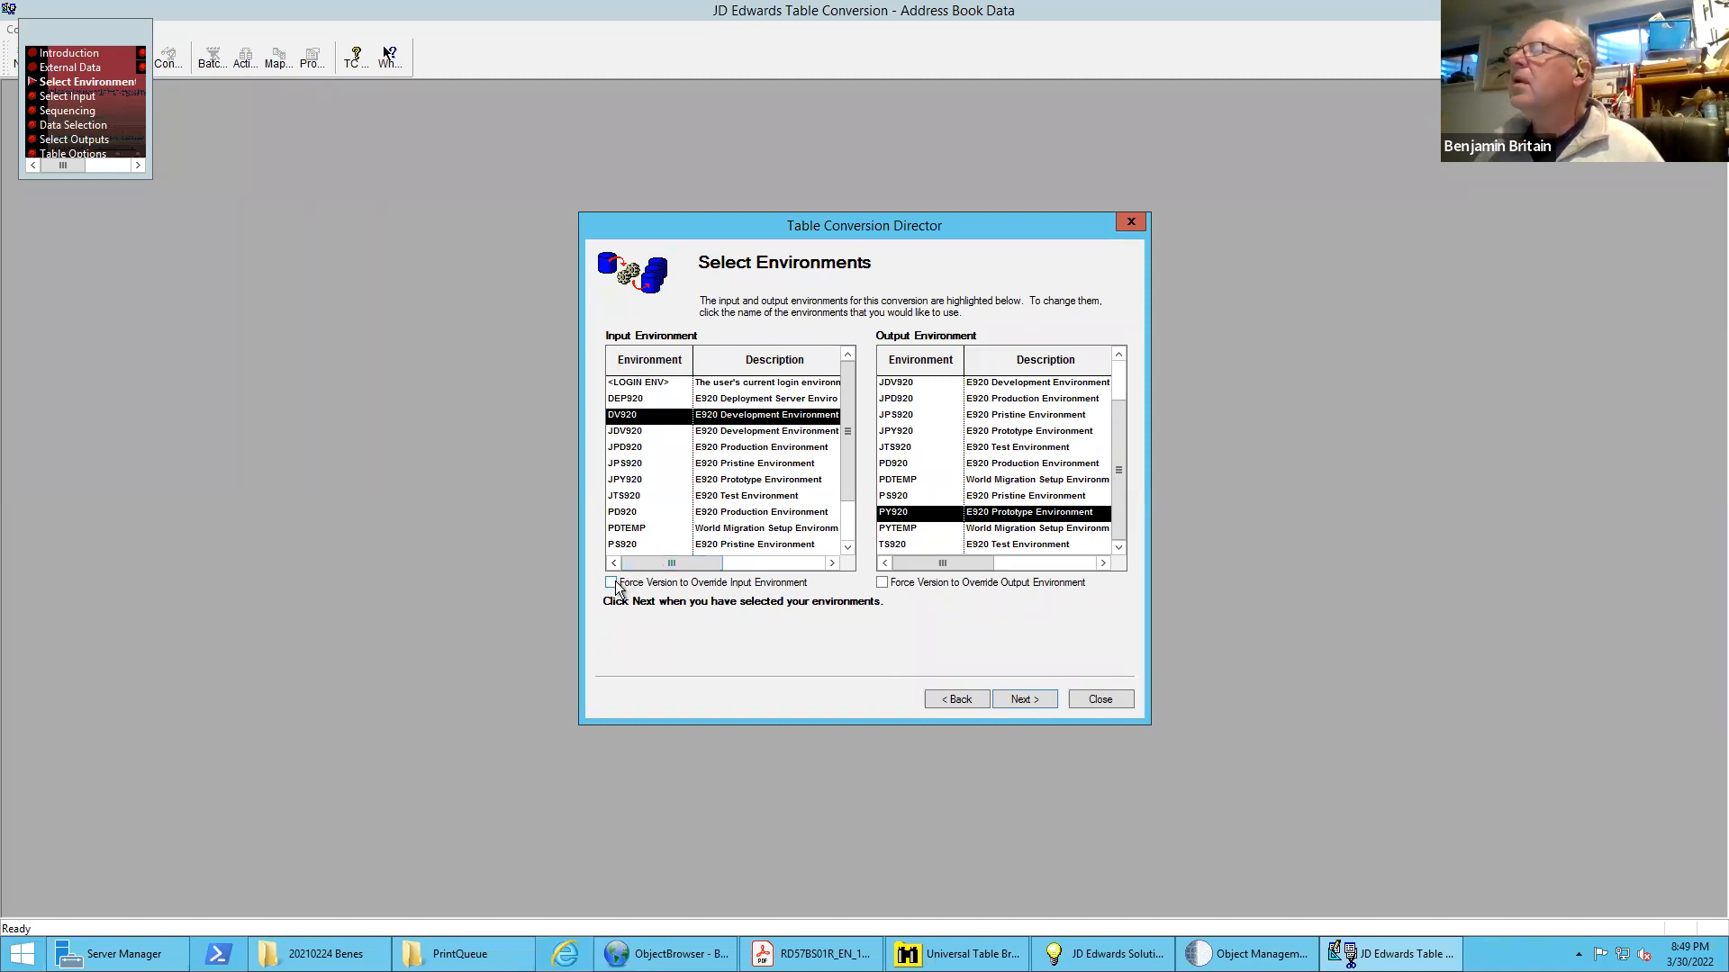
Return both the input and output environments to <LOGIN ENV>
left_click(667, 383)
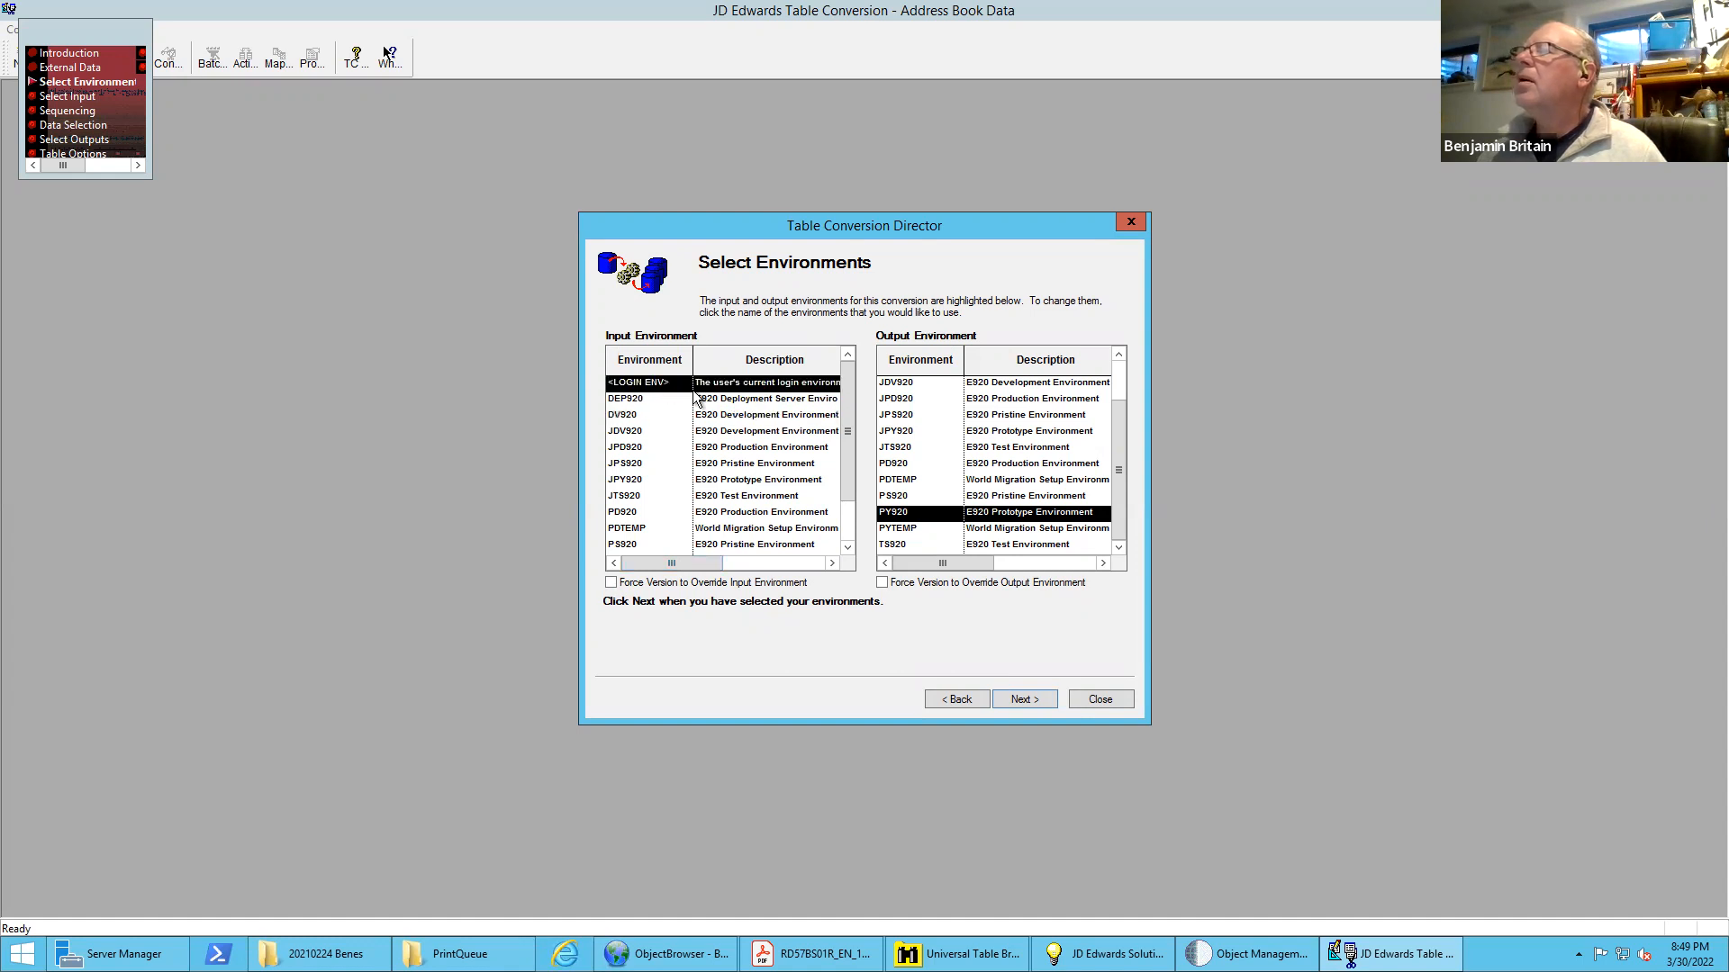
left_click(1121, 374)
left_click(912, 384)
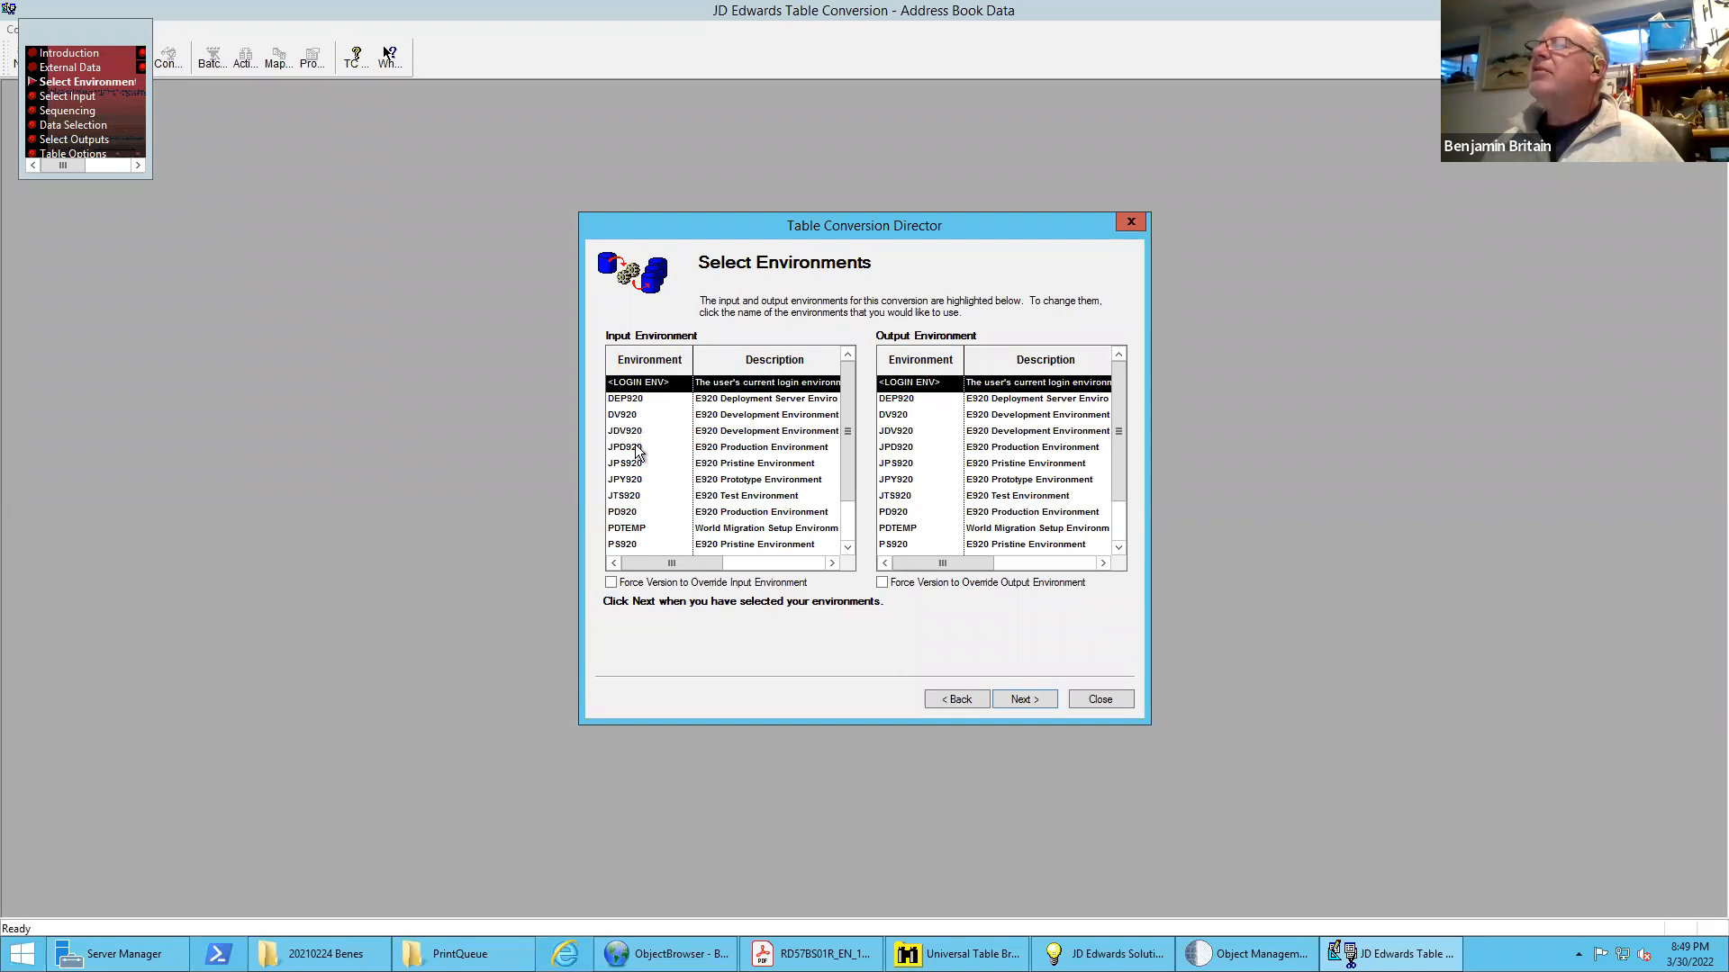
Try JPY920, PY920 and finally PD920 as the input environment
left_click(633, 480)
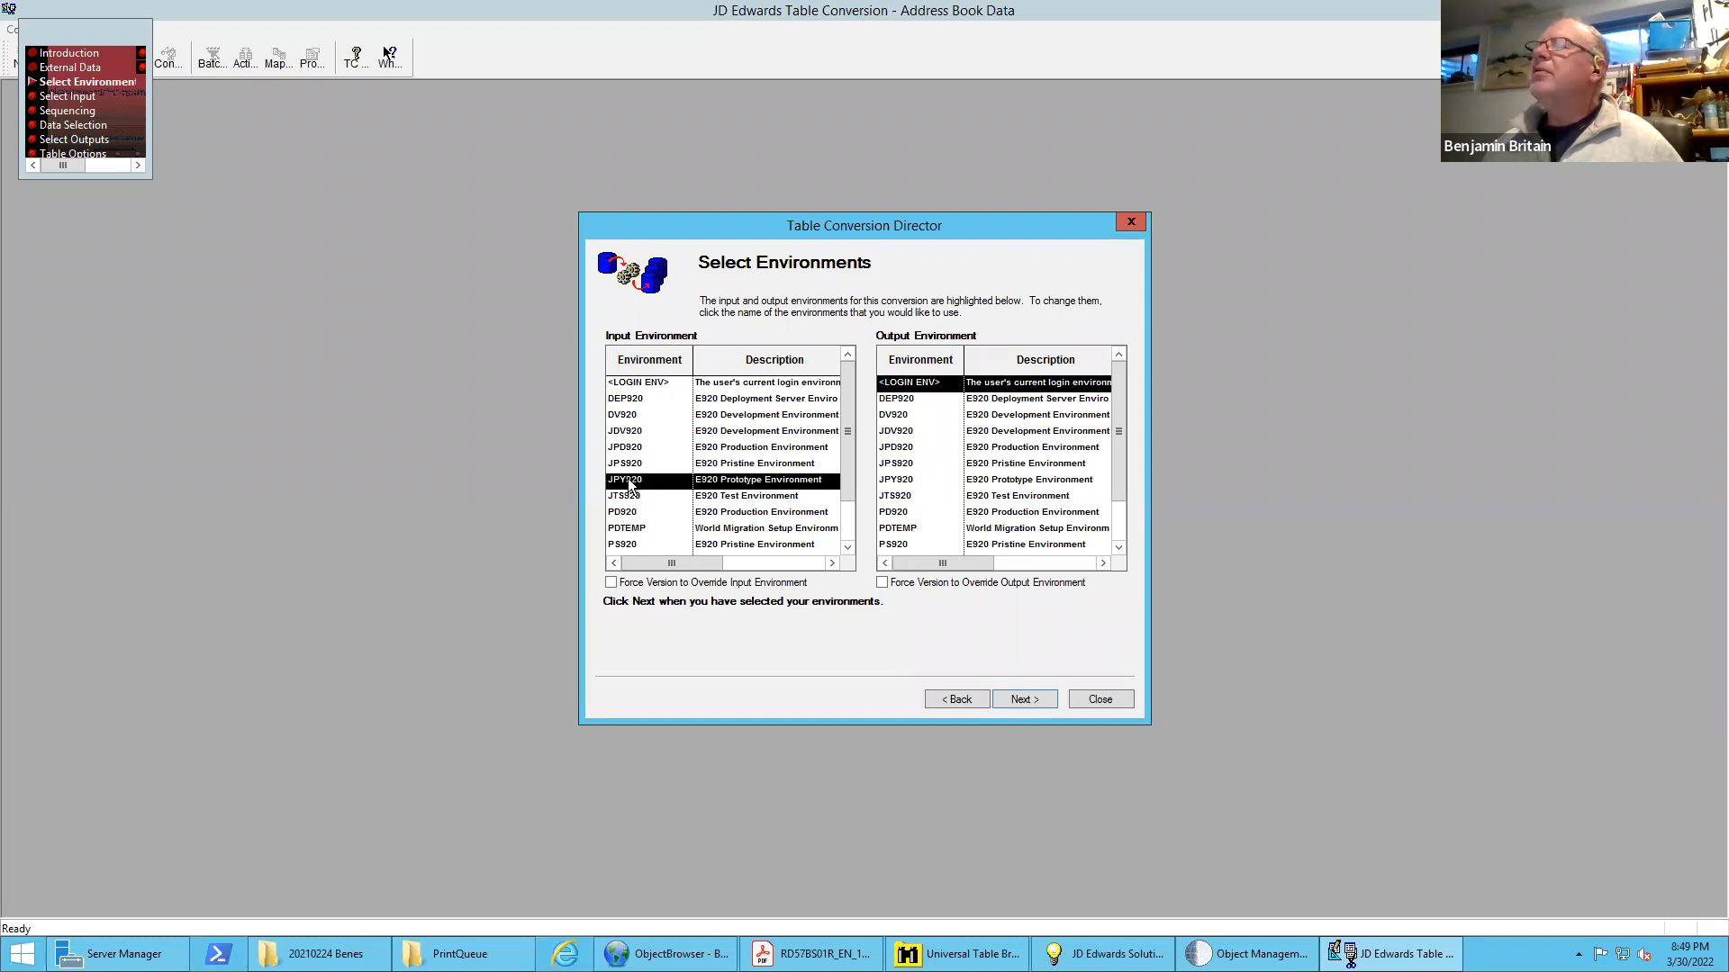
scroll(850, 540, "down", 1)
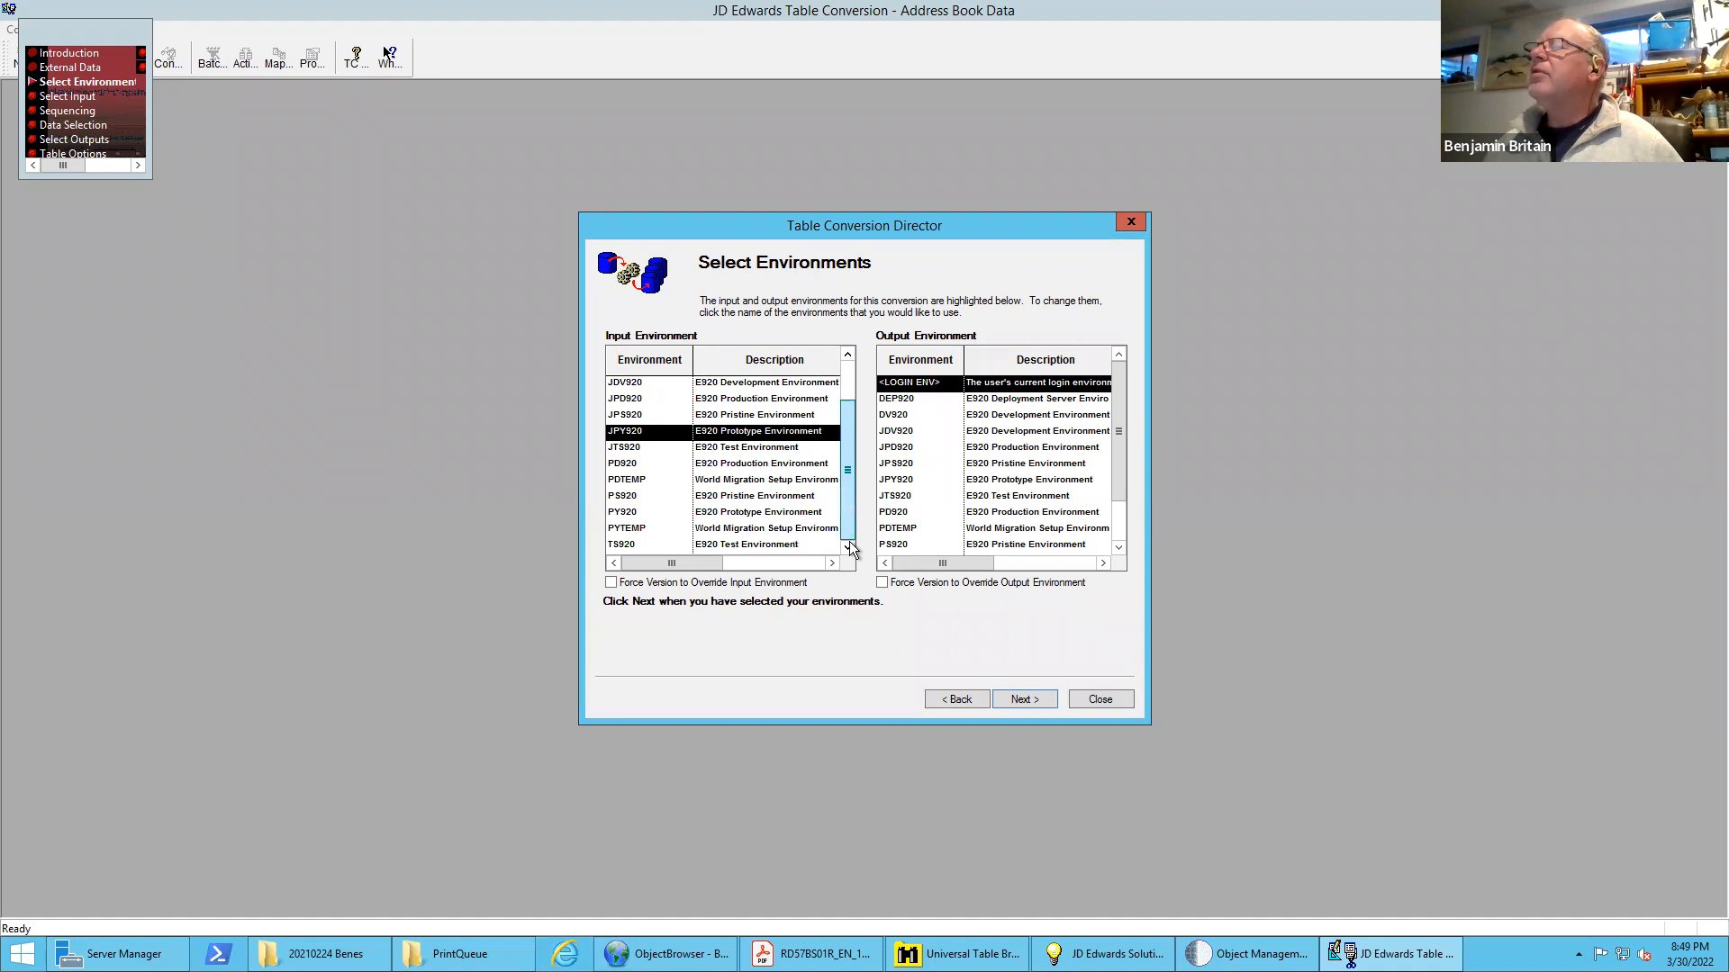
left_click(640, 513)
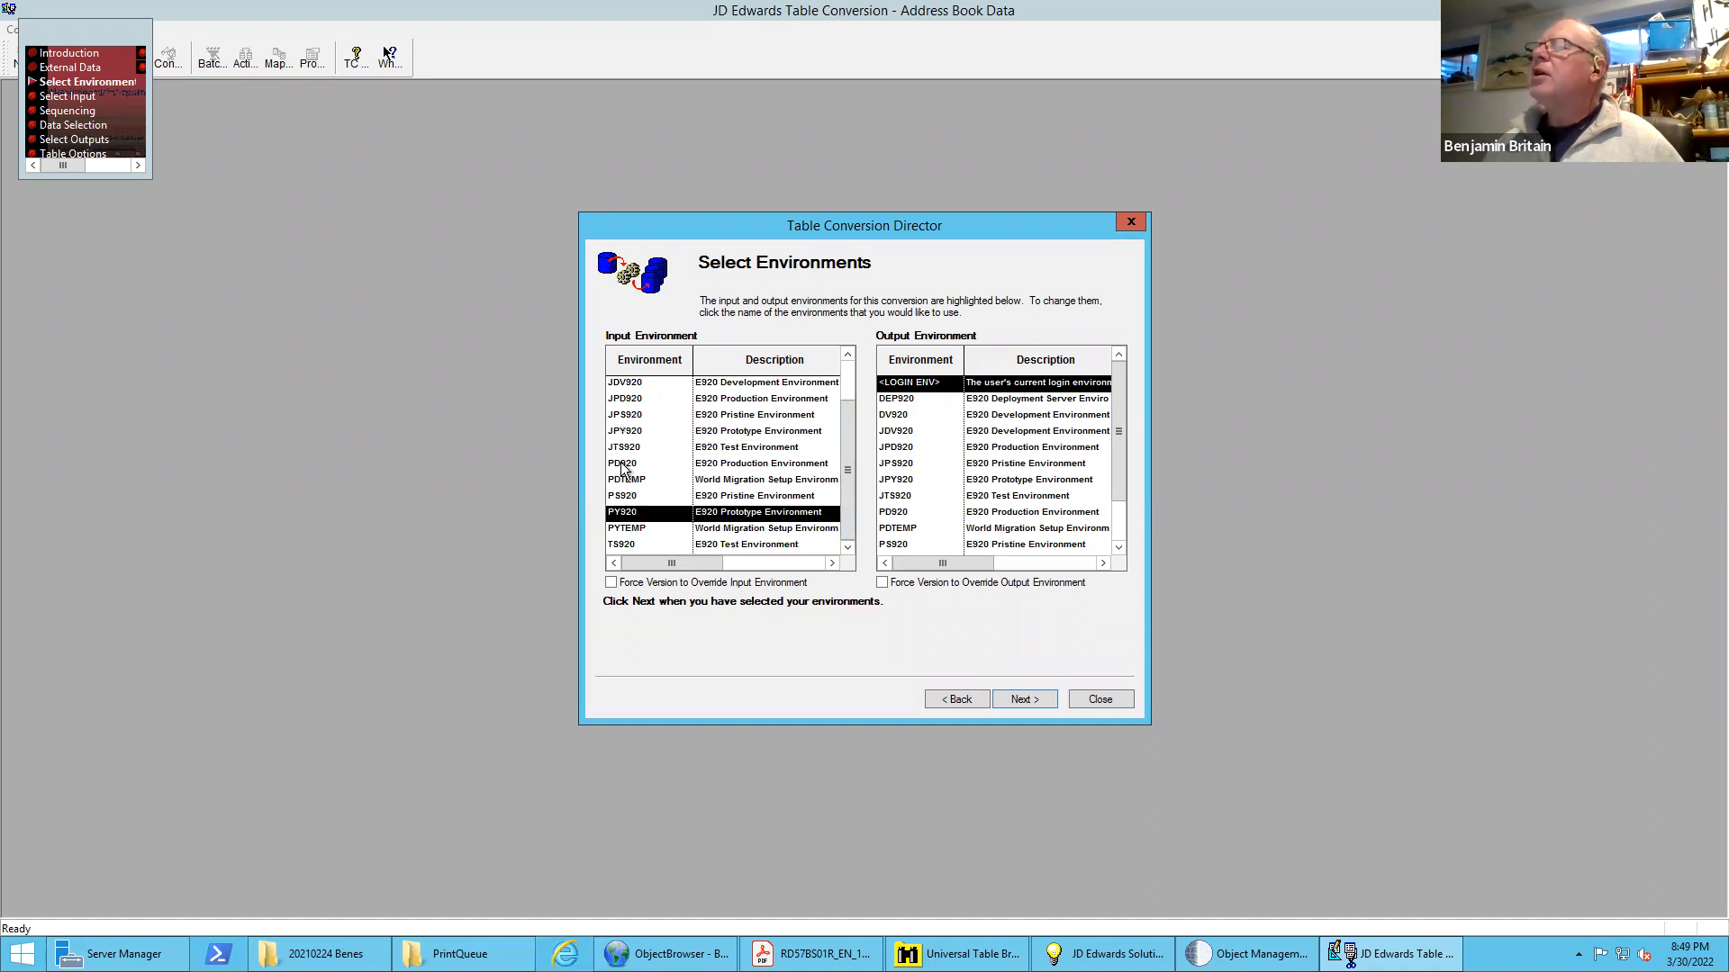
left_click(623, 466)
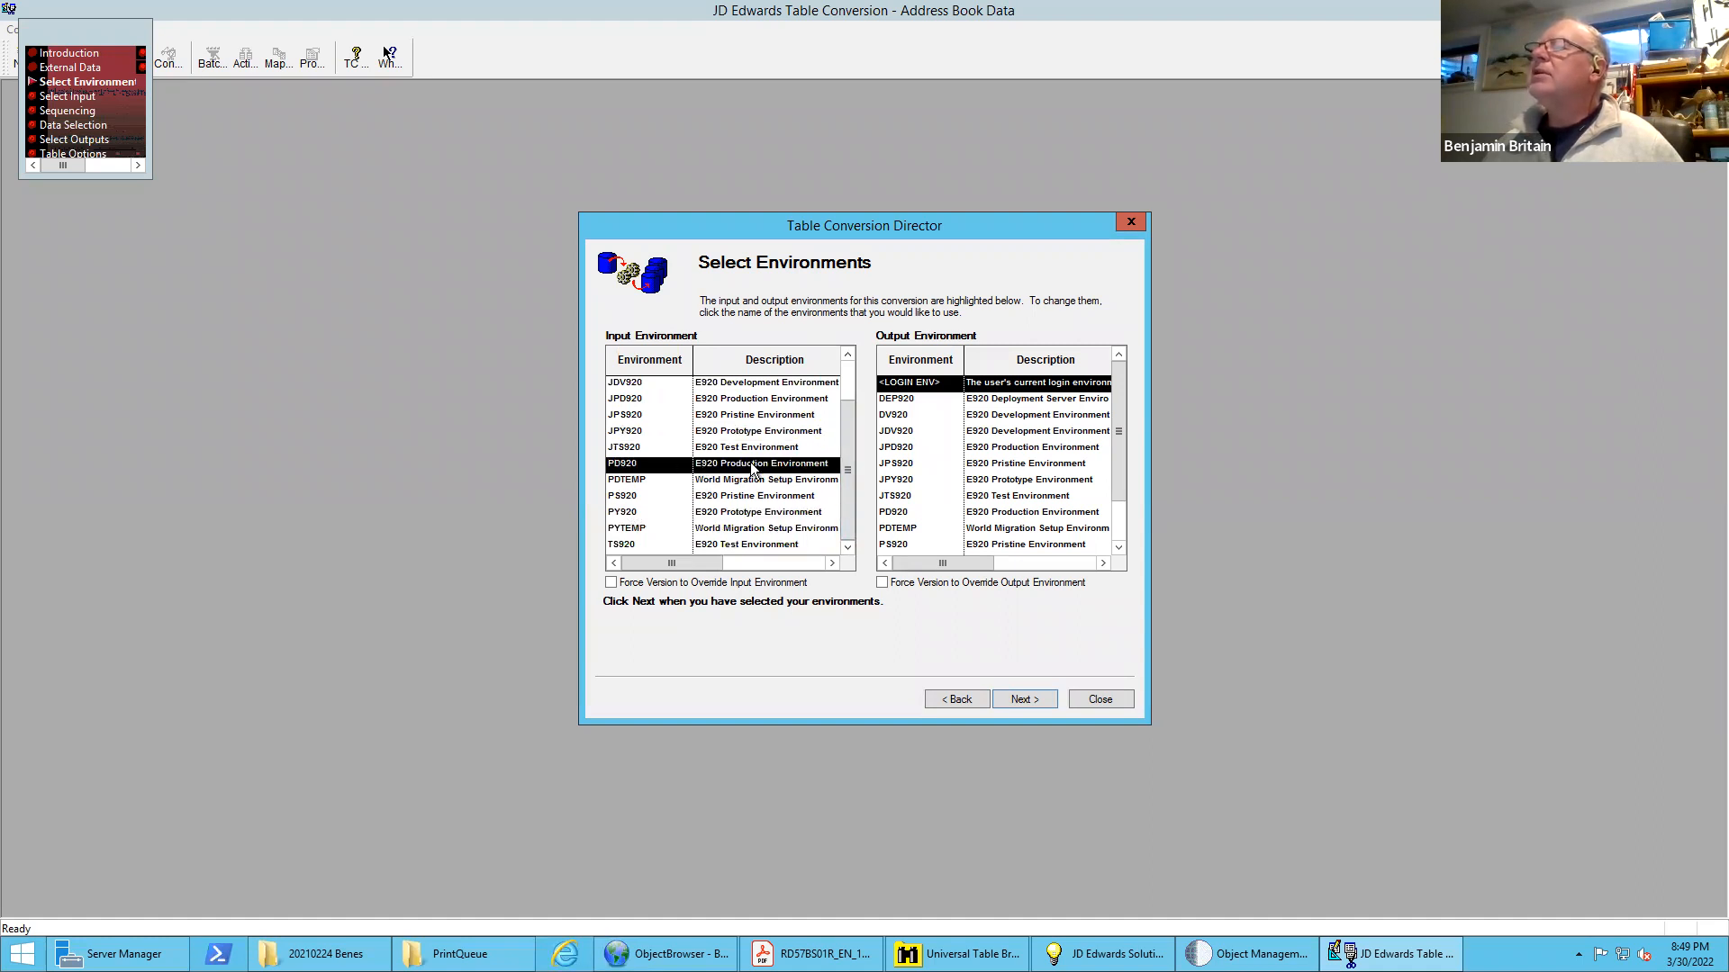
Restore <LOGIN ENV> as the input environment and proceed to the input selection
left_click_drag(848, 499, 855, 412)
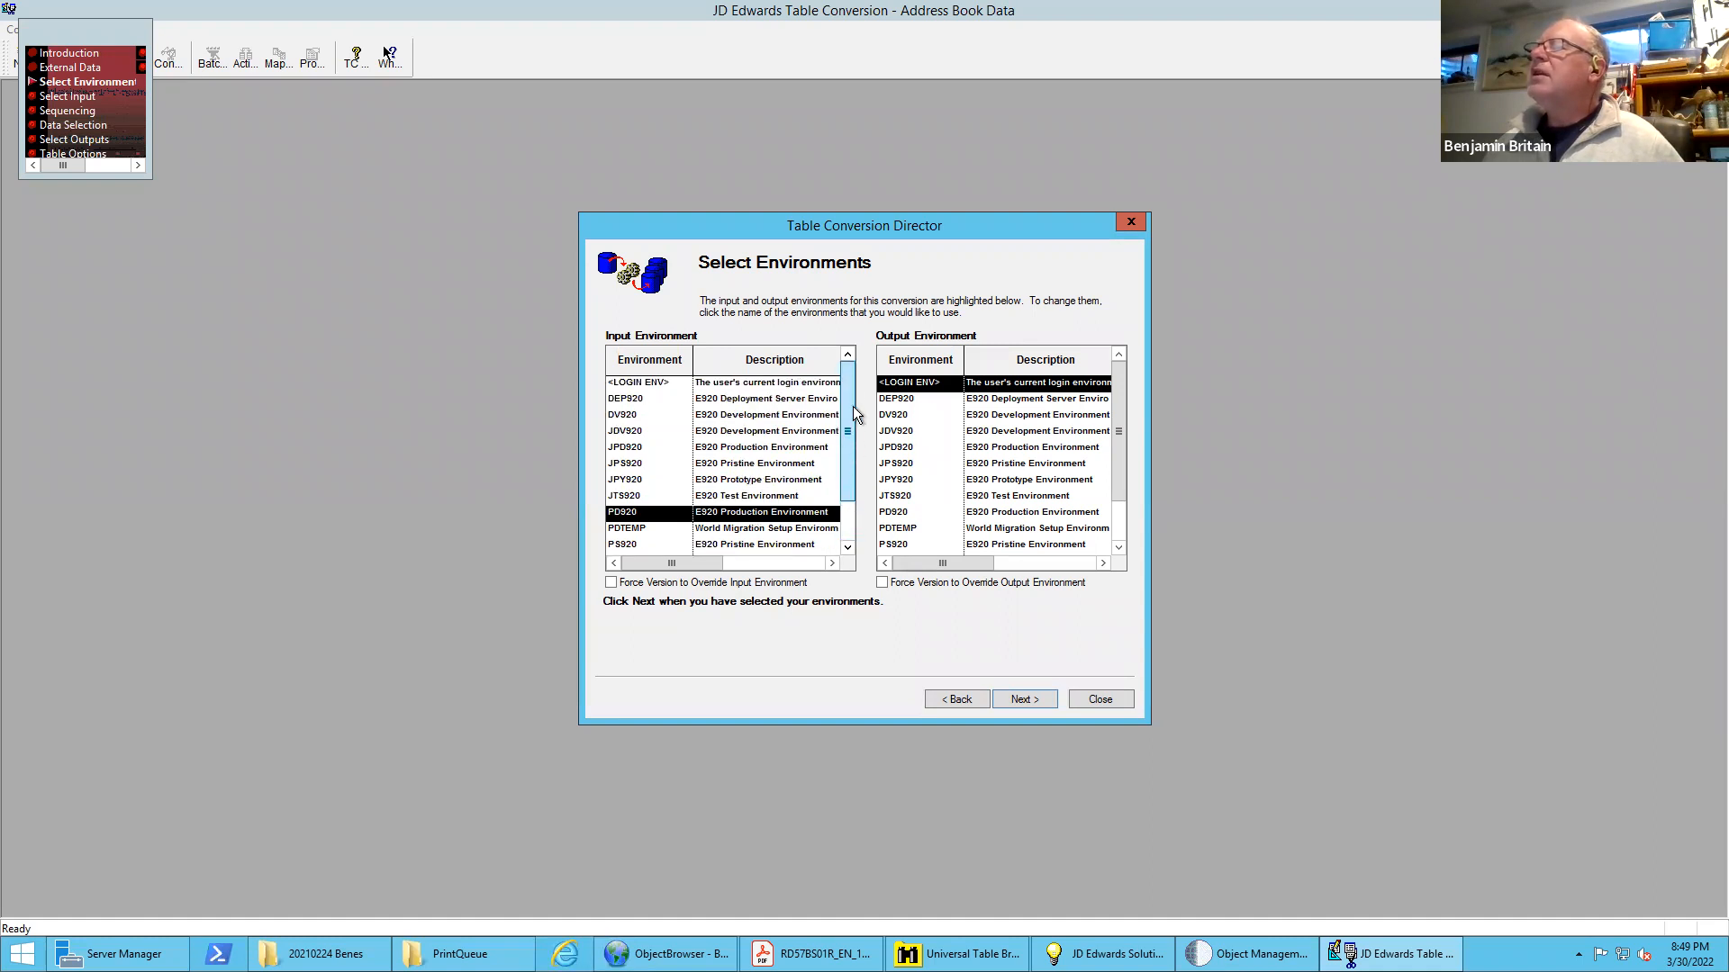
left_click(648, 386)
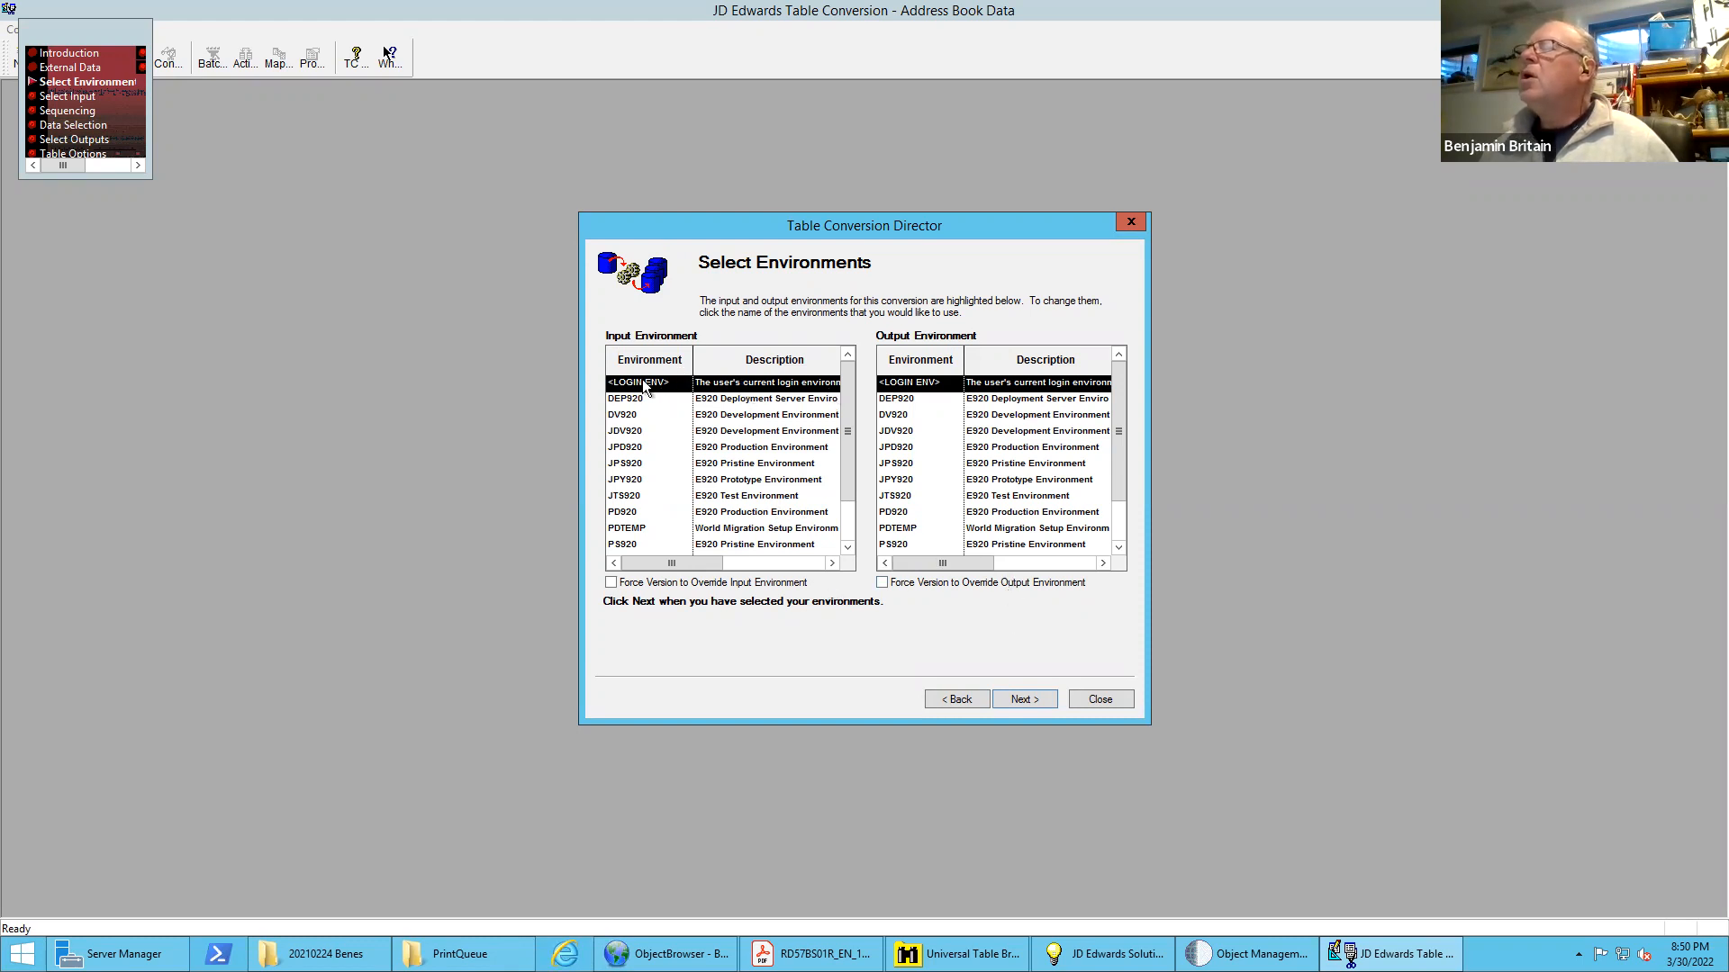
left_click(1032, 698)
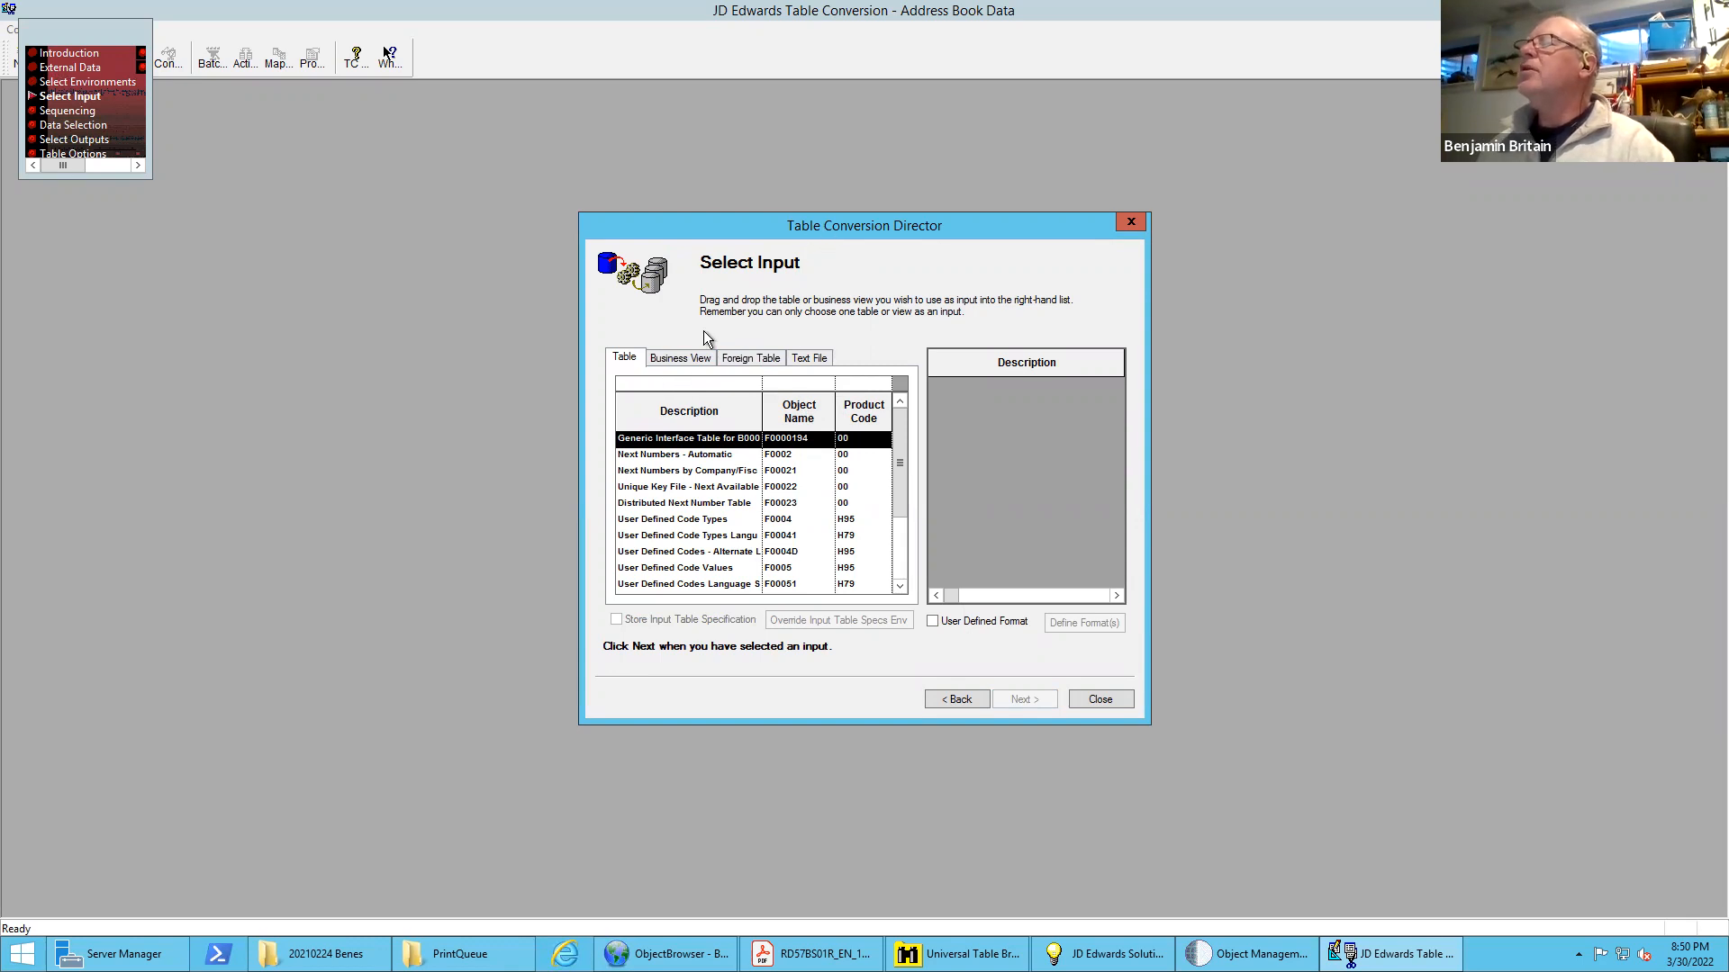
Examine the tables, business views, foreign tables and text file options offered as conversion inputs
left_click(755, 455)
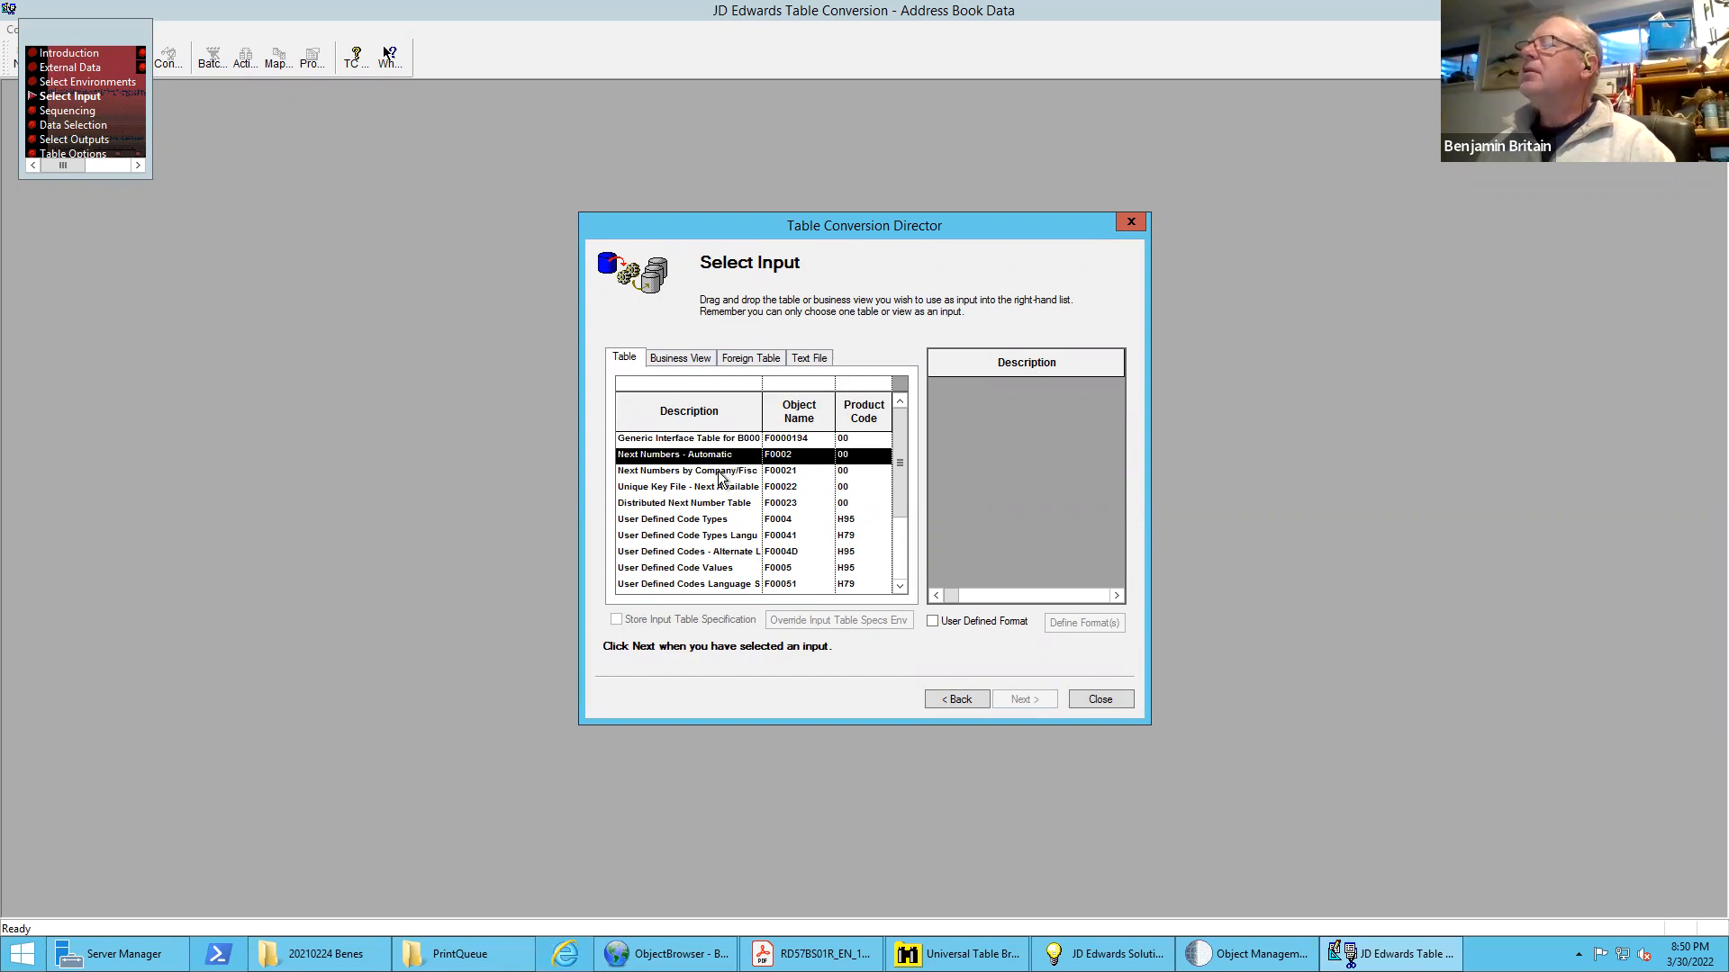
left_click(722, 472)
left_click(713, 488)
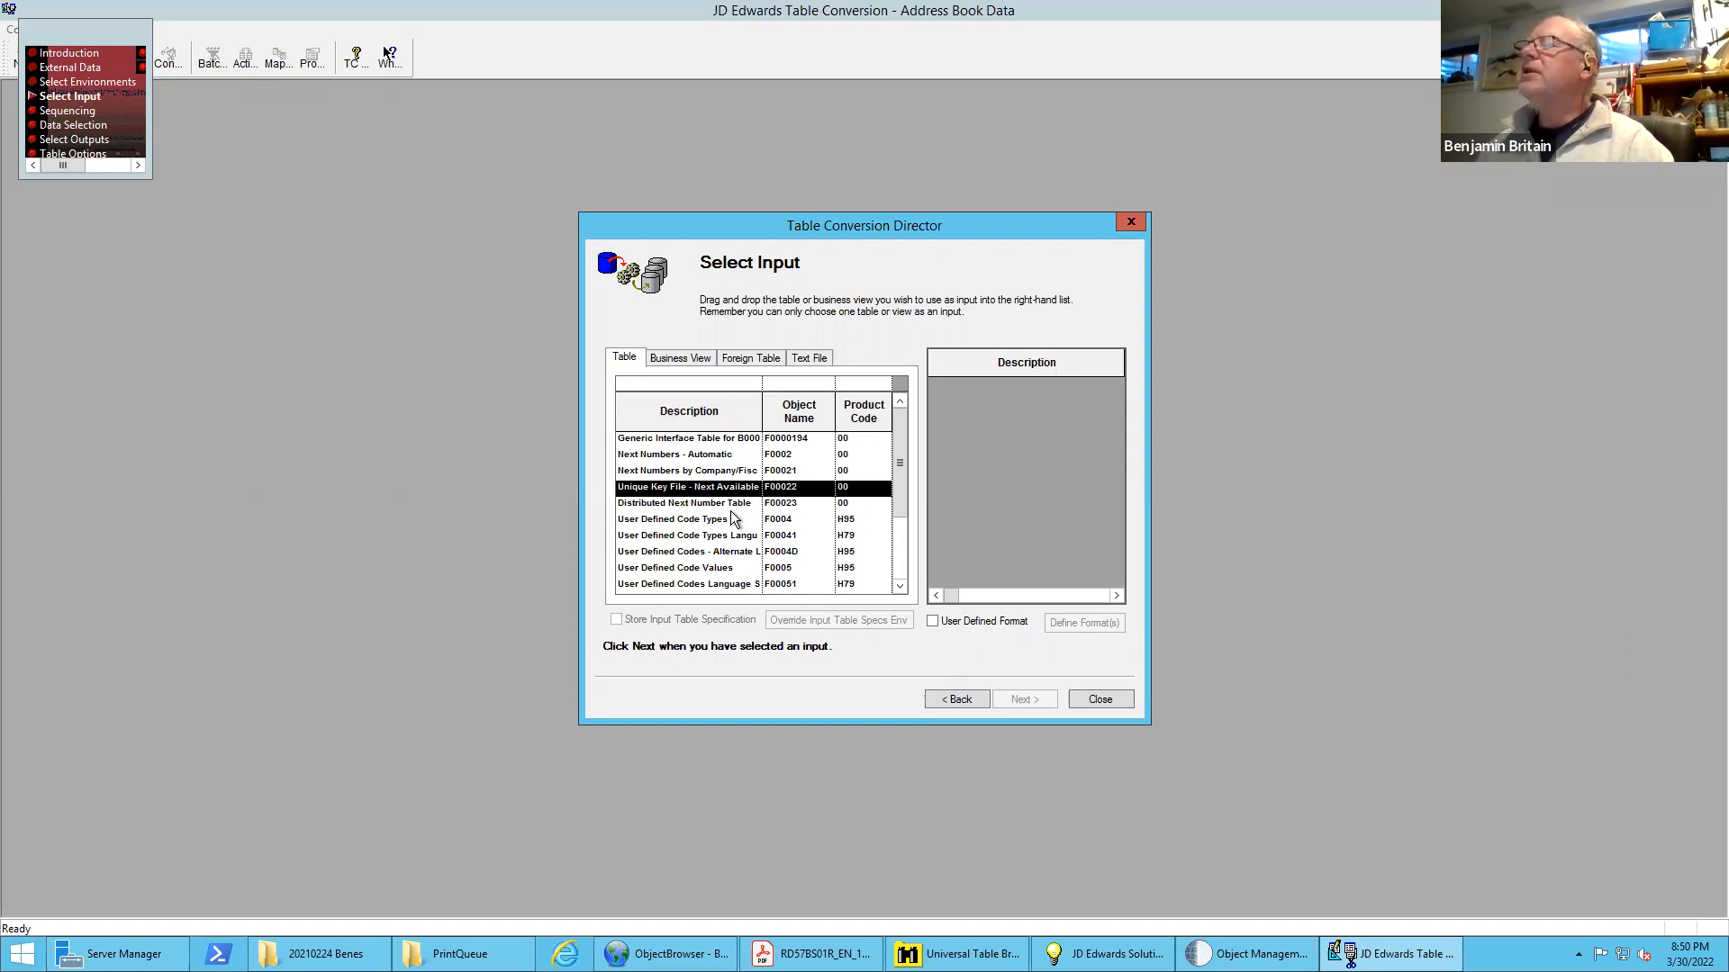
left_click(678, 359)
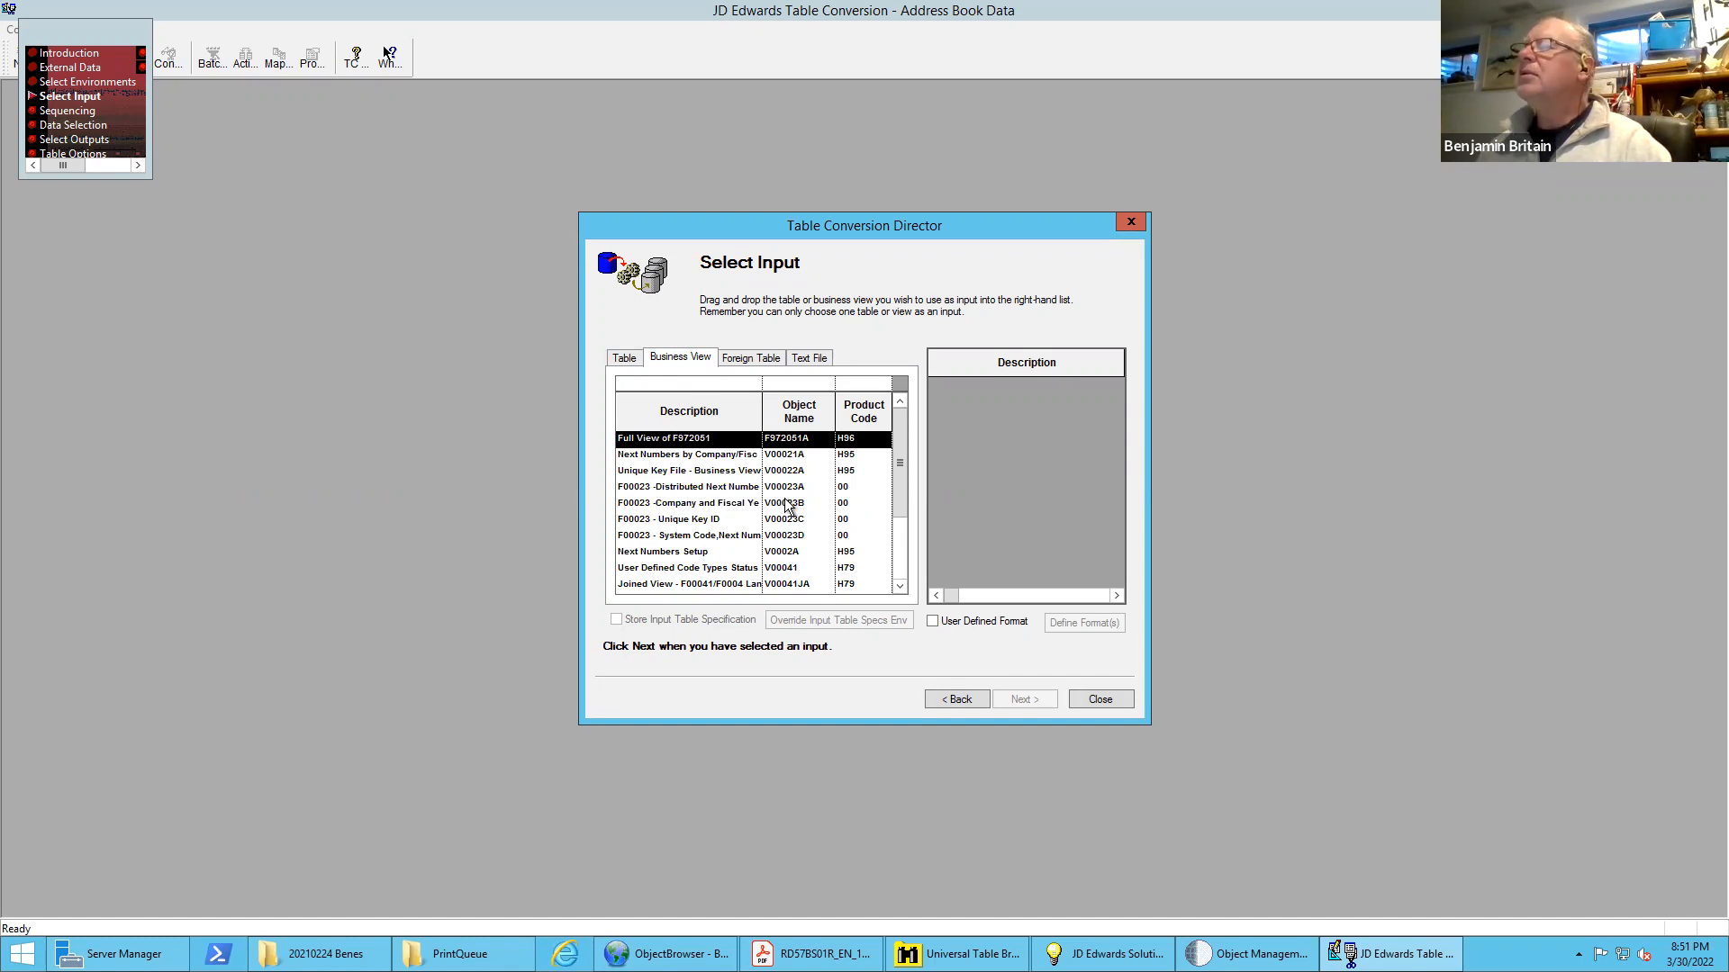
left_click(746, 356)
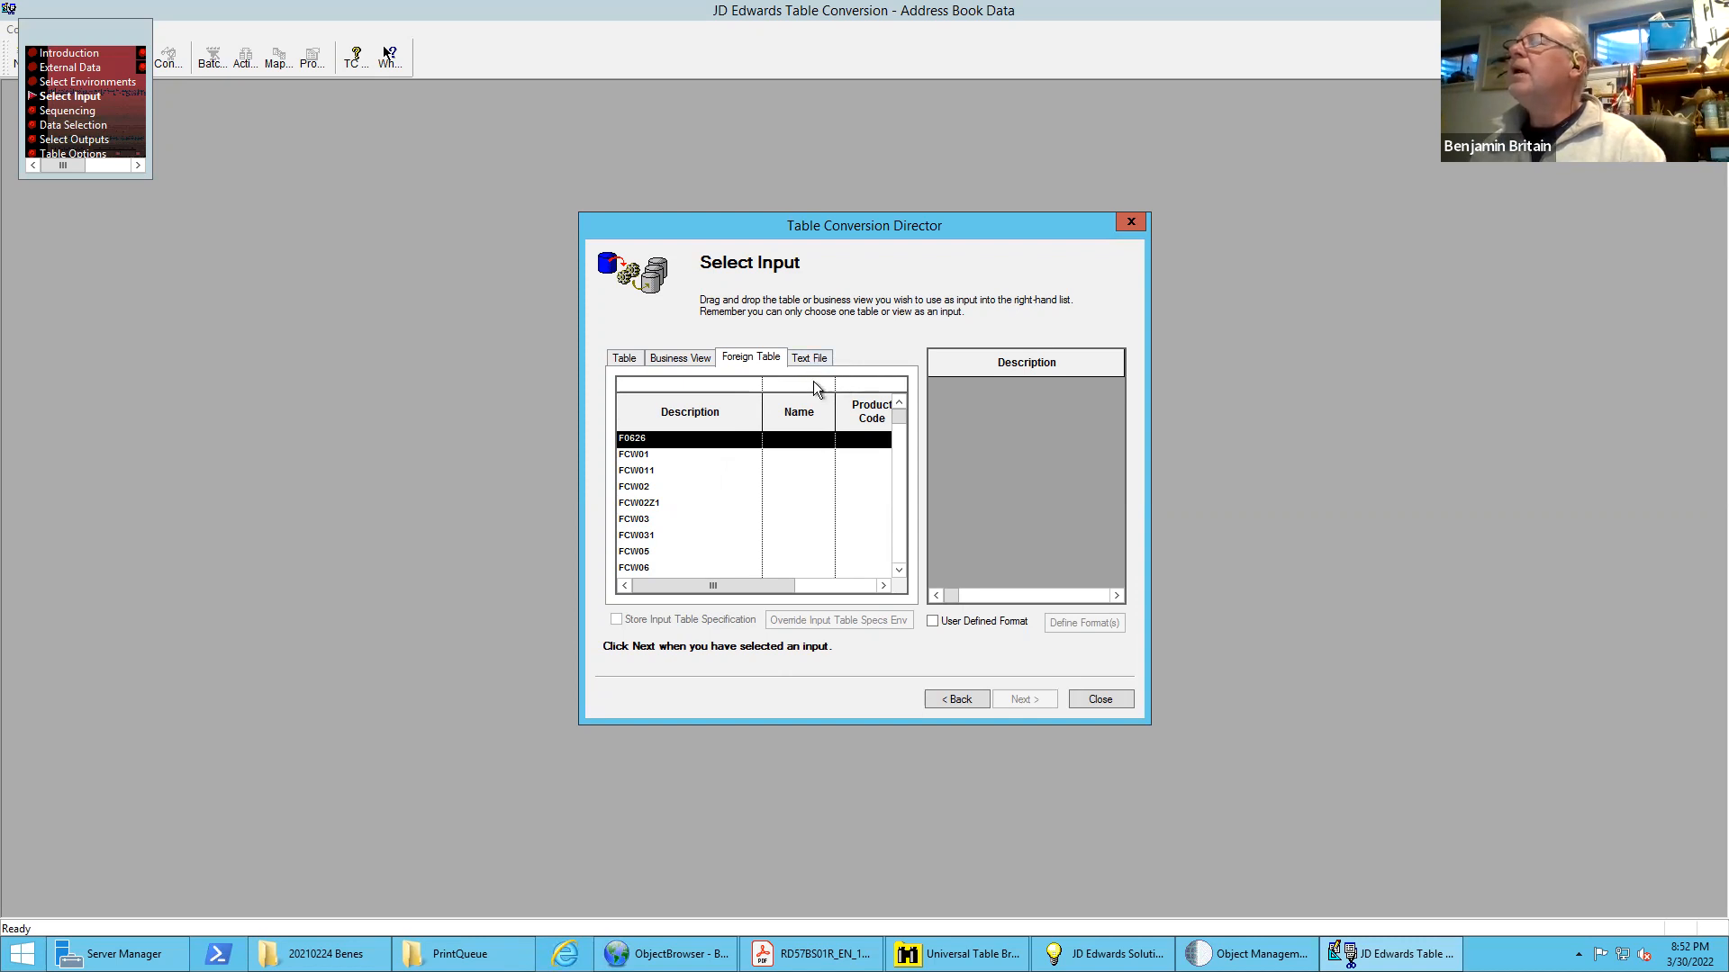
left_click(804, 358)
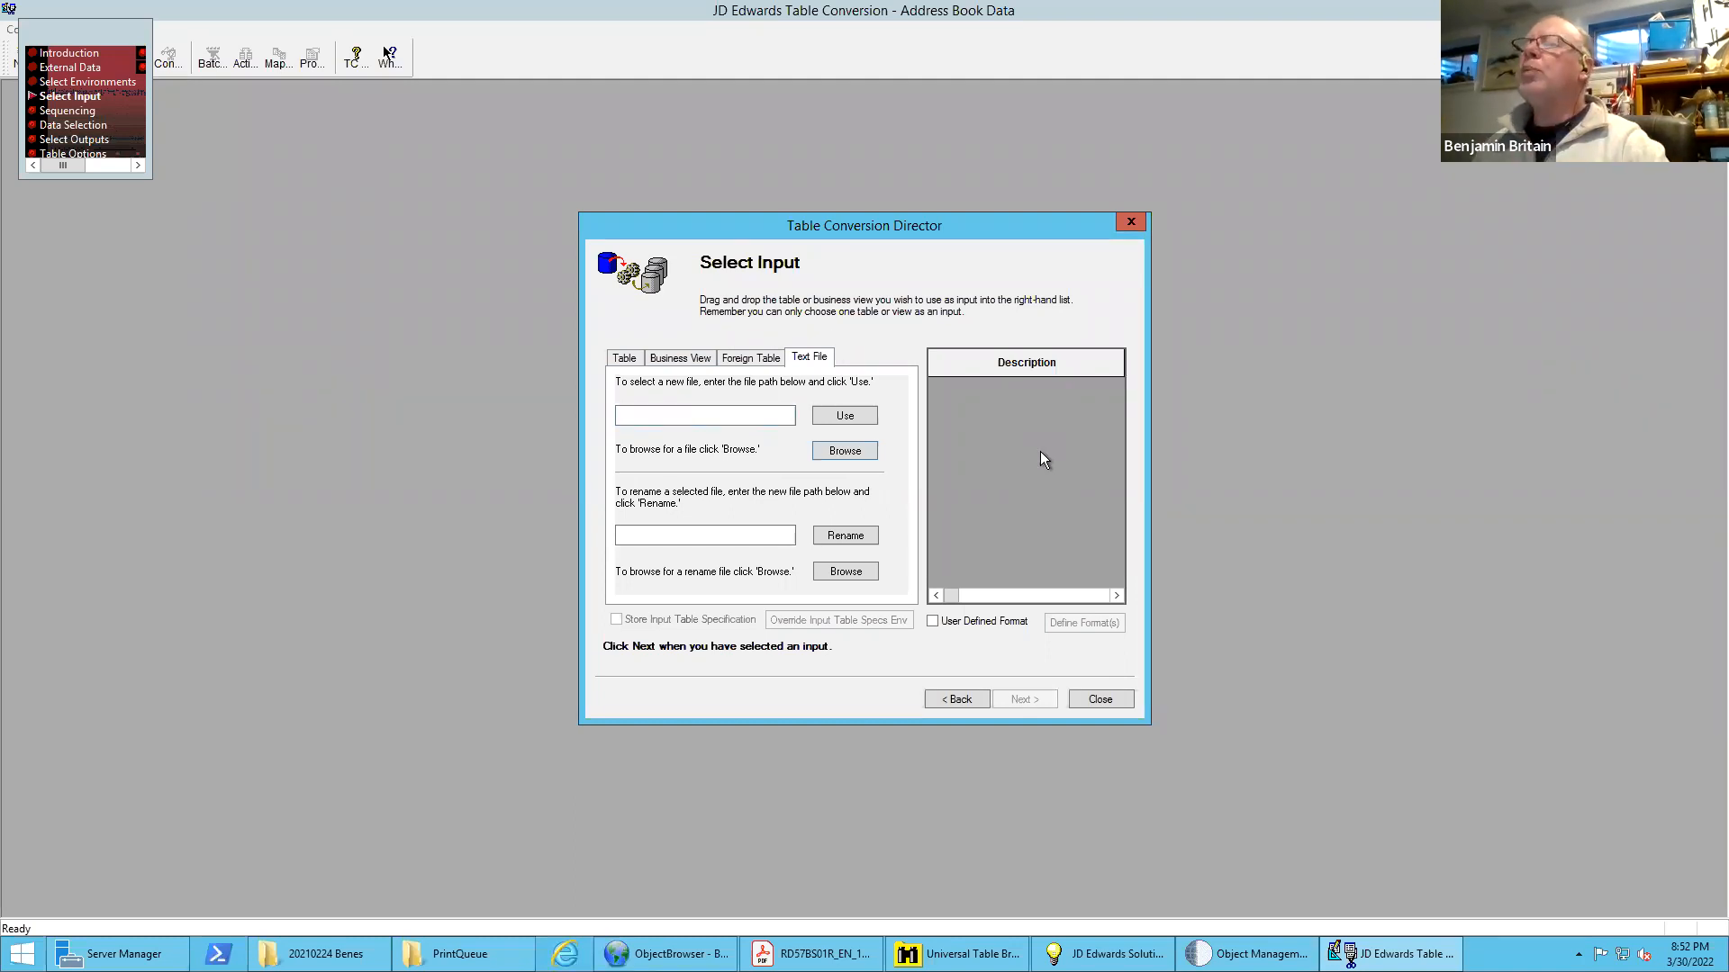
Filter the input tables by object name F0101 and choose Address Book Master as the conversion input
left_click(623, 357)
left_click(794, 386)
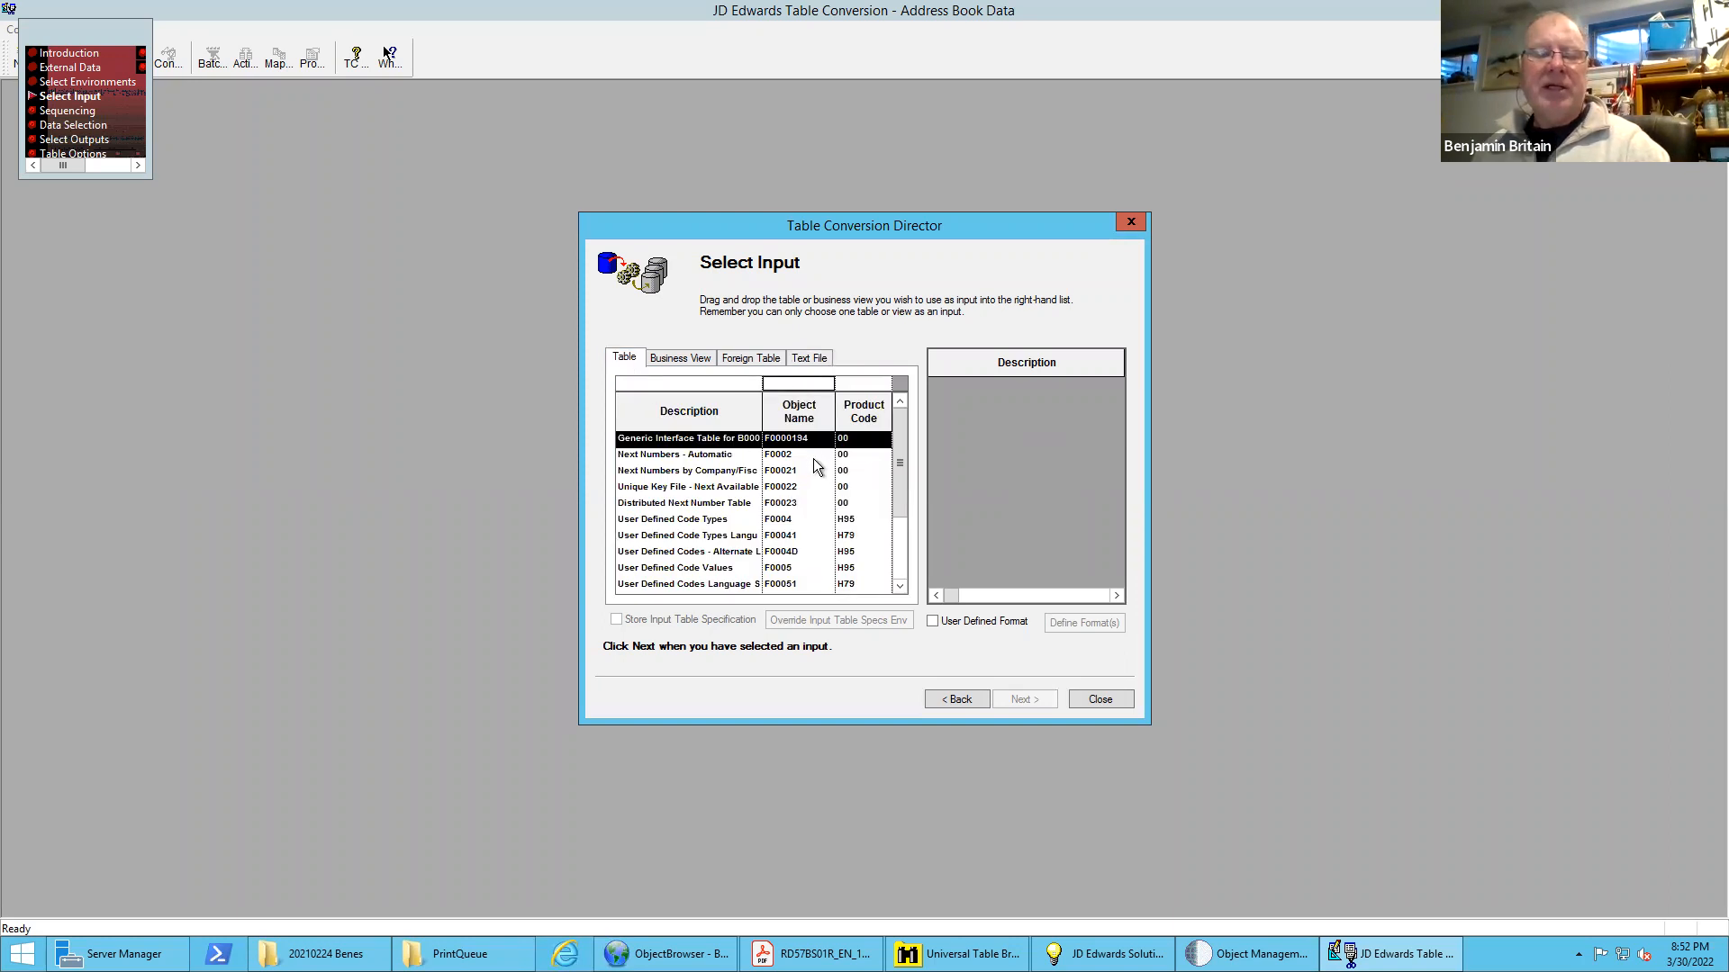
type("F0101")
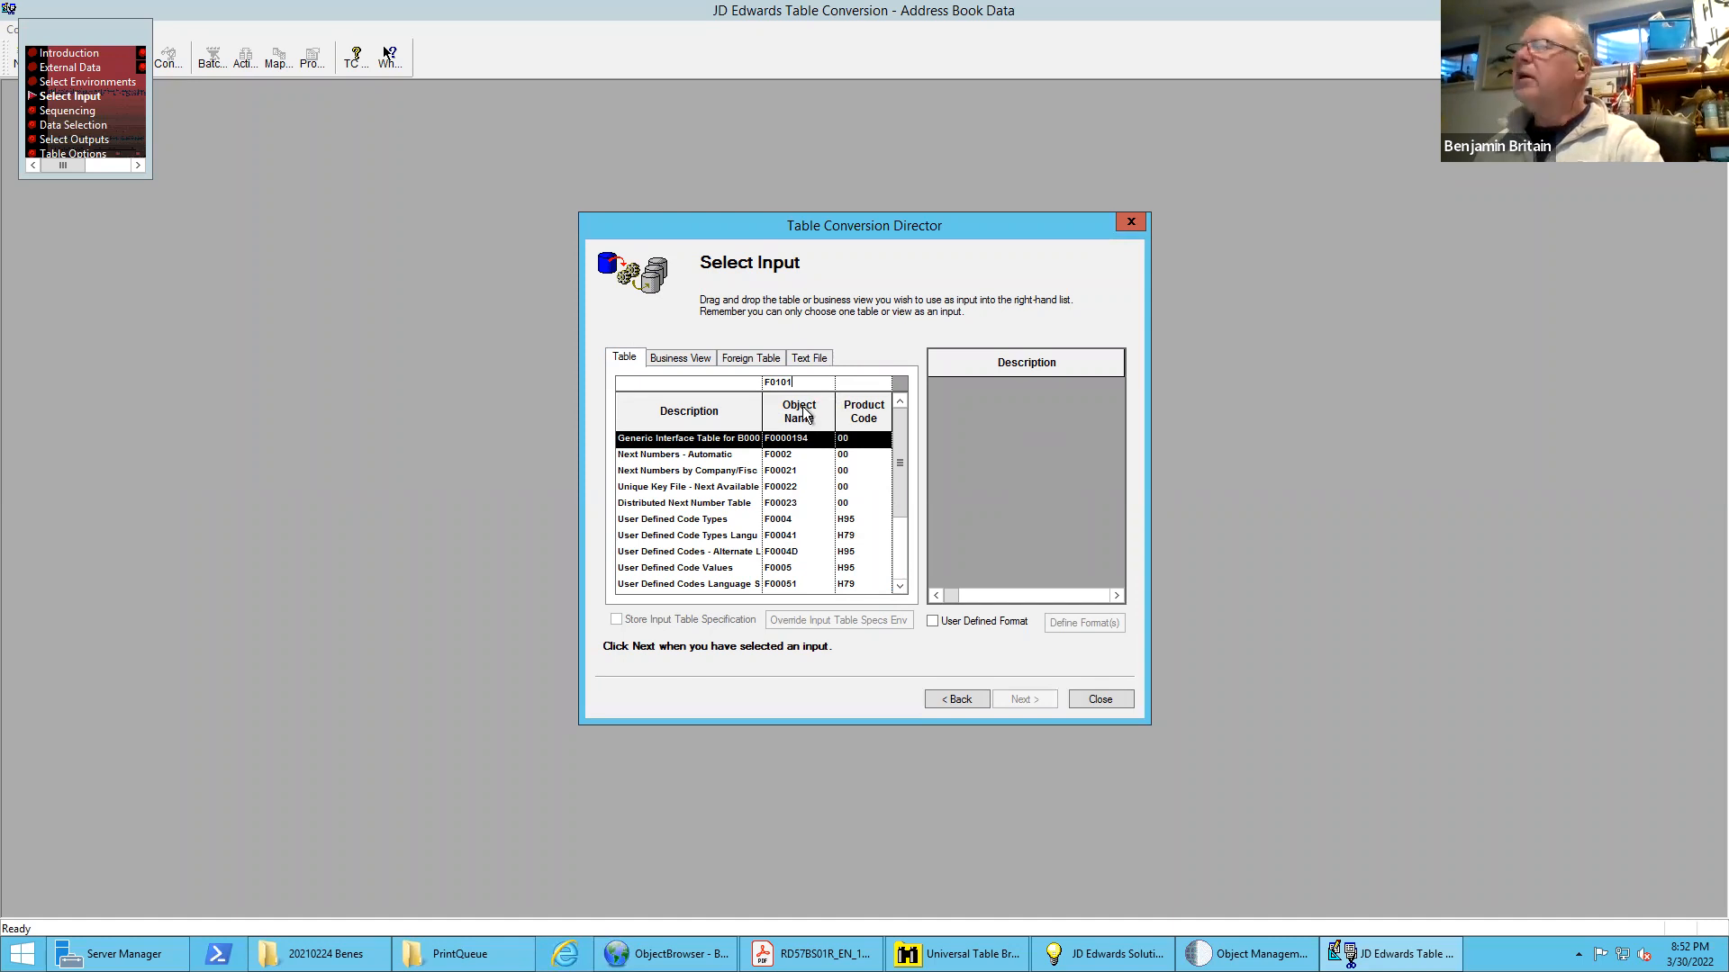
key("Return")
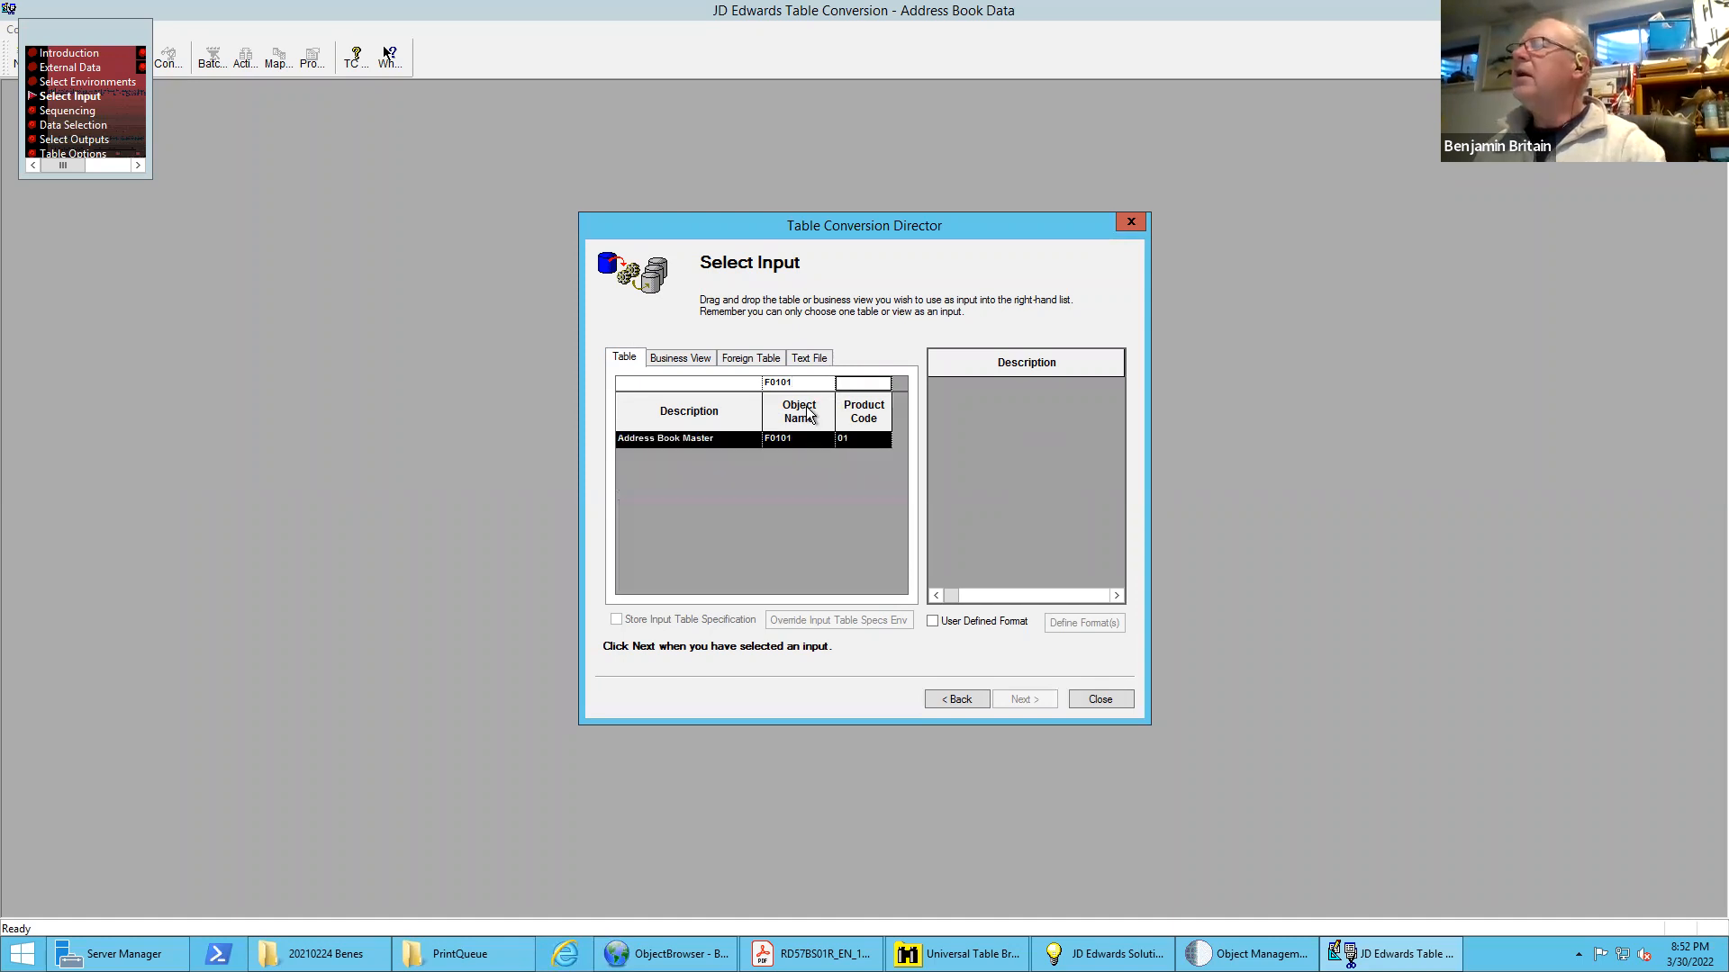
double_click(765, 435)
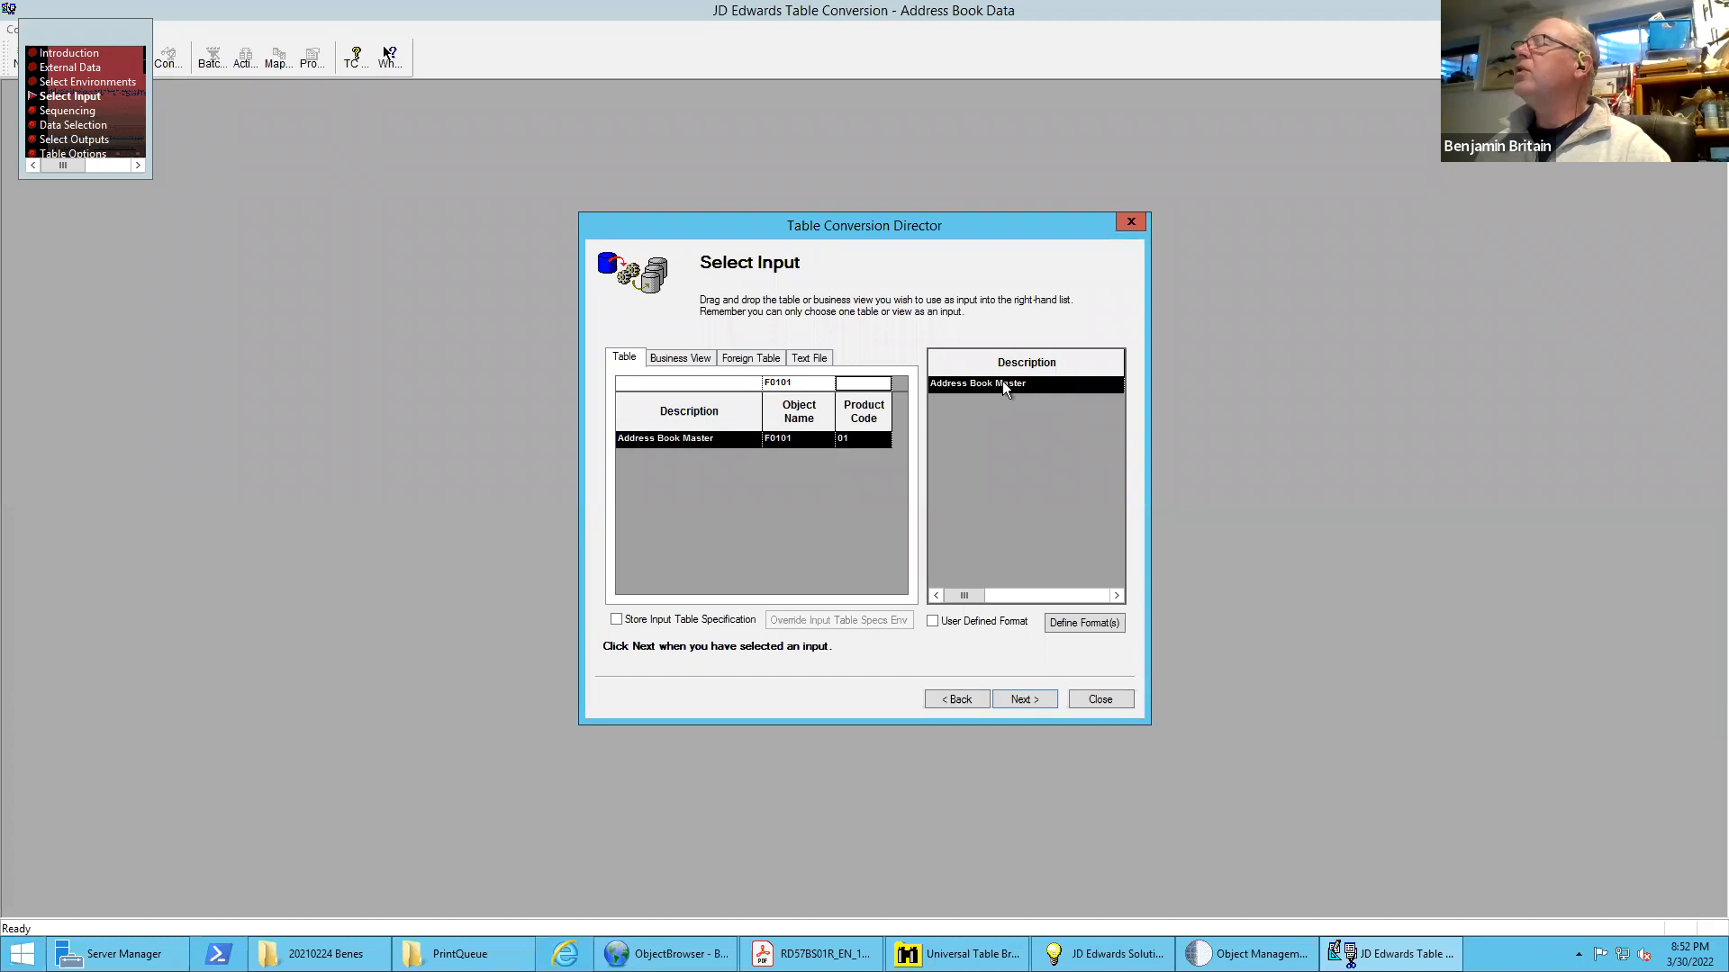
Proceed to the output selection without defining data sequencing or data selection criteria
left_click(1023, 699)
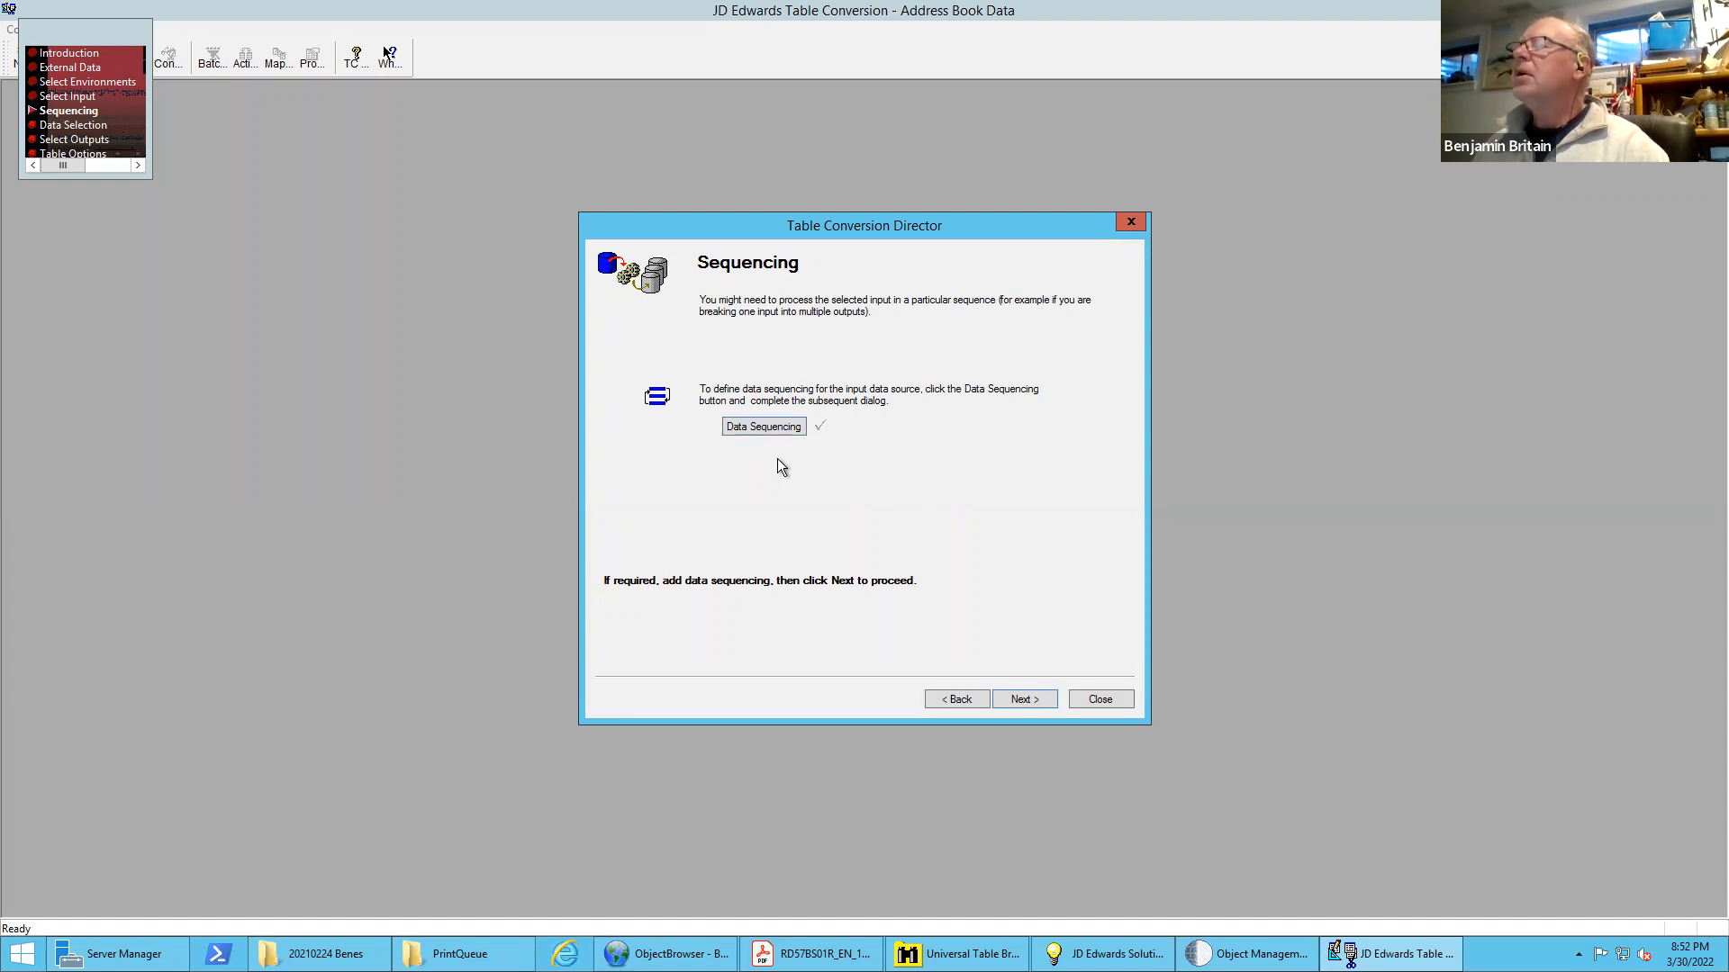
left_click(1028, 698)
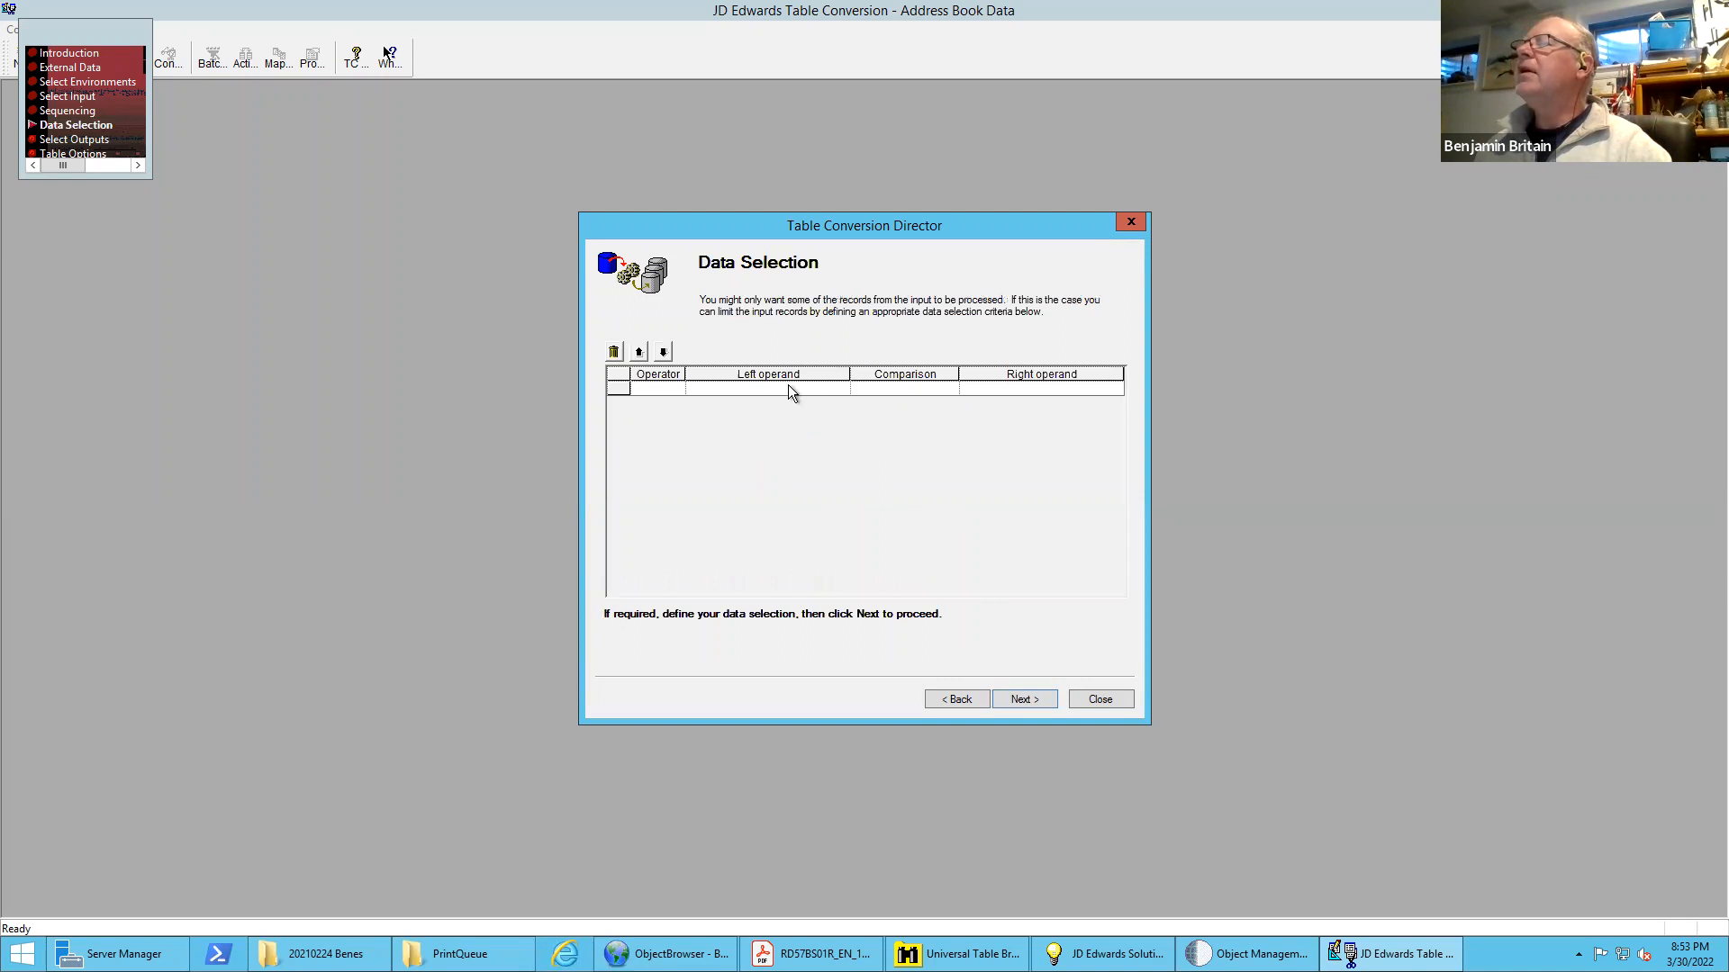
left_click(1023, 698)
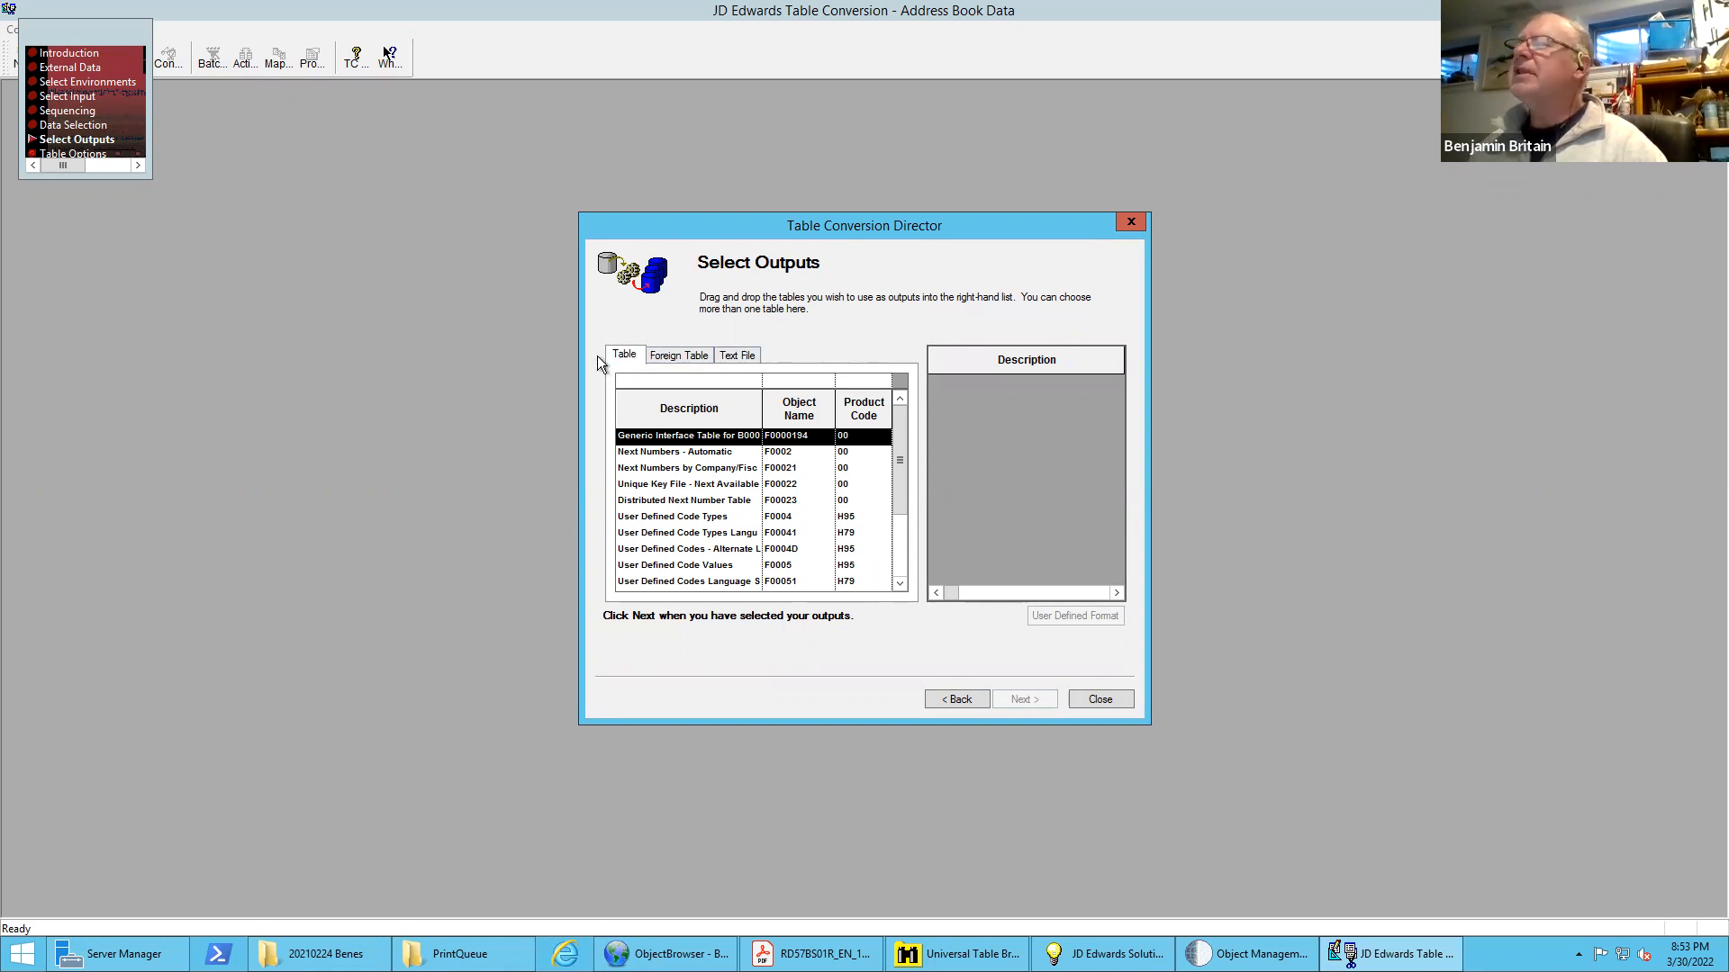
Enter "Address Book Output.csv" as the path of a new text file for the conversion output
left_click(667, 355)
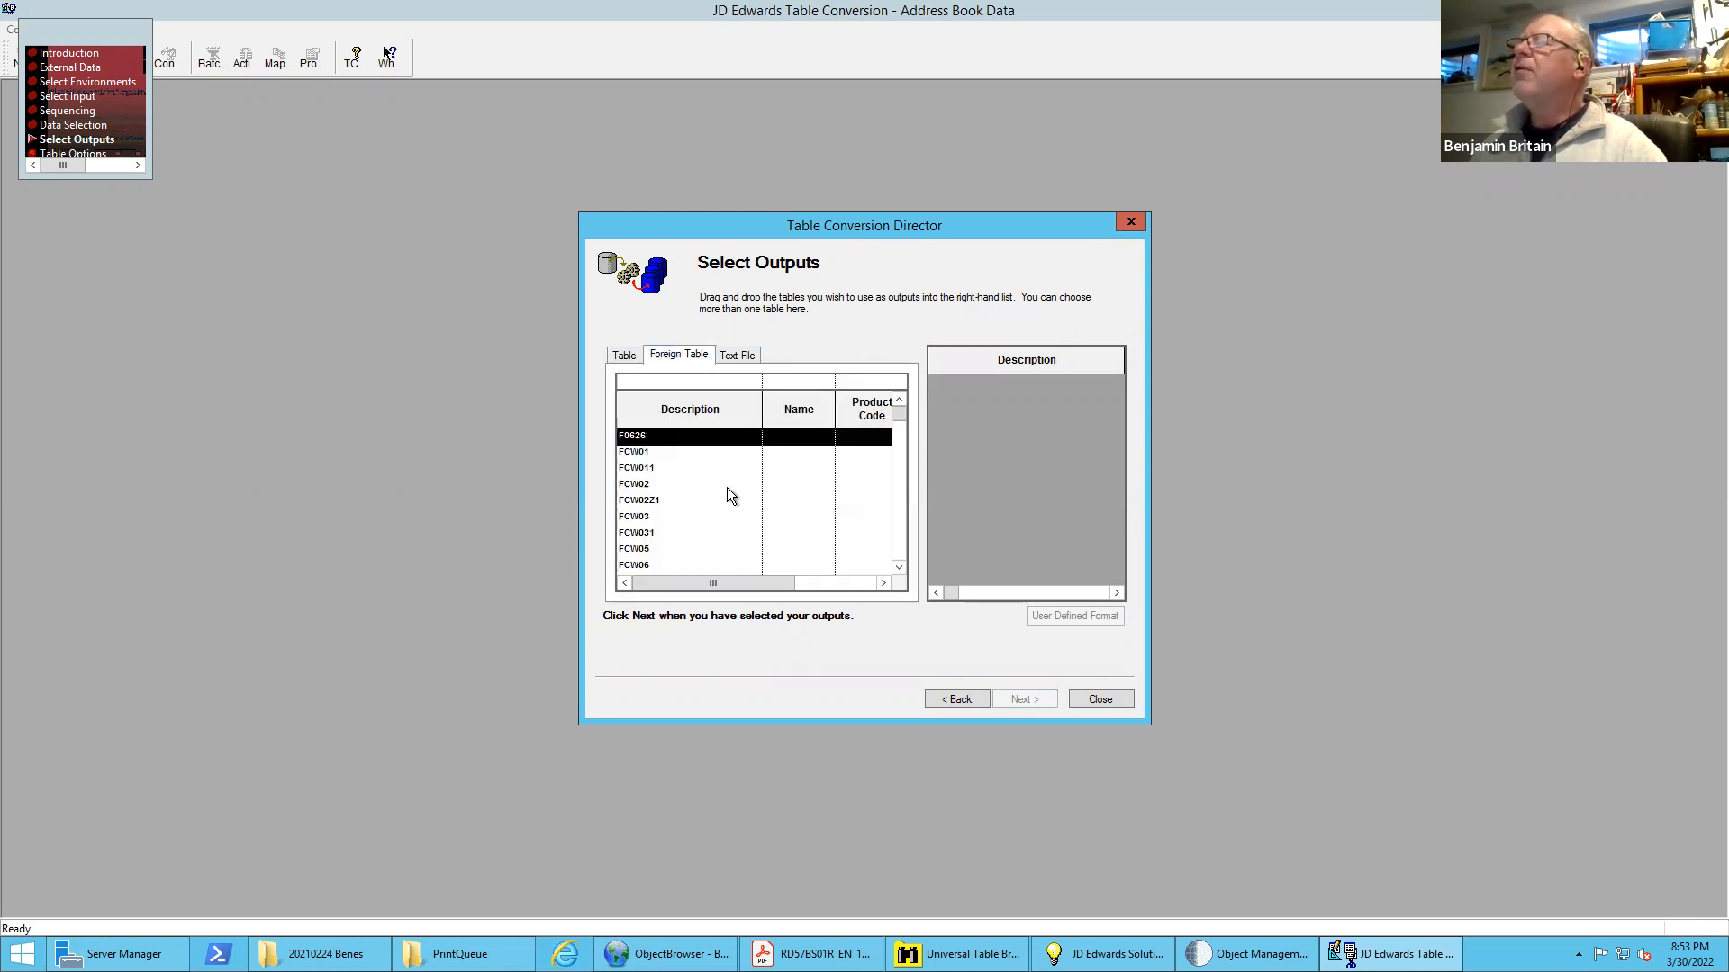
left_click(746, 357)
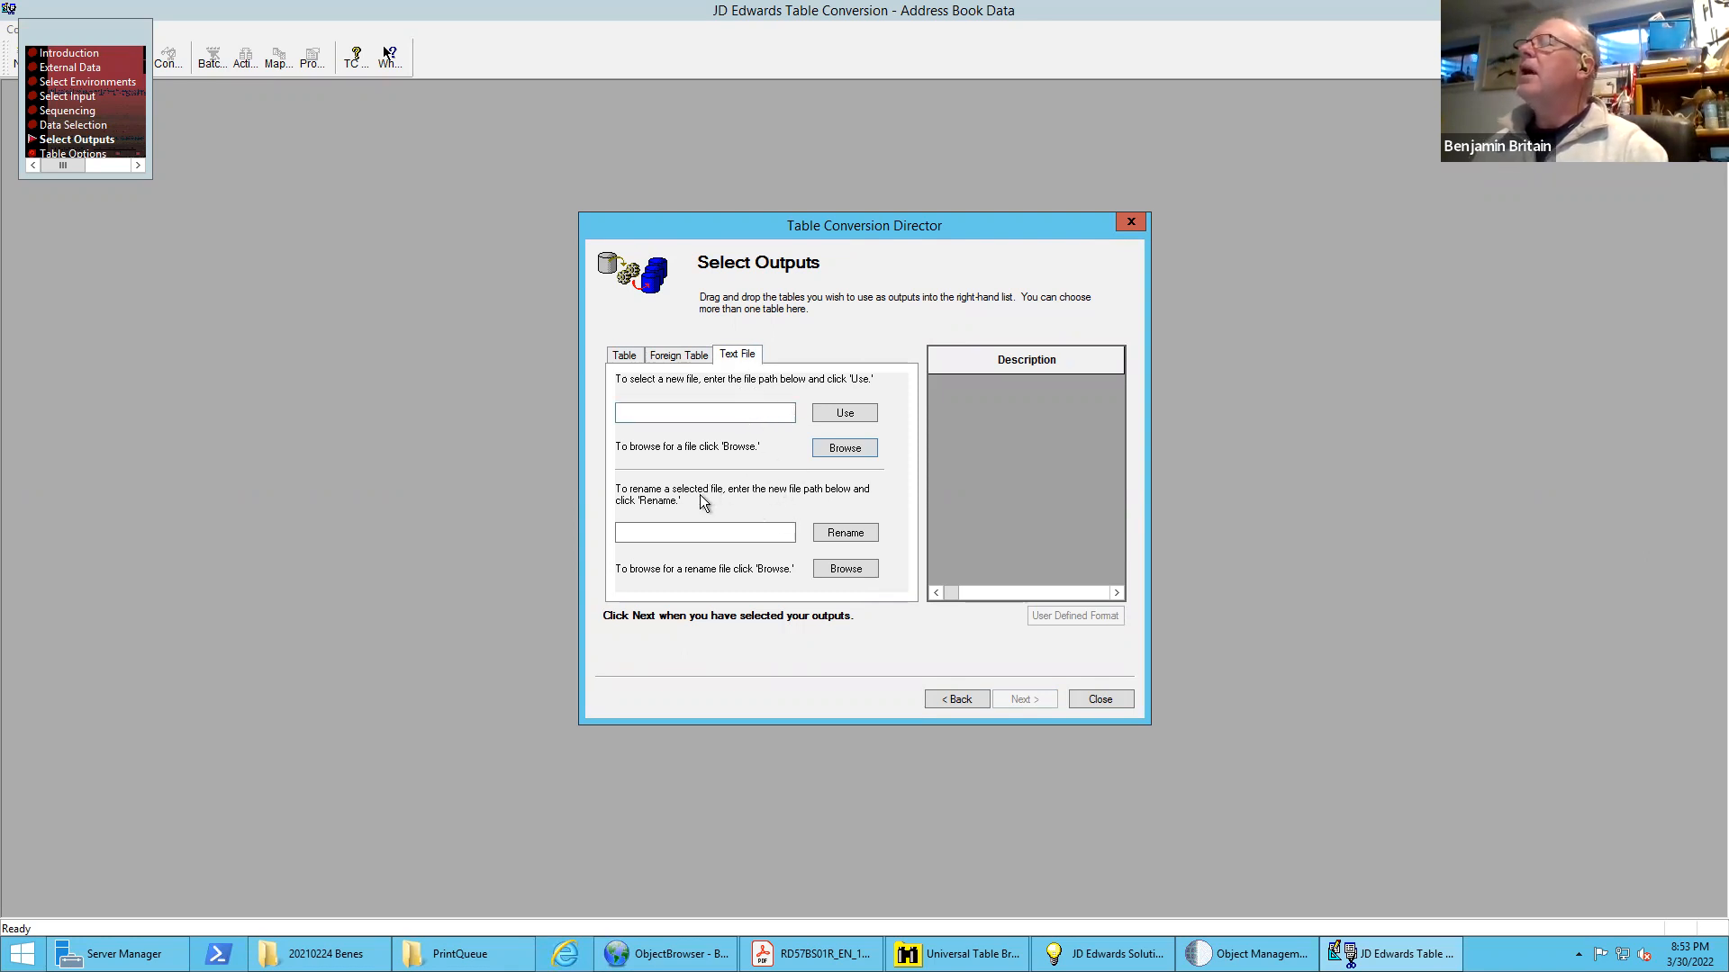
left_click(658, 418)
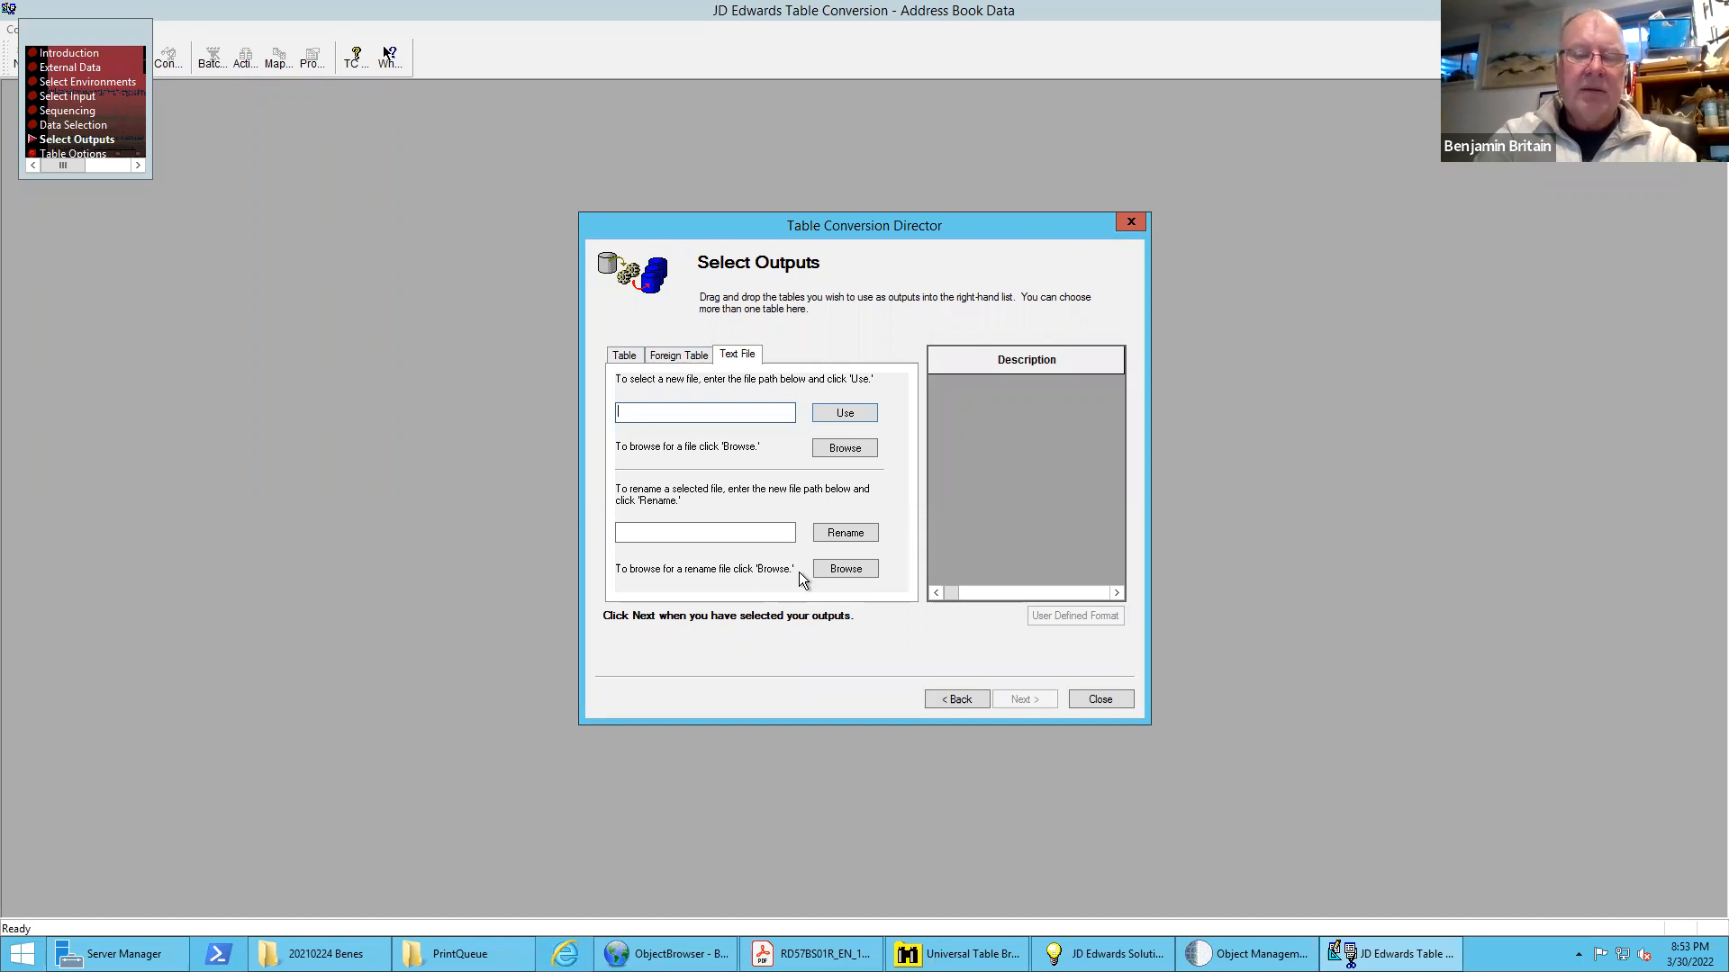
type("Ad")
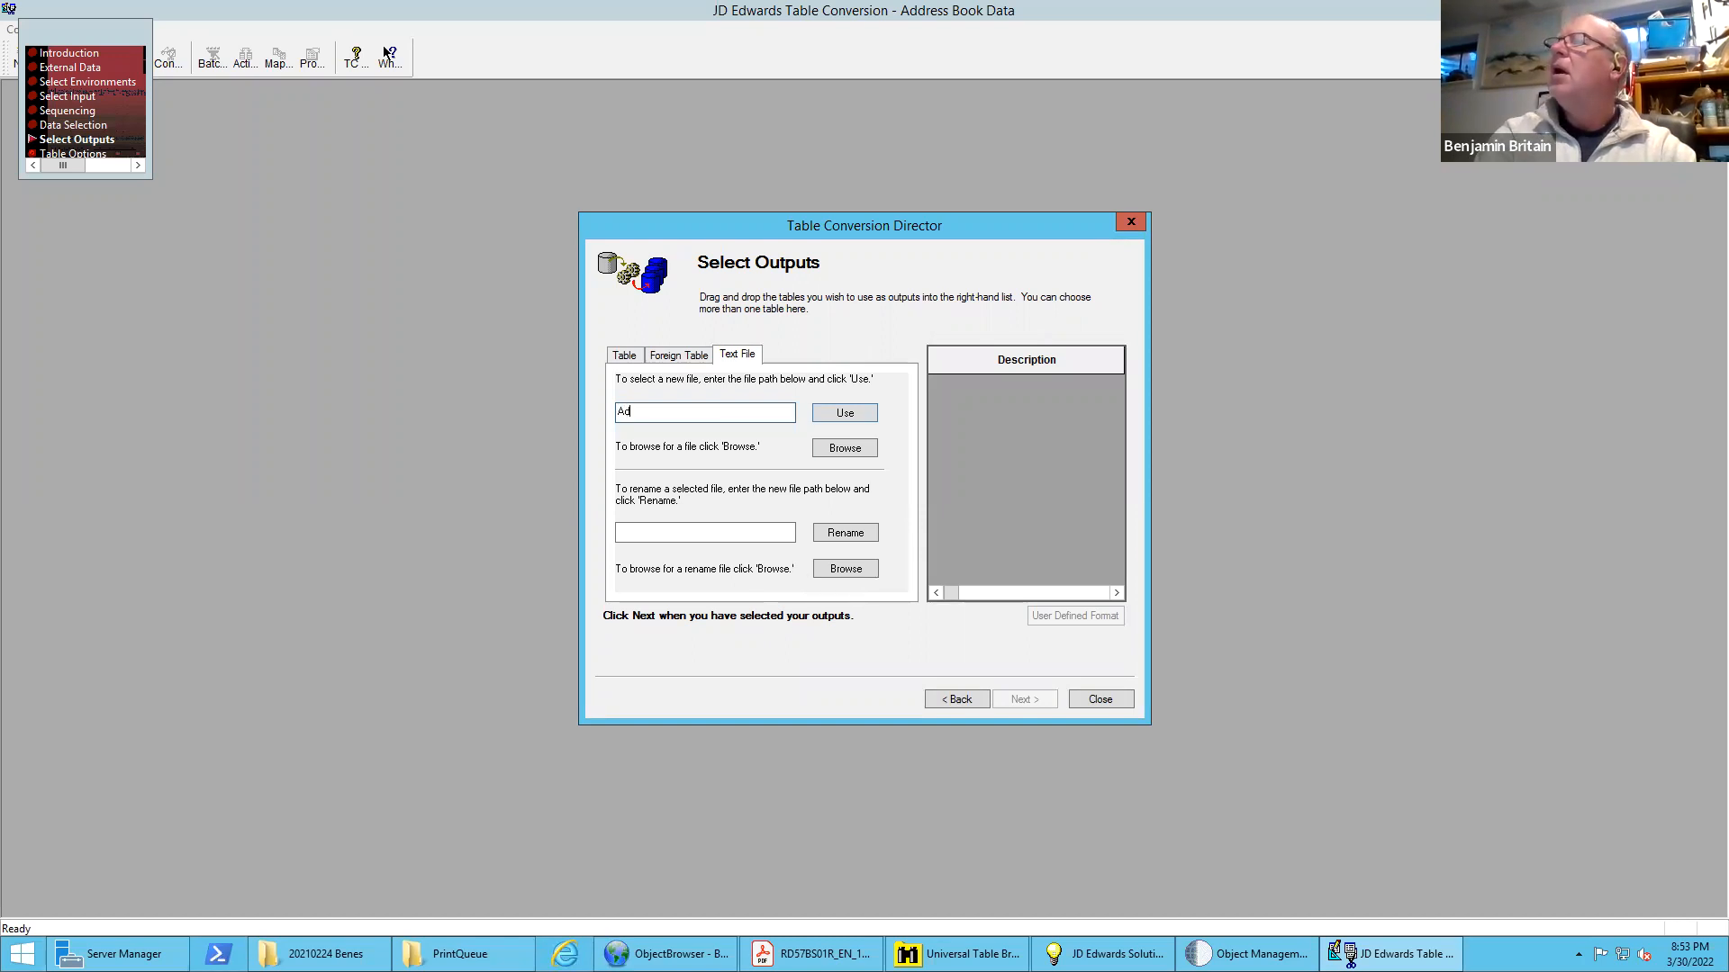
type("dress")
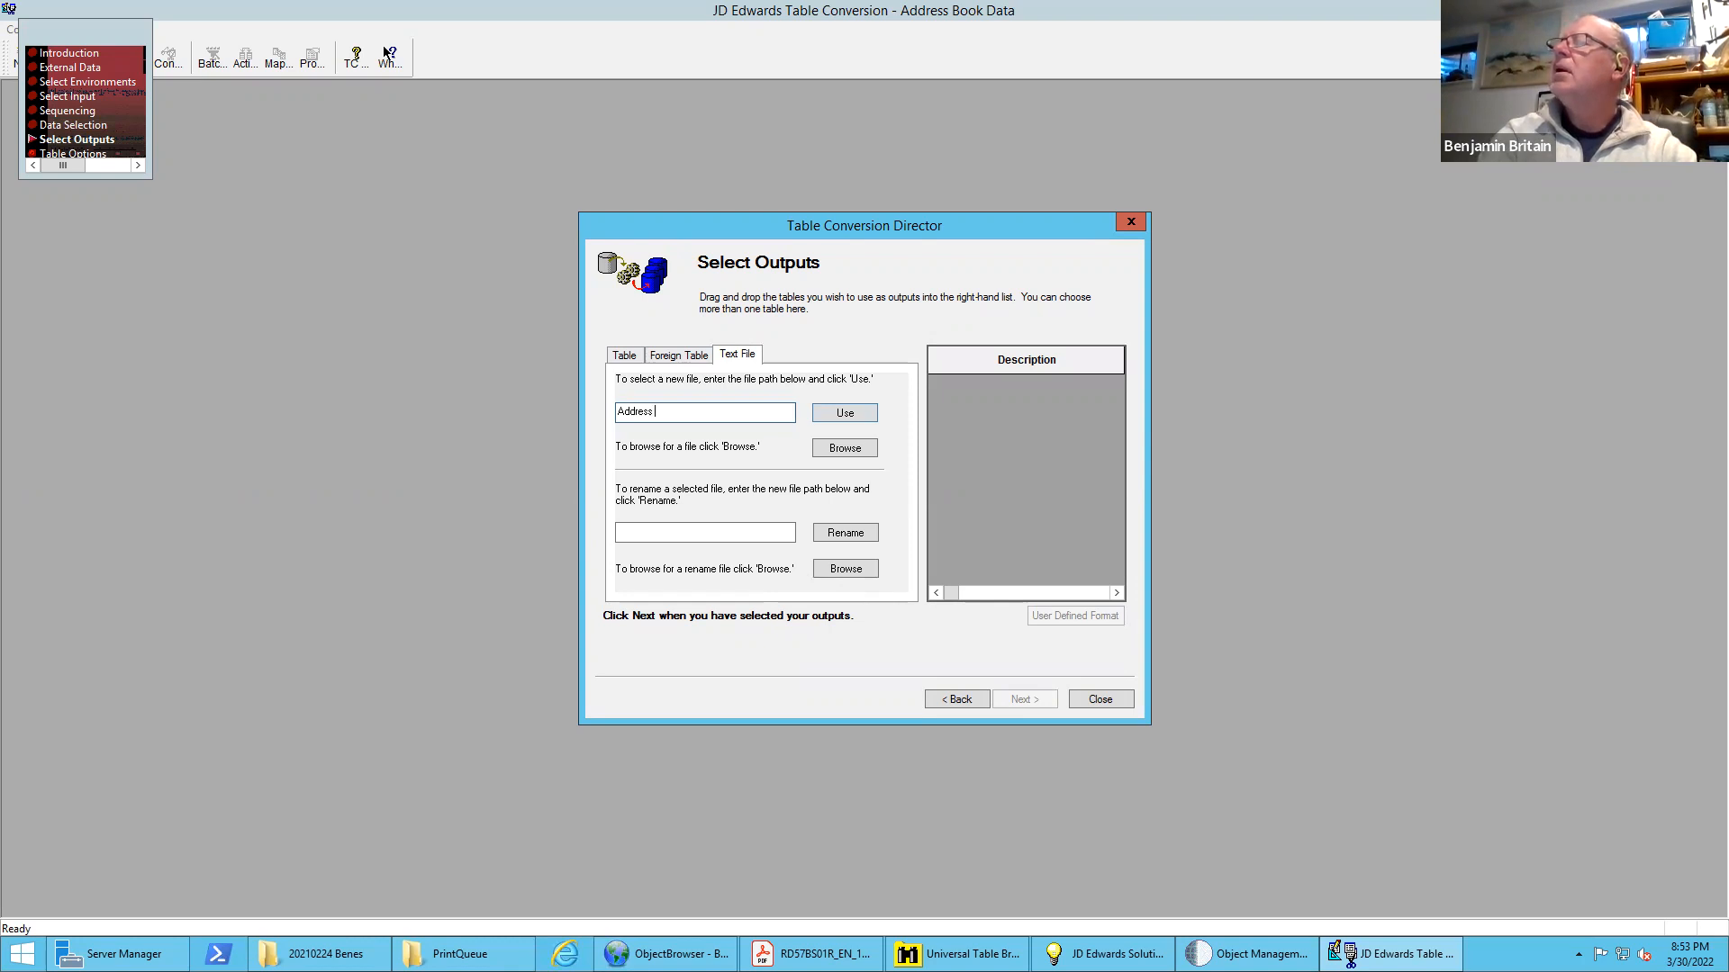
type(" Book Output")
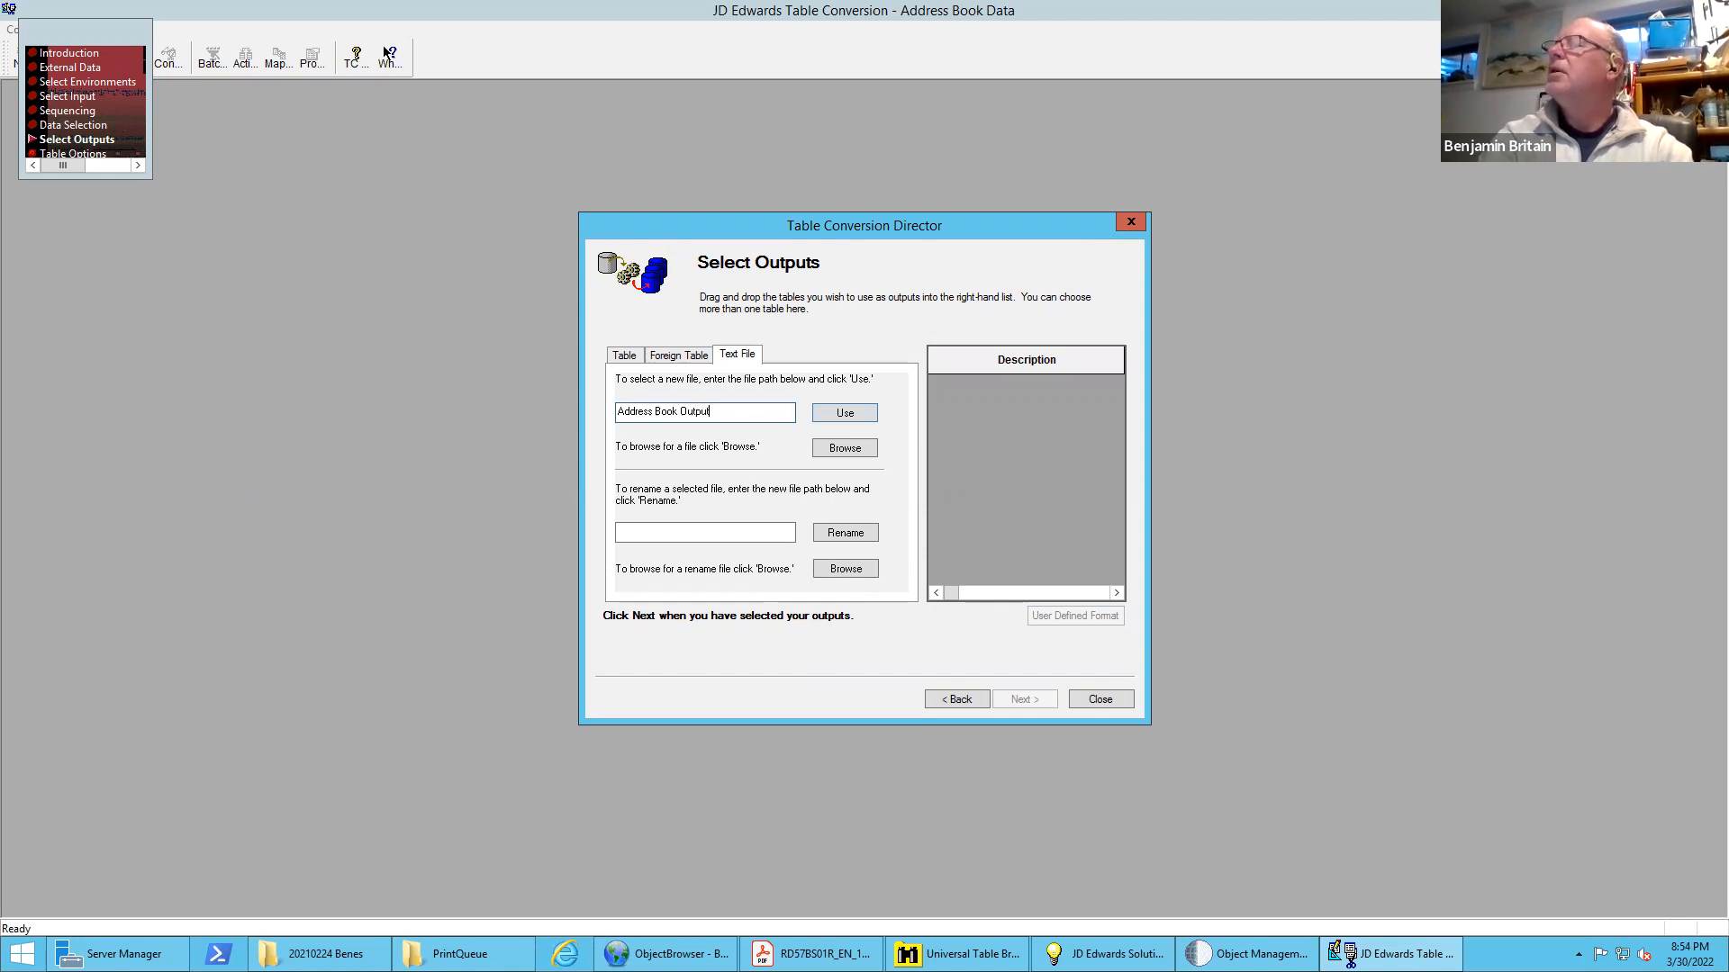
type(".tx")
key("BackSpace")
key("BackSpace")
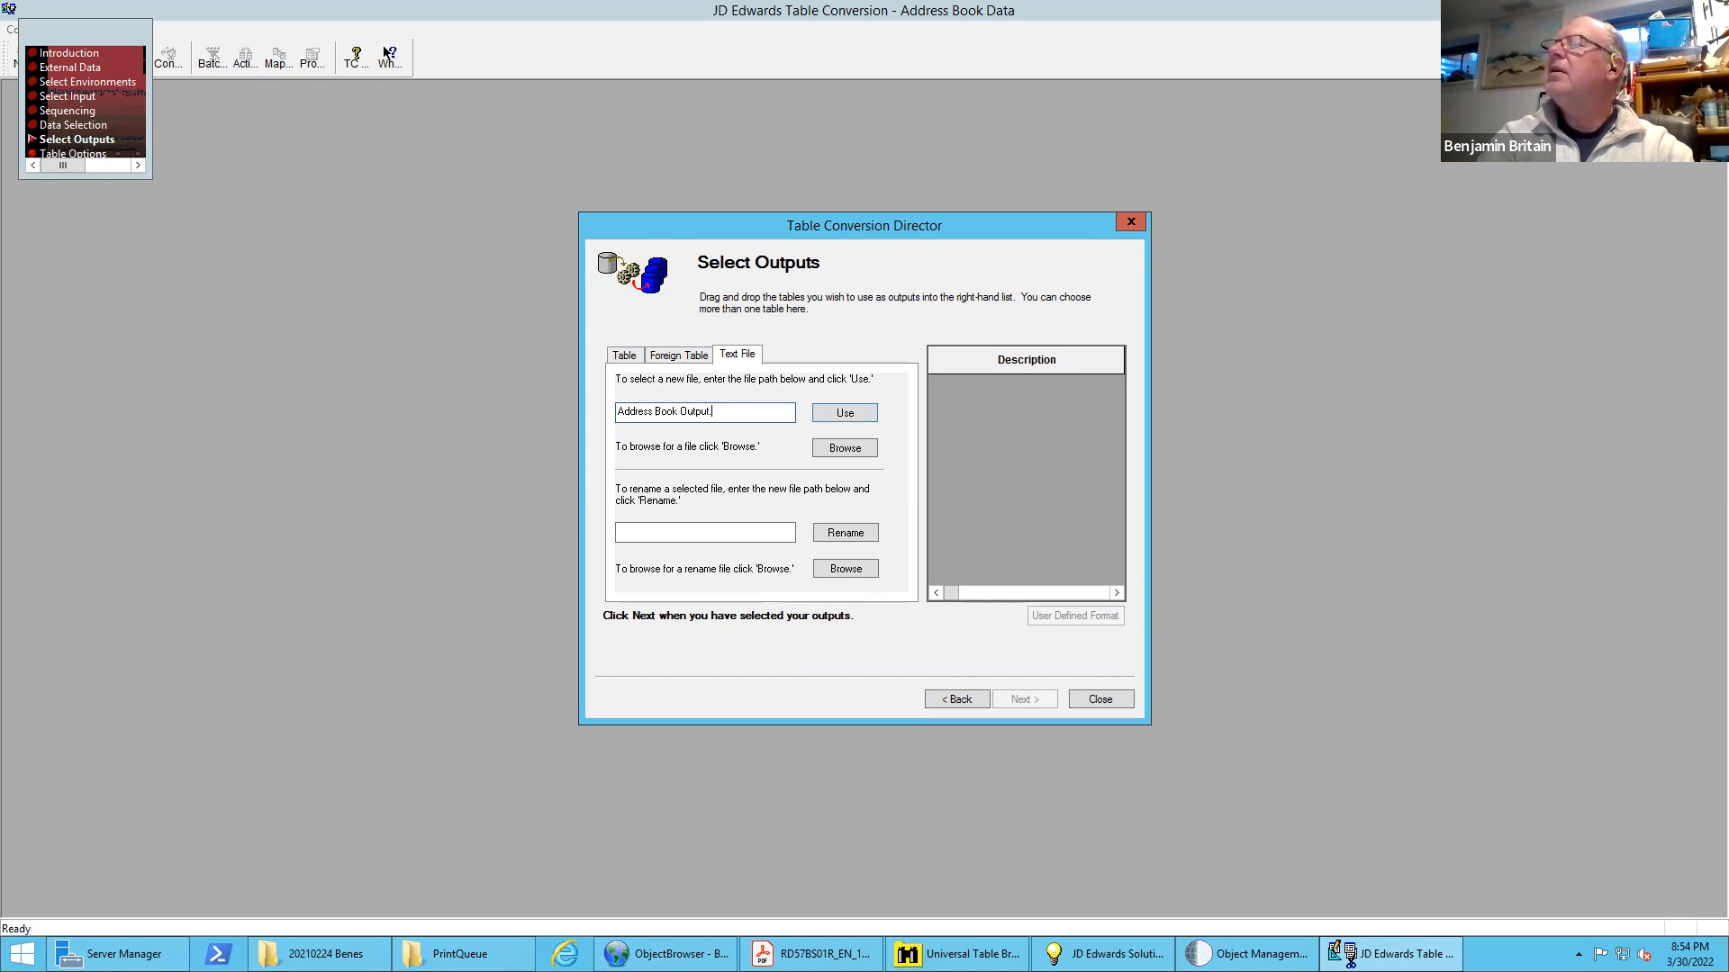
type("csv")
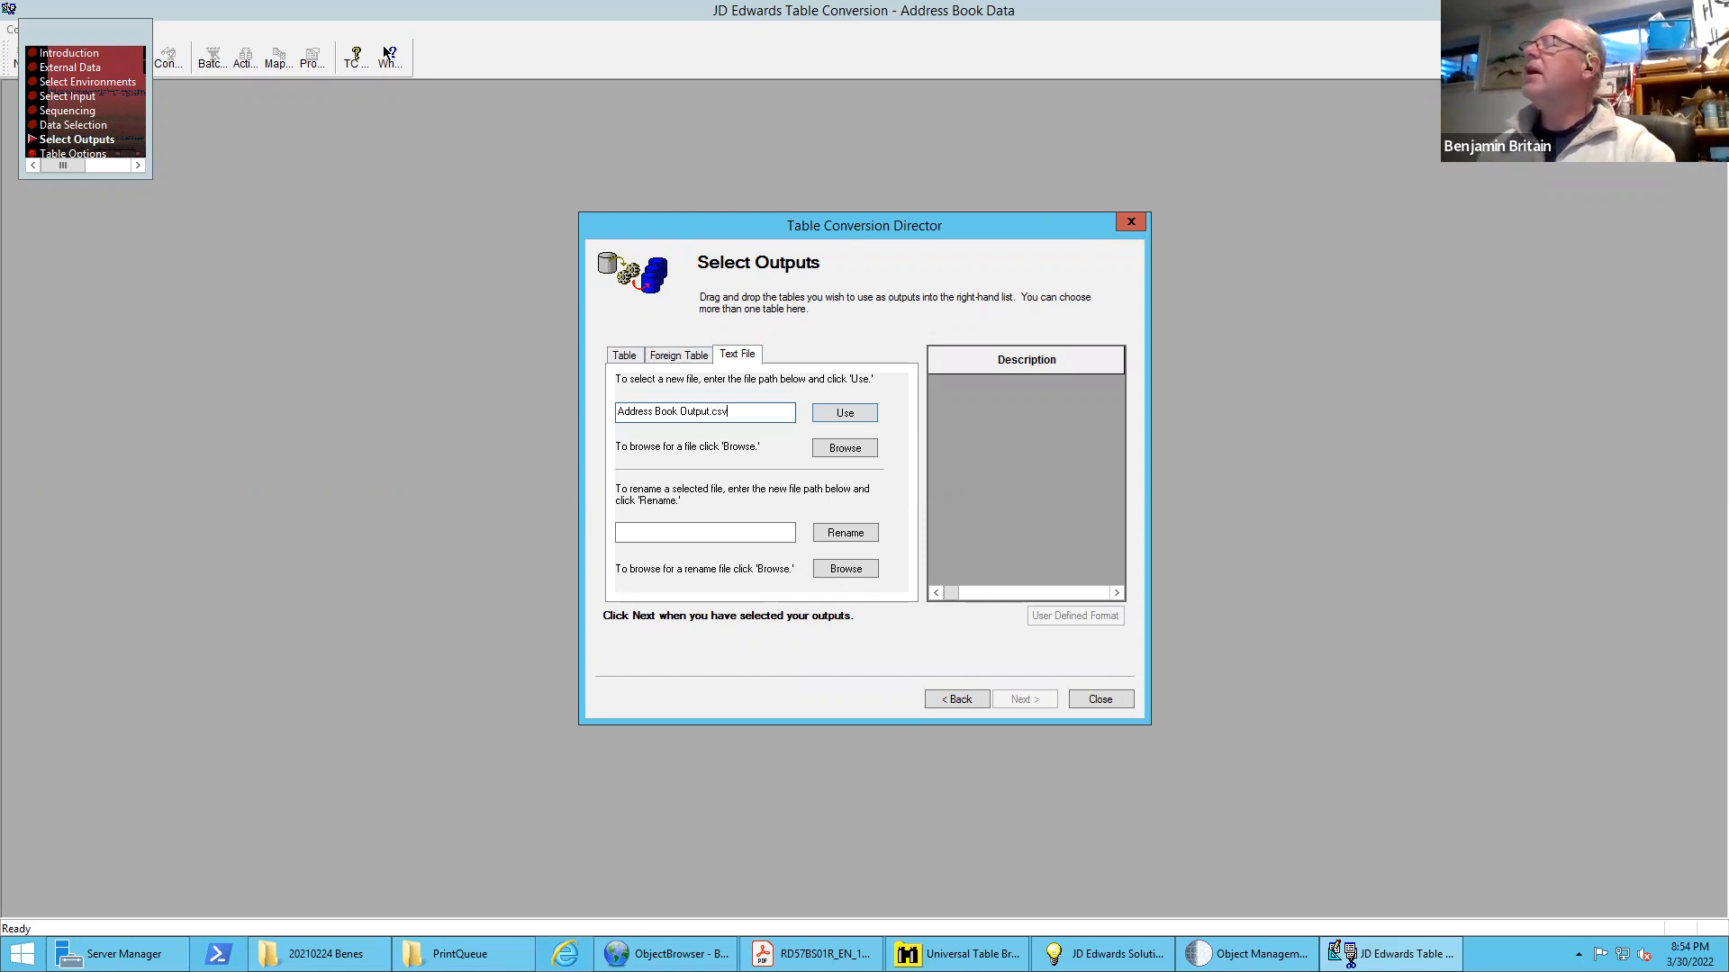
Add the CSV file as output and define its format as single-row-format, delimited, comma-separated, with column headers in the first row
left_click(850, 414)
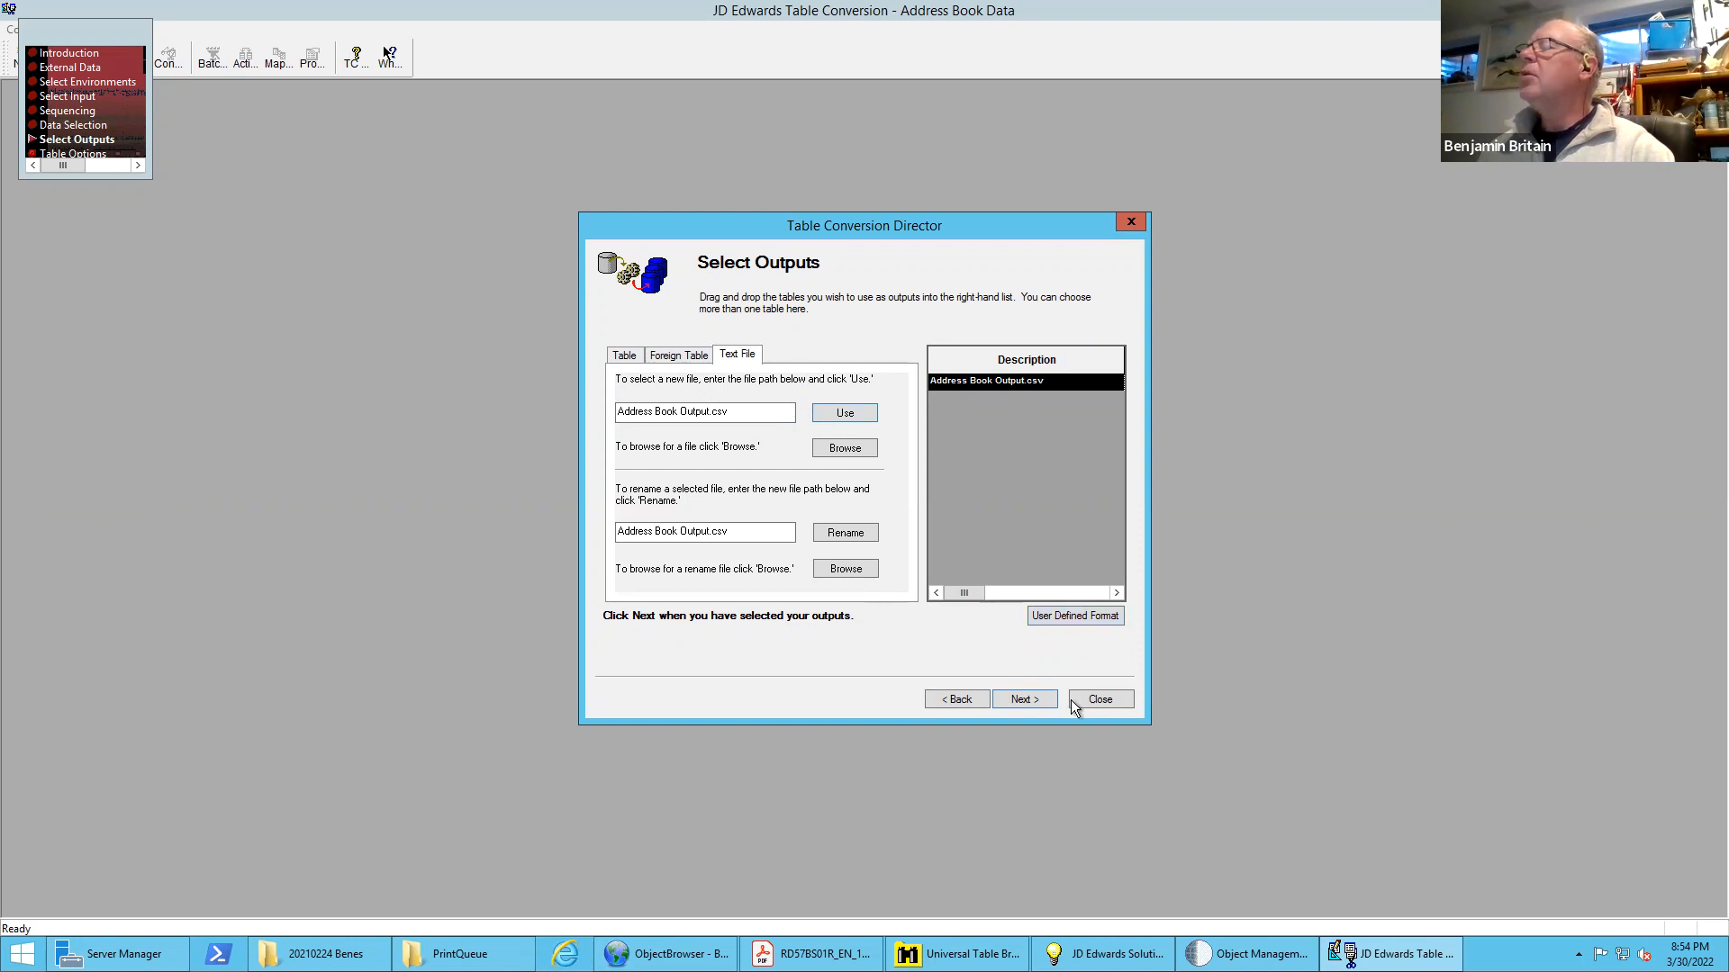
left_click(1080, 616)
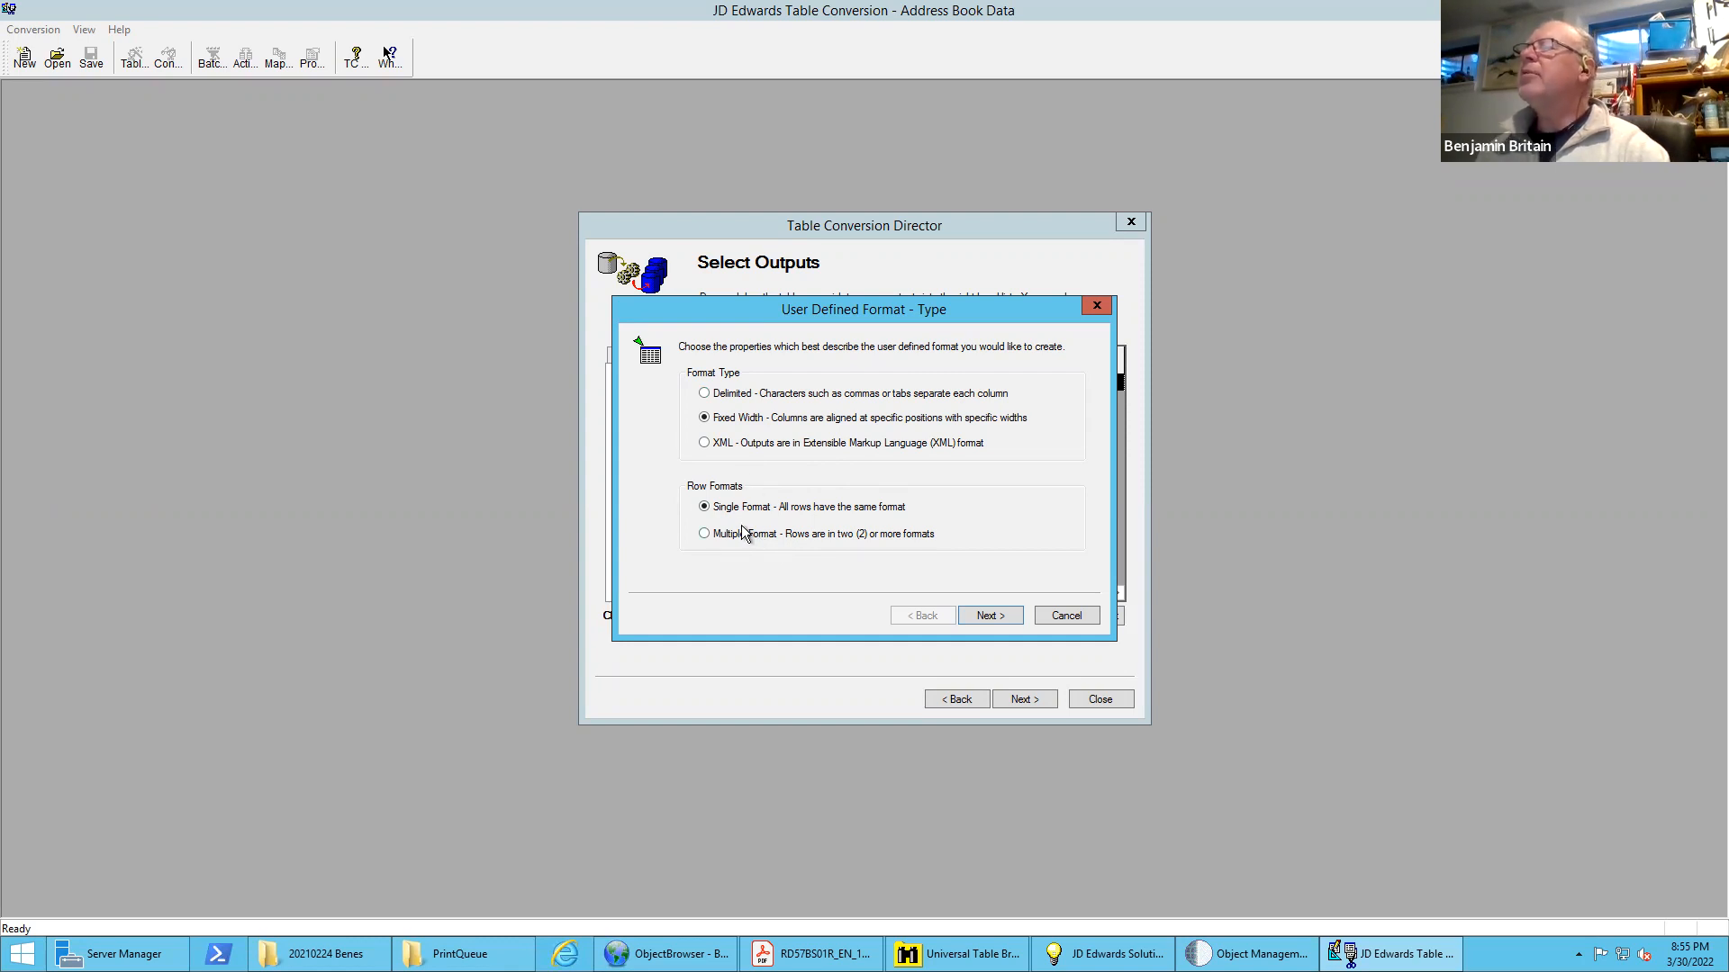
left_click(705, 395)
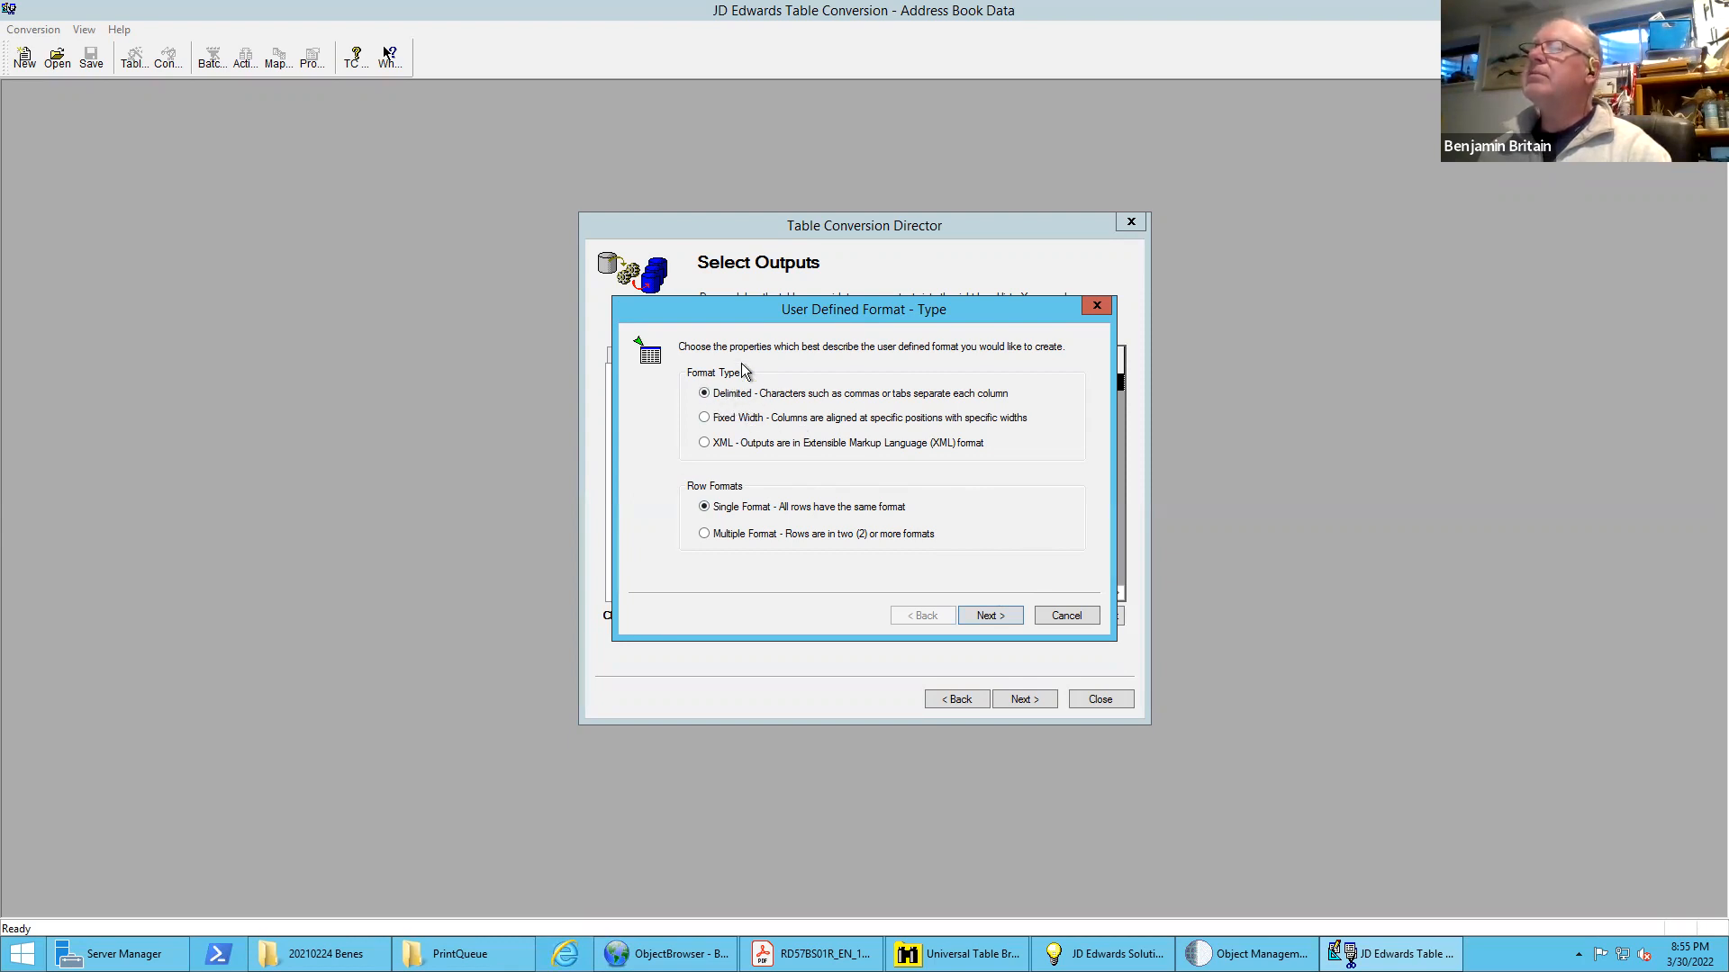
left_click(990, 618)
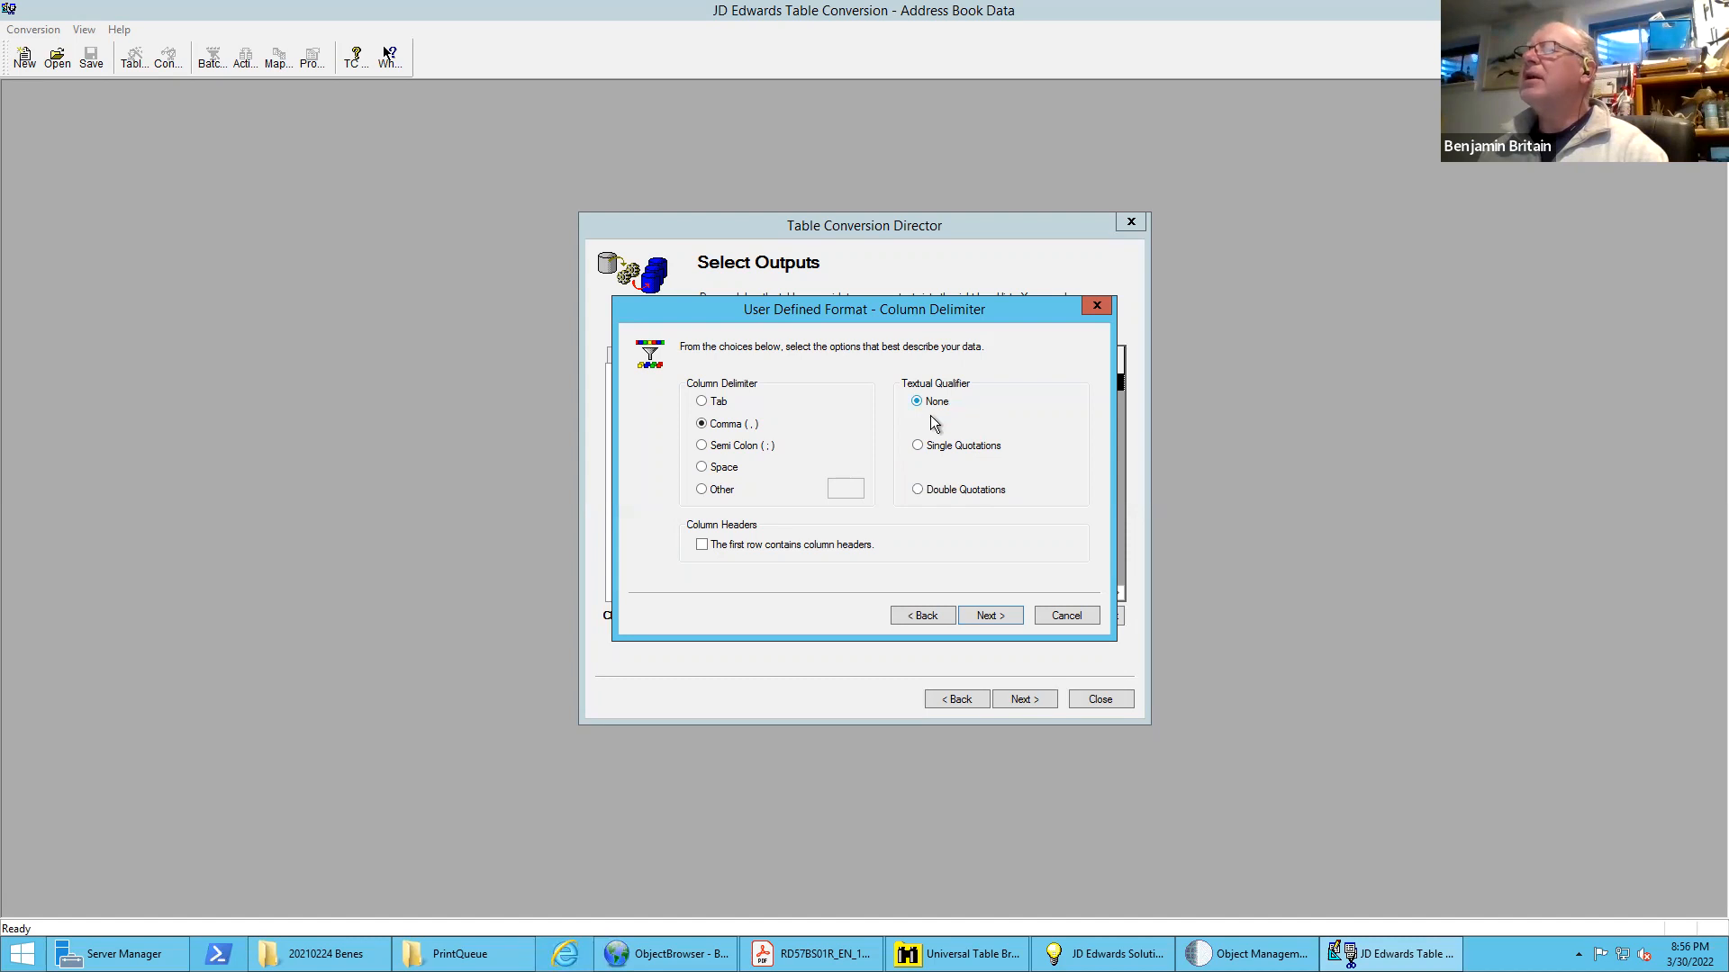
left_click(702, 546)
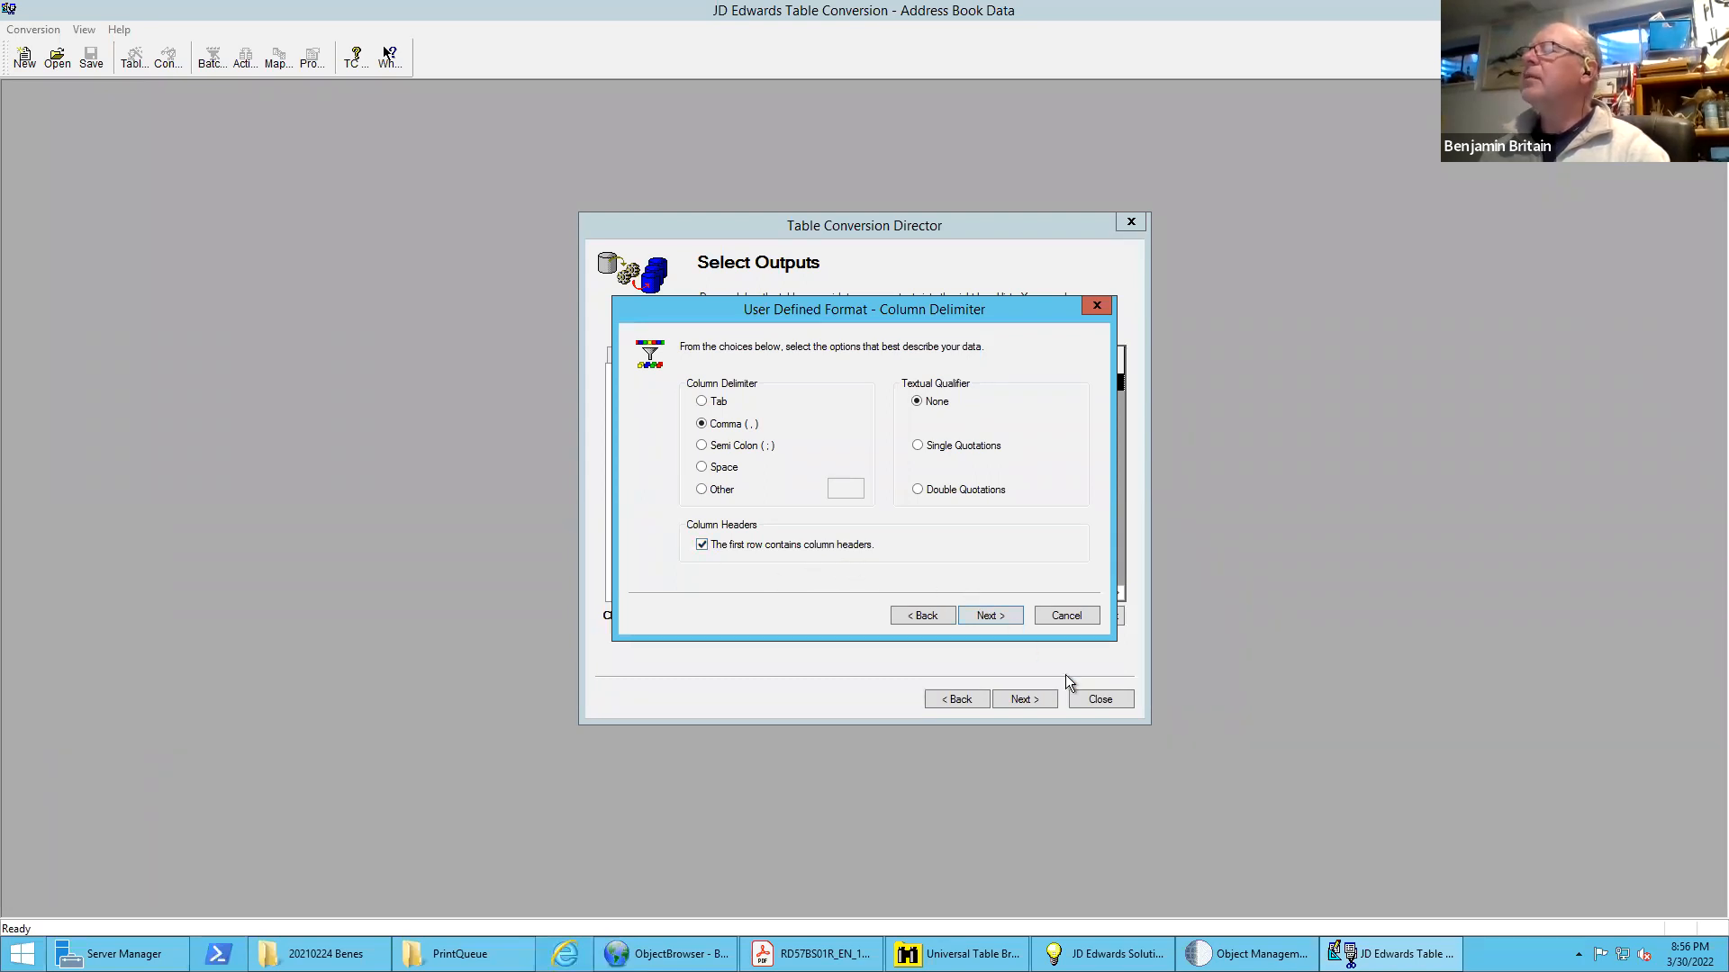
Switch to Universal Table Browser and close the open Address by Date, Business Unit Master and Company Constants tables
left_click(958, 943)
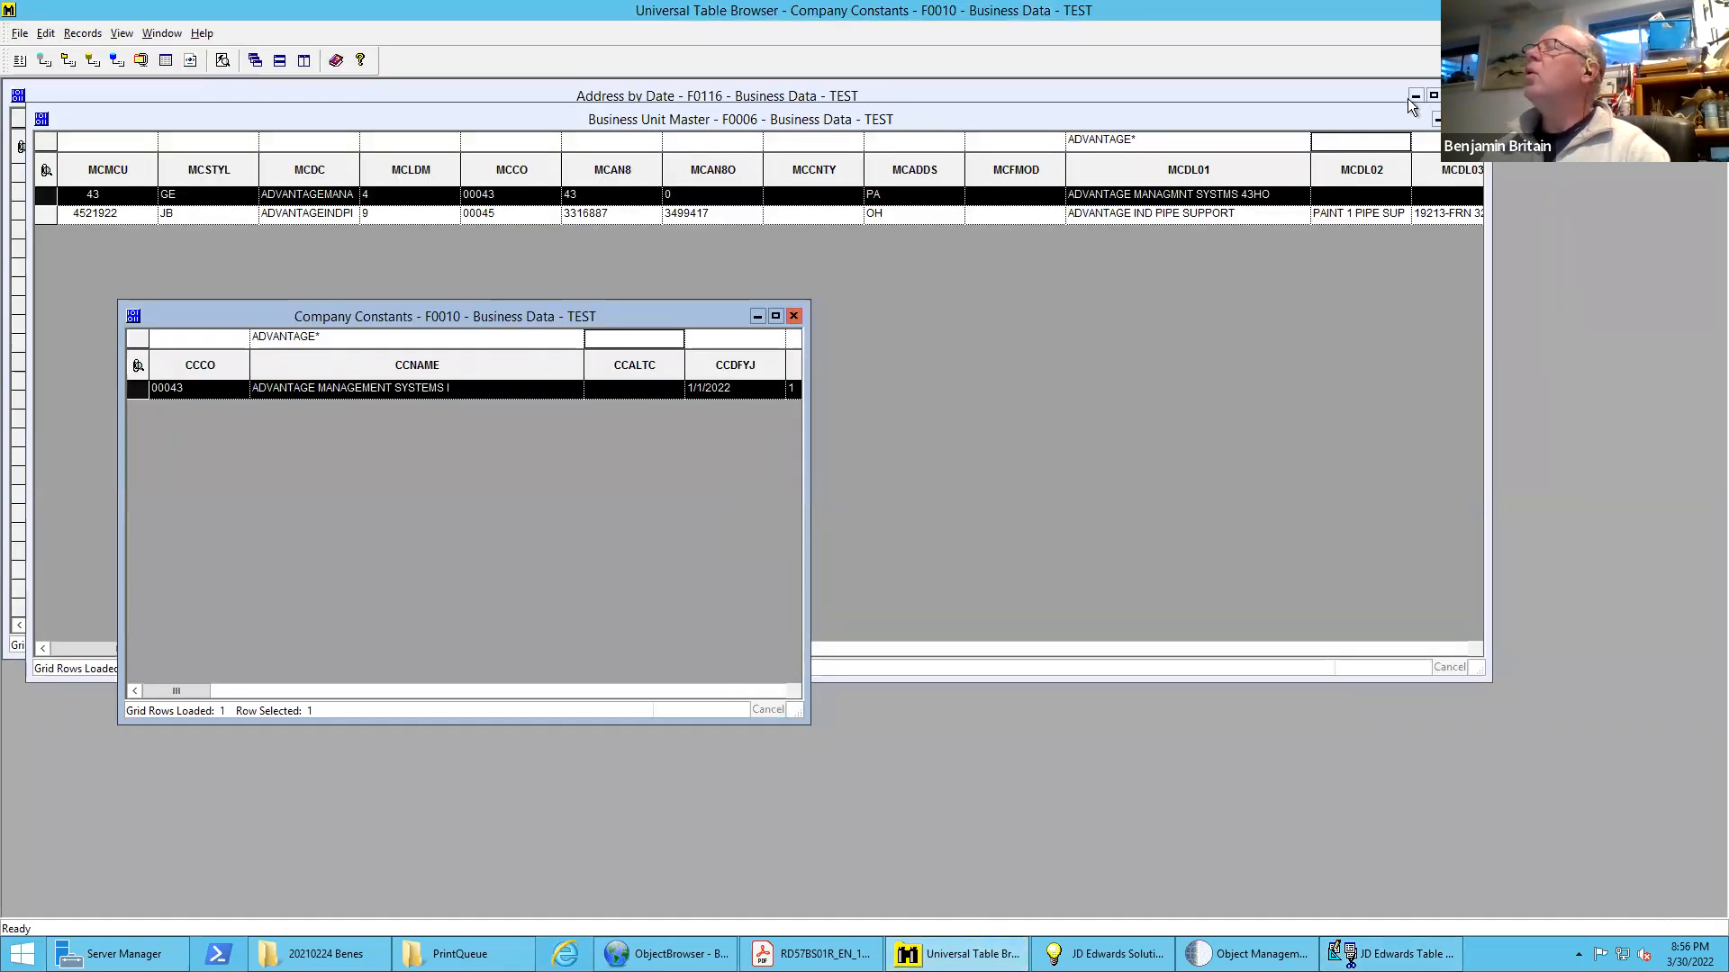
left_click(1450, 95)
left_click(1474, 119)
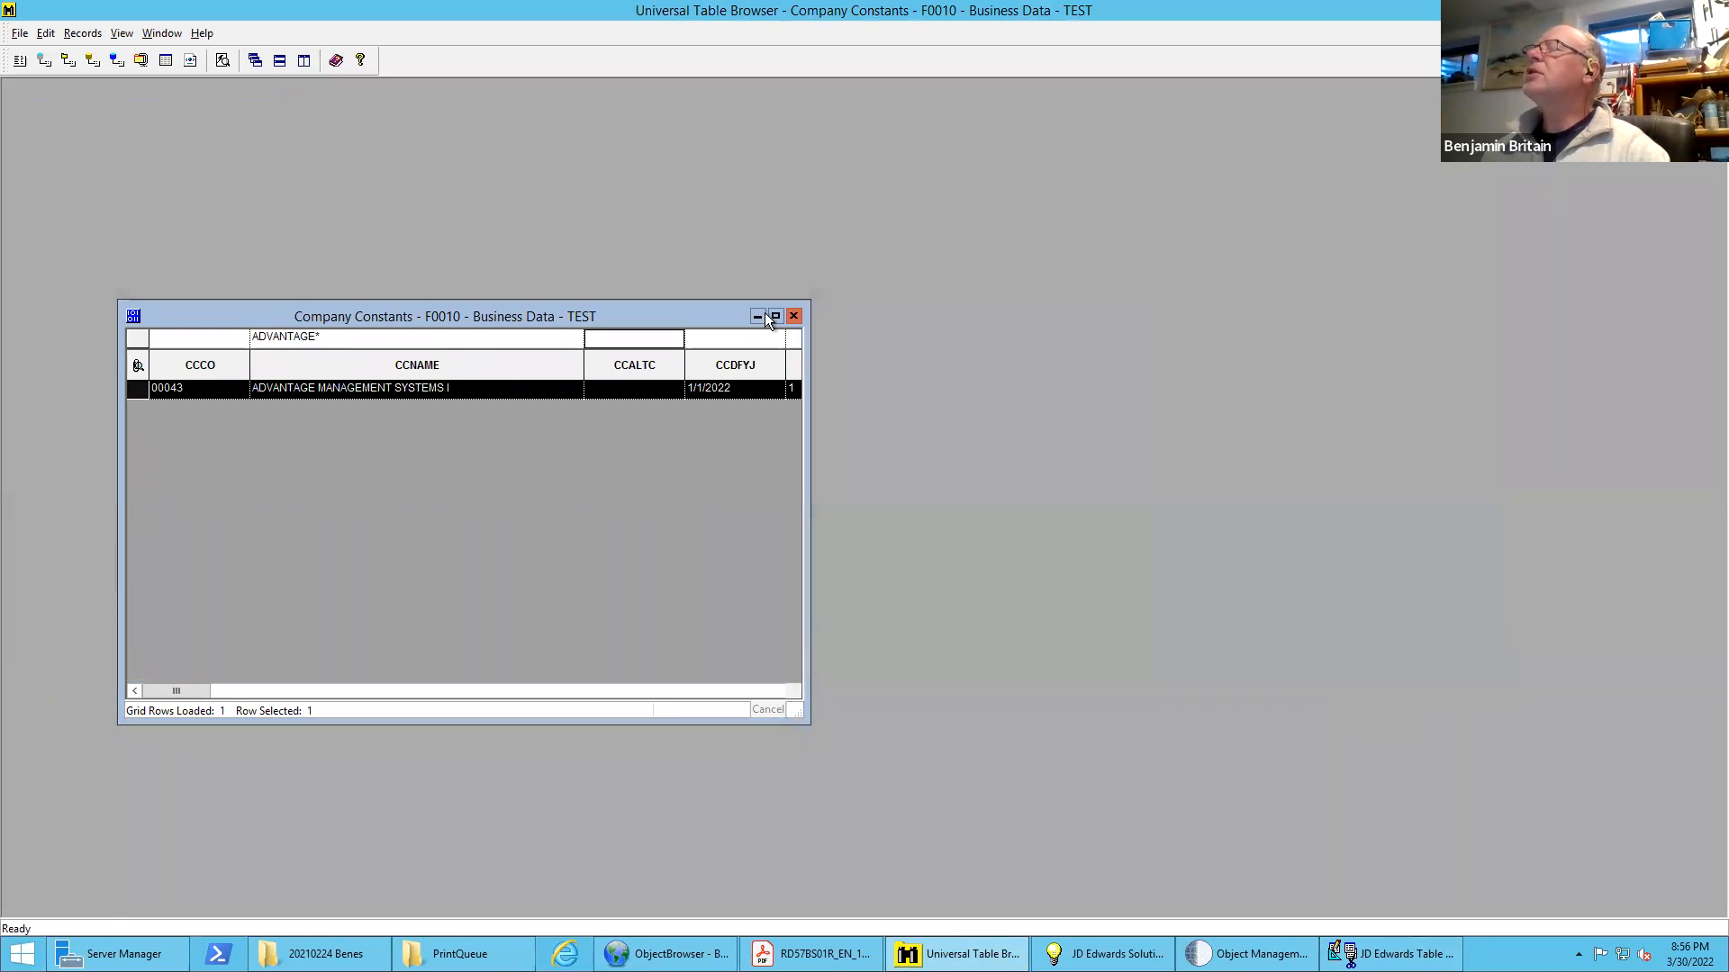
left_click(790, 314)
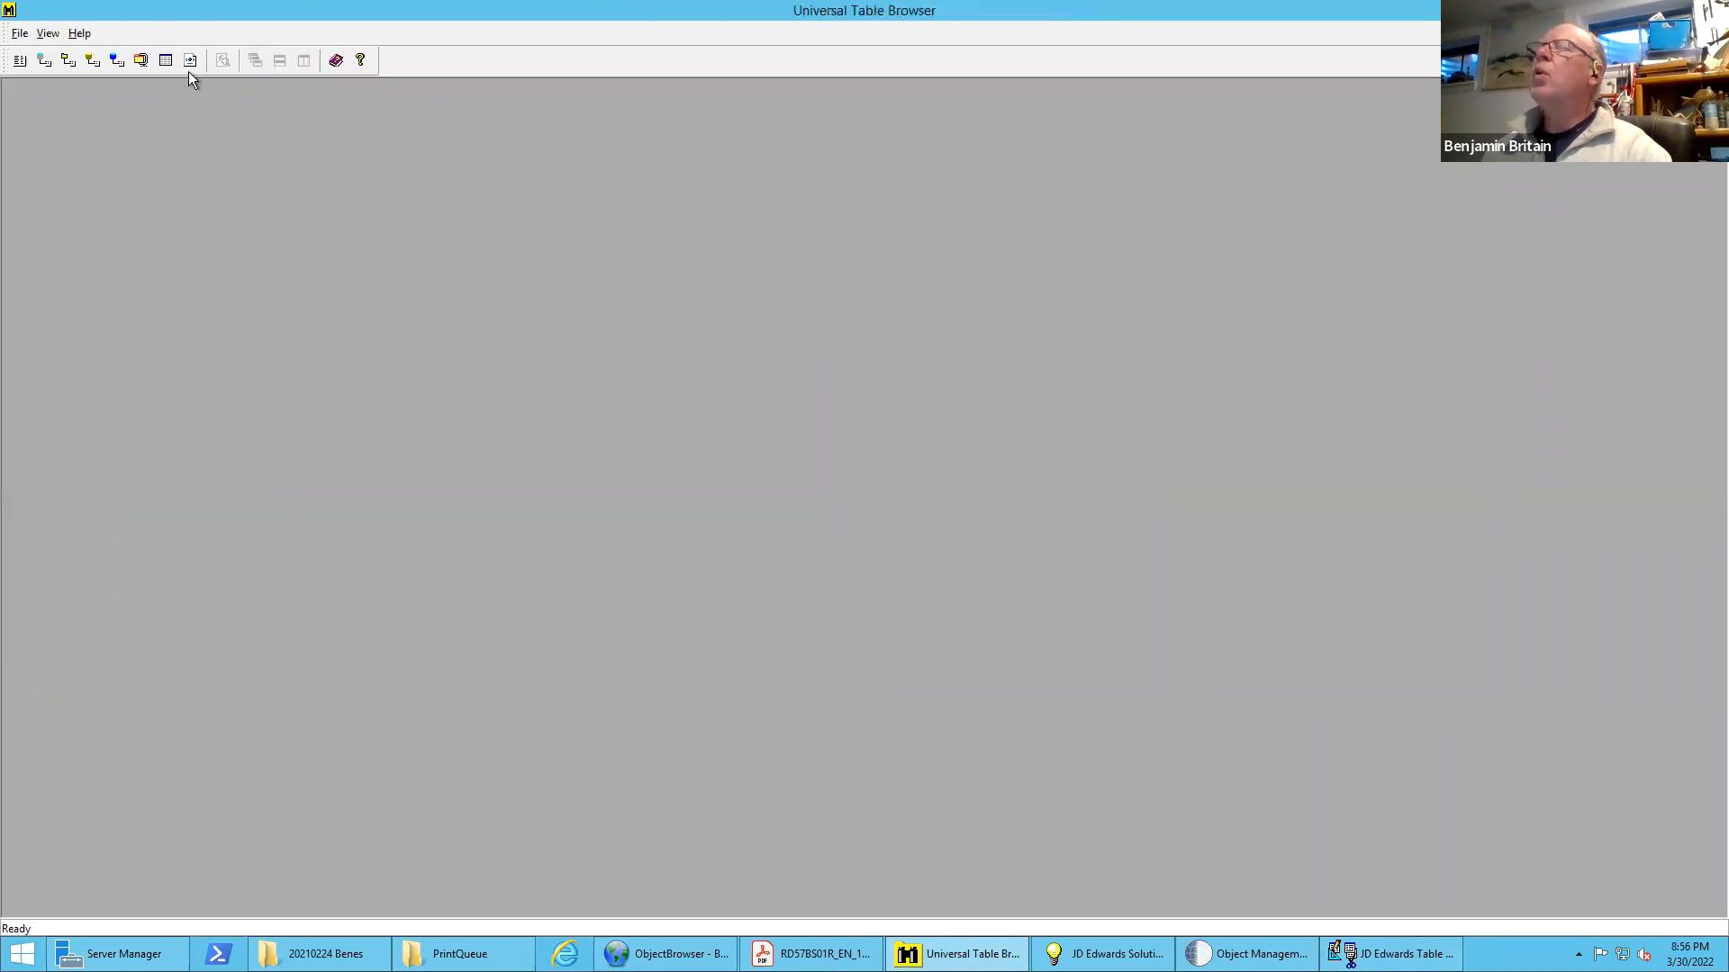
Open table F0101 in the table browser and load its Address Book Master records
left_click(166, 60)
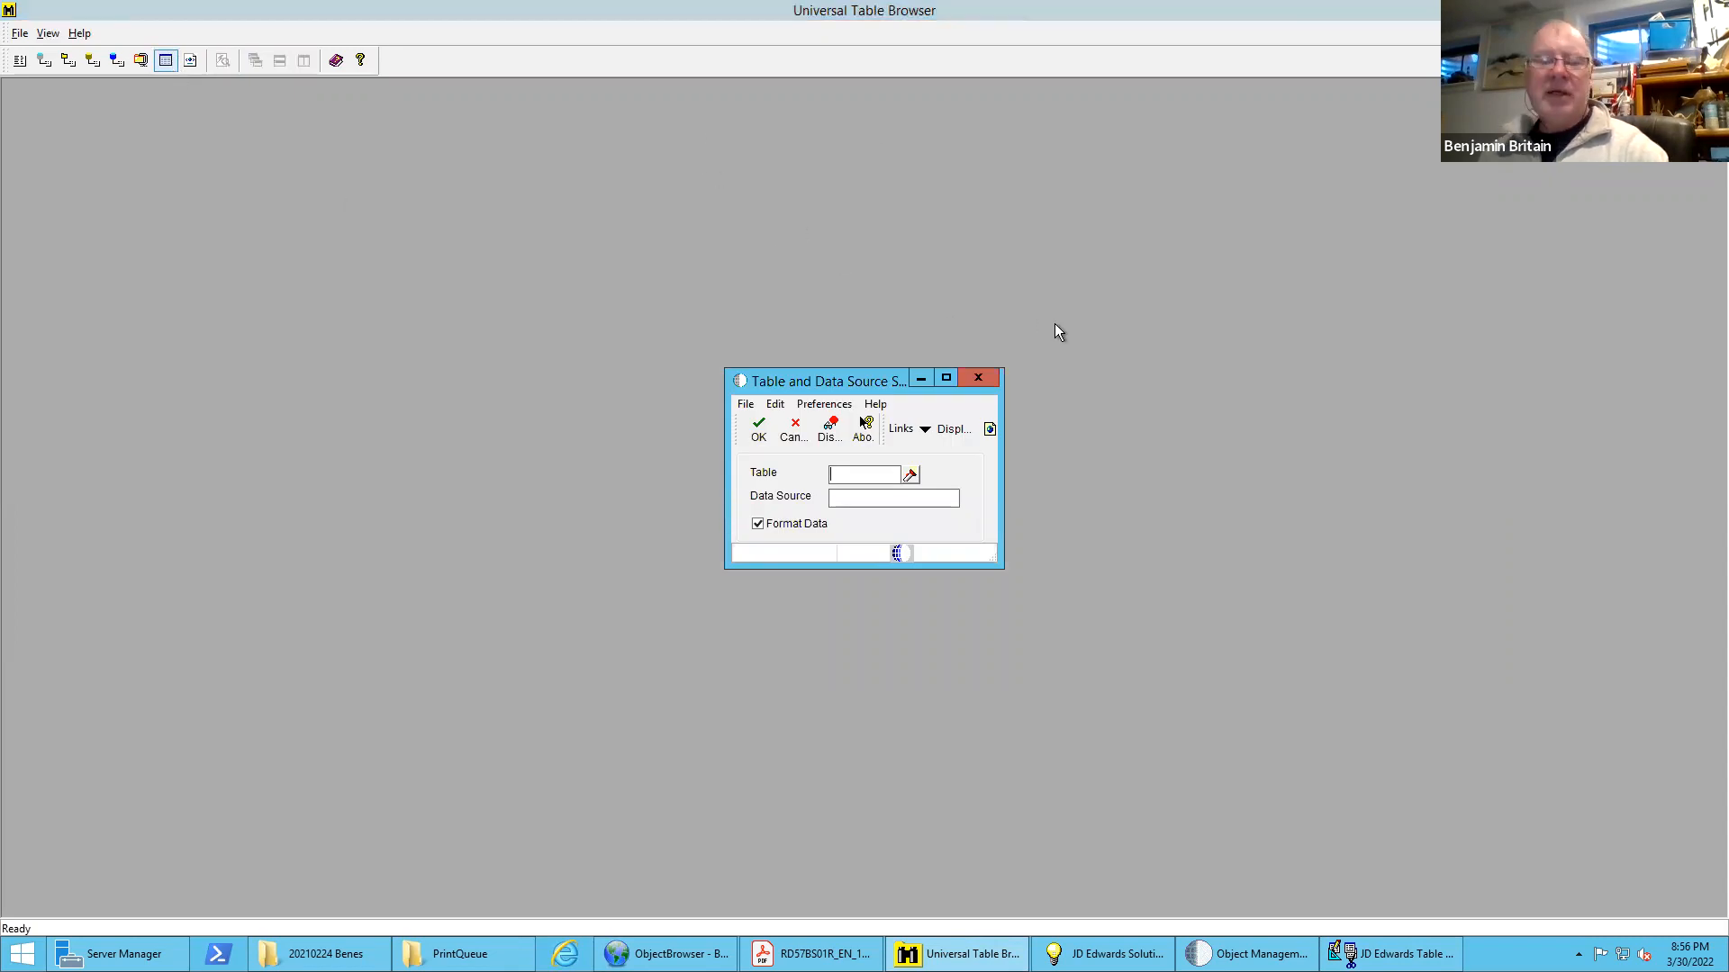
type("F0101")
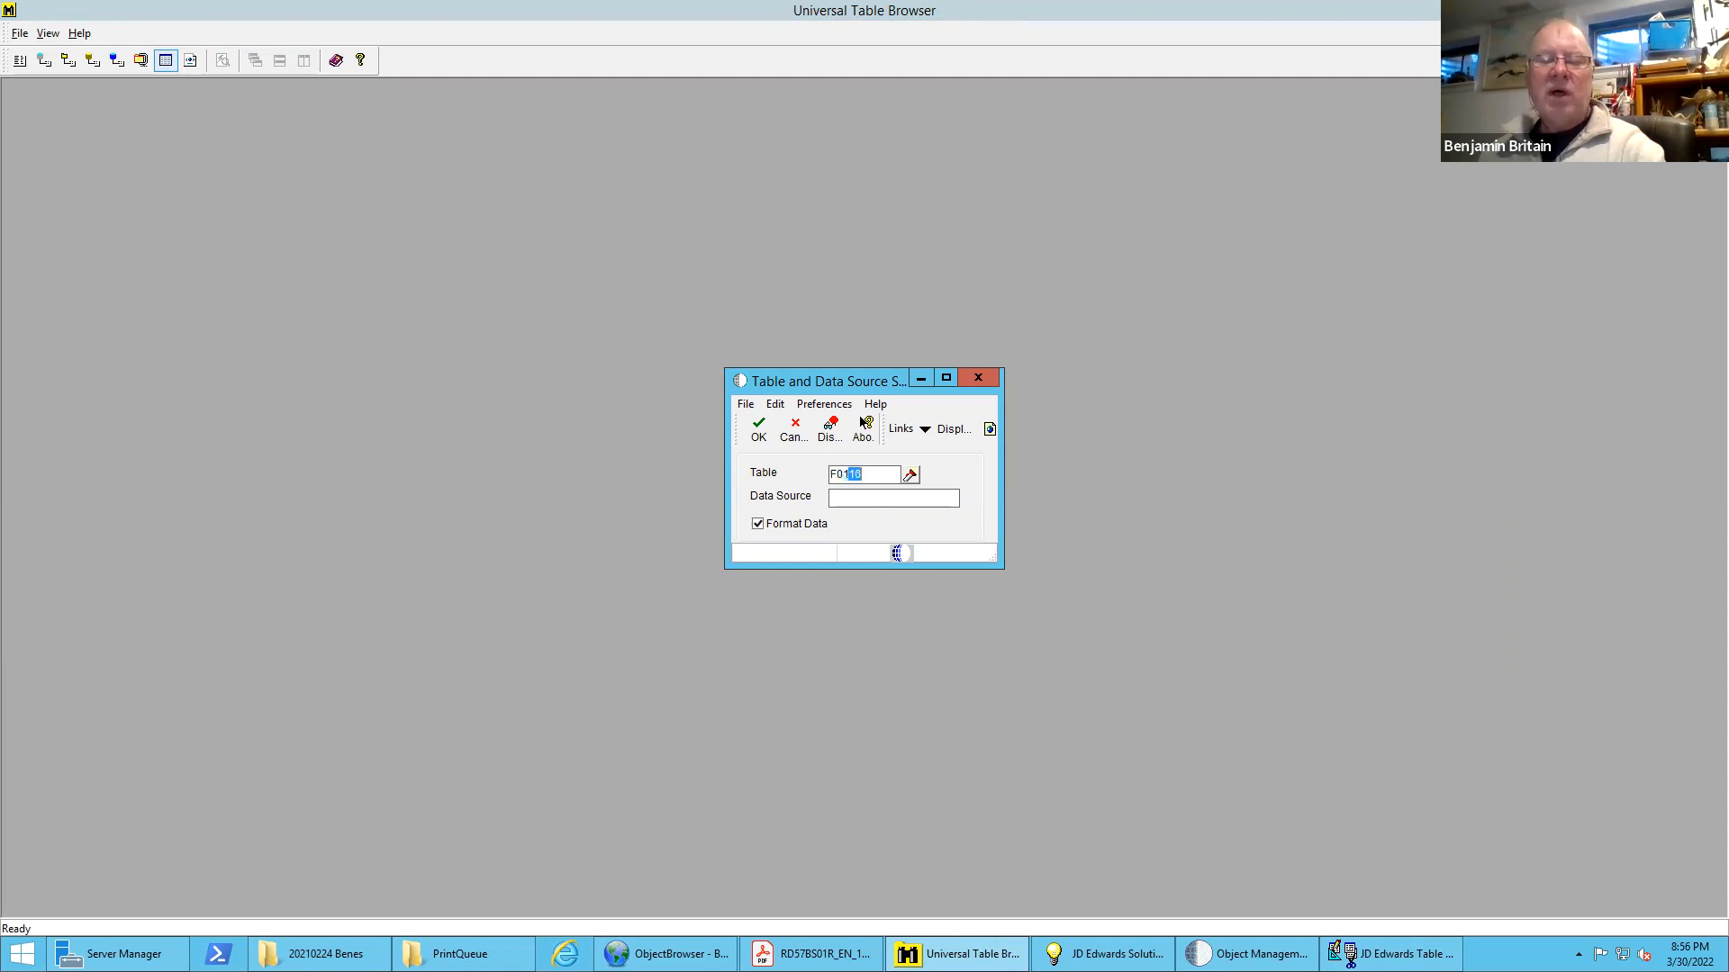
key("Return")
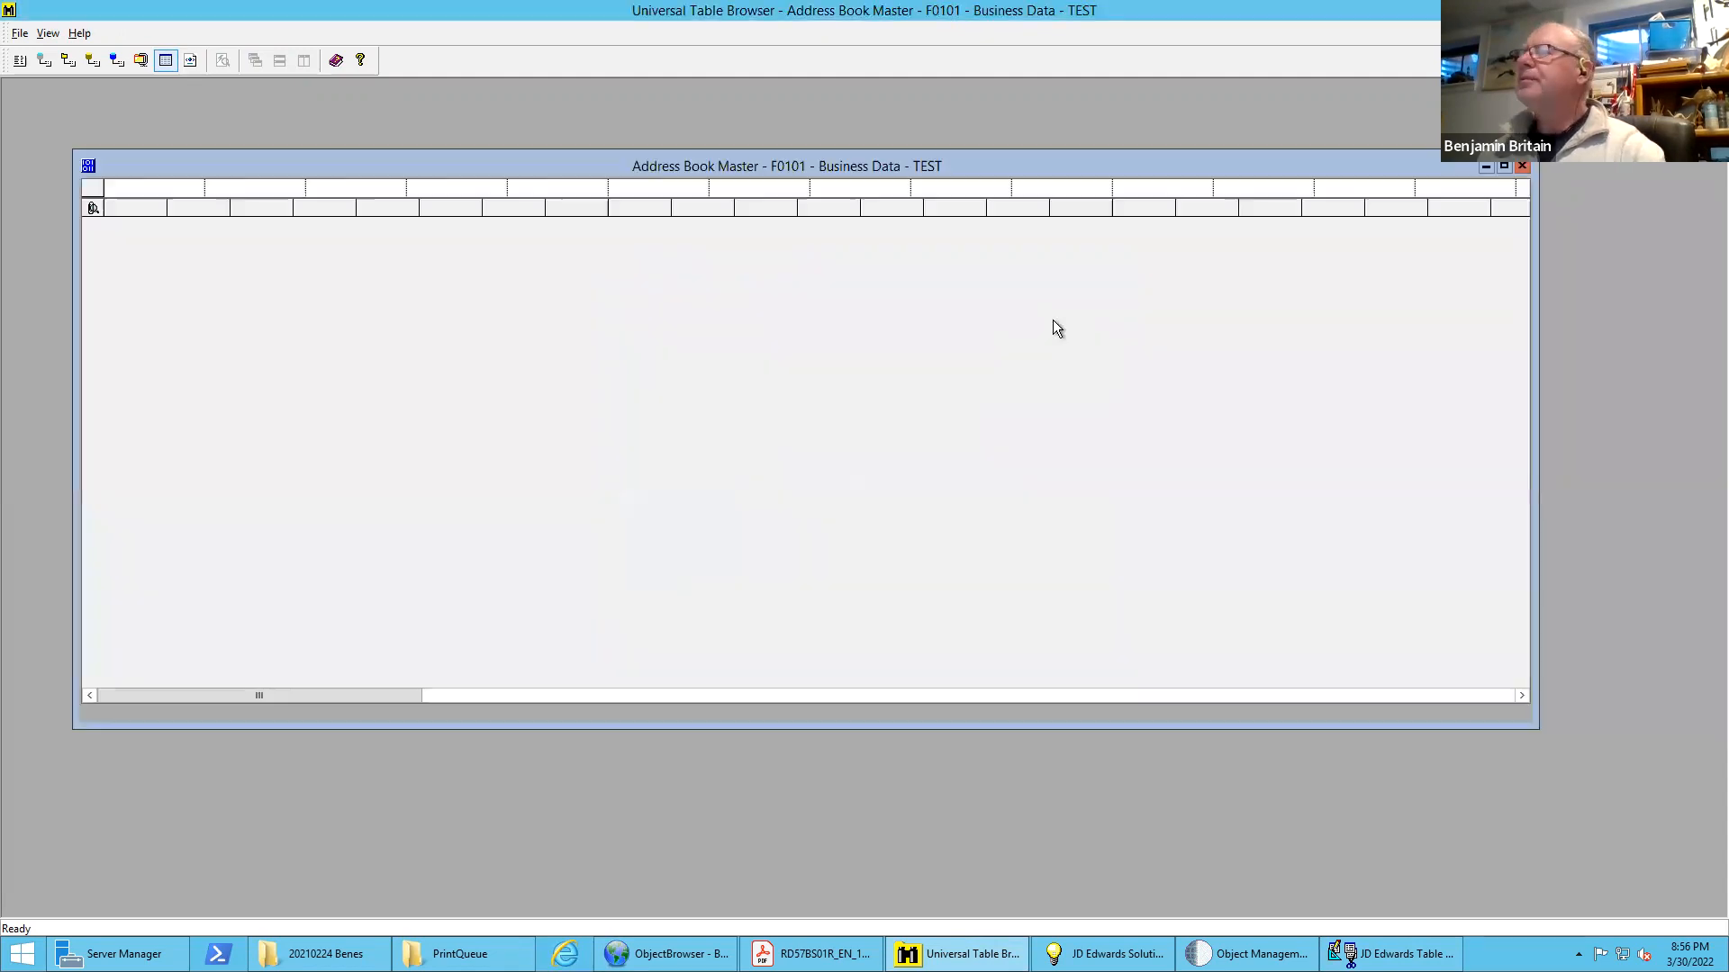
left_click(227, 60)
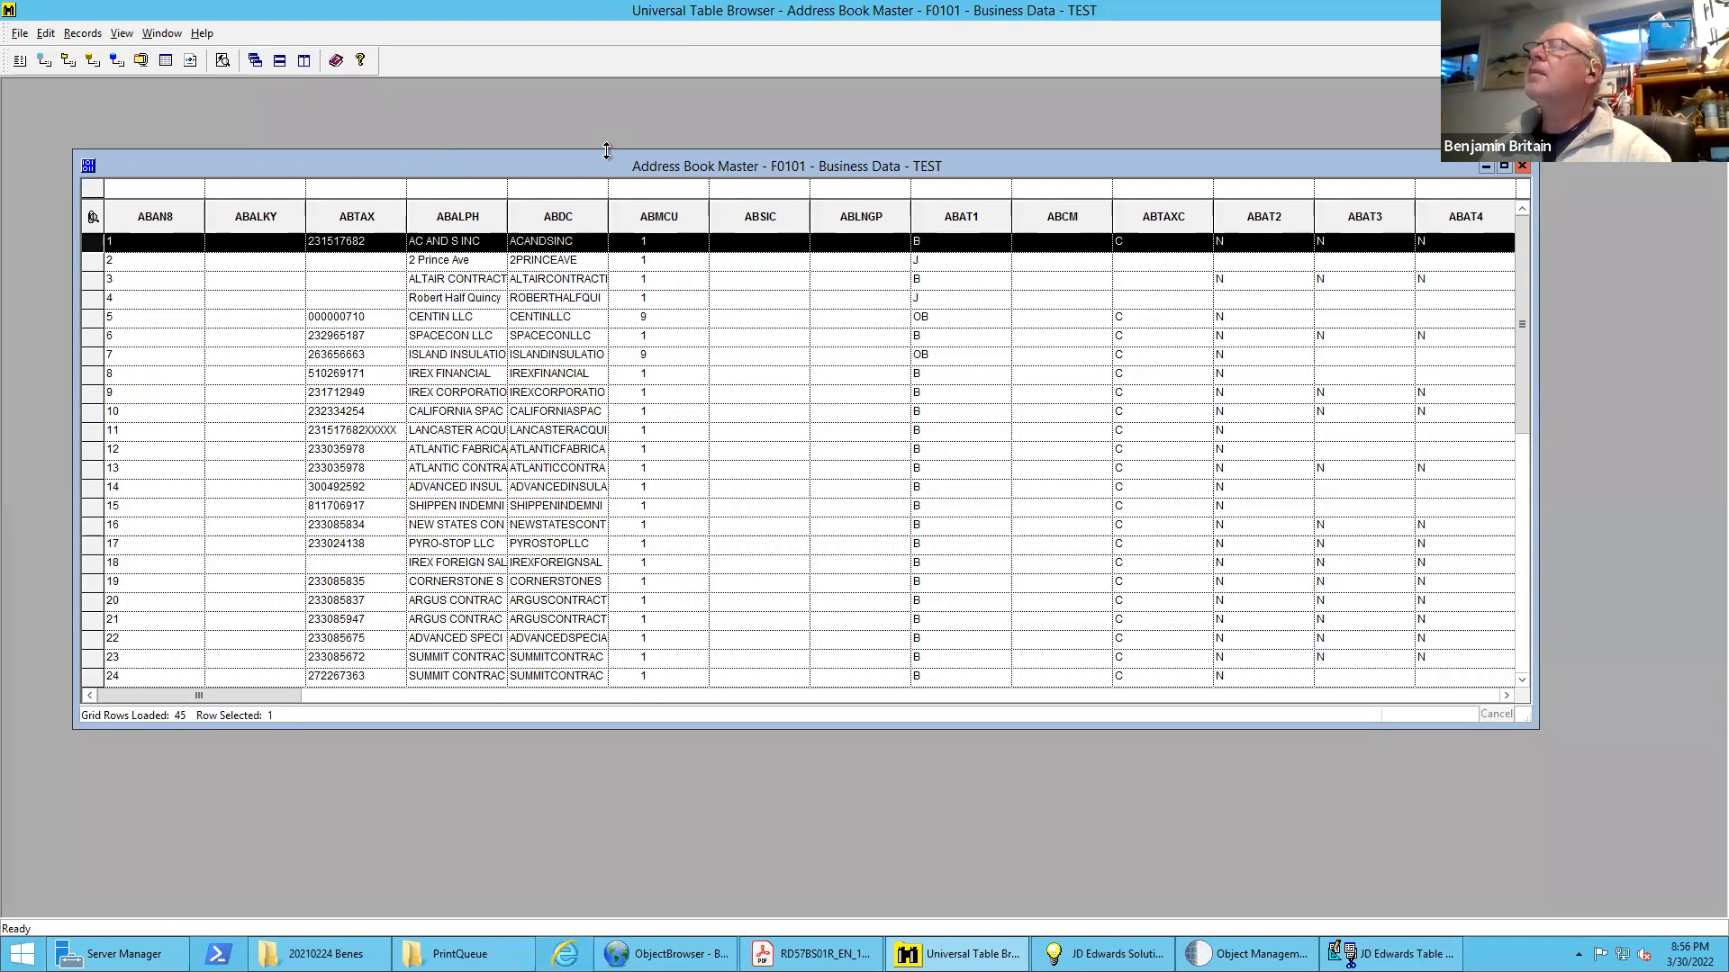
Enlarge the F0101 window, place ABALPH, ABMCU and ABAT1 directly after ABAN8, and widen ABALPH to show full names
left_click_drag(608, 150, 612, 56)
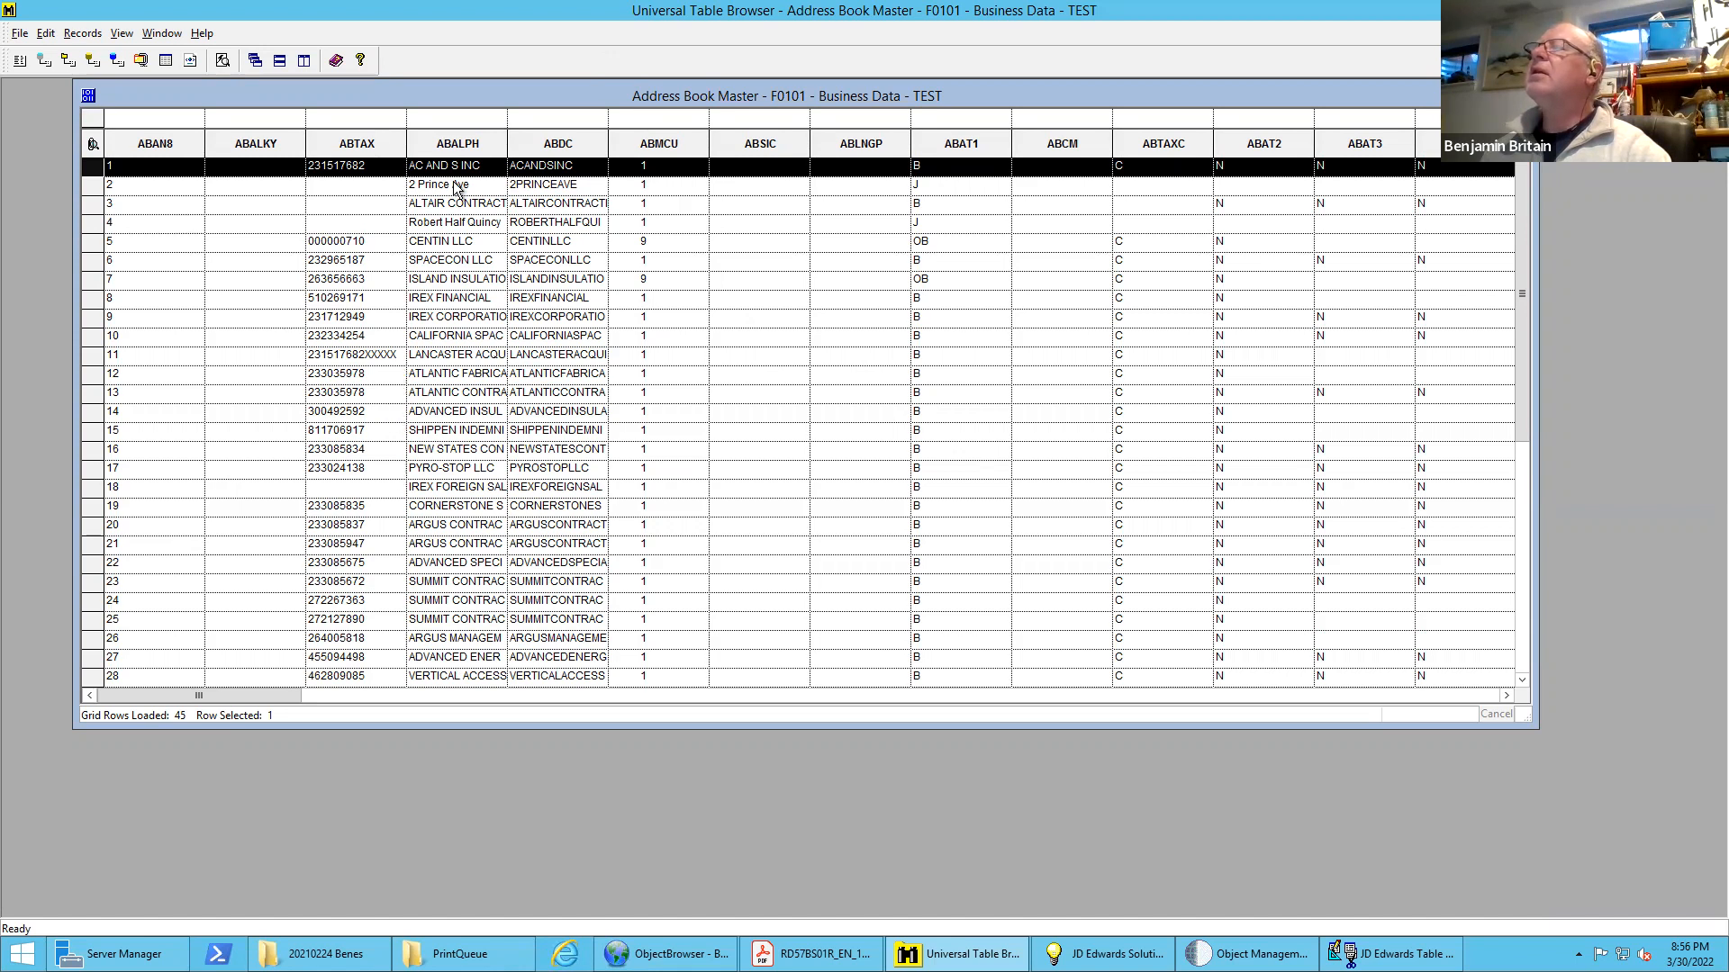
left_click_drag(381, 148, 238, 149)
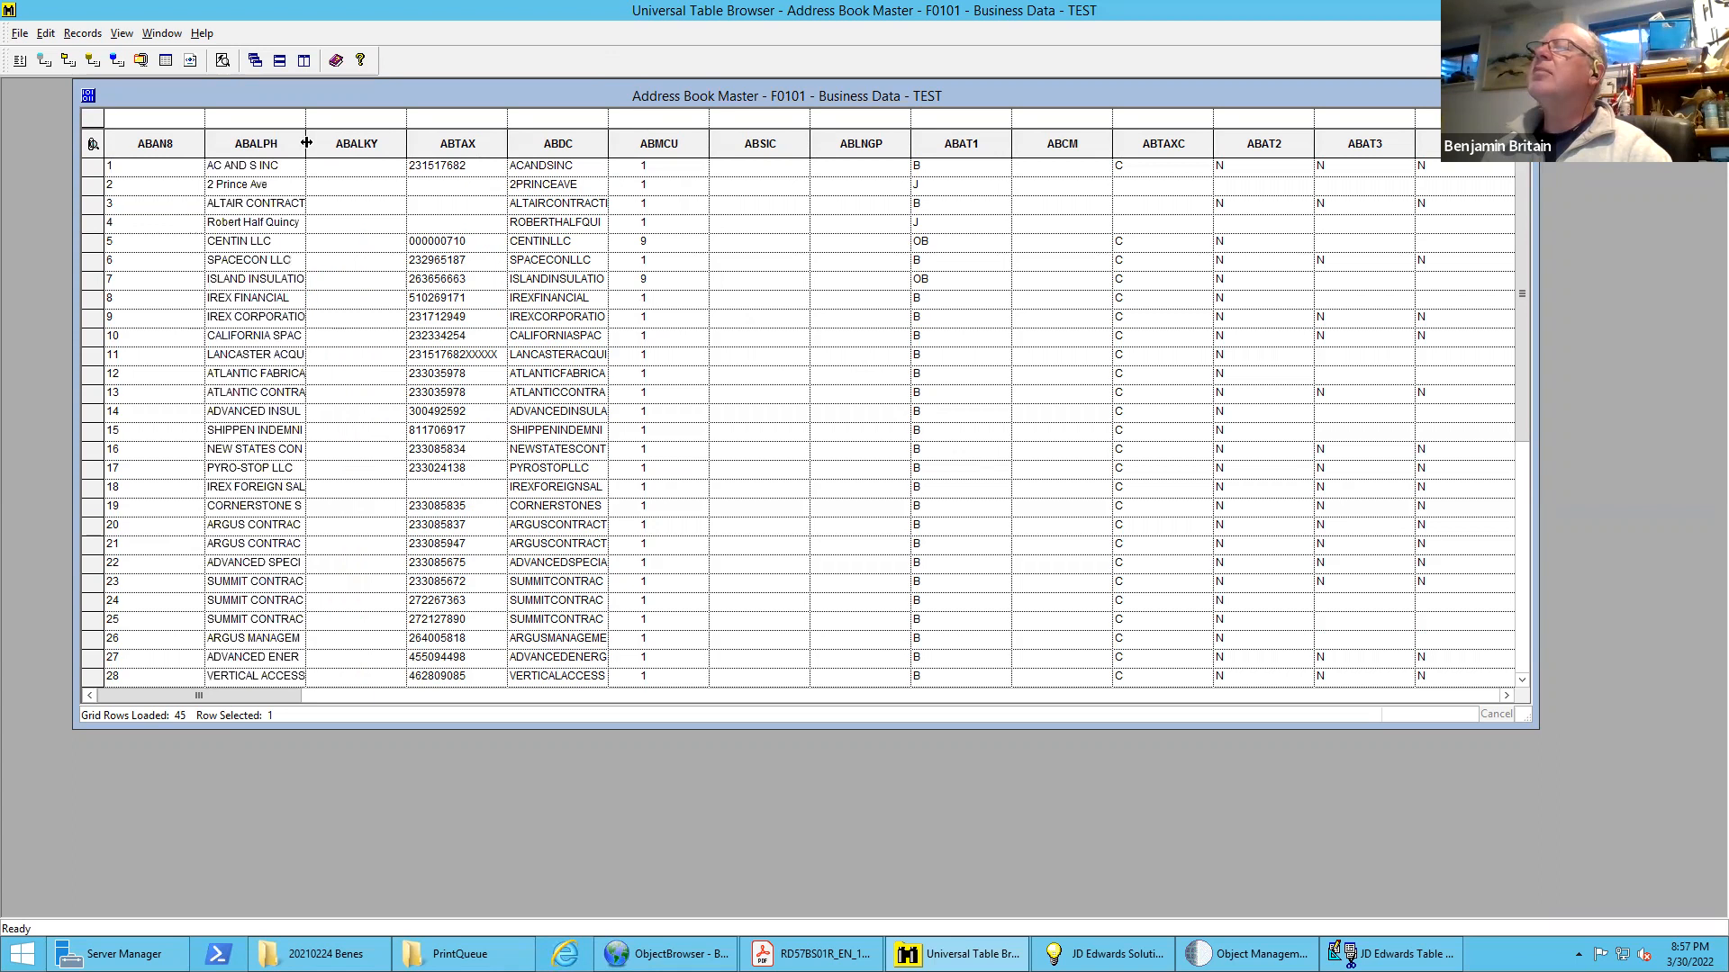
left_click_drag(431, 147, 489, 144)
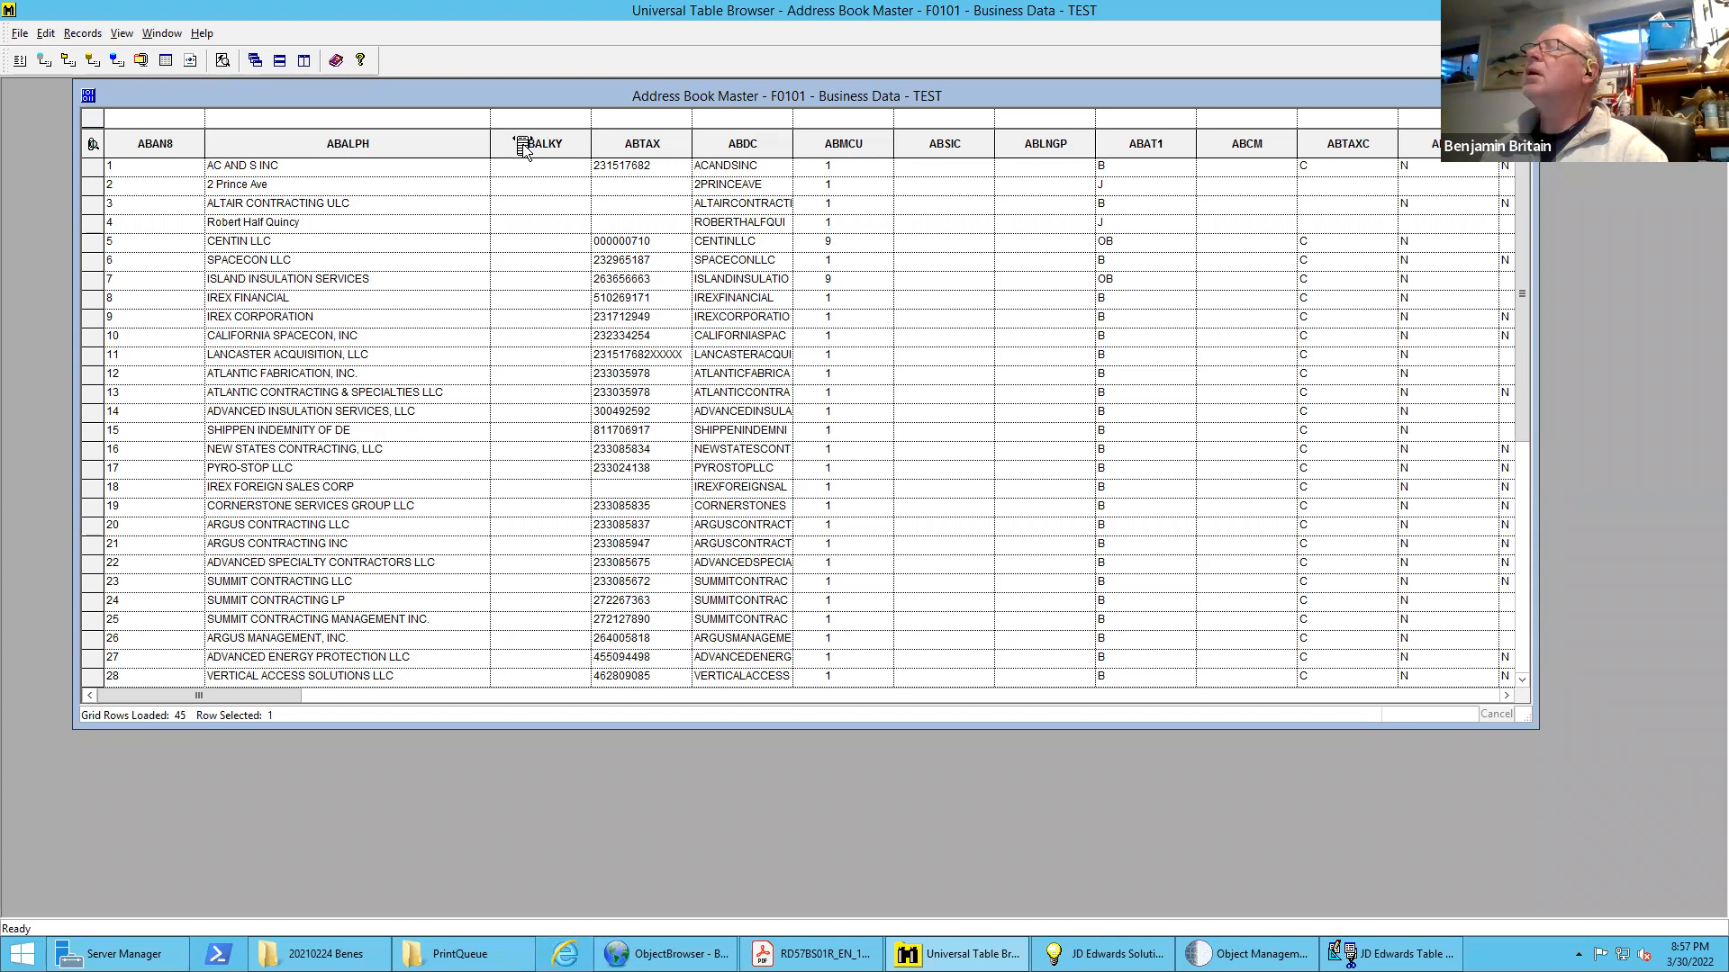
left_click_drag(524, 147, 524, 147)
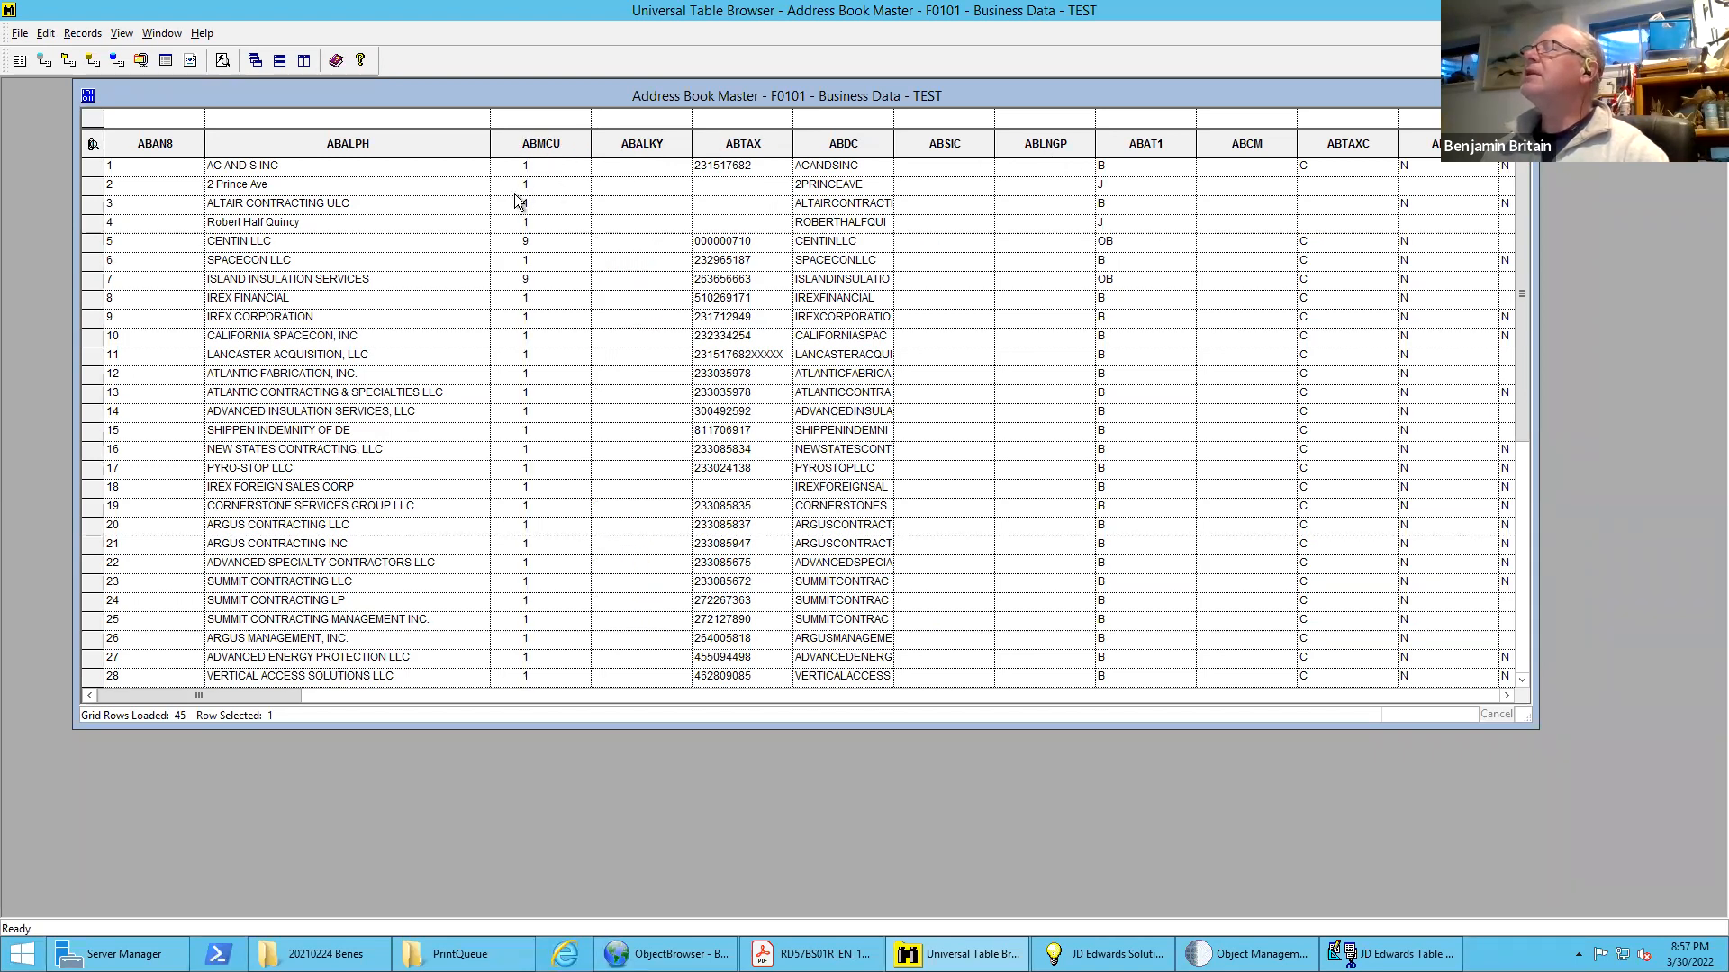
left_click_drag(1160, 144, 627, 157)
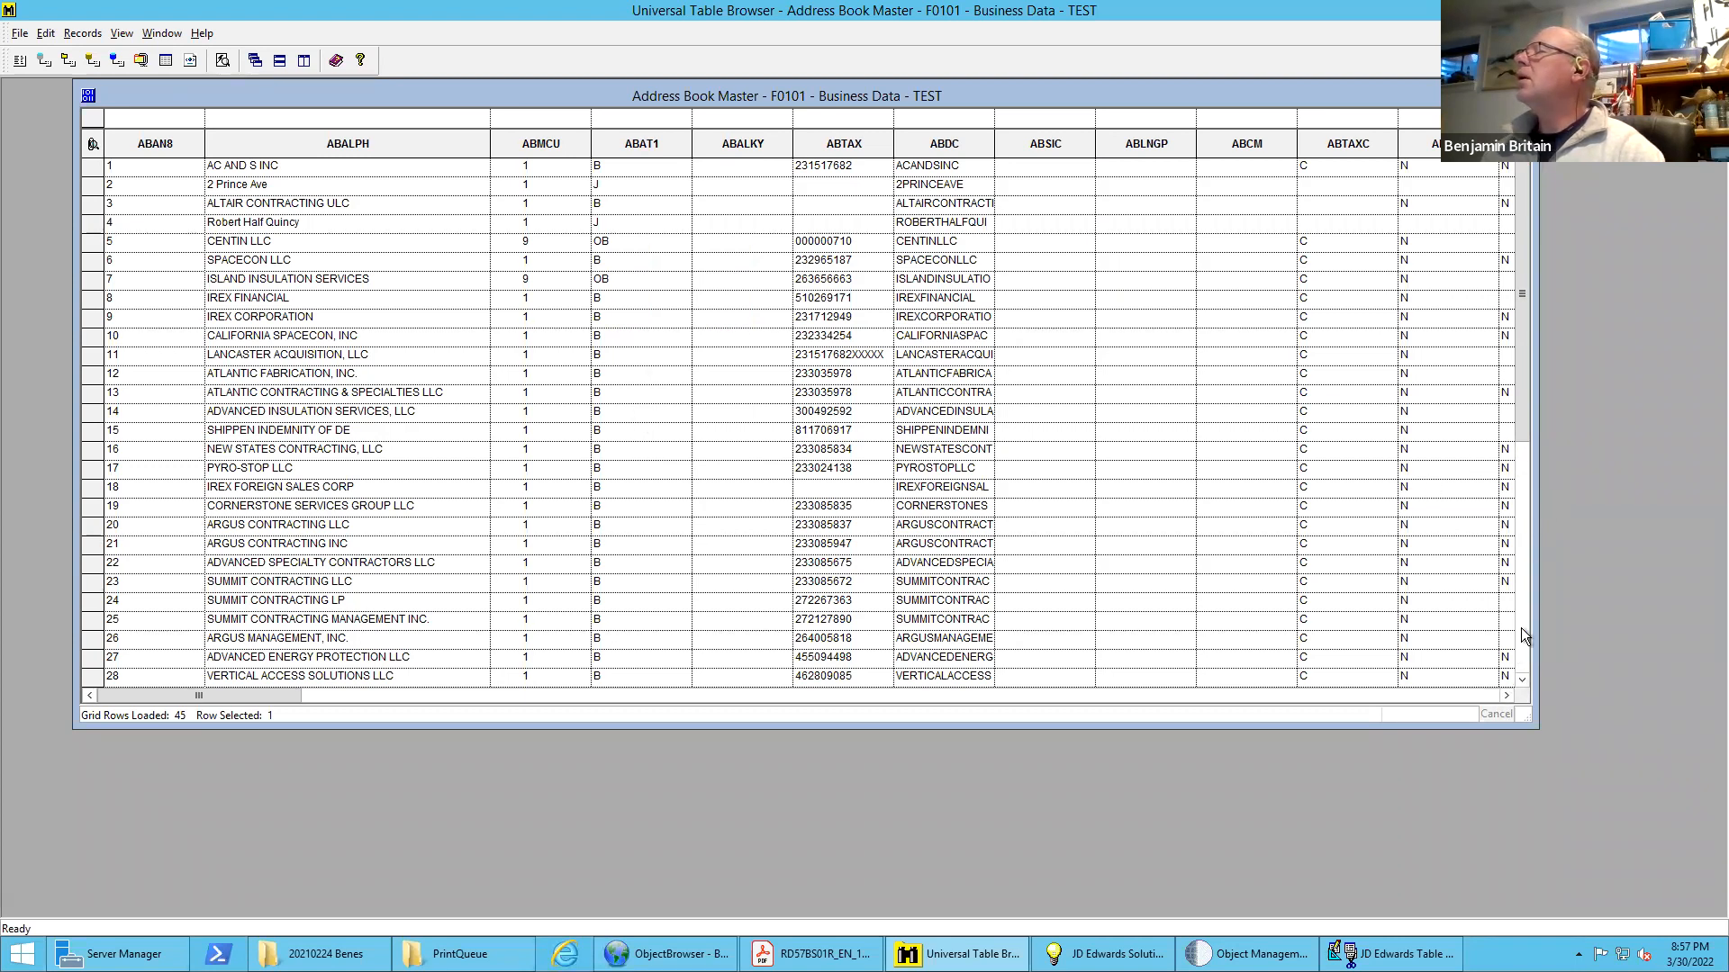
left_click_drag(1537, 603, 1705, 584)
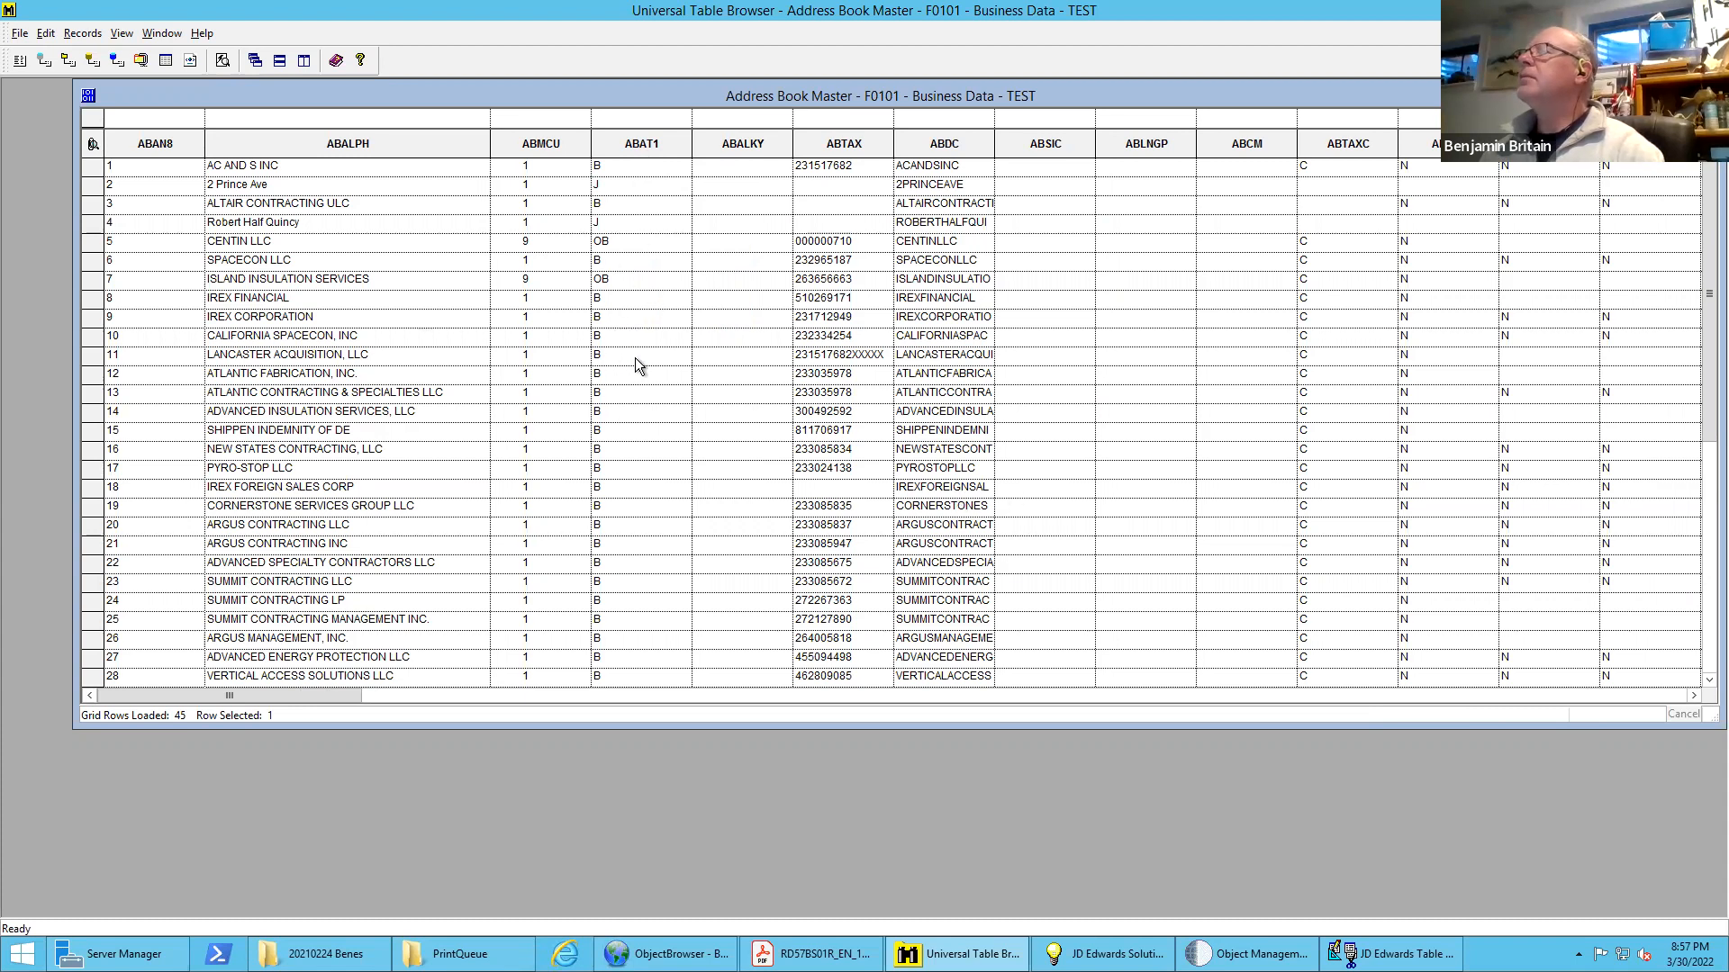
Examine the remaining F0101 columns through to the end of the table and return to the first columns
left_click(1468, 695)
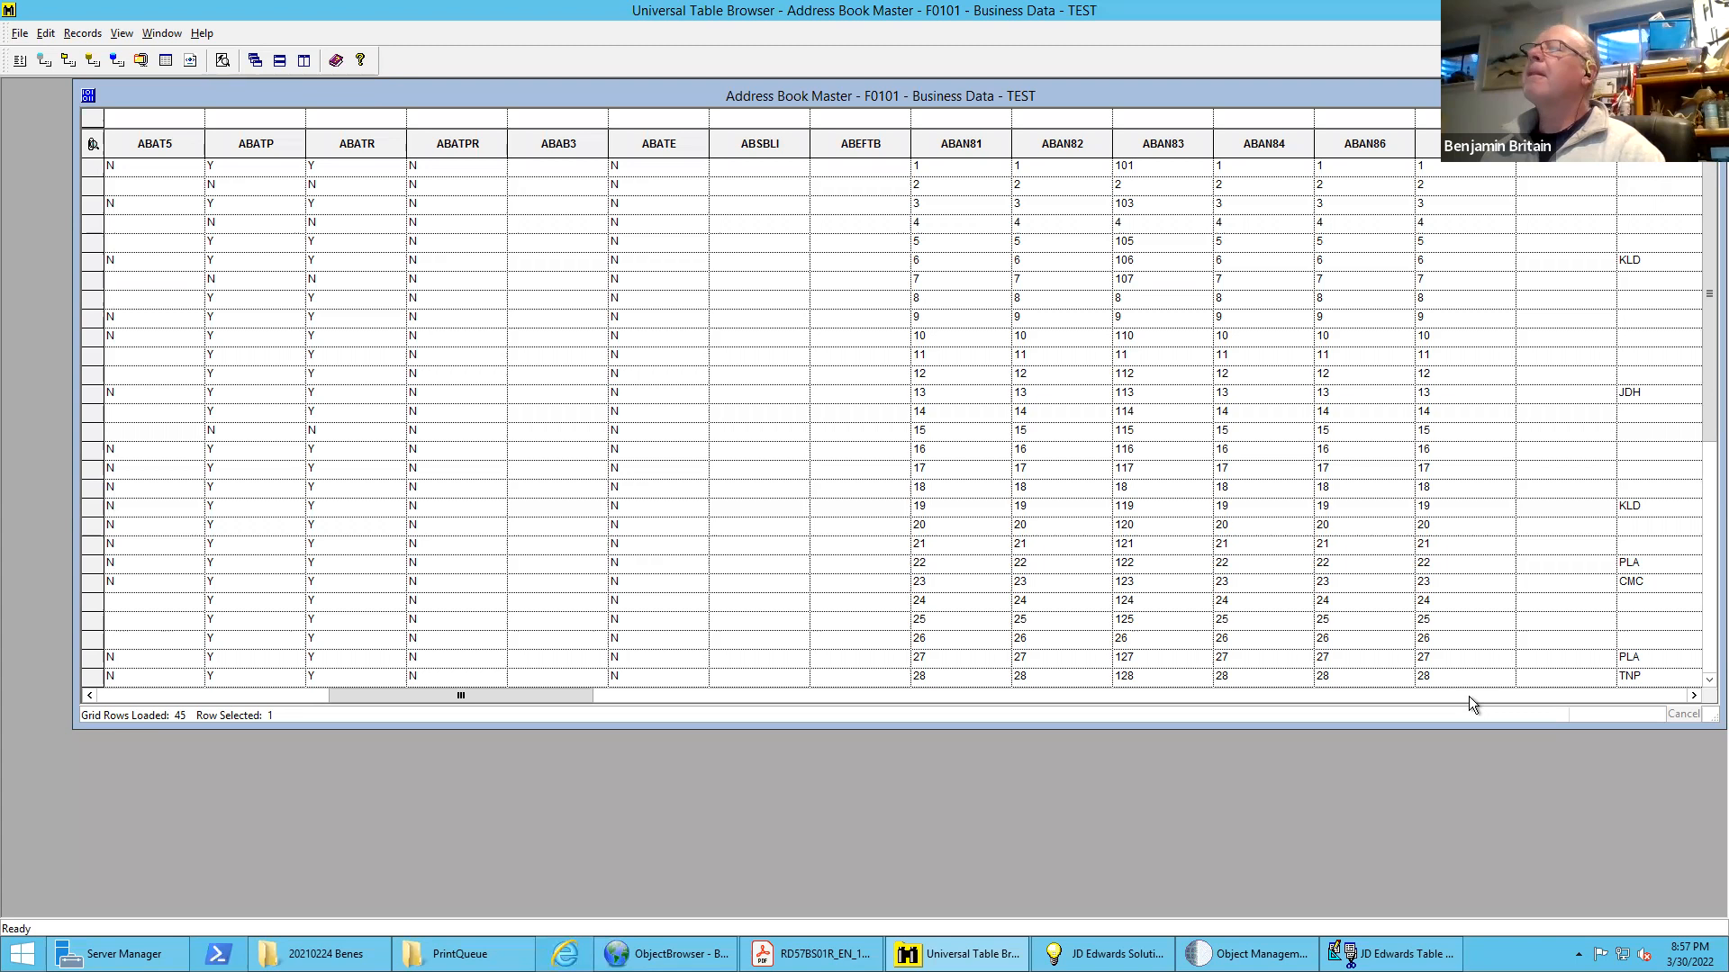
left_click(1468, 695)
left_click(1468, 695)
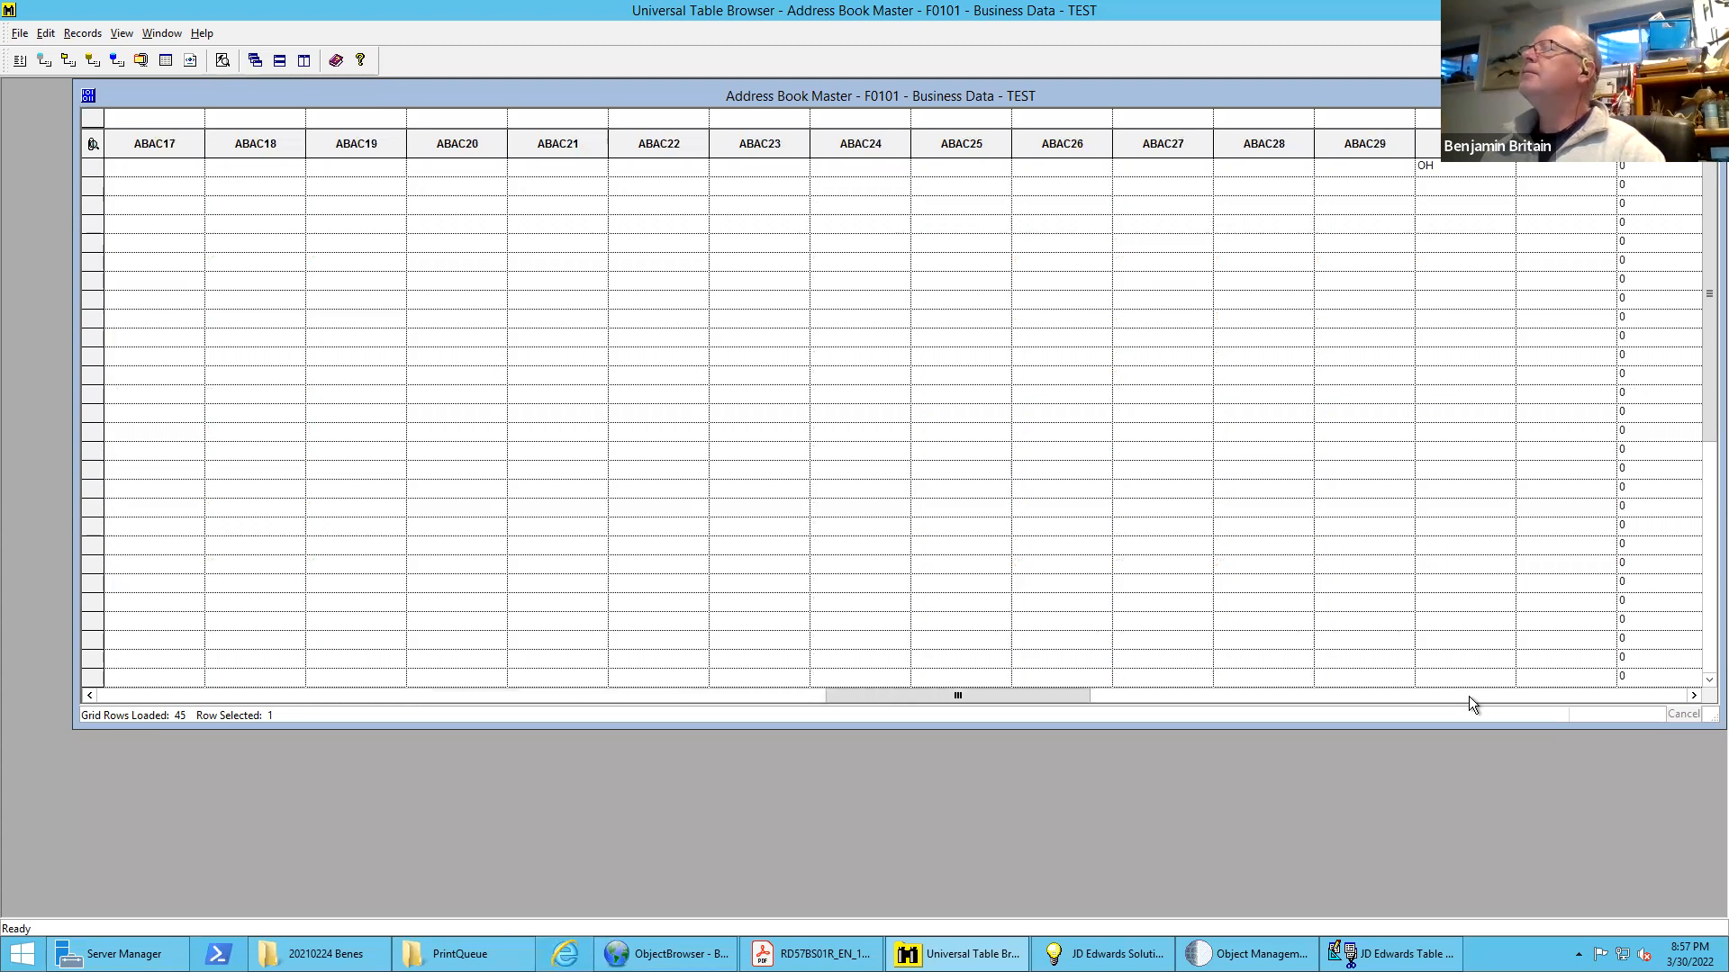
left_click(1468, 695)
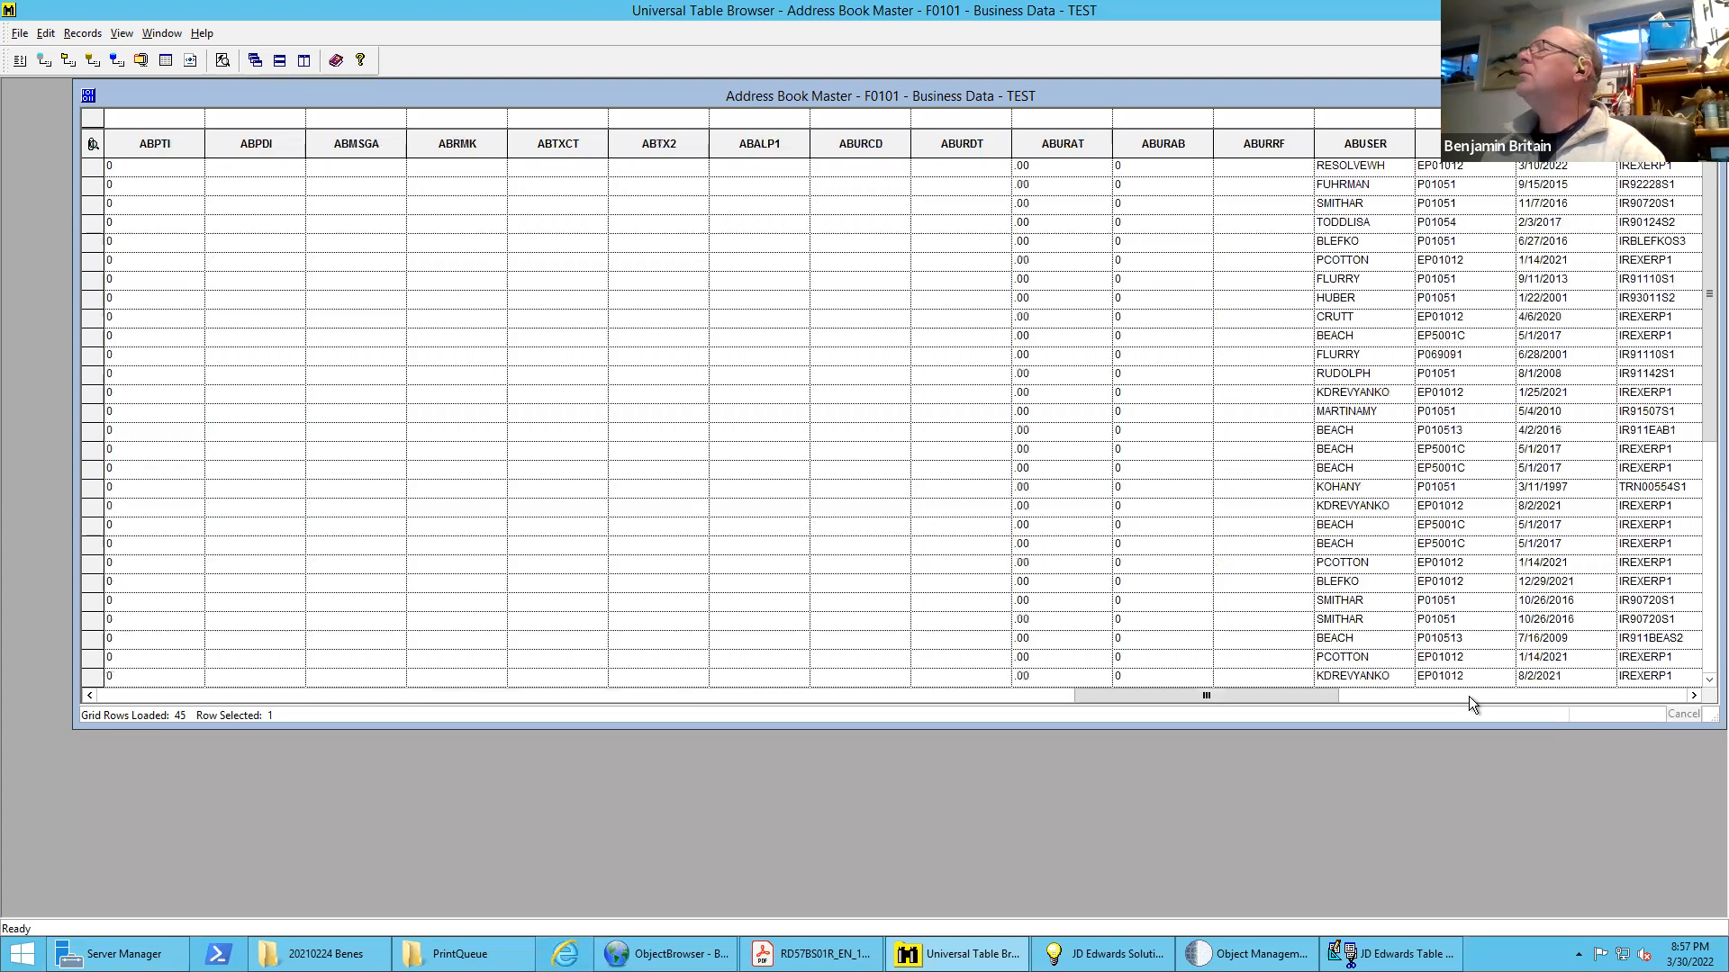
left_click(1468, 695)
left_click(1468, 696)
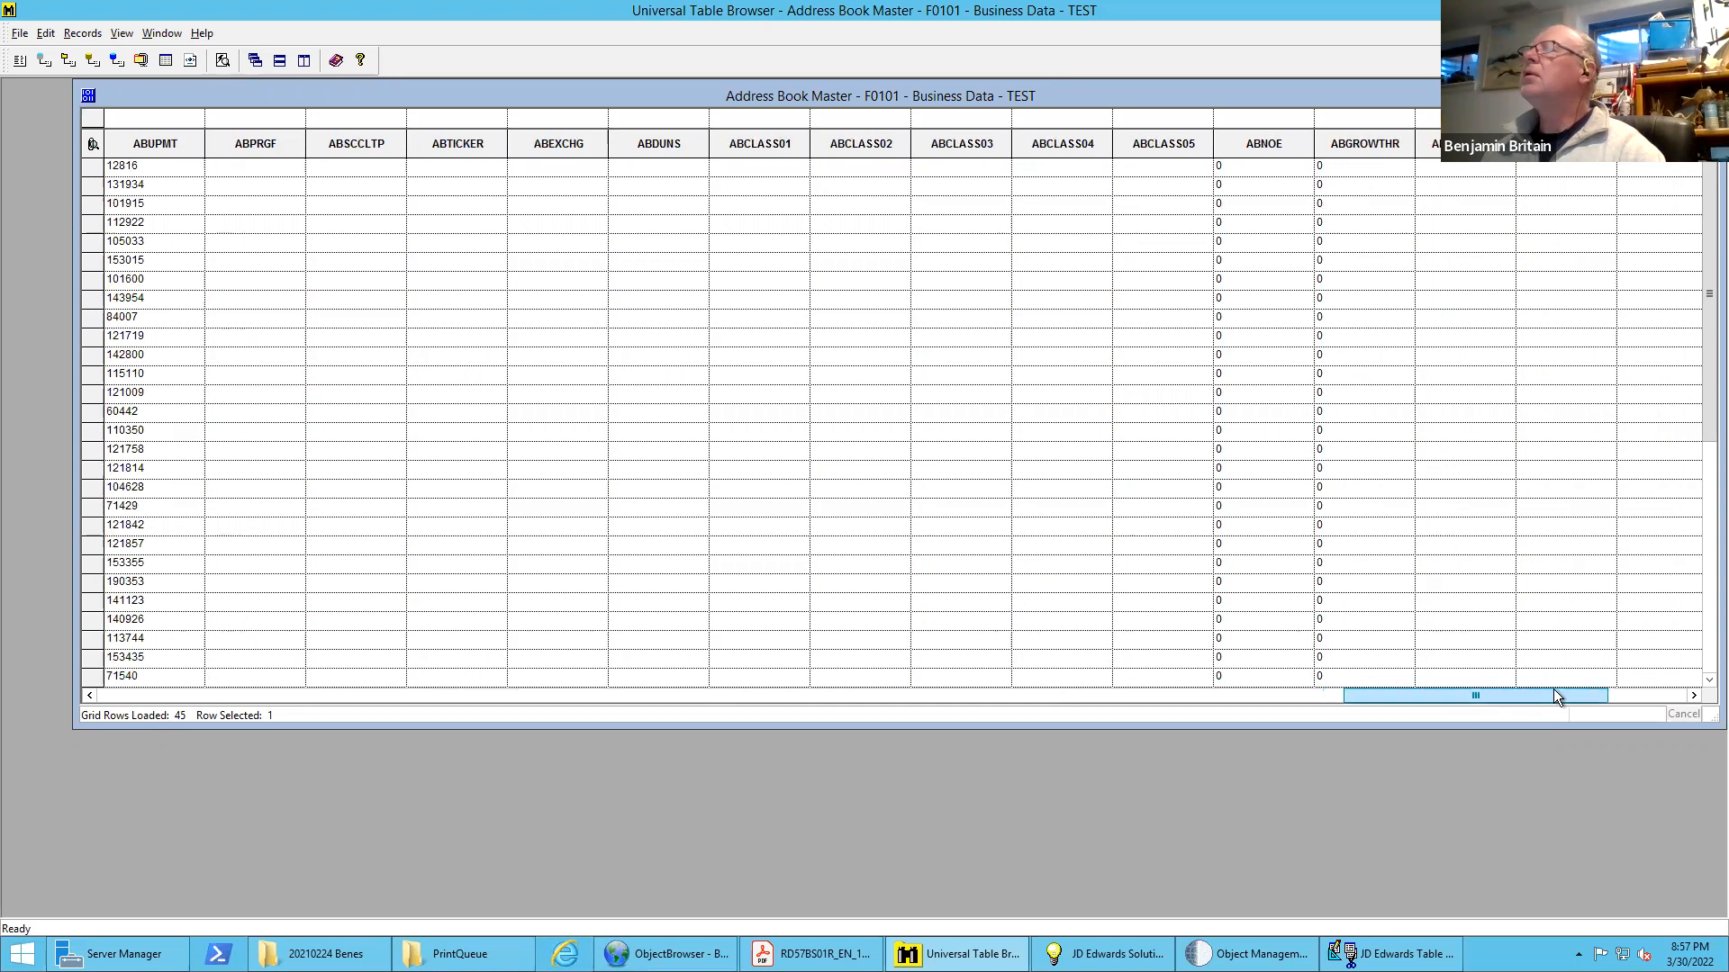
left_click(1553, 696)
left_click_drag(1638, 695, 161, 560)
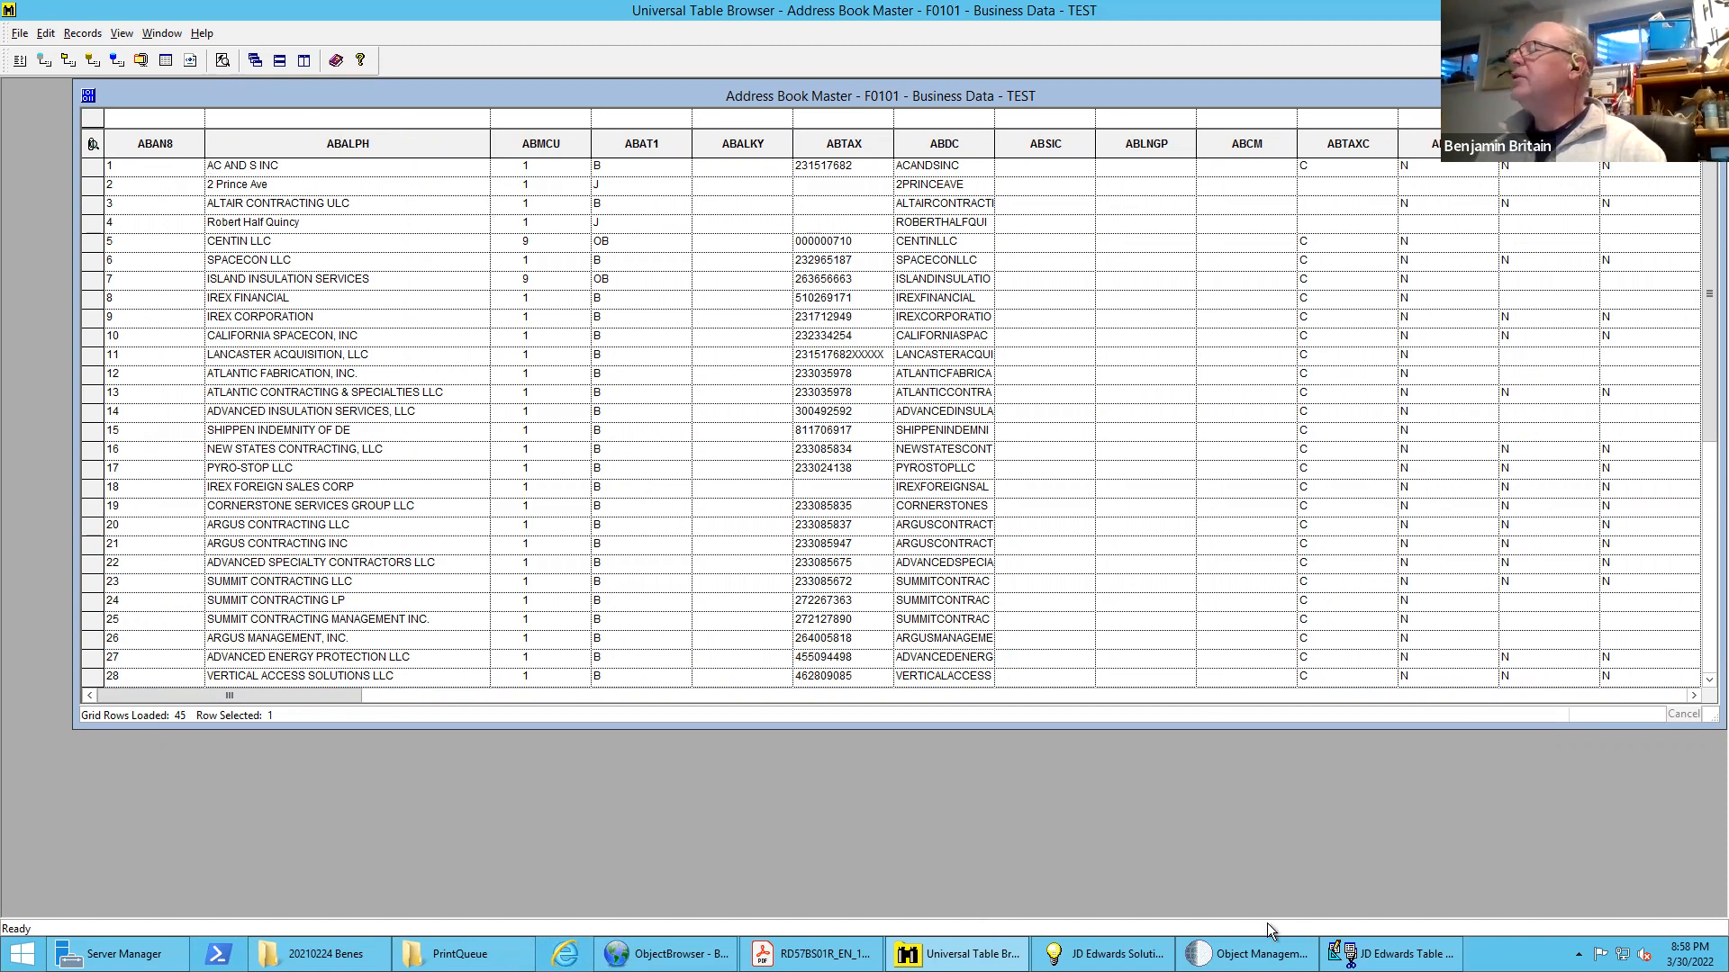
Switch back to JD Edwards Table Conversion, accept the delimiter settings and proceed to the column layout, moving its dialog aside
mouse_move(1350, 958)
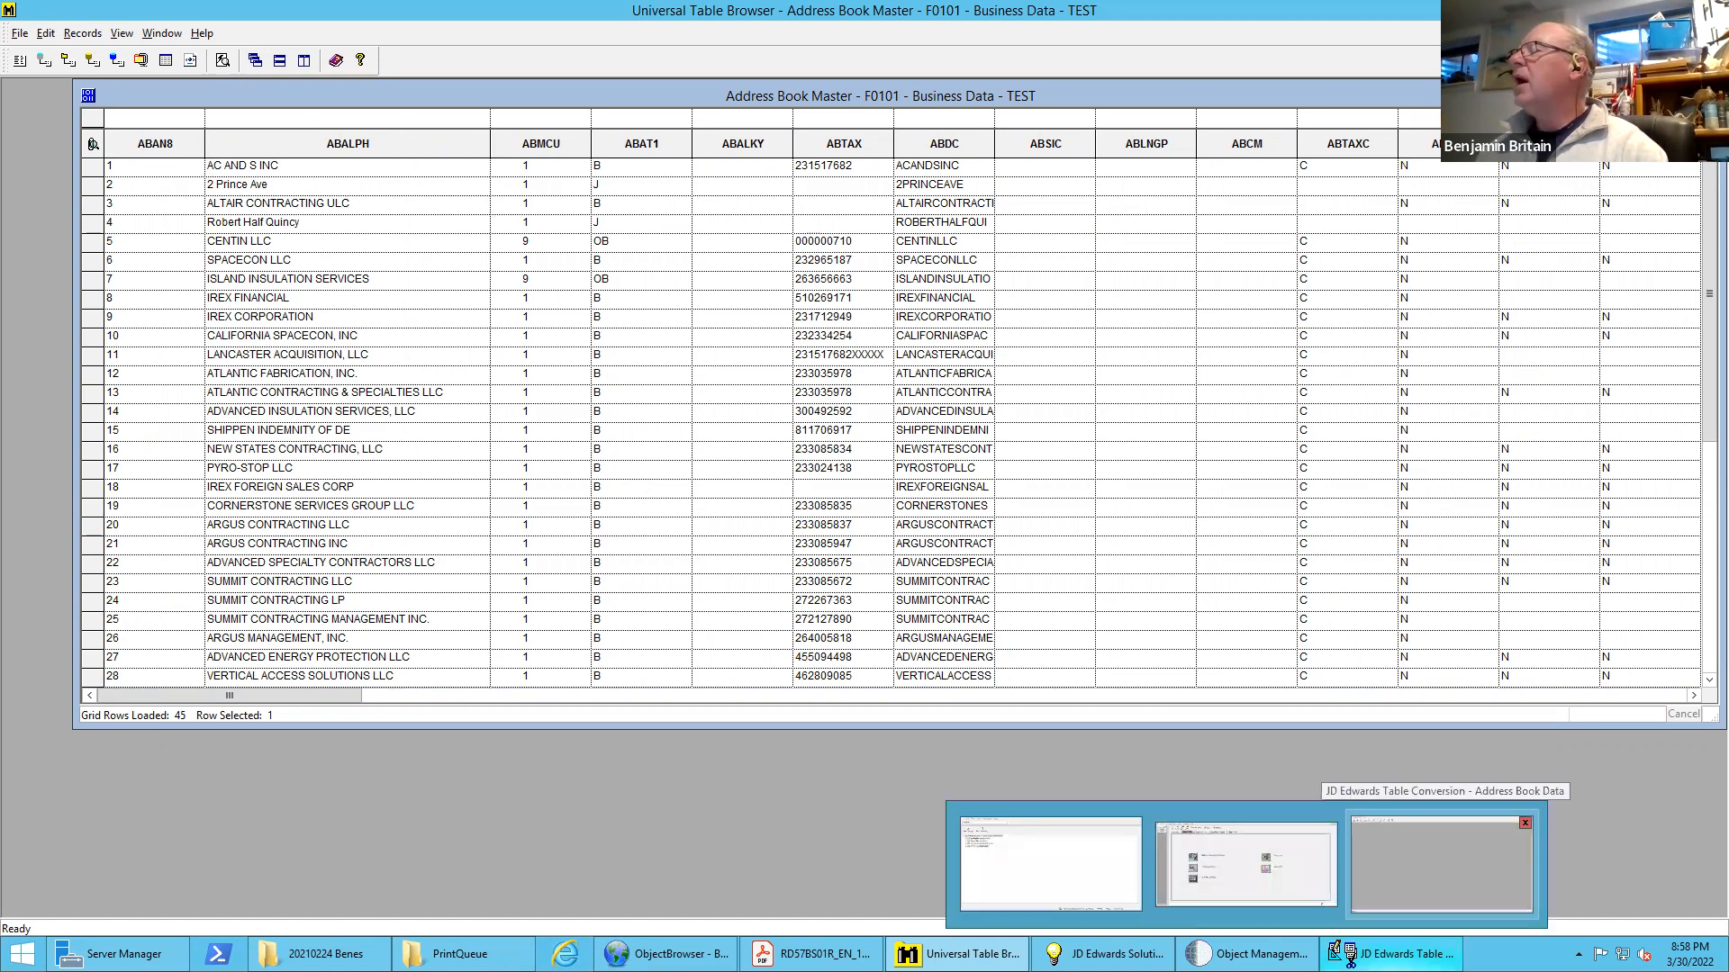
left_click(1418, 873)
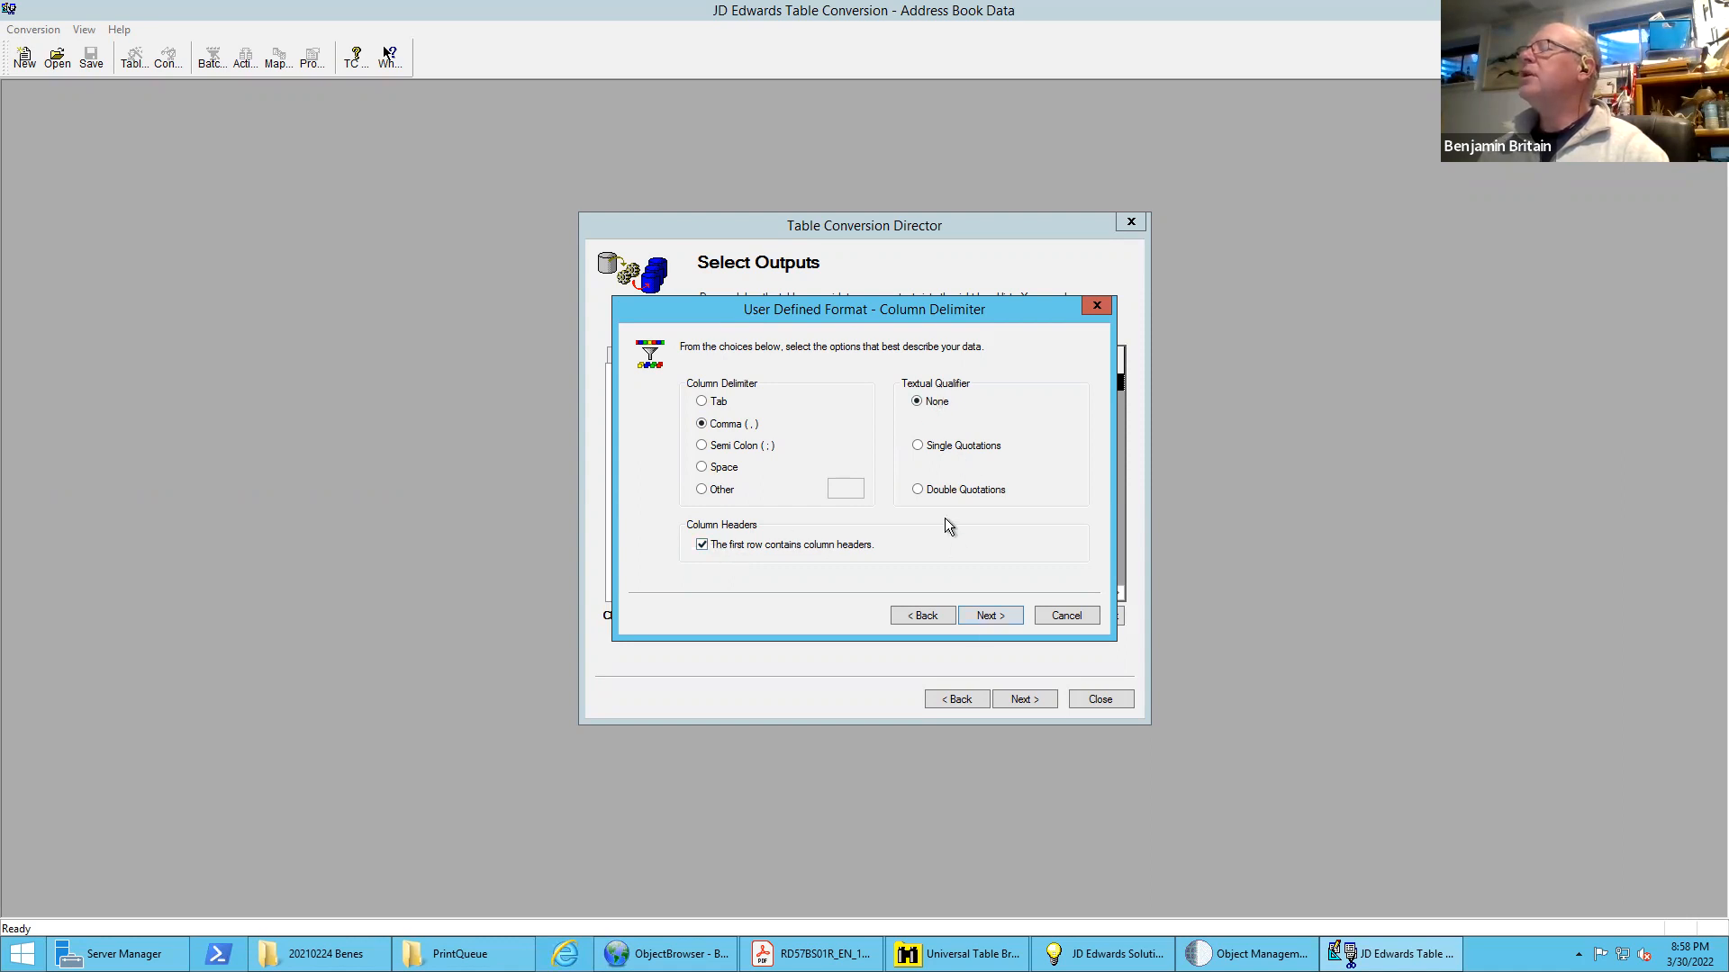
left_click(991, 616)
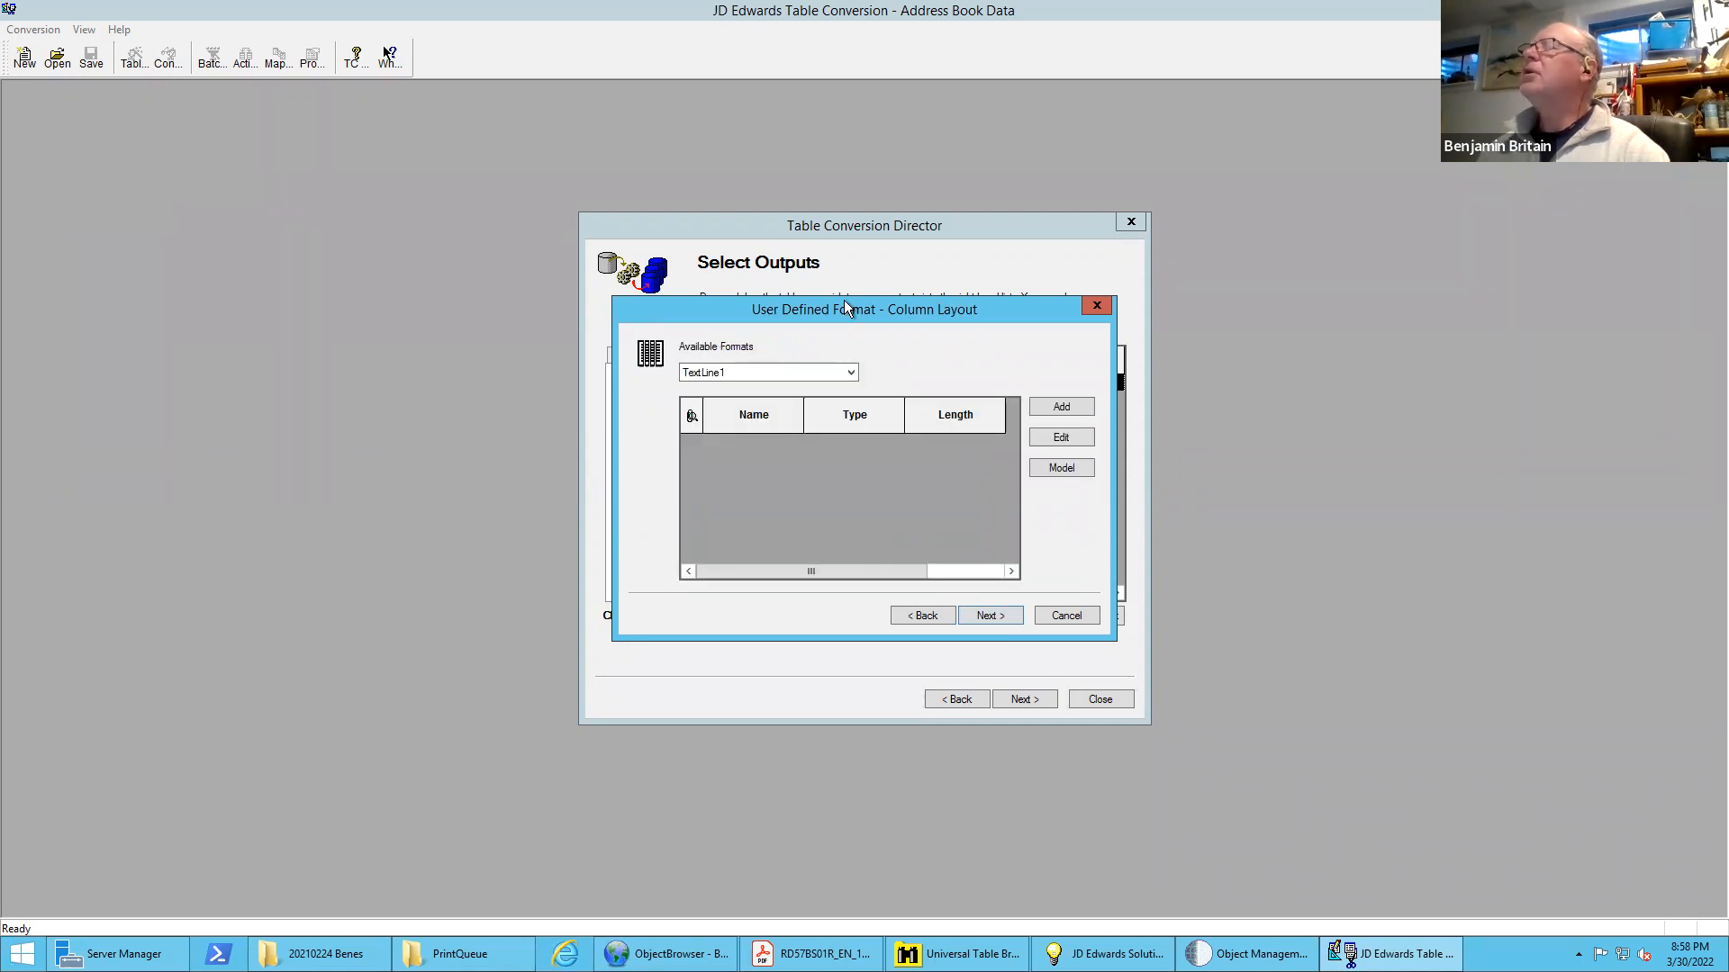
left_click_drag(847, 307, 959, 188)
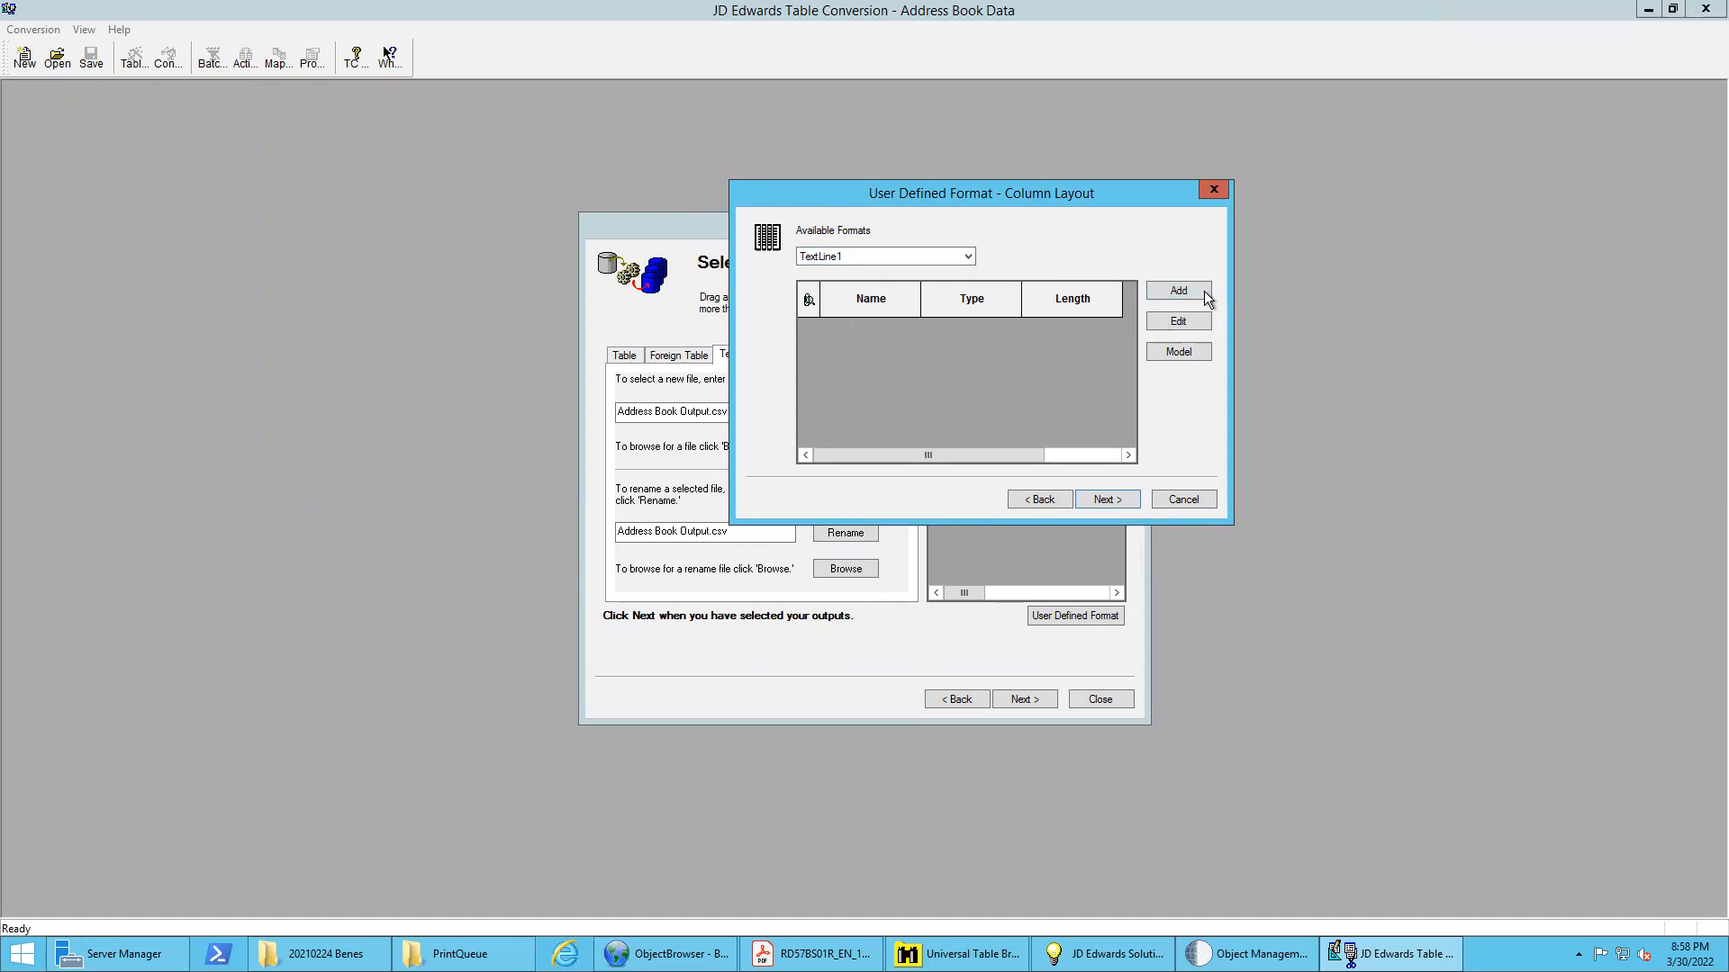
Add a column named "Address No." of type Number with length 8 to the TextLine1 format
left_click(1178, 290)
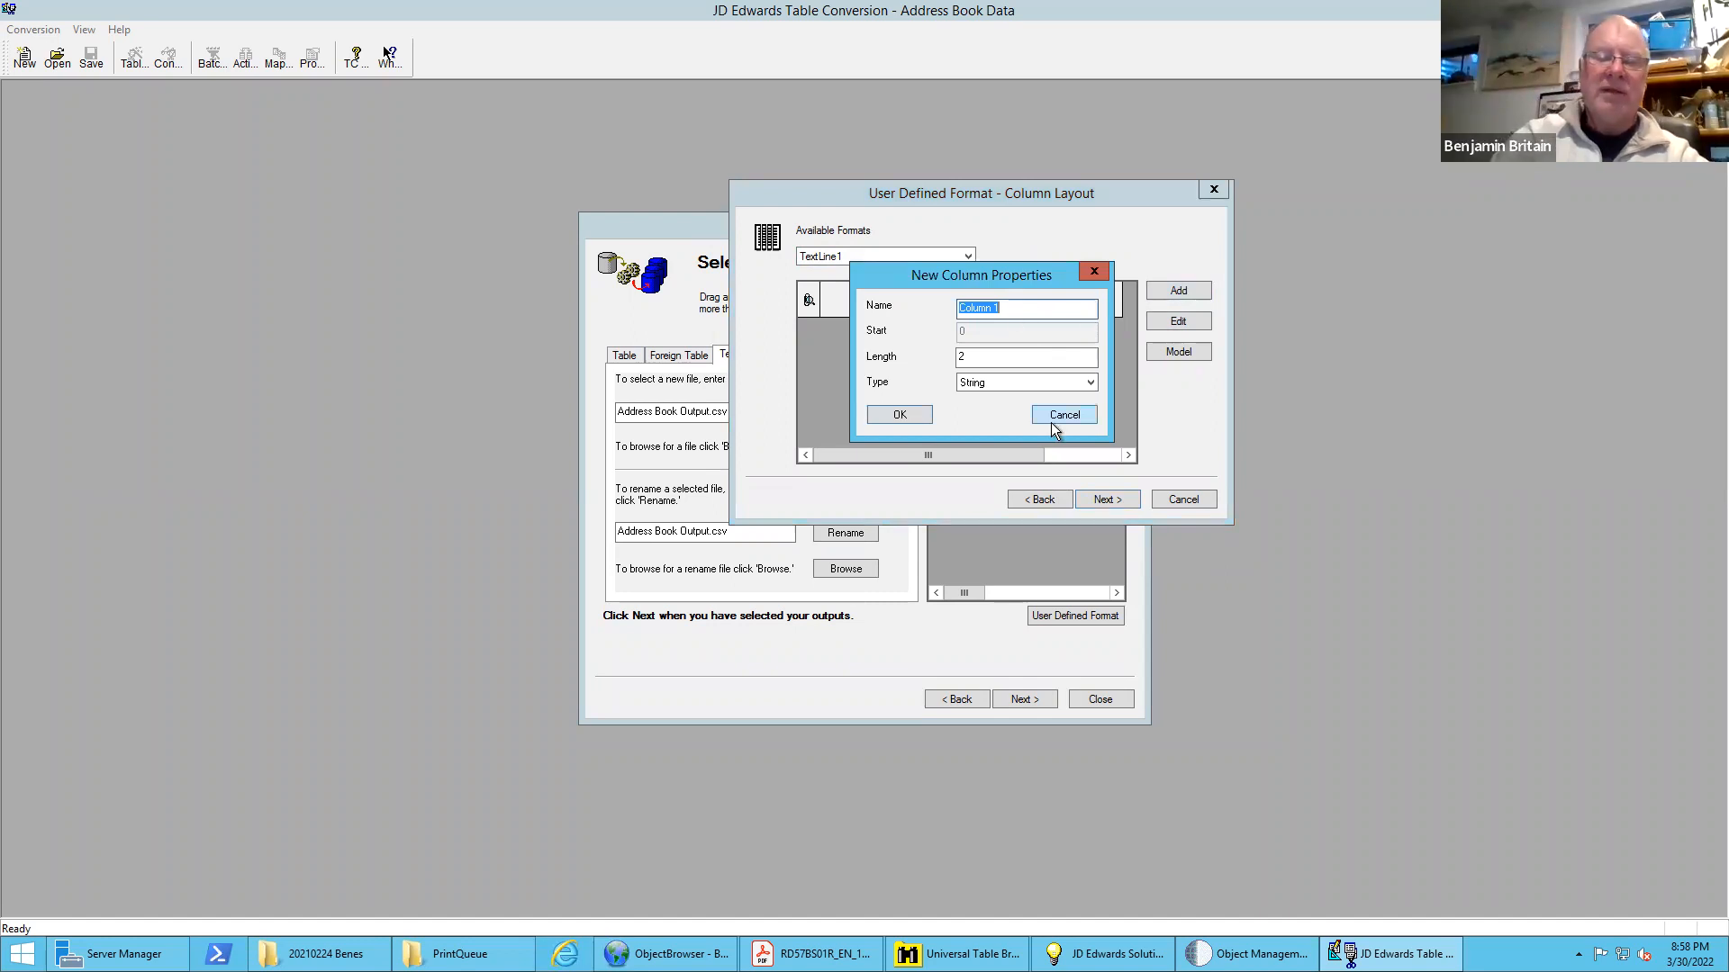
type("A")
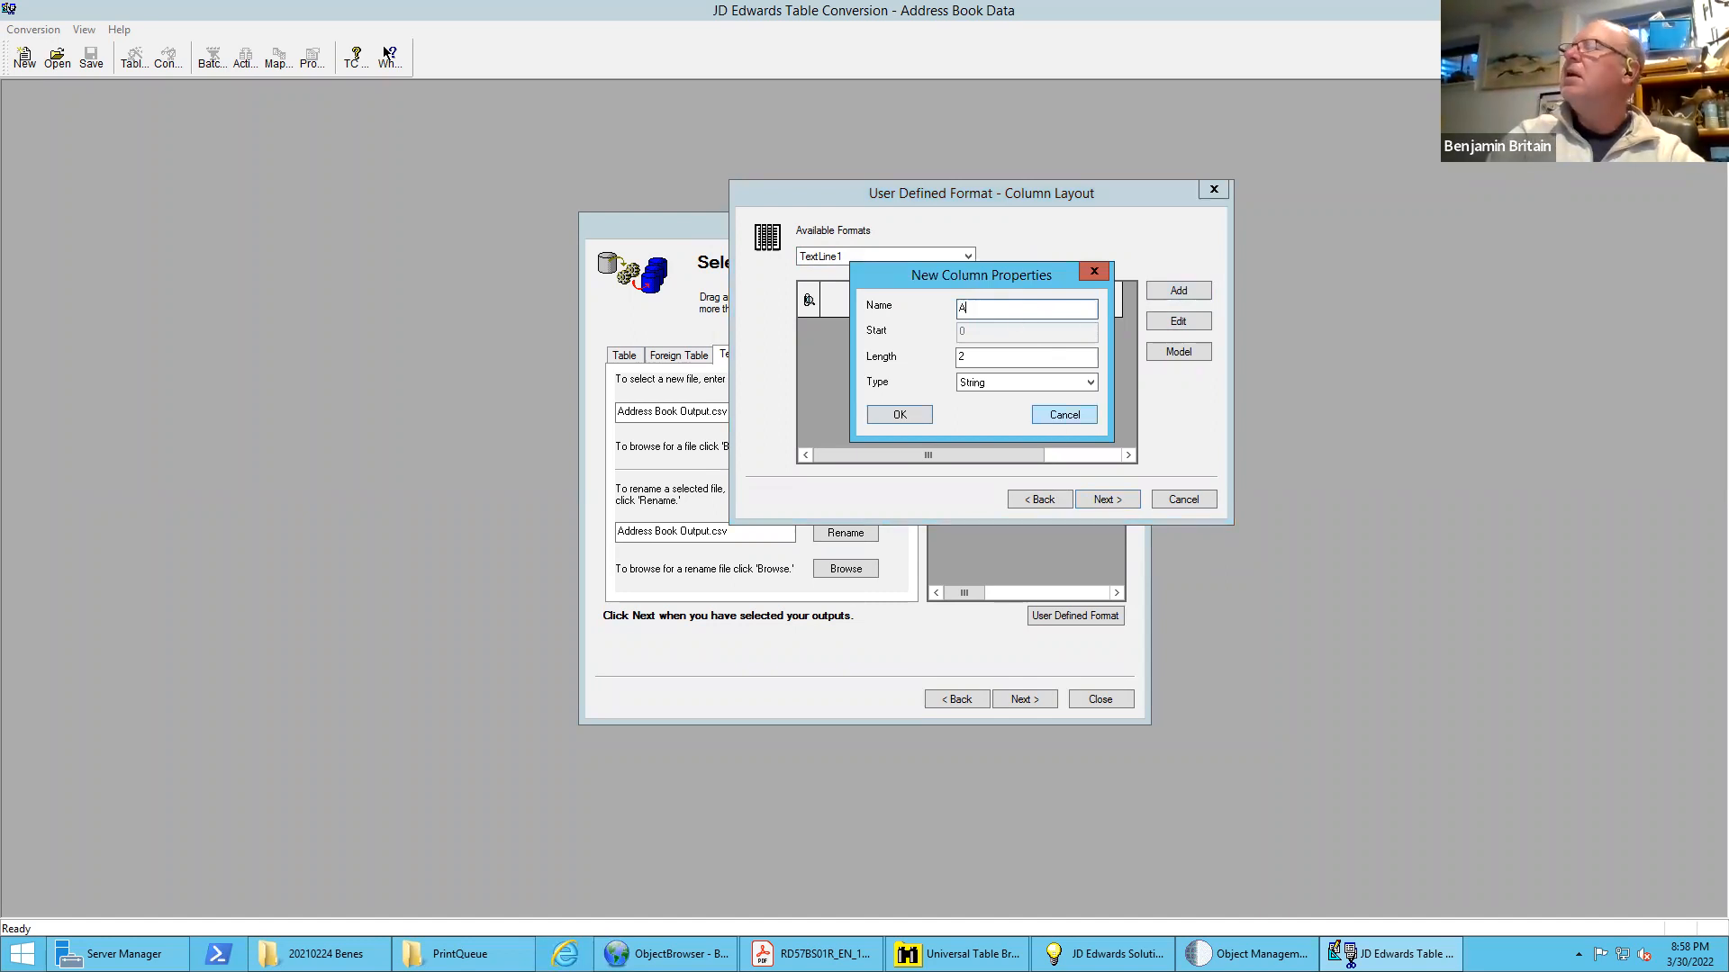
type("ddress No.")
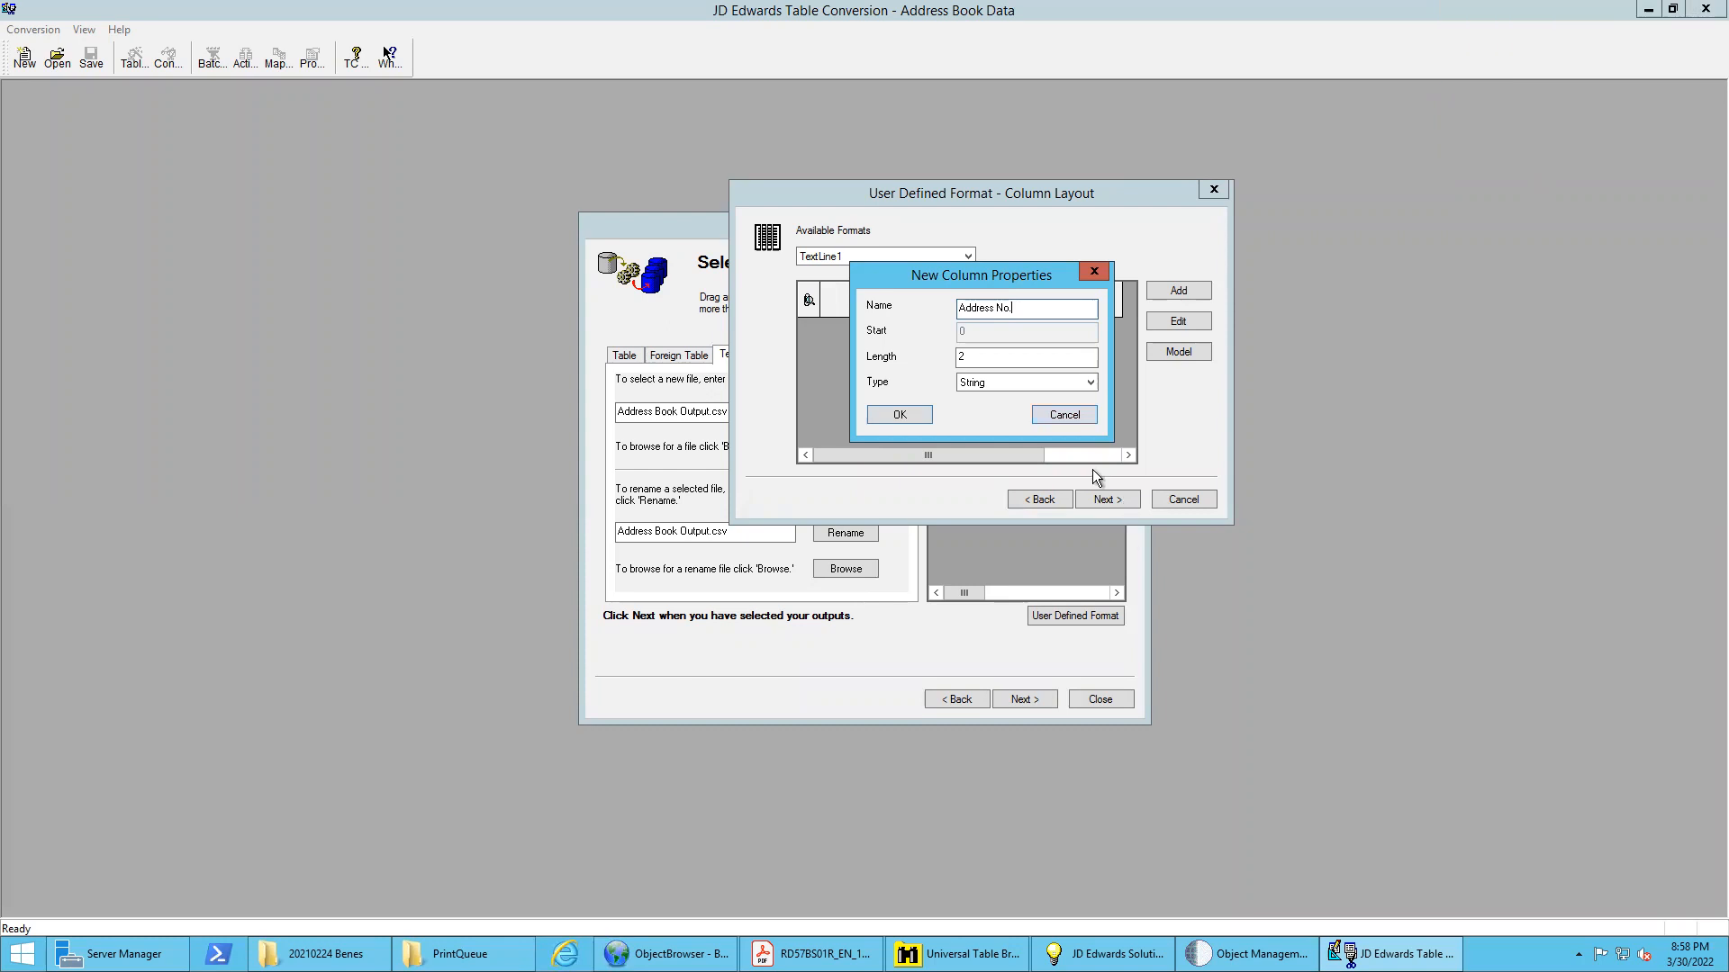
left_click(1025, 381)
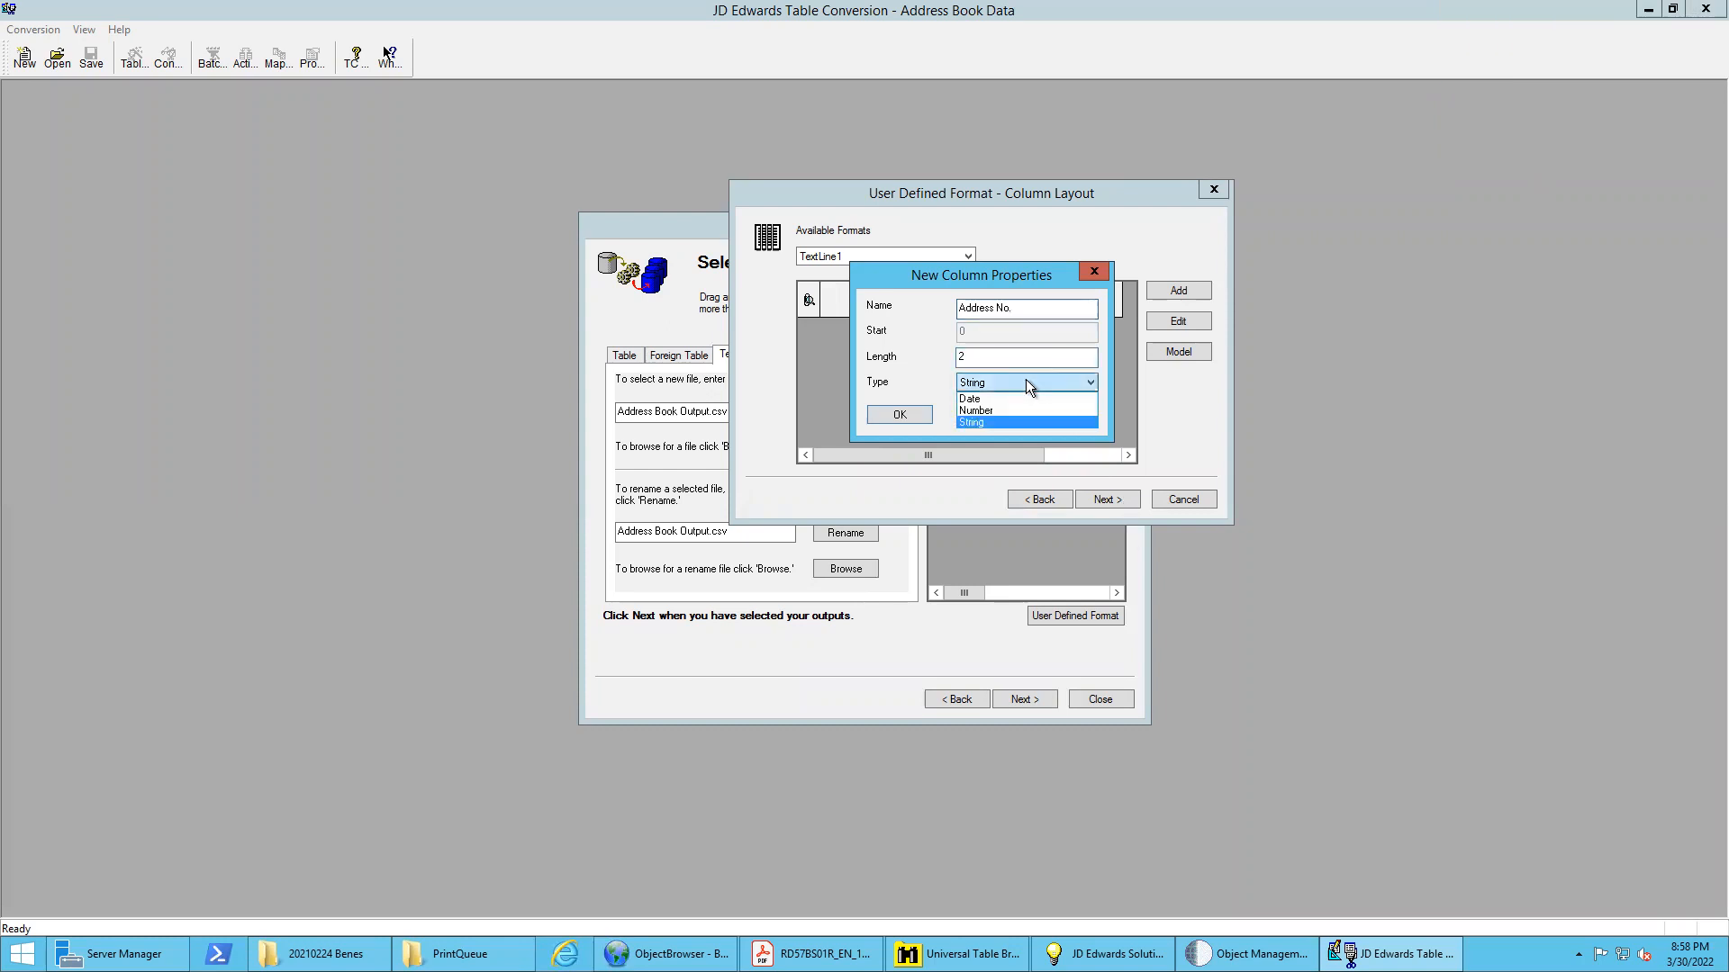
left_click(982, 411)
left_click(989, 358)
double_click(988, 358)
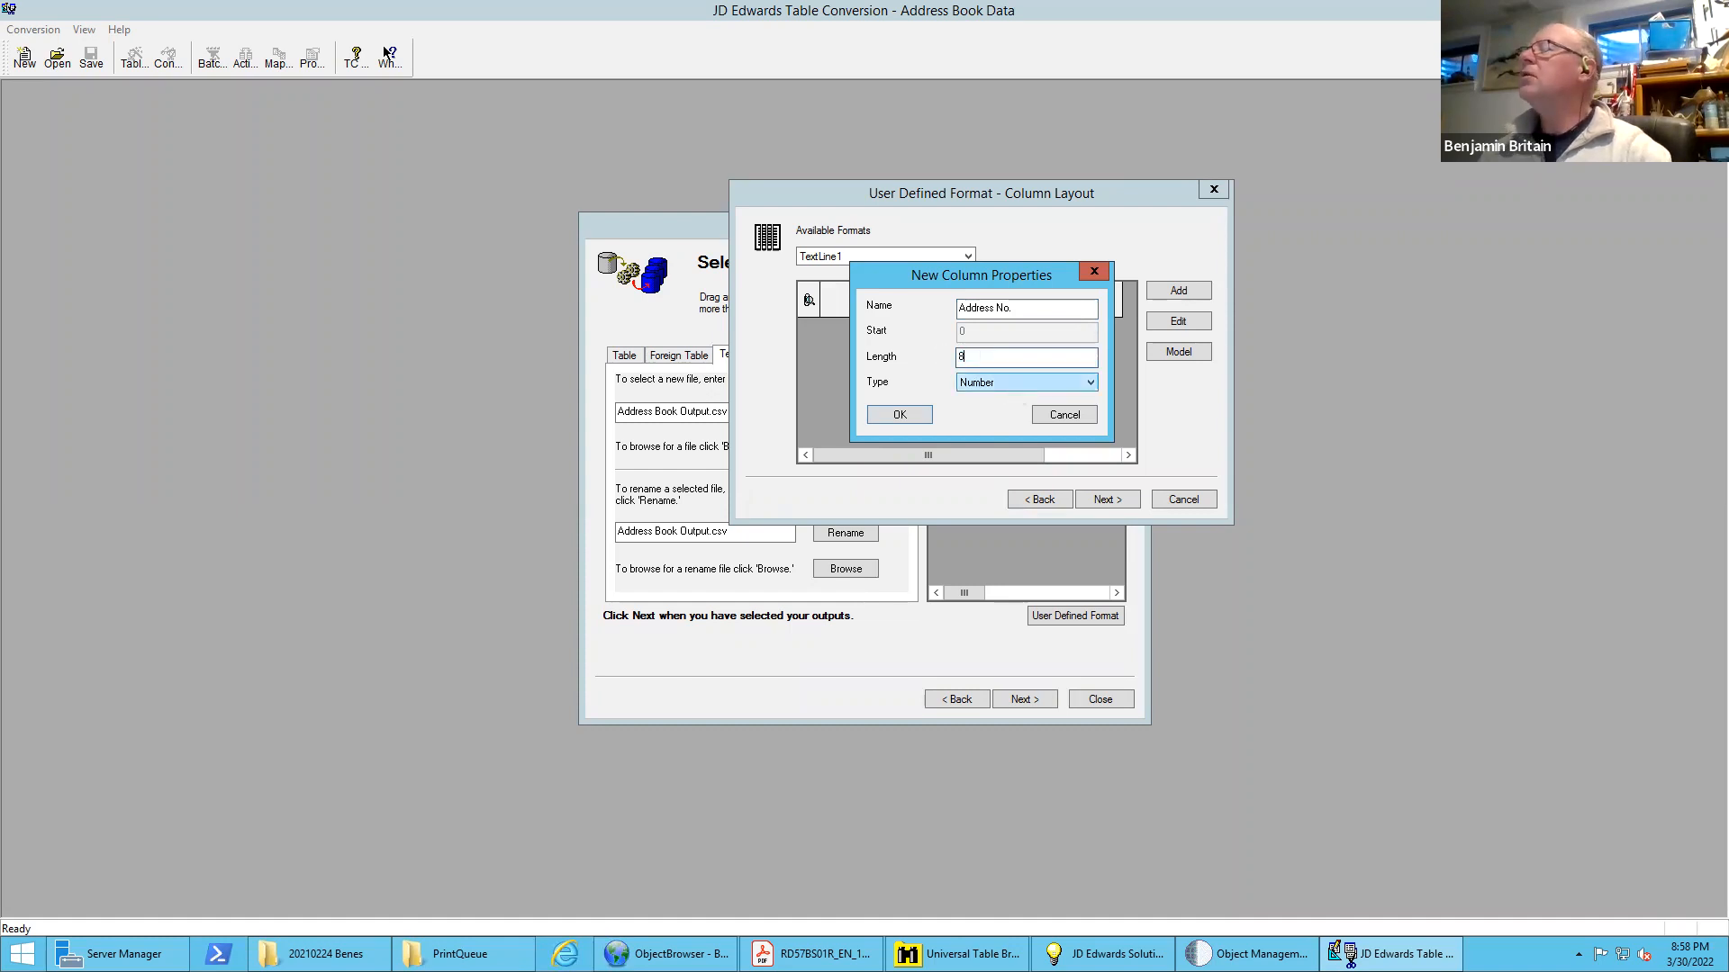
left_click(904, 416)
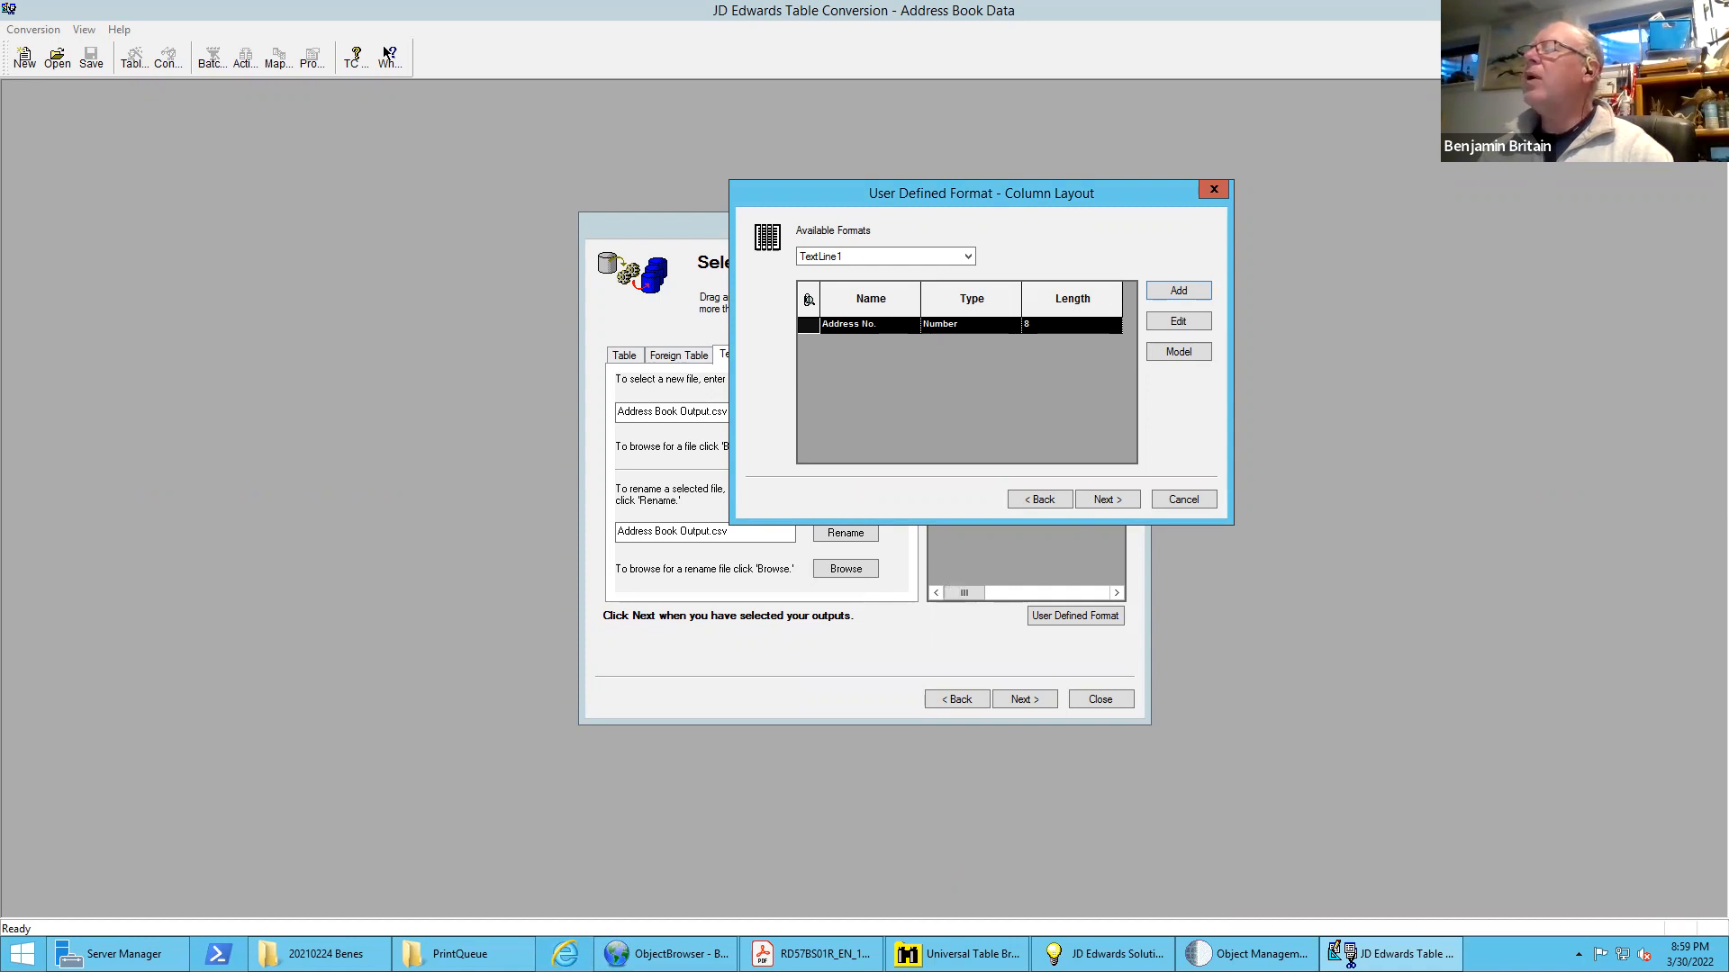
Switch to Universal Table Browser and view the column properties of ABAN8 in F0101
mouse_move(959, 952)
left_click(984, 843)
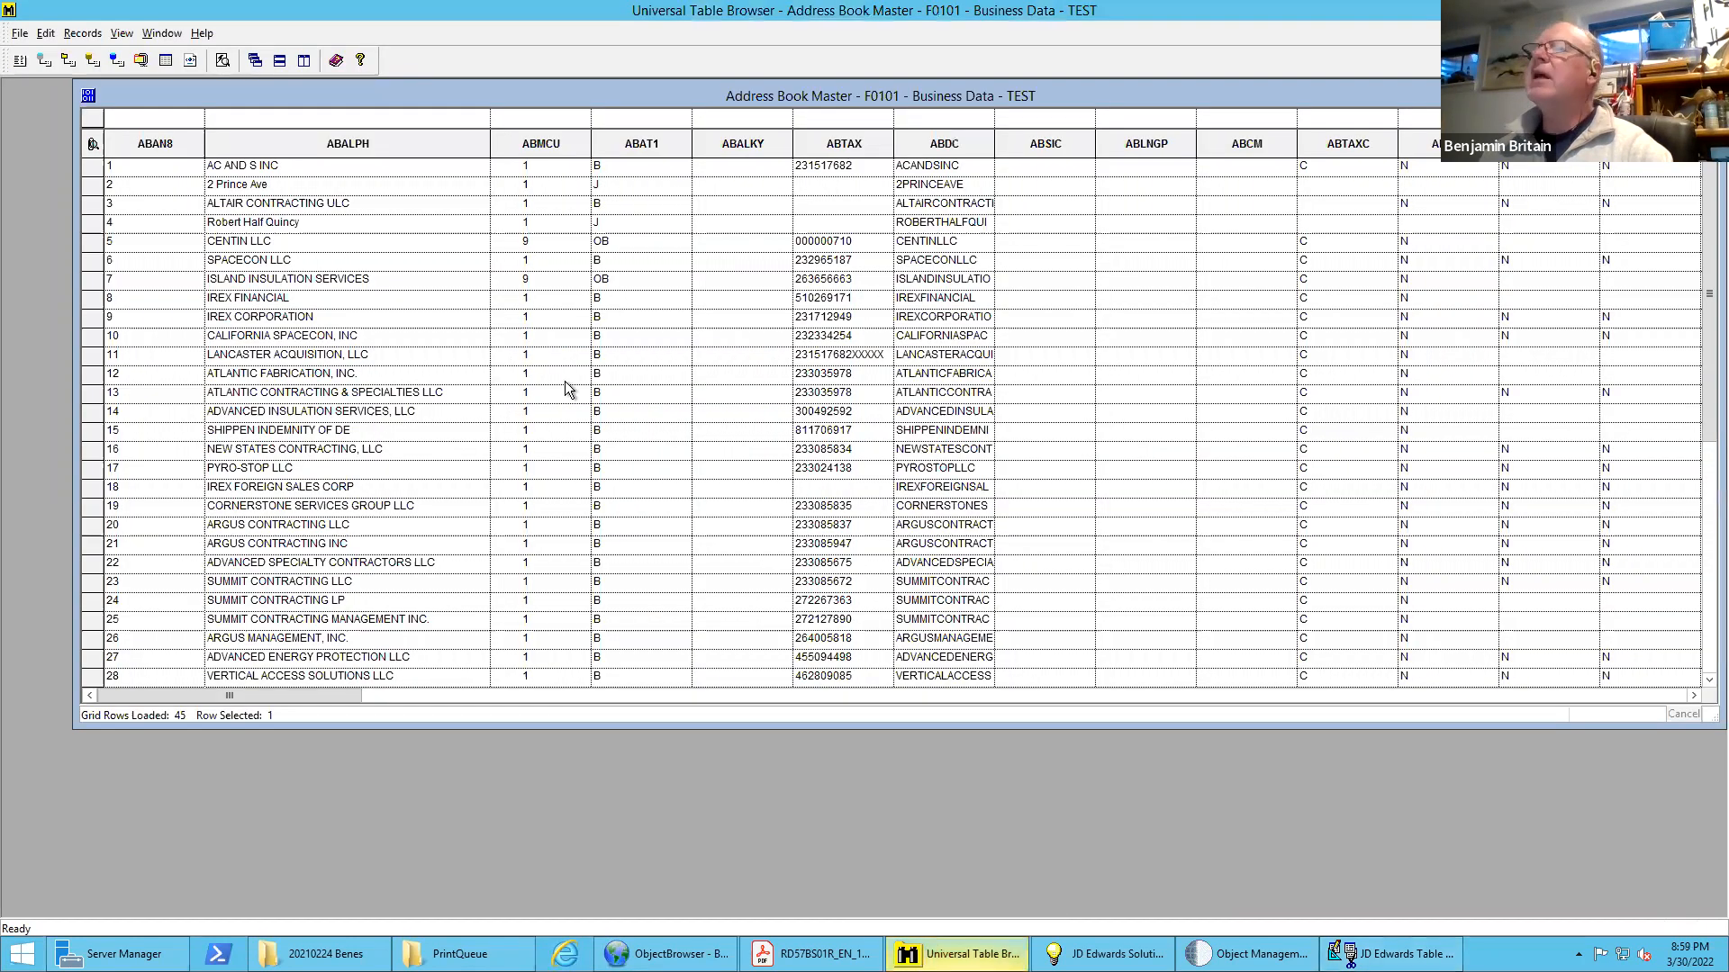
double_click(155, 144)
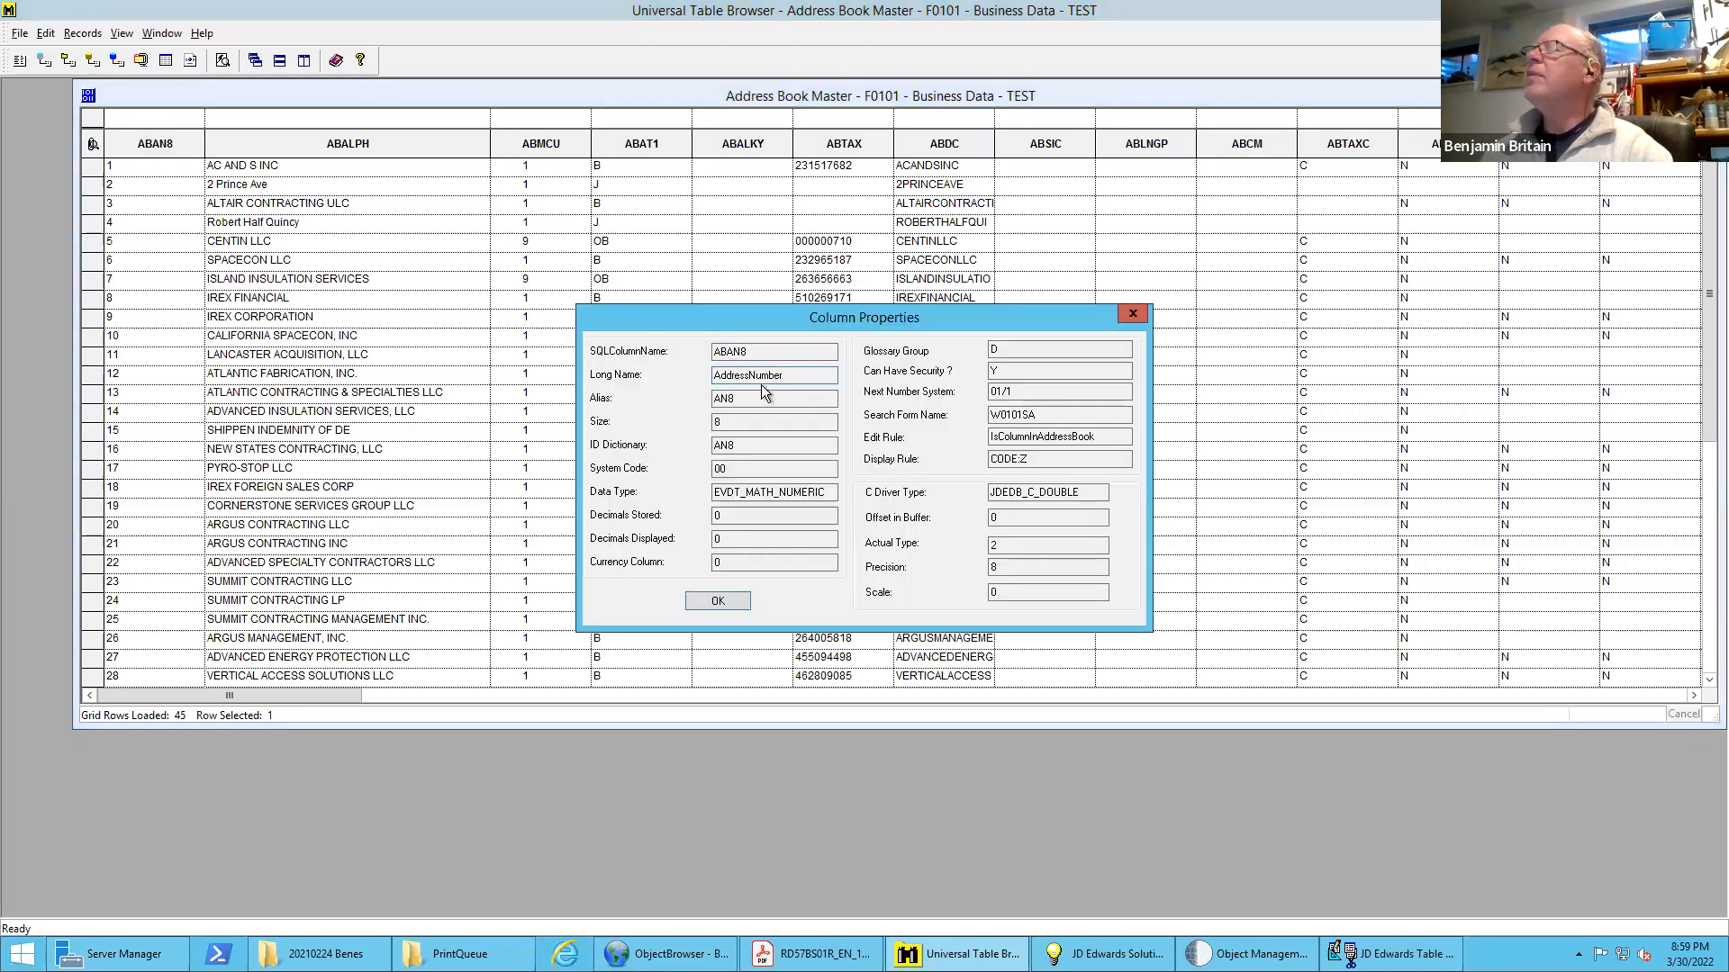
Check the size and data type in the ABAN8 column properties and close them
left_click(707, 426)
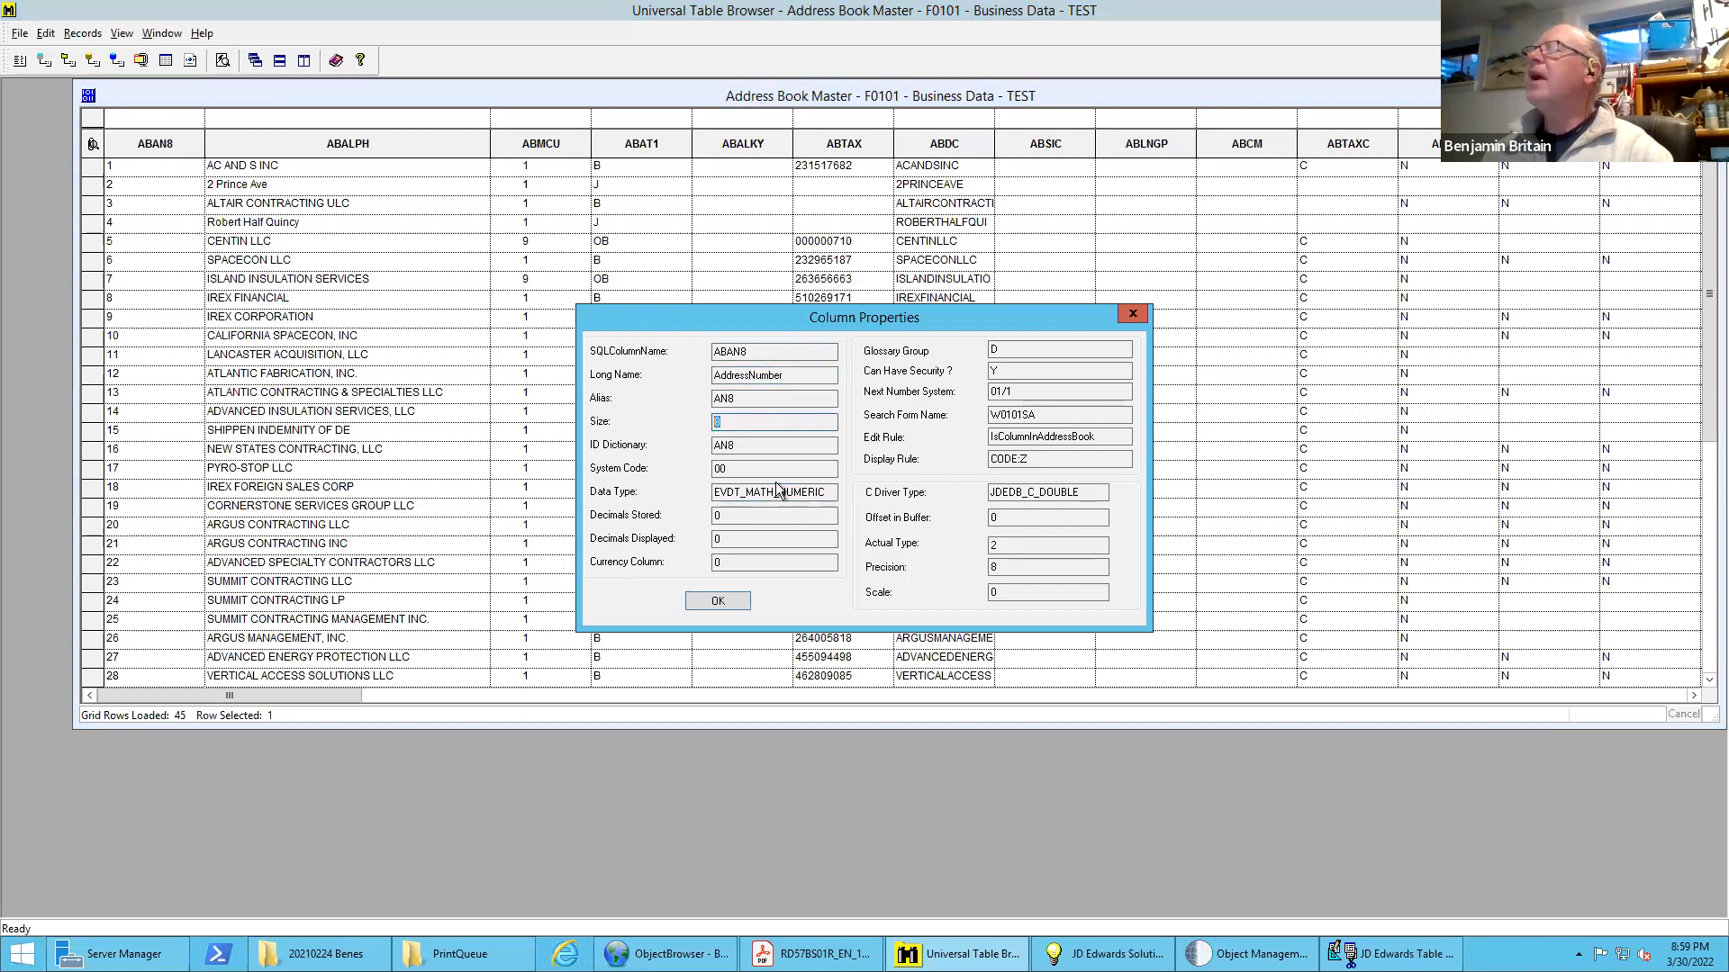
left_click_drag(829, 493, 735, 493)
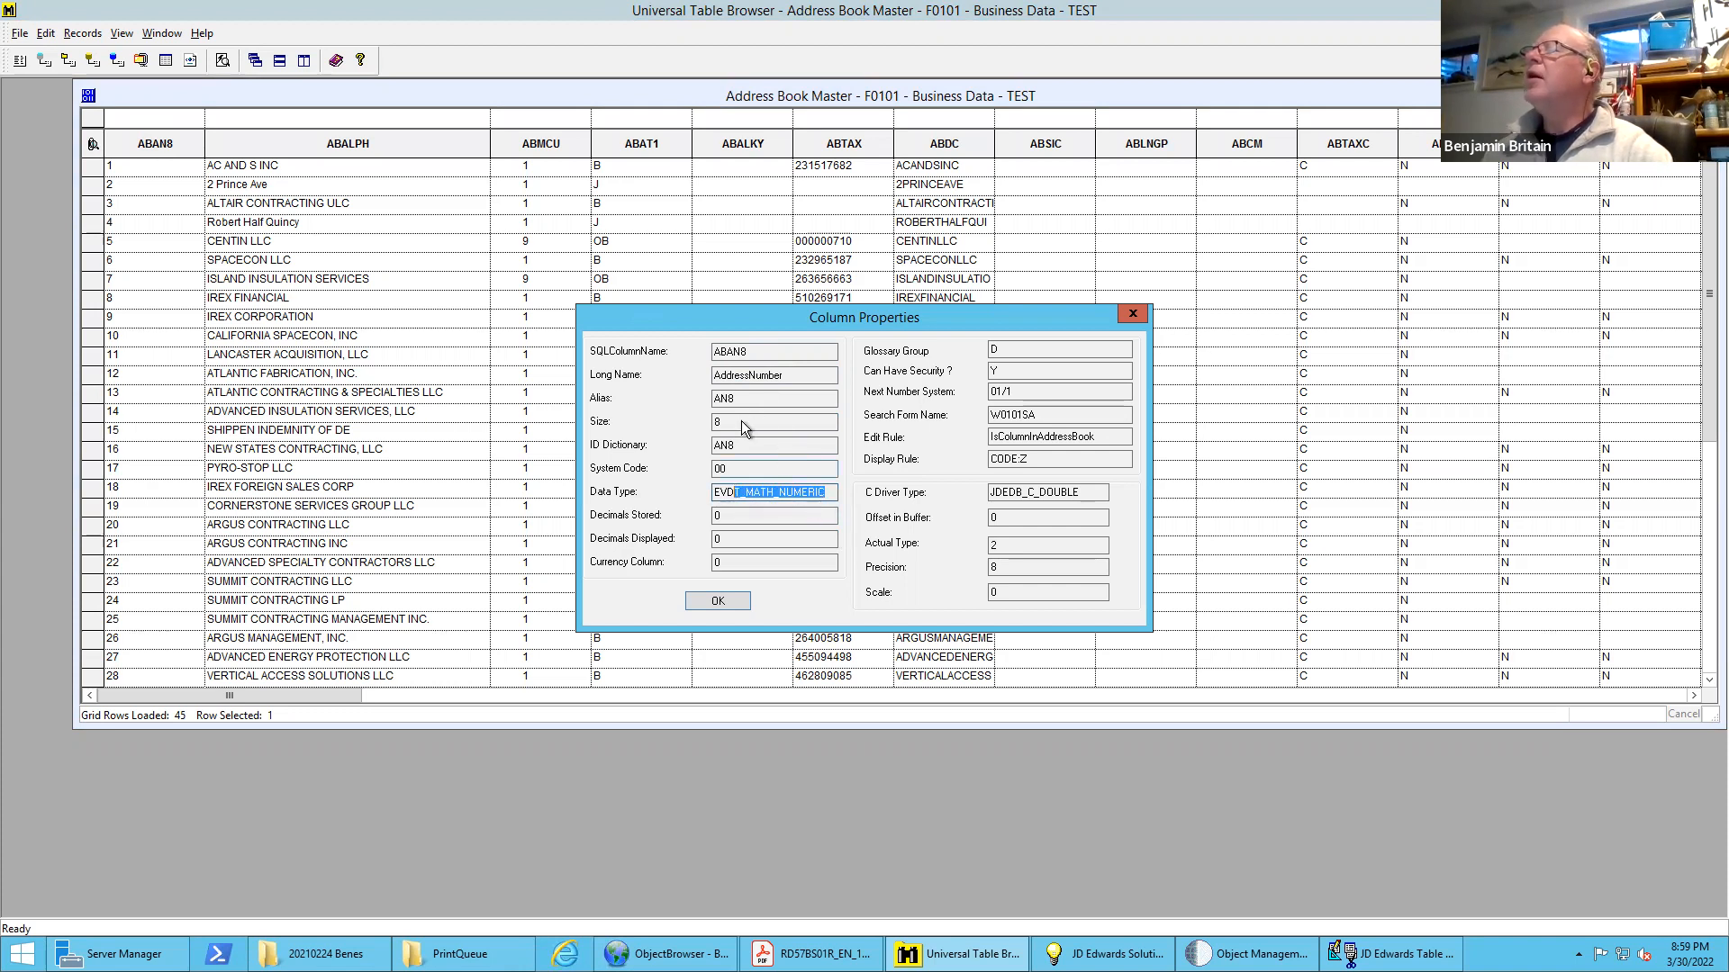
double_click(717, 421)
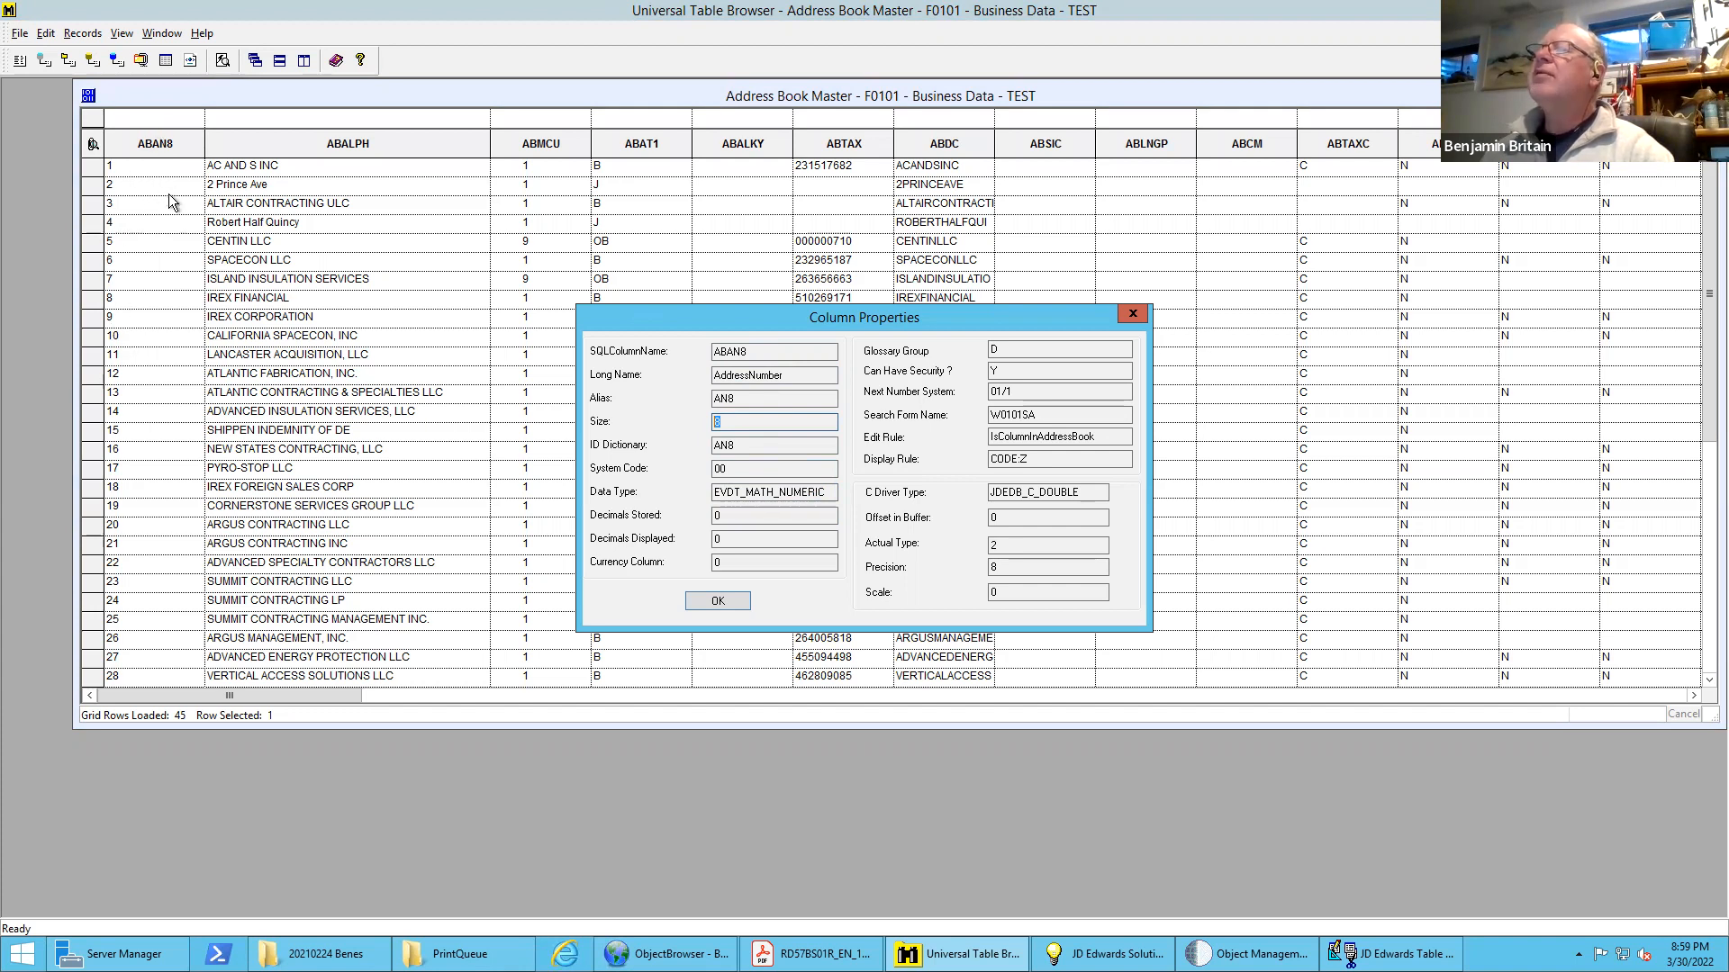
left_click(717, 601)
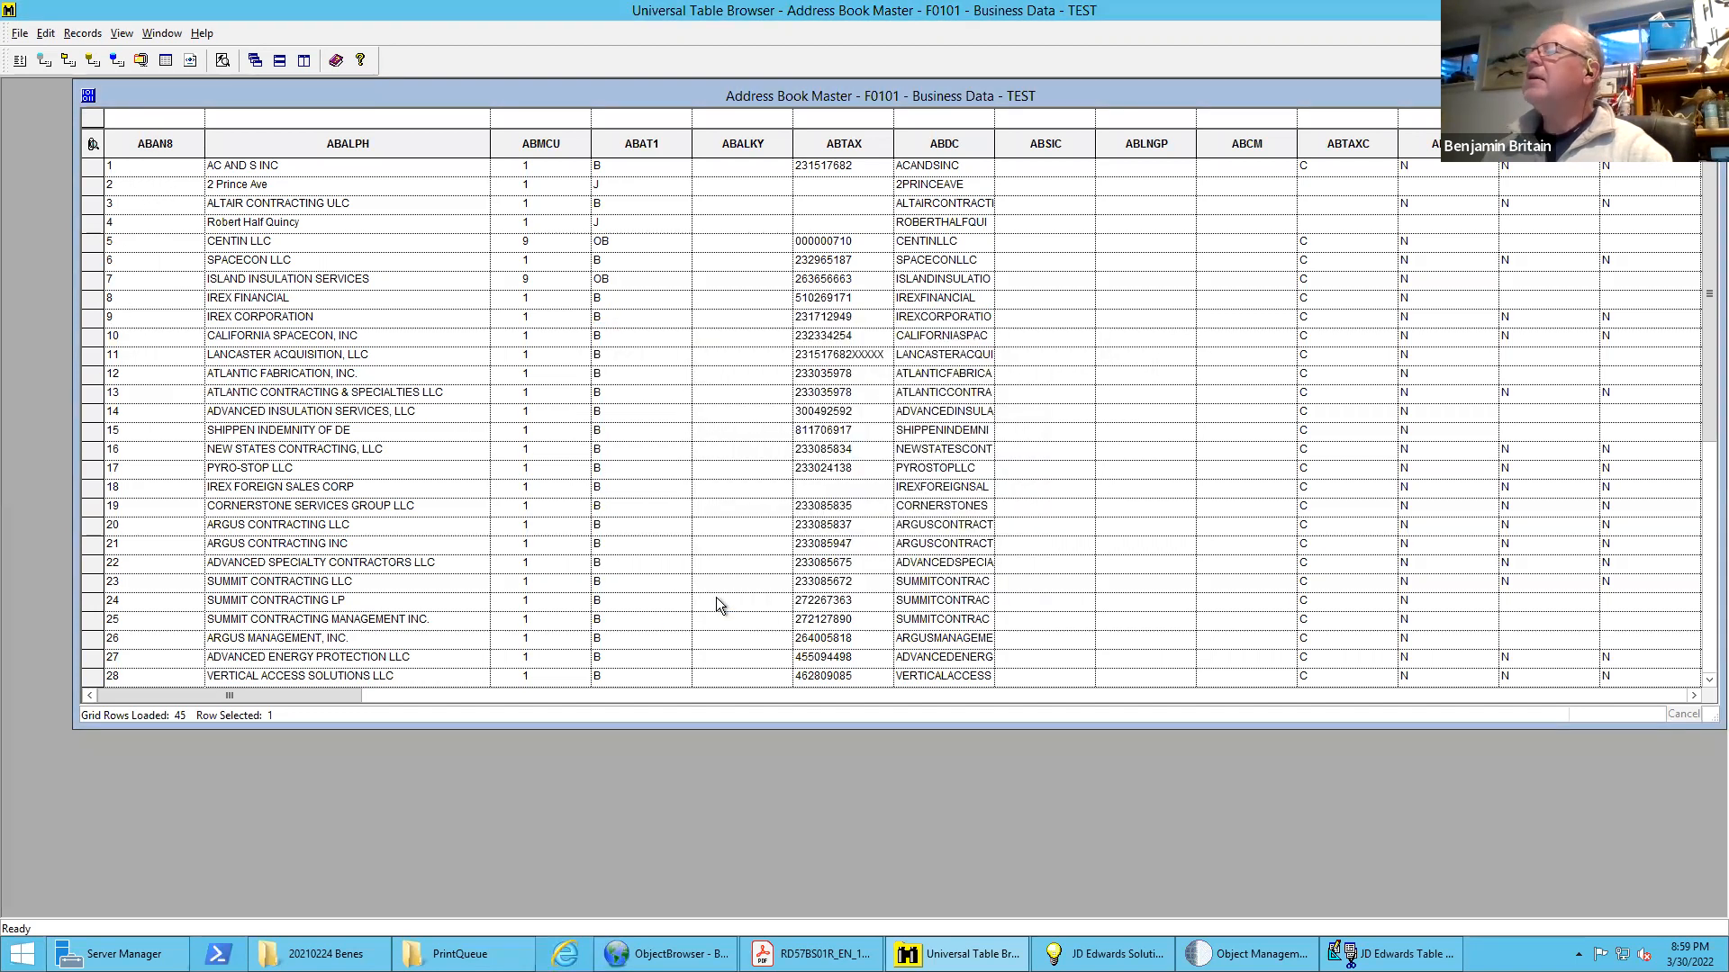
View the column properties of ABALPH, checking its size and data type, and close them
double_click(353, 143)
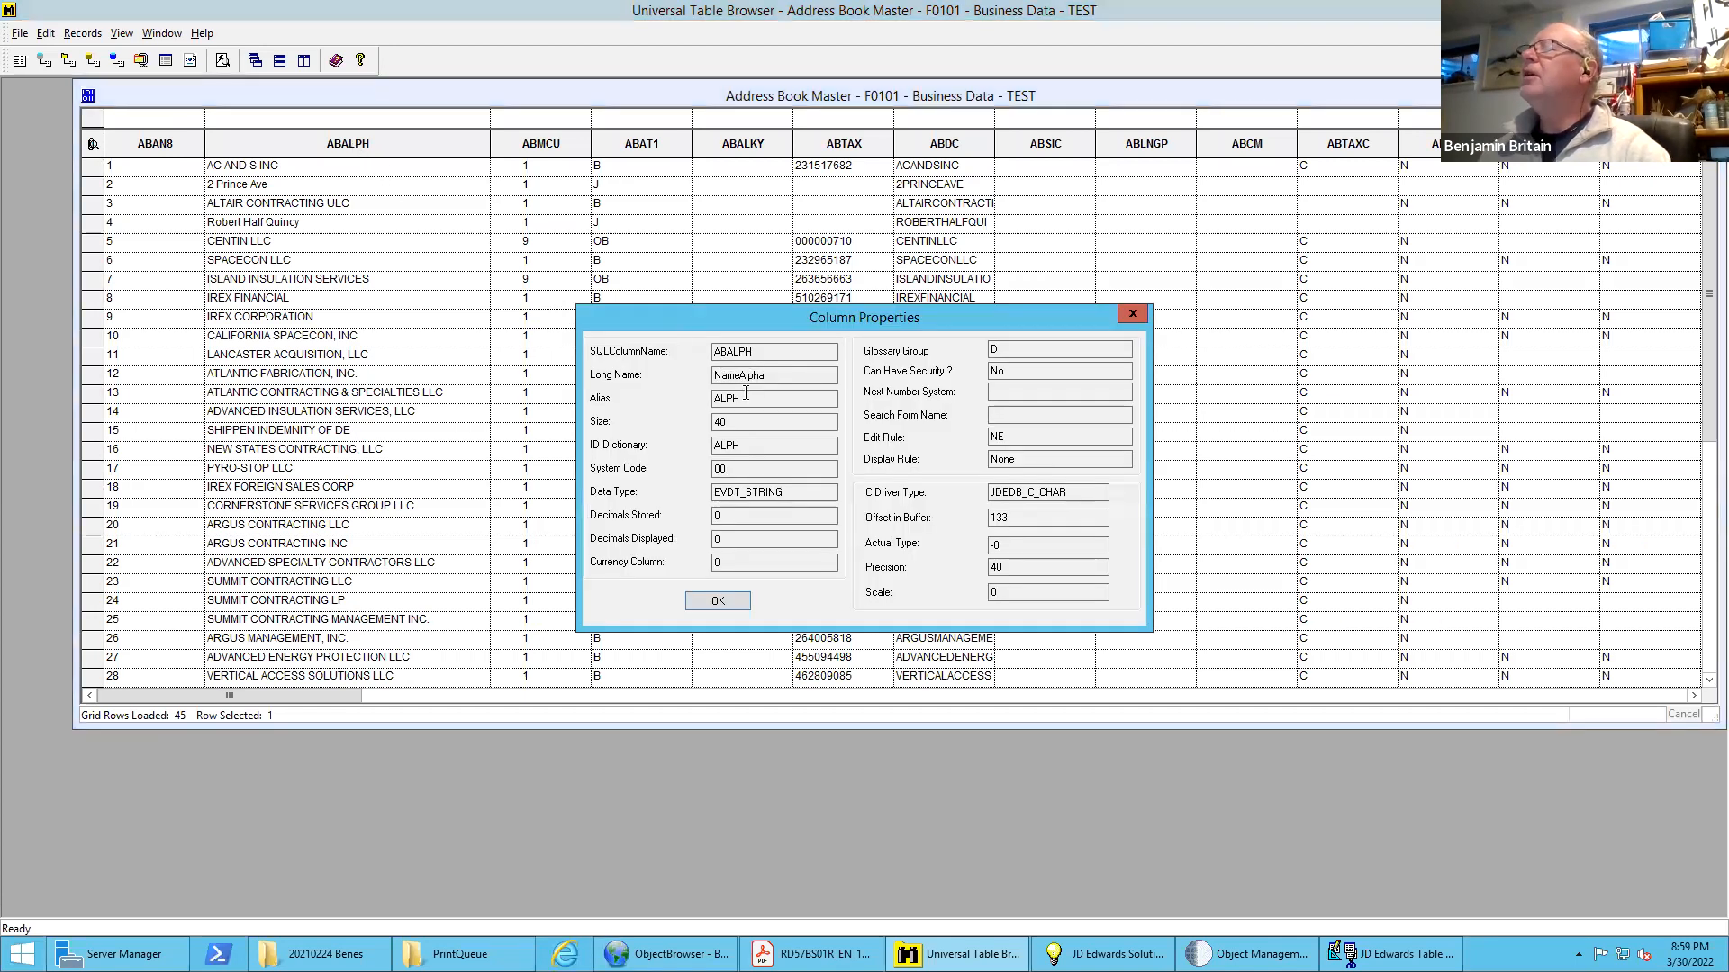
double_click(739, 426)
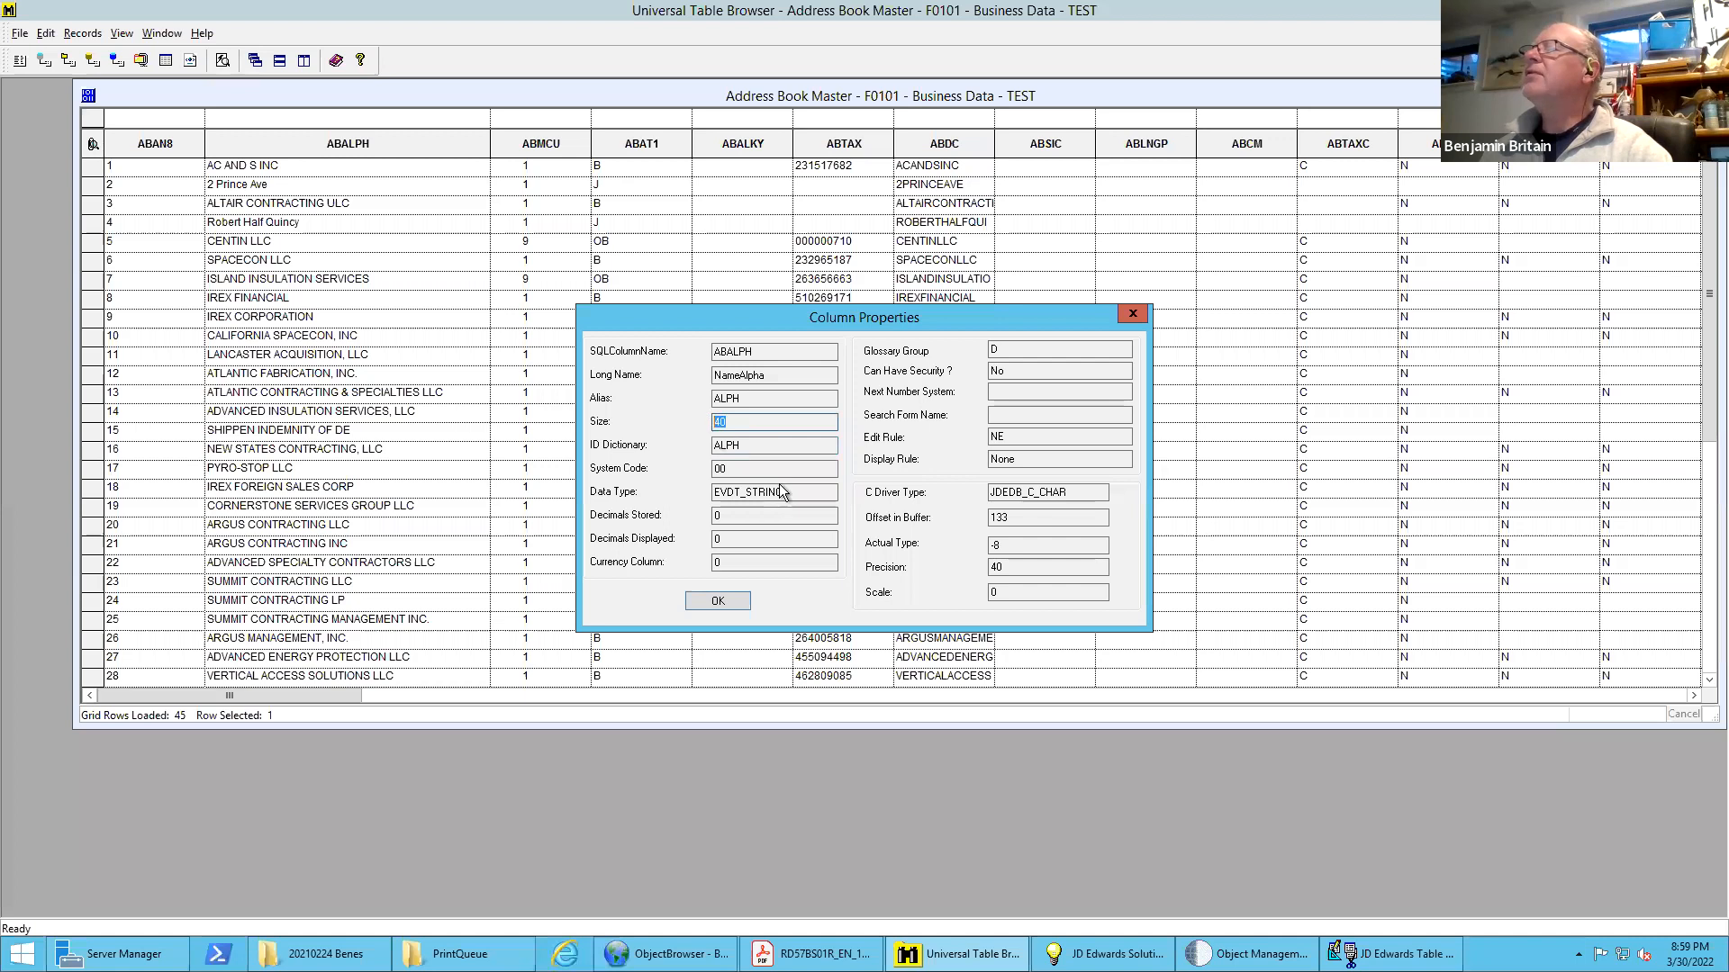
left_click_drag(807, 494, 721, 501)
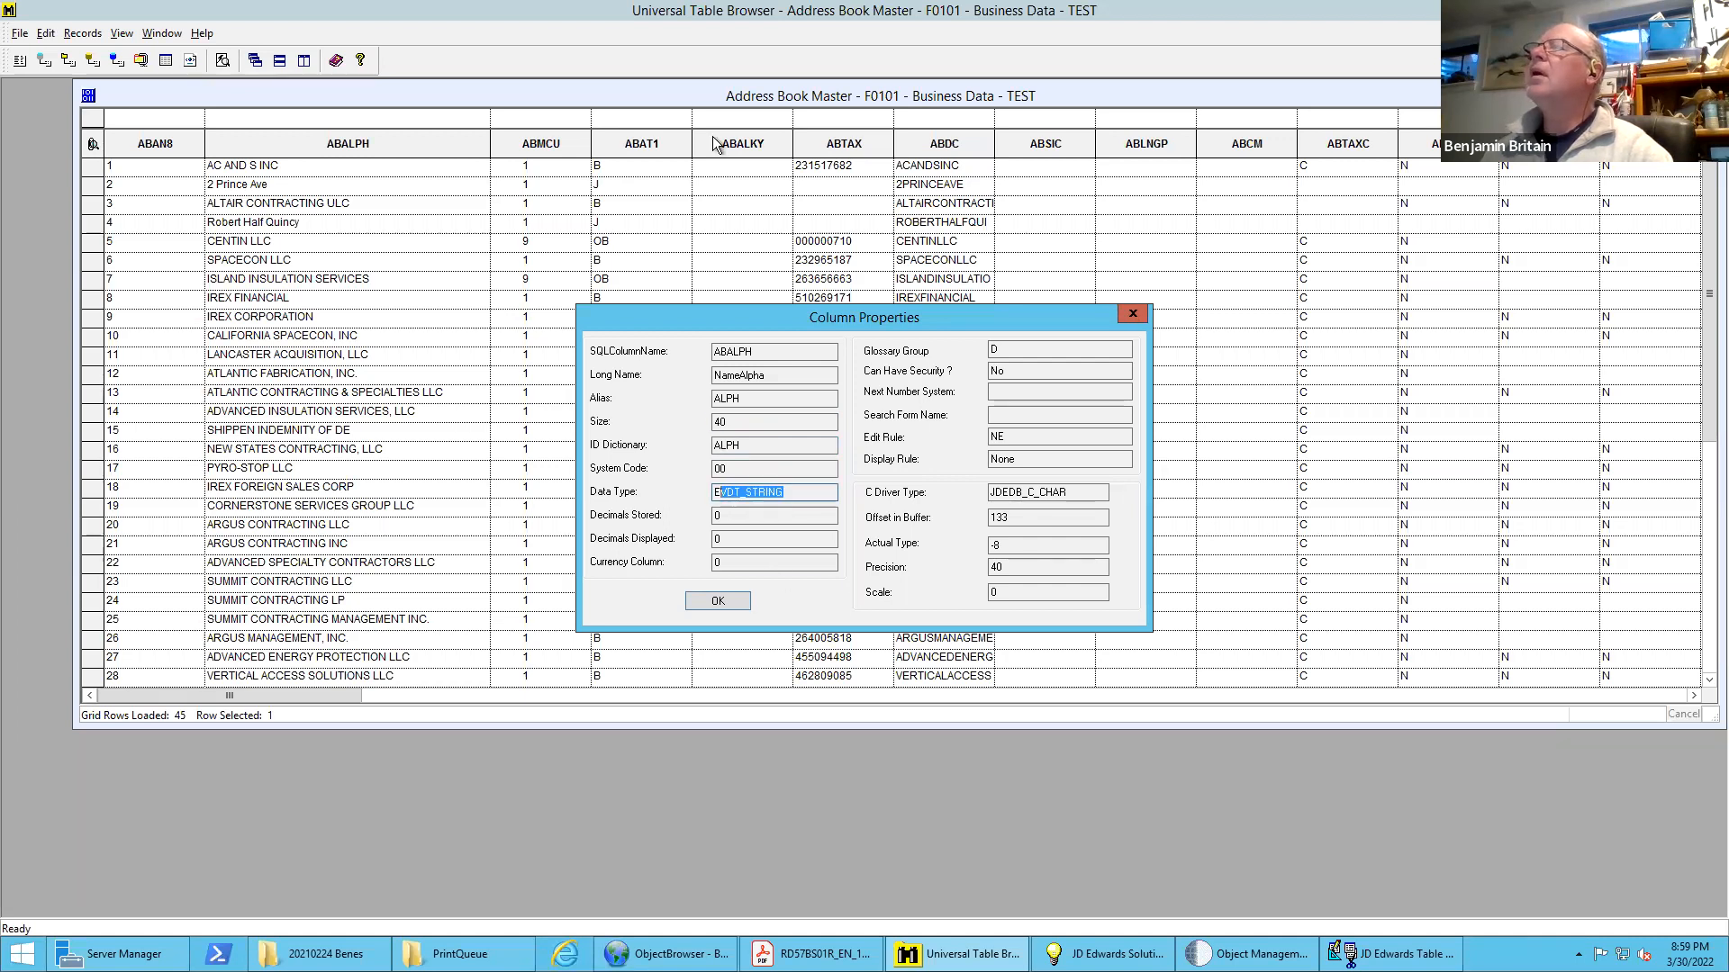
left_click(1131, 312)
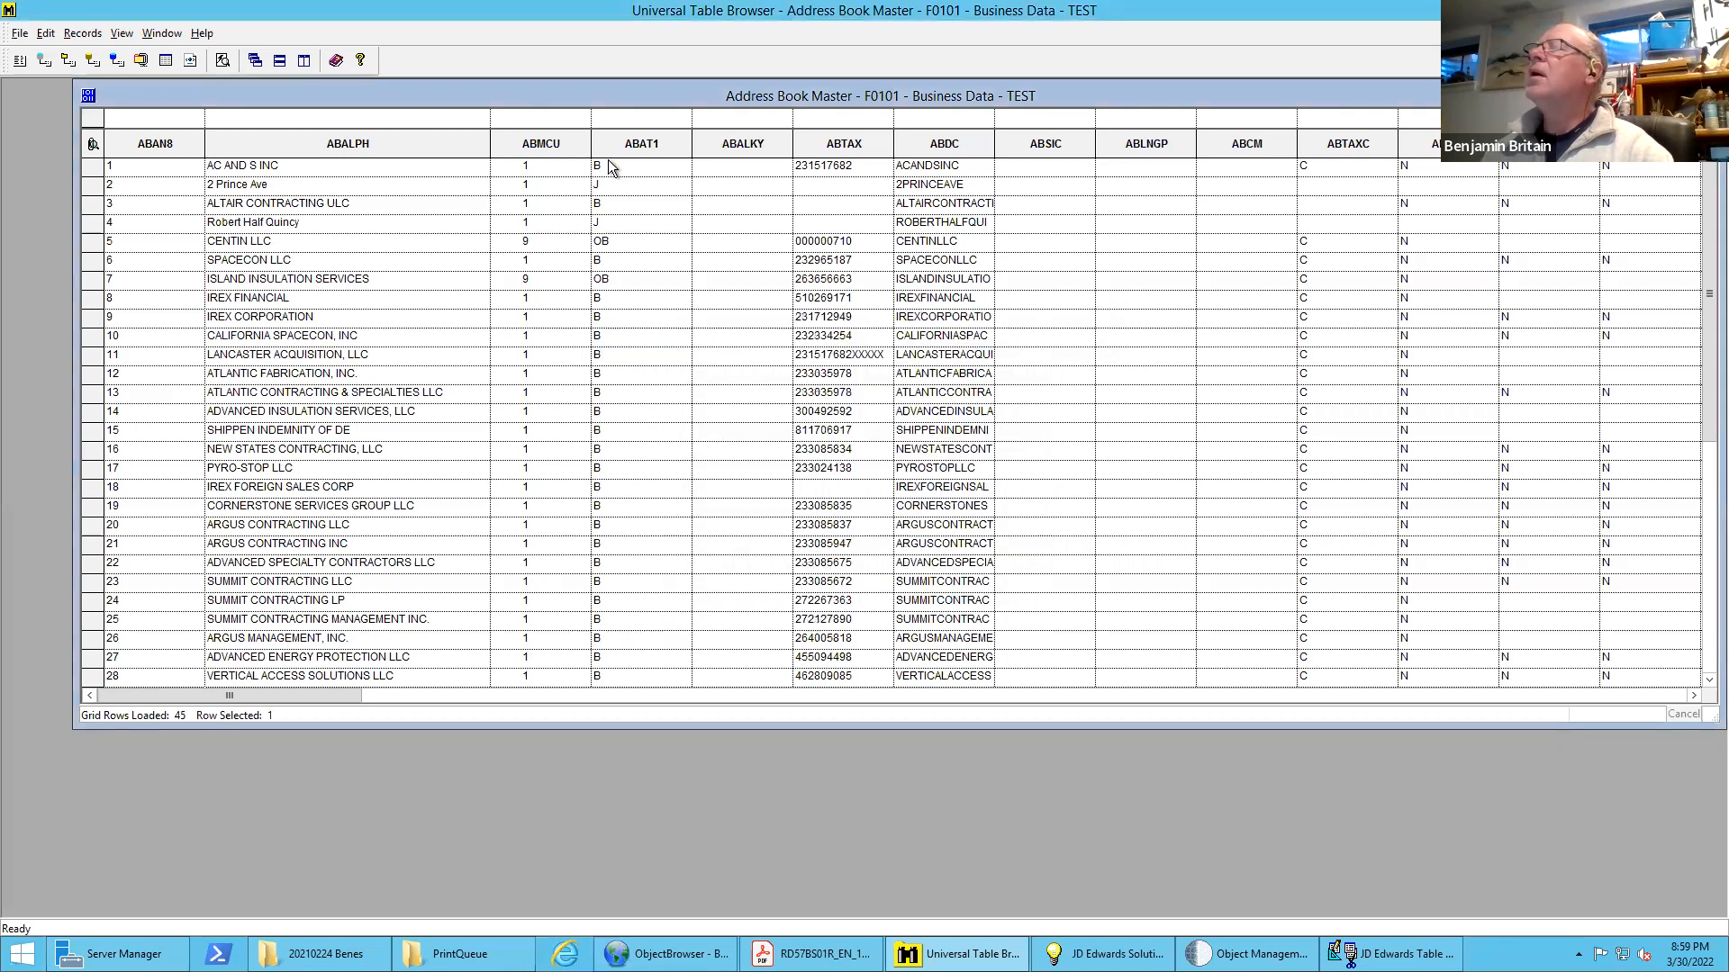
View the column properties of ABMCU and ABAT1 in turn to check their sizes and data types
double_click(528, 148)
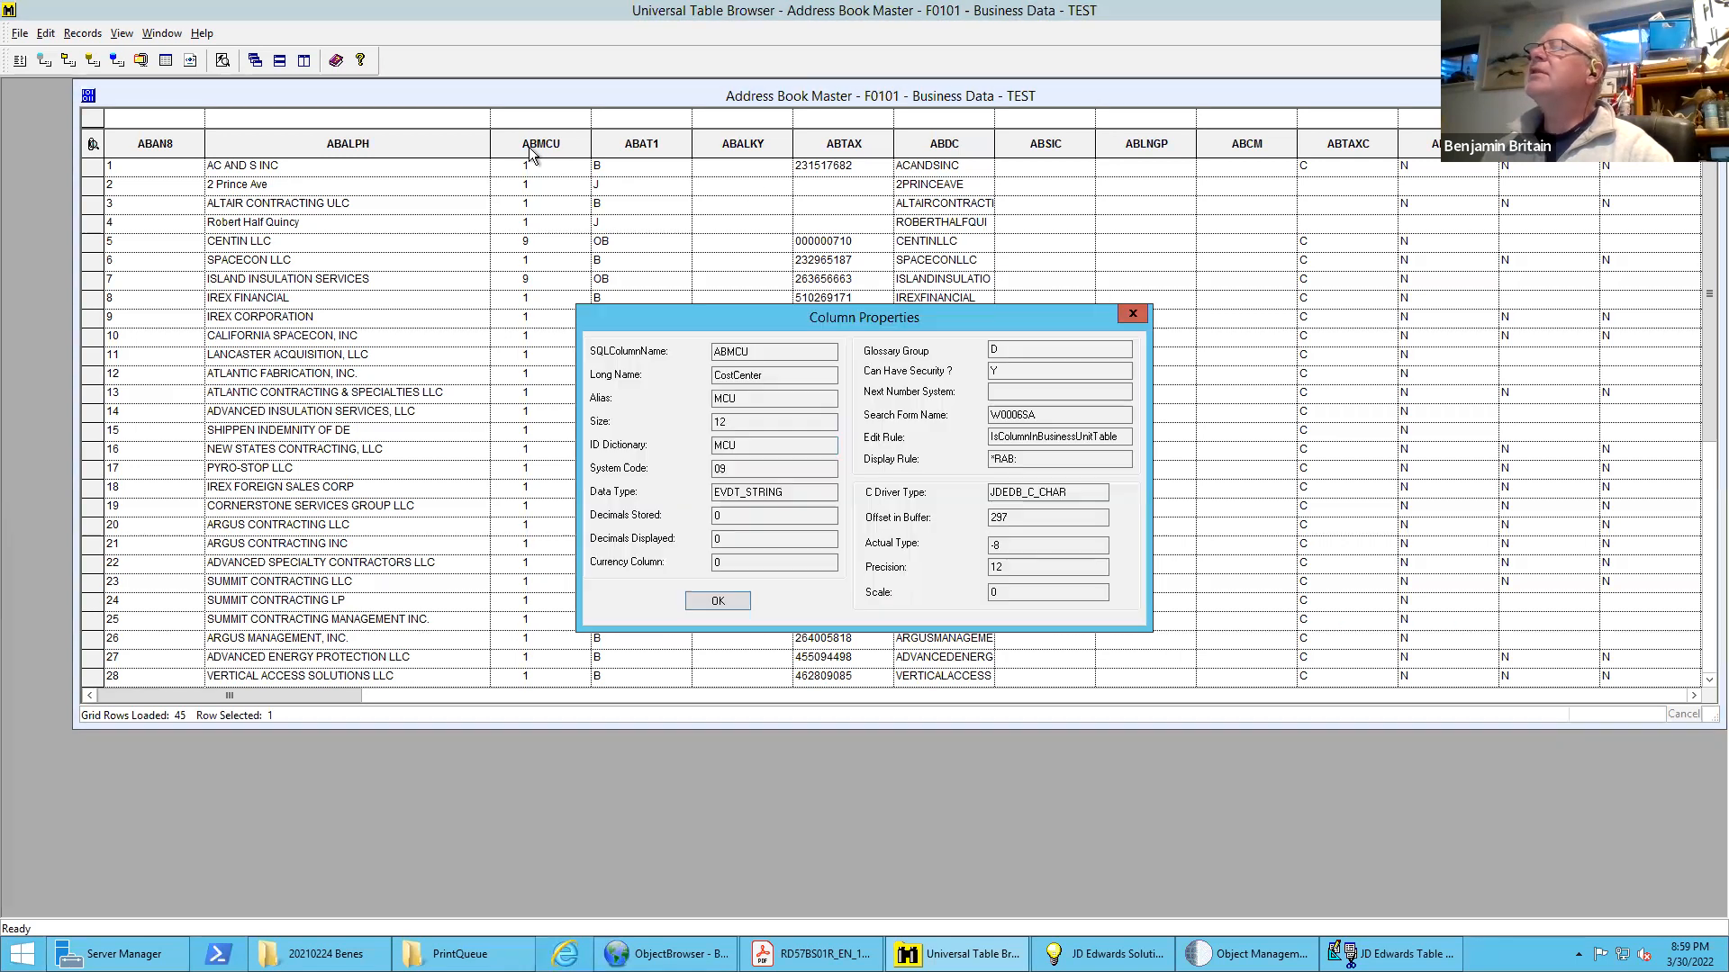
left_click(1131, 312)
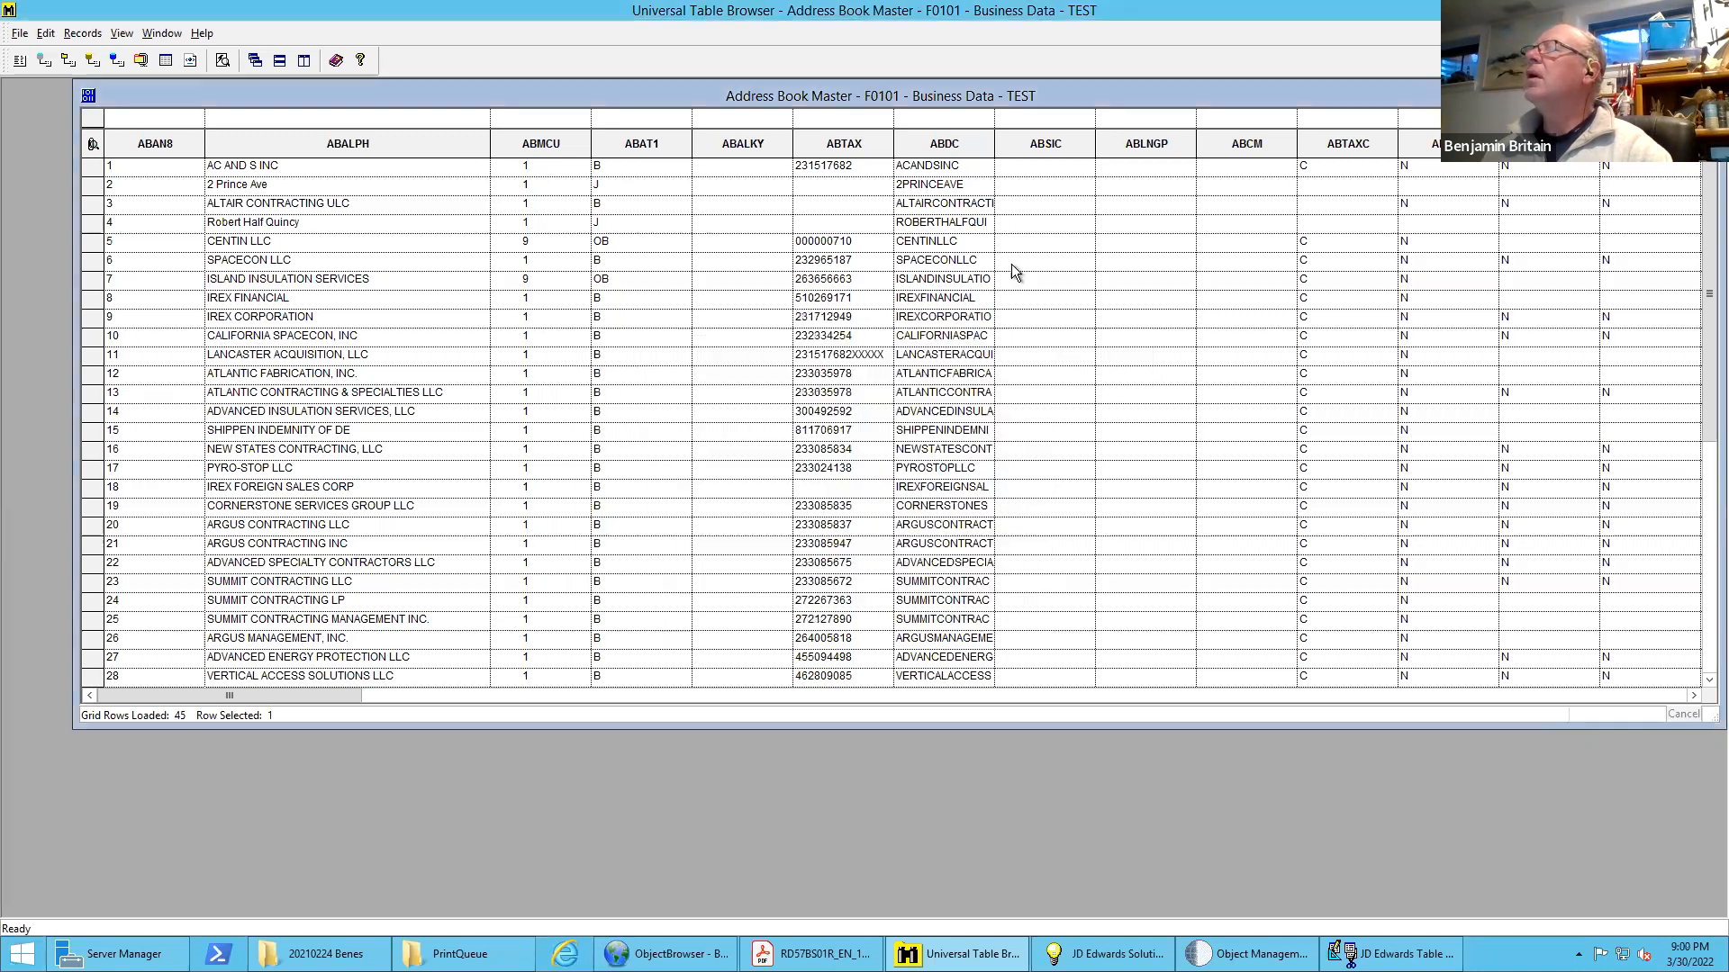
double_click(635, 144)
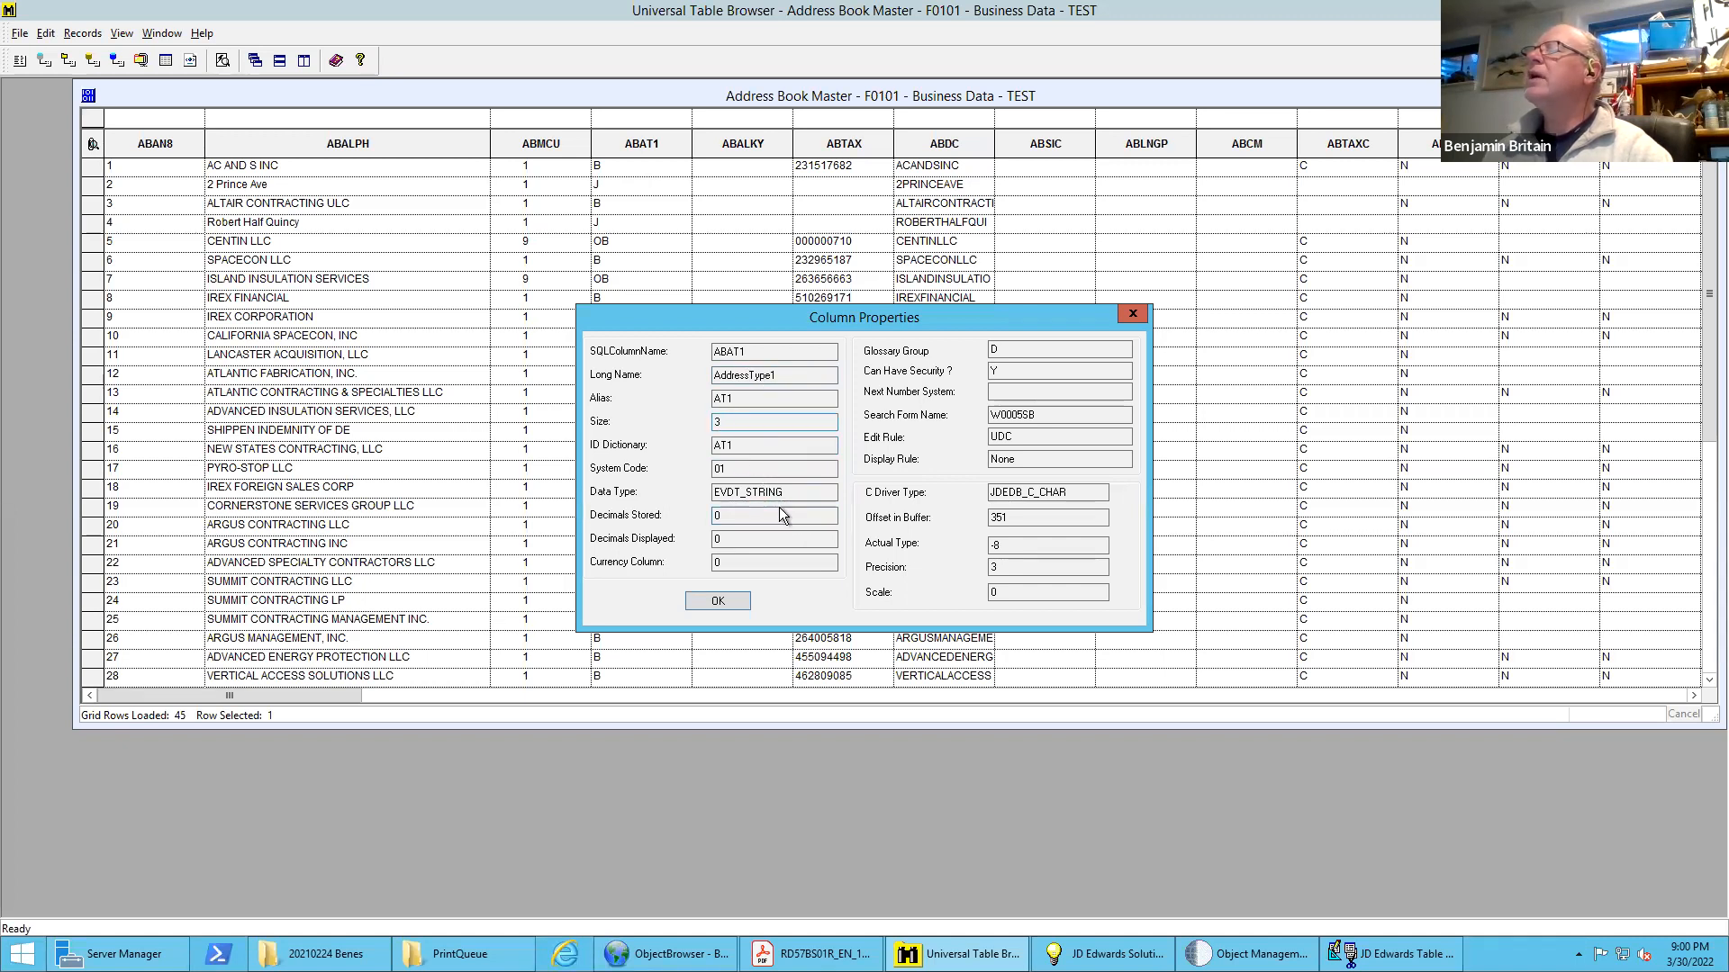
left_click(721, 602)
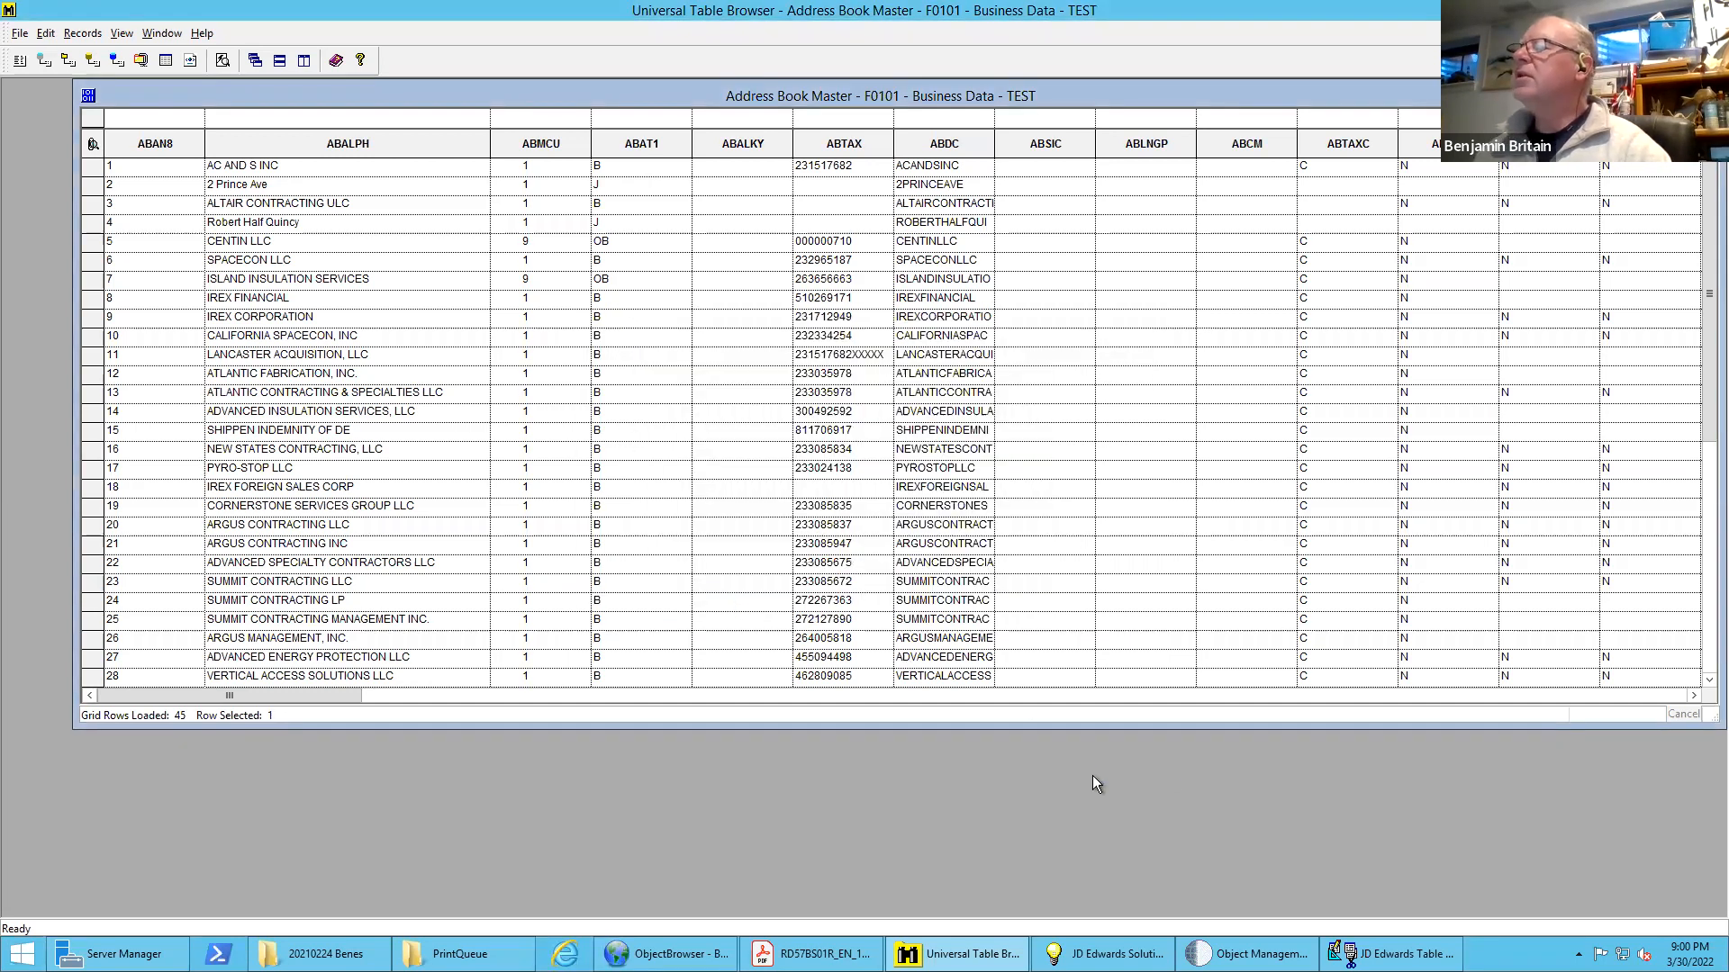
Switch back to JD Edwards Table Conversion and add a String column named "Name" with length 40 to the TextLine1 format
left_click(1392, 953)
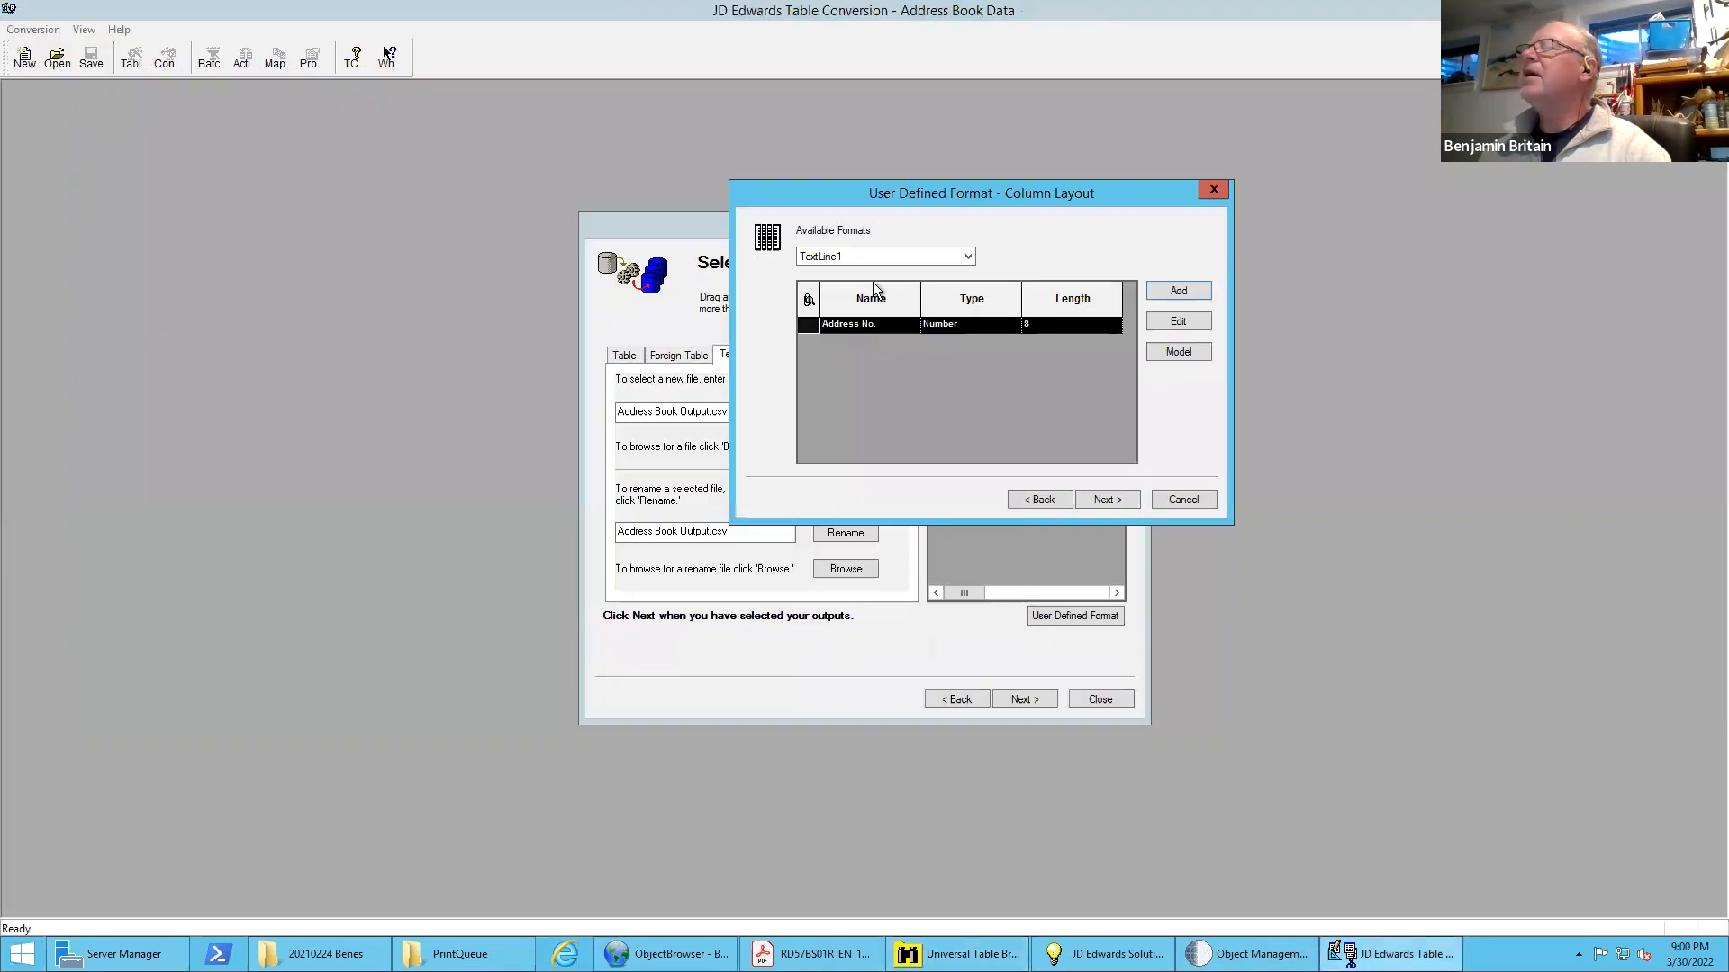
left_click(1180, 290)
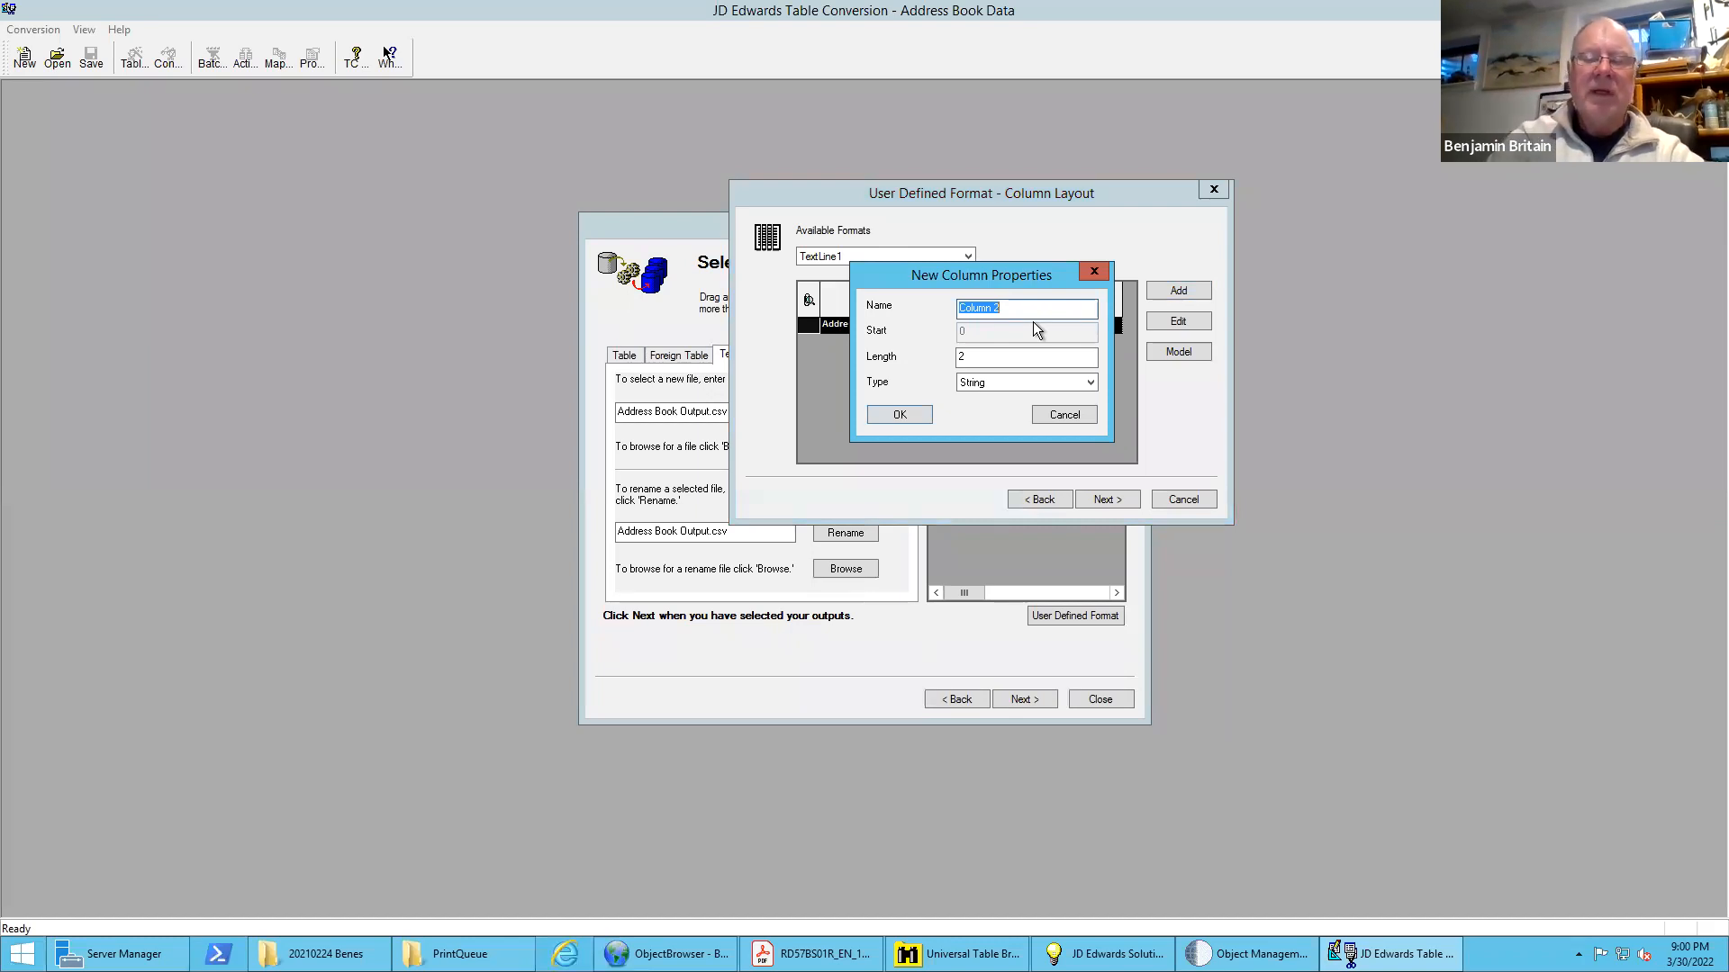
type("Name")
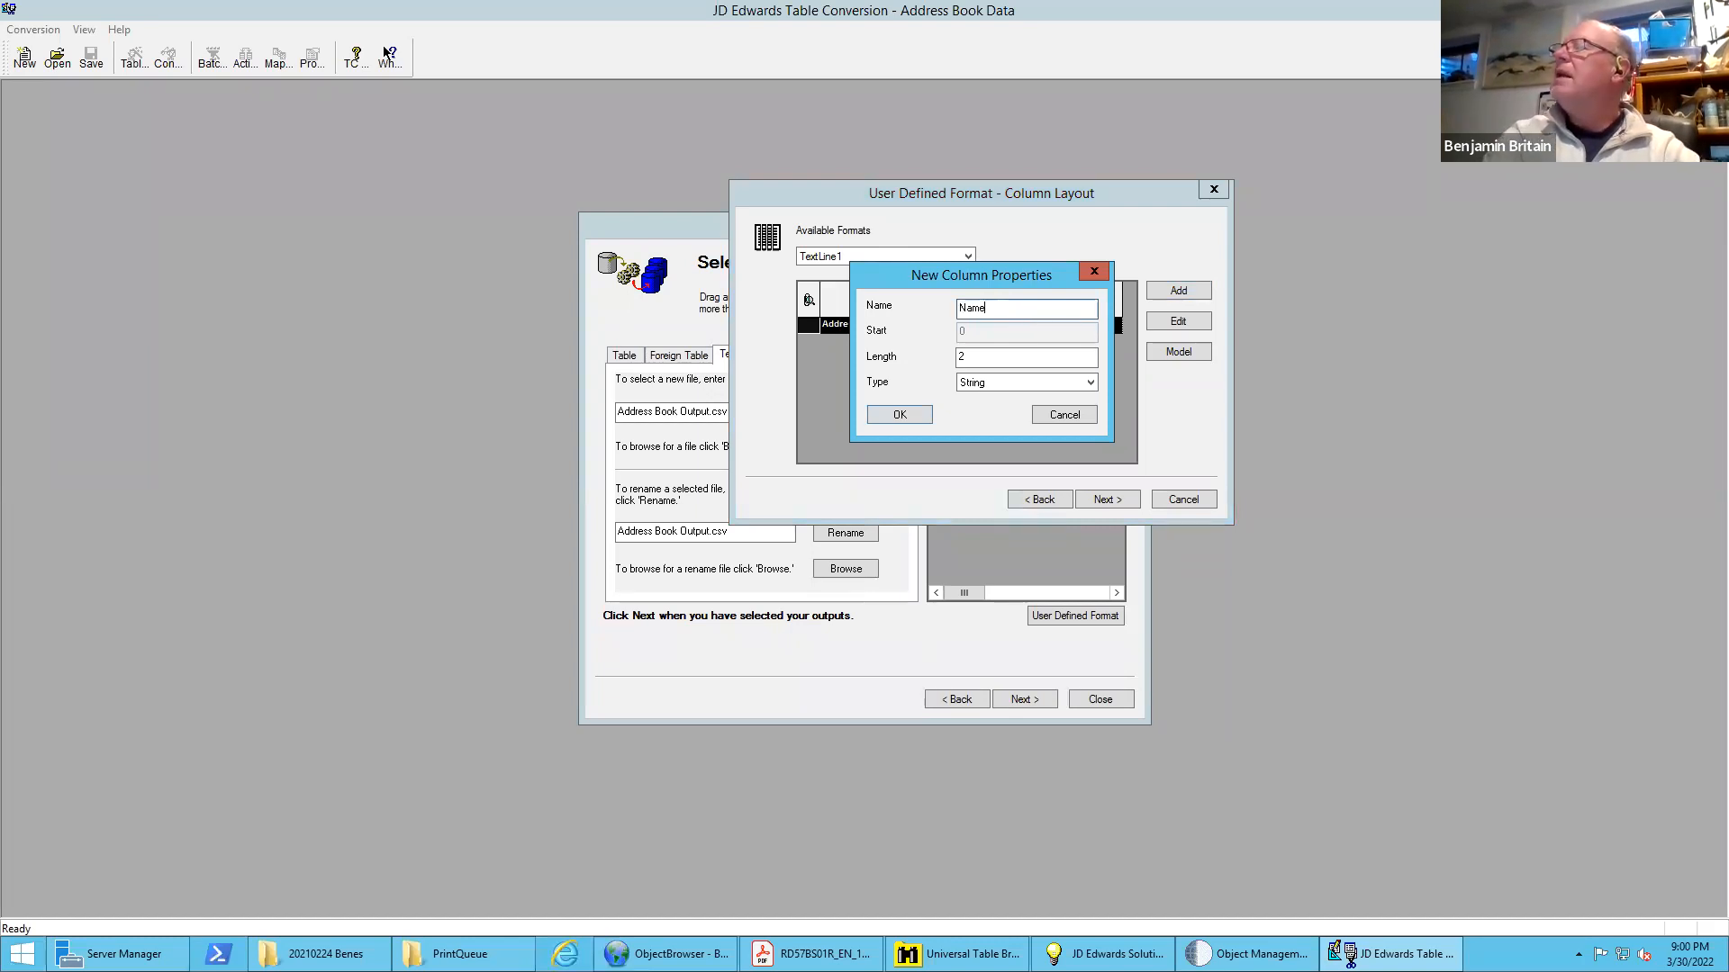
key("Tab")
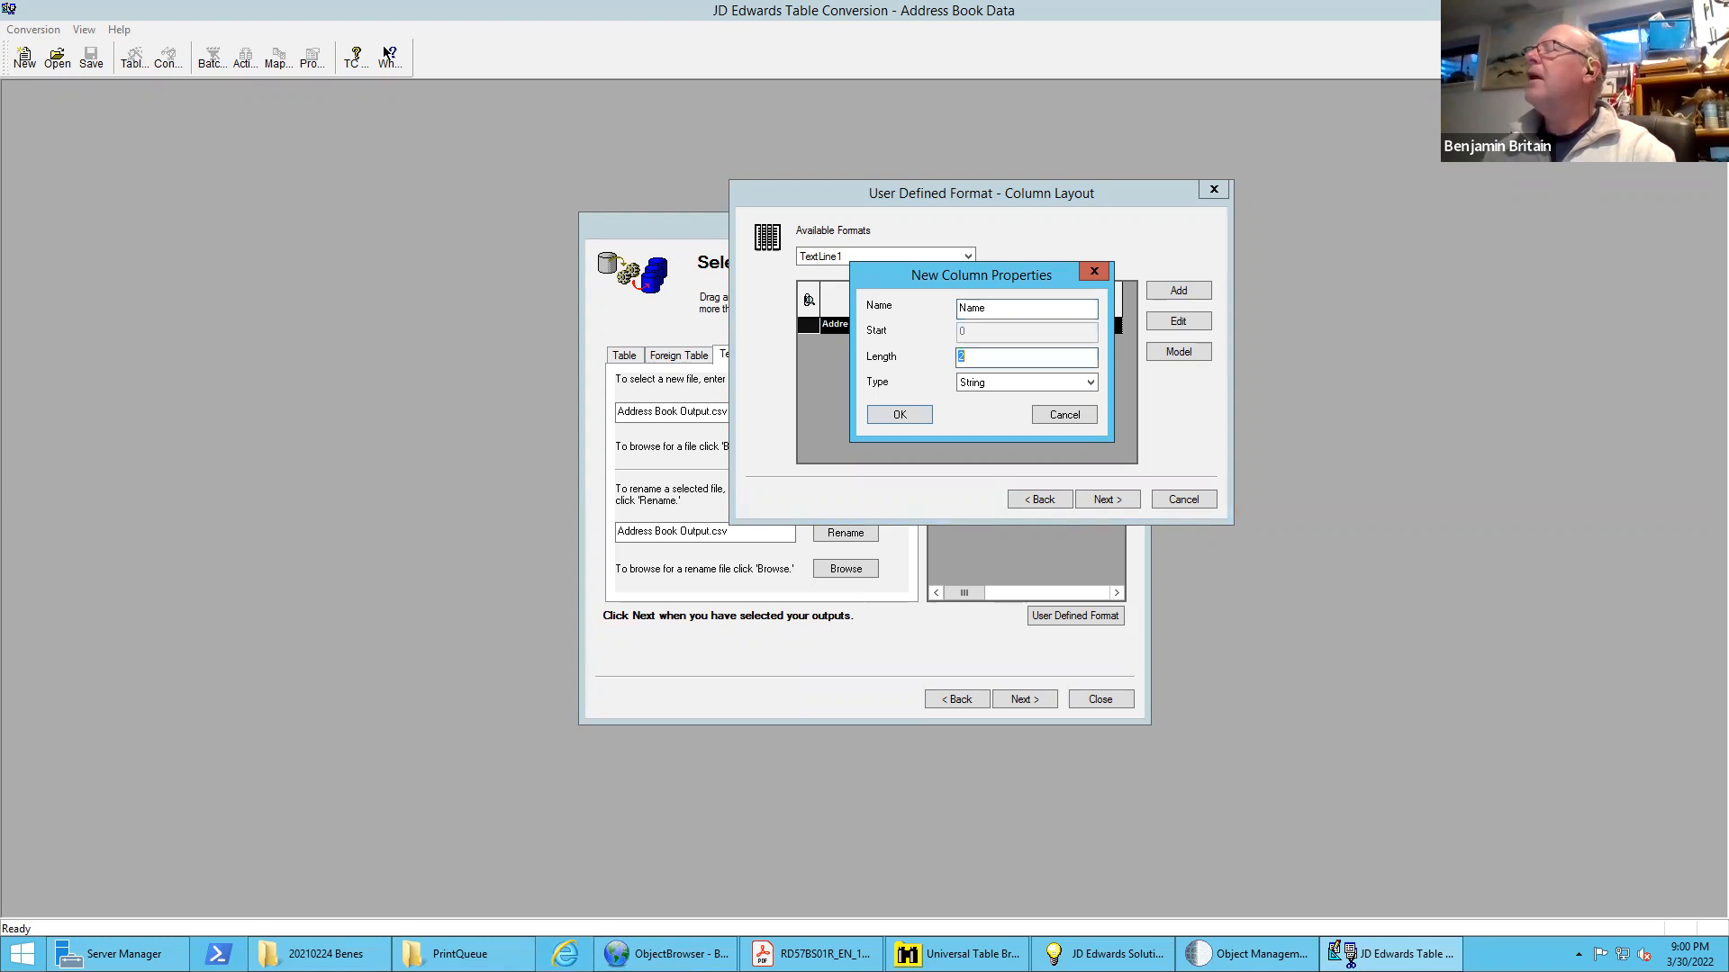
type("40")
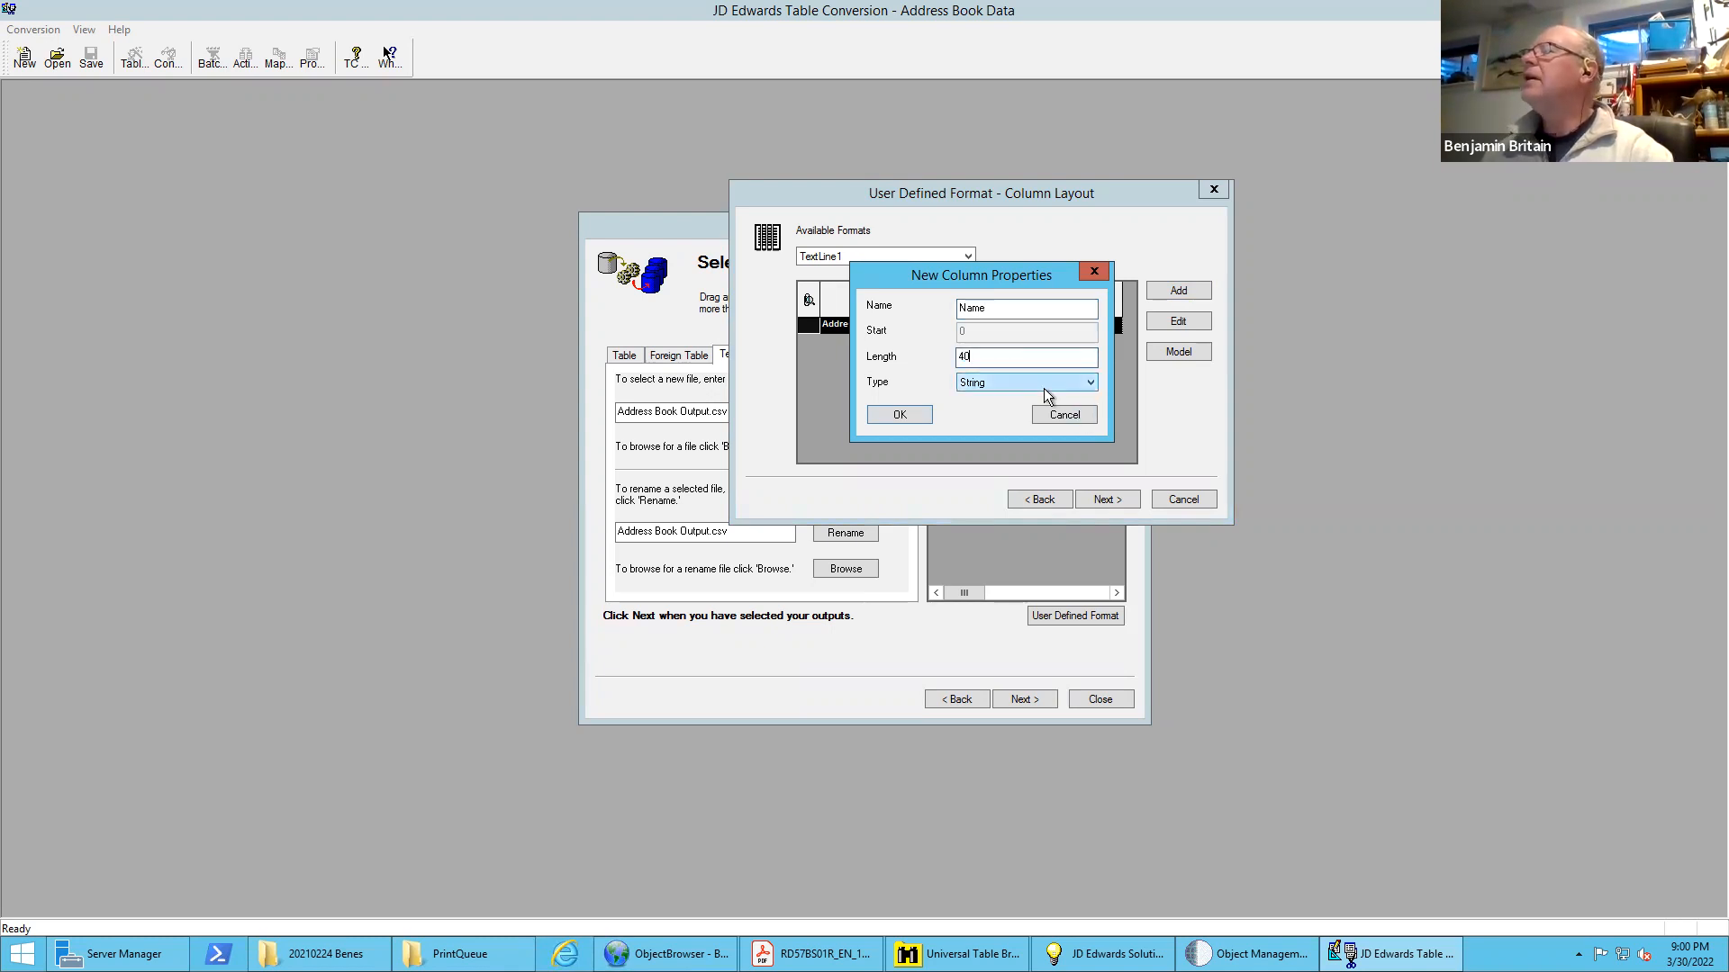
left_click(904, 414)
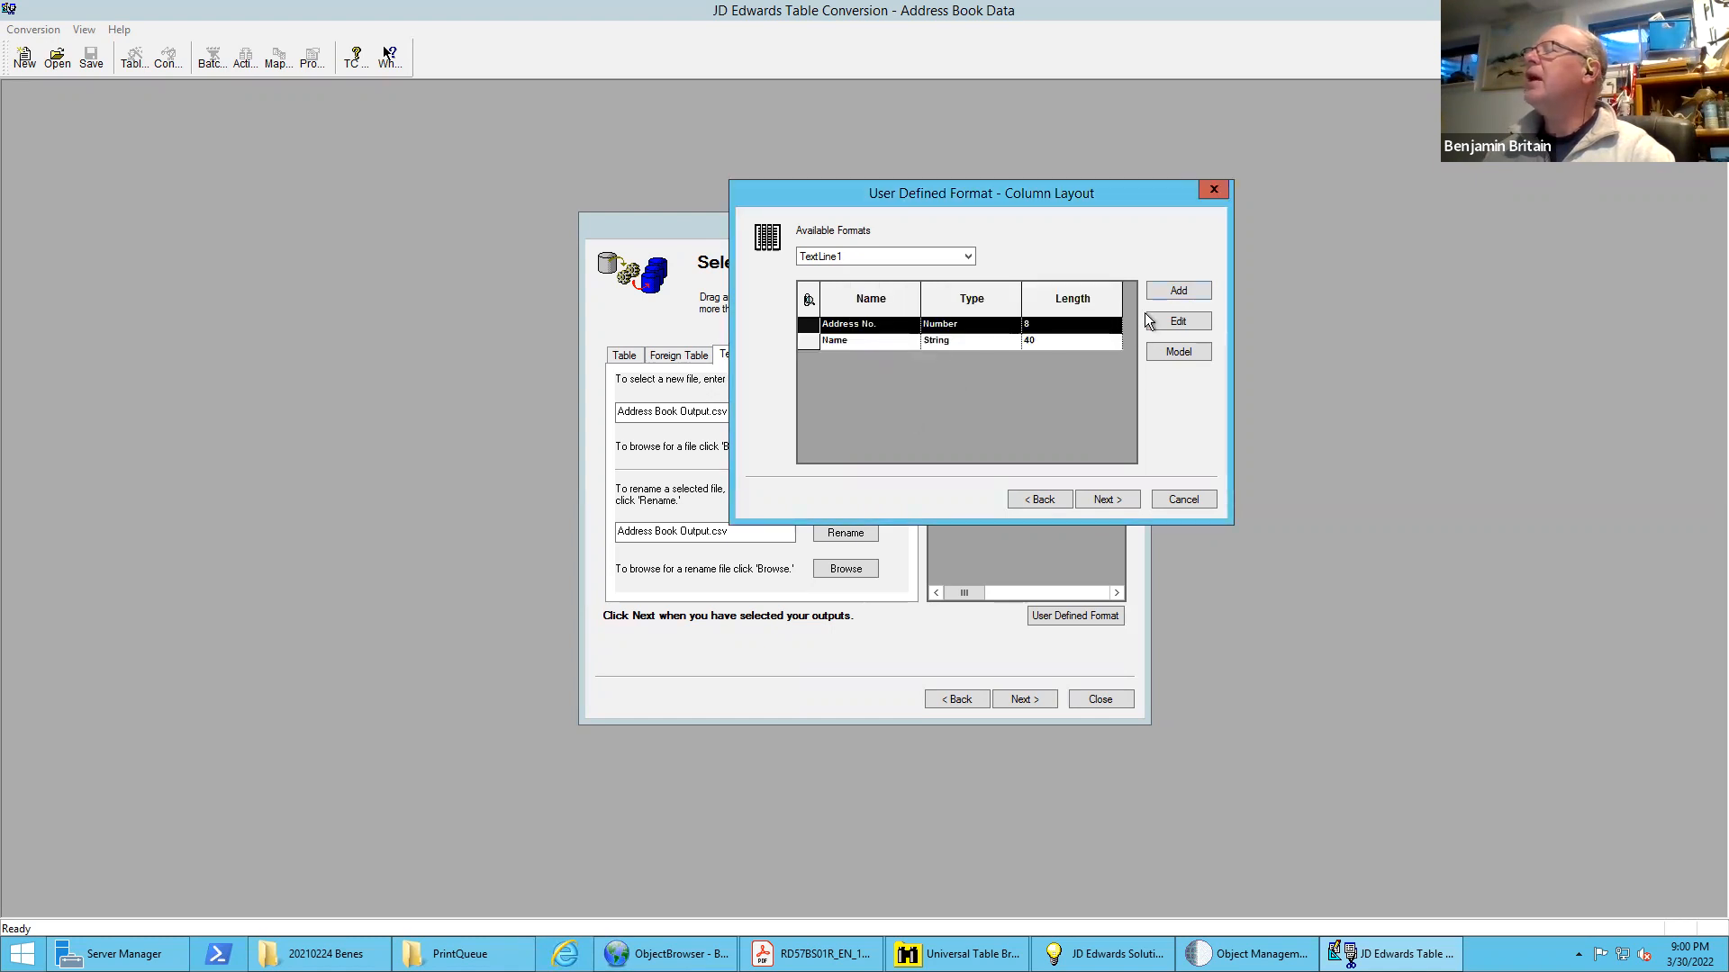
Add a String column named "Business Unit" with length 12 to the TextLine1 format
left_click(1179, 290)
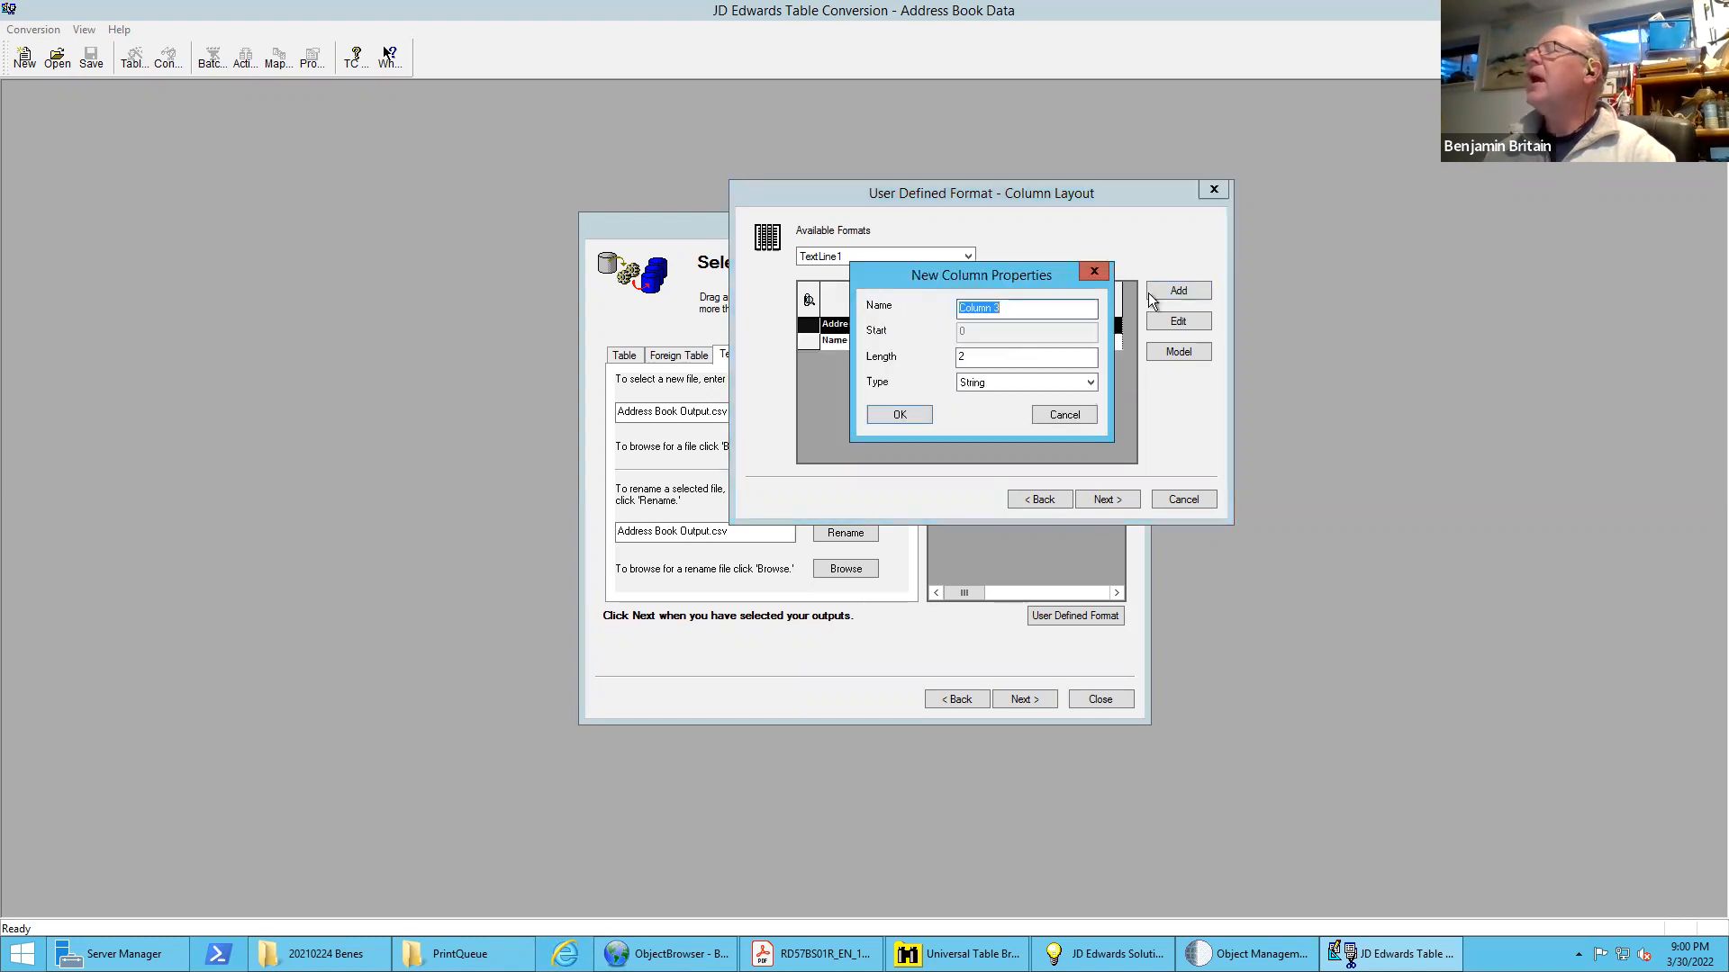
left_click_drag(1016, 308, 914, 300)
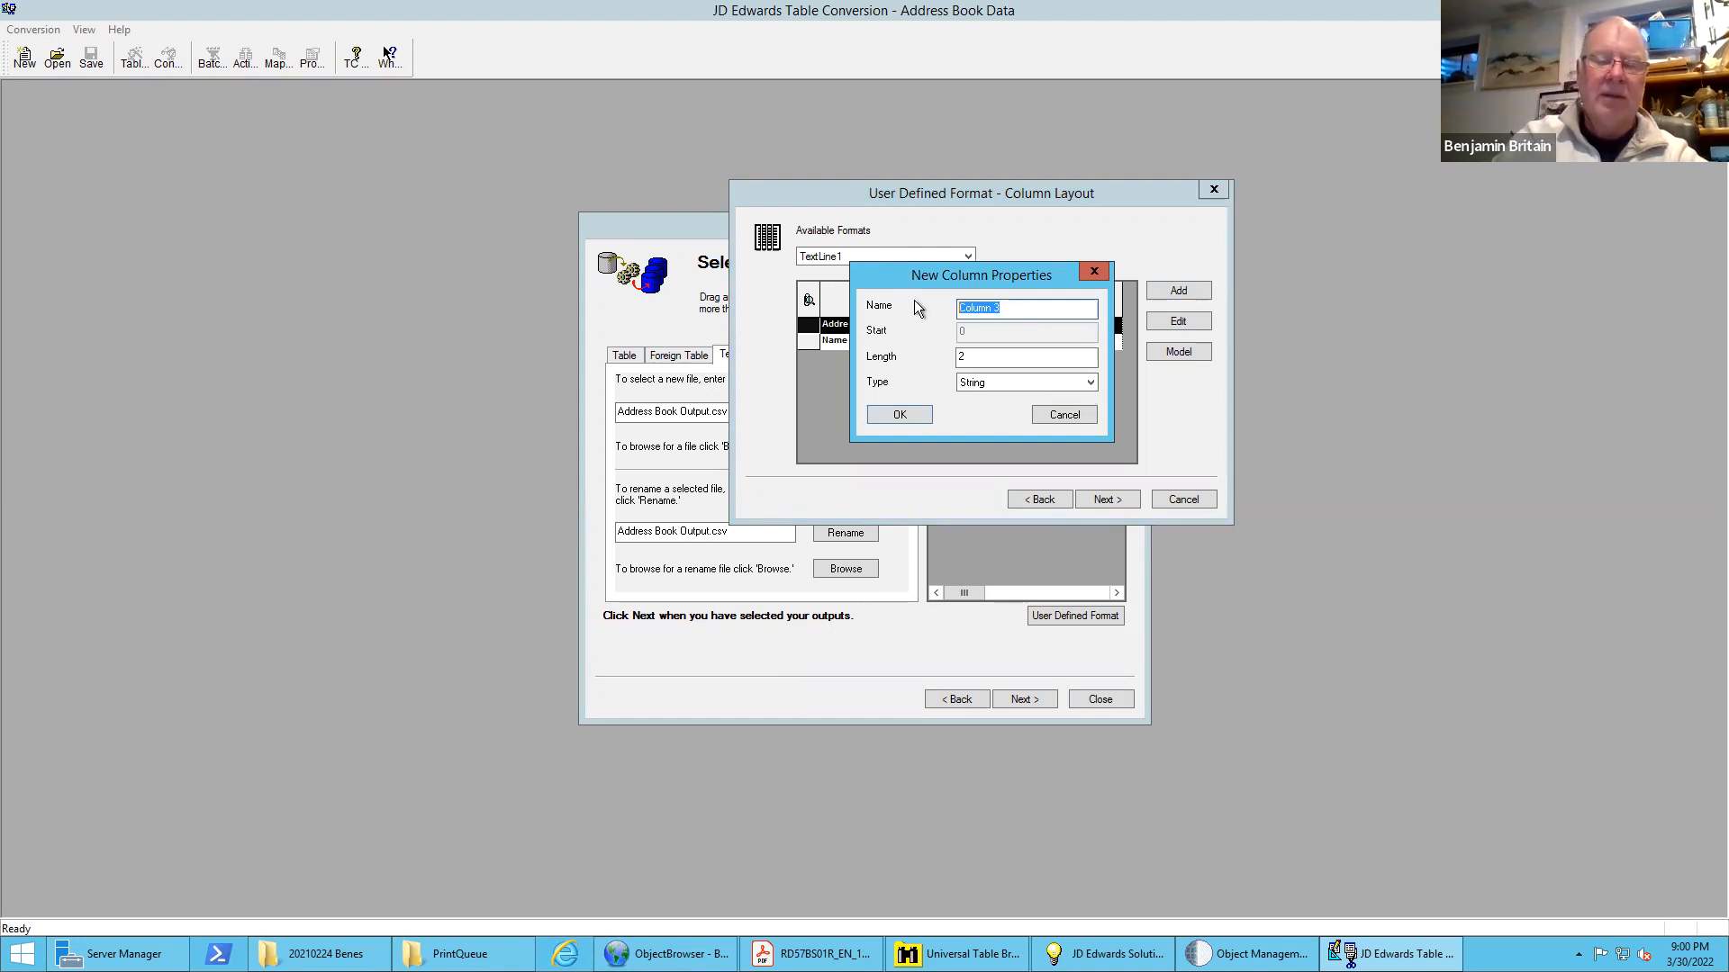
type("Busi")
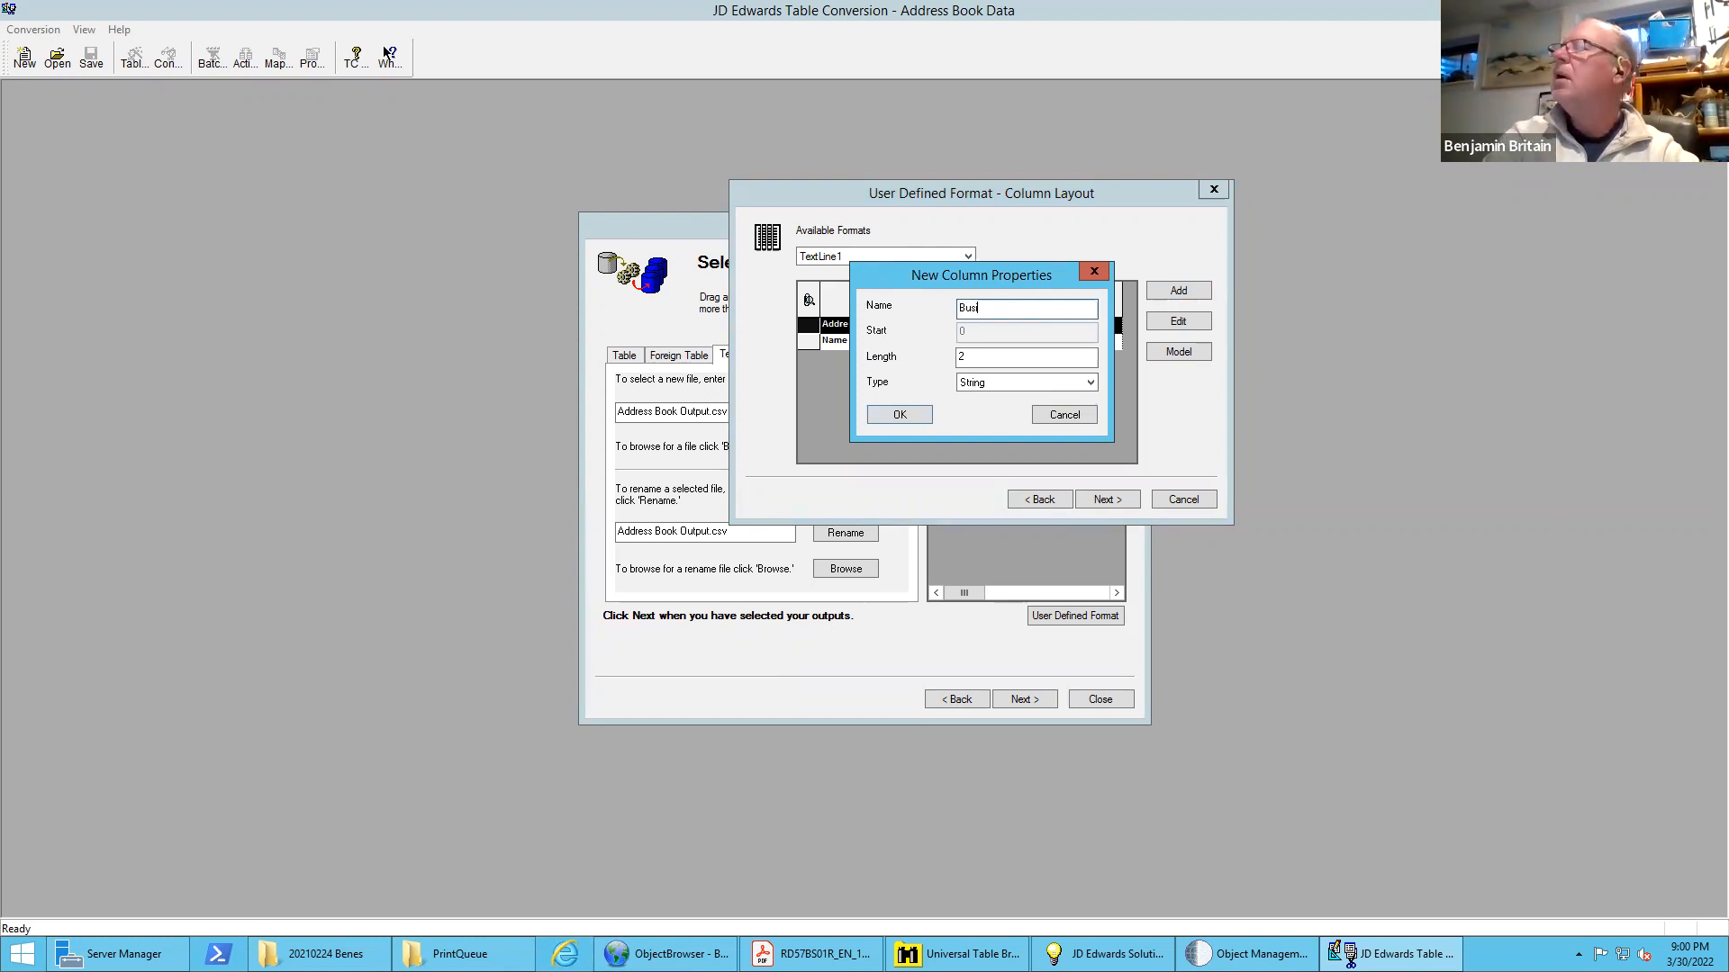
type("ness")
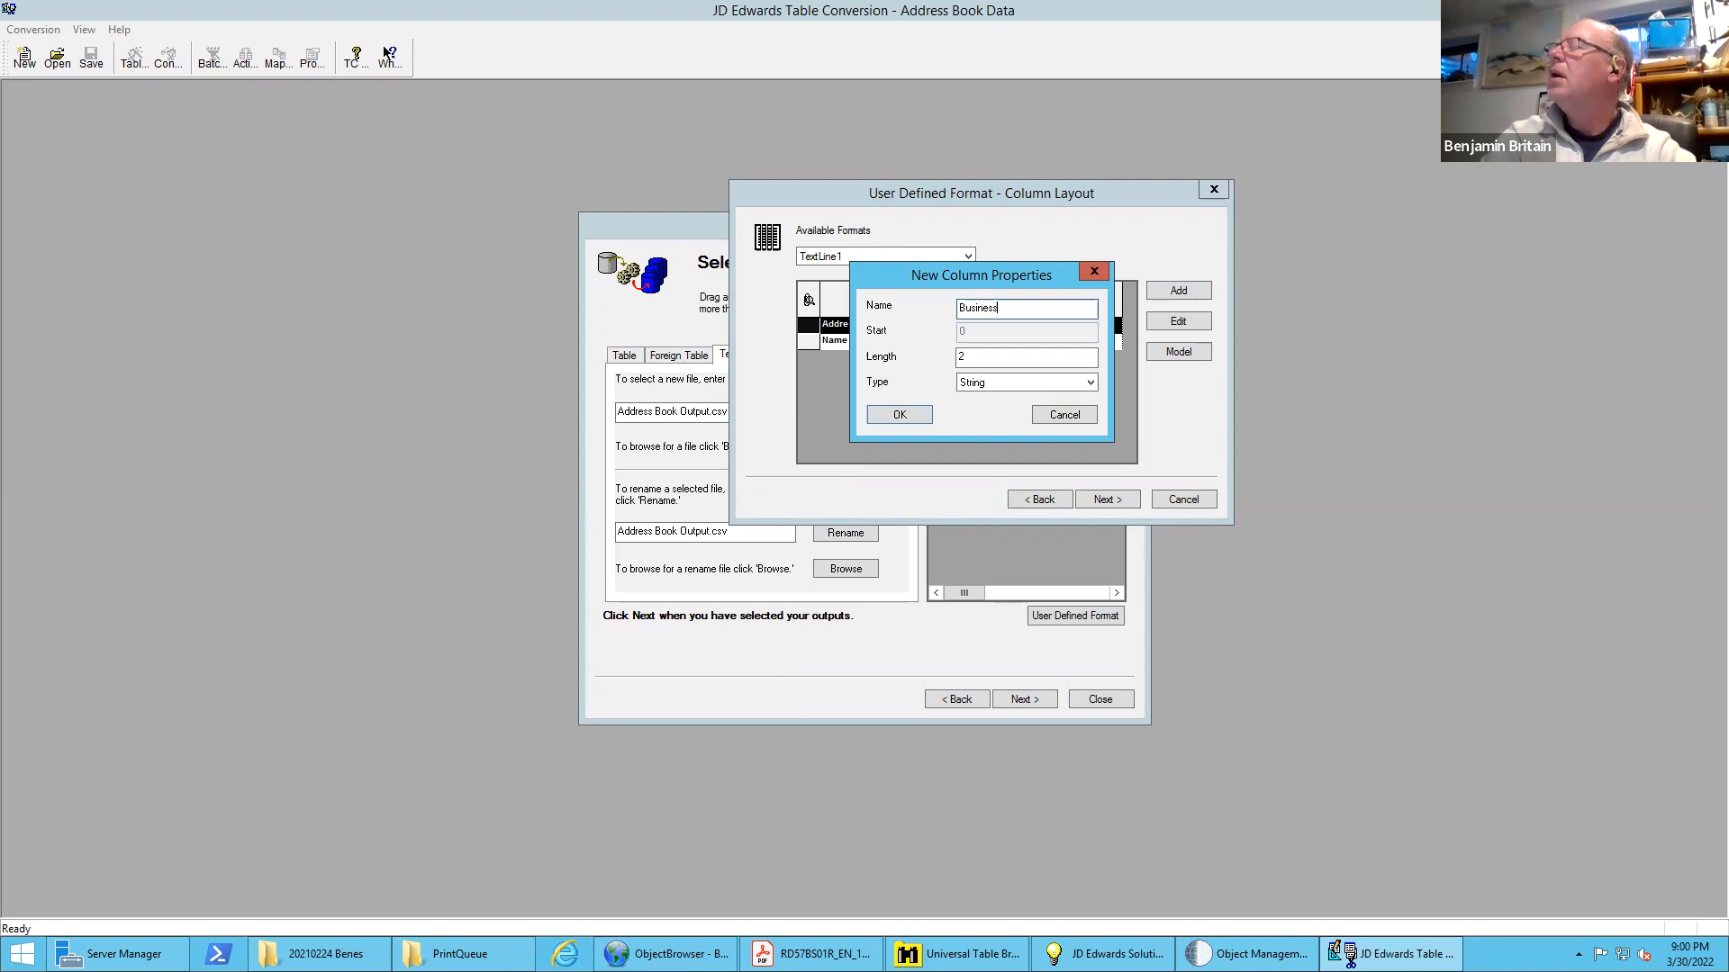
type(" Unit")
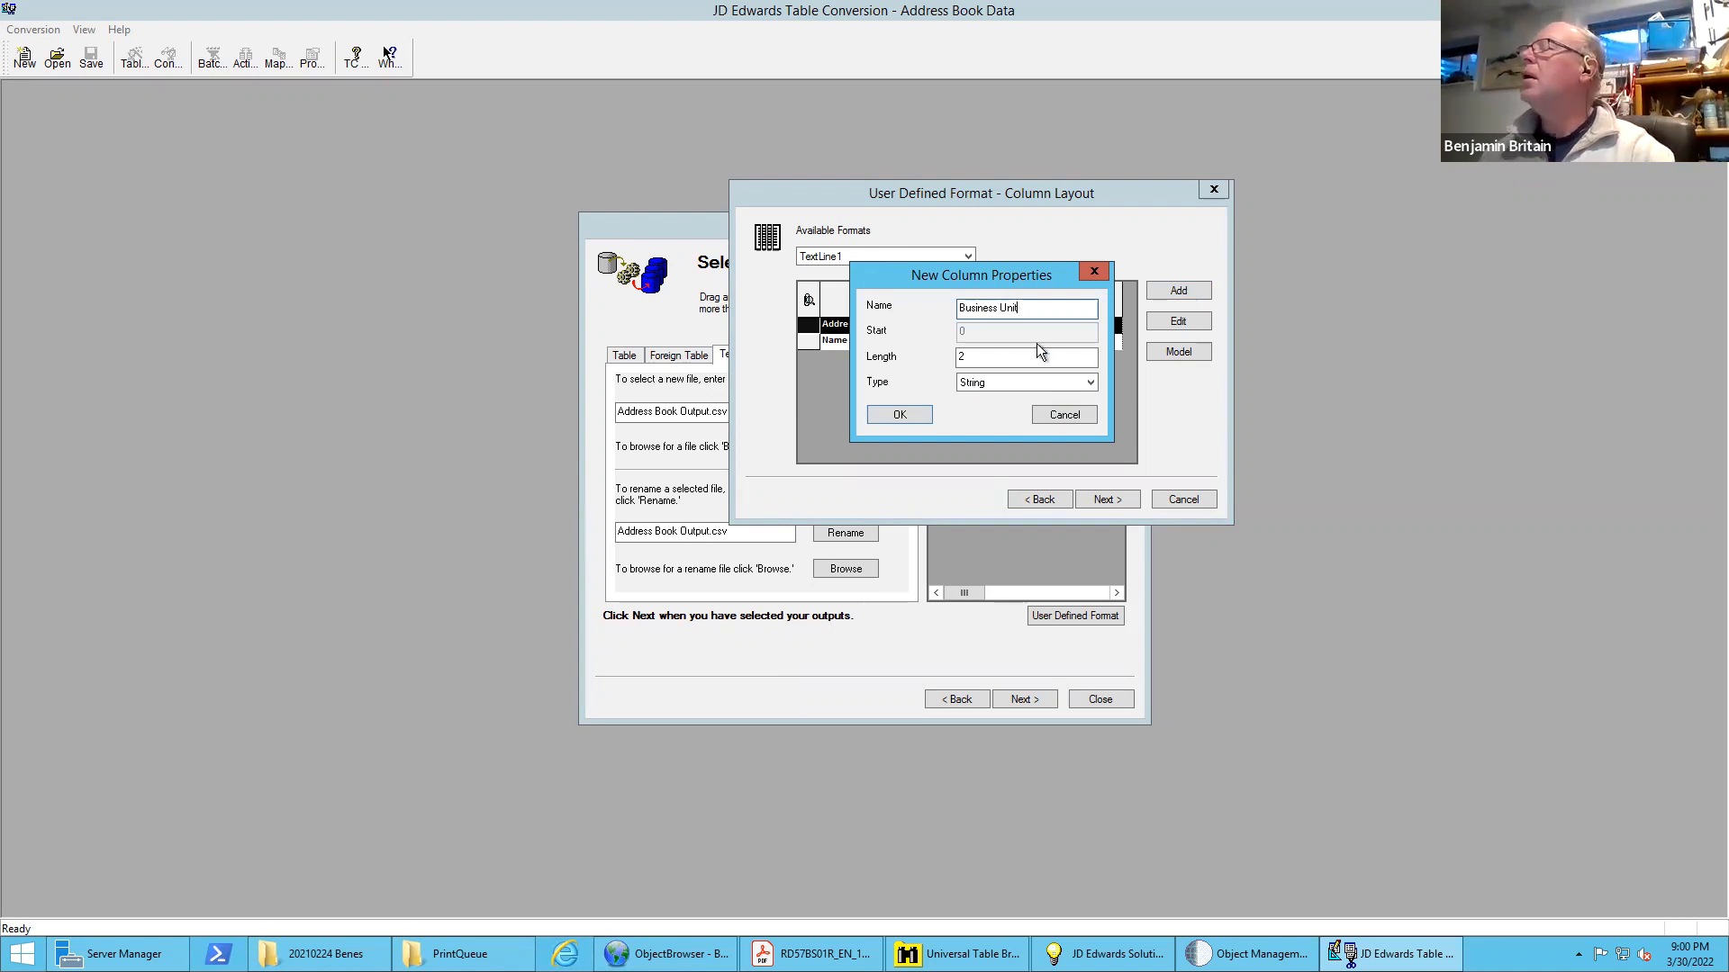
left_click(994, 356)
left_click_drag(929, 355, 931, 349)
type("12")
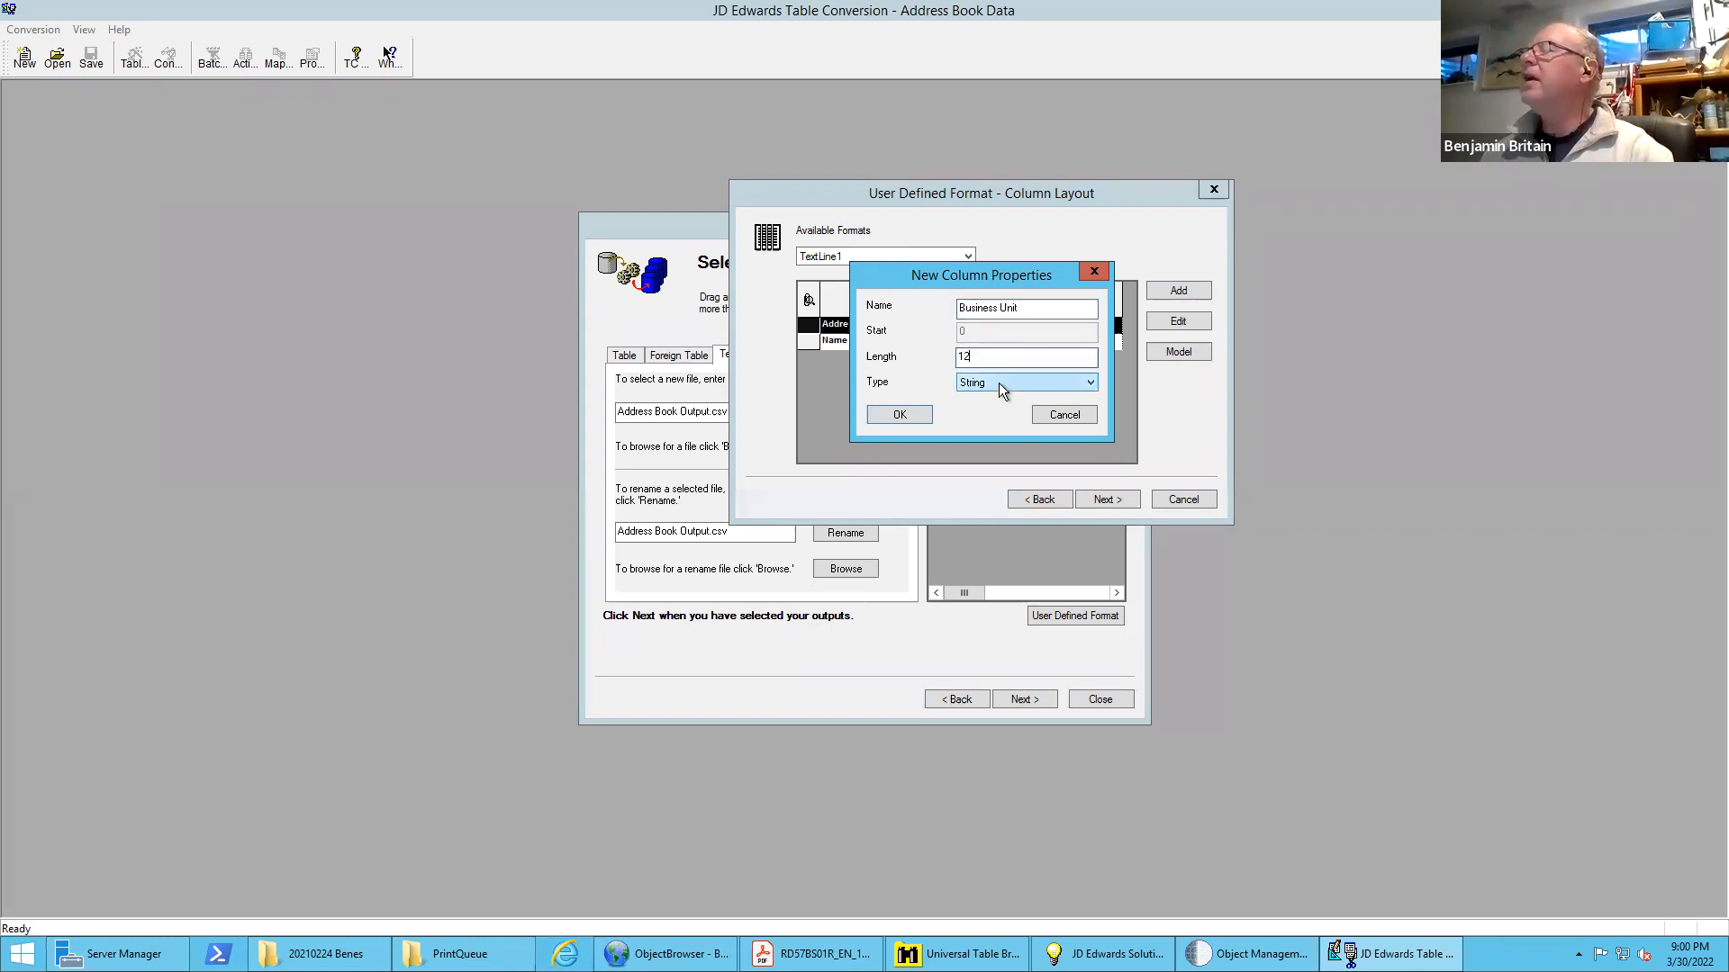
left_click(905, 414)
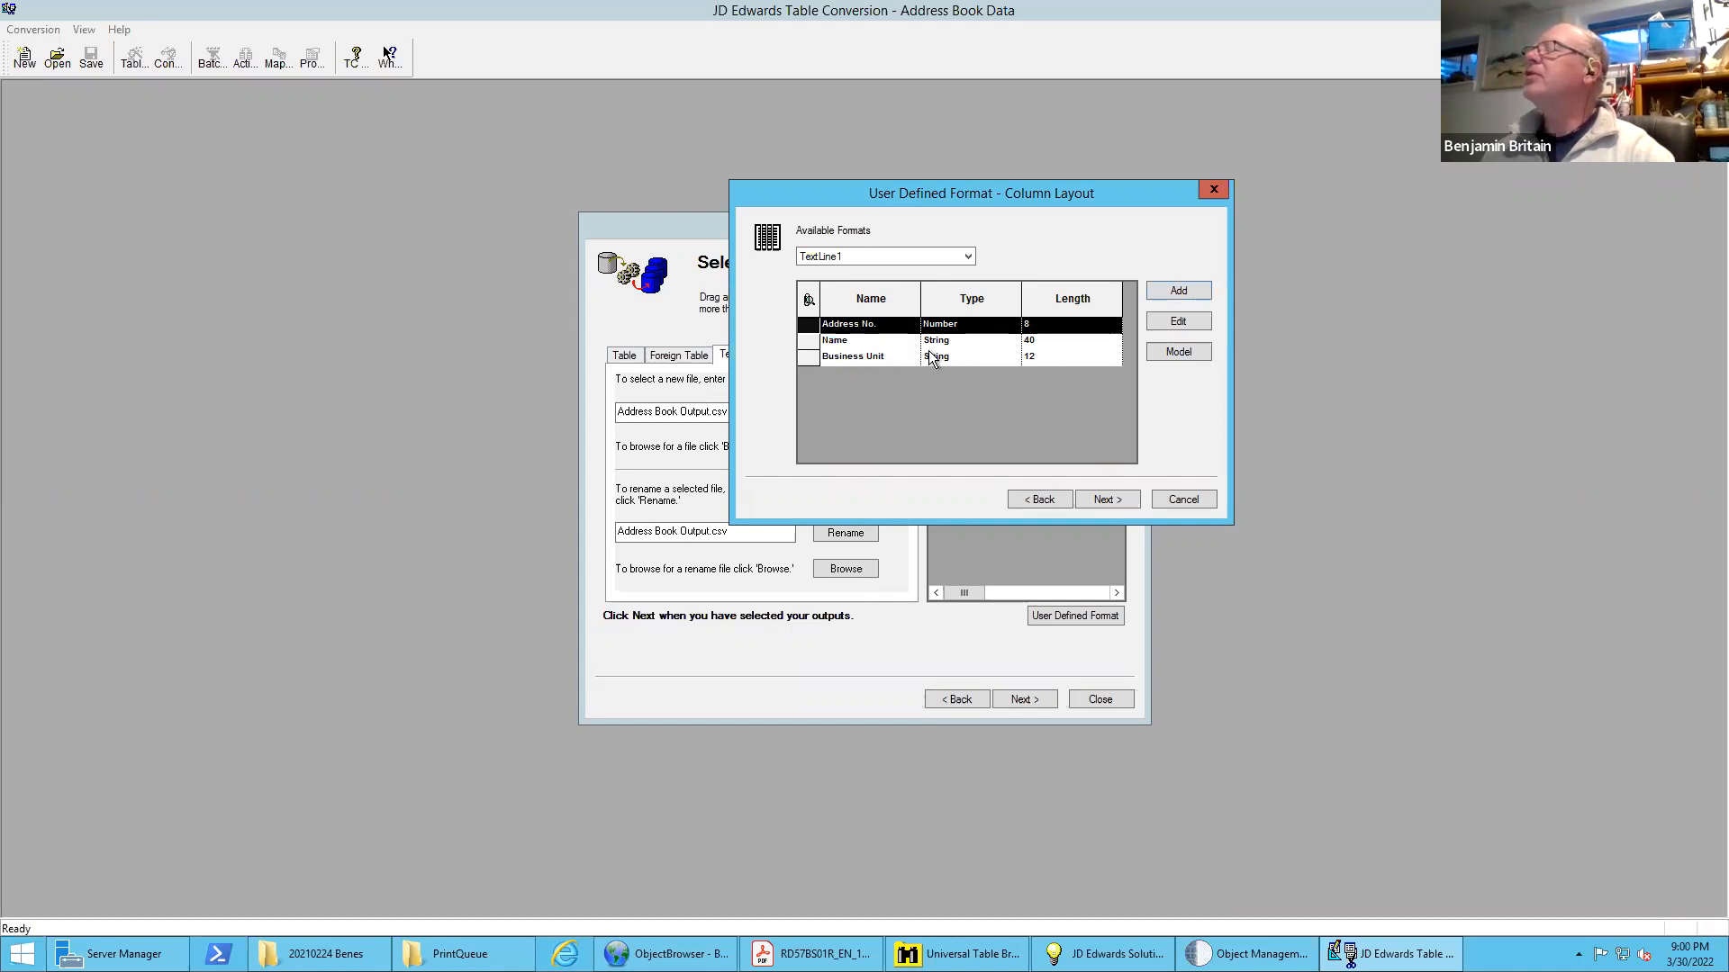
Add a String column named "BU Desc." with length 40 to the TextLine1 format
left_click(1180, 290)
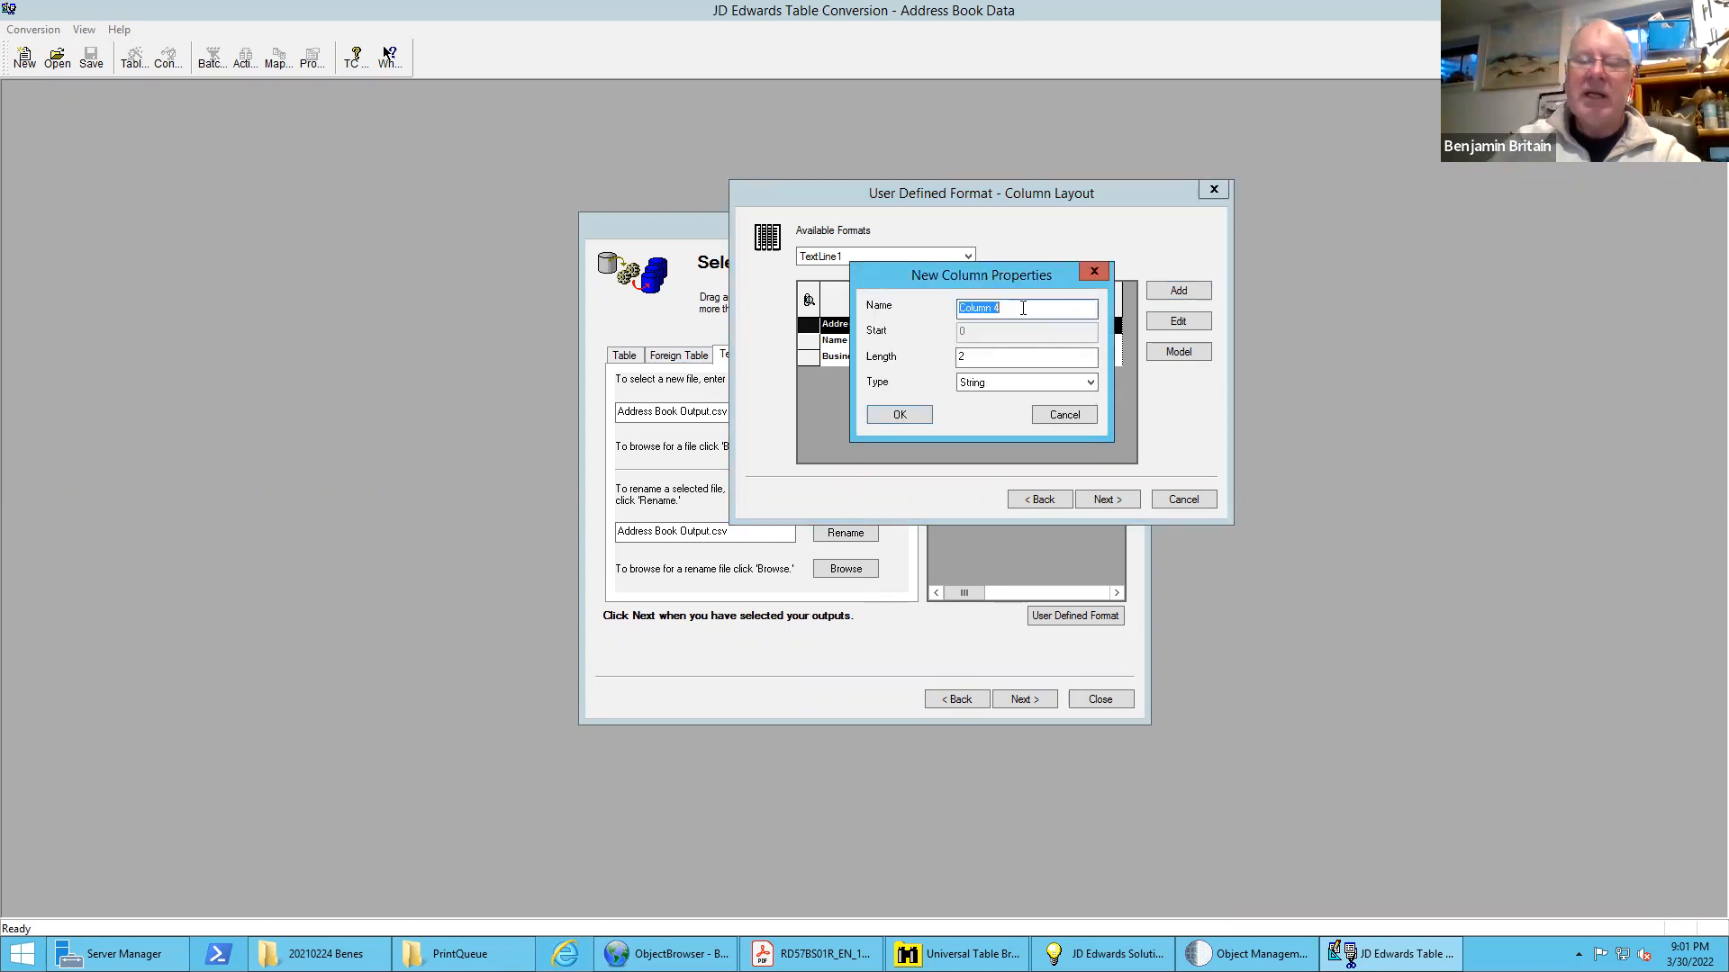
type("BU Descr")
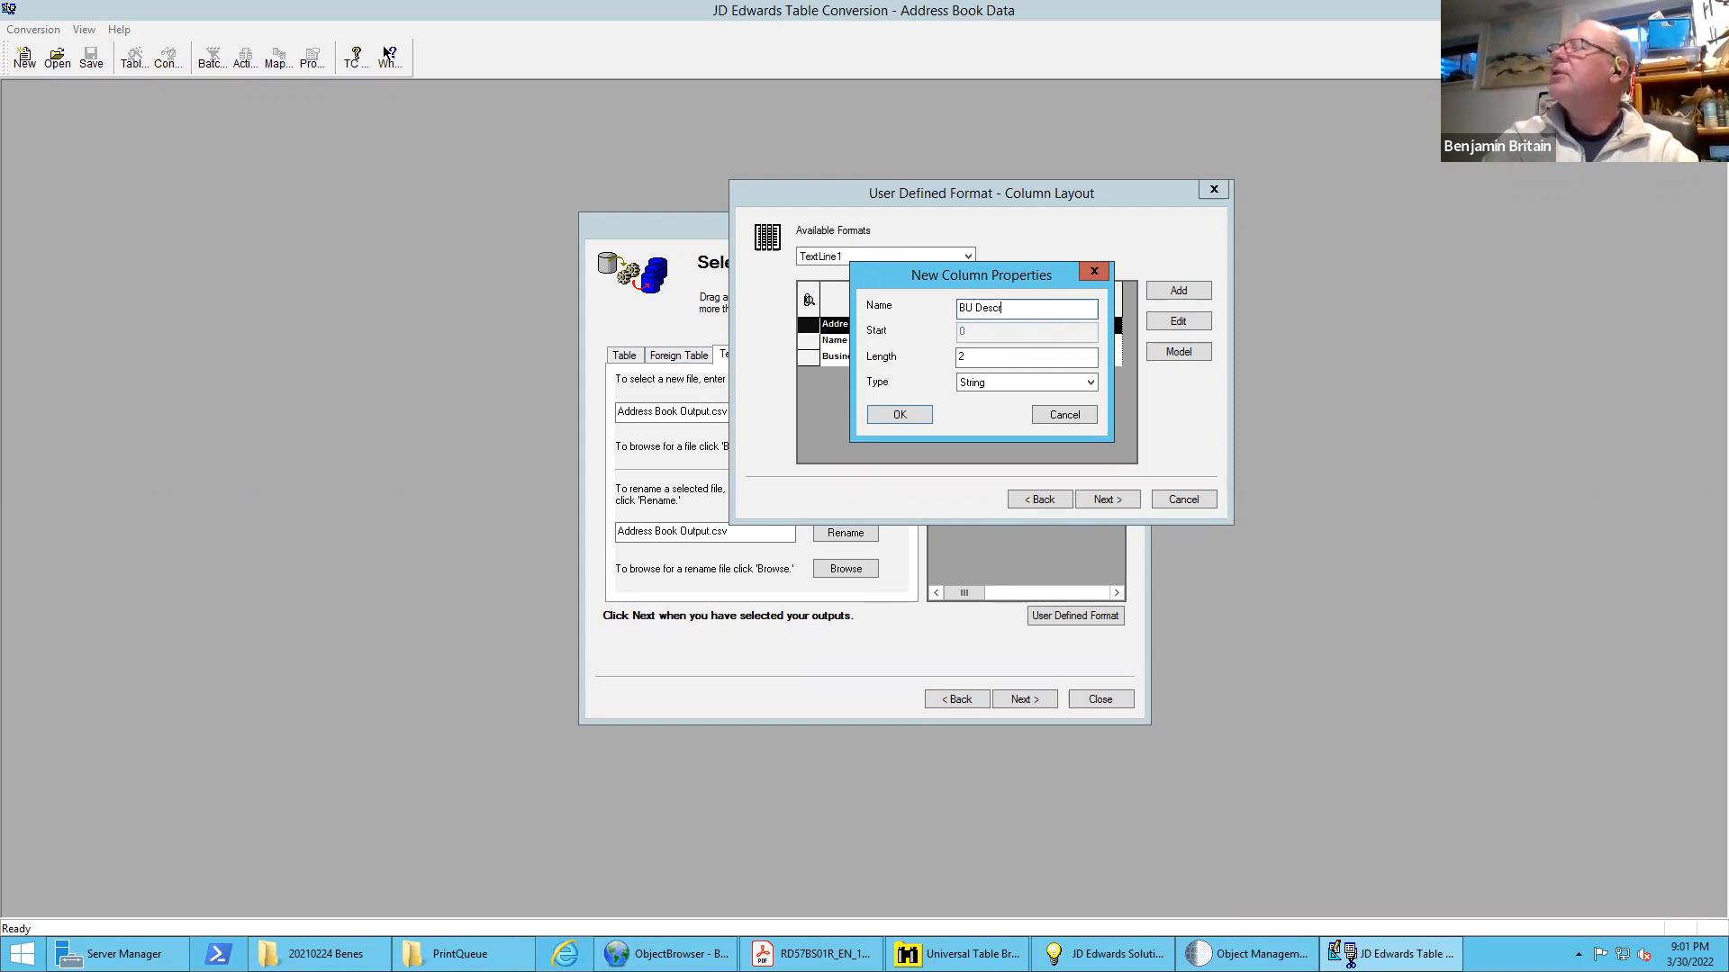
key("BackSpace")
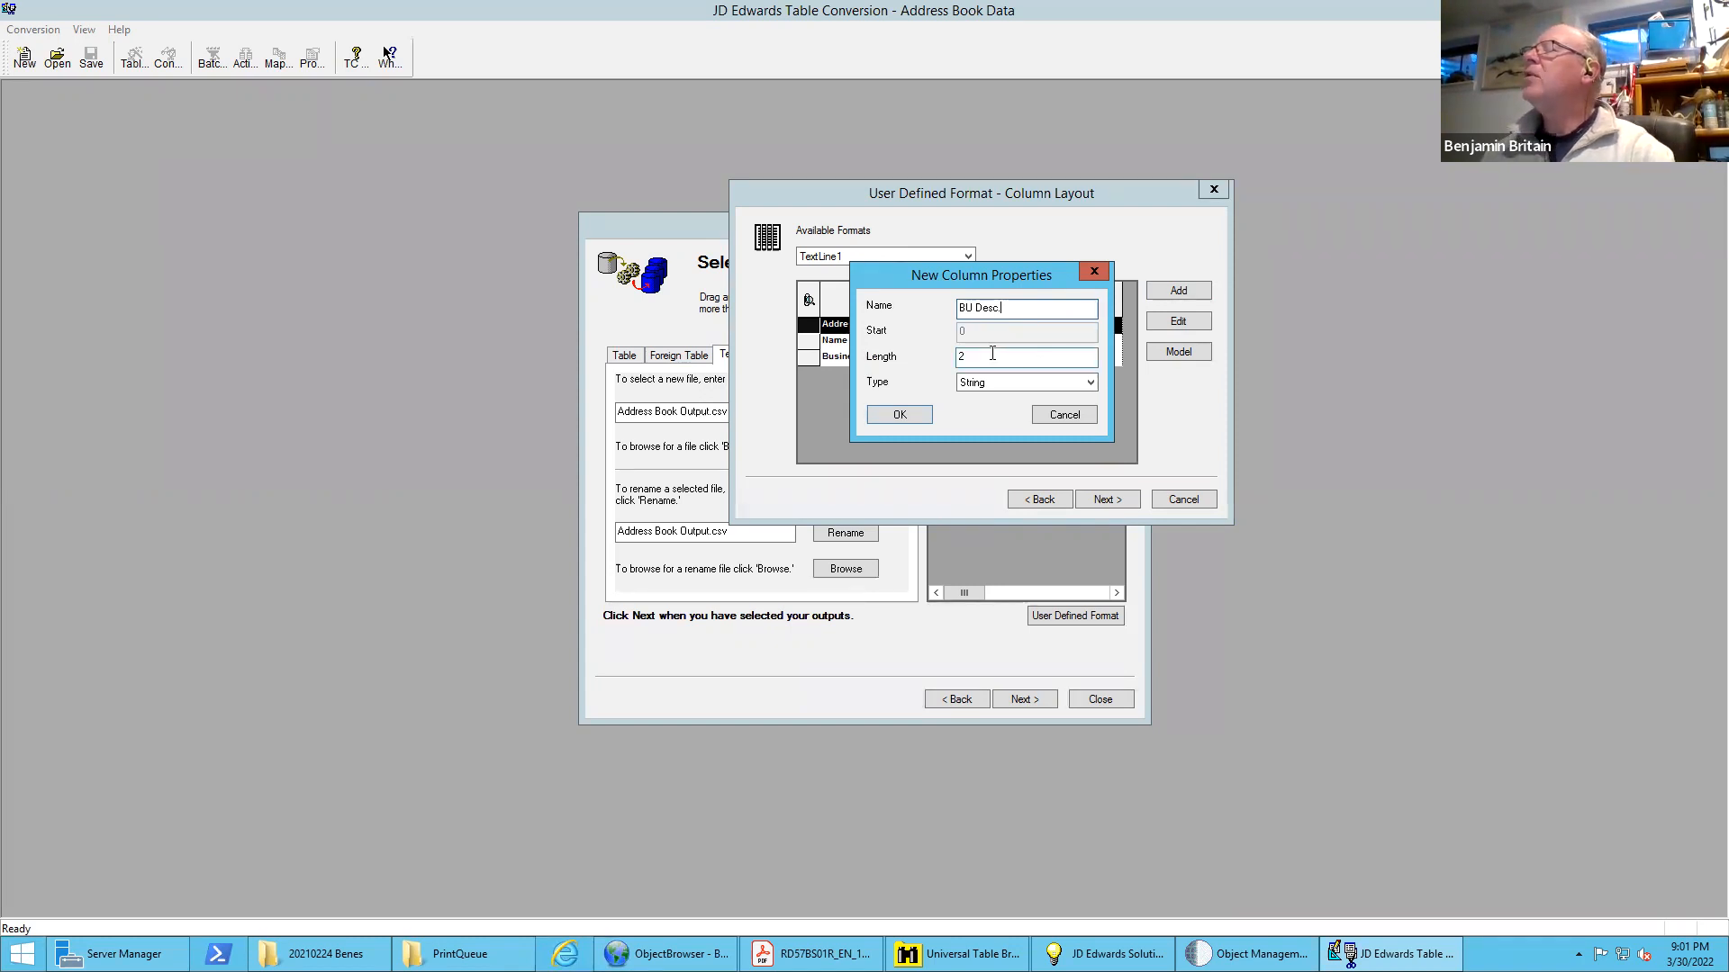
key("Tab")
type("40")
left_click(901, 415)
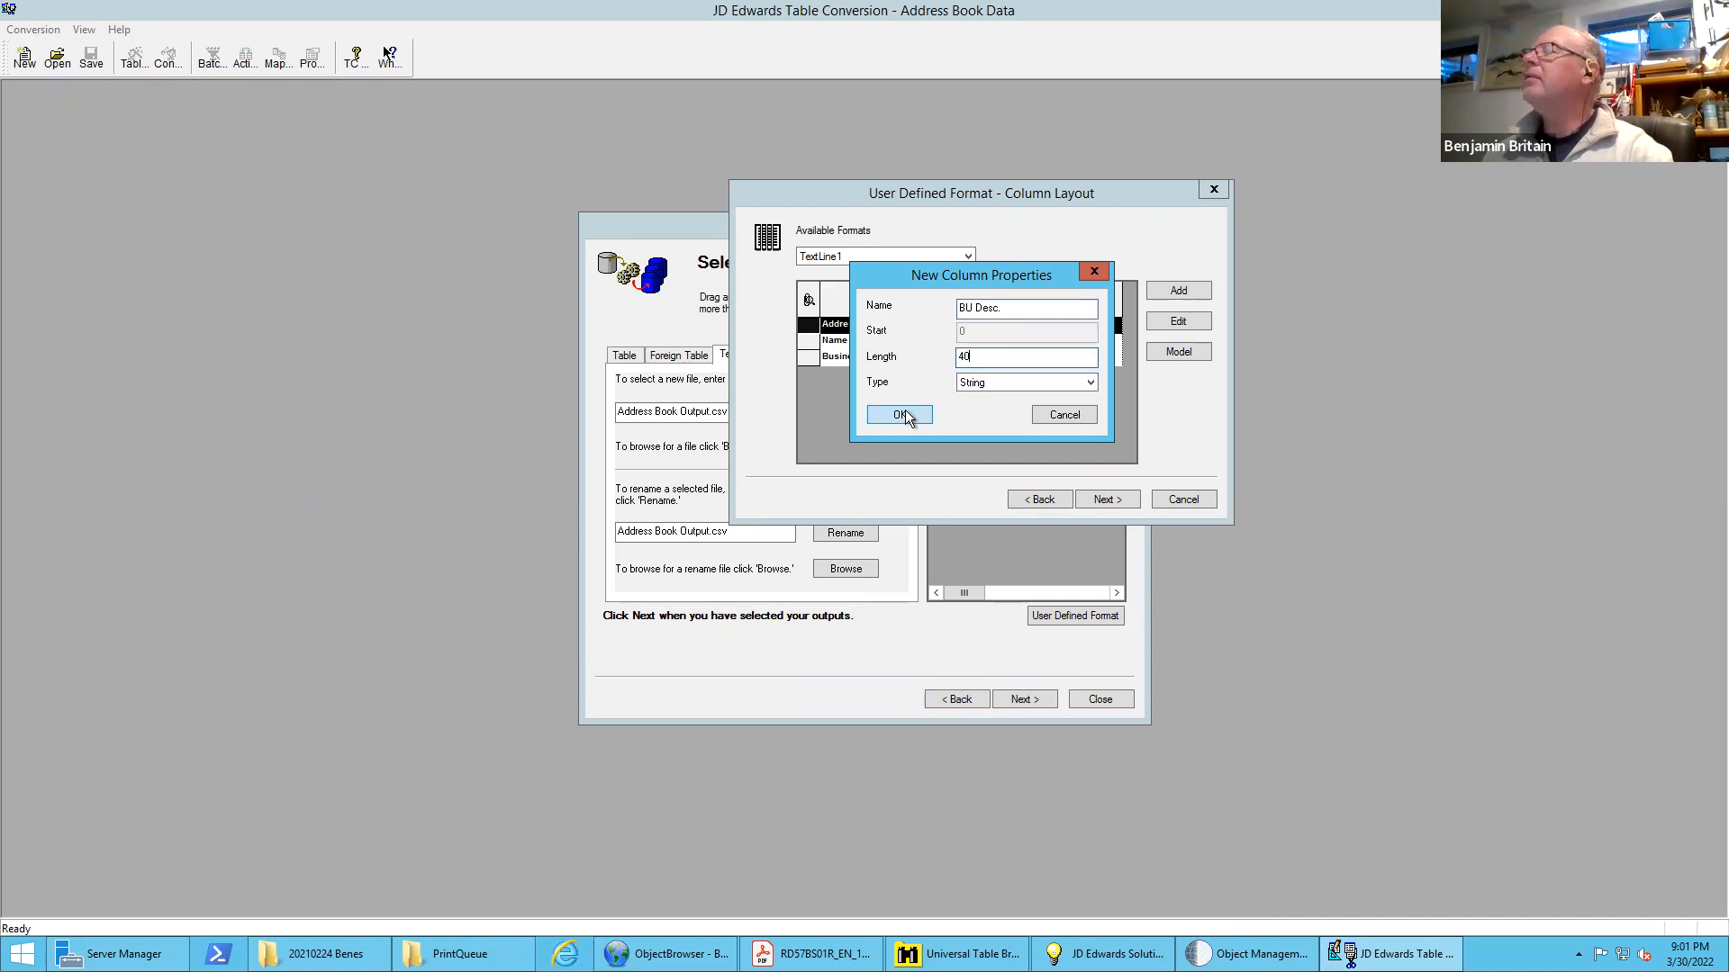
Add a String column named "Search Type" with length 3 to the TextLine1 format
left_click(1179, 291)
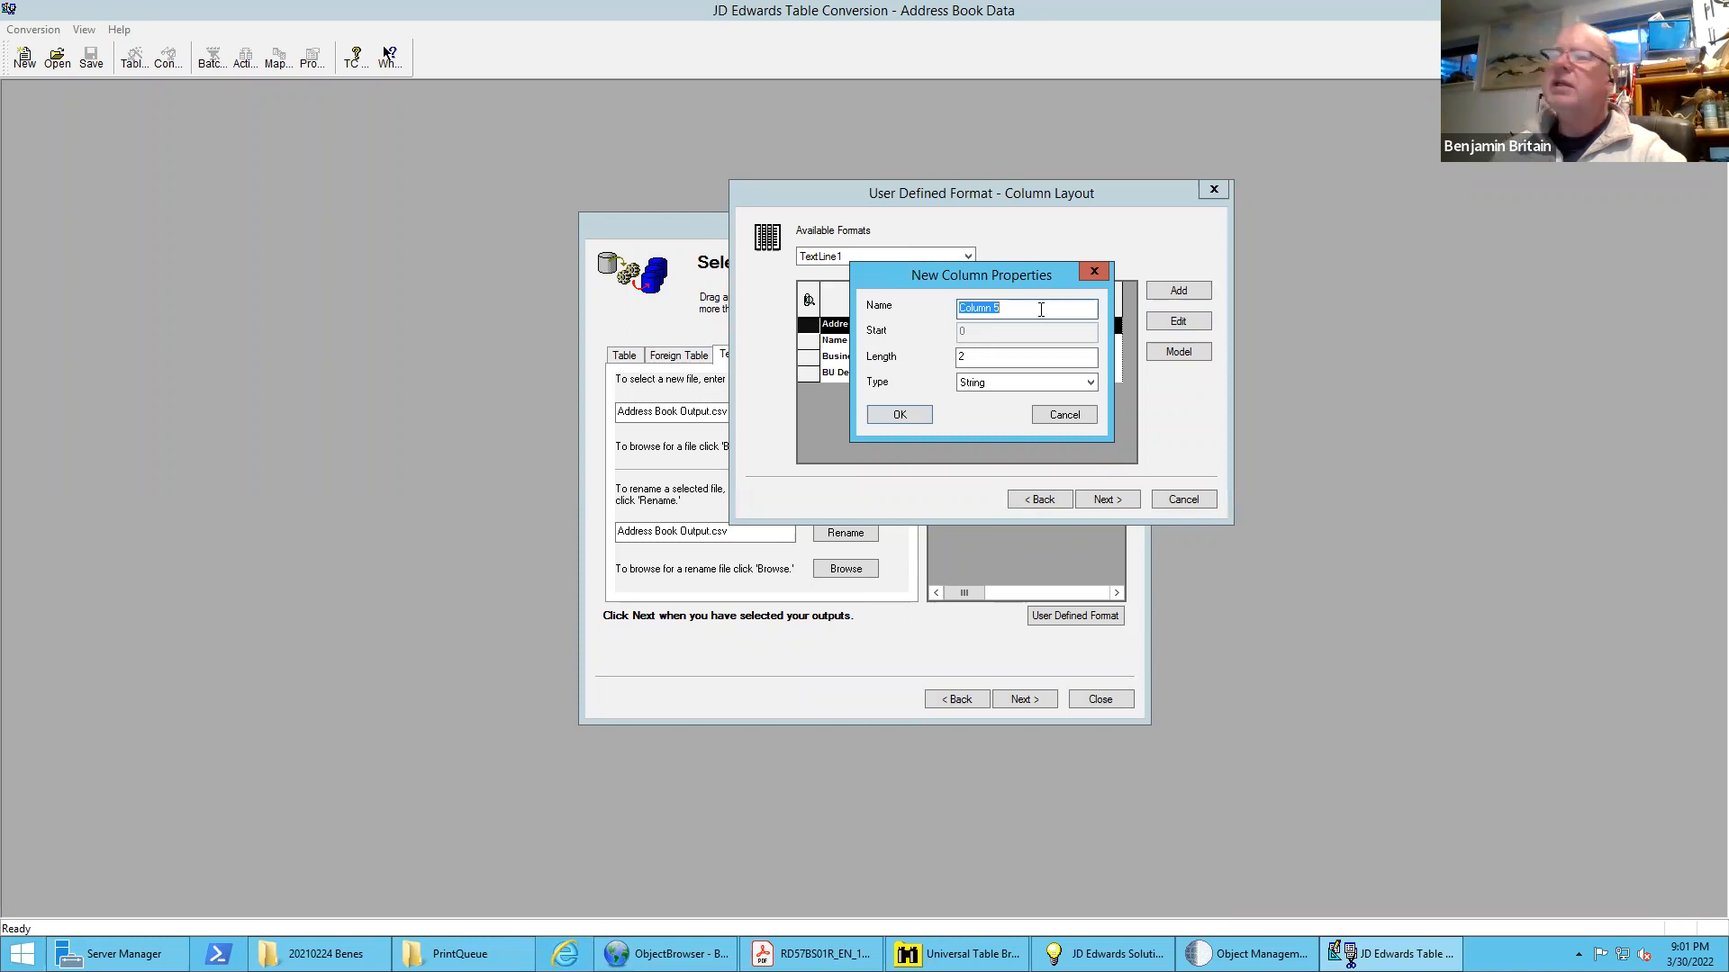
type("Search Type")
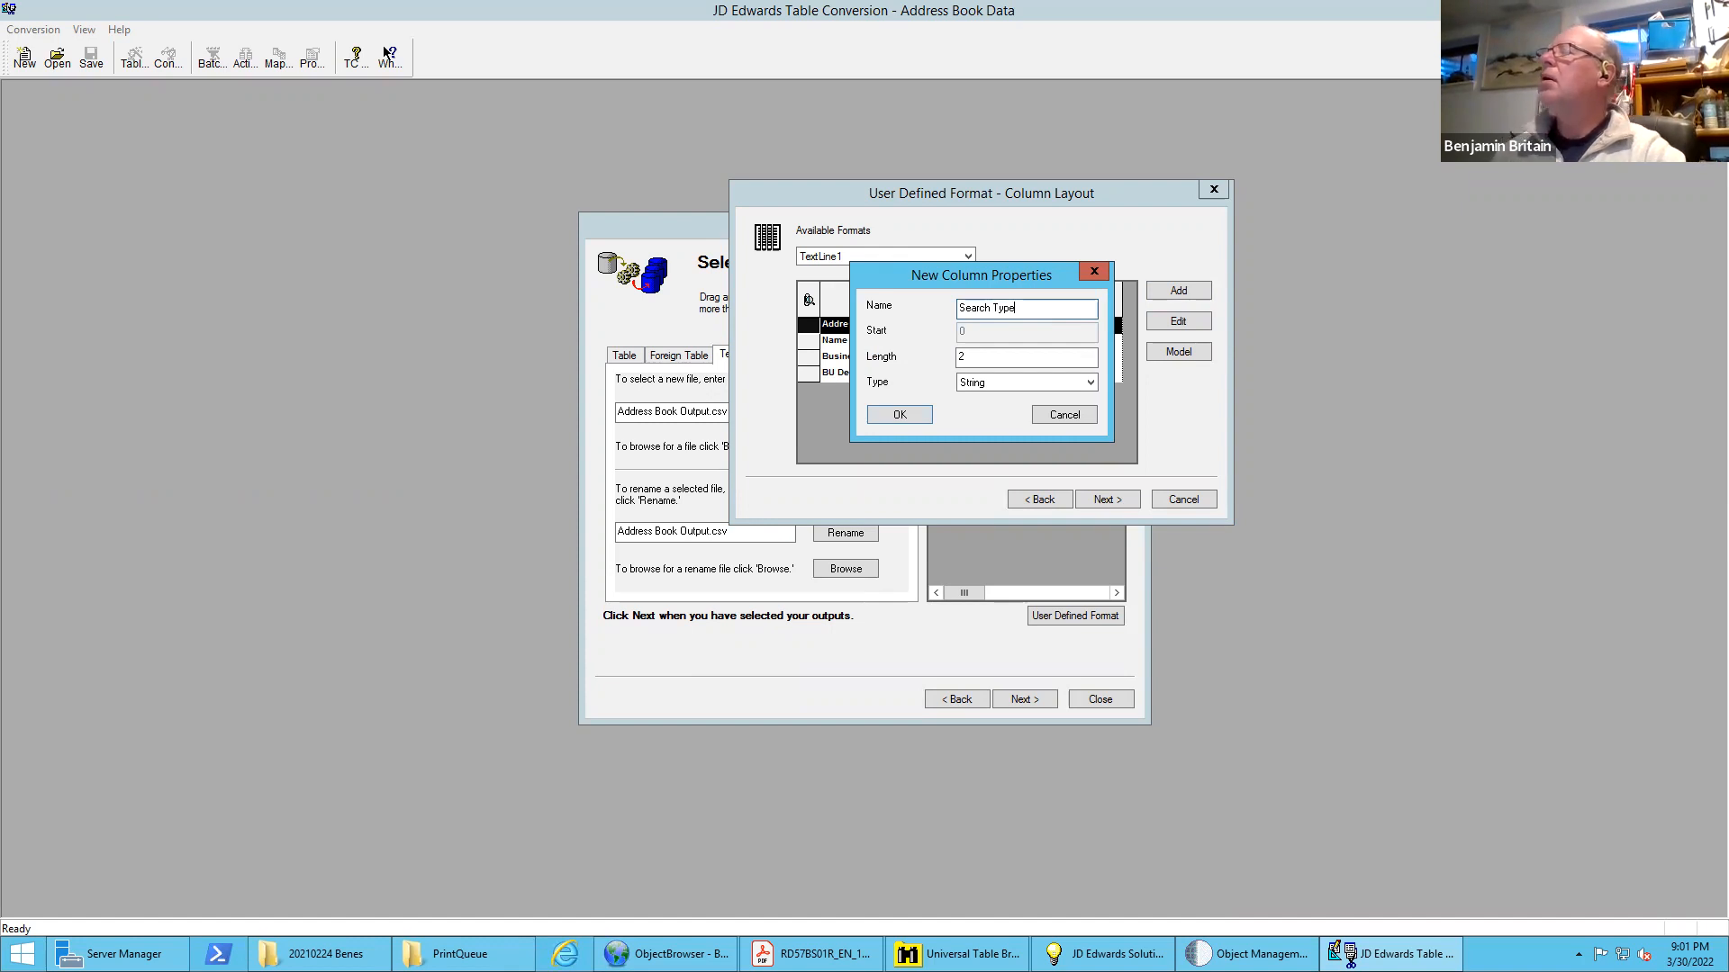
double_click(953, 353)
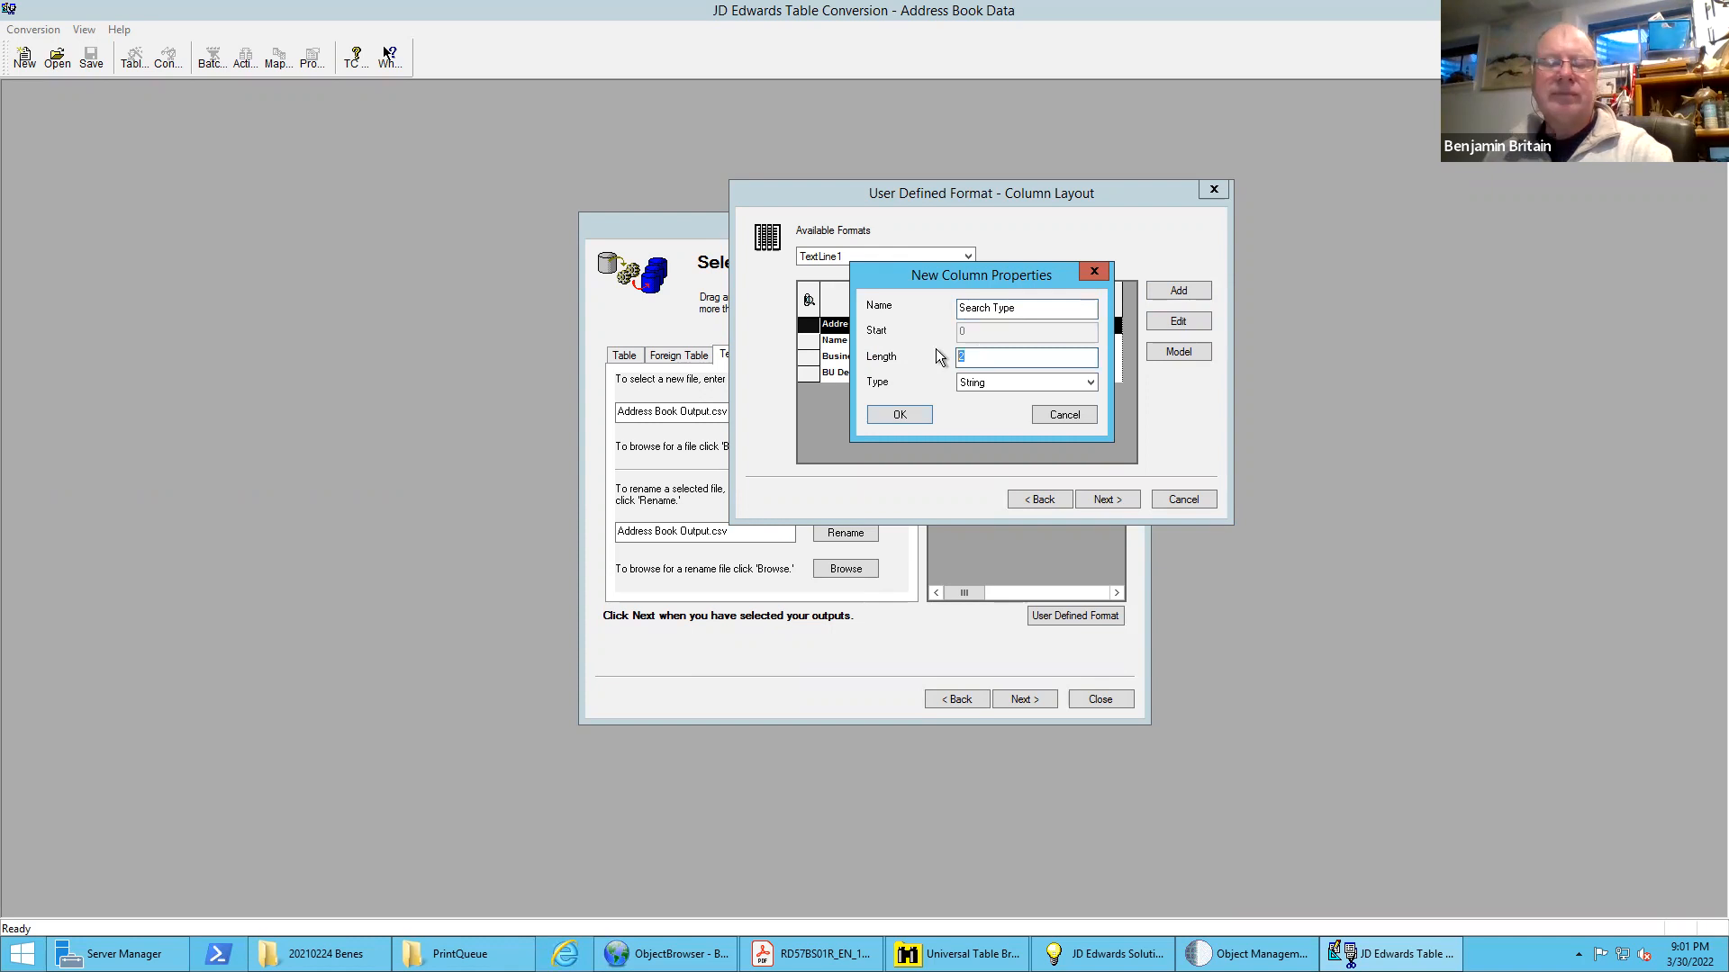
type("3")
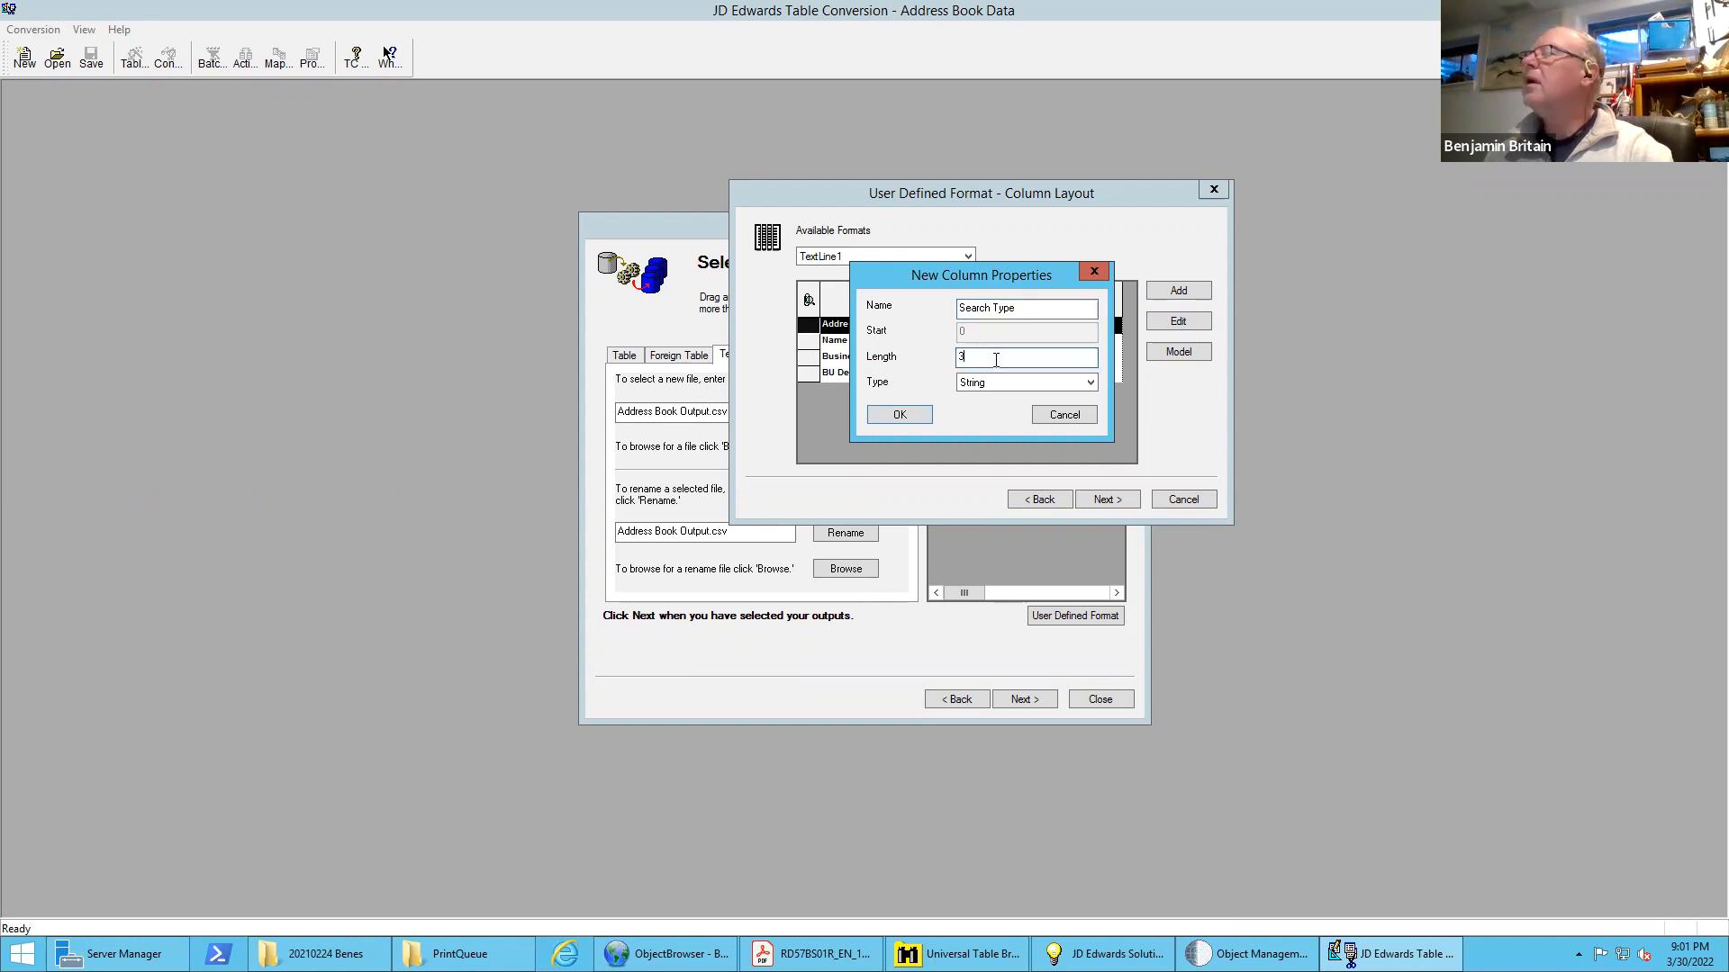
left_click(900, 415)
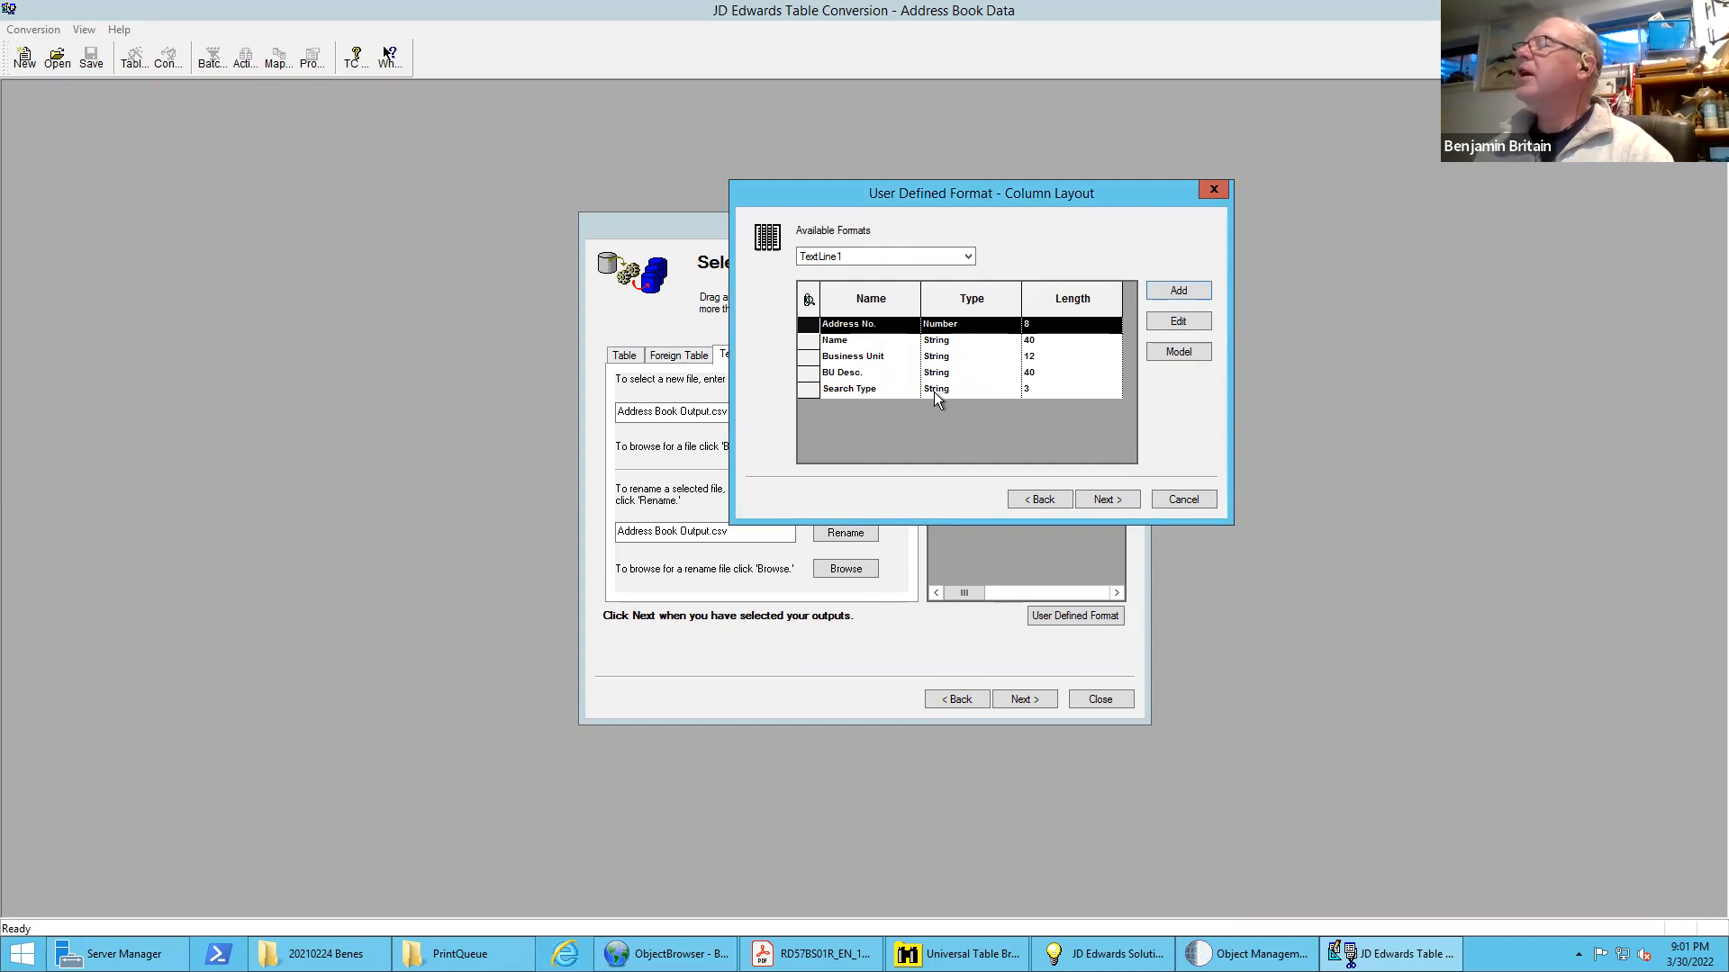
Add a String column named "ST Descr." with length 30 to the TextLine1 format
left_click(1180, 288)
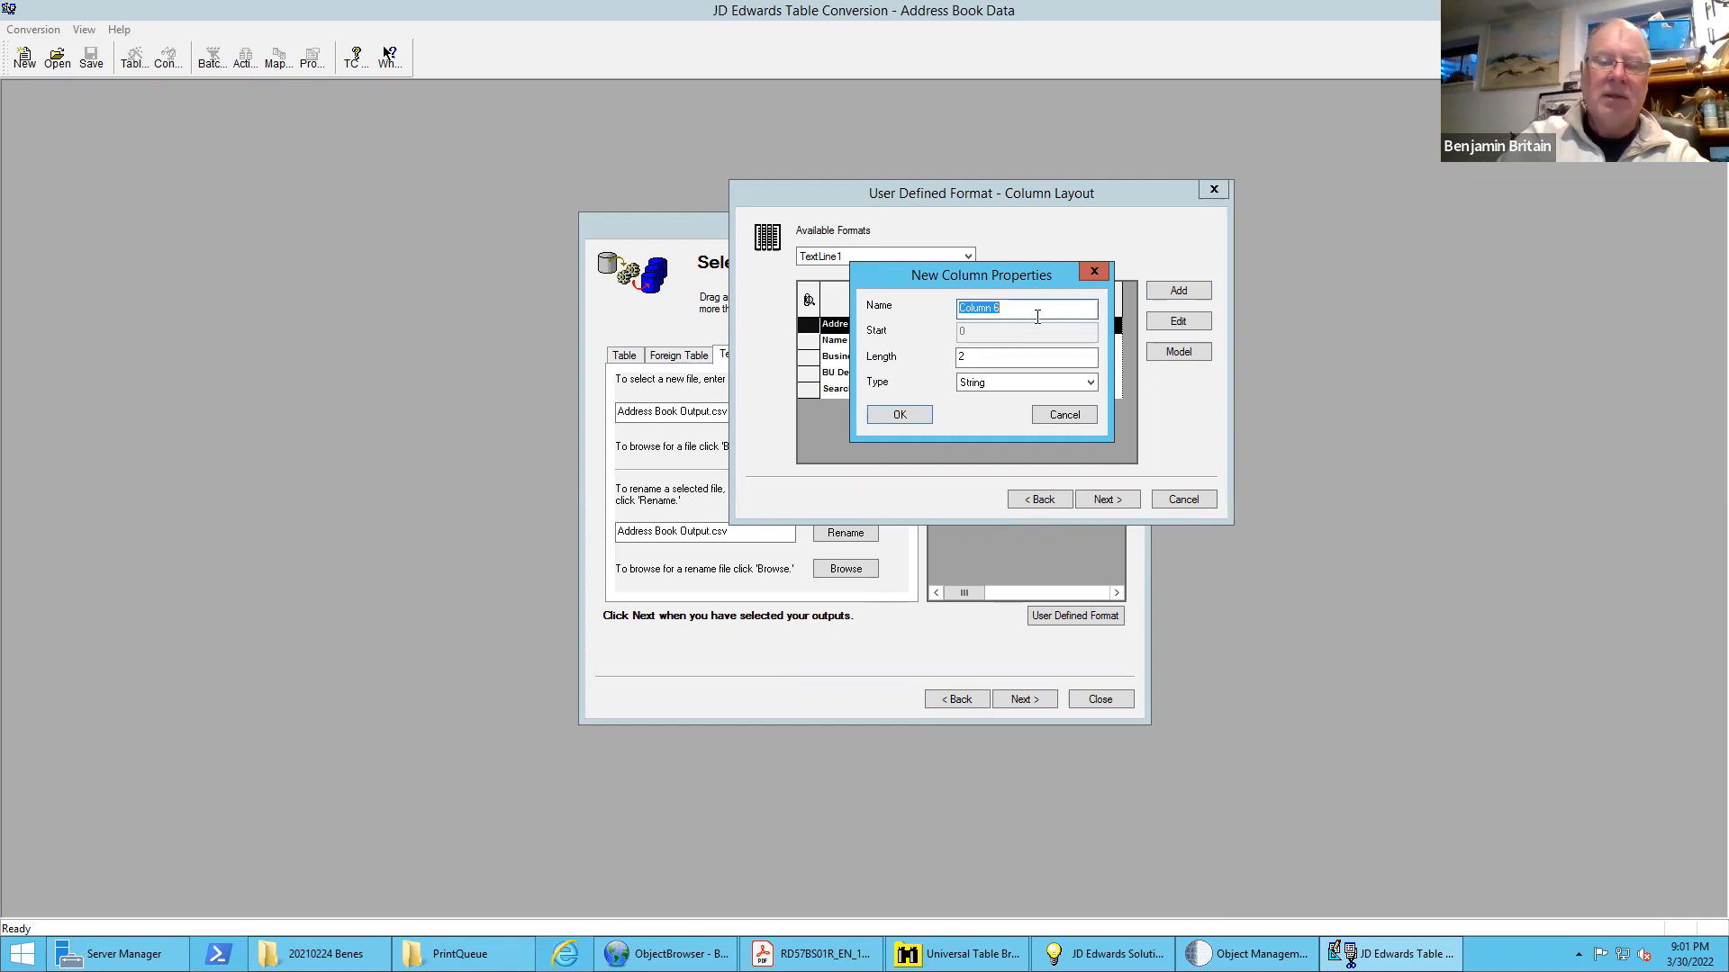
type("ST De")
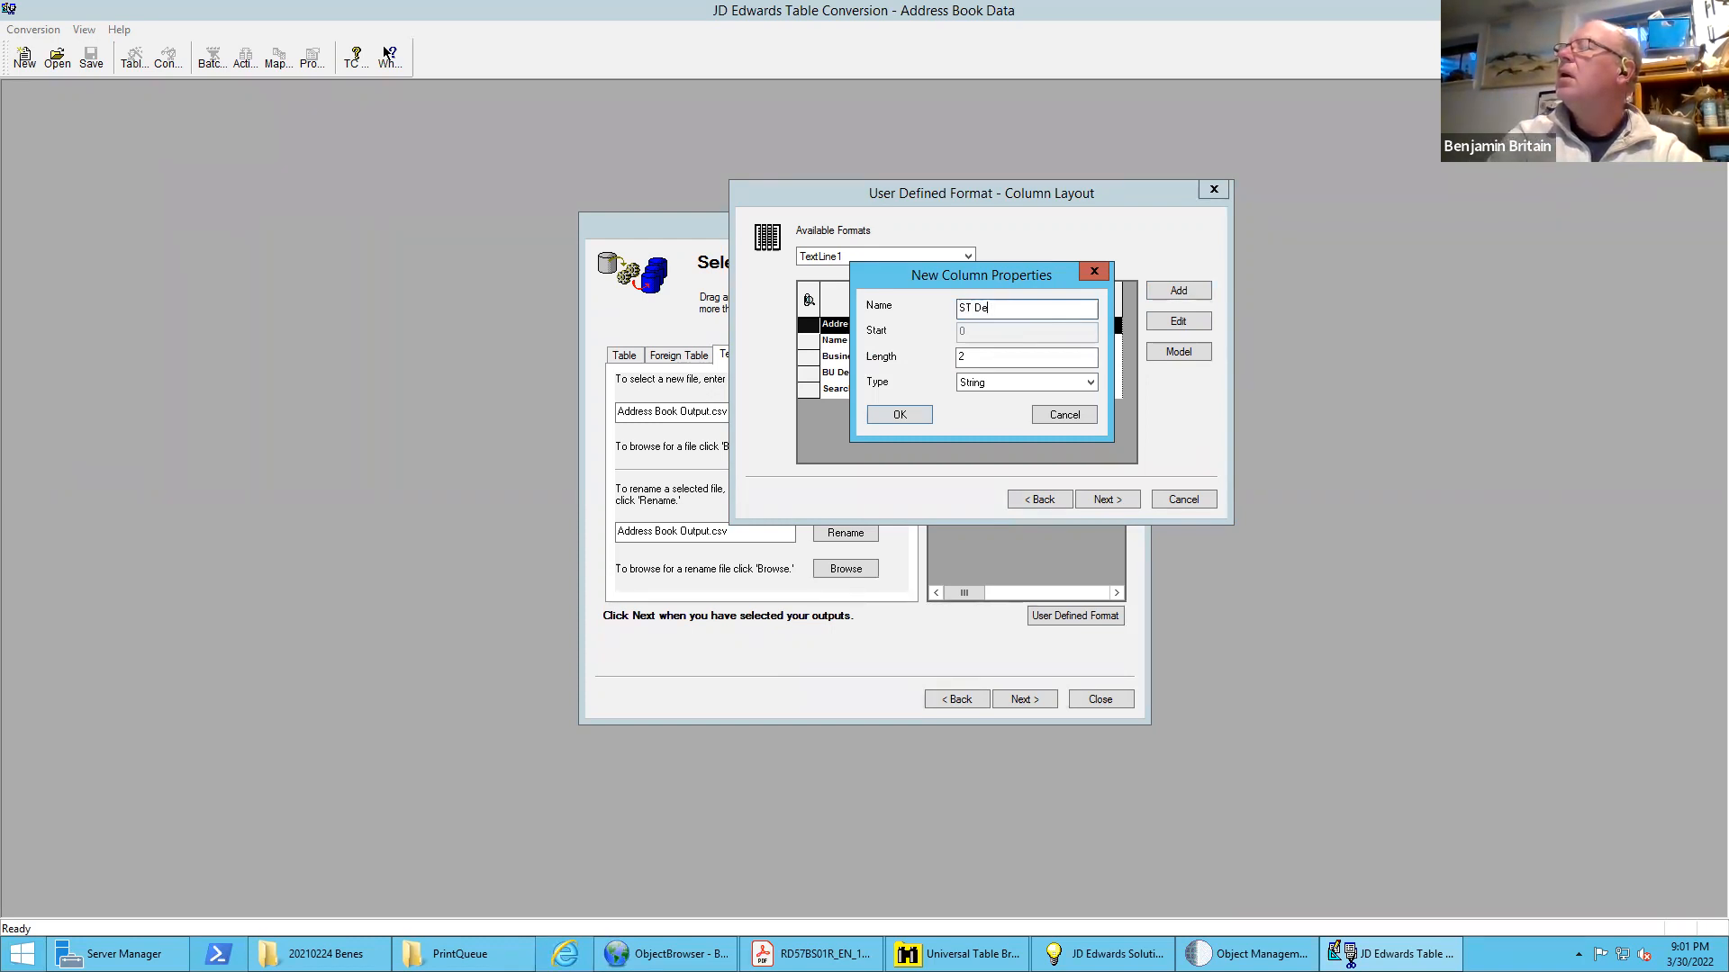
type("scr")
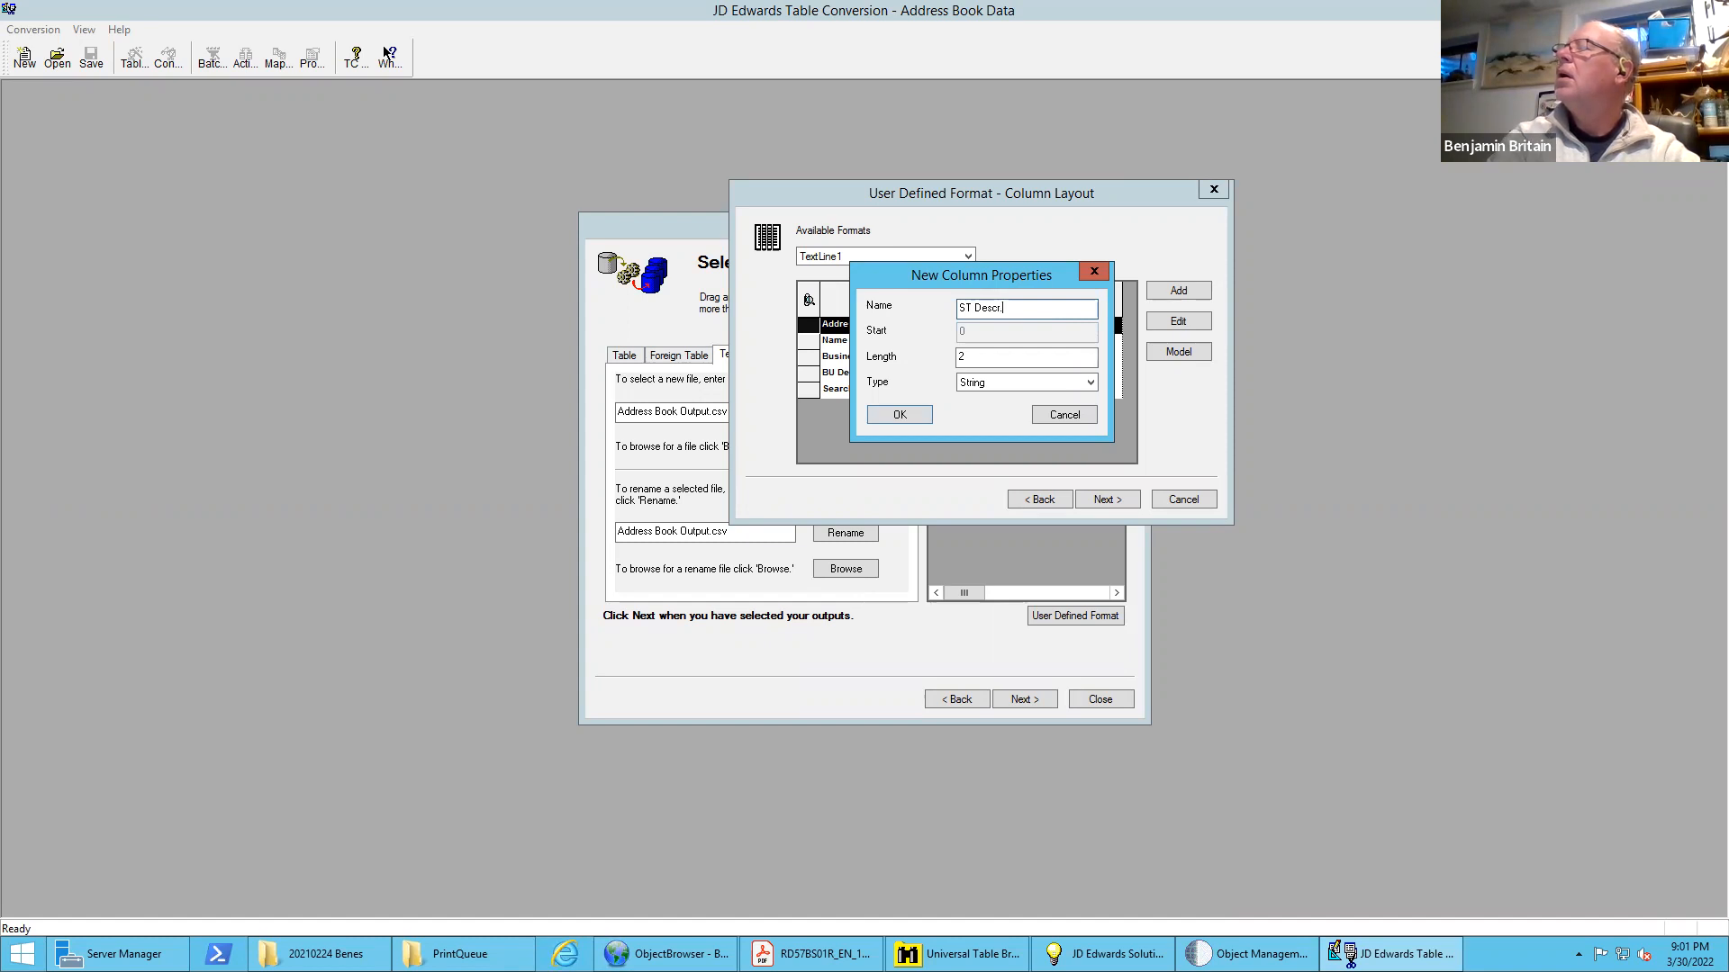
type(".")
key("Tab")
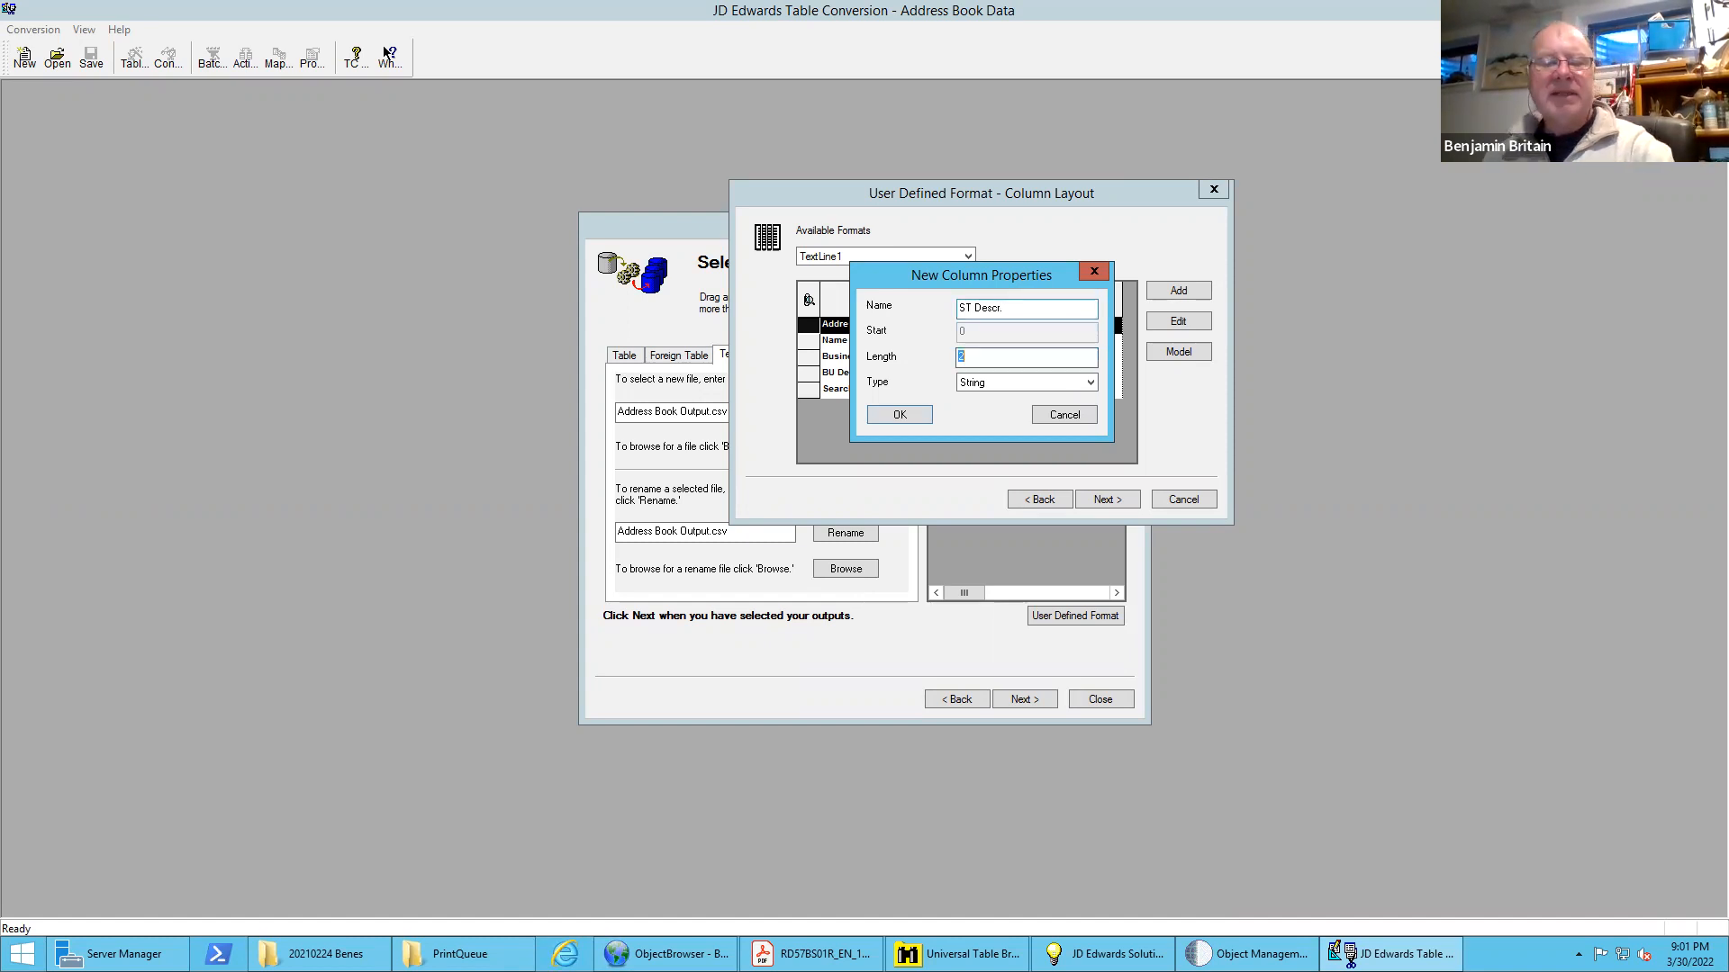
type("30")
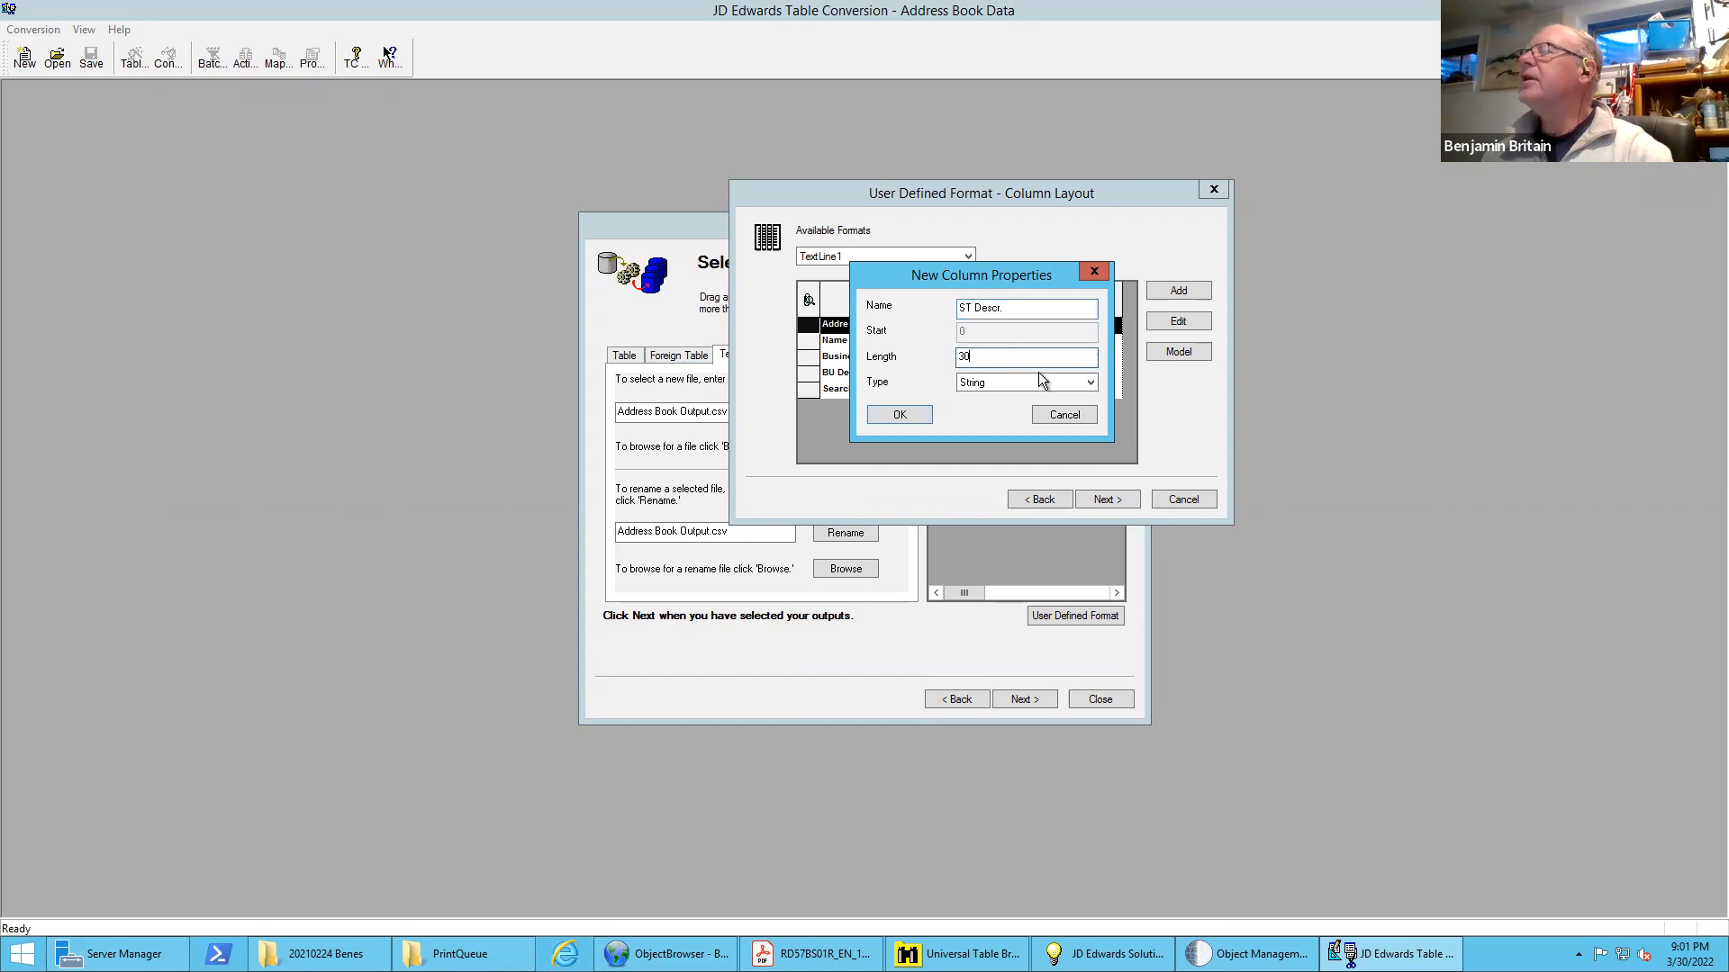
left_click(913, 413)
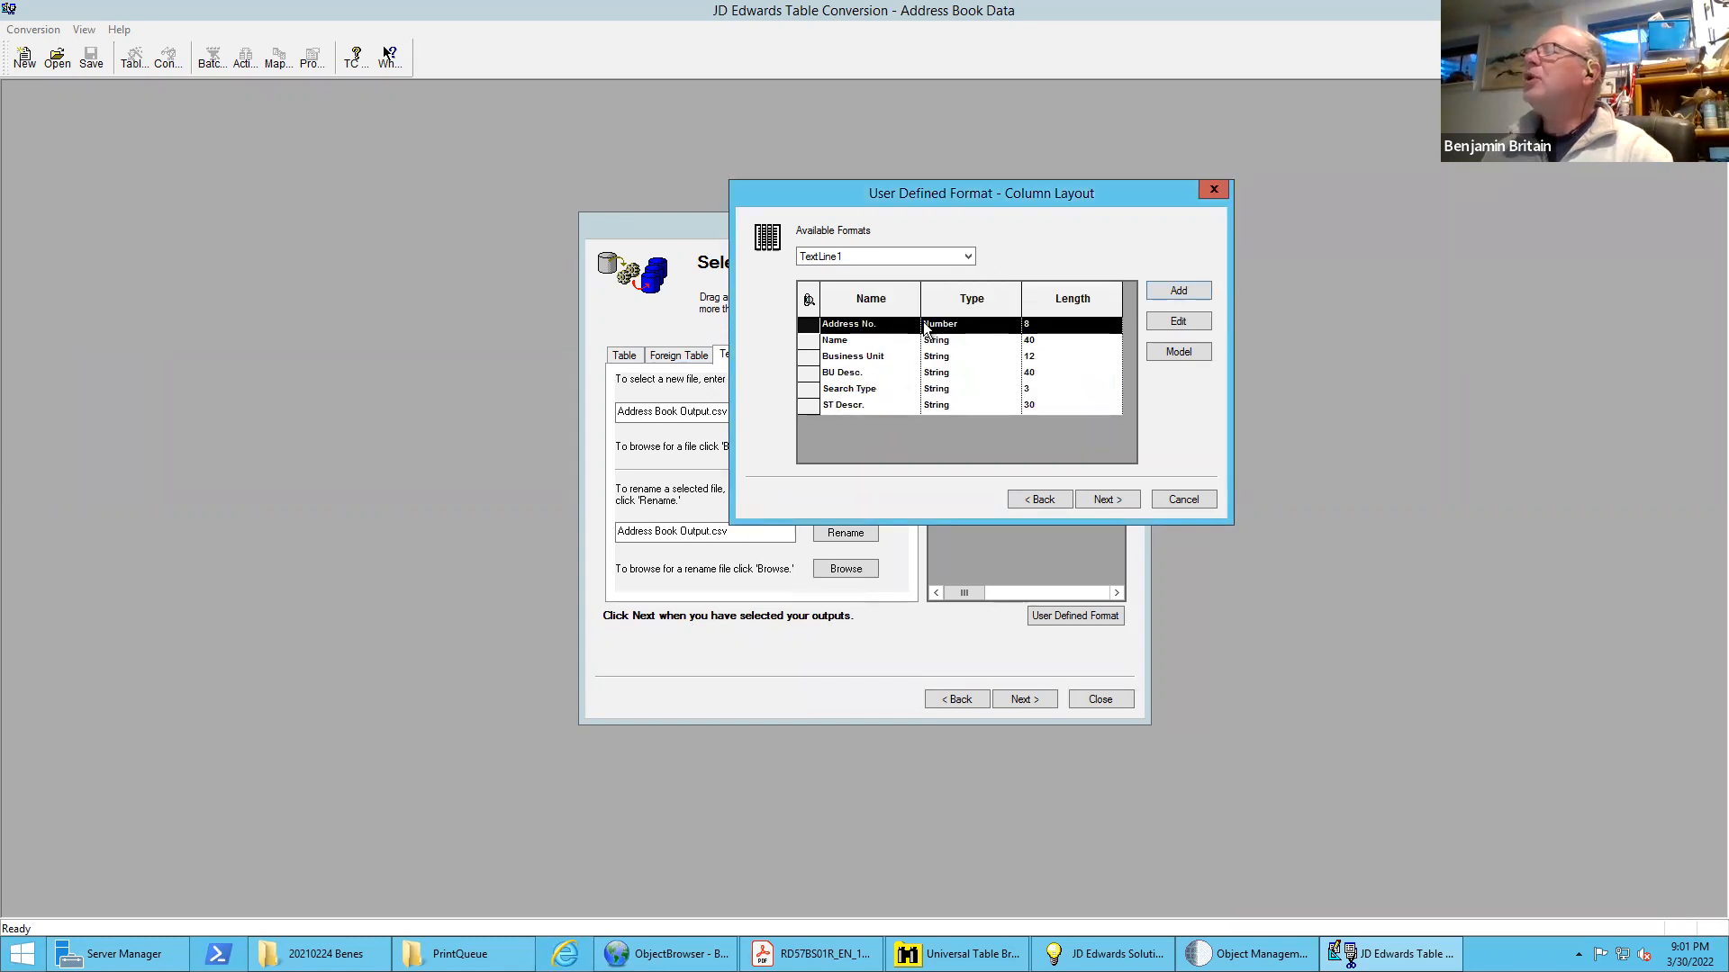
Finish the user-defined format for the CSV output and turn off Run Currency Triggers in the table options
left_click(1101, 499)
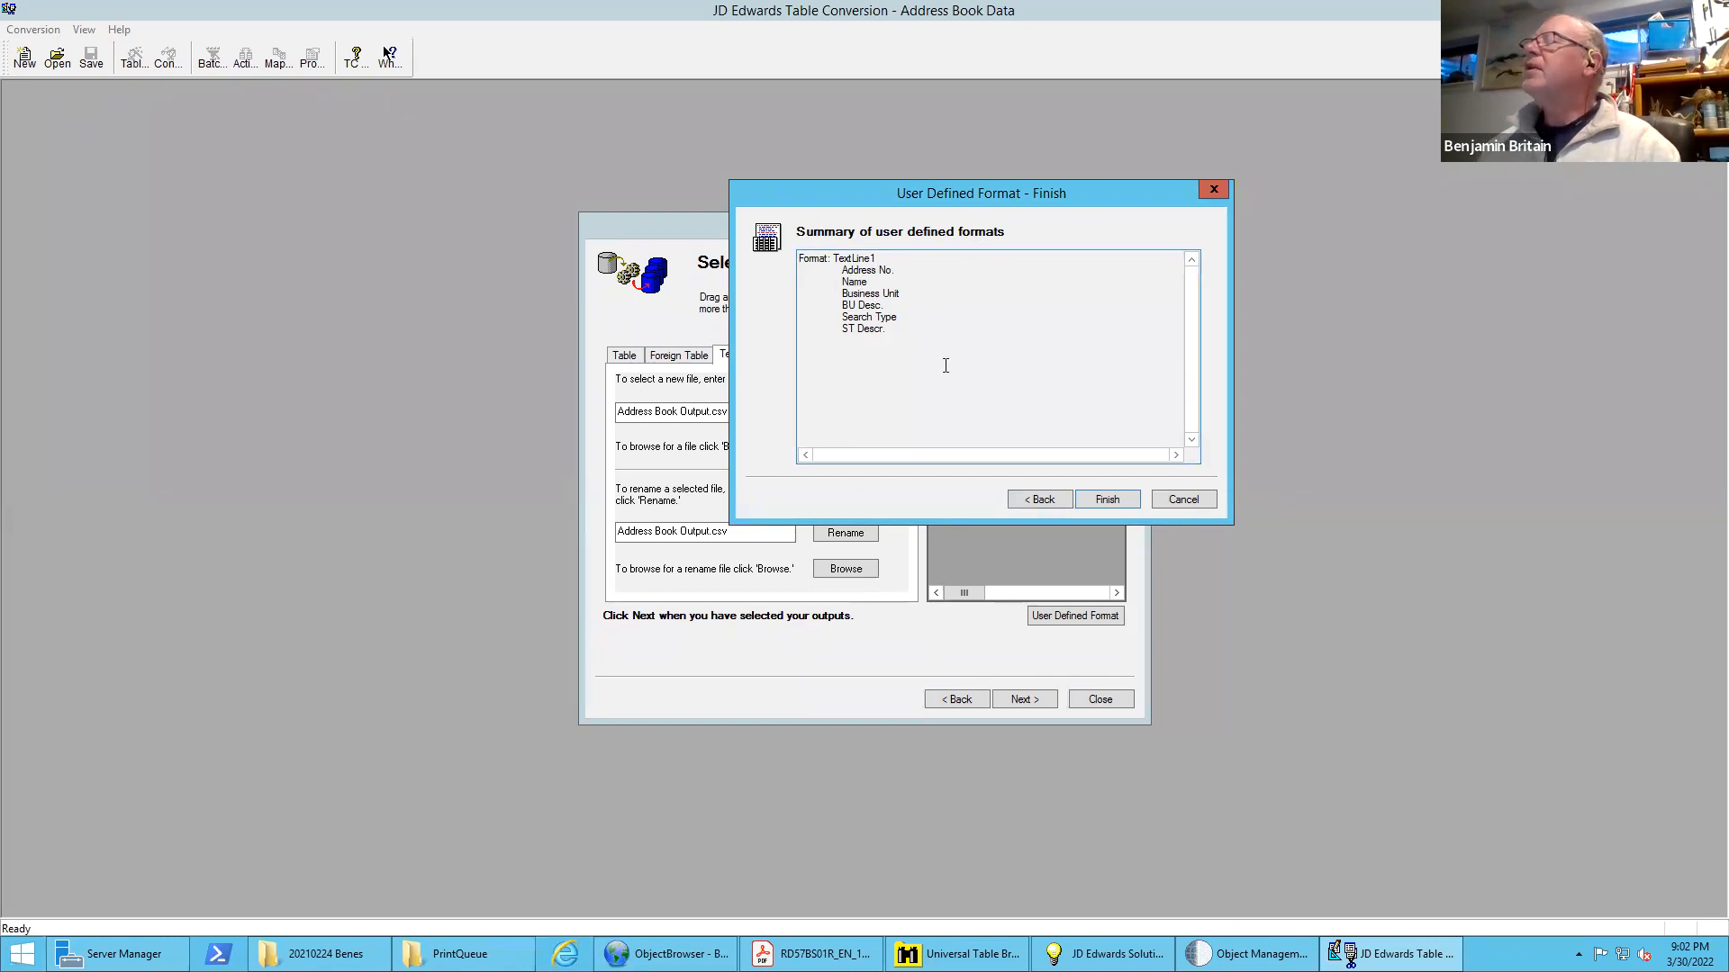
left_click(1108, 500)
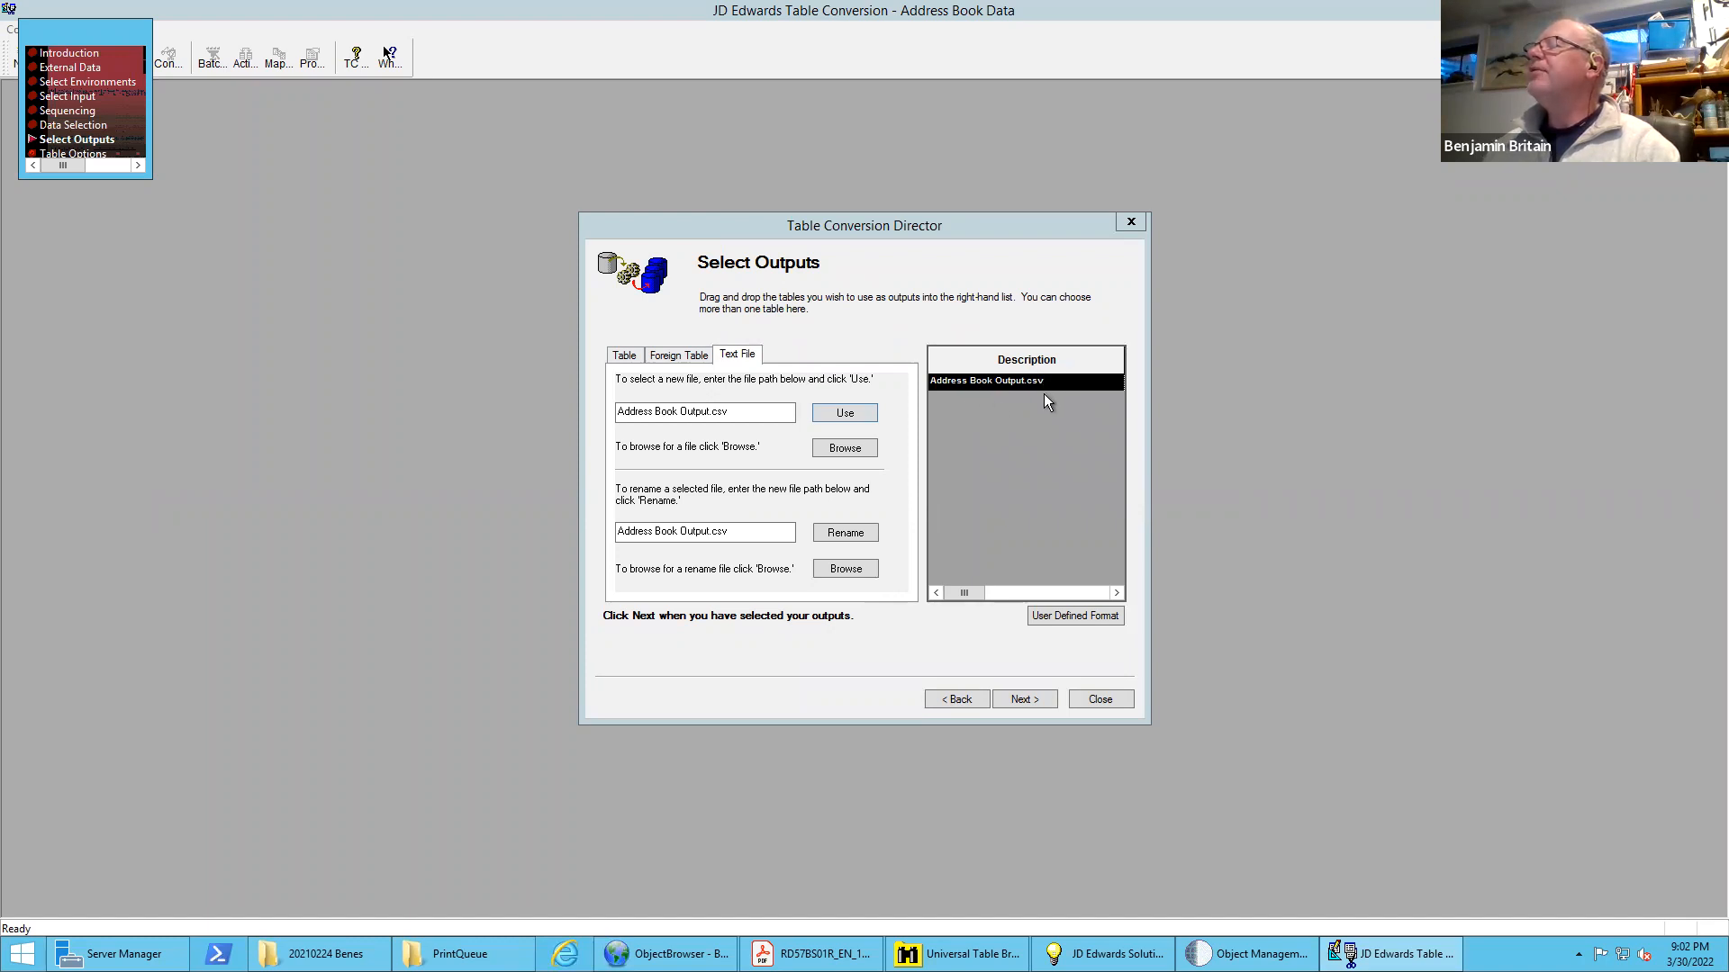
left_click(1024, 700)
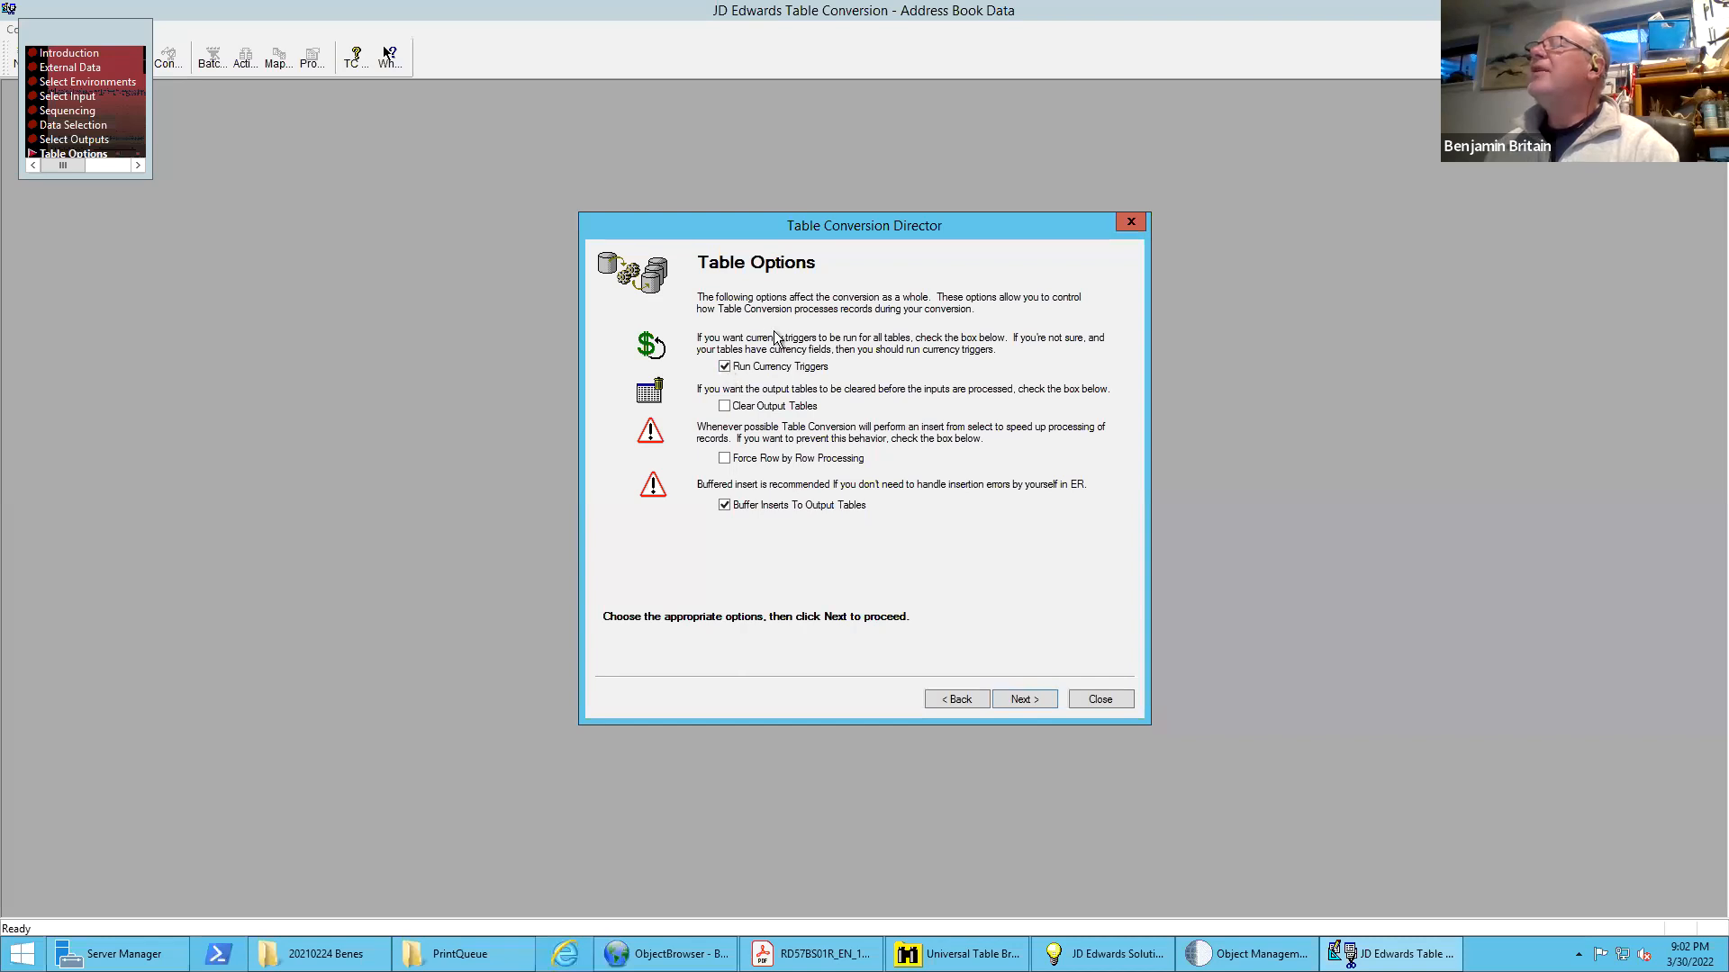
left_click(726, 367)
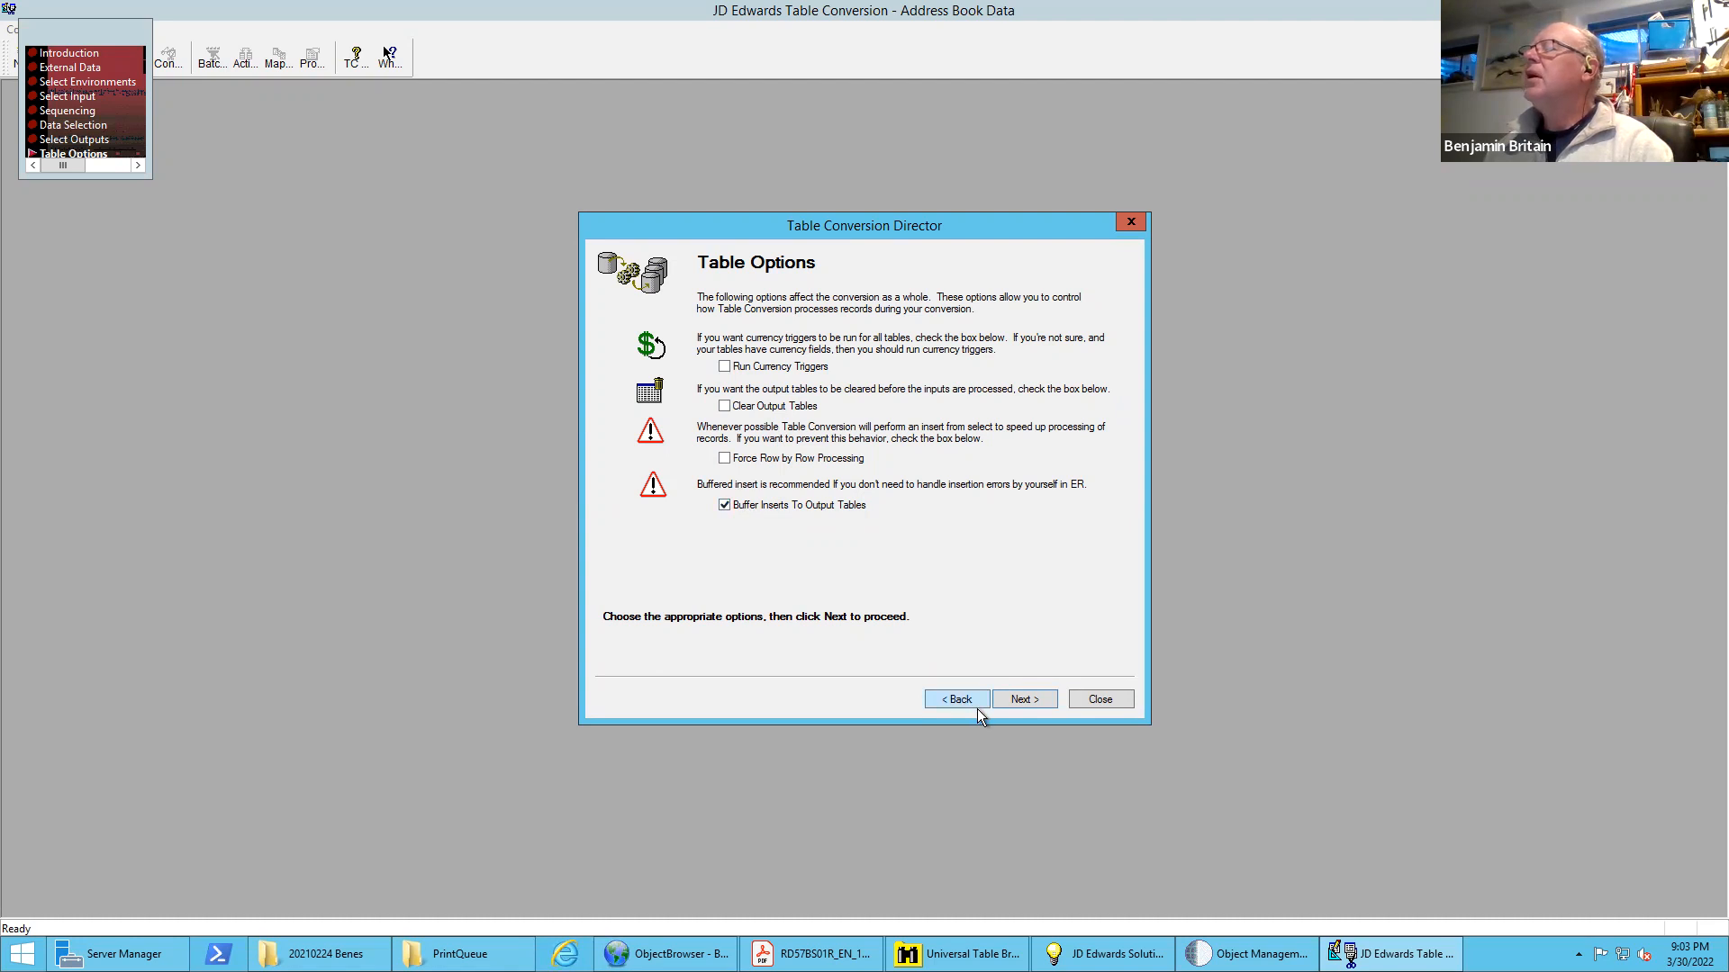
left_click(1023, 699)
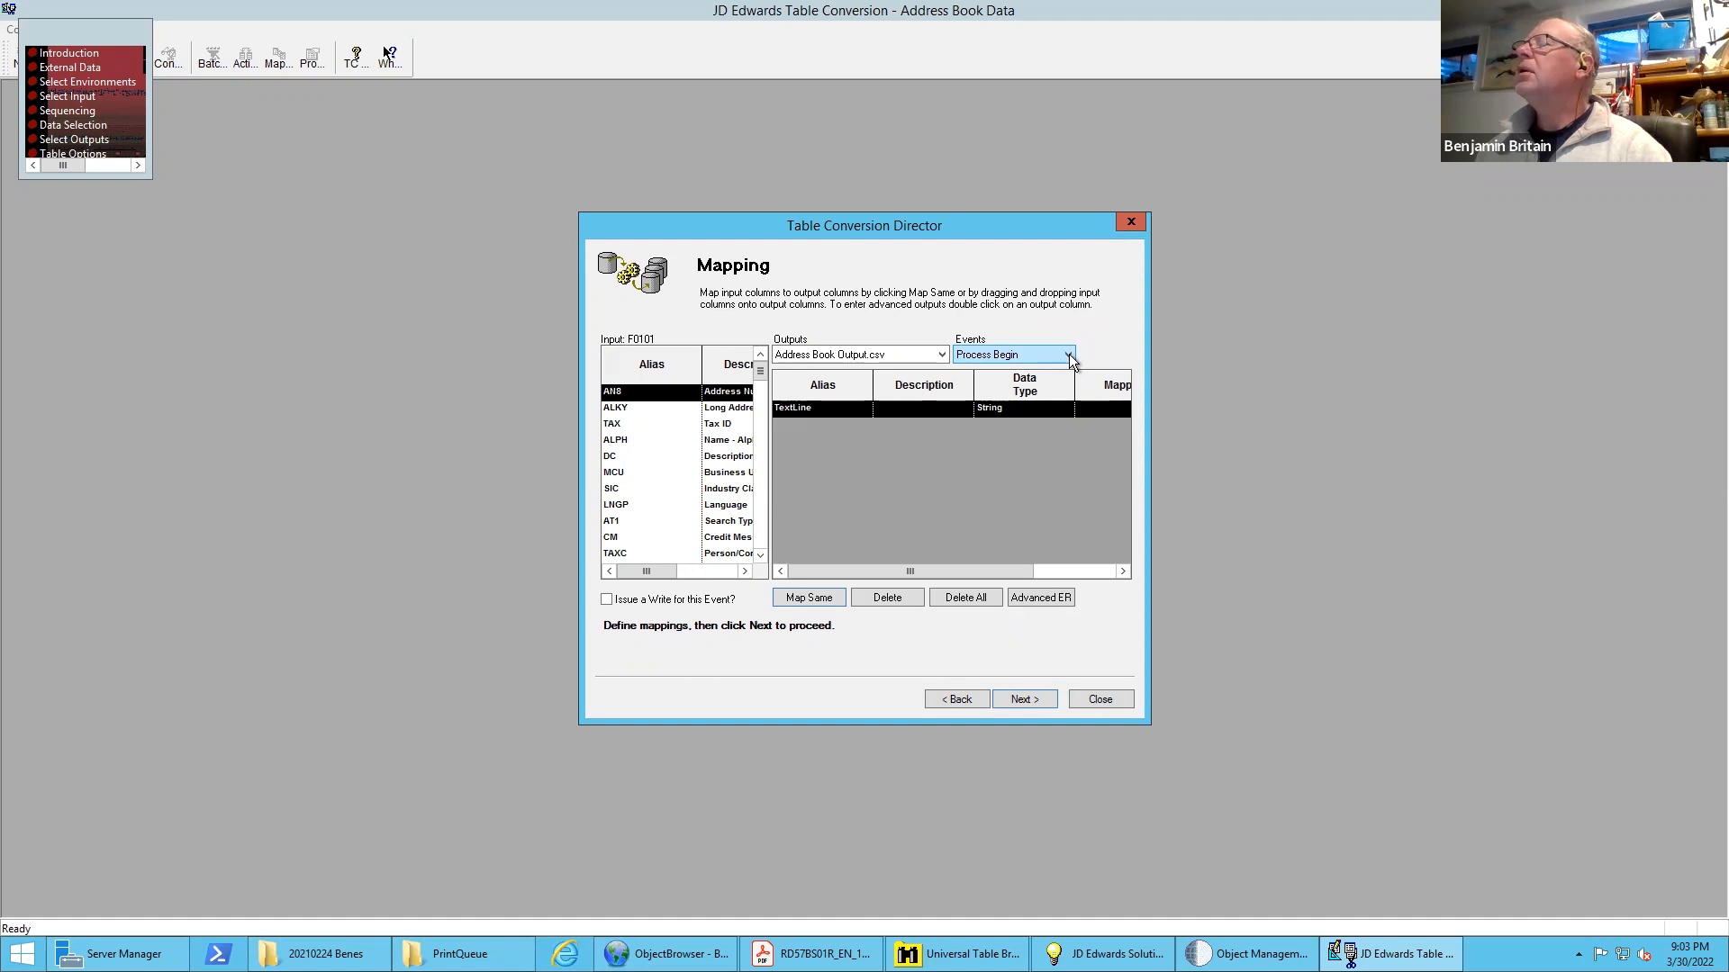
Compare the Address Book Output.csv and TextLine1 outputs for mapping, leaving TextLine1 selected for the Process Begin event
left_click(943, 355)
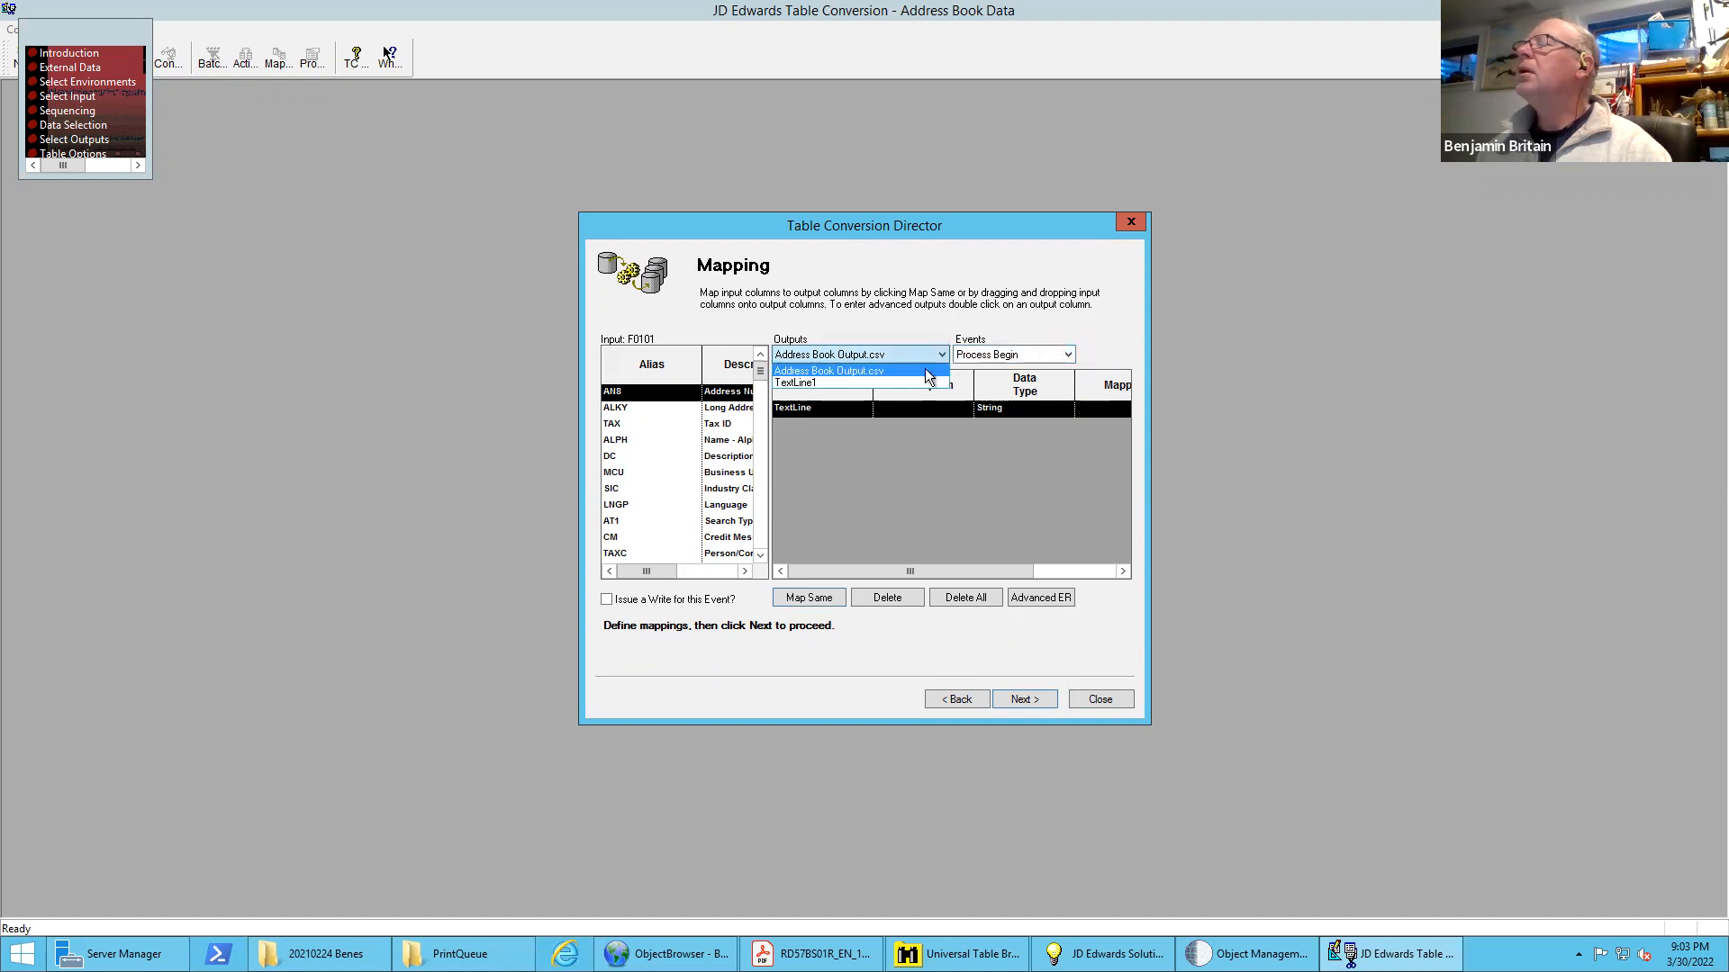
left_click(897, 382)
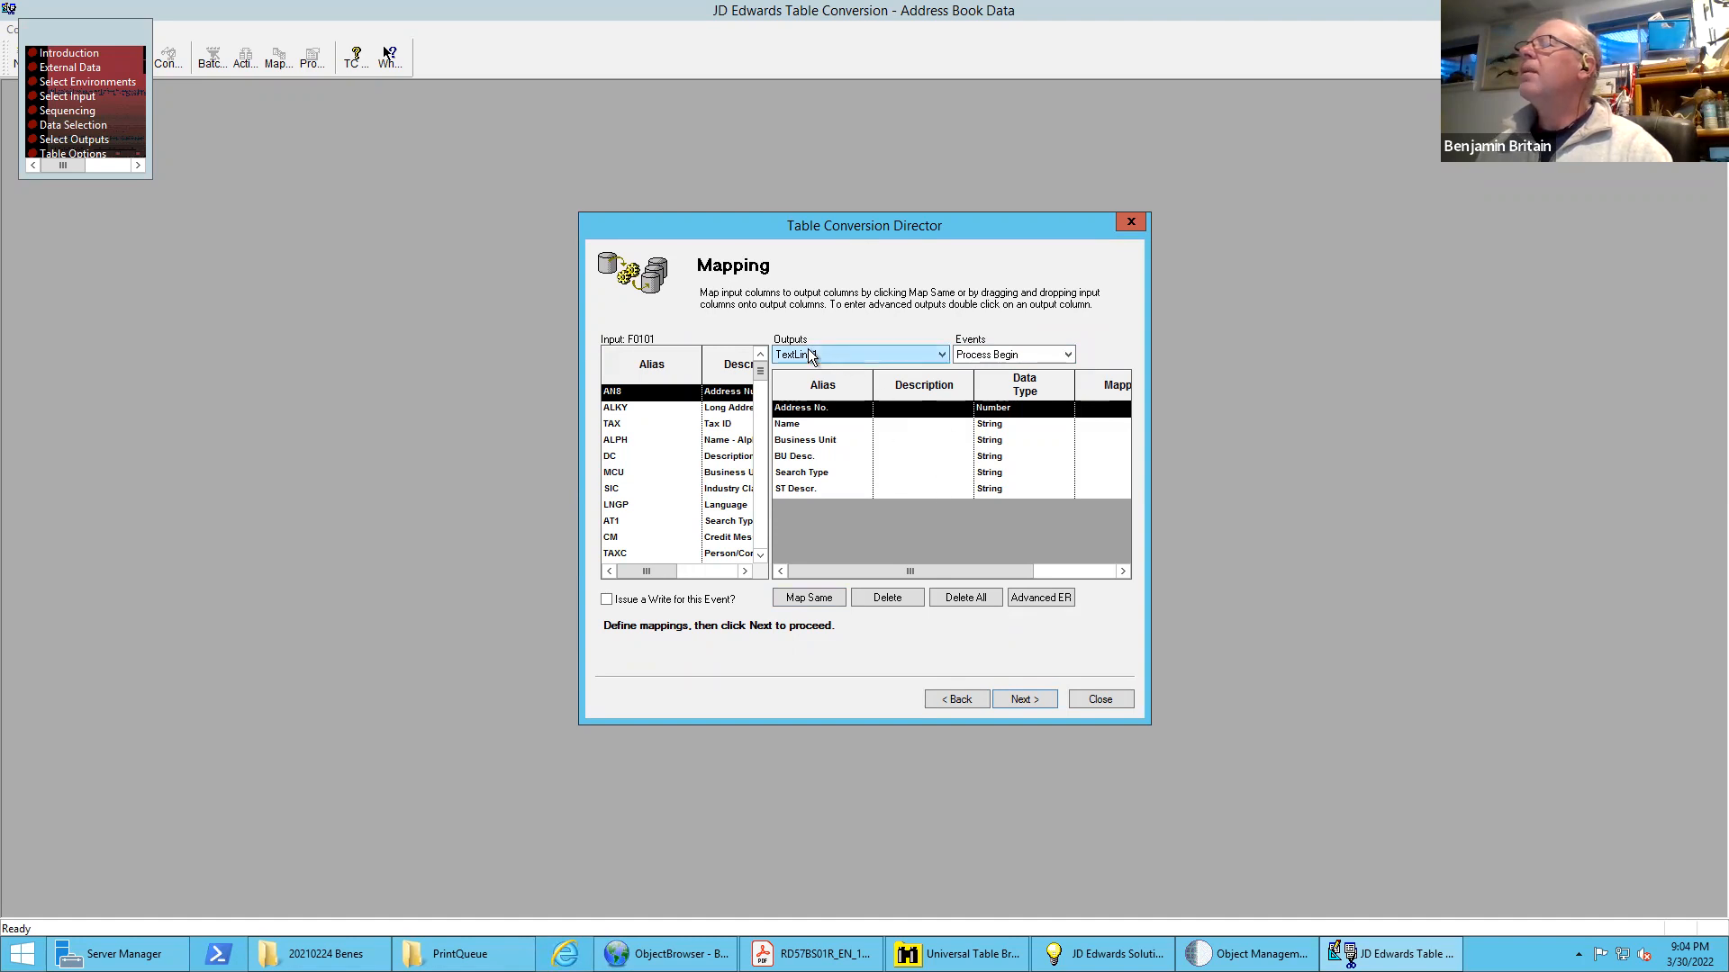
left_click(942, 356)
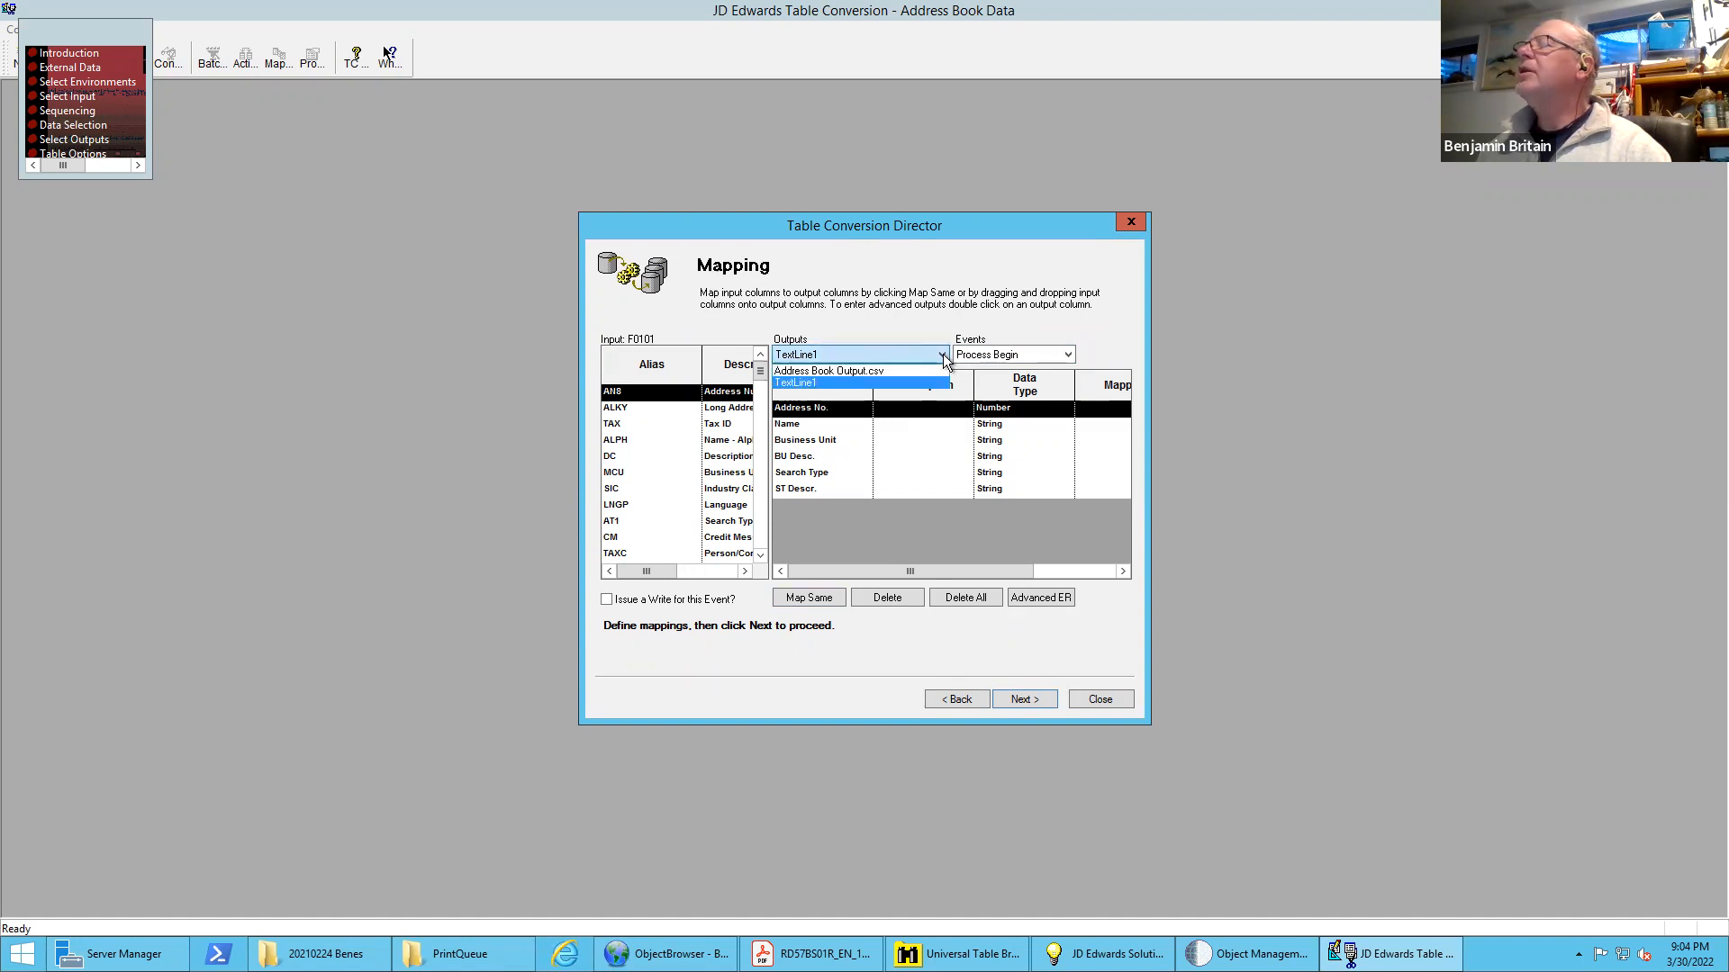
left_click(943, 356)
left_click(943, 357)
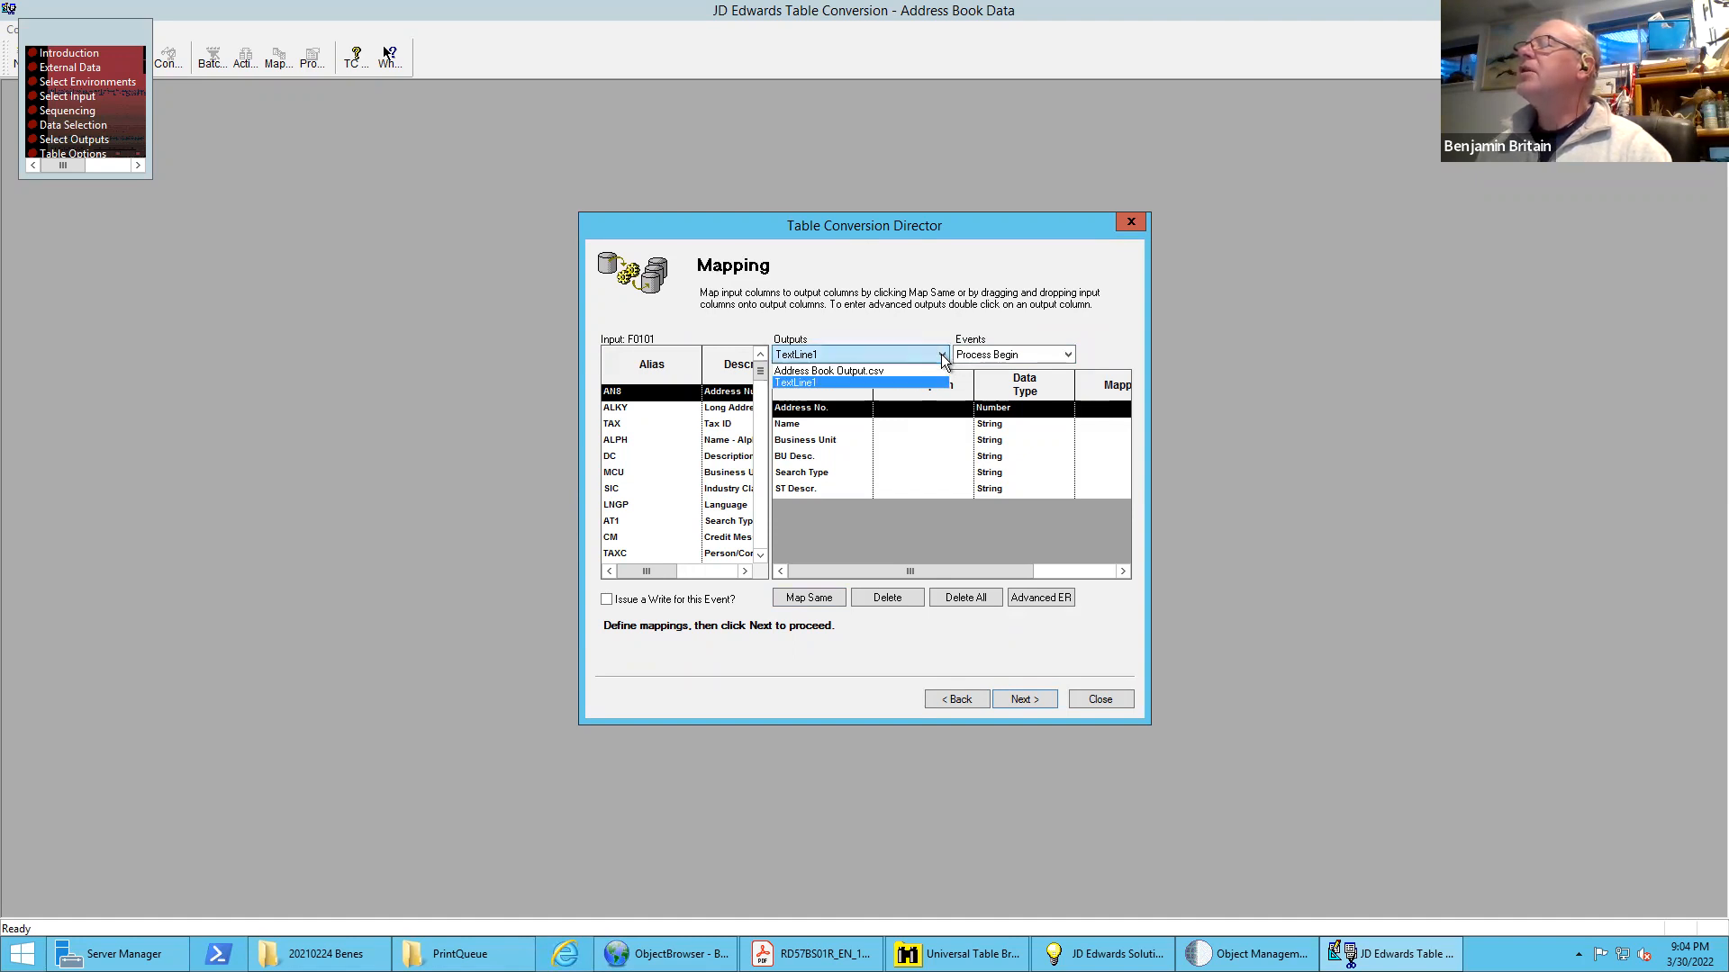
left_click(841, 370)
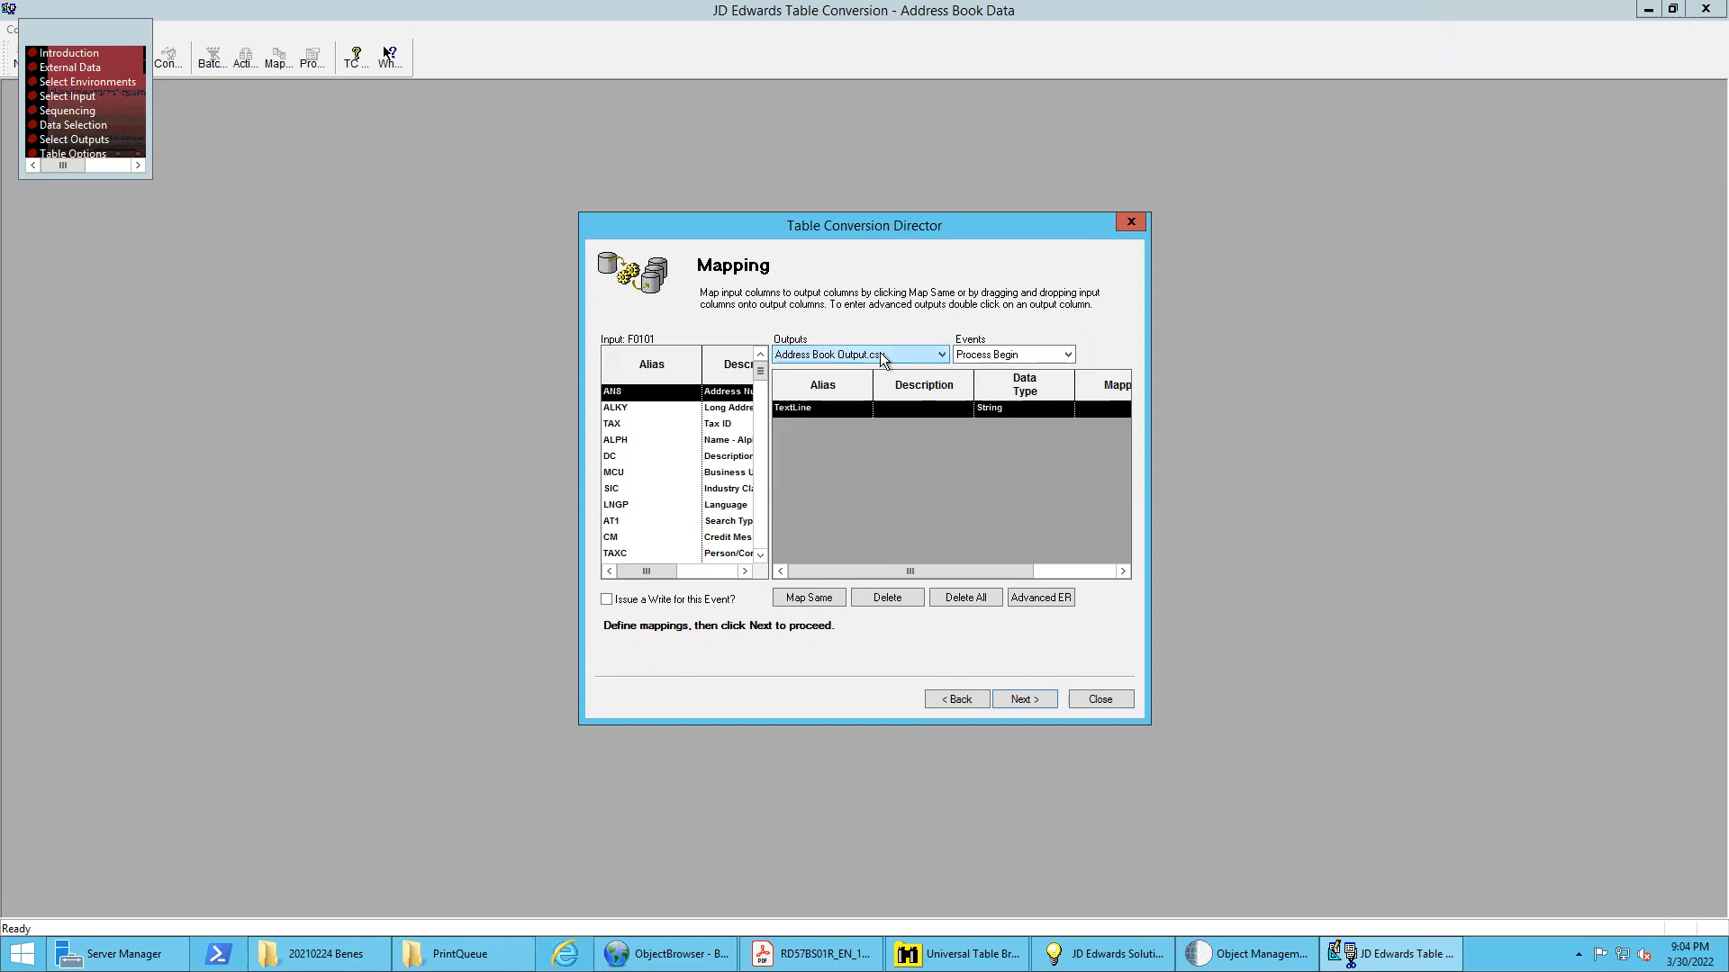
left_click(941, 355)
left_click(803, 383)
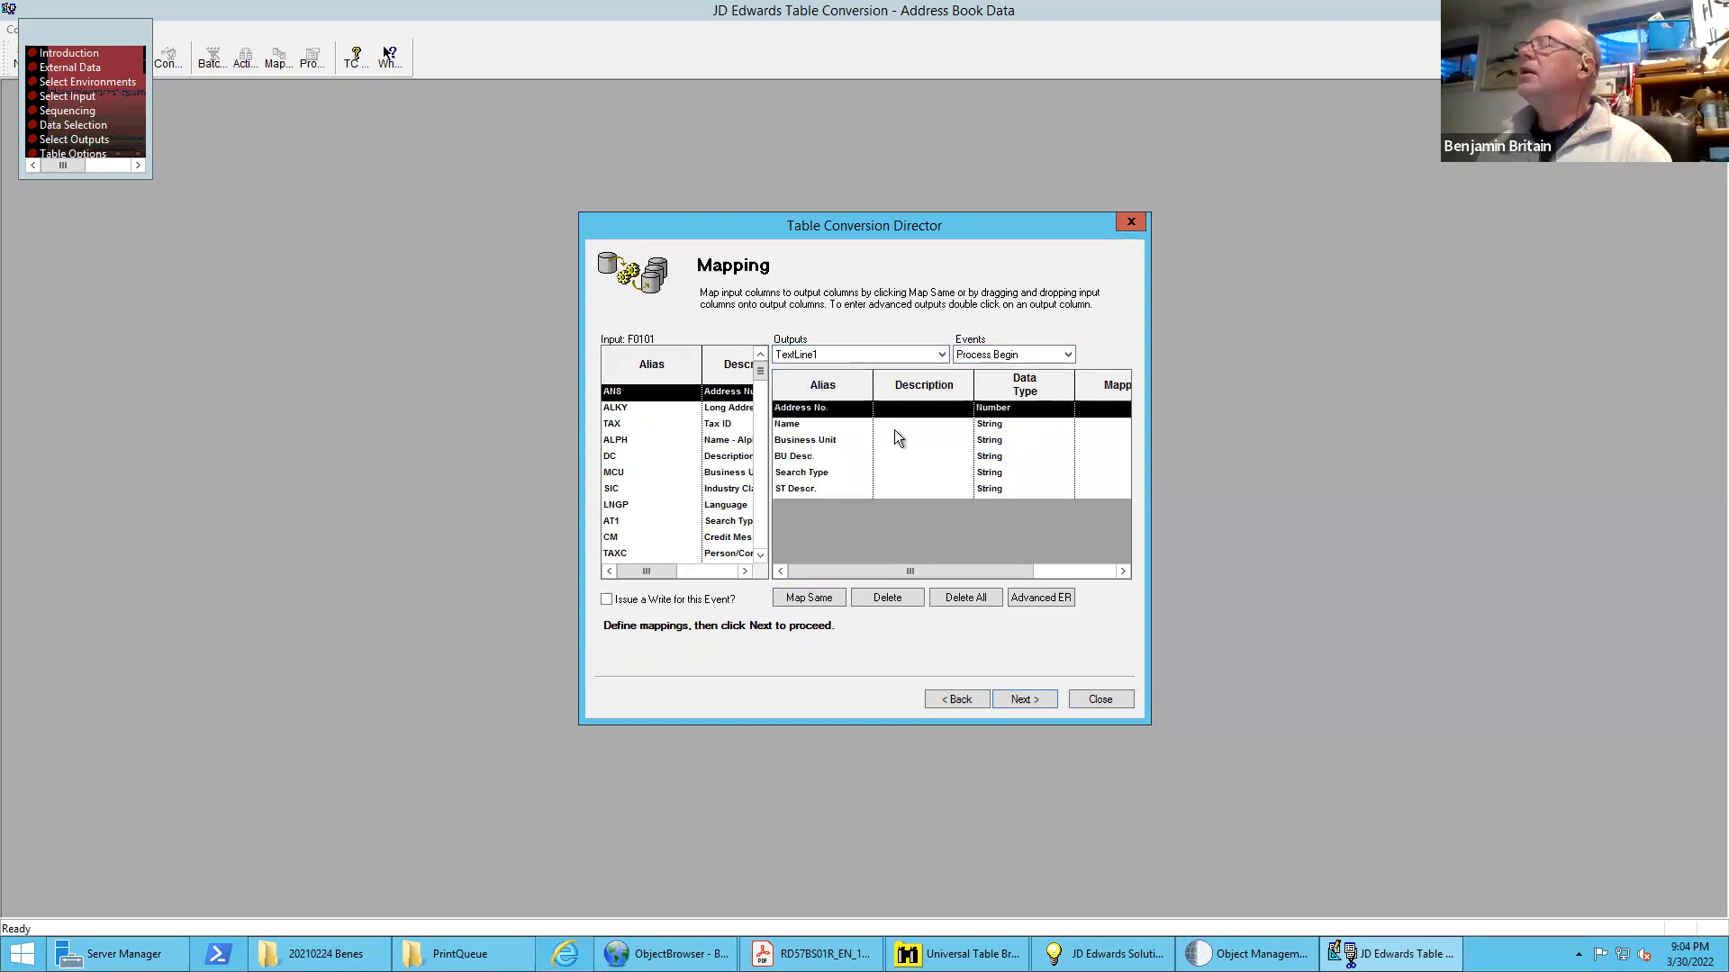
Map the F0101 input columns AN8 to Address No. and ALPH to Name in the TextLine1 output
left_click_drag(711, 396, 796, 412)
left_click(693, 393)
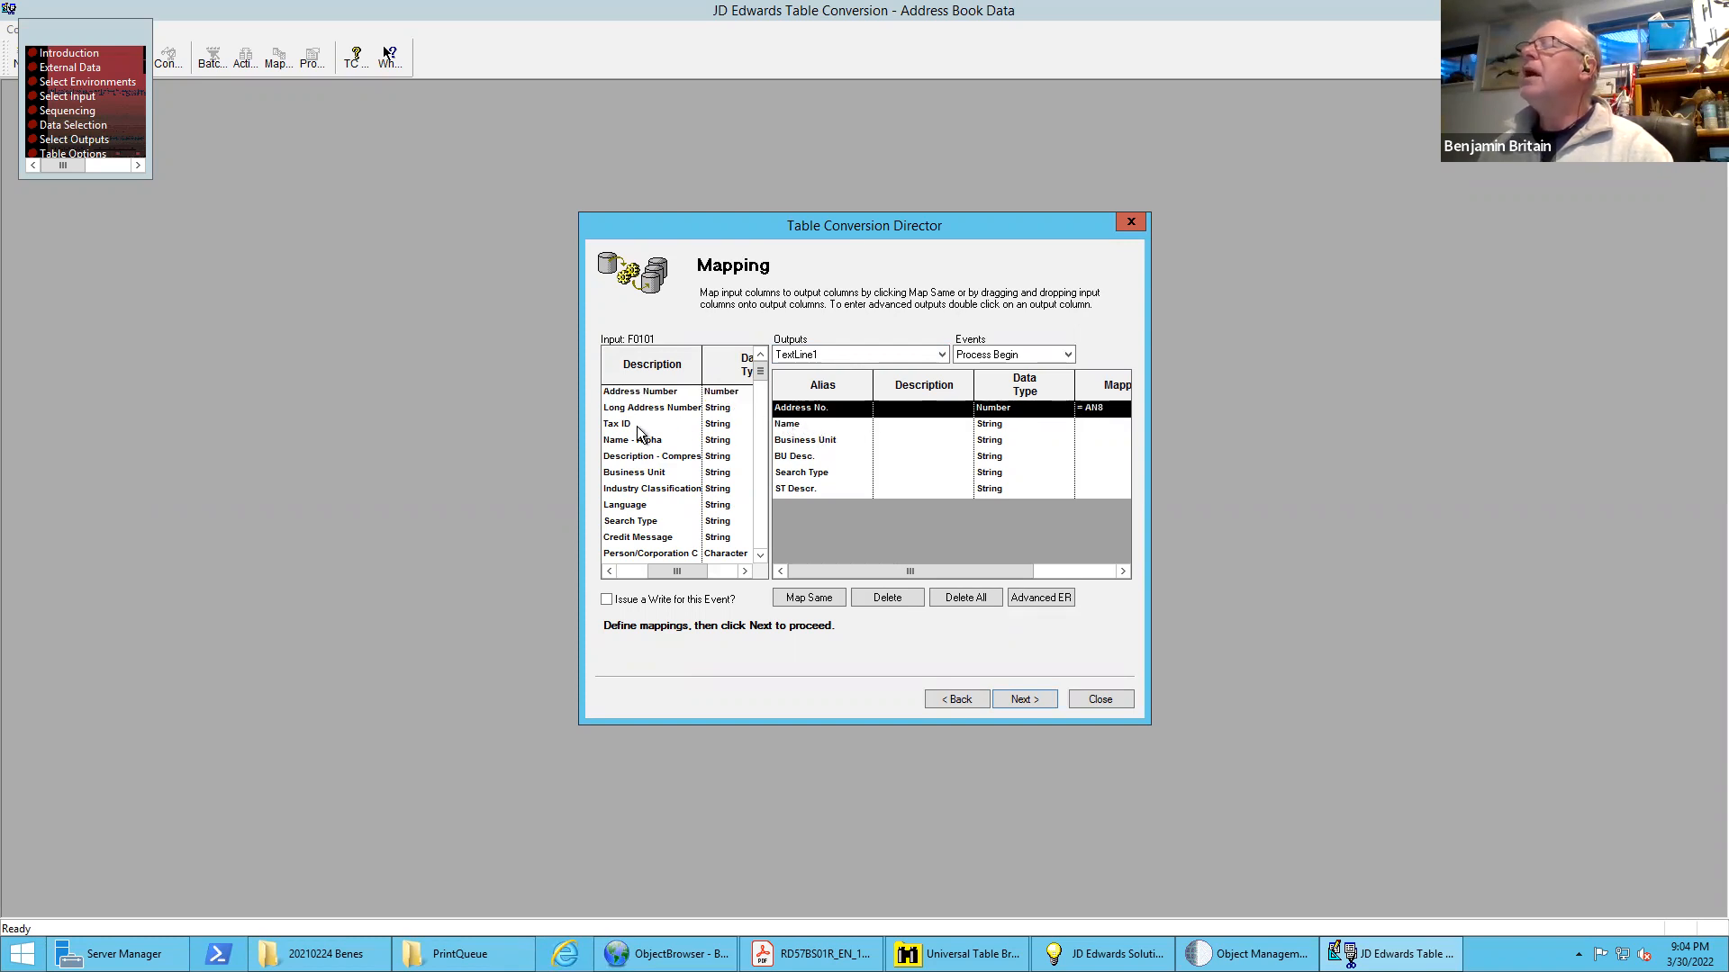
left_click_drag(642, 441, 785, 429)
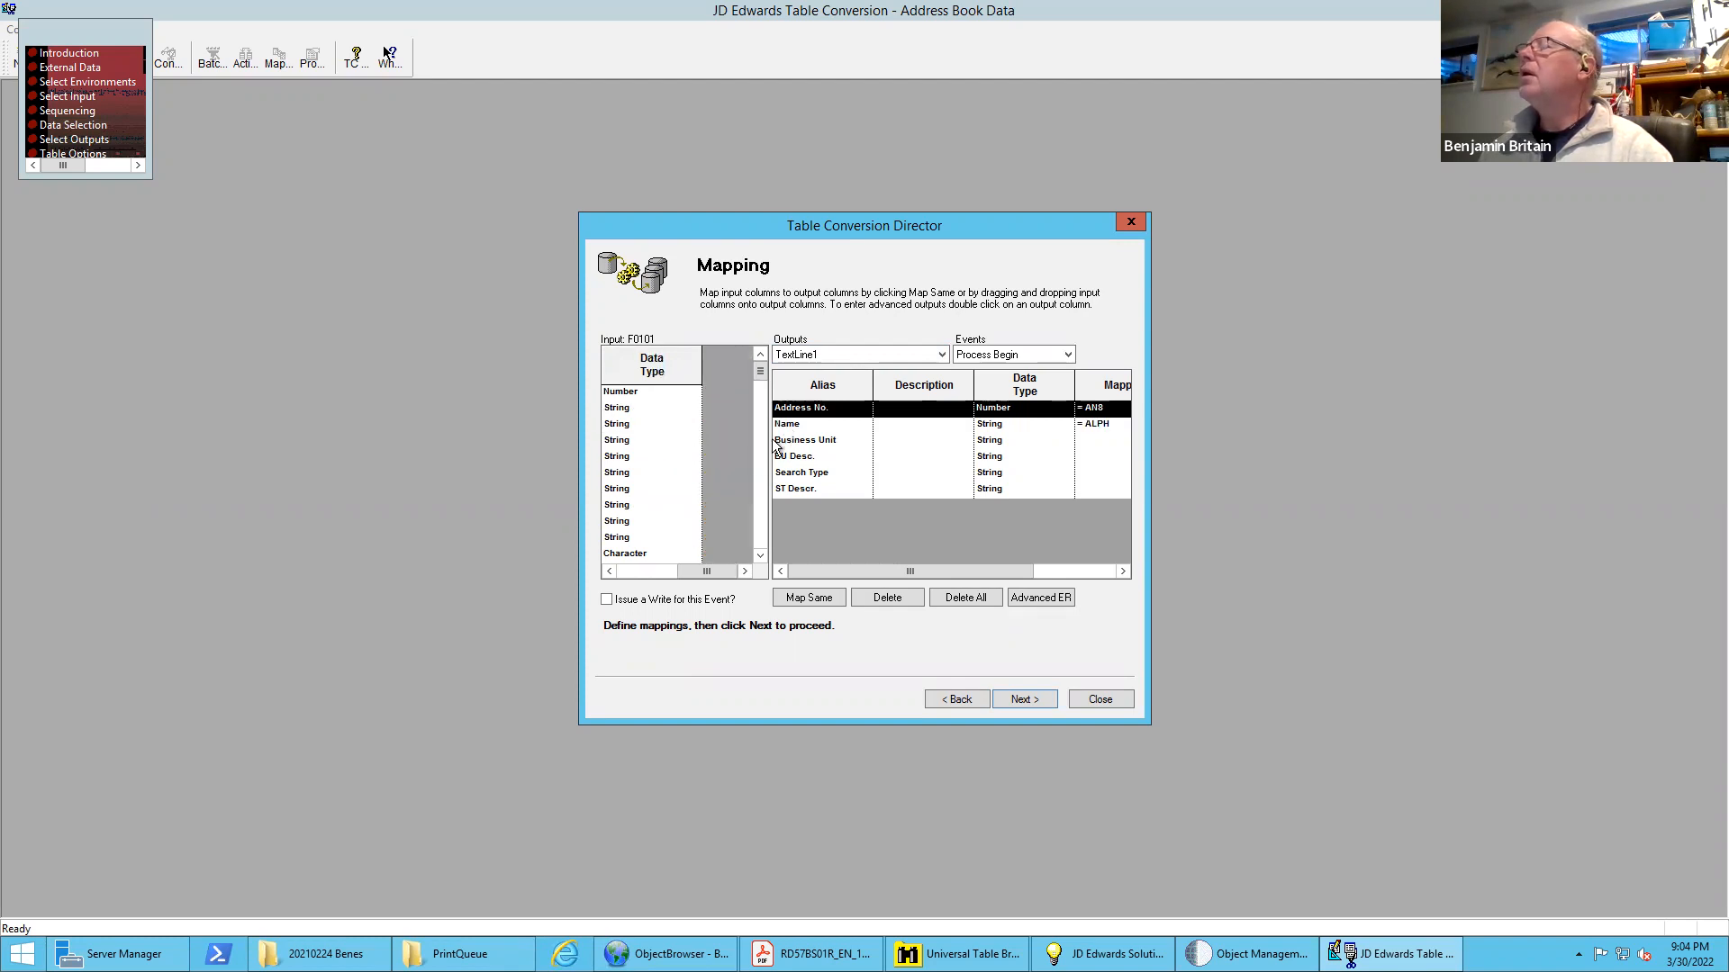
Map the F0101 input columns MCU to Business Unit and AT1 to Search Type in the TextLine1 output
left_click(632, 572)
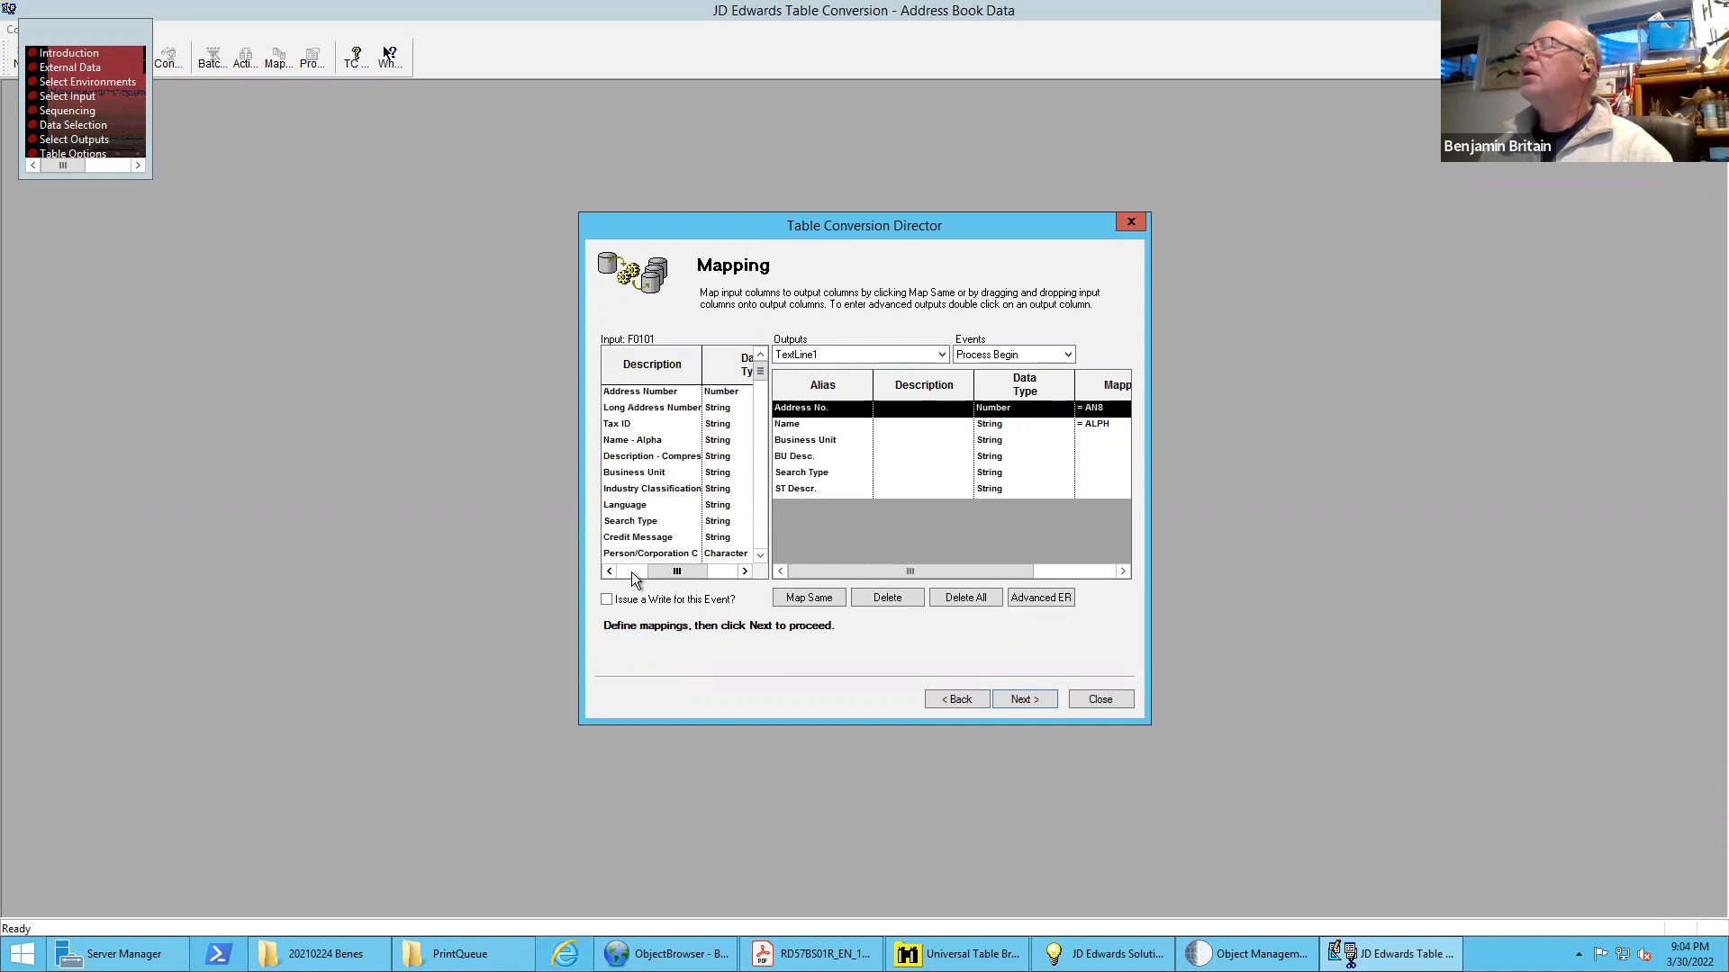
left_click(632, 572)
left_click(635, 472)
left_click_drag(635, 473, 828, 444)
left_click(651, 525)
left_click(731, 573)
left_click(656, 571)
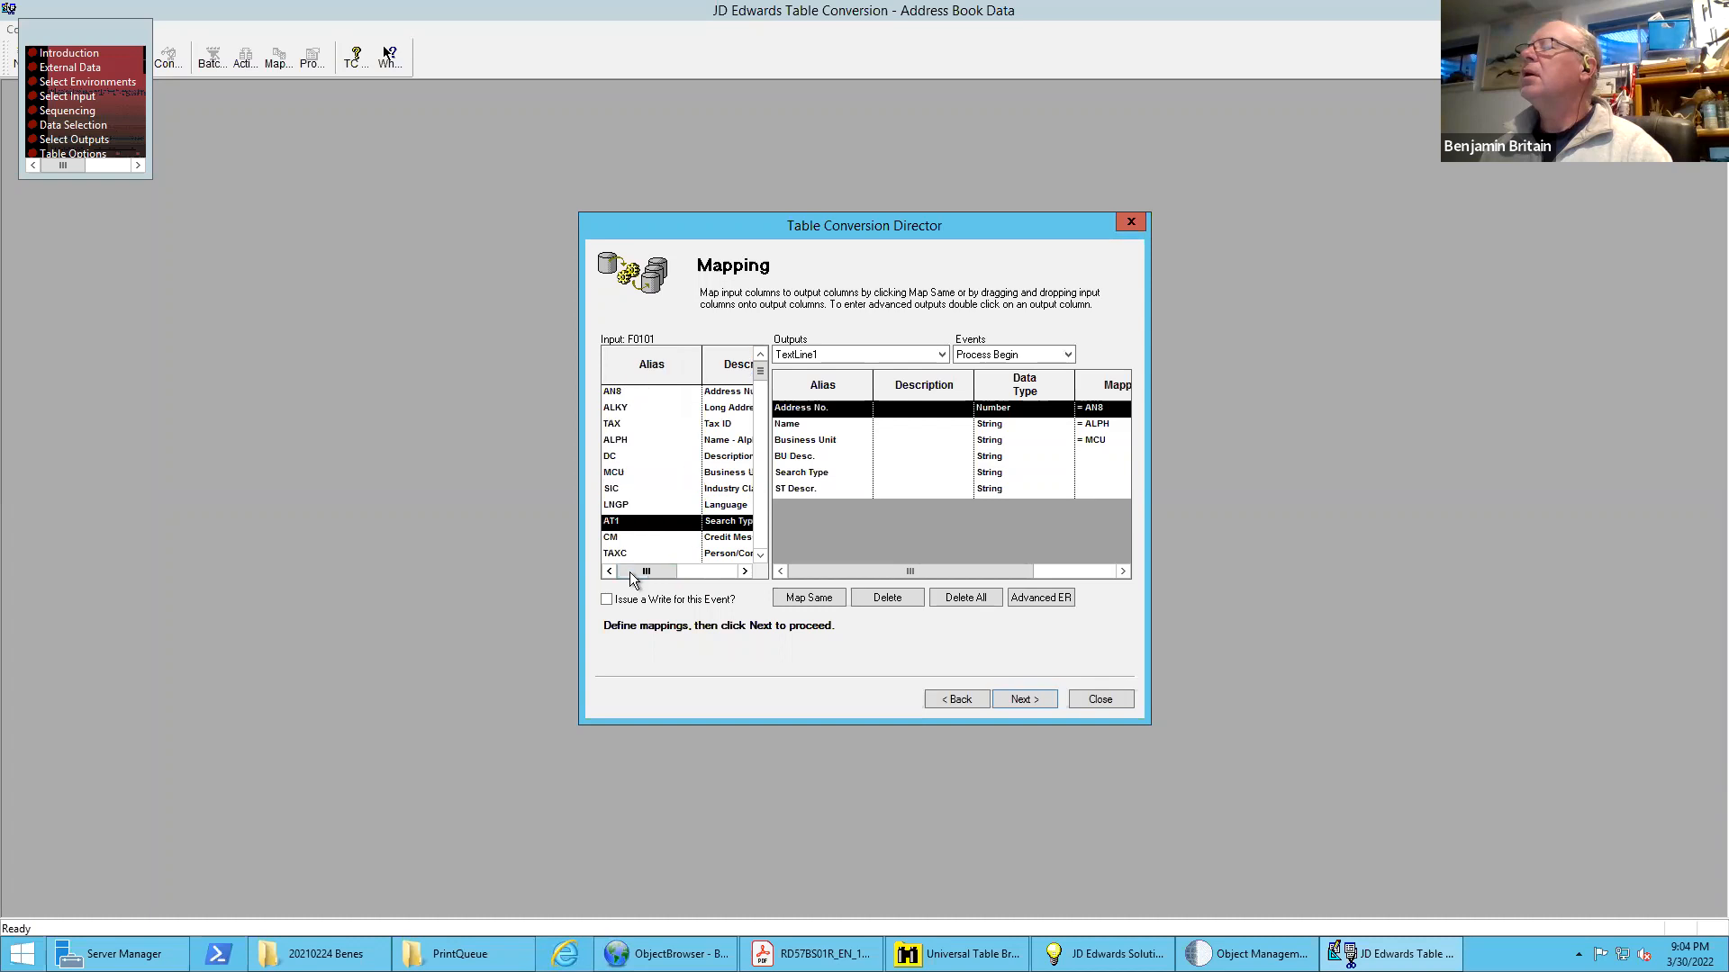
left_click_drag(674, 517, 822, 481)
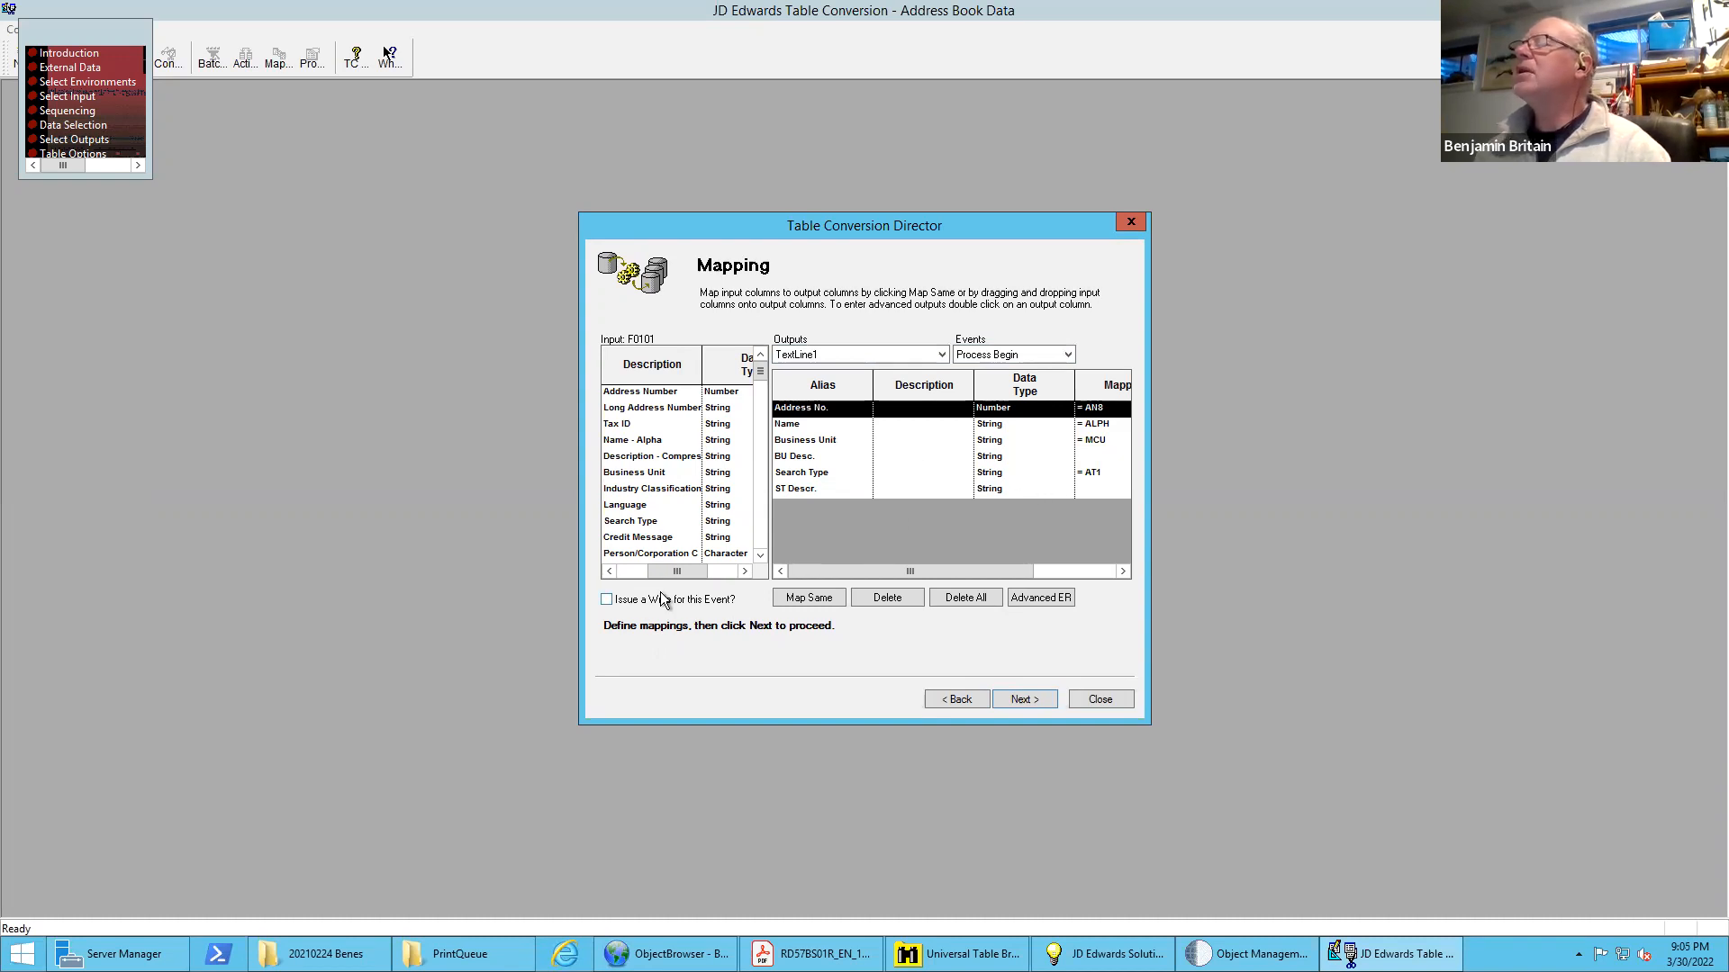
Enable issuing a write for the Process Begin event and proceed to the finish page with all logging options left off
left_click(607, 600)
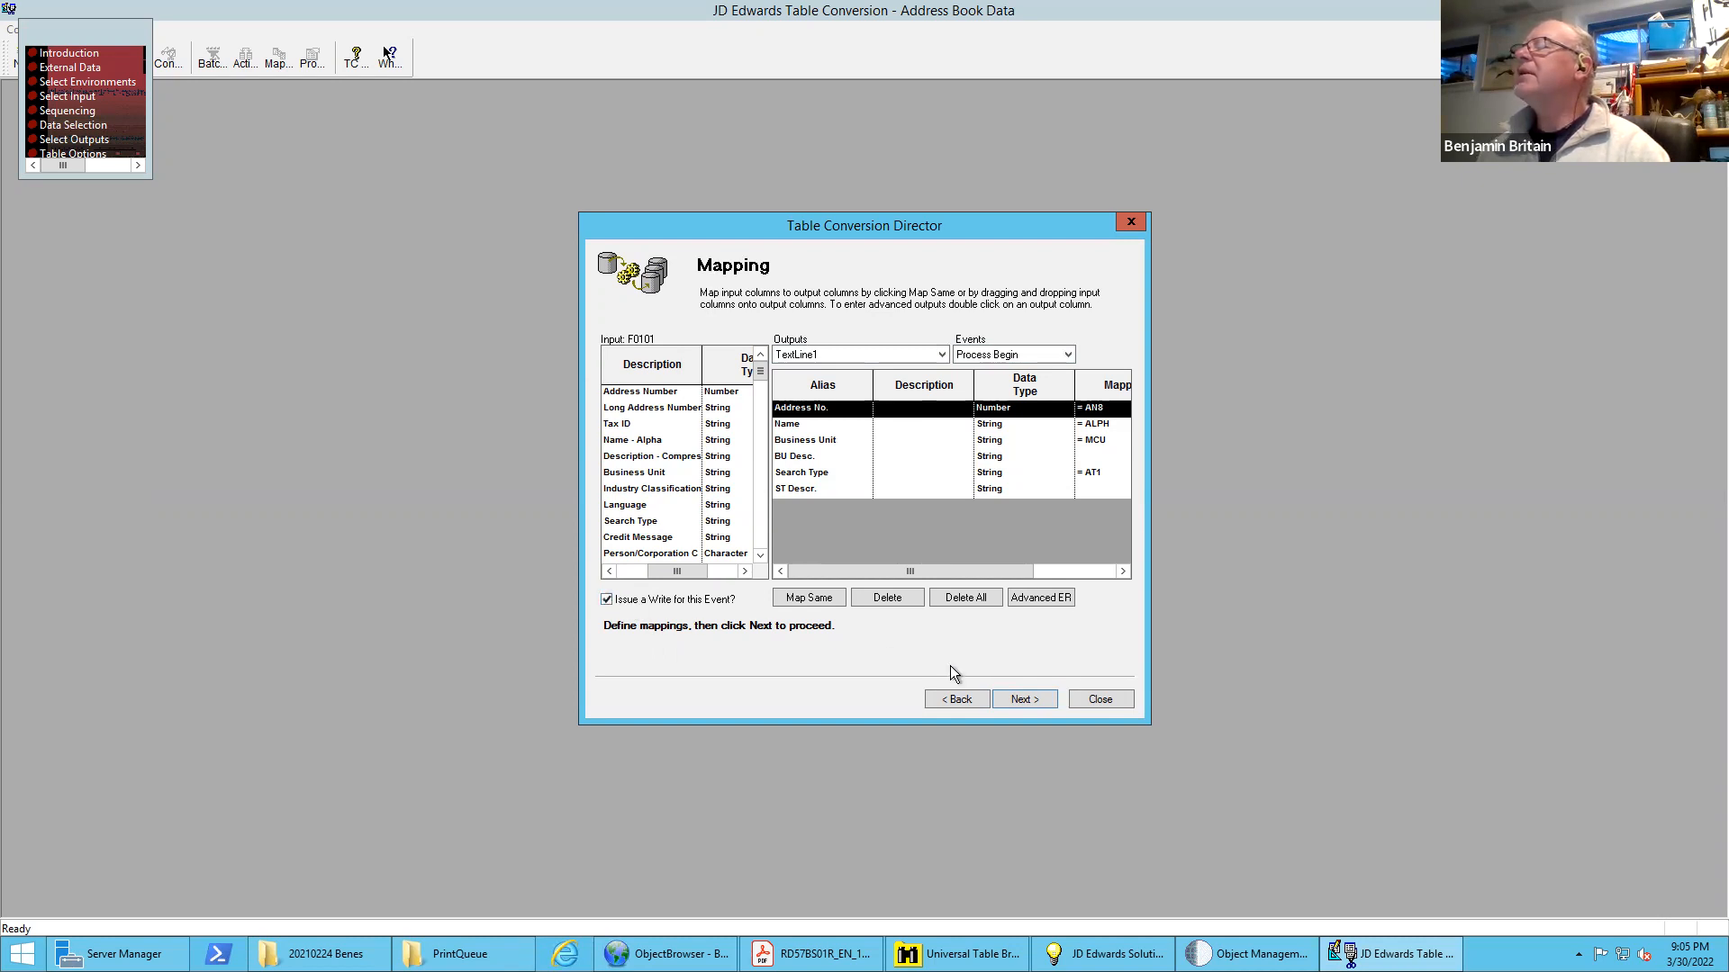
left_click(1023, 699)
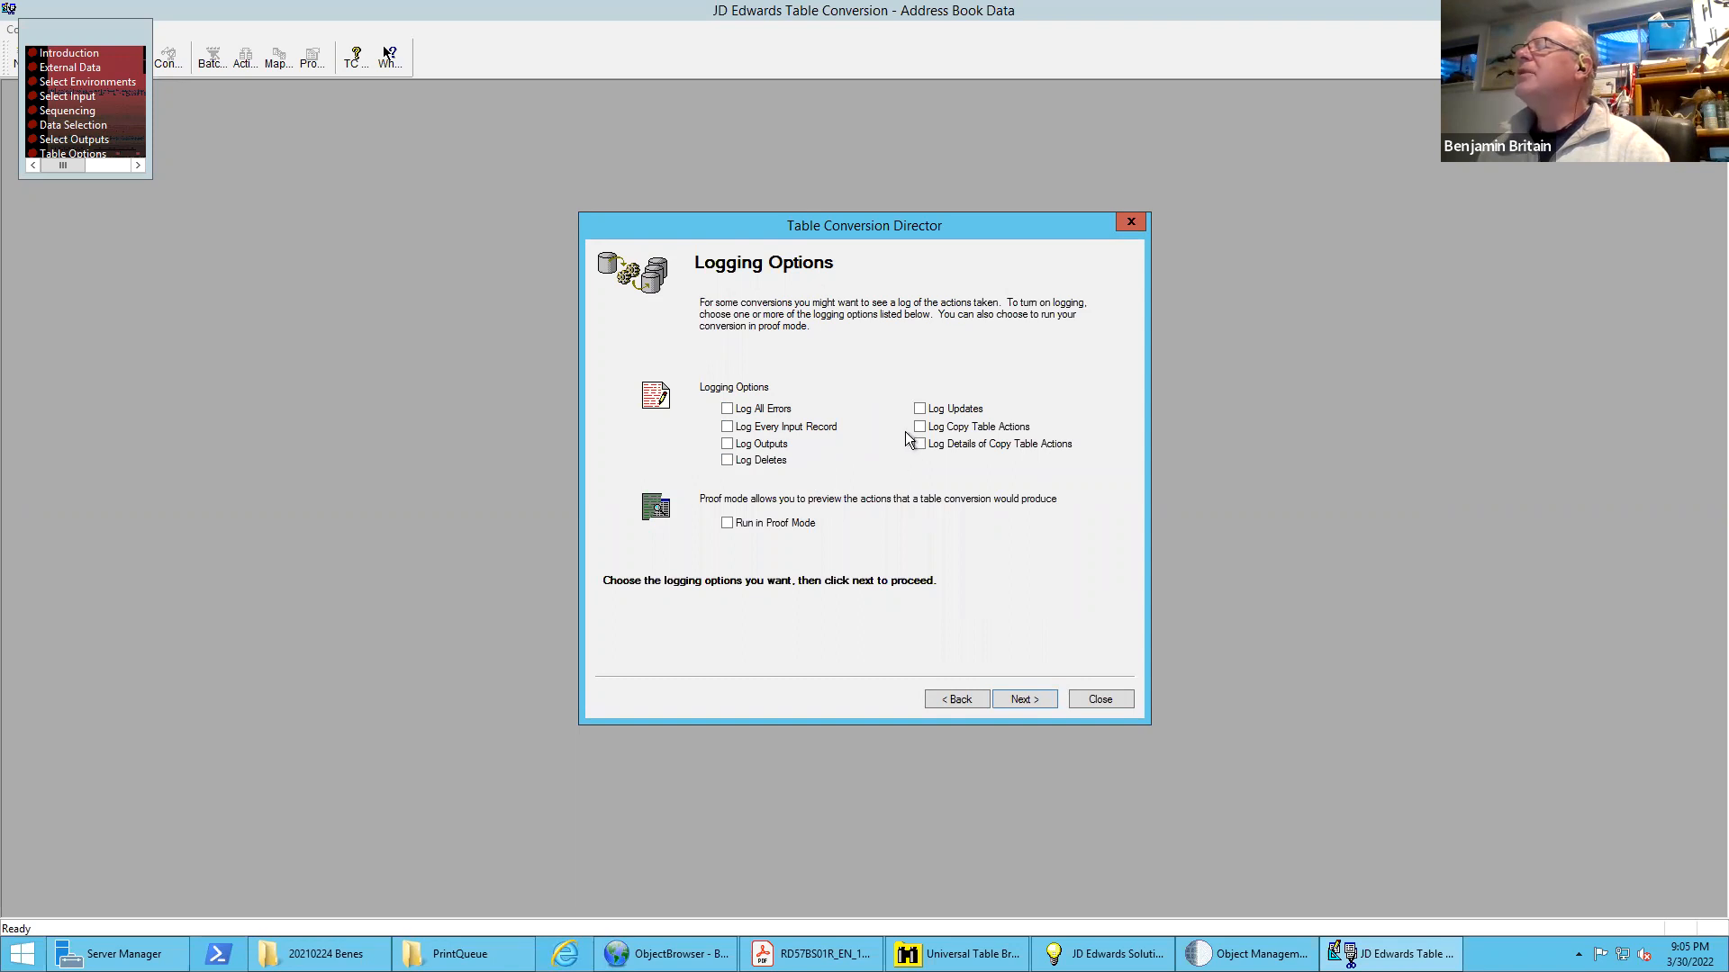
left_click(1021, 699)
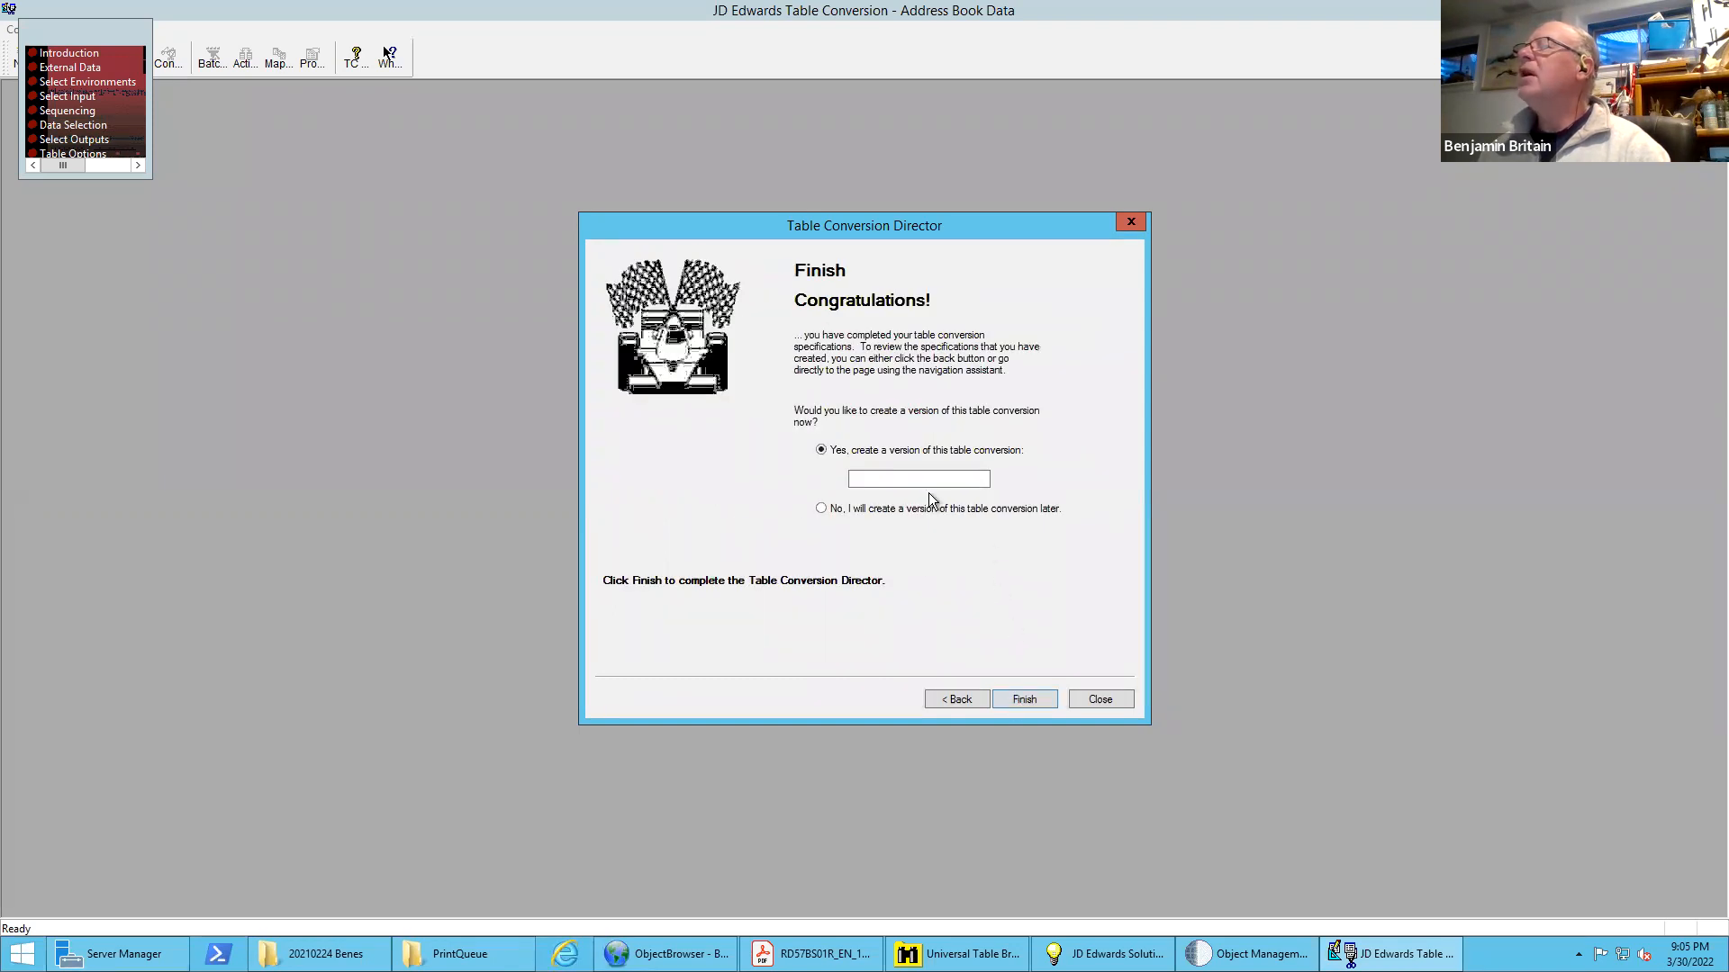
Finish the Table Conversion Director by creating version BB0001 and saving the conversion
left_click(893, 477)
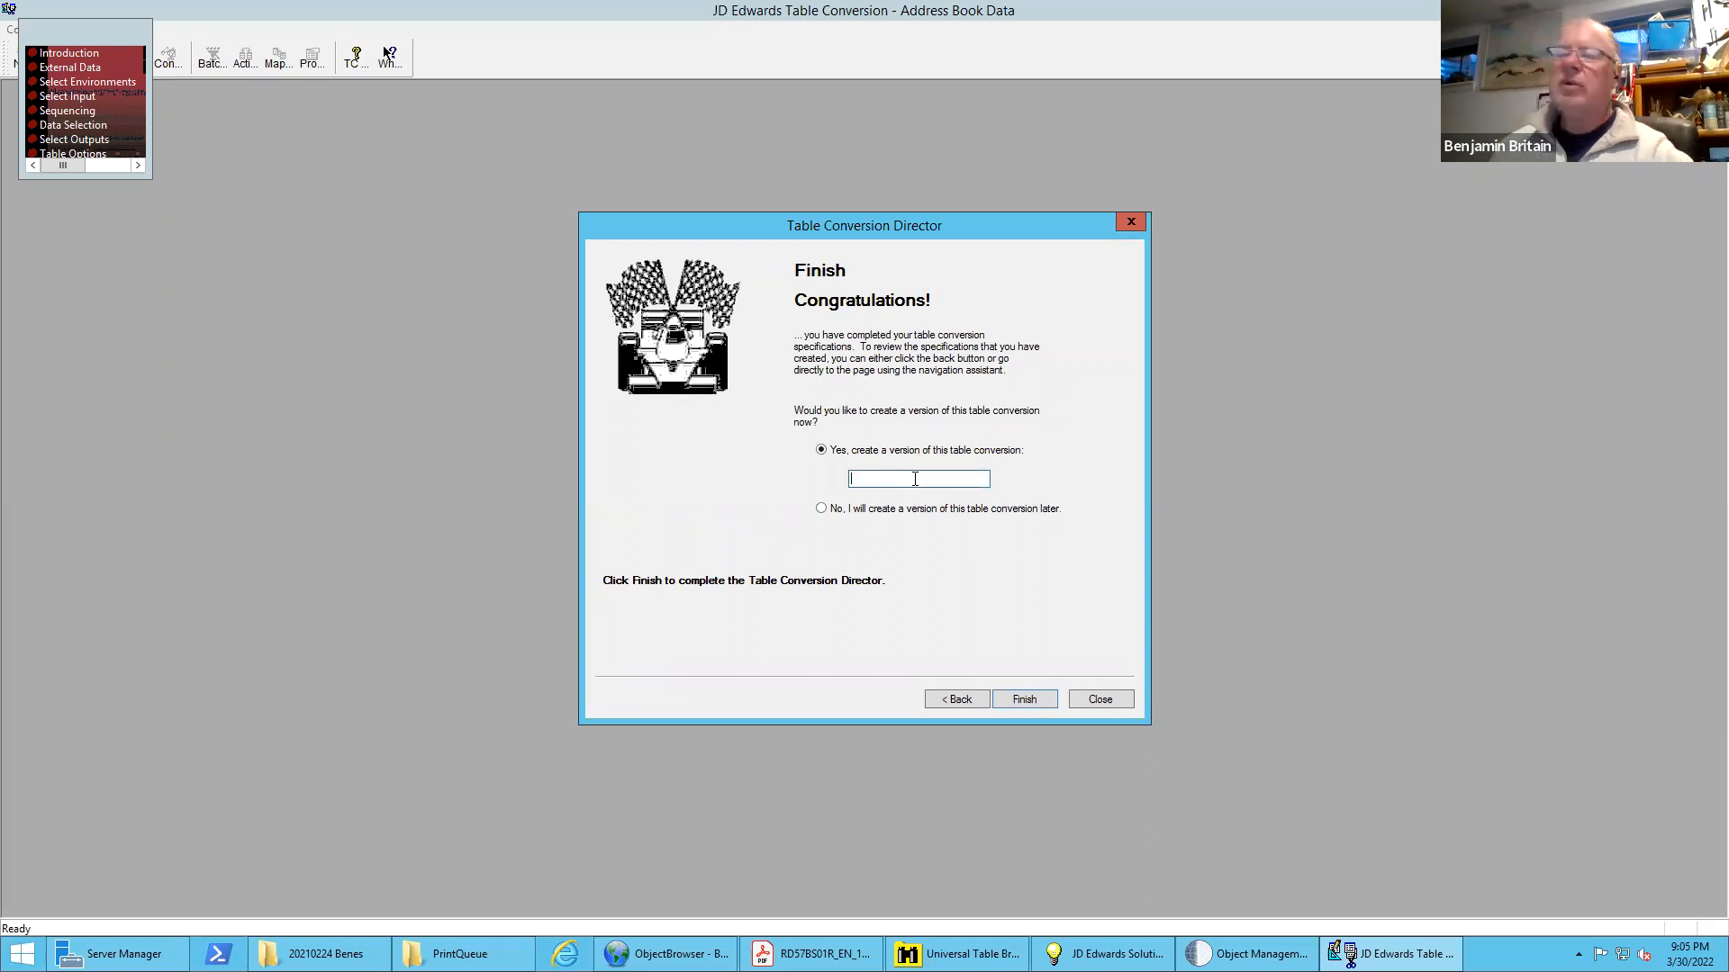
type("BB")
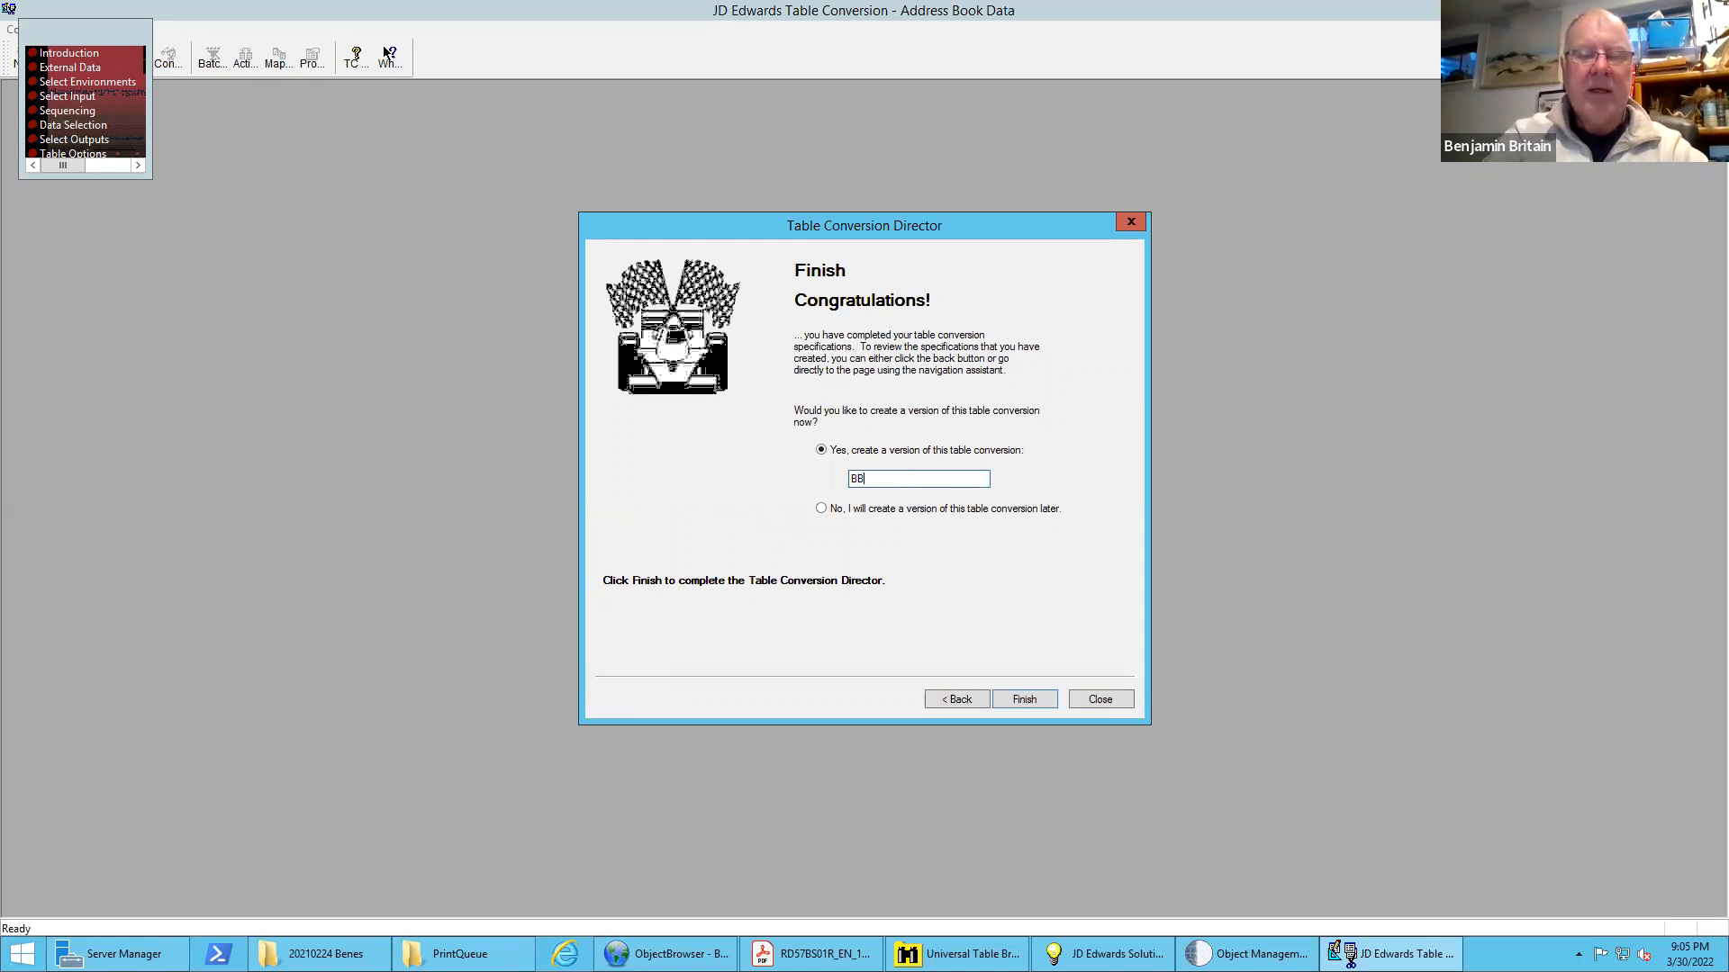
type("0001")
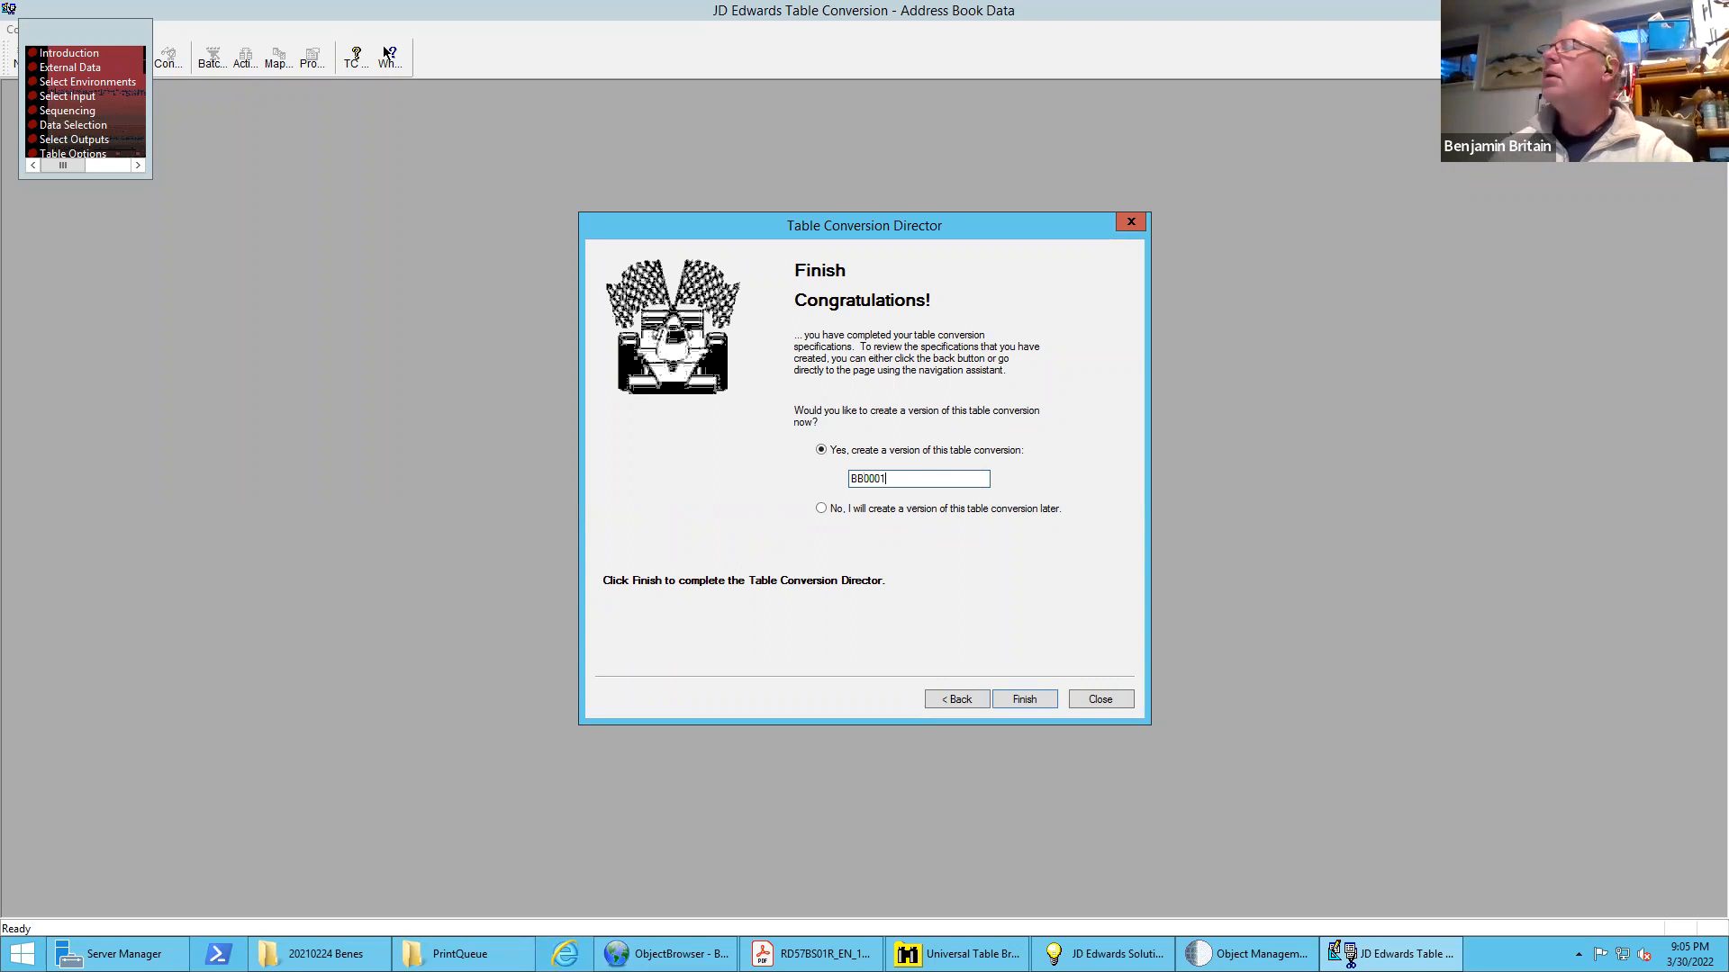
left_click(1026, 699)
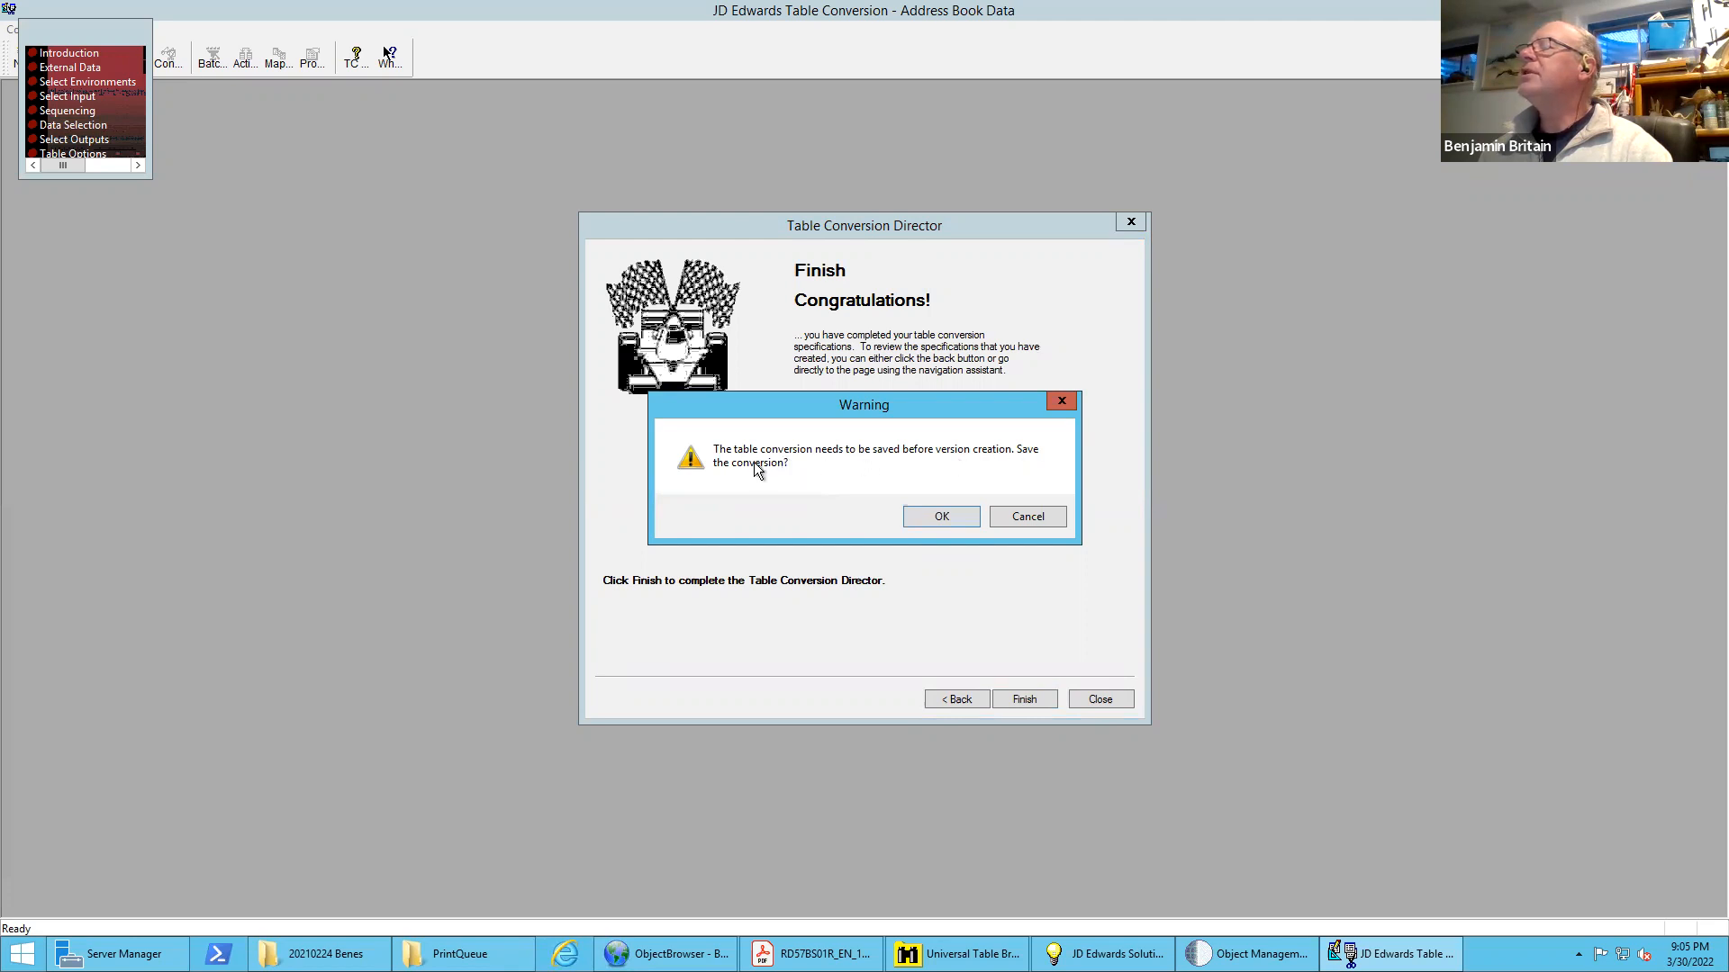
left_click(940, 517)
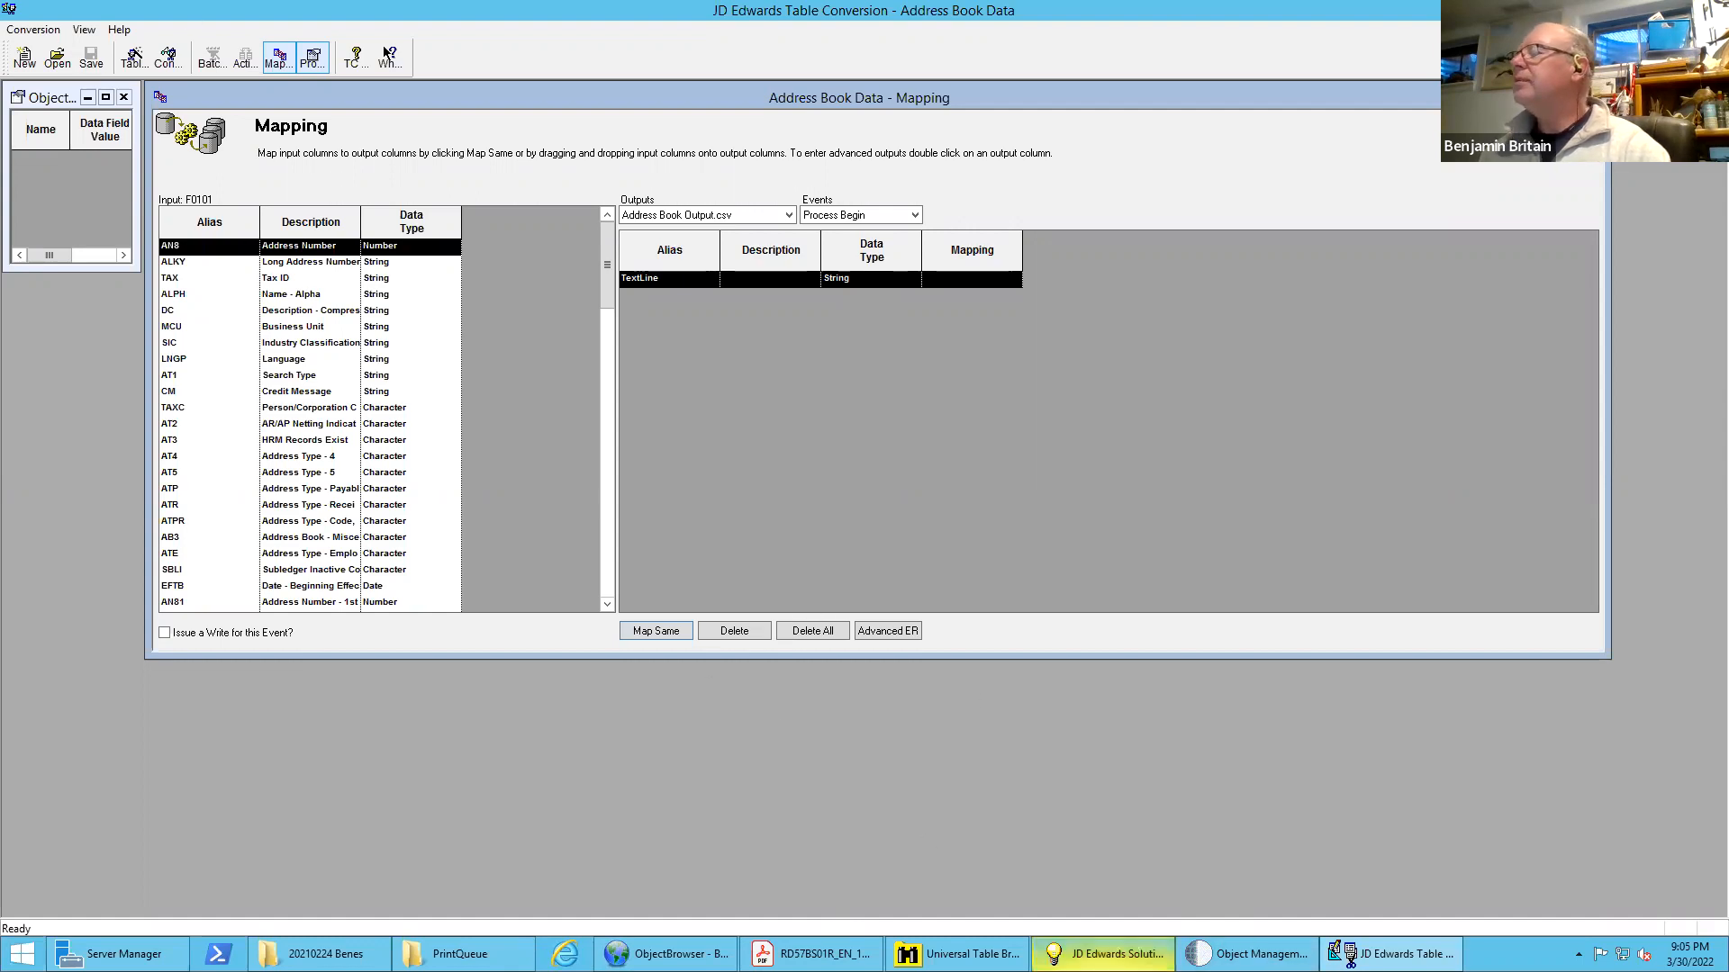
Switch to Object Management Workbench, expand the objects of project BB0008, and open batch application R55AB01T for design
left_click(1247, 954)
left_click(324, 151)
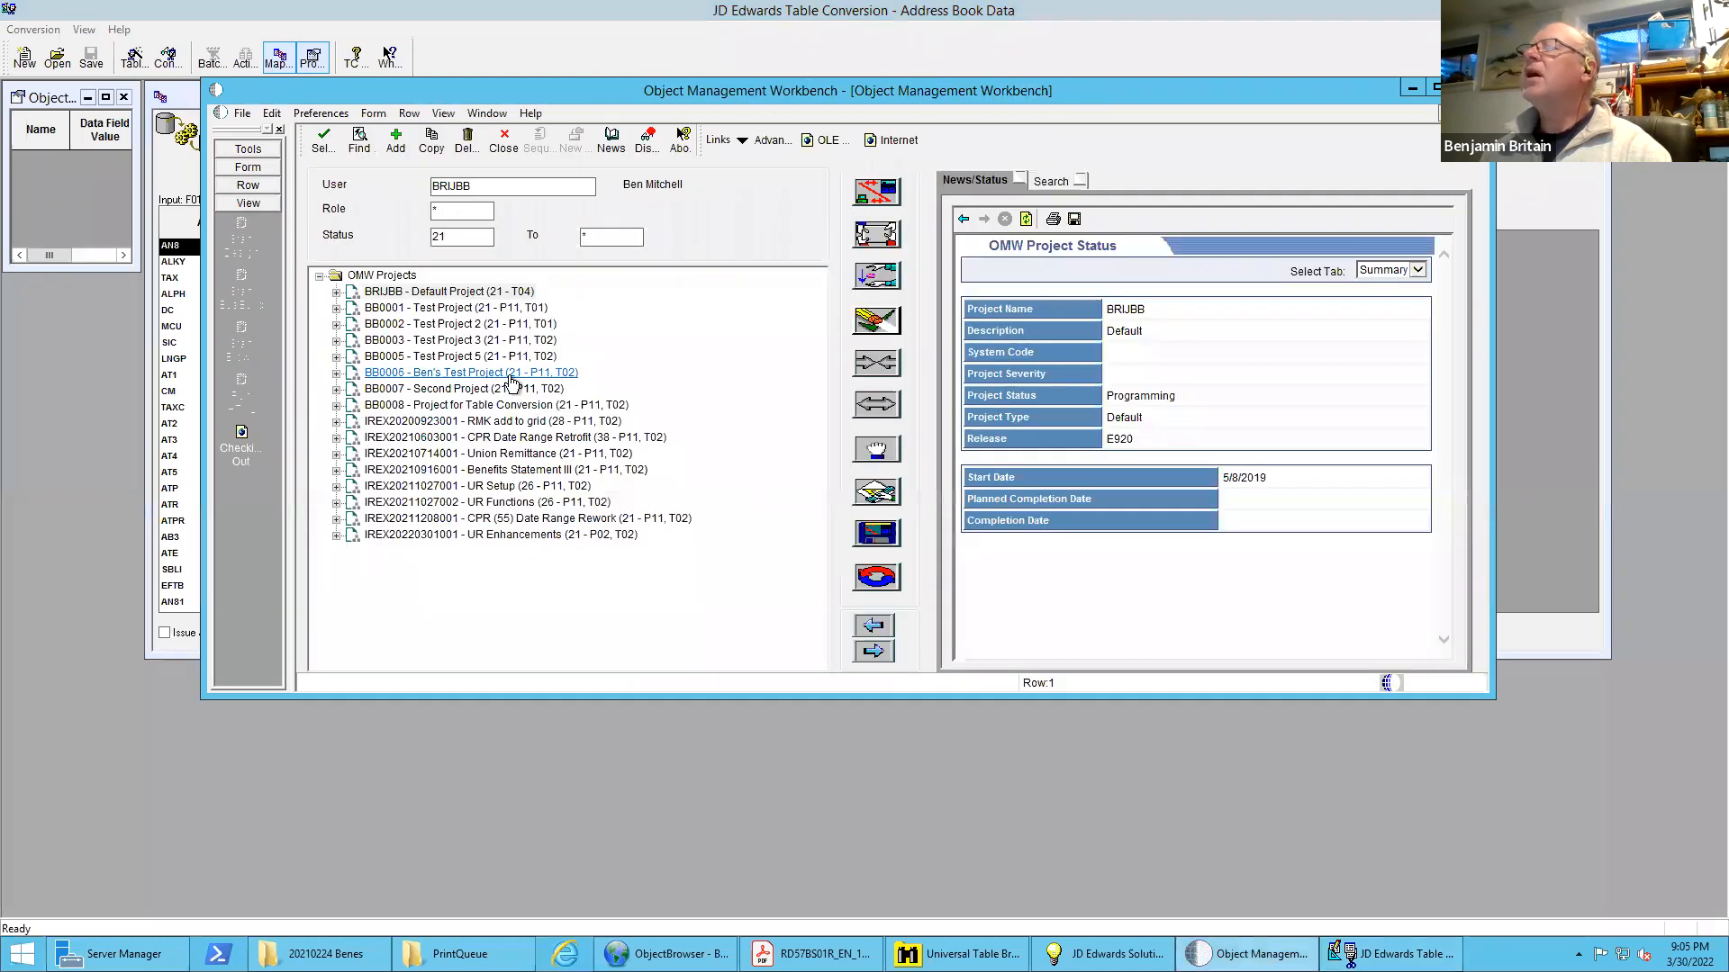
left_click(336, 406)
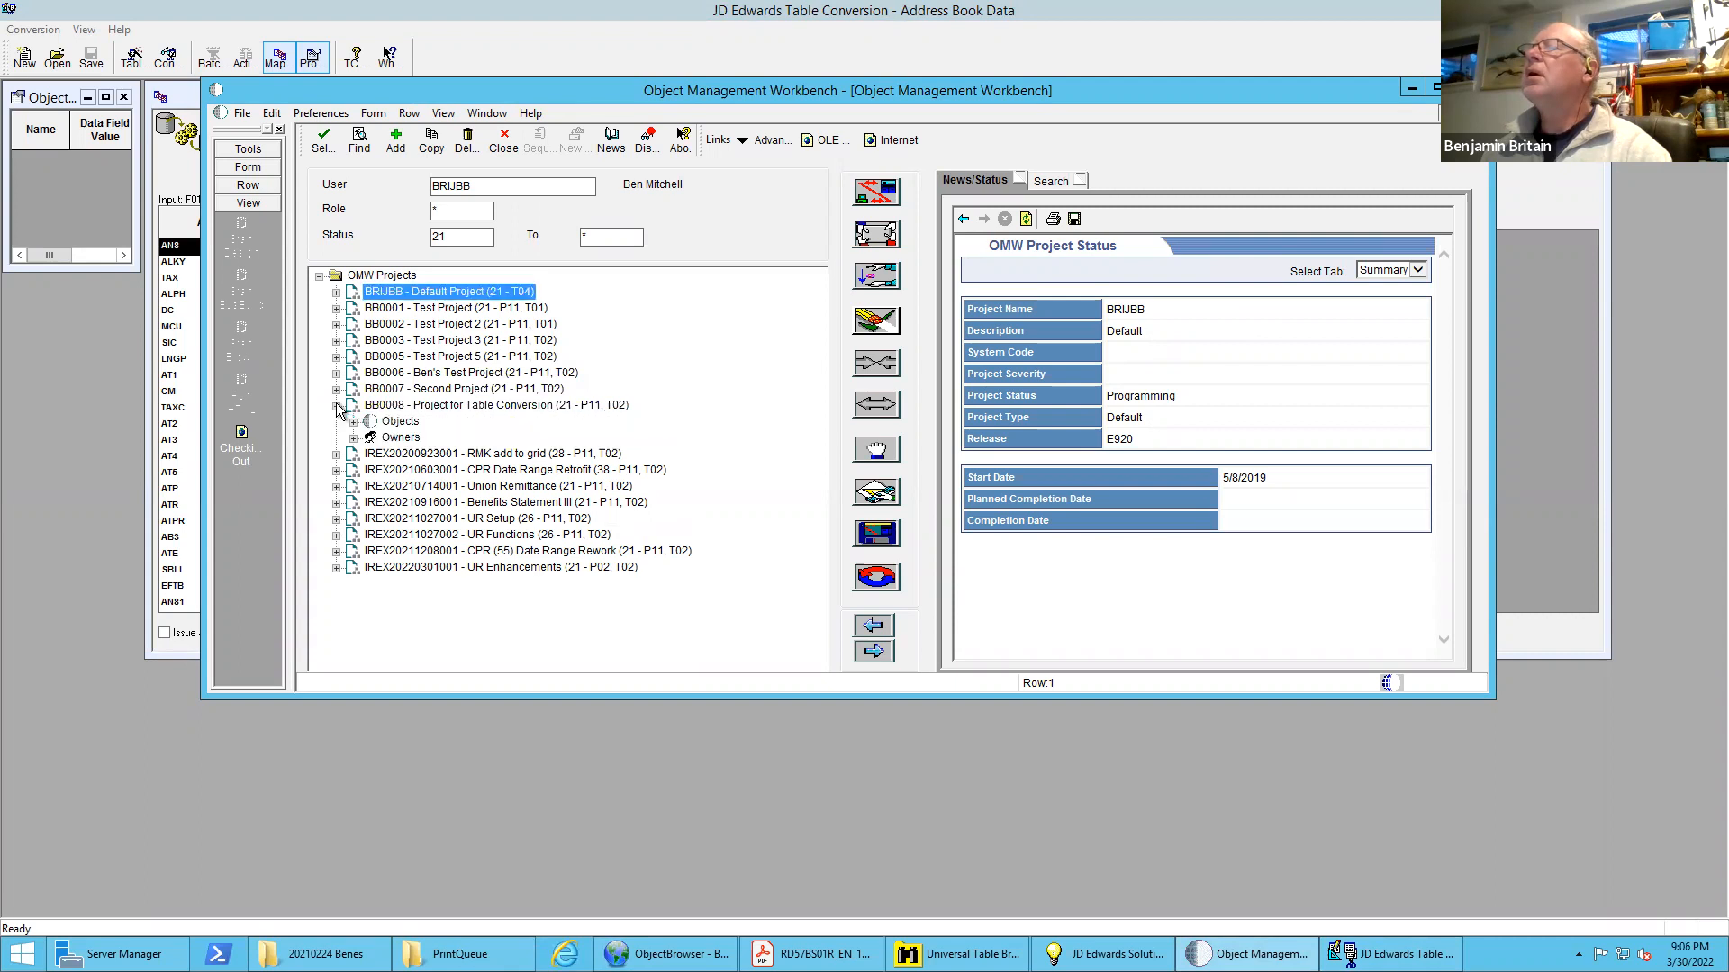
left_click(354, 421)
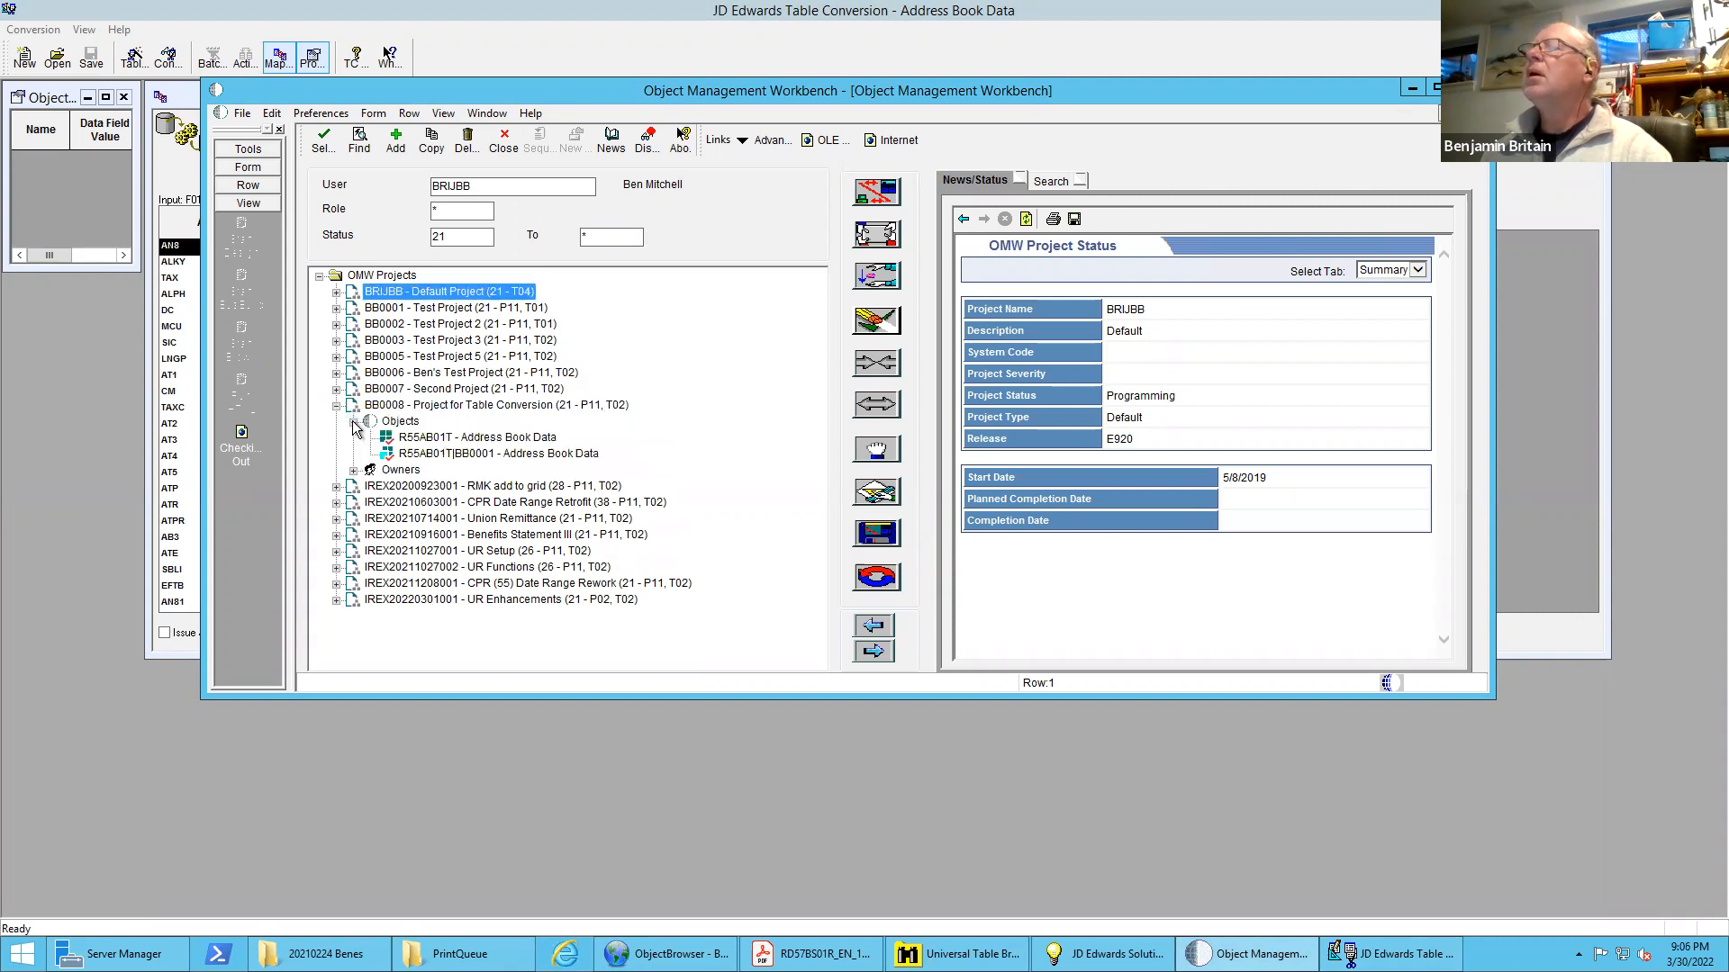
left_click(450, 439)
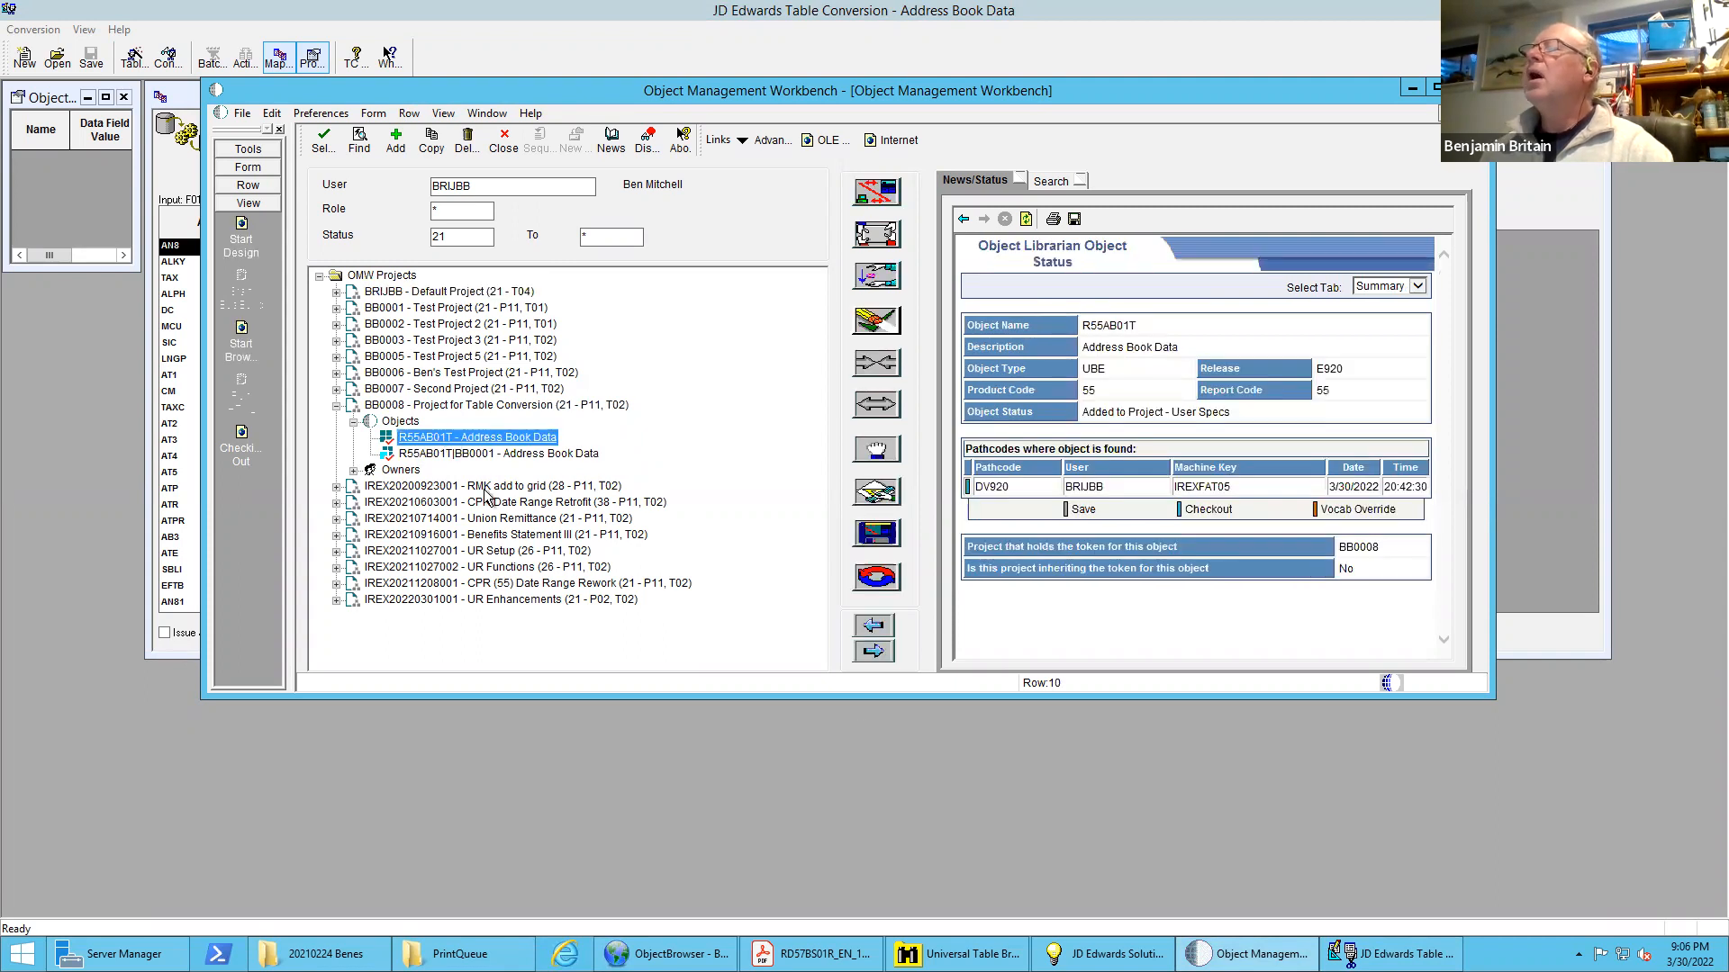
left_click(876, 491)
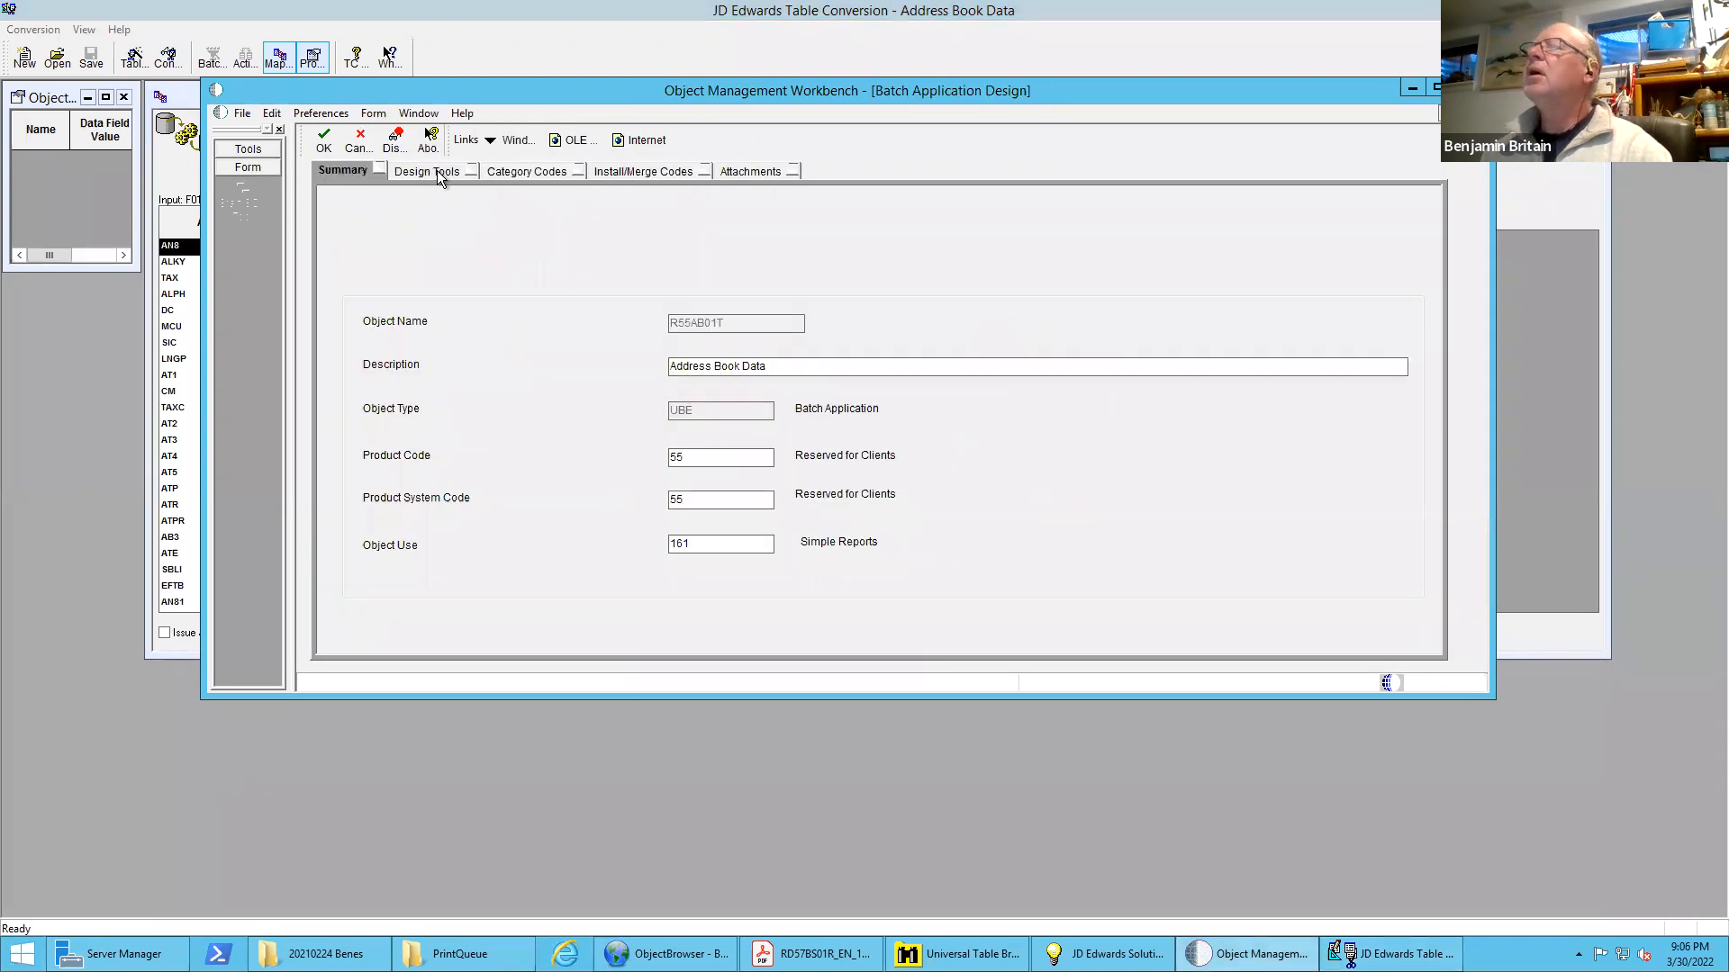
Open the version list and submit version BB0001 with properties prompting and location override, choosing the LOCAL data source
left_click(435, 171)
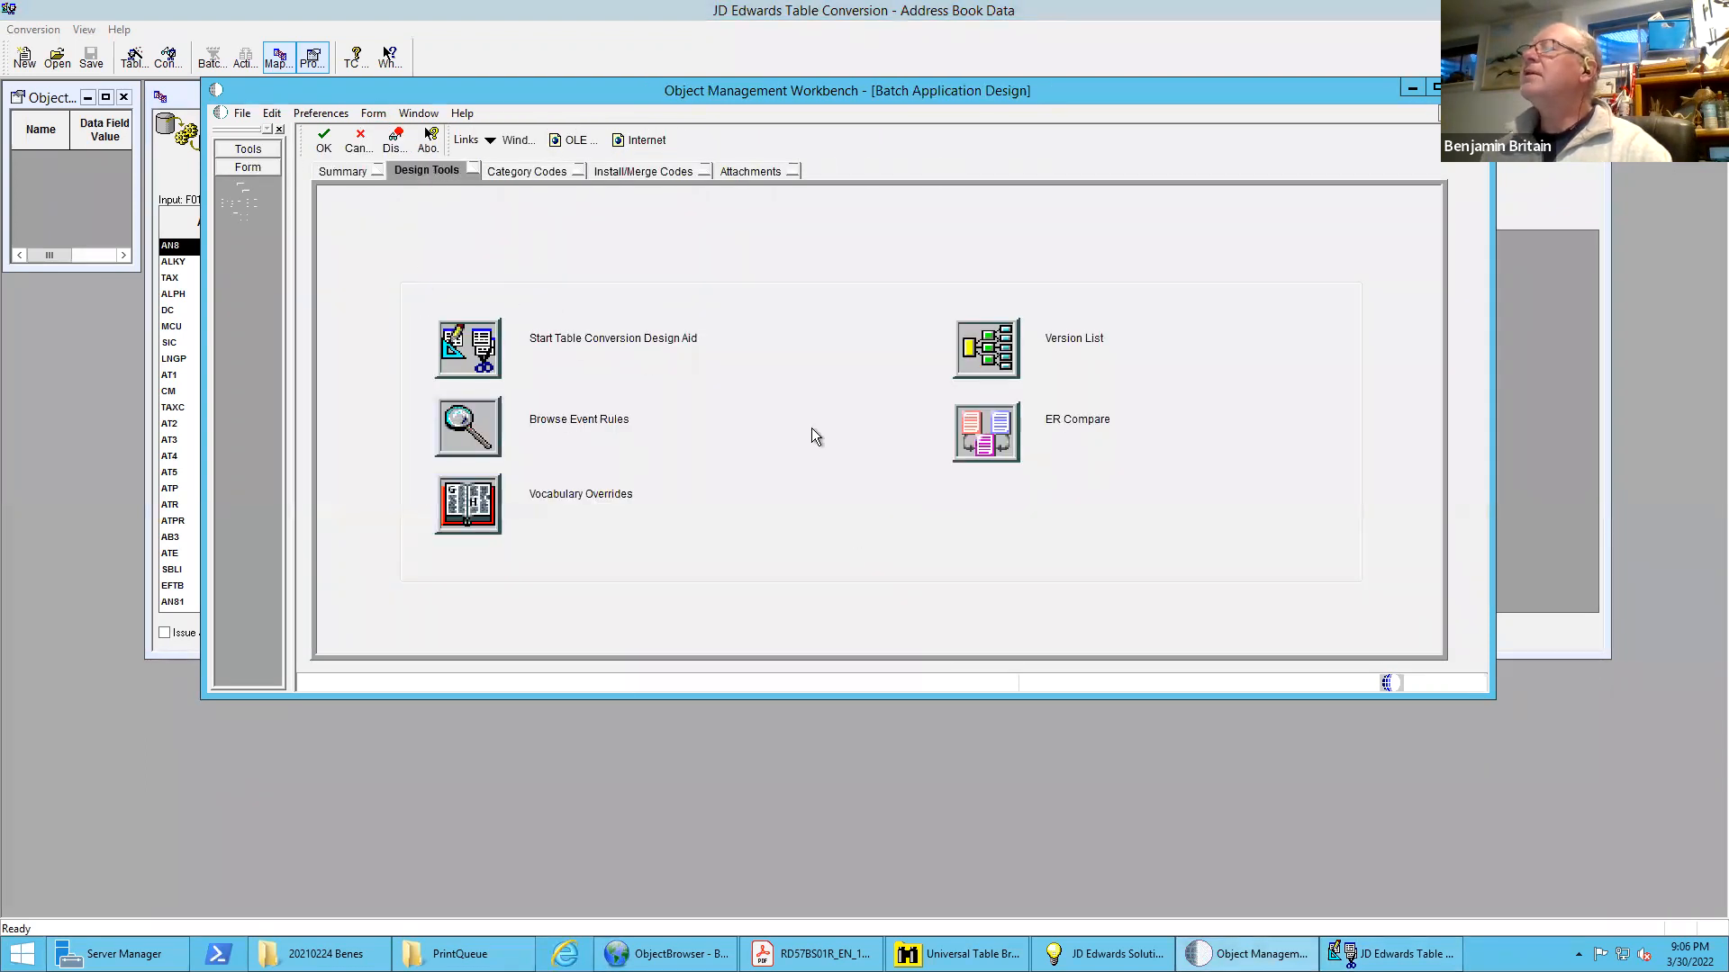
left_click(983, 349)
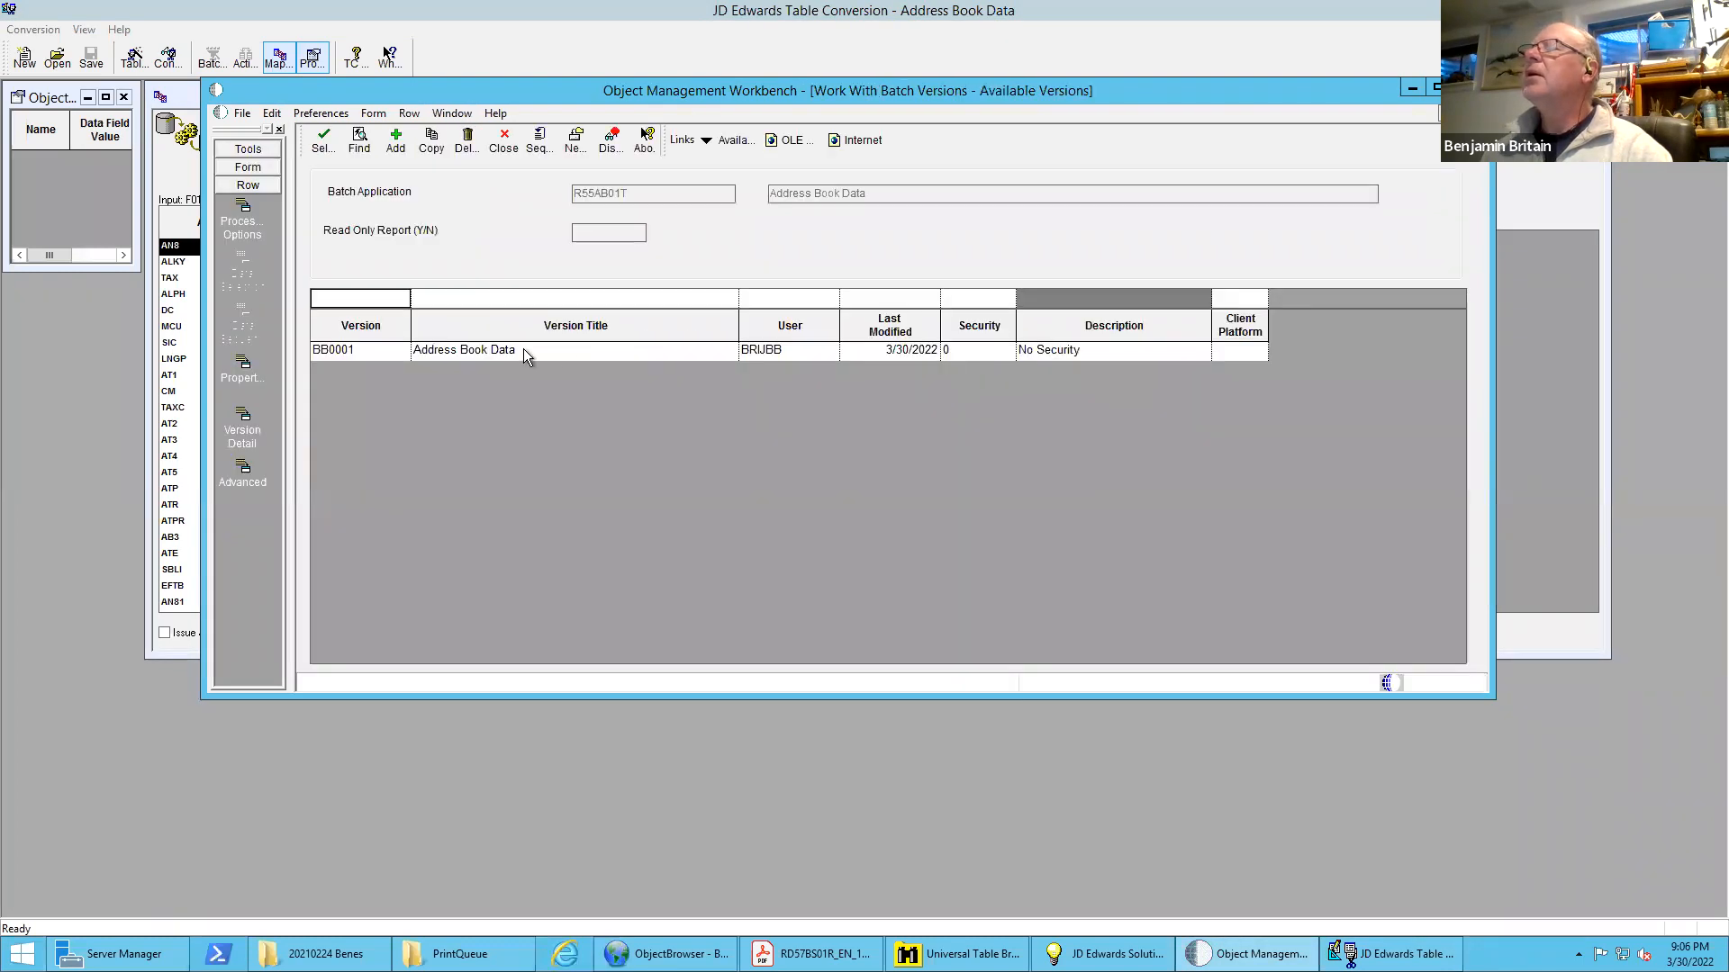
left_click(458, 350)
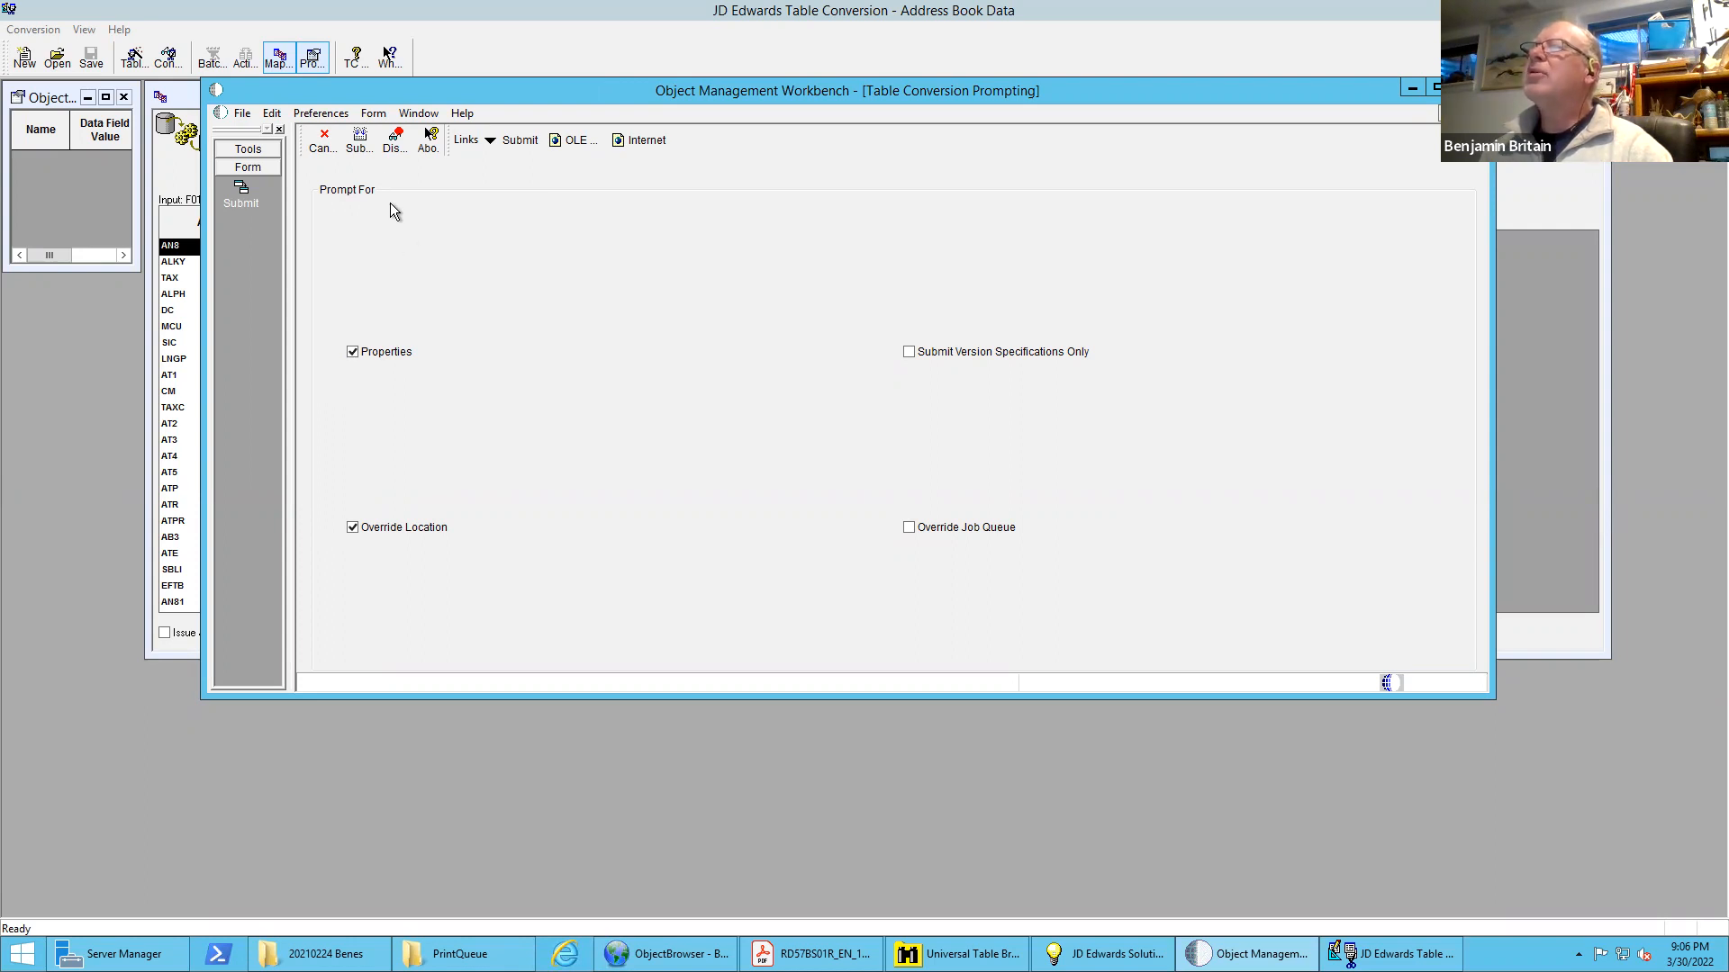
left_click(360, 147)
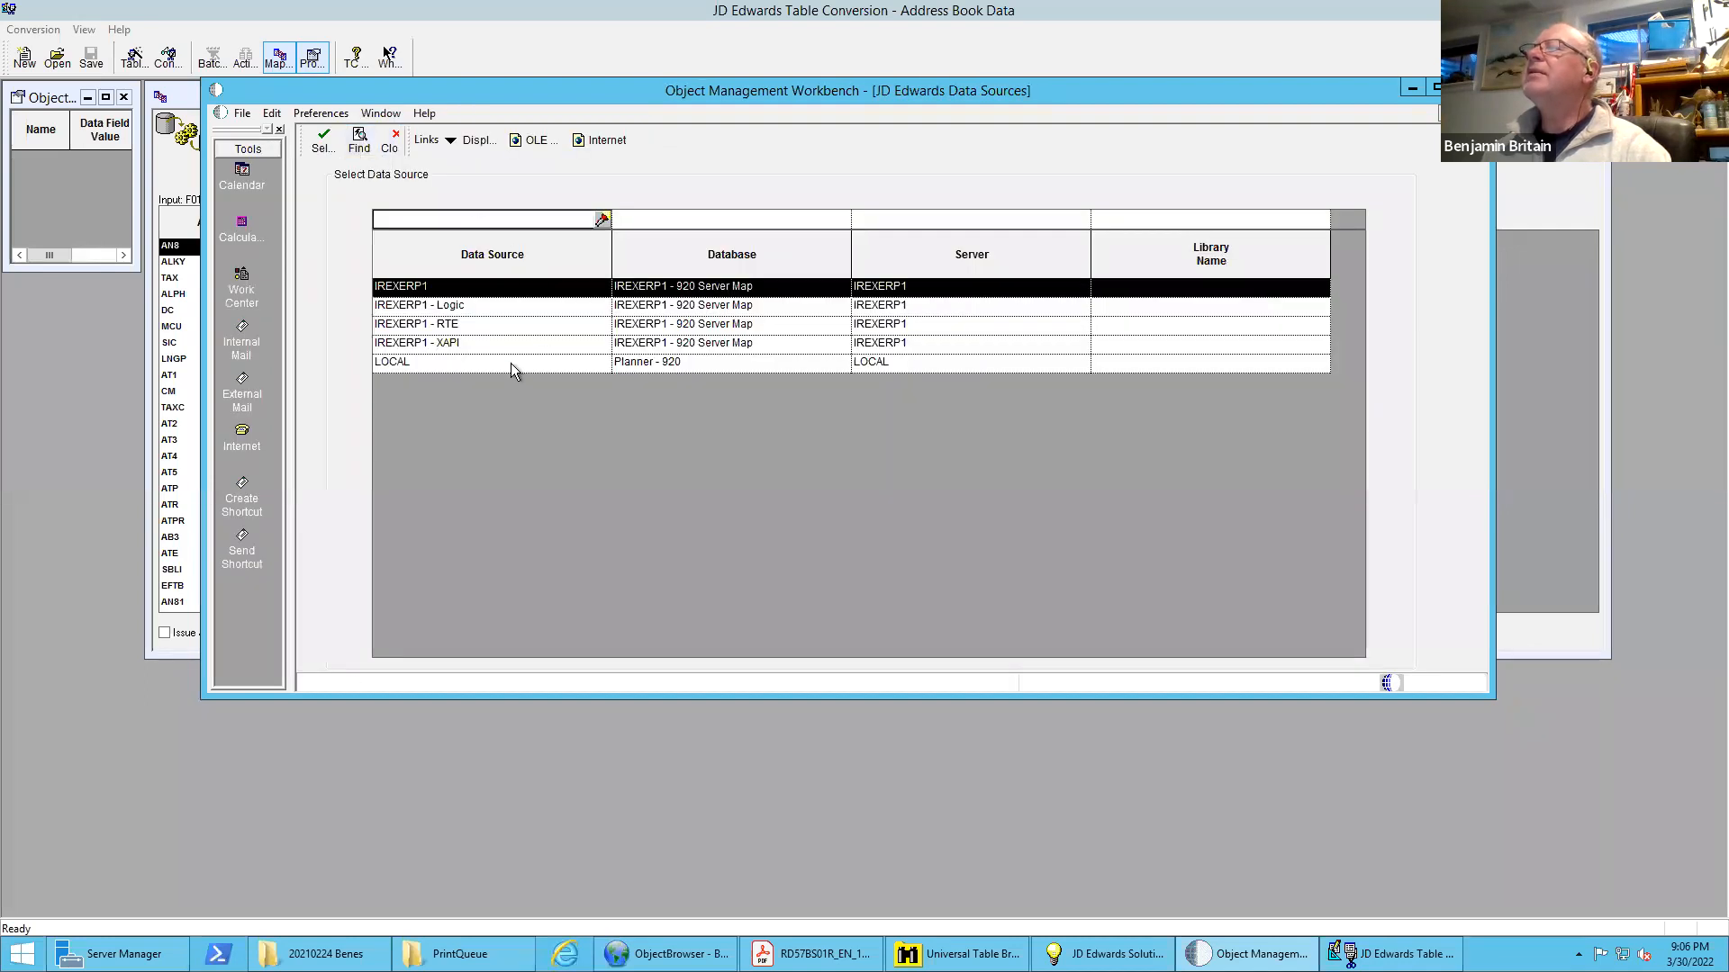
double_click(506, 364)
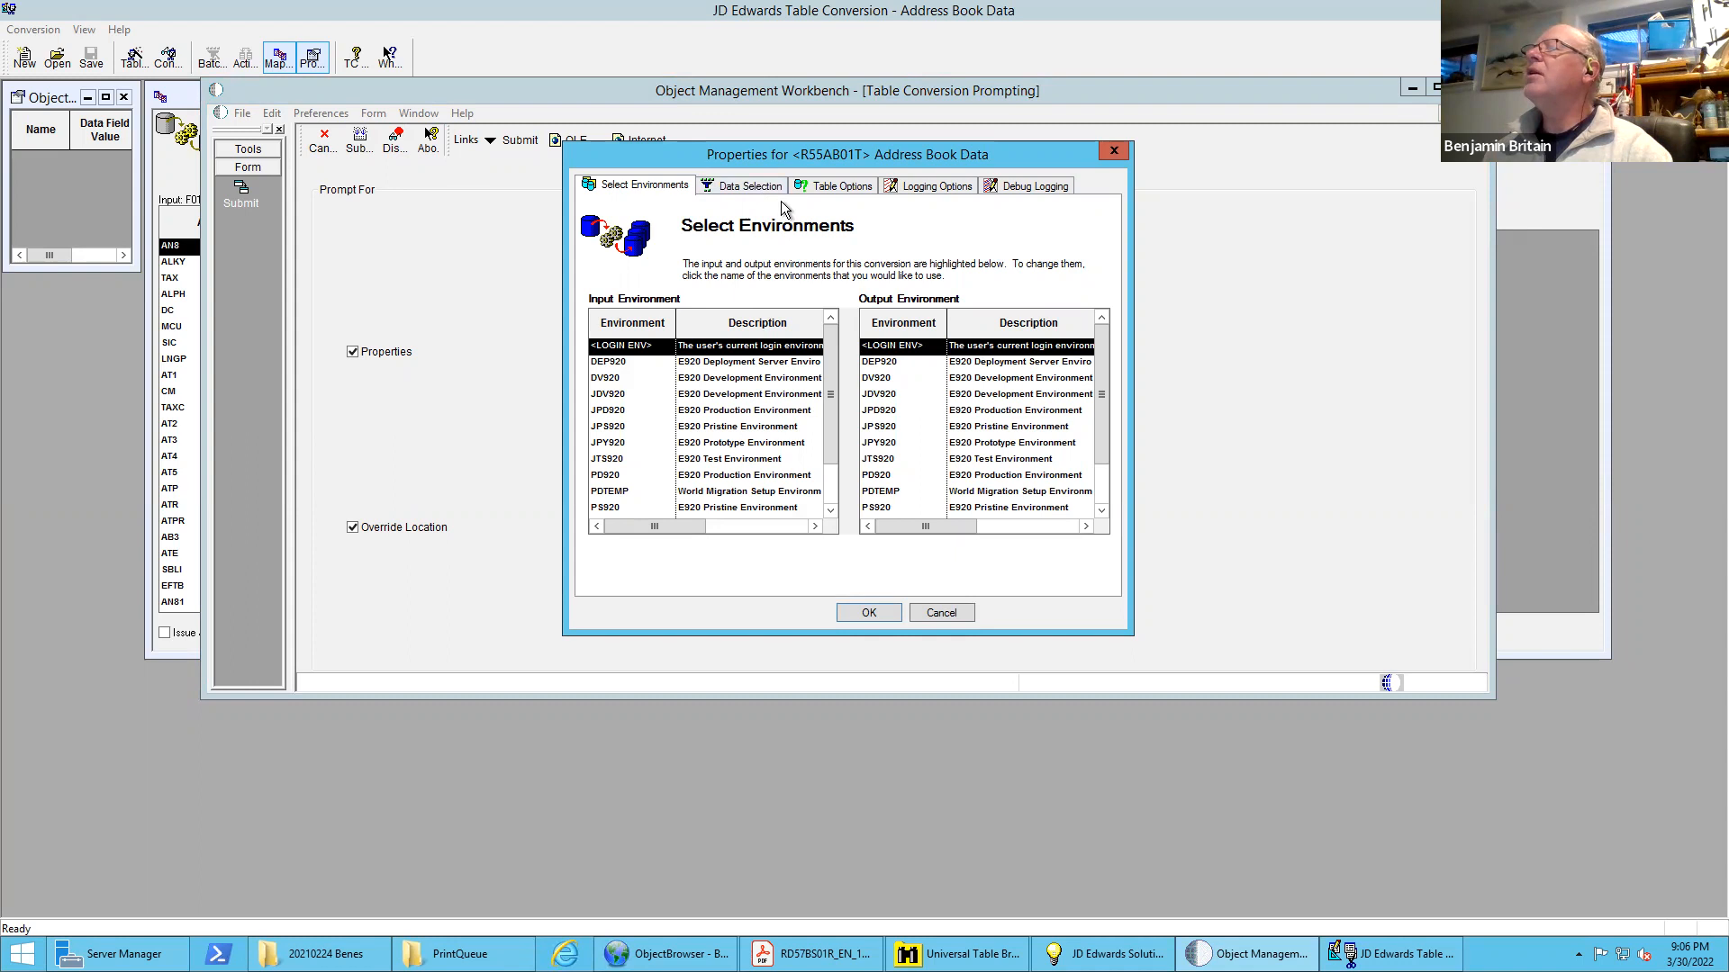
Start a data selection condition with operator Where and left operand ALPH (Name - Alpha) from F0101
left_click(745, 184)
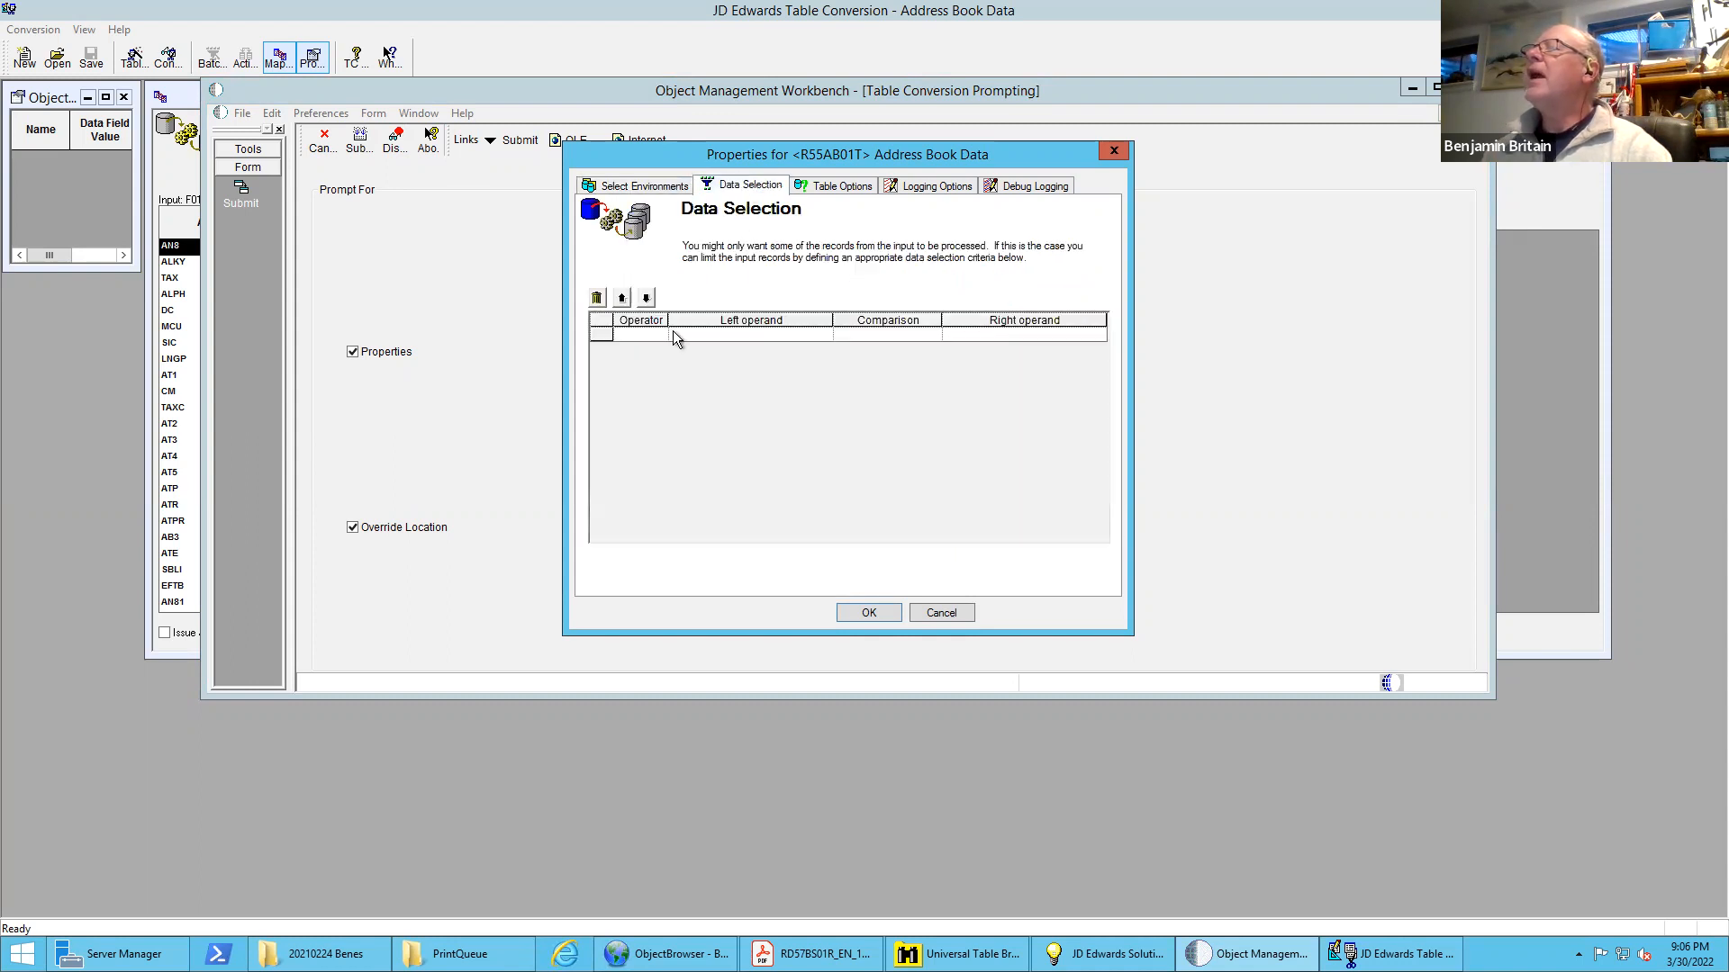
left_click(639, 333)
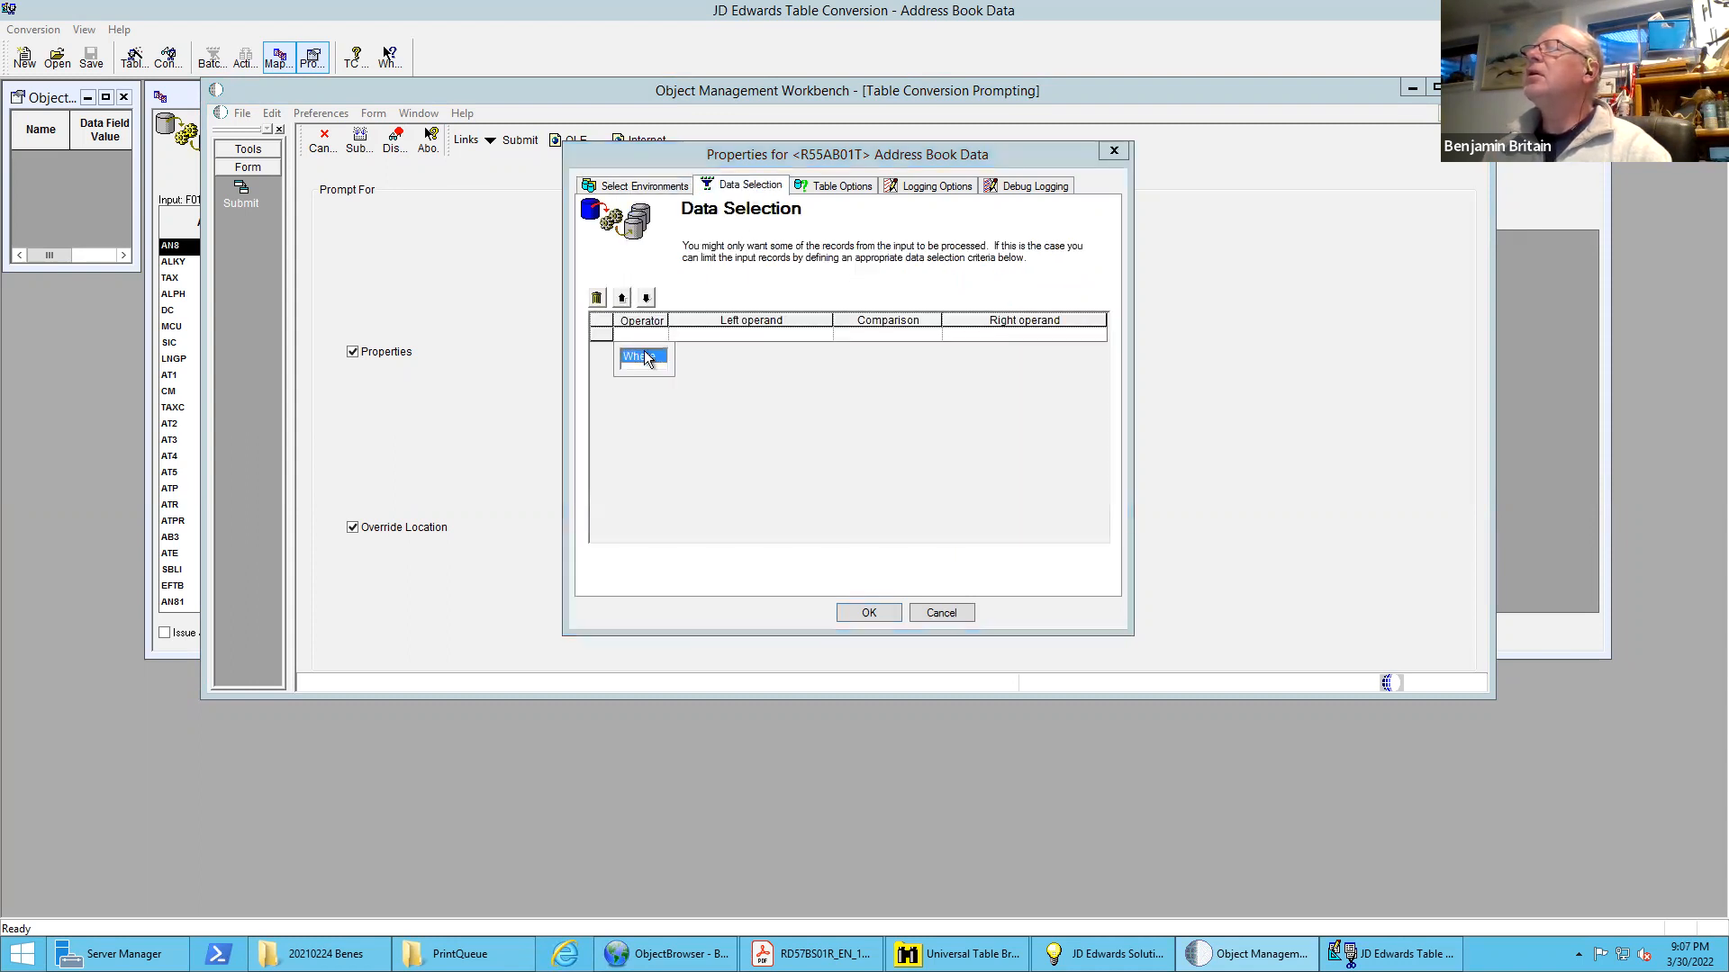
left_click(645, 357)
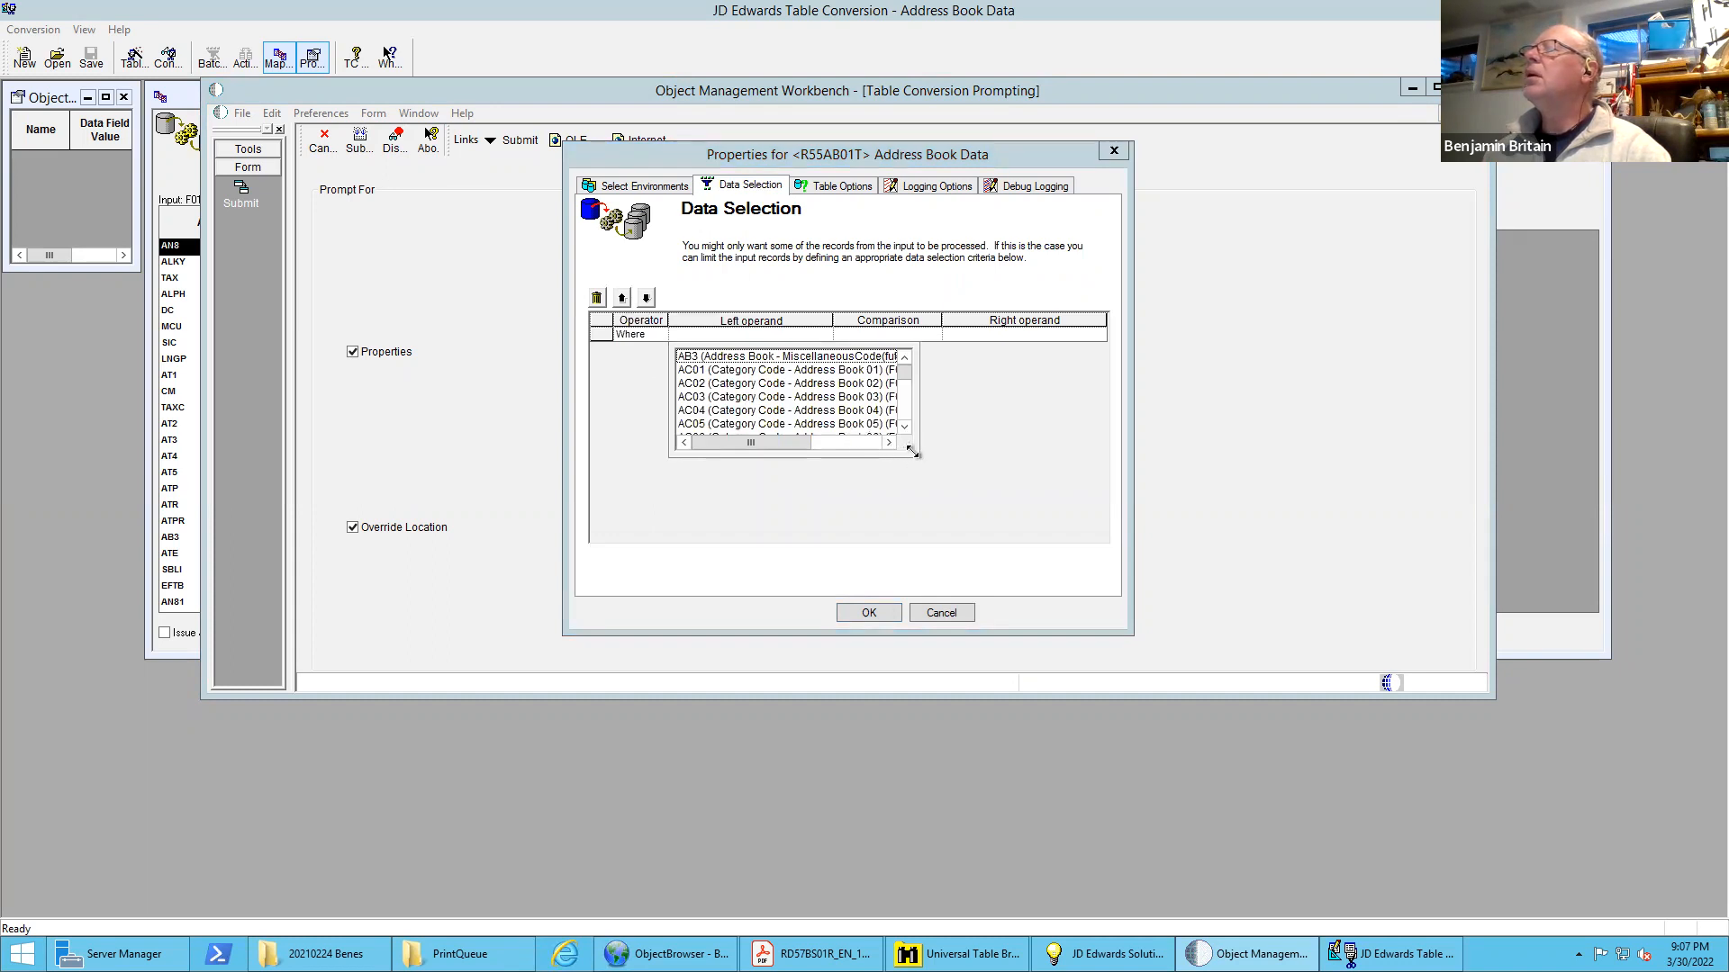
left_click_drag(912, 451, 1000, 595)
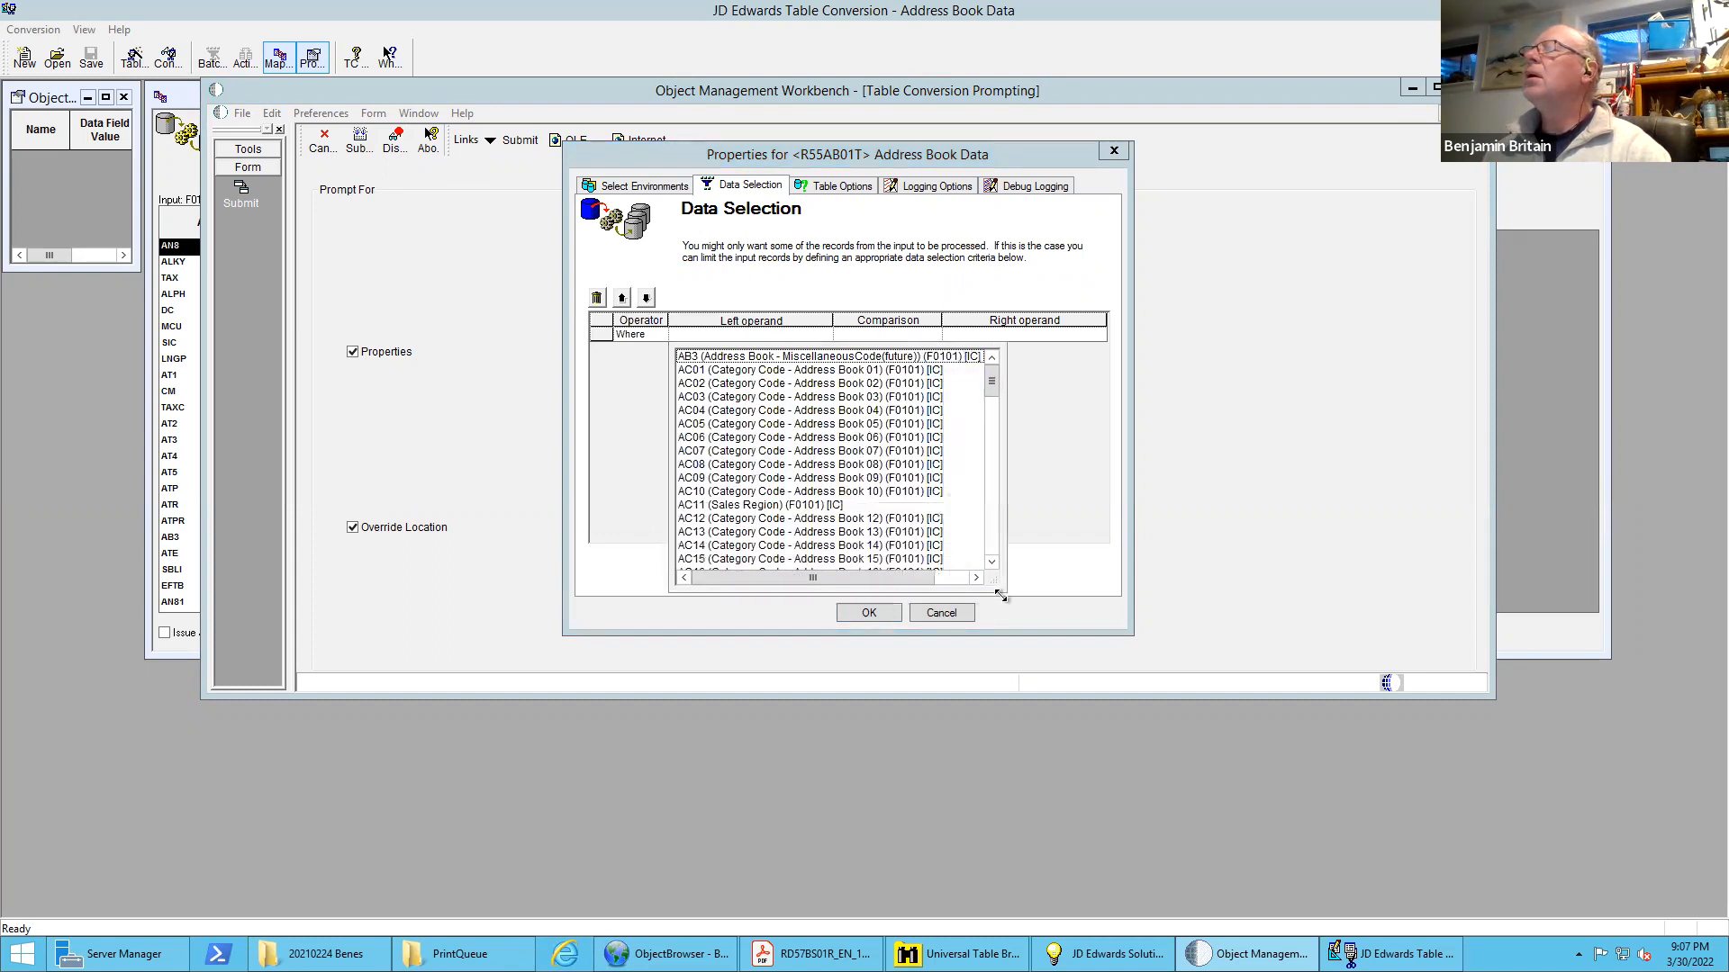
left_click_drag(1000, 595, 1110, 768)
left_click(1108, 718)
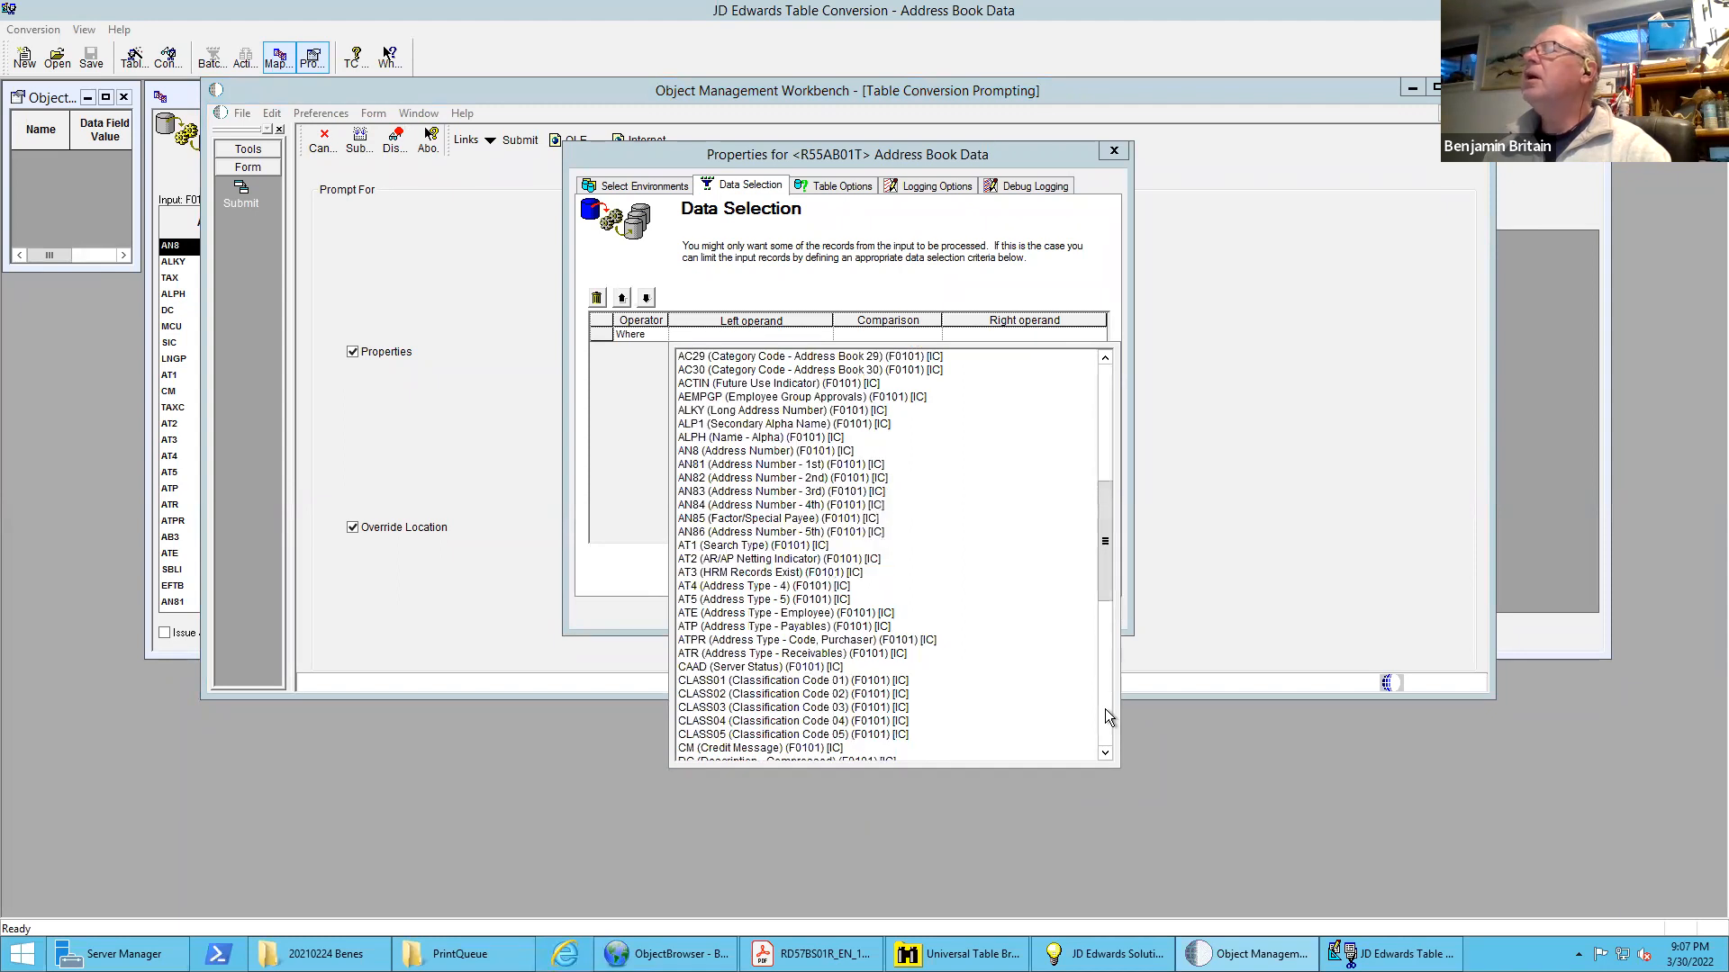
left_click(730, 444)
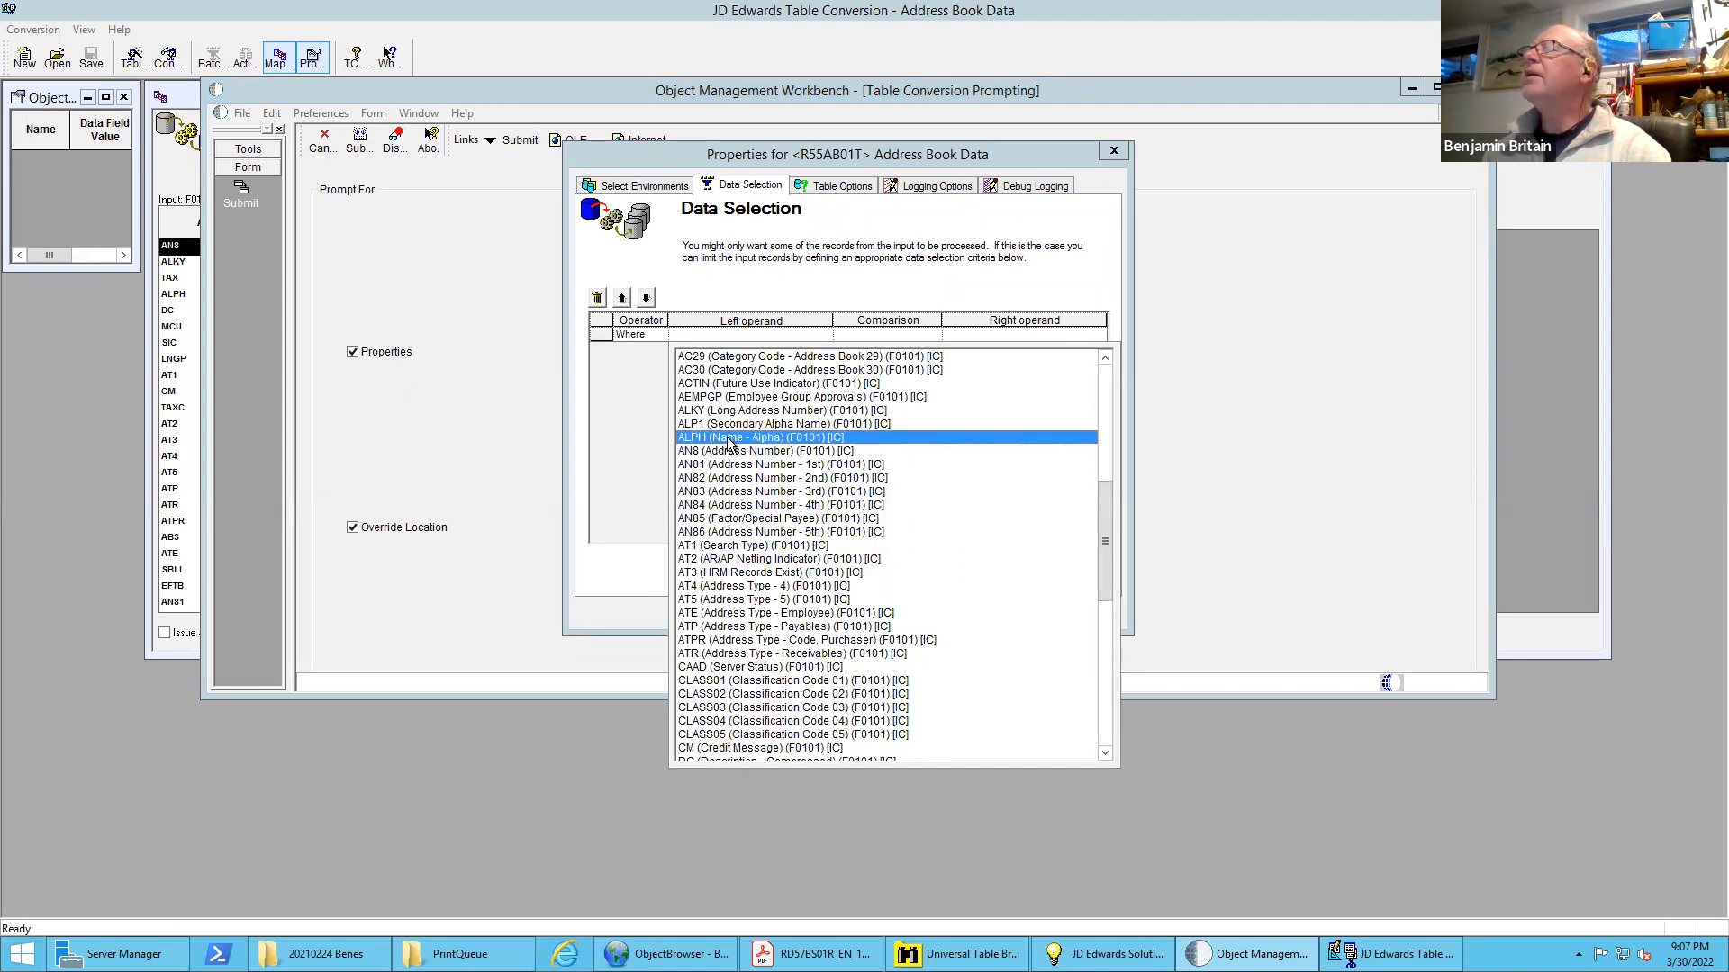
left_click(728, 437)
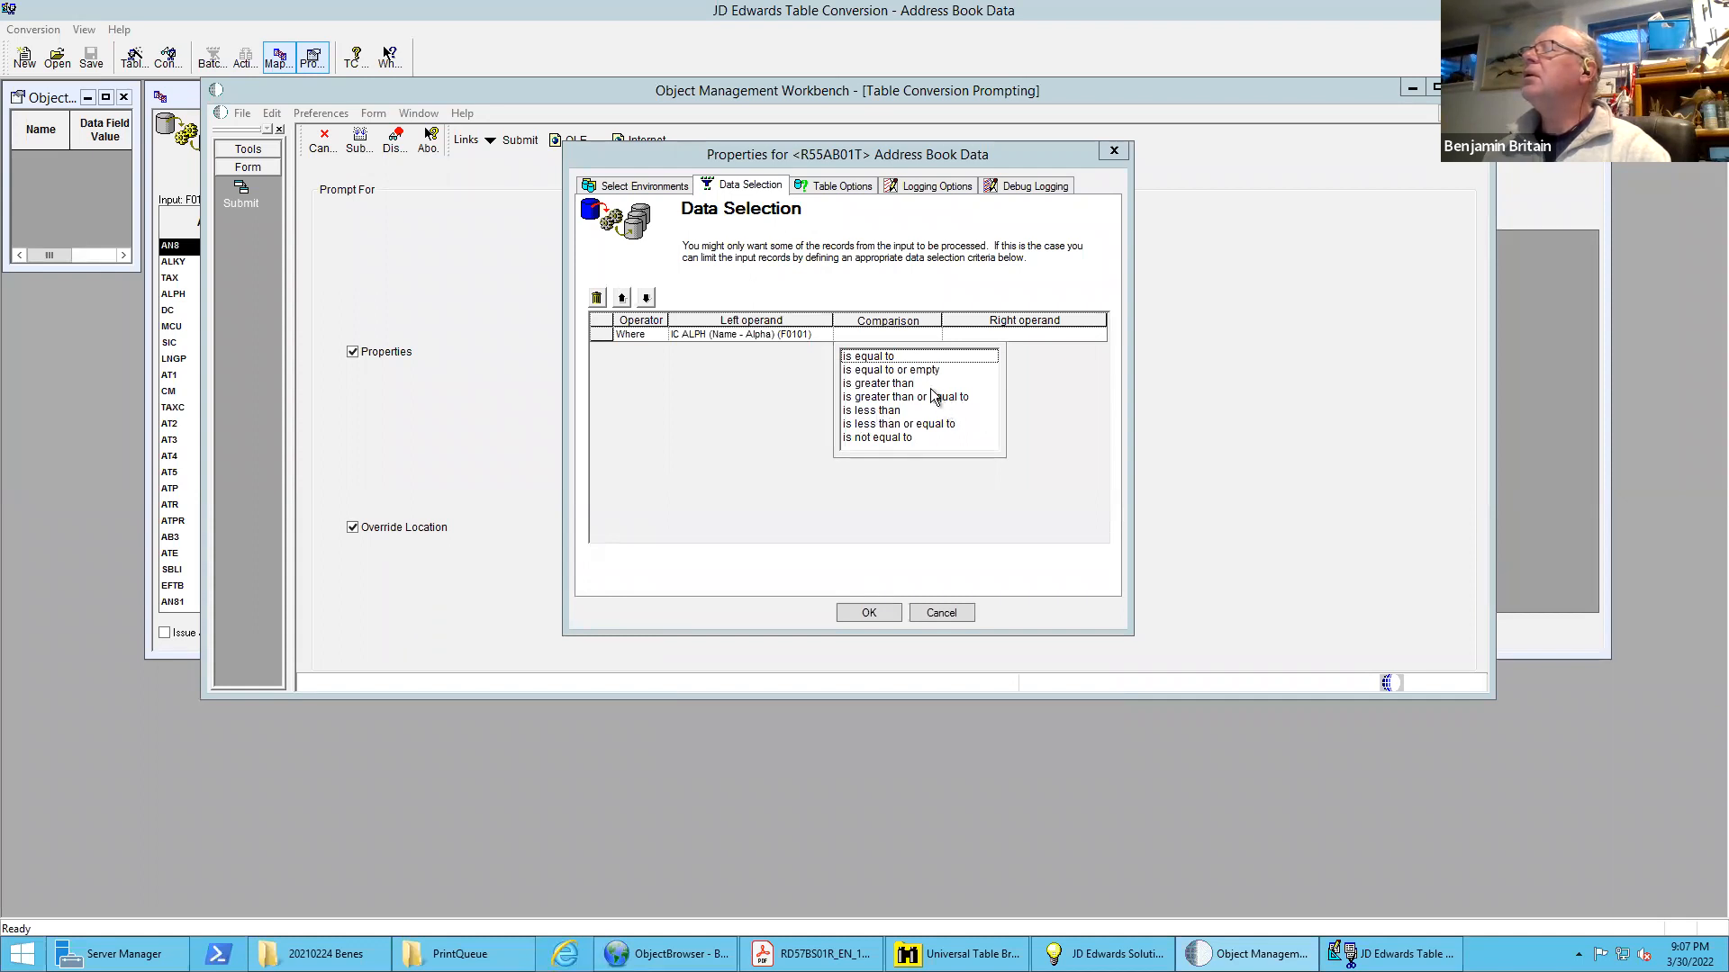
Complete the Name - Alpha condition as equal to a literal range of values from B to C
left_click(880, 358)
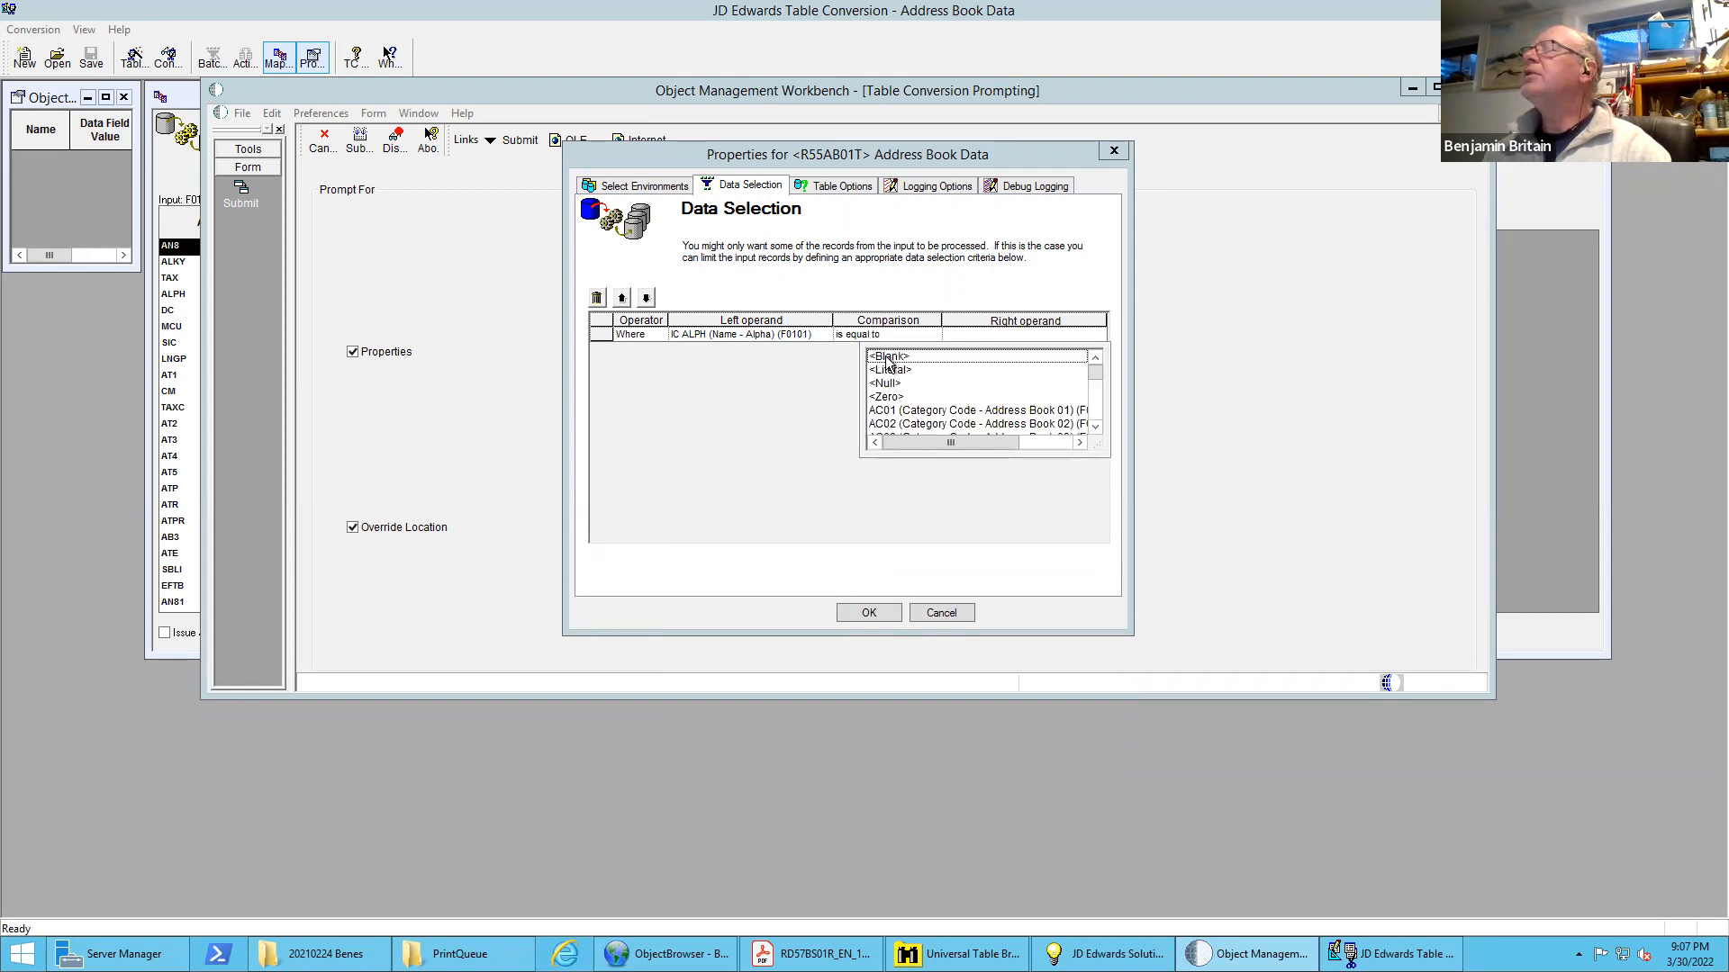
left_click(894, 371)
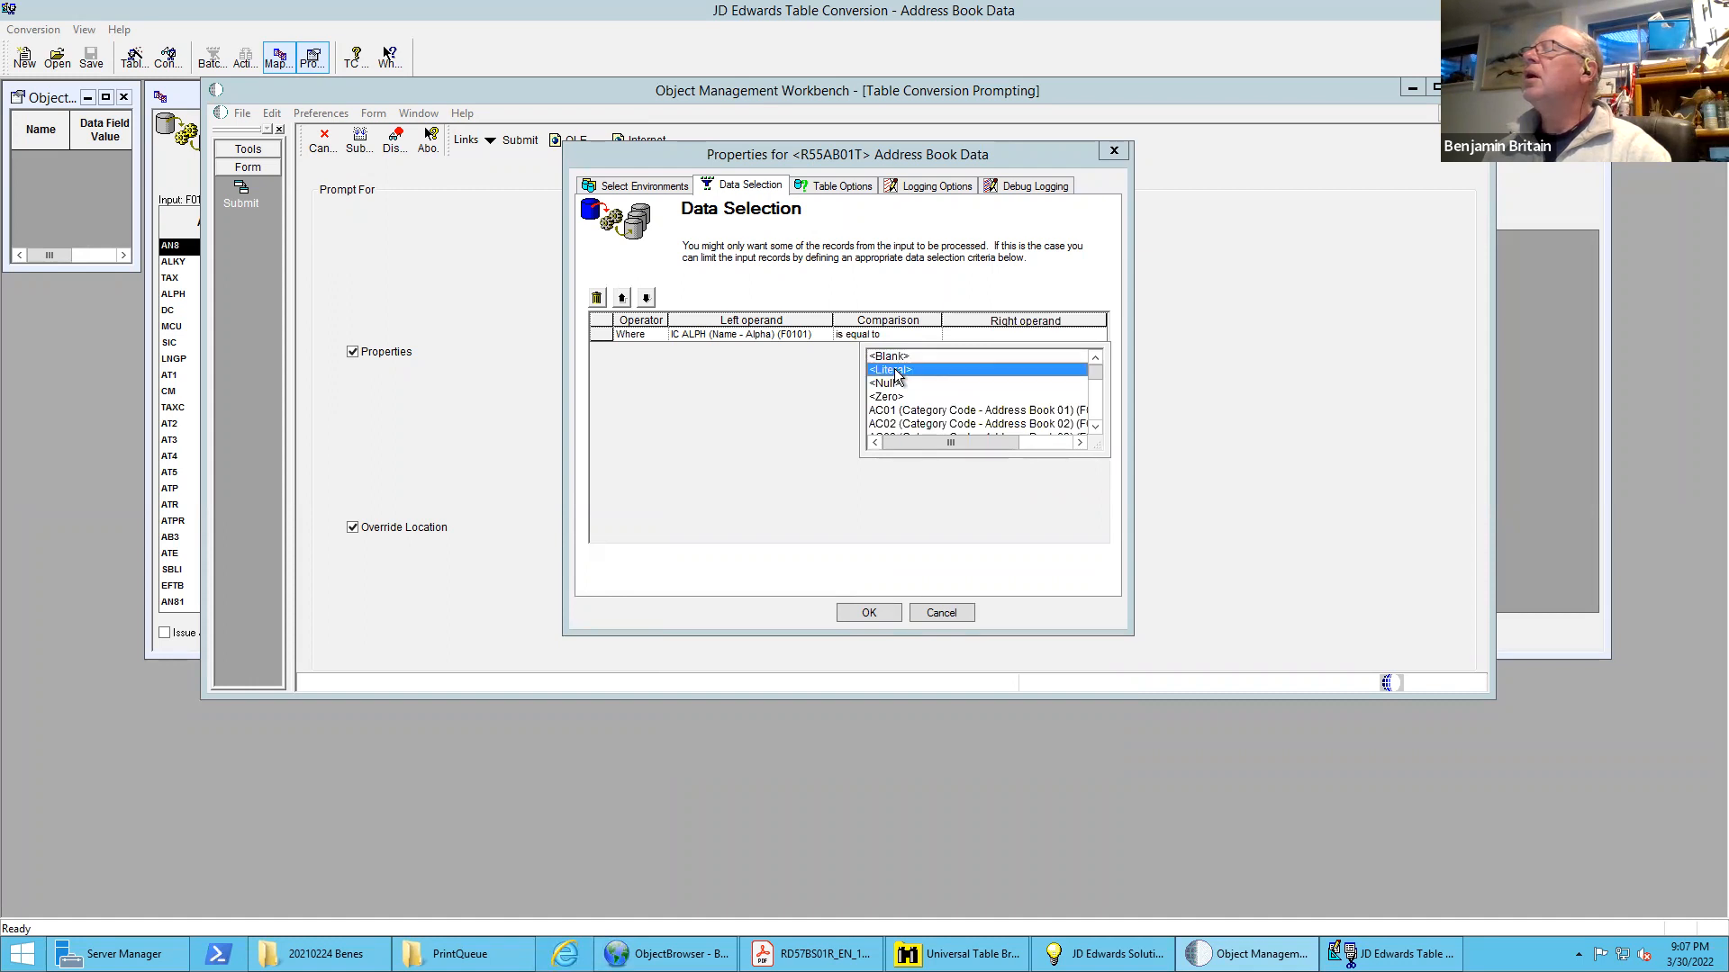
left_click(756, 326)
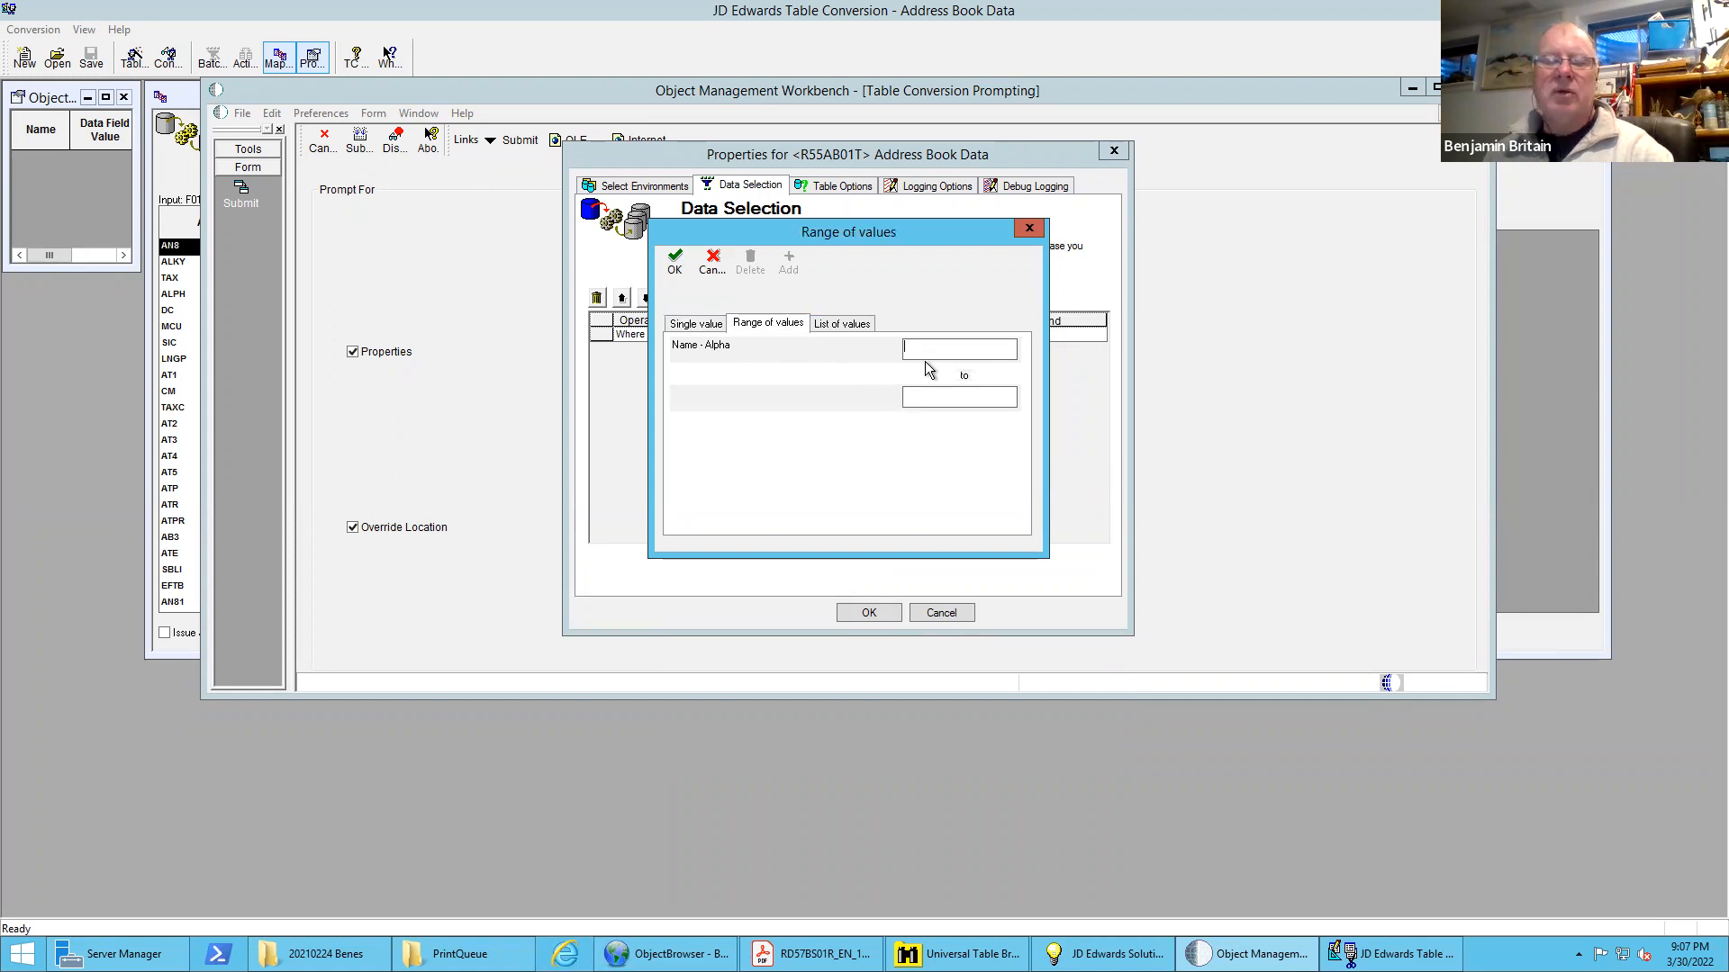
type("B")
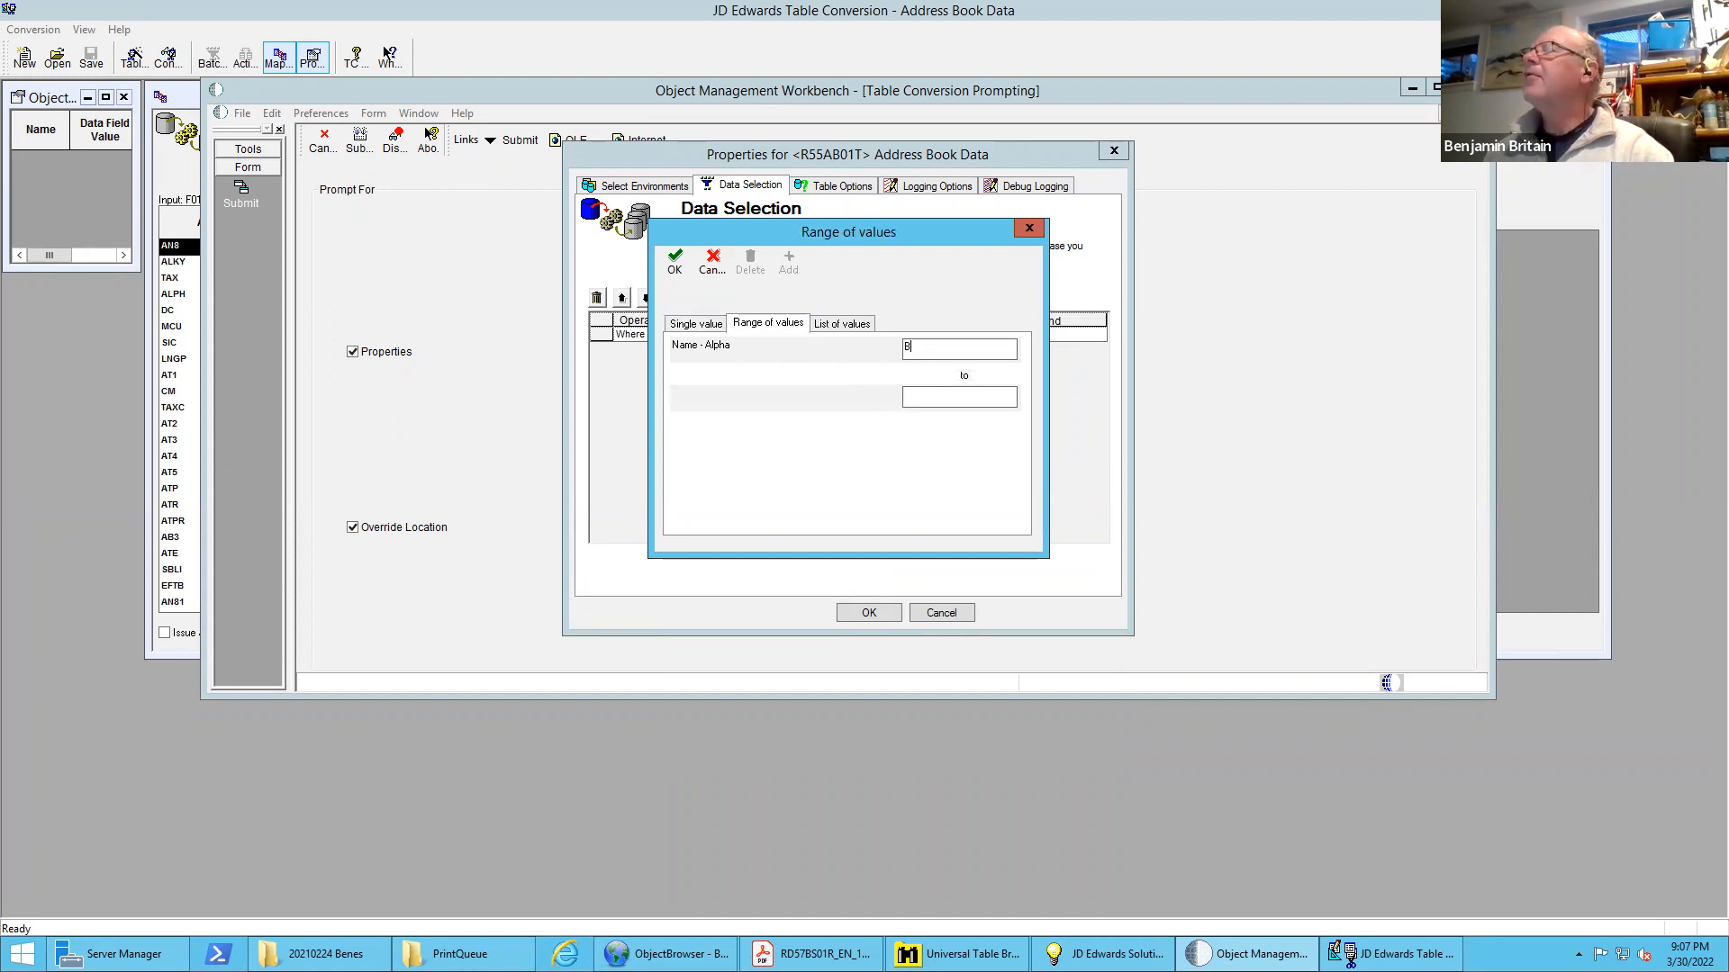
type("C")
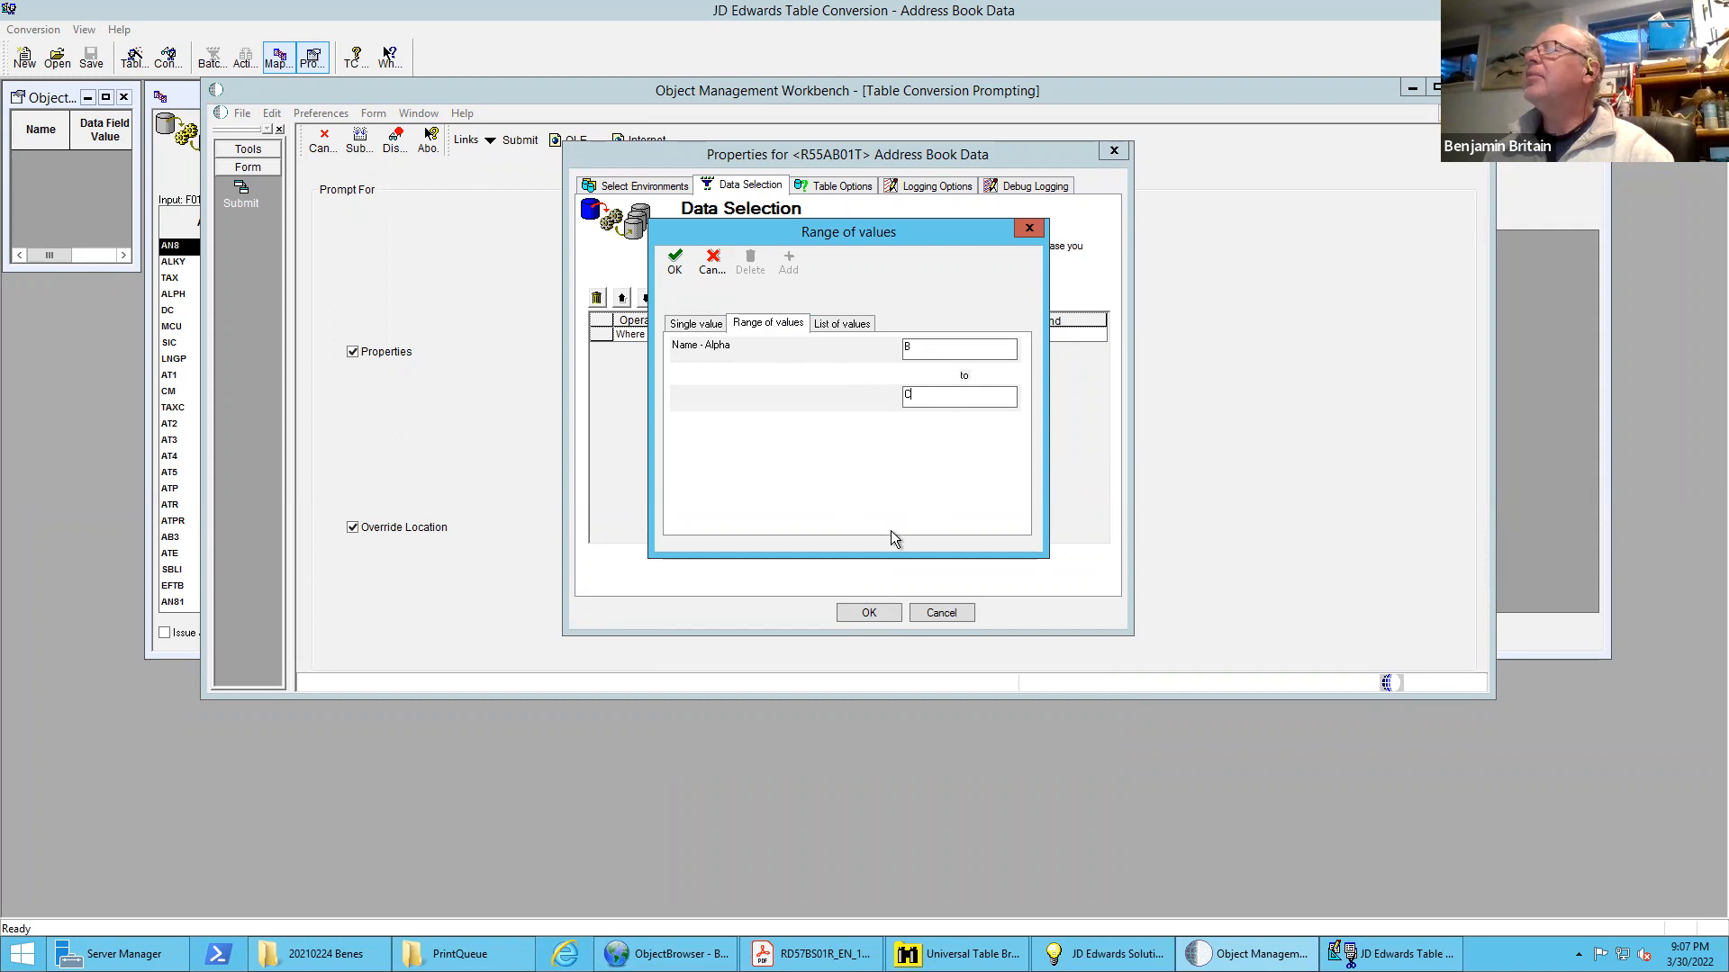
left_click(673, 261)
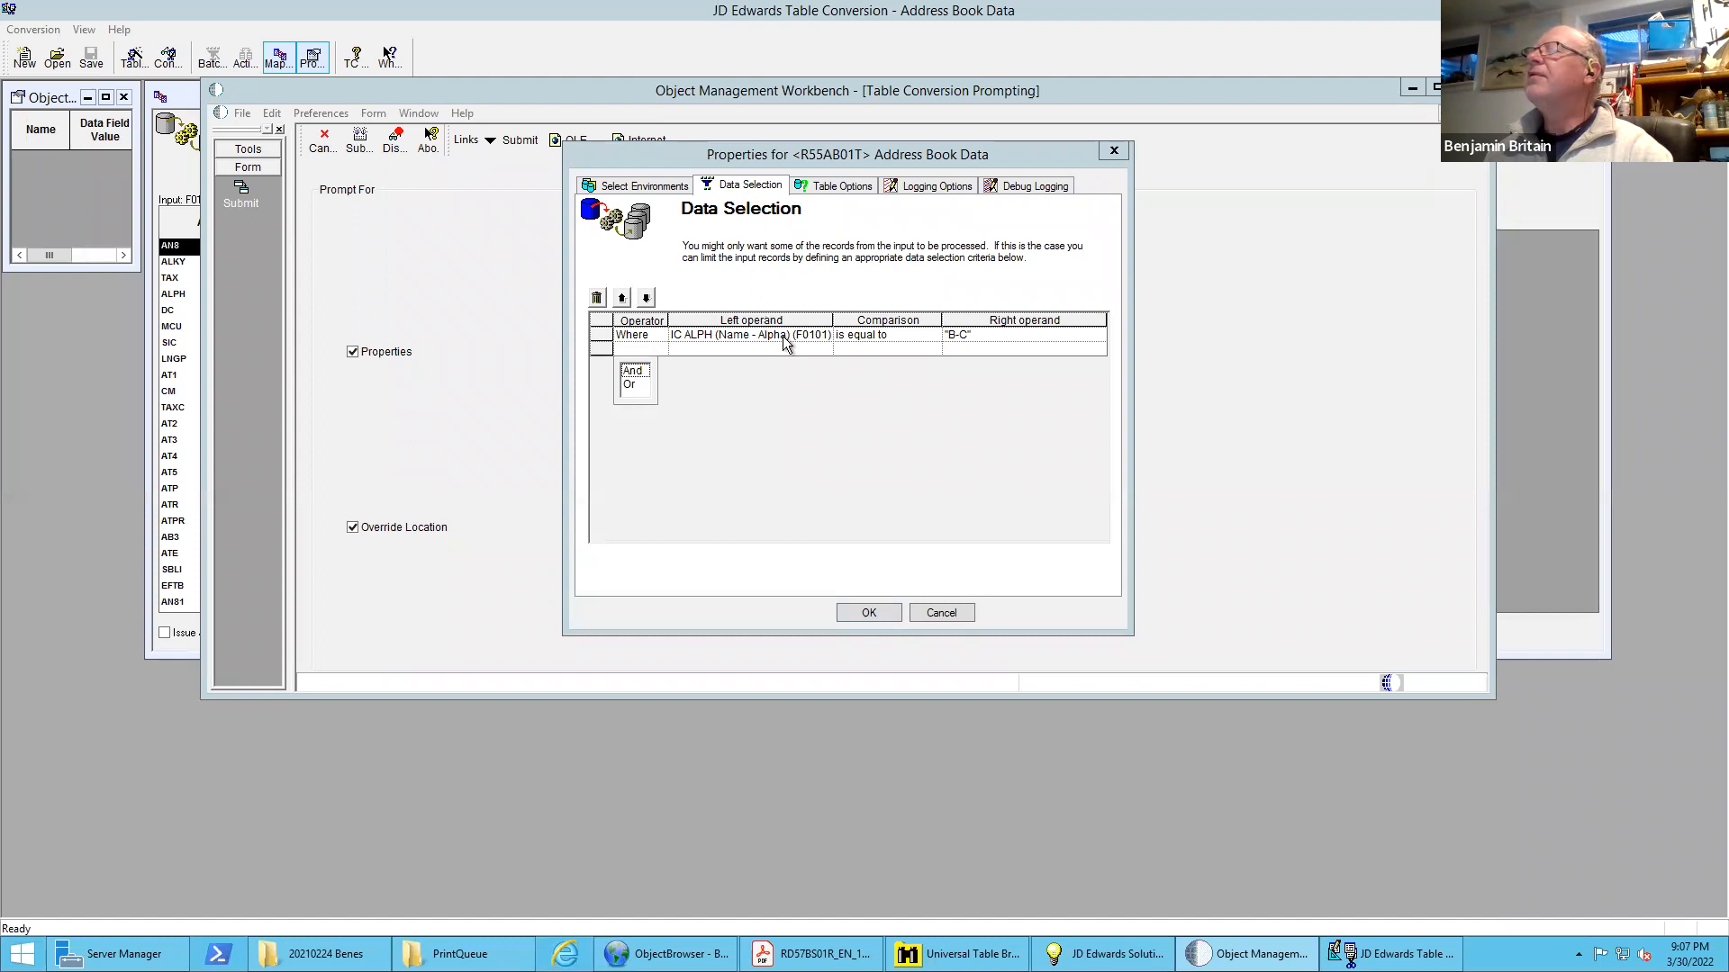
Review the table options and accept the properties to launch the conversion job
left_click(847, 186)
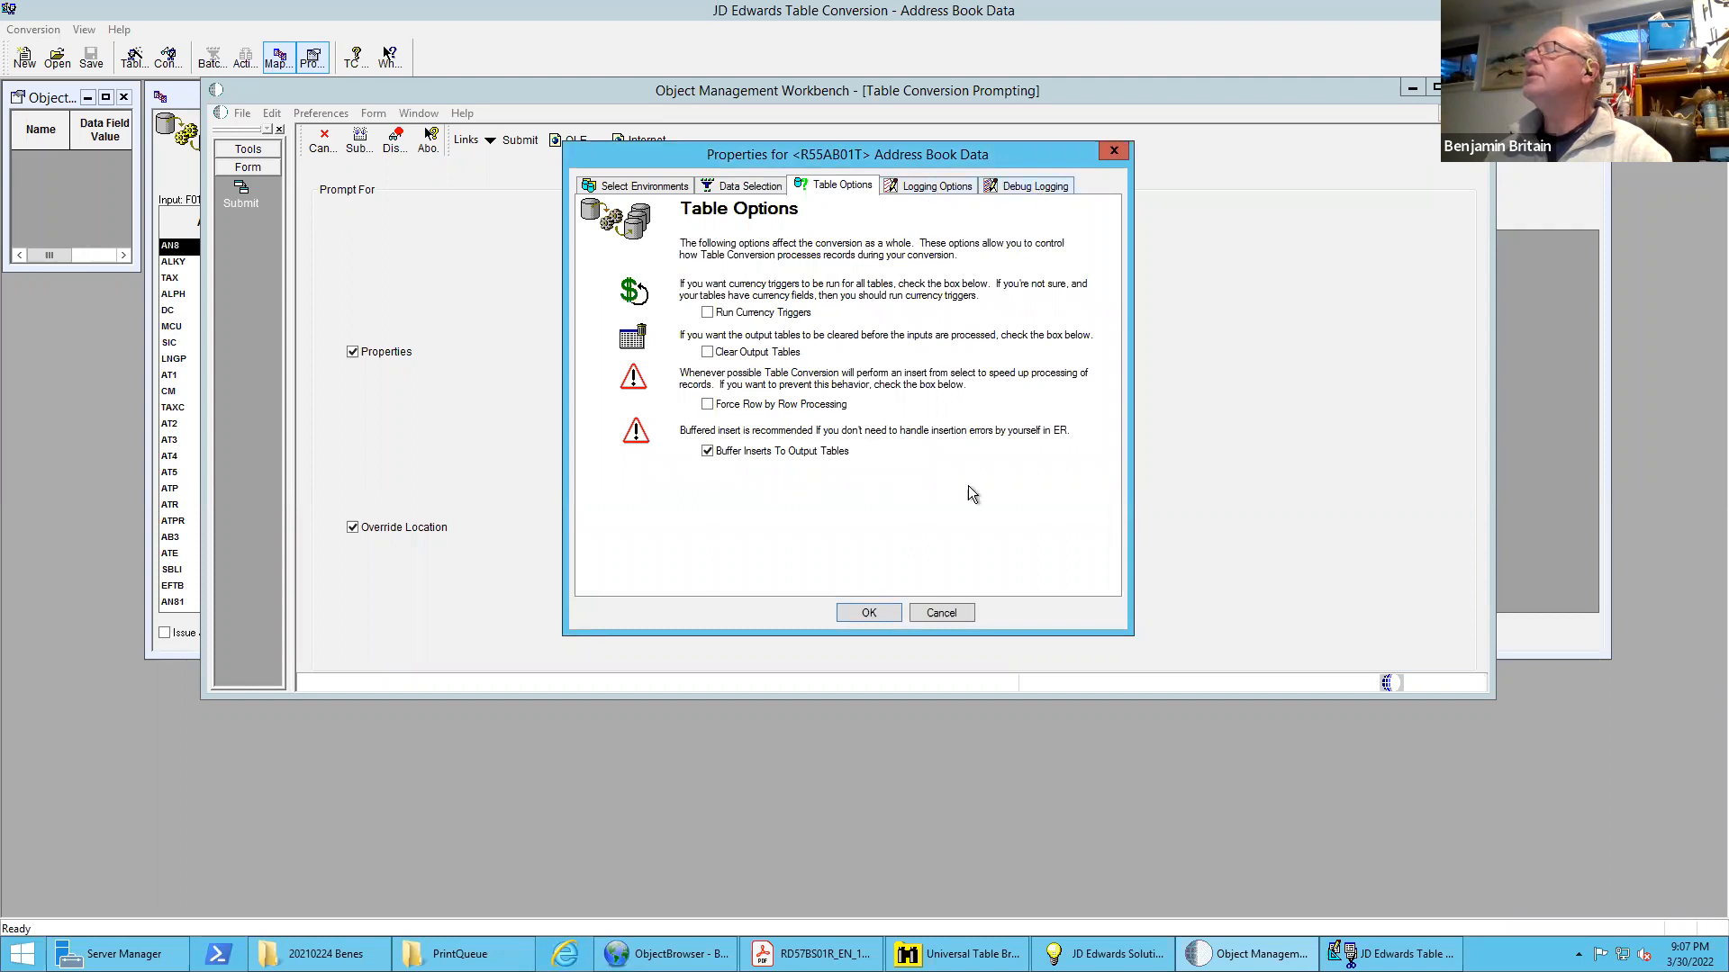
left_click(866, 613)
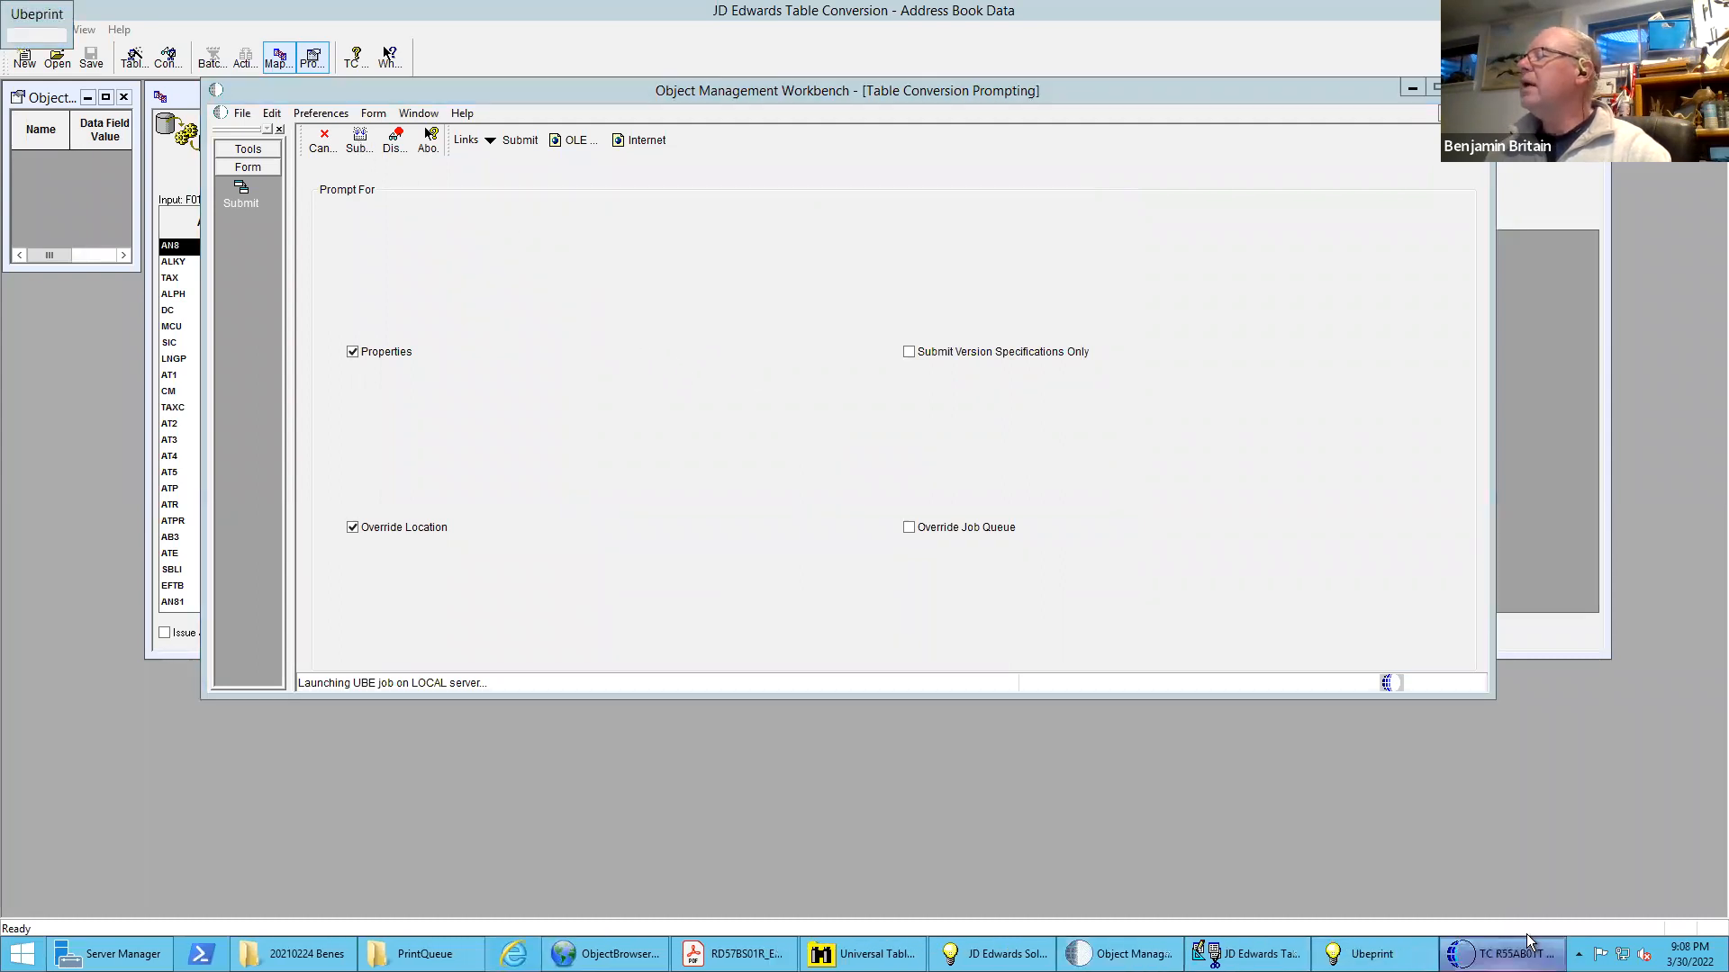
mouse_move(1499, 954)
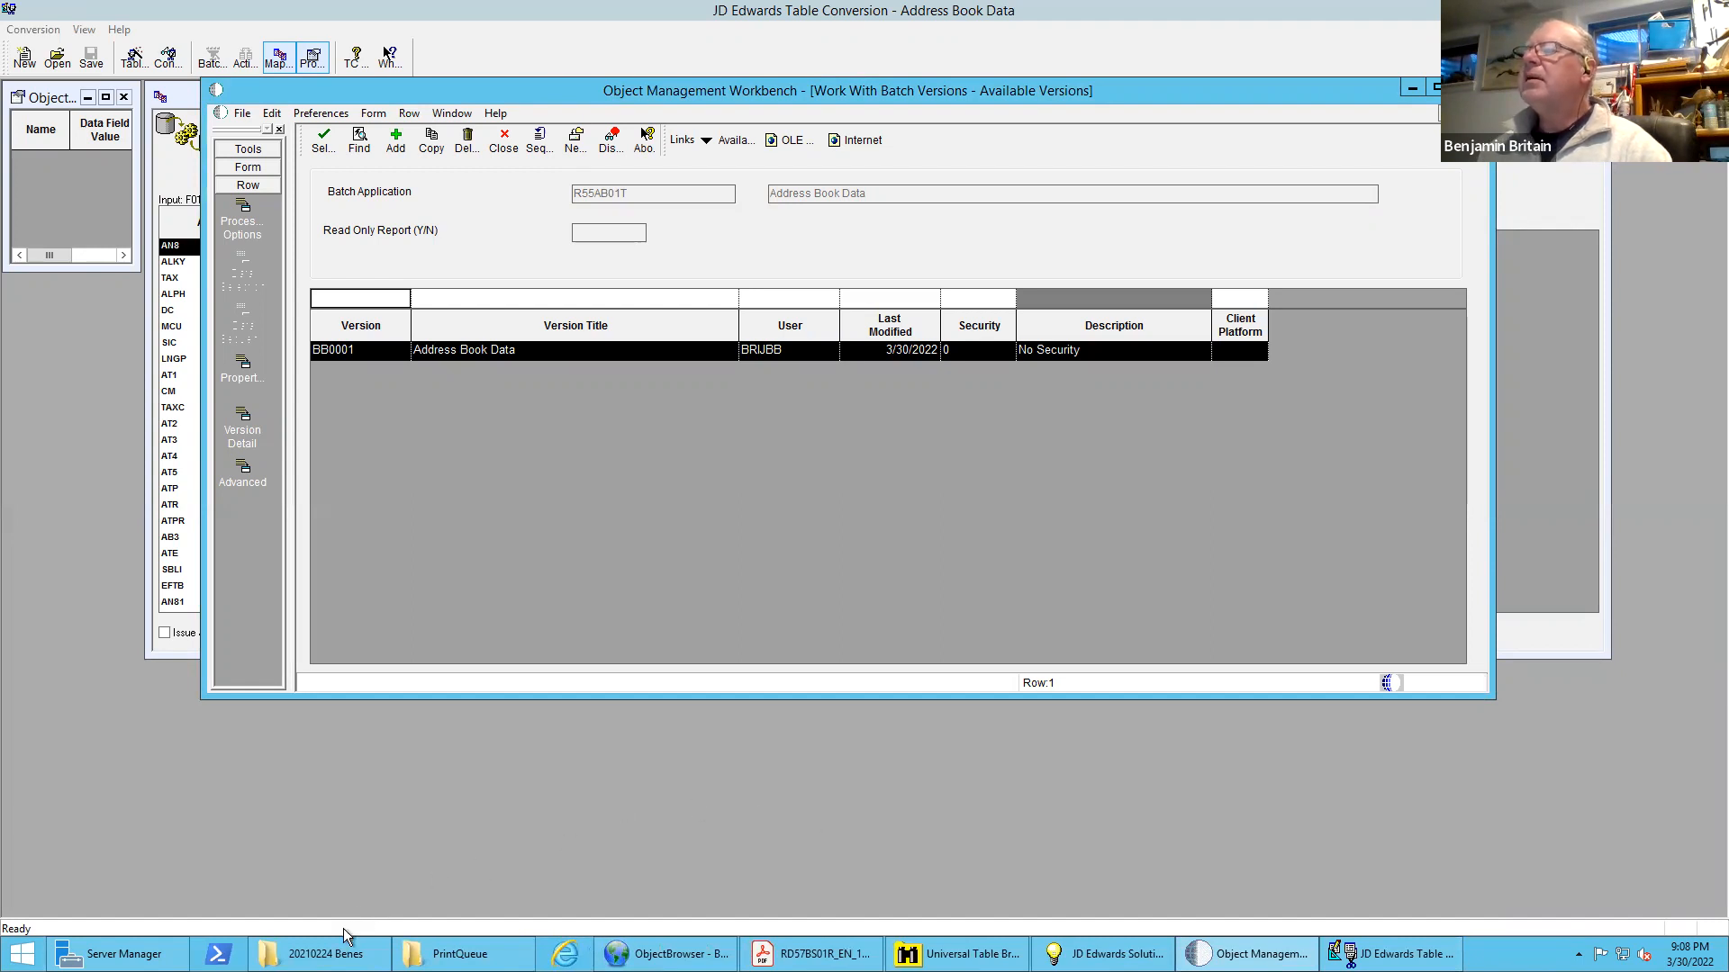
Switch to a new File Explorer window and browse to the export folder under C:\E920\DV920
right_click(329, 952)
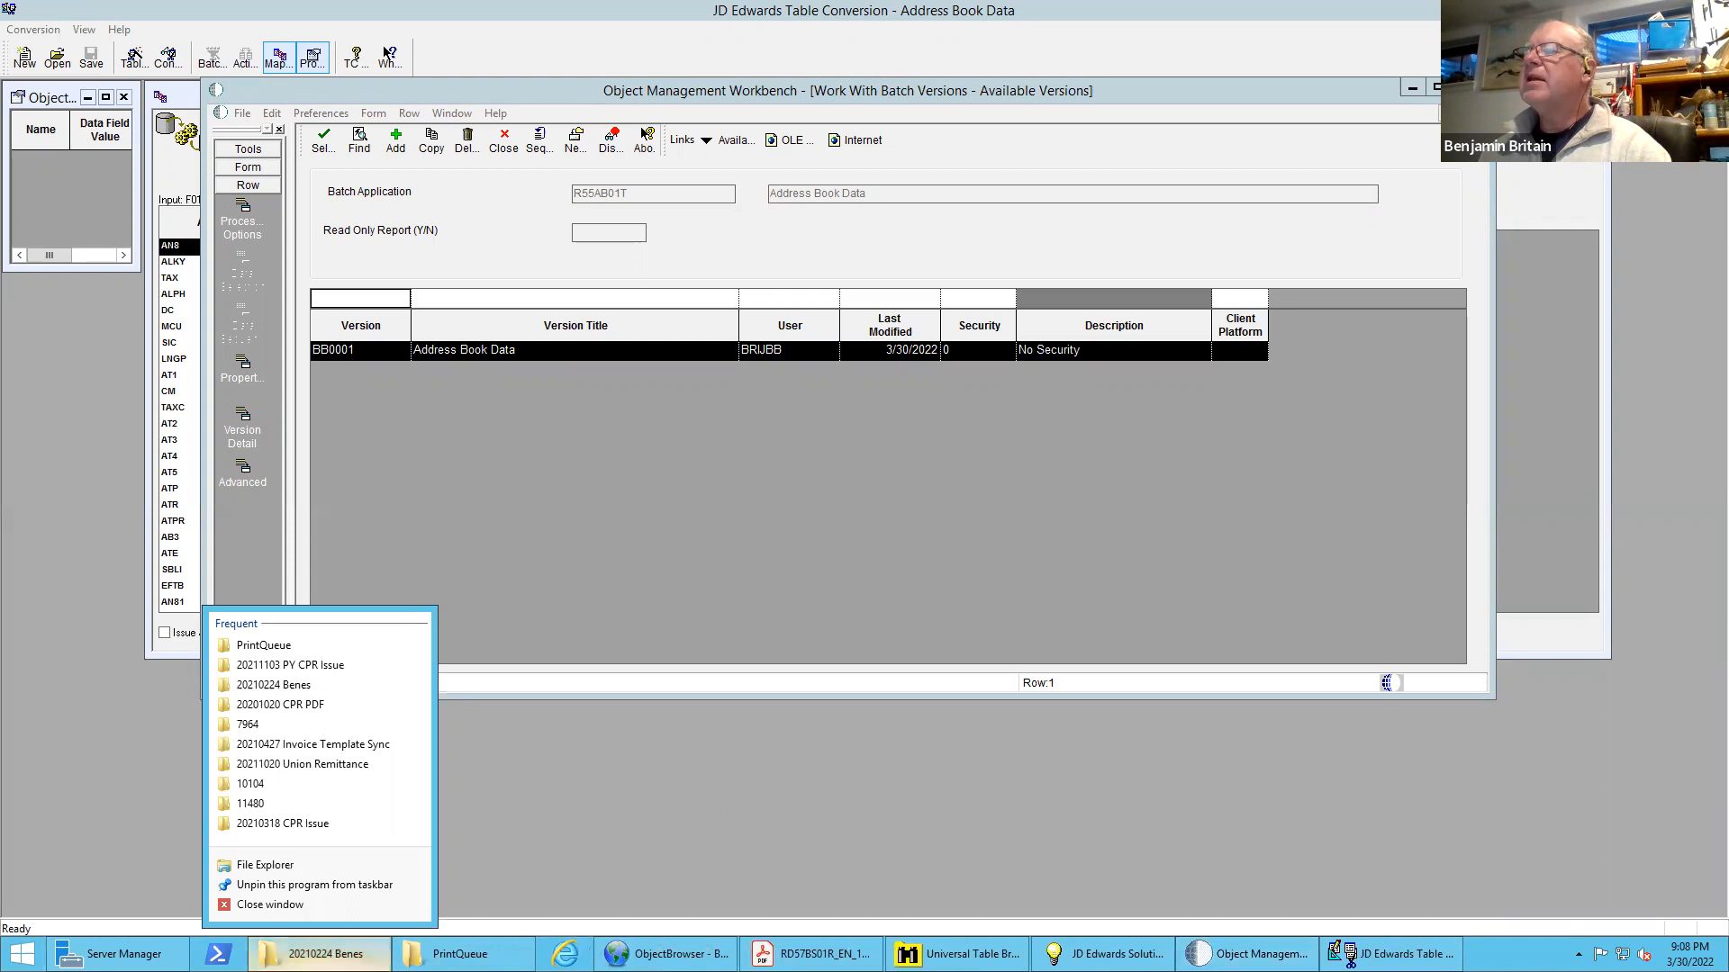
left_click(257, 862)
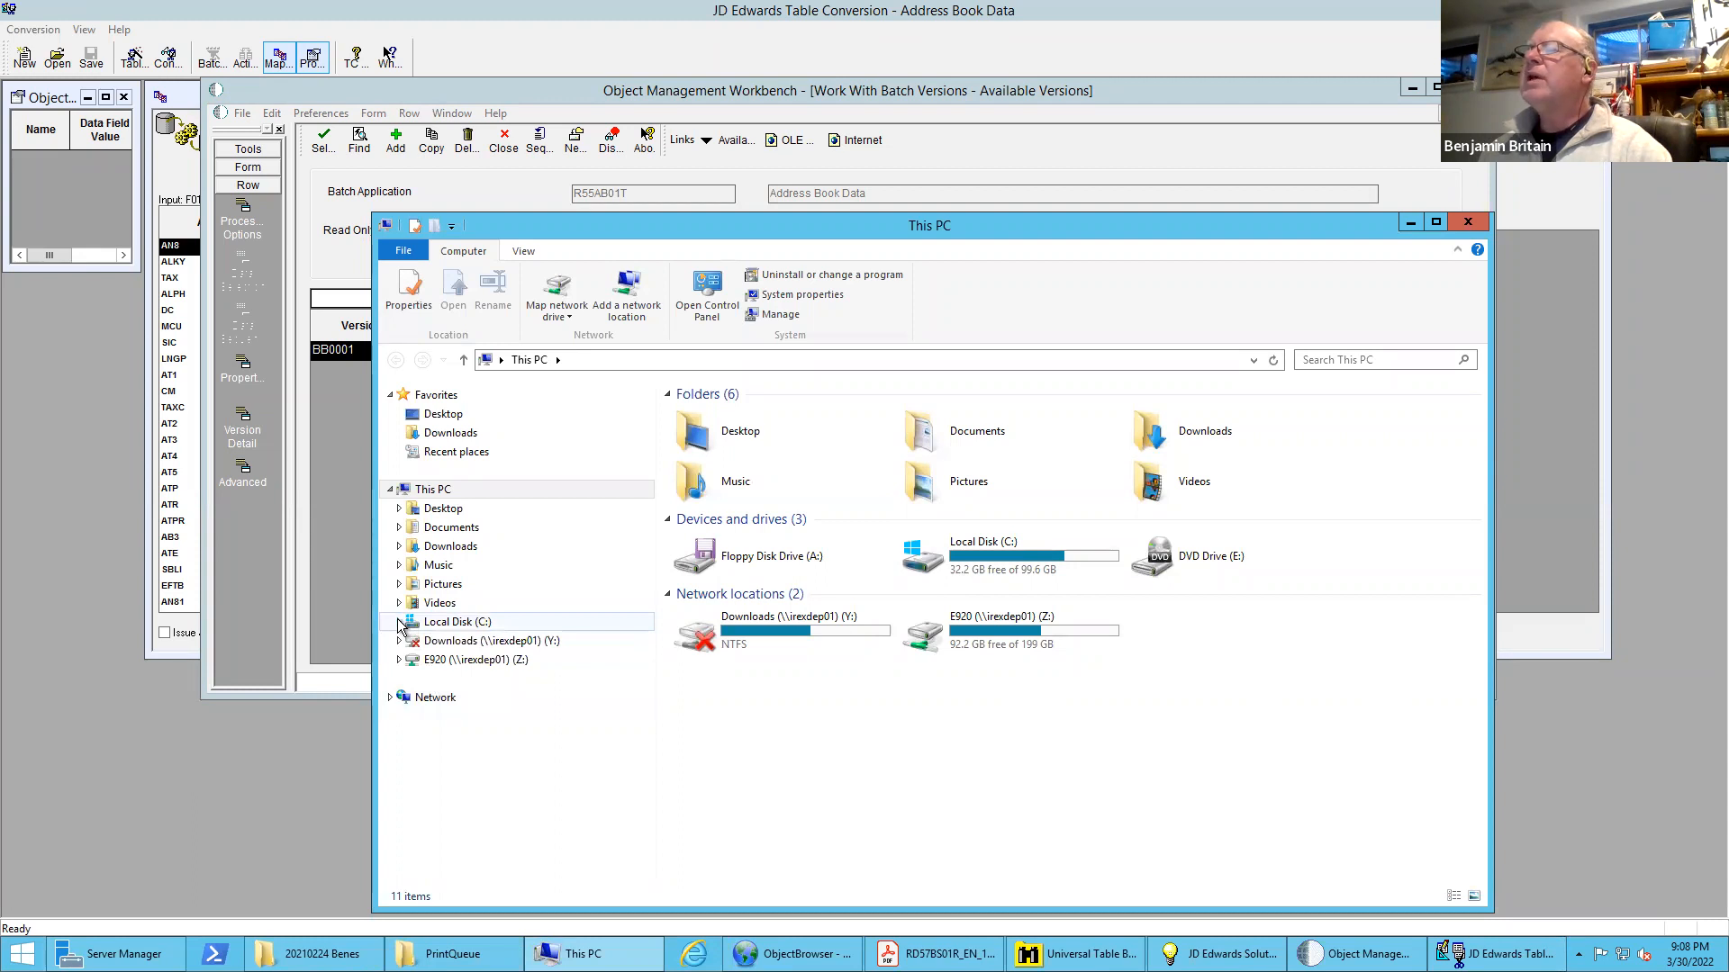
left_click(399, 622)
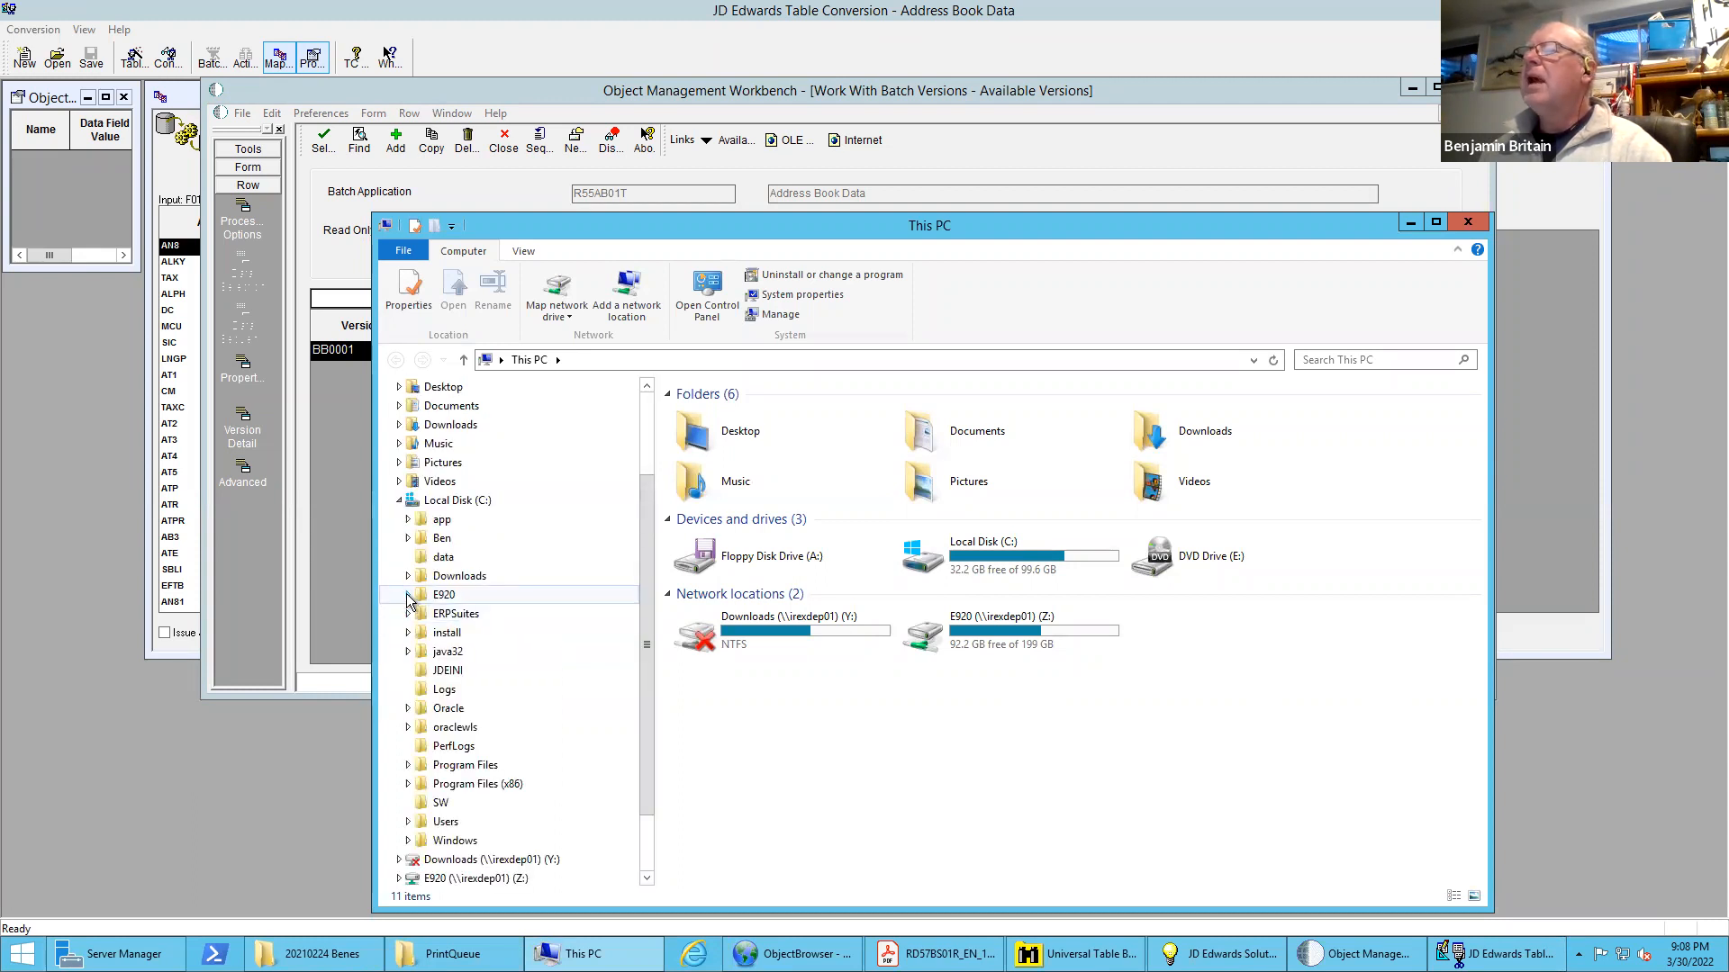
left_click(408, 596)
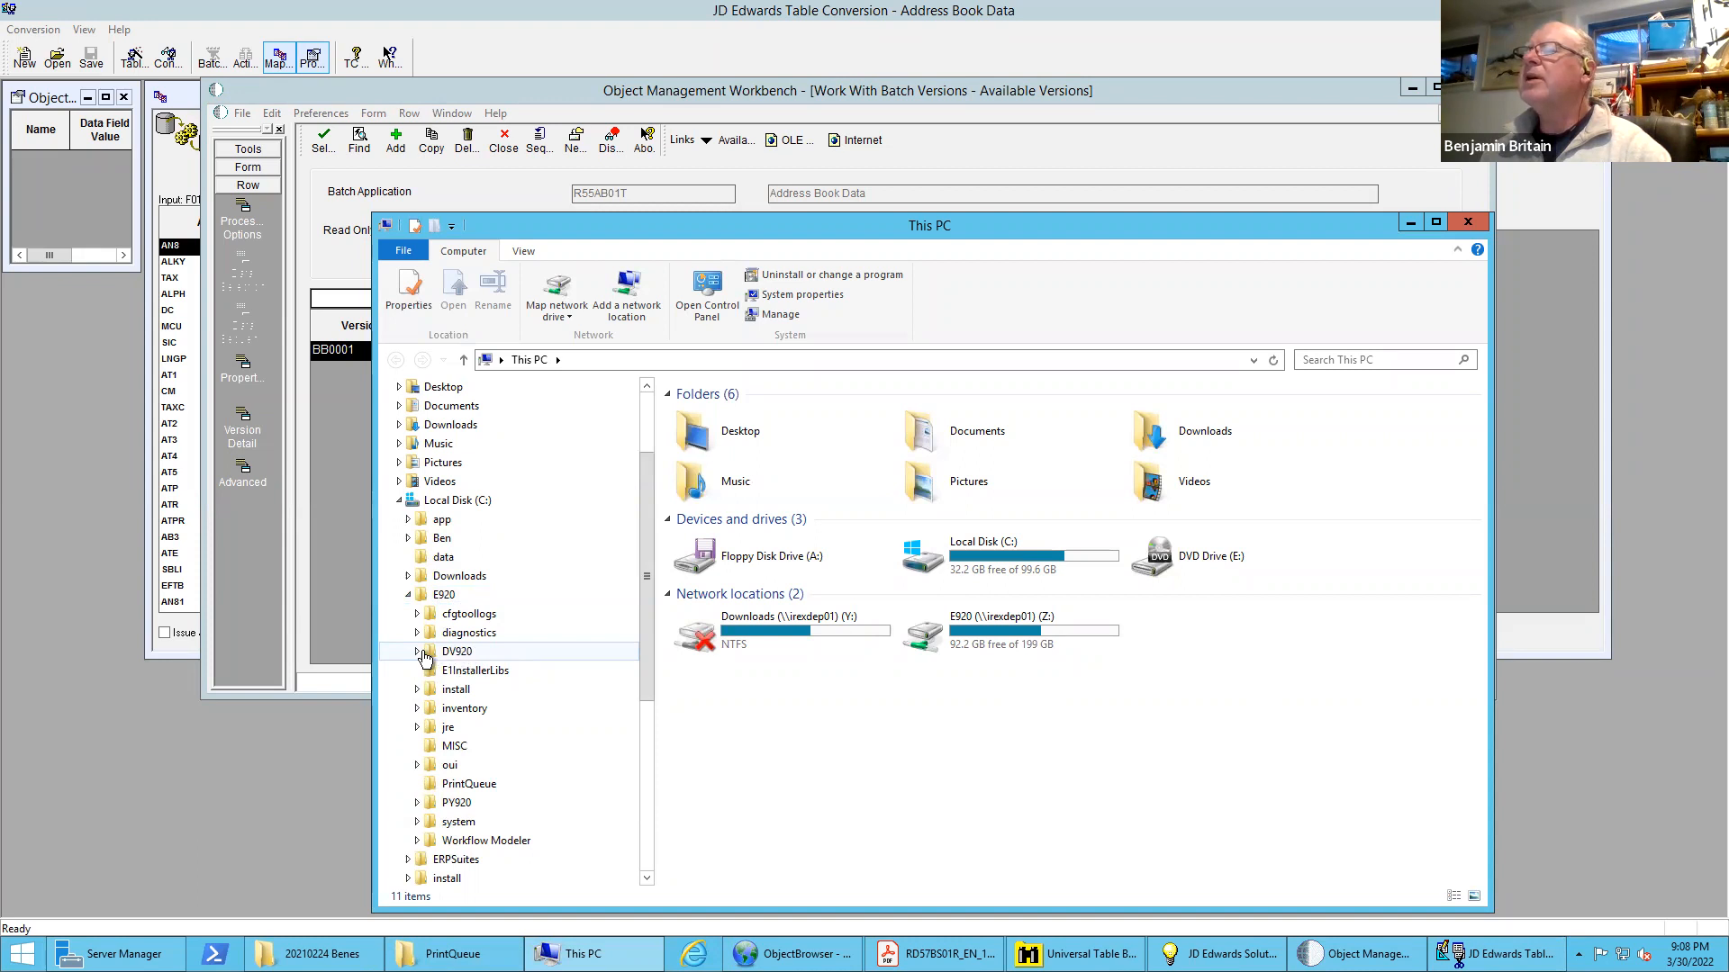
scroll(419, 660, "up", 3)
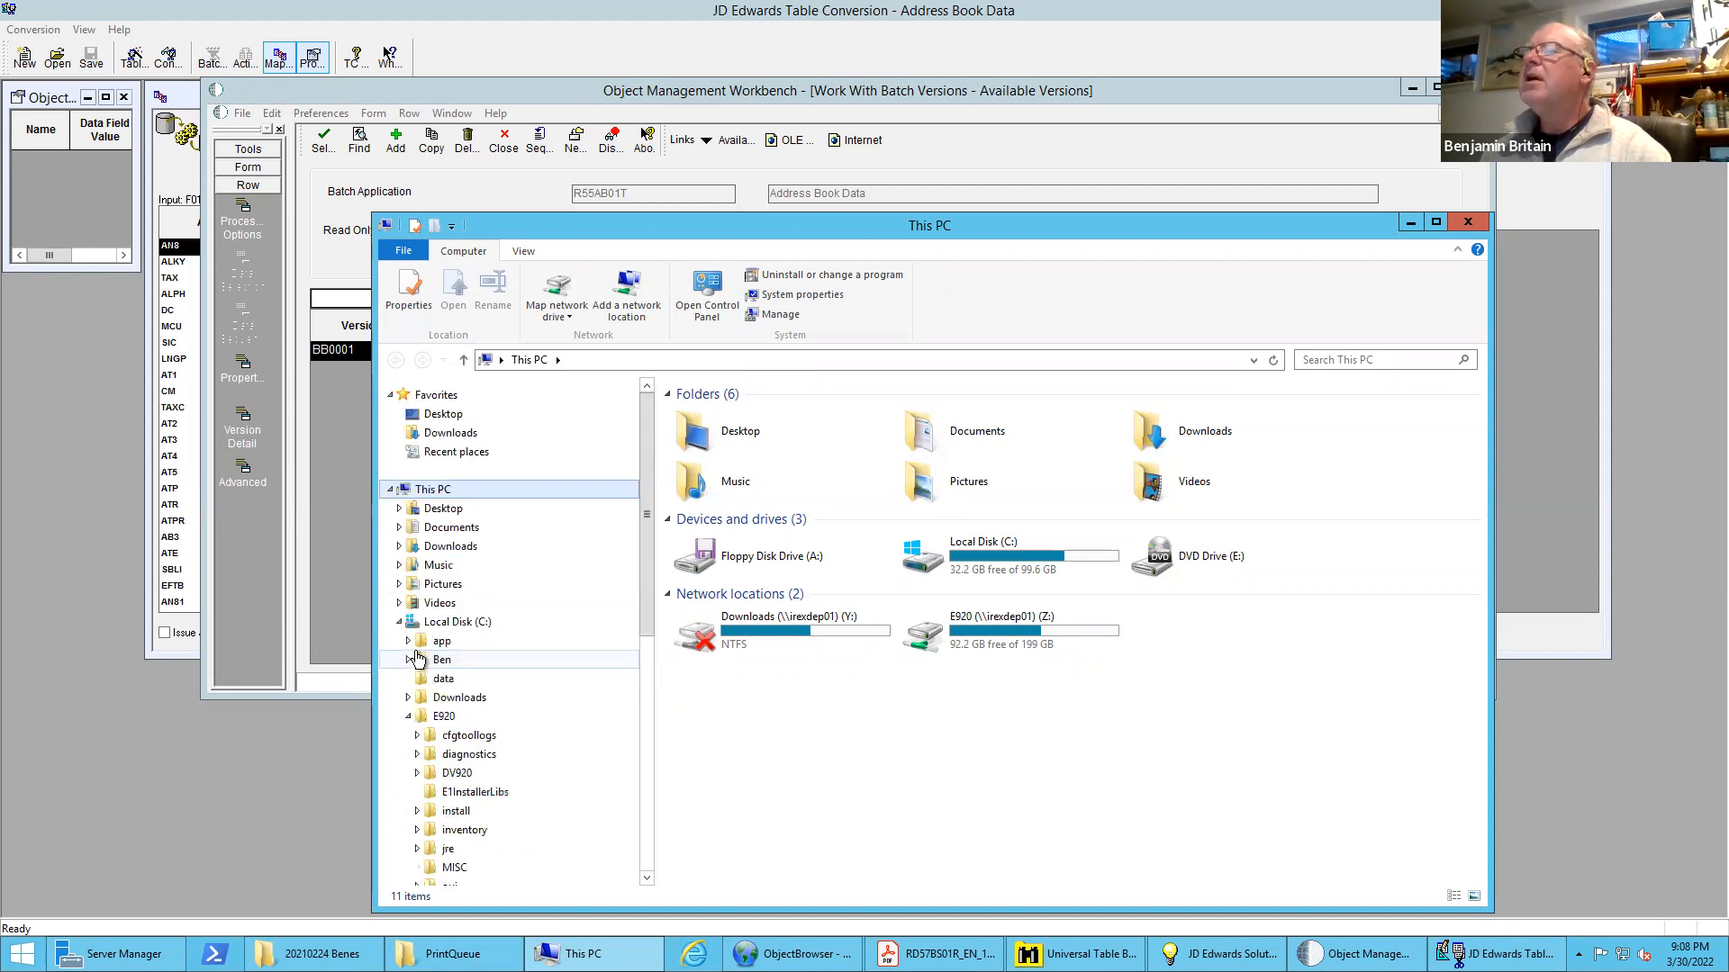
left_click(417, 773)
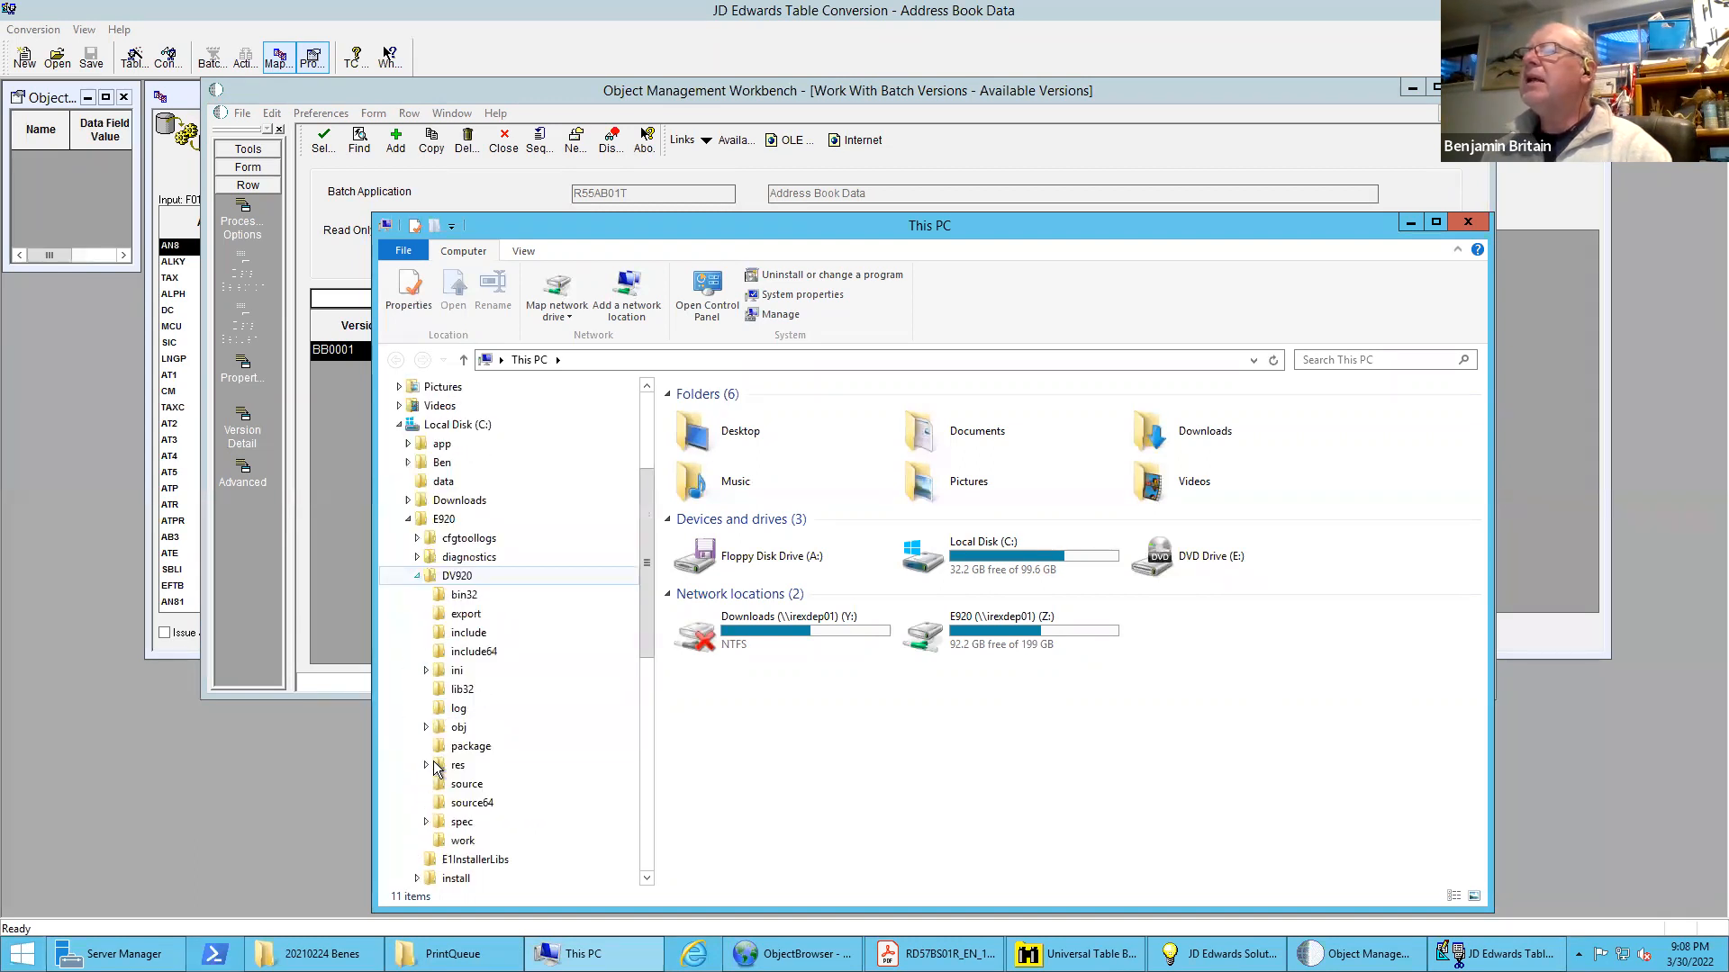
left_click(465, 616)
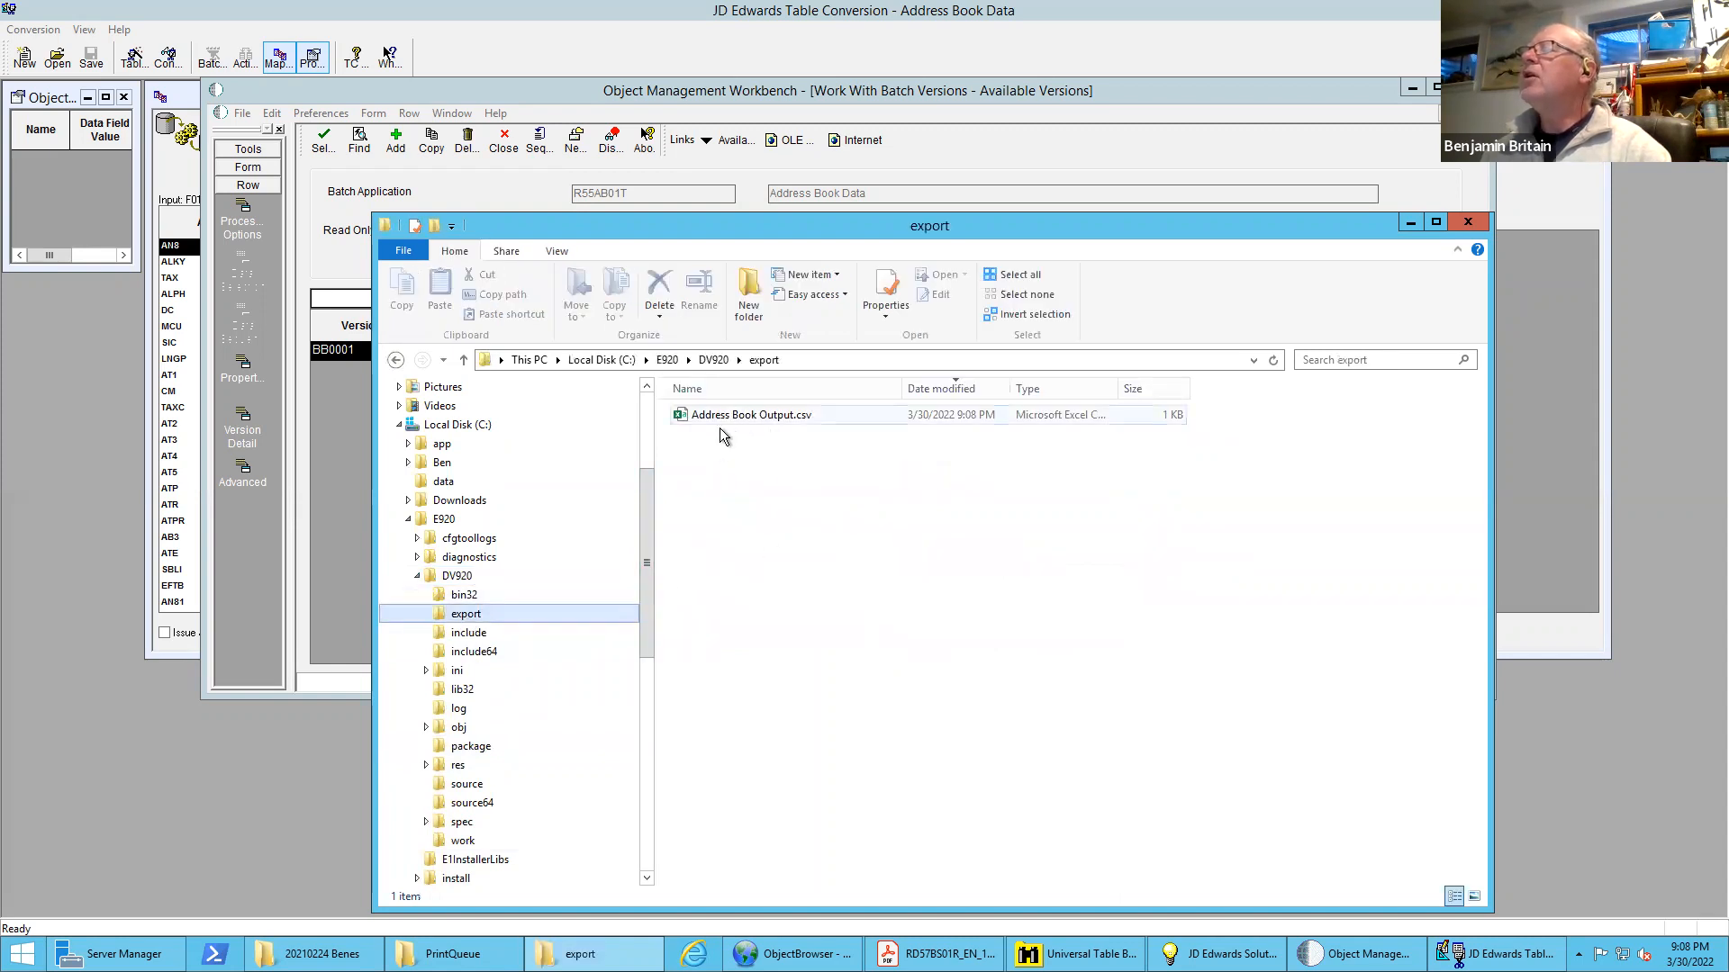
Open Address Book Output.csv in Excel, dismiss the activation notice, examine the exported rows and close the file
double_click(780, 418)
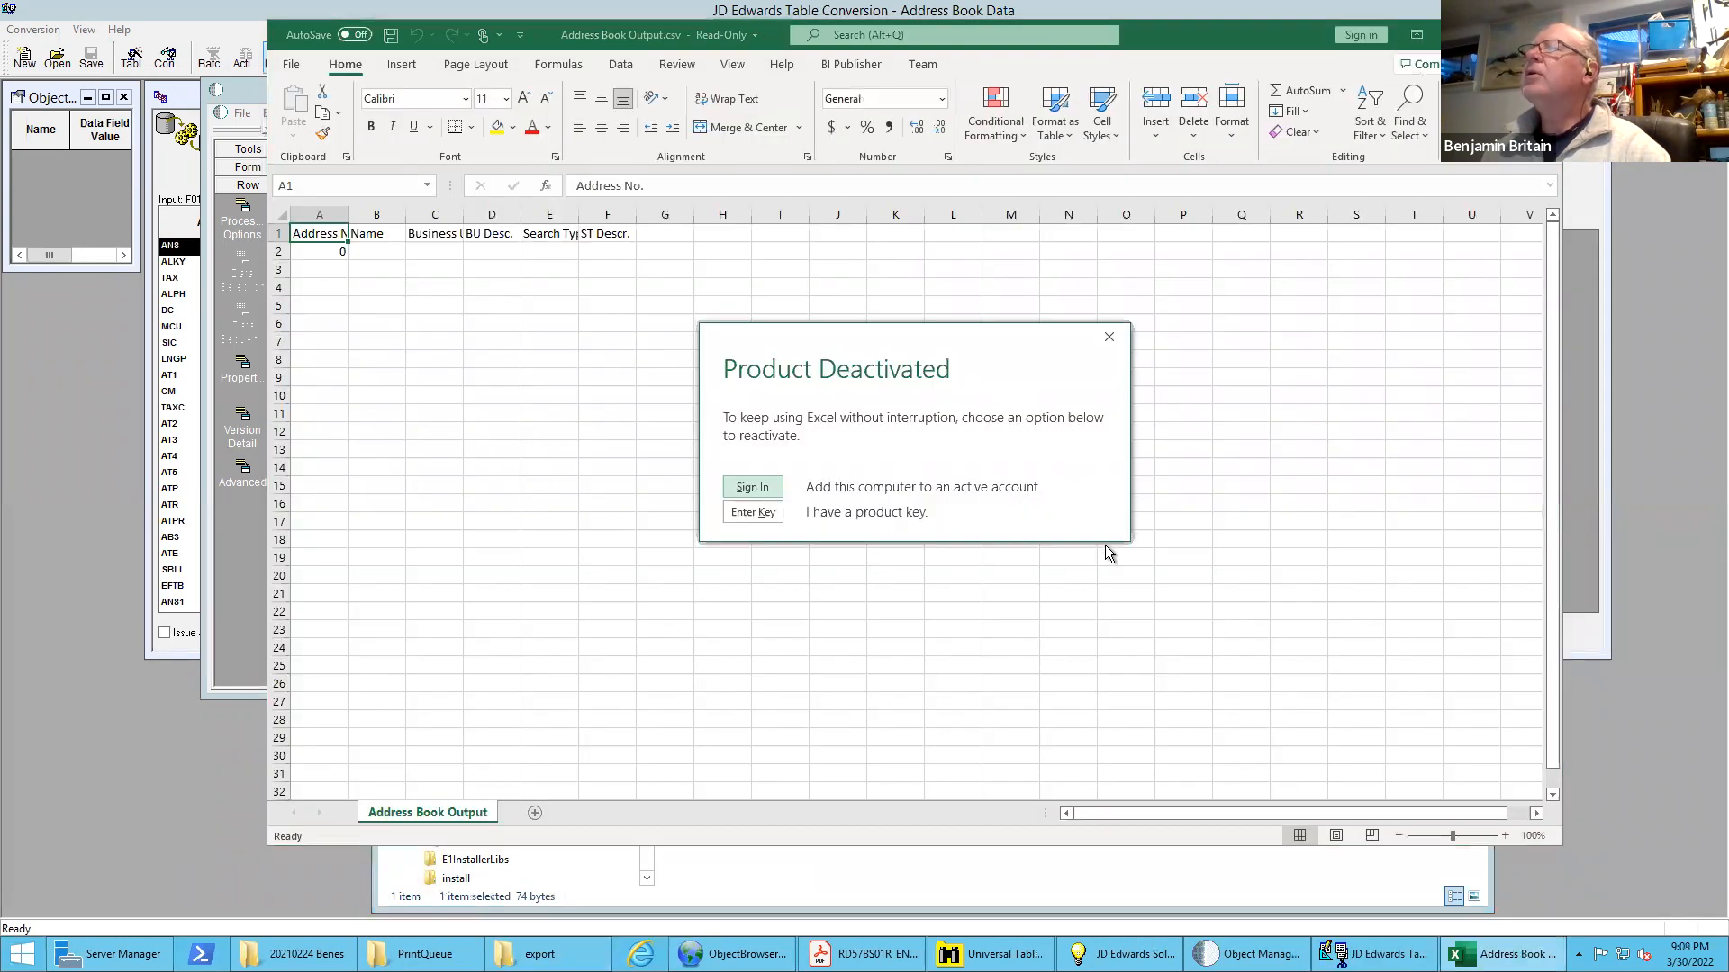
left_click(1108, 337)
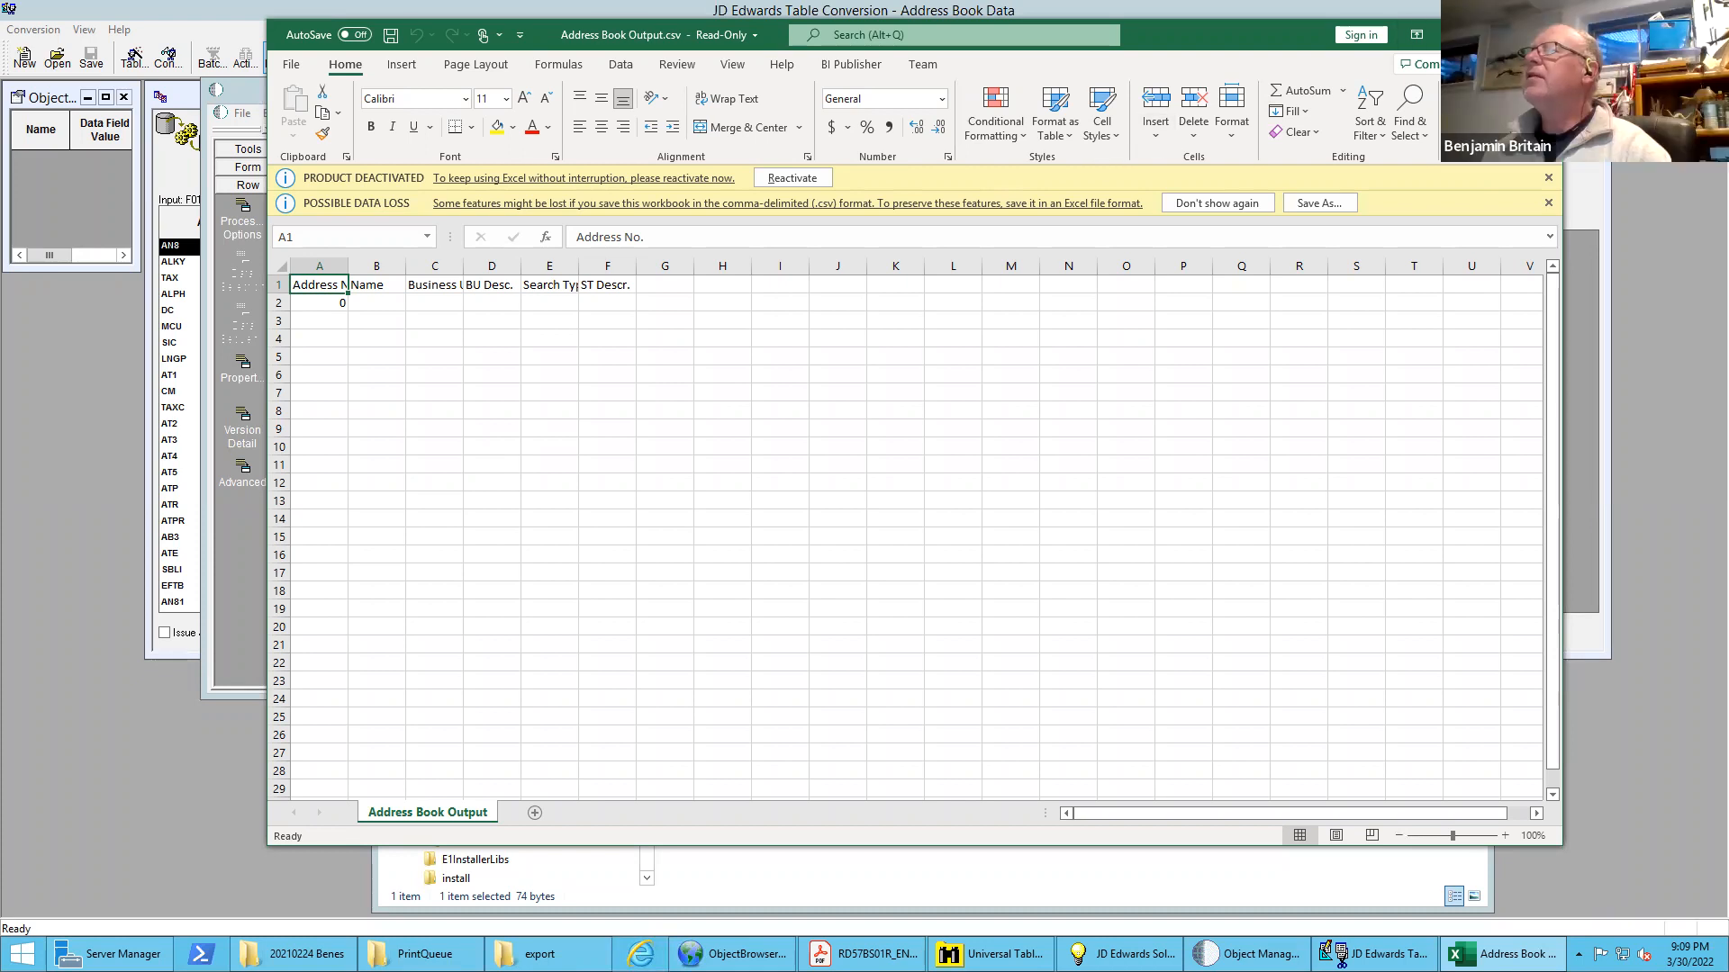
left_click(1541, 34)
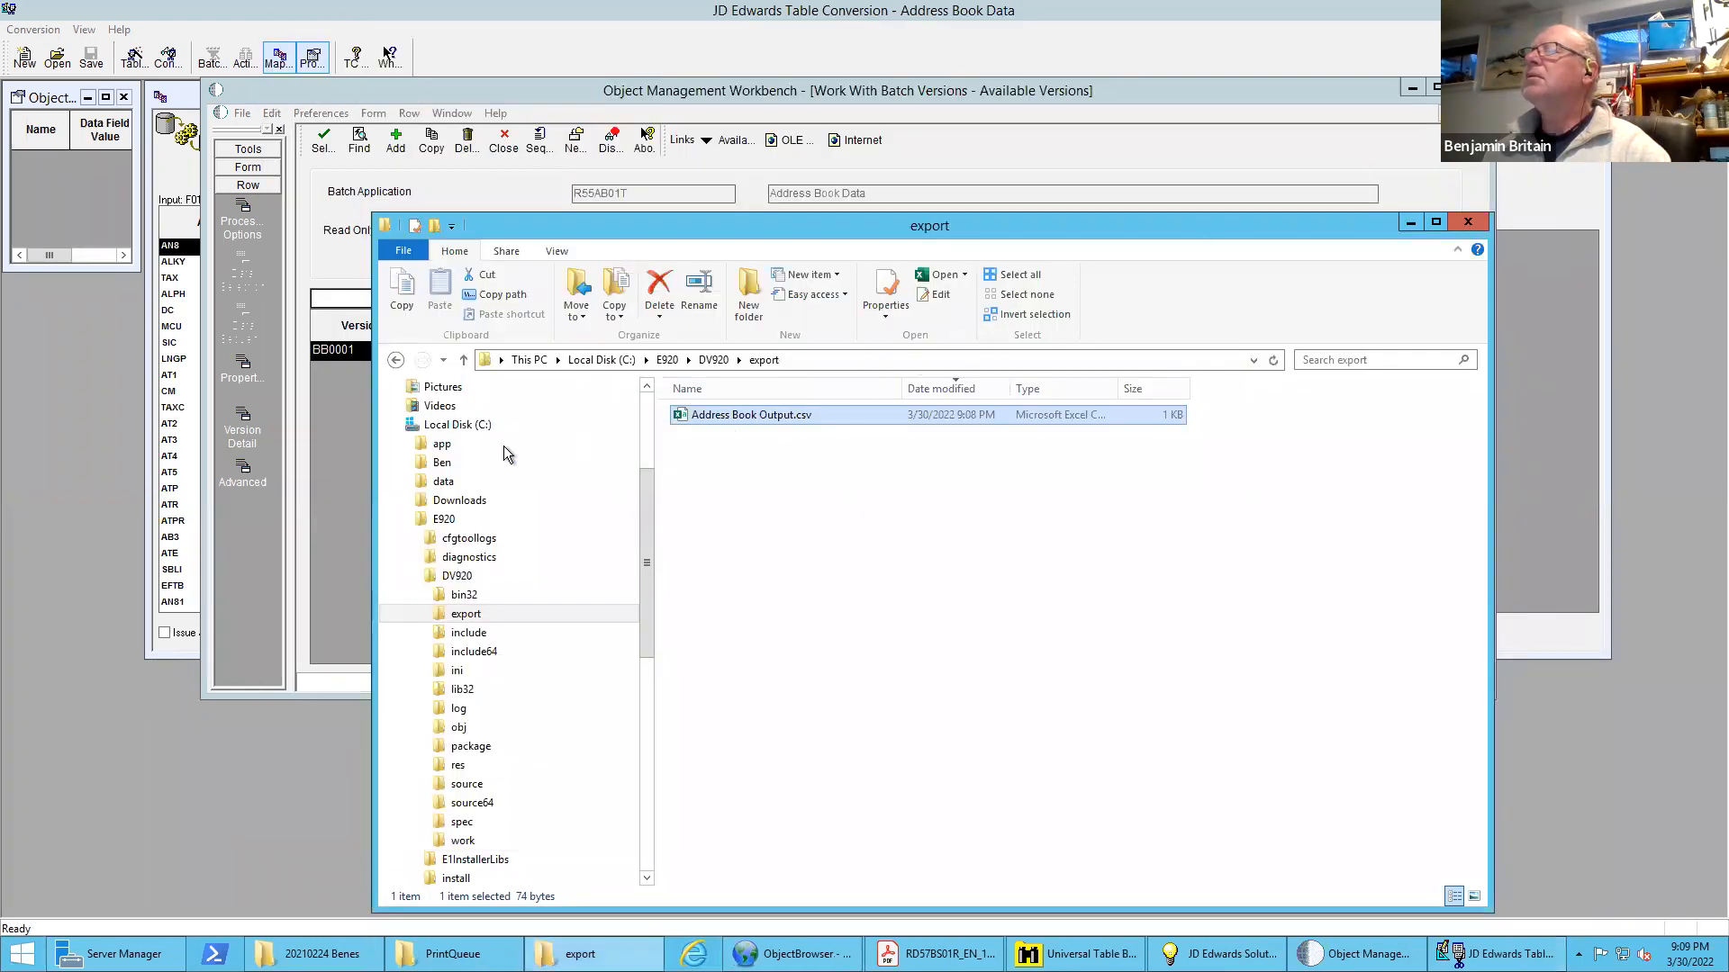
Return to Object Management Workbench, resubmit version BB0001 on the LOCAL data source and open its data selection
left_click(347, 429)
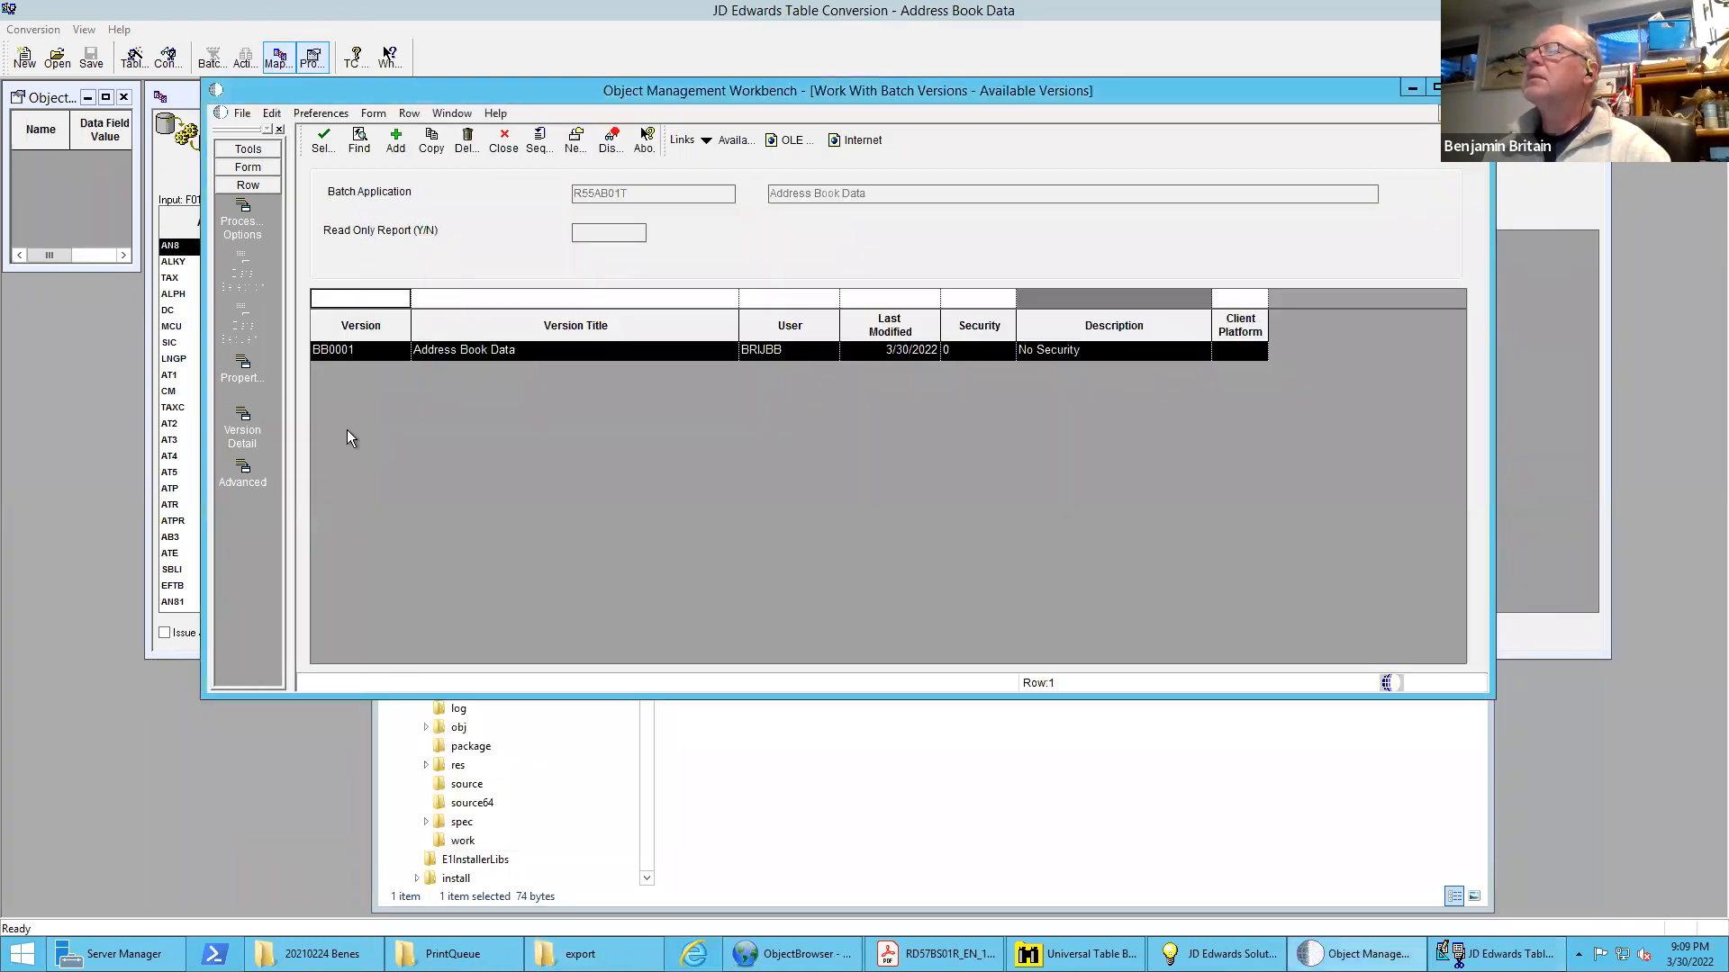
double_click(496, 349)
left_click(371, 352)
left_click(376, 531)
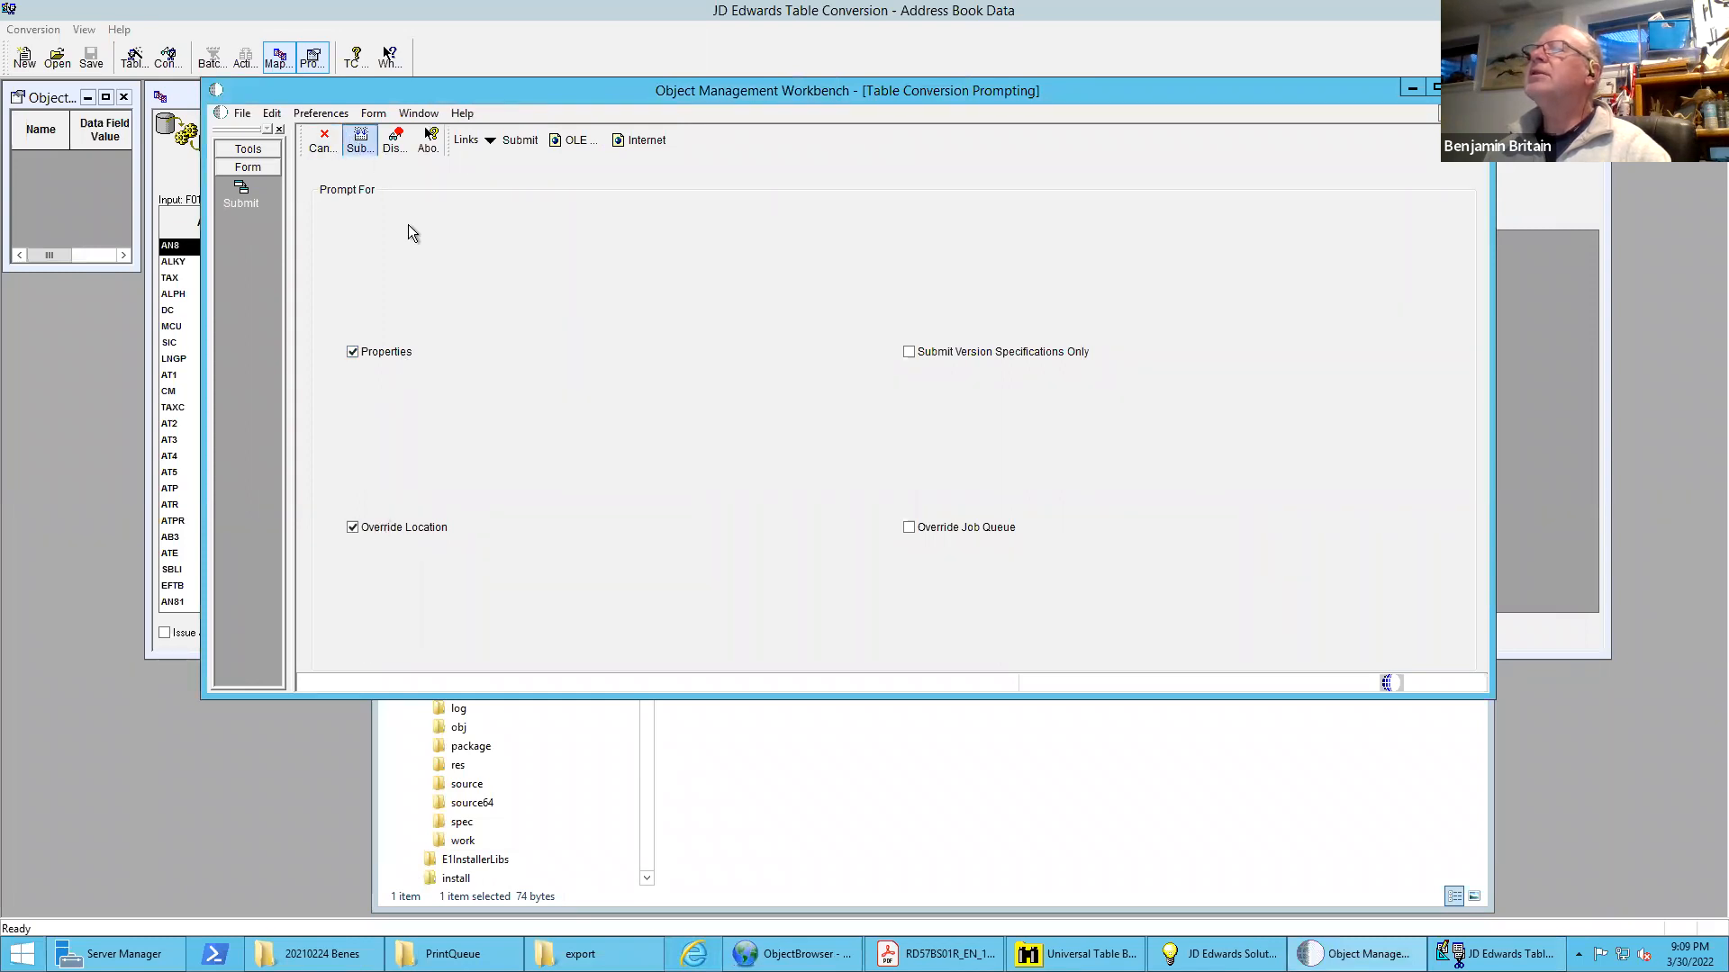
double_click(429, 362)
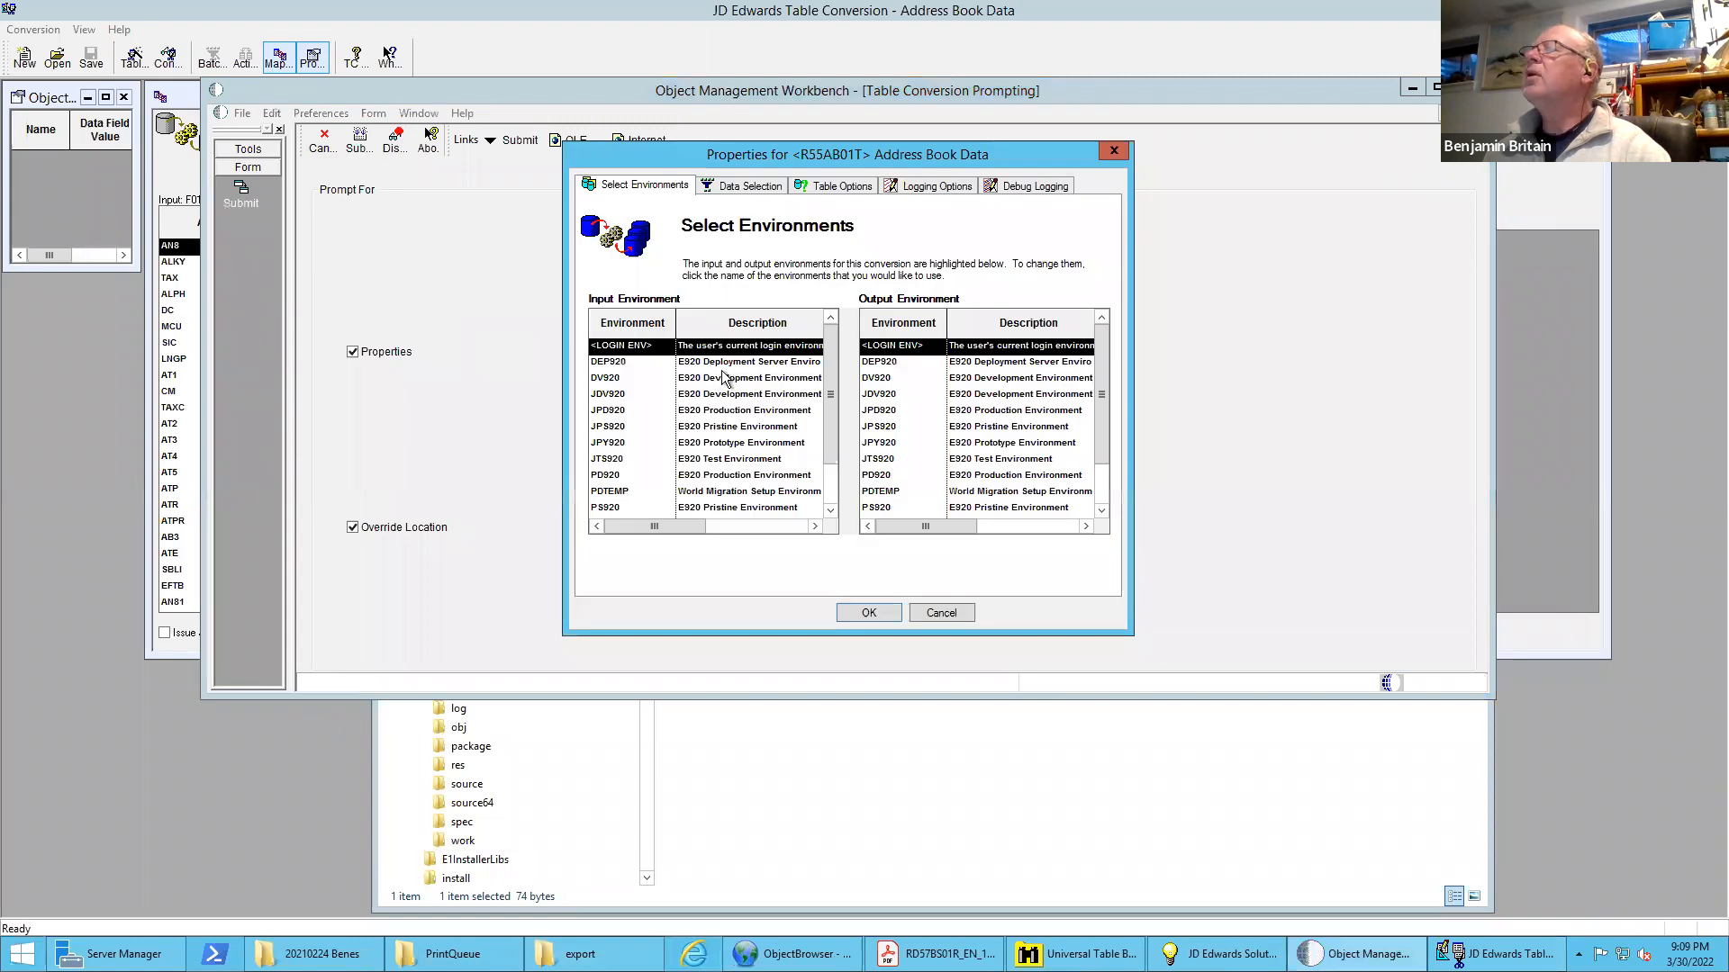
left_click(770, 187)
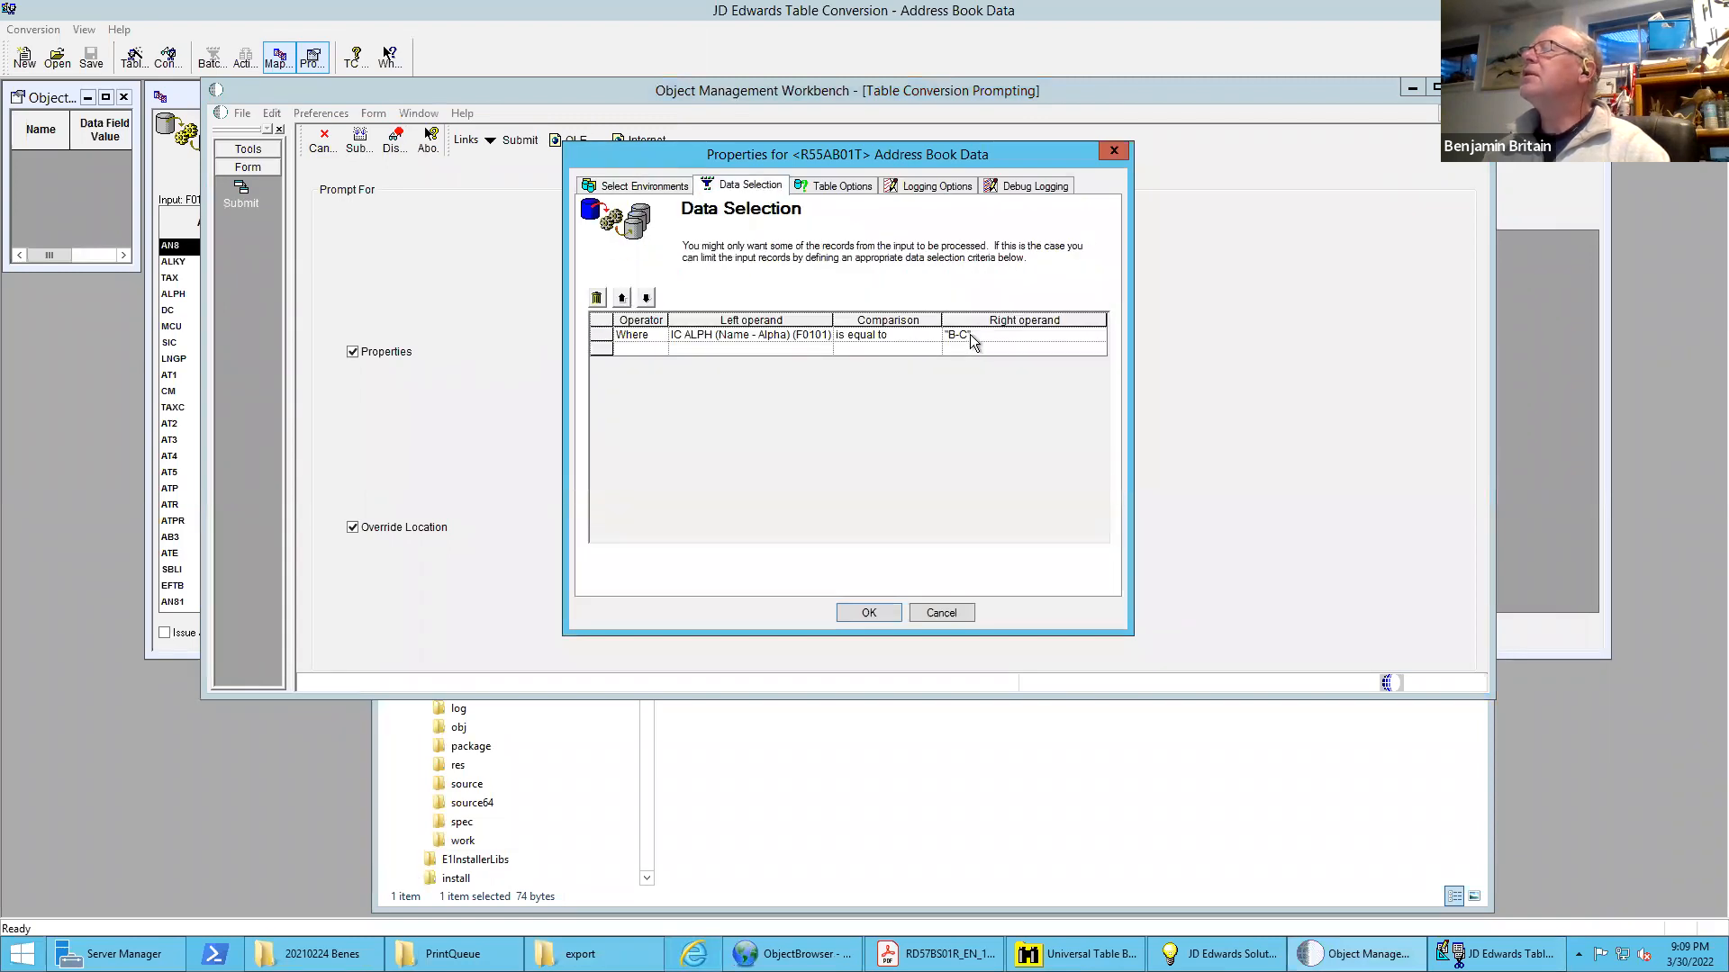
Set the Name - Alpha data selection to the literal range B* to C and accept the properties to launch the conversion job
left_click(936, 348)
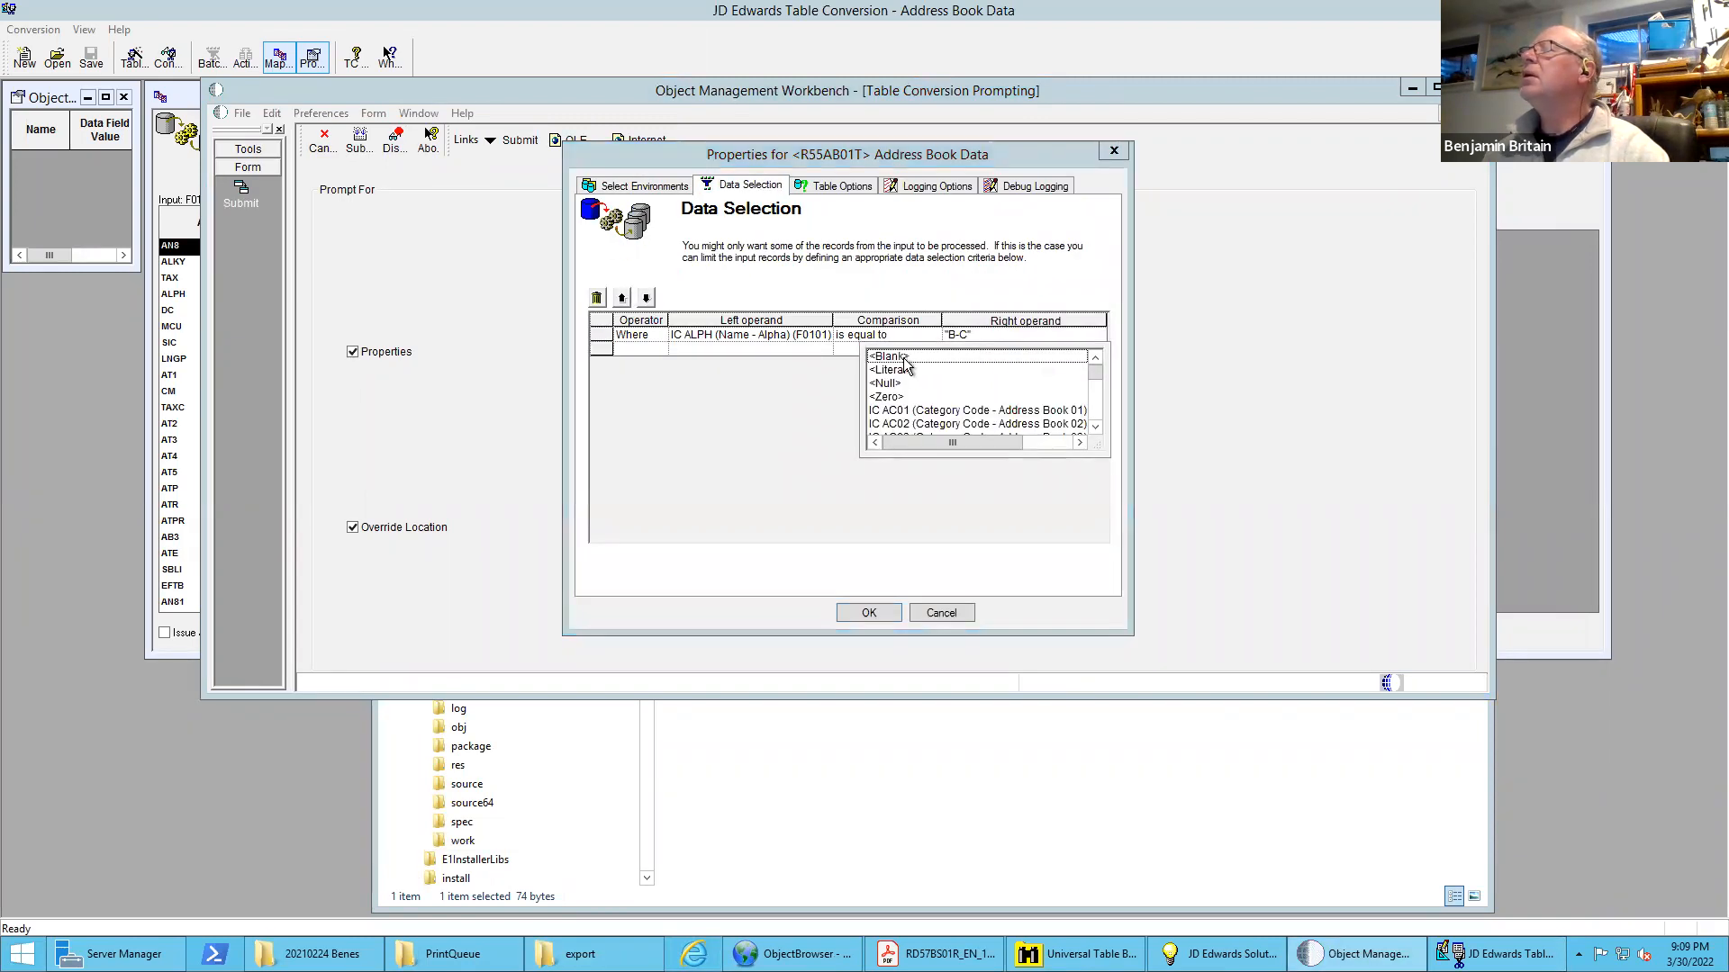
left_click(908, 369)
left_click(922, 349)
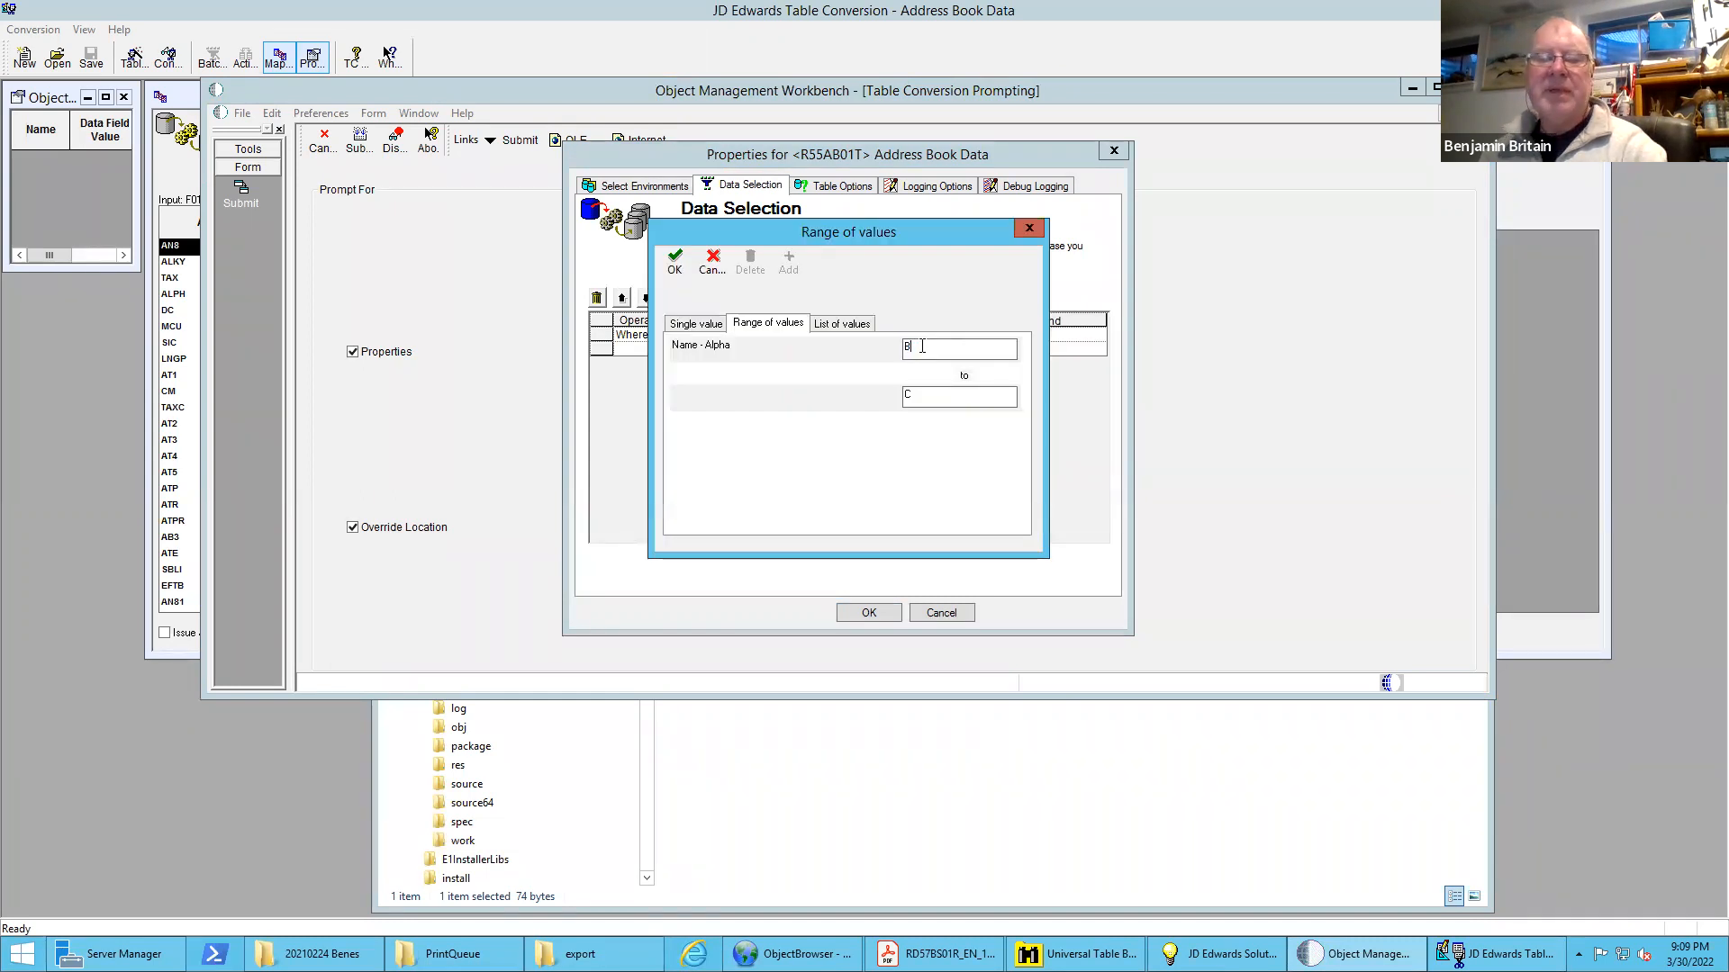
type("*")
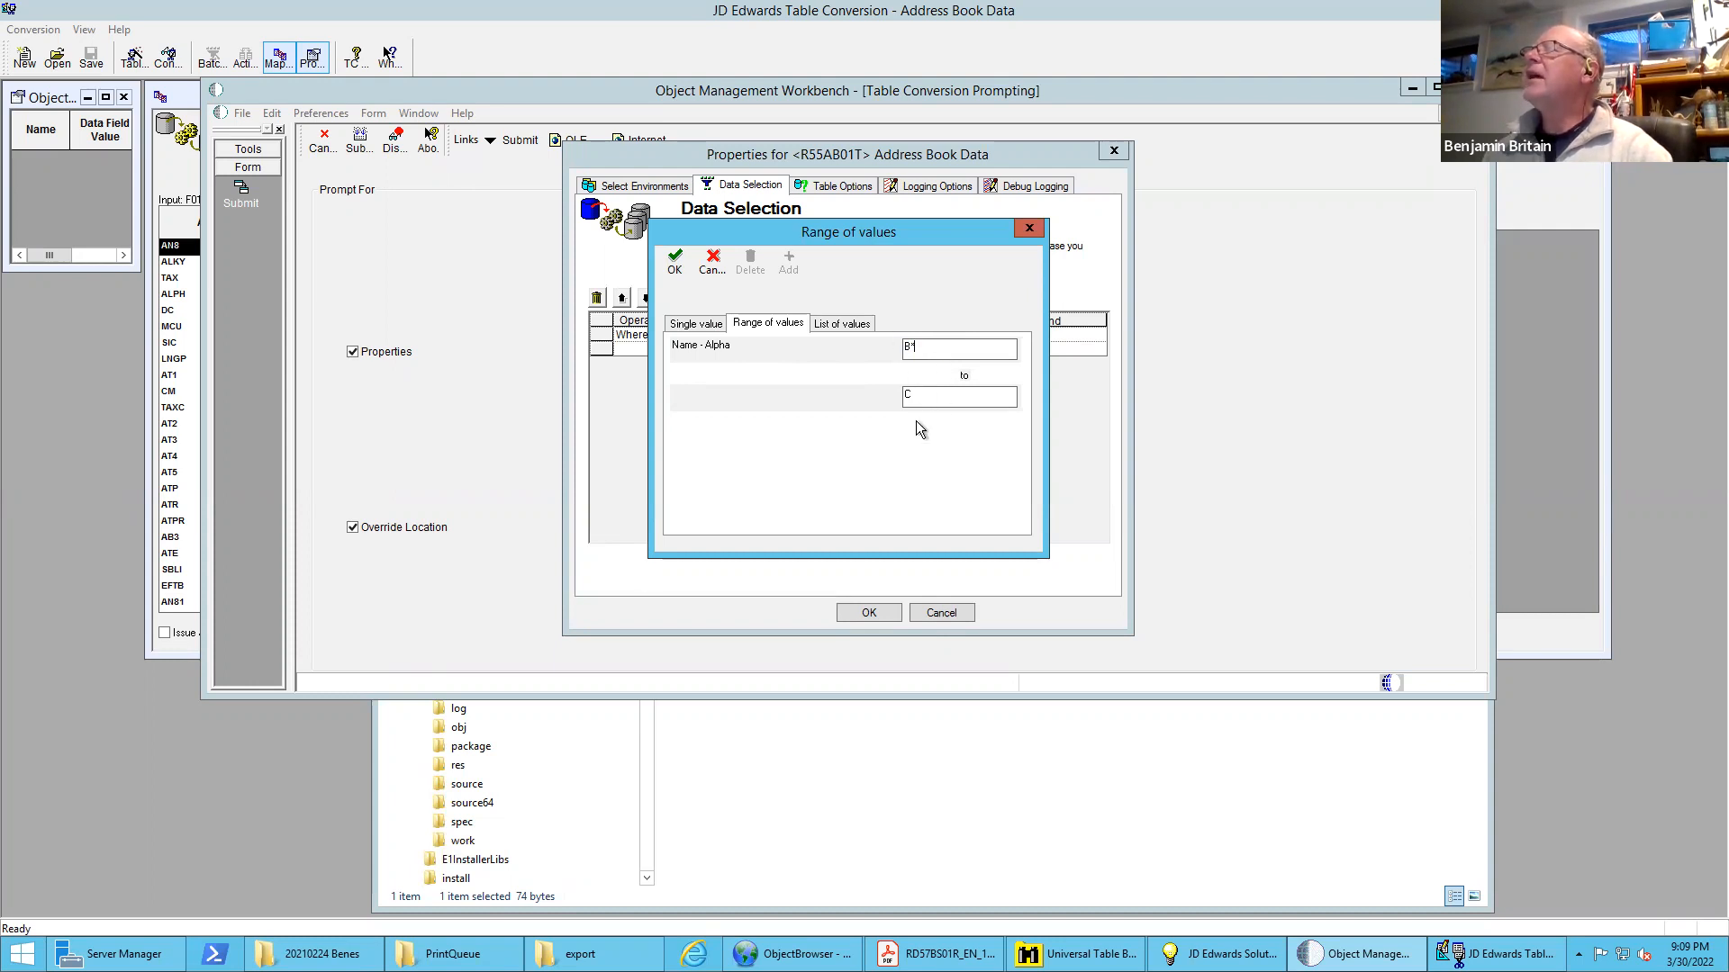
left_click(873, 613)
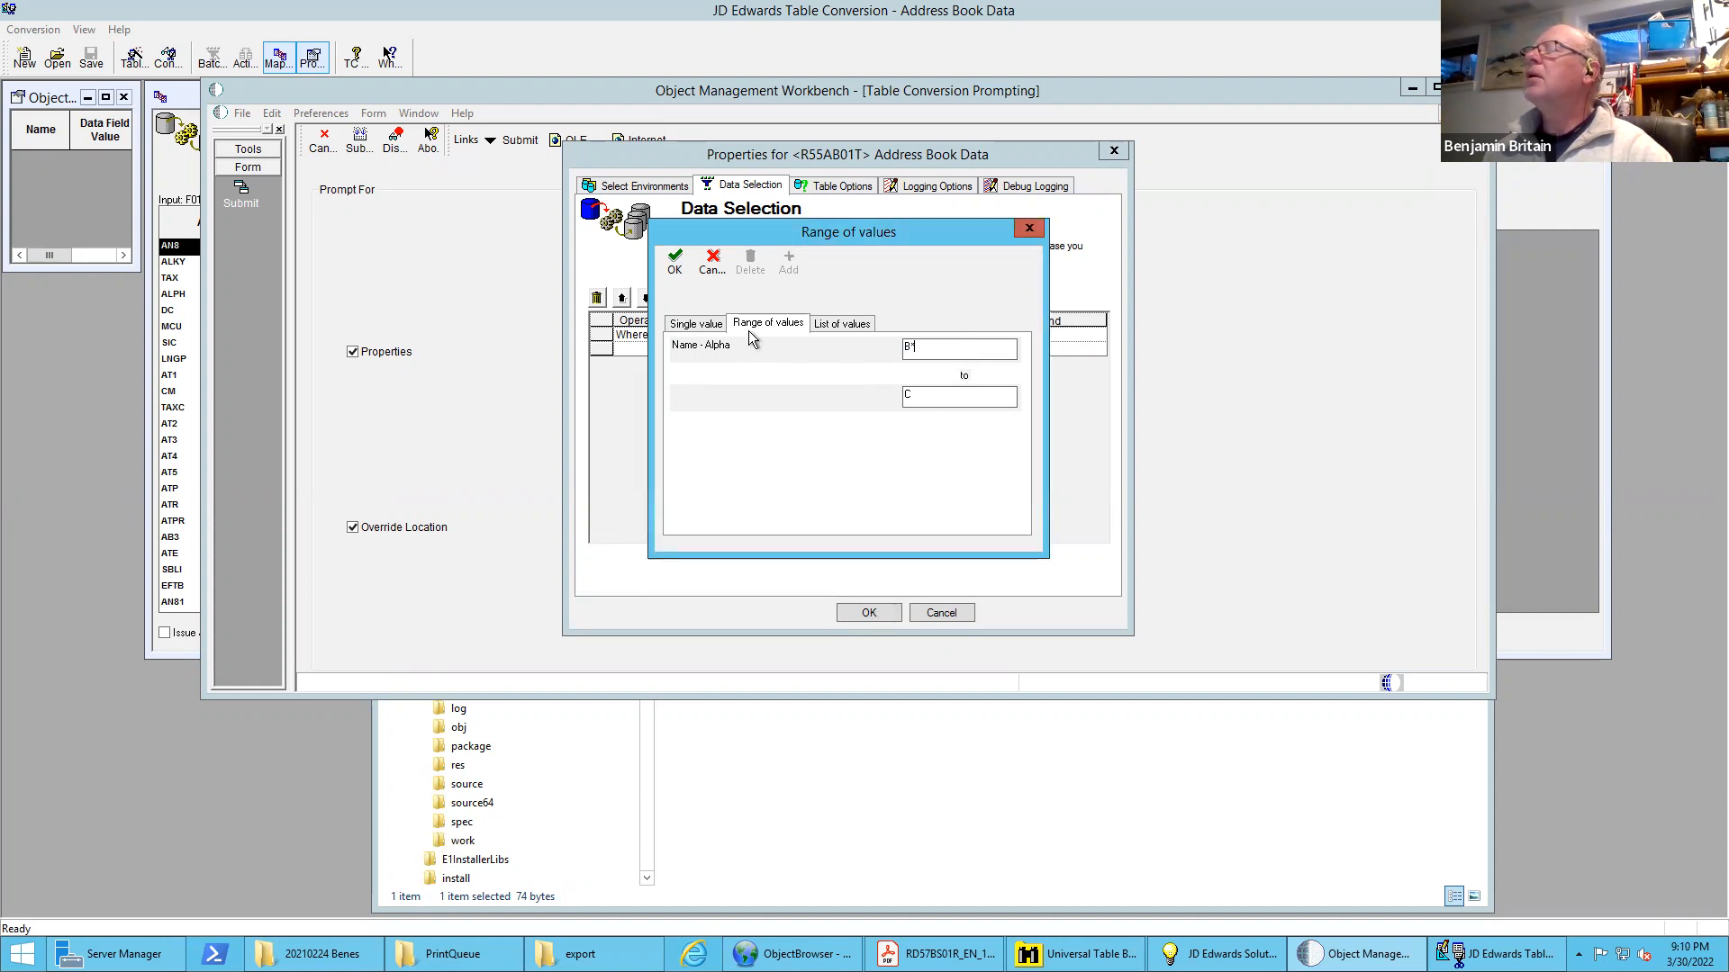
left_click(675, 261)
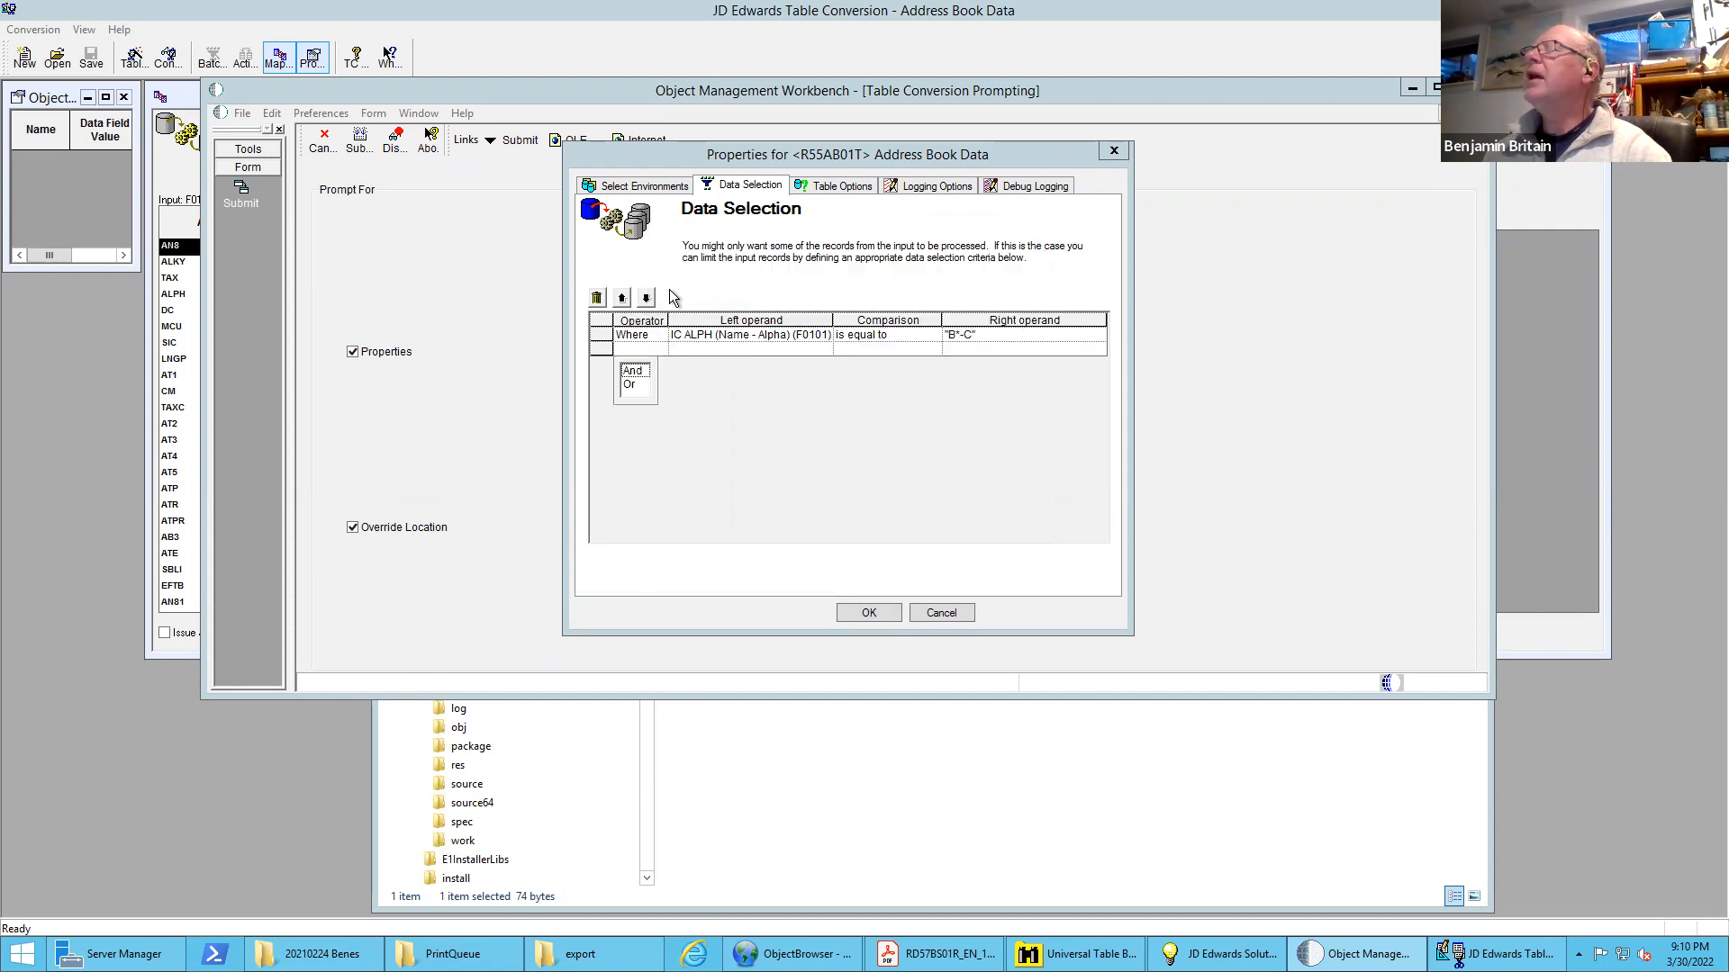
left_click(882, 611)
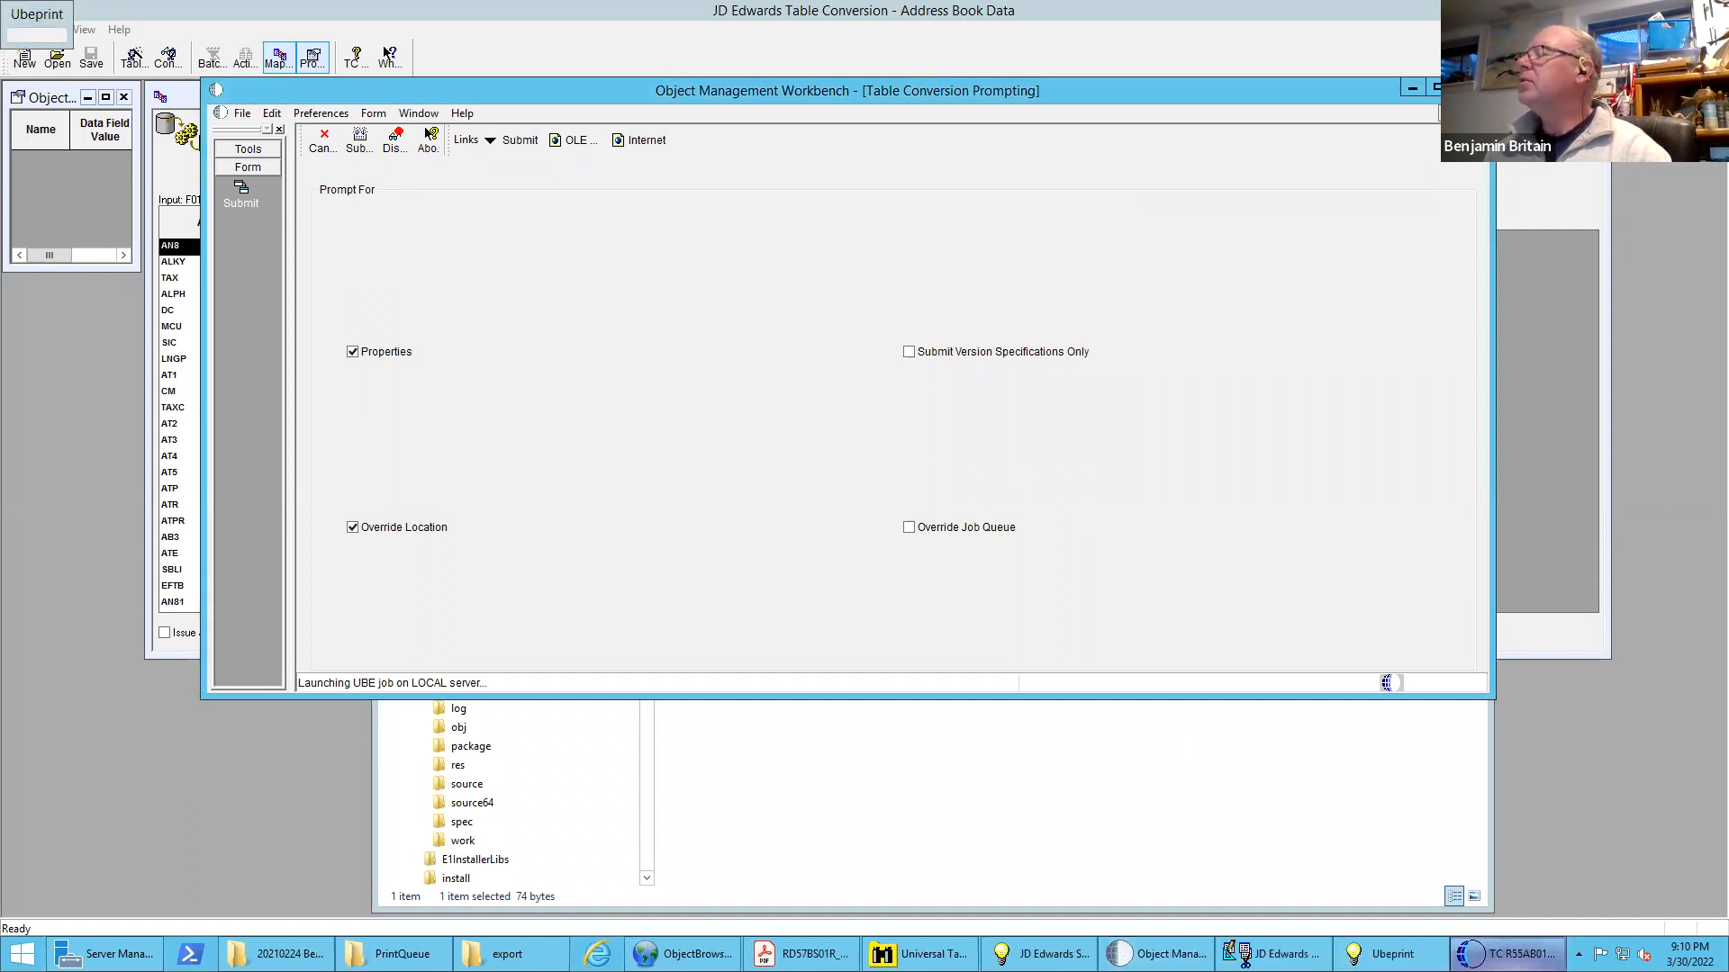
mouse_move(1508, 954)
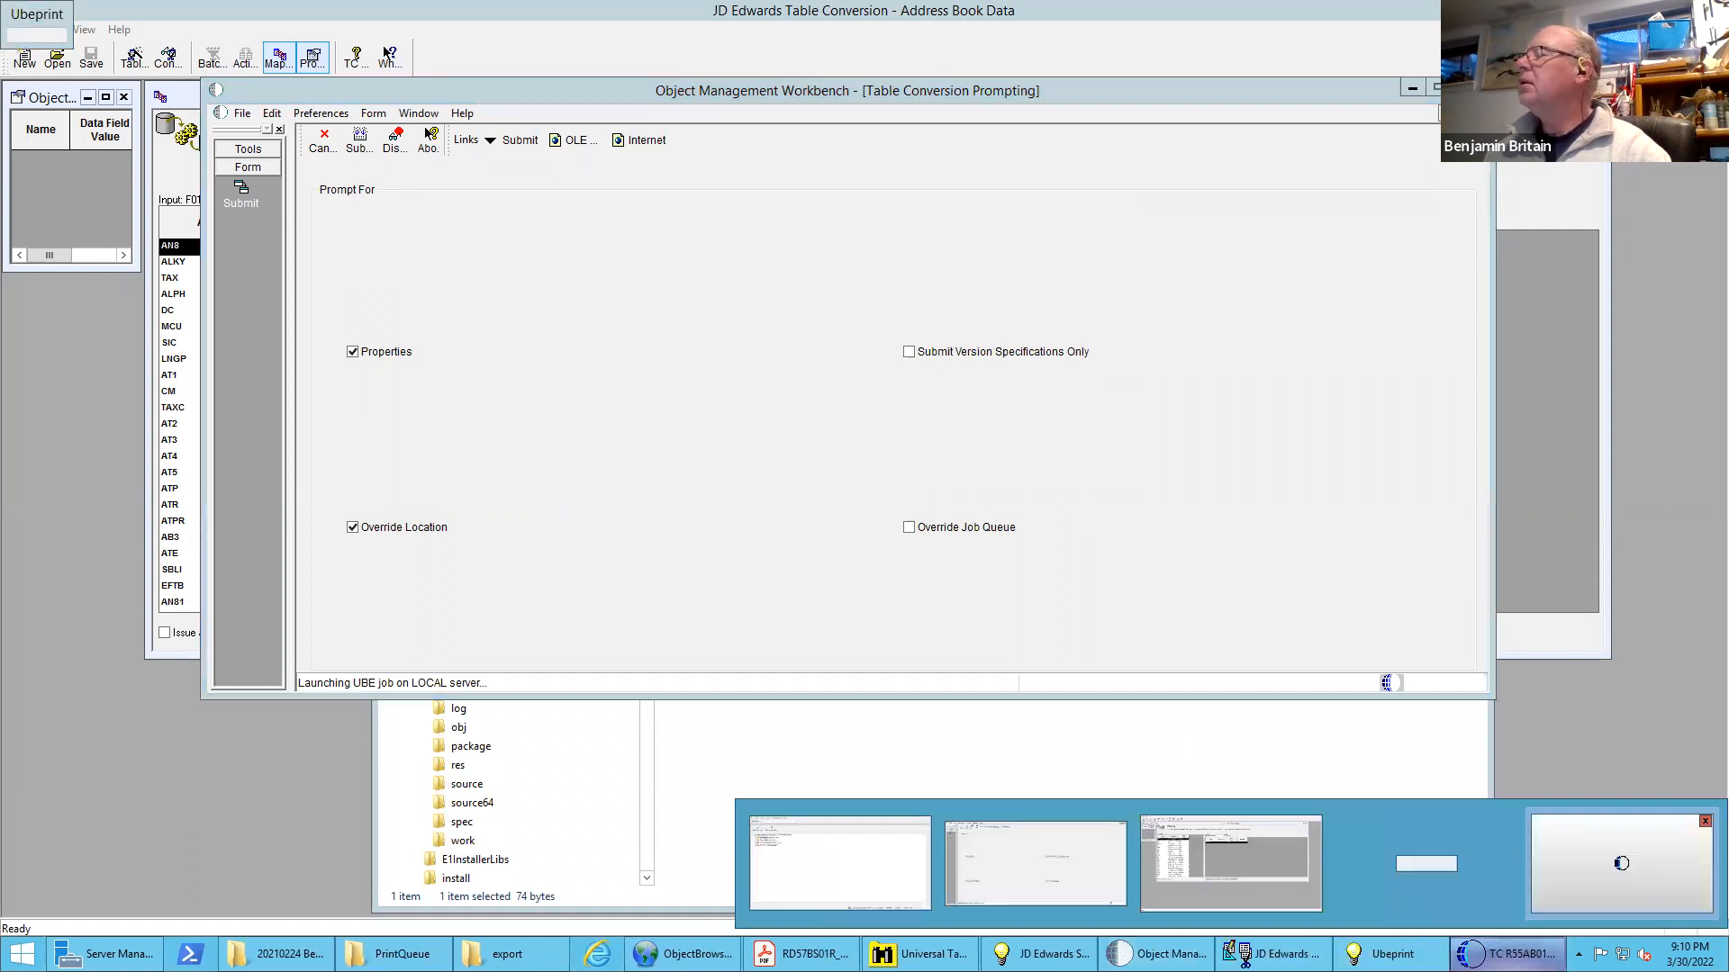
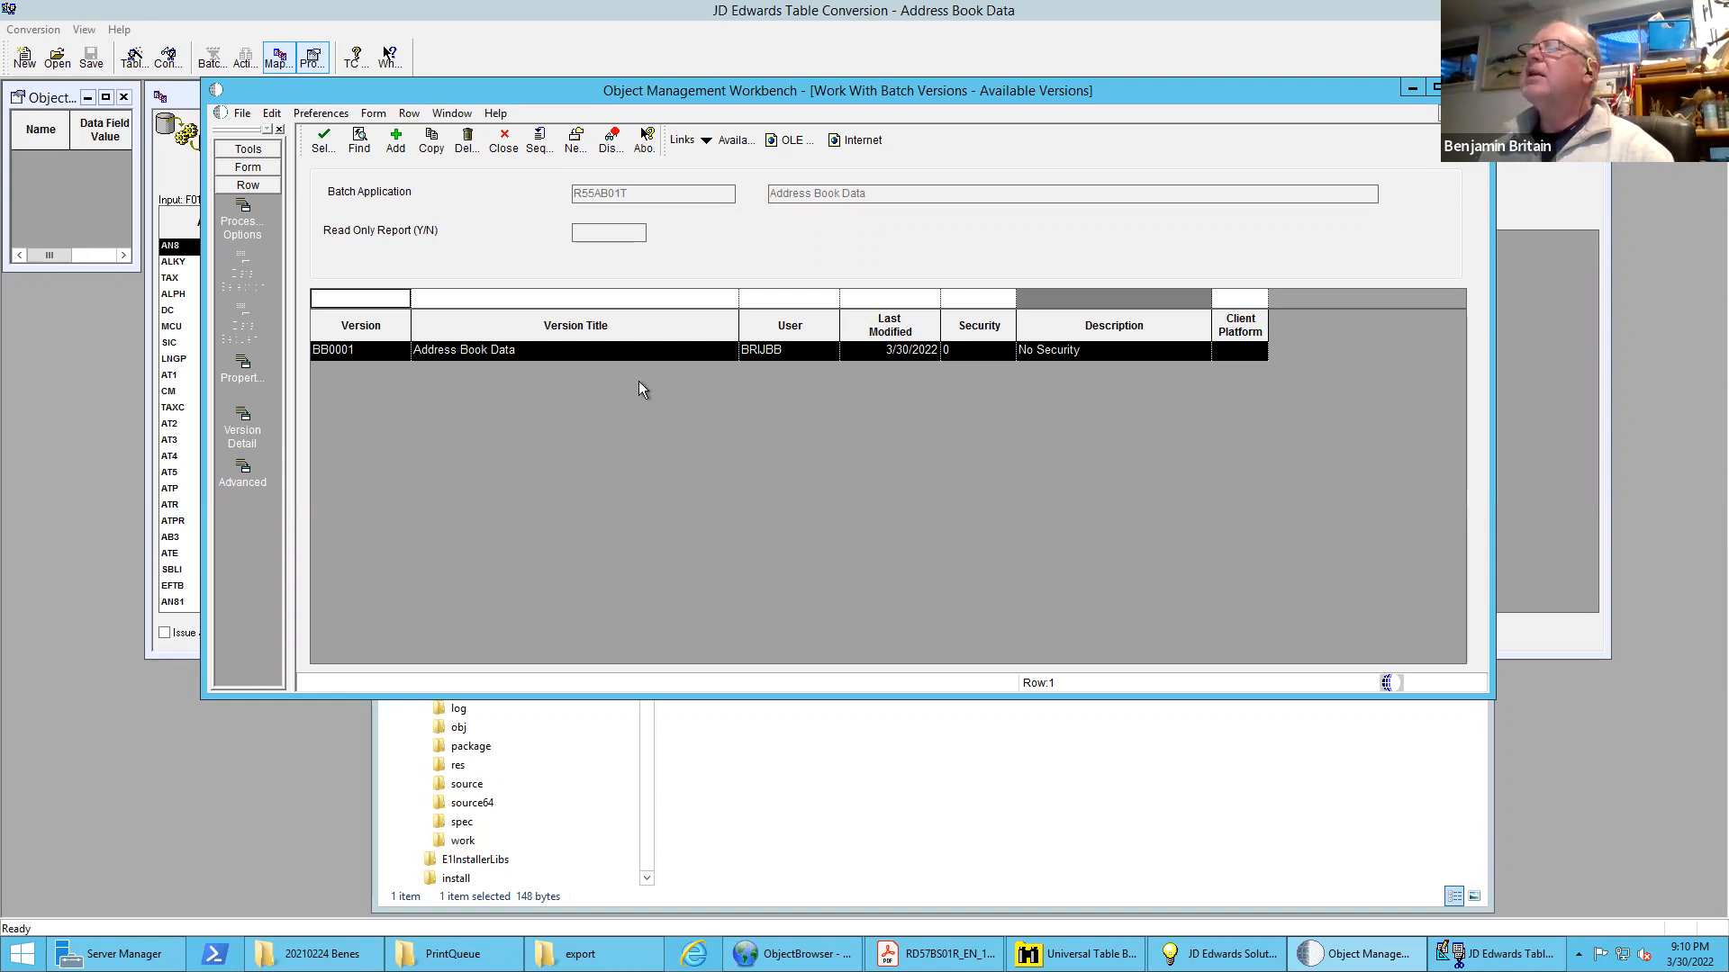
Resubmit version BB0001 on the LOCAL data source with properties, check its data selection and accept to launch the conversion job
double_click(529, 350)
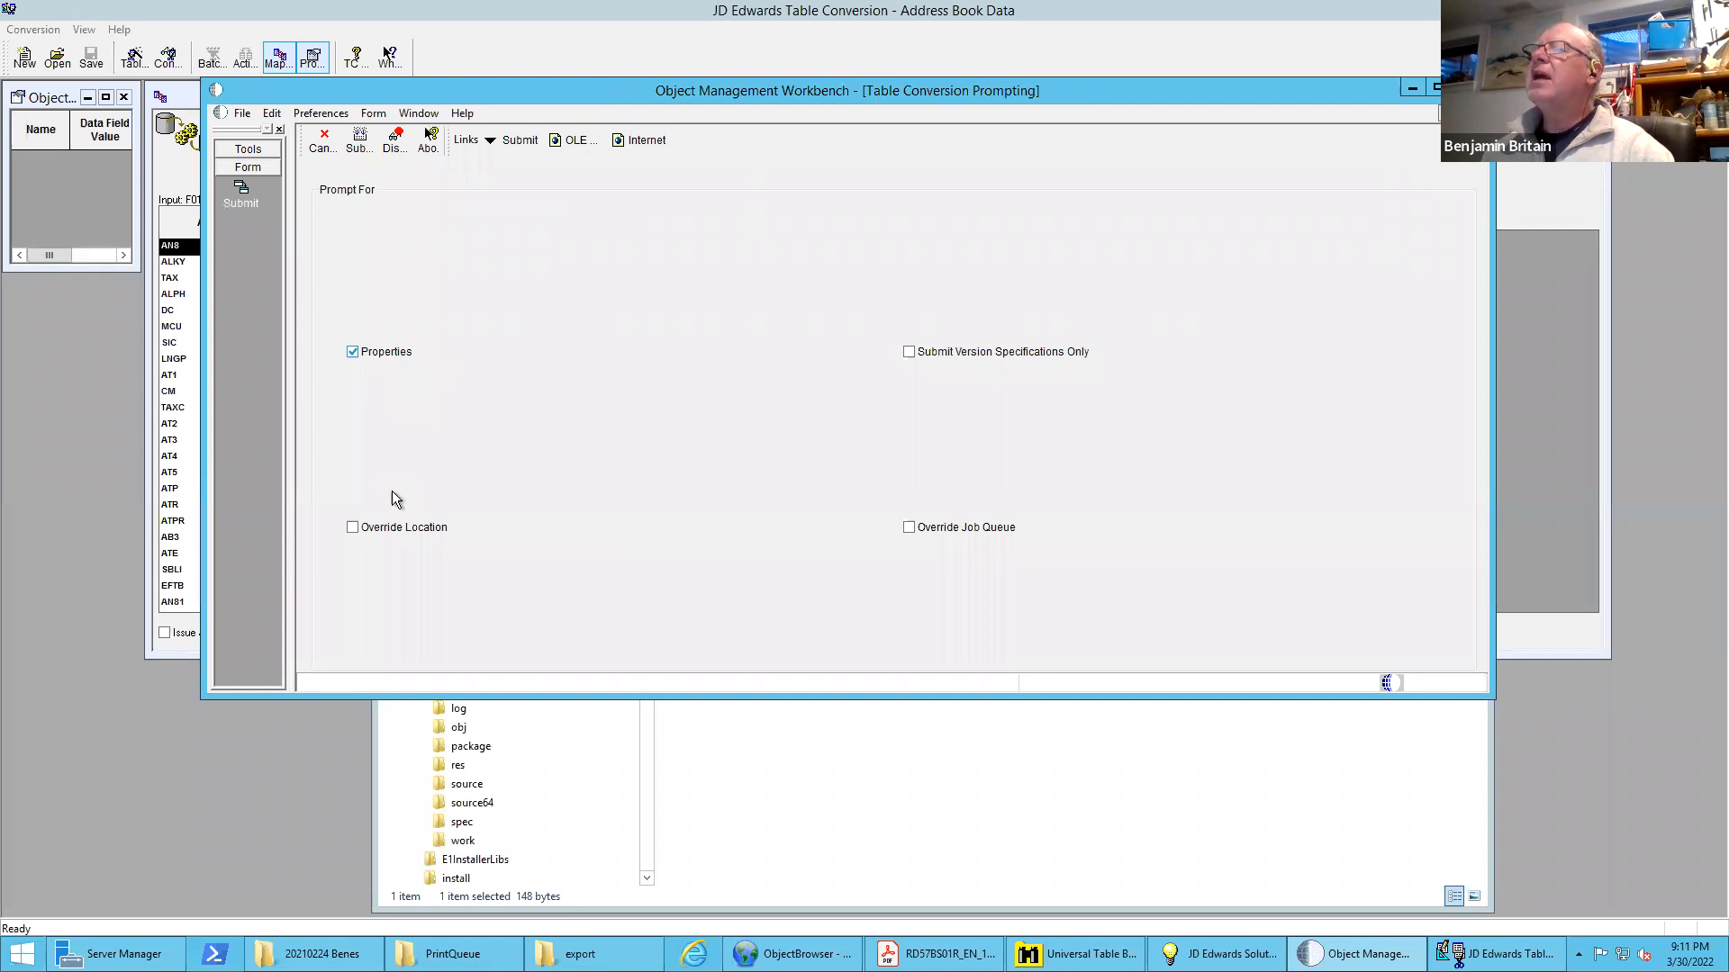
left_click(359, 141)
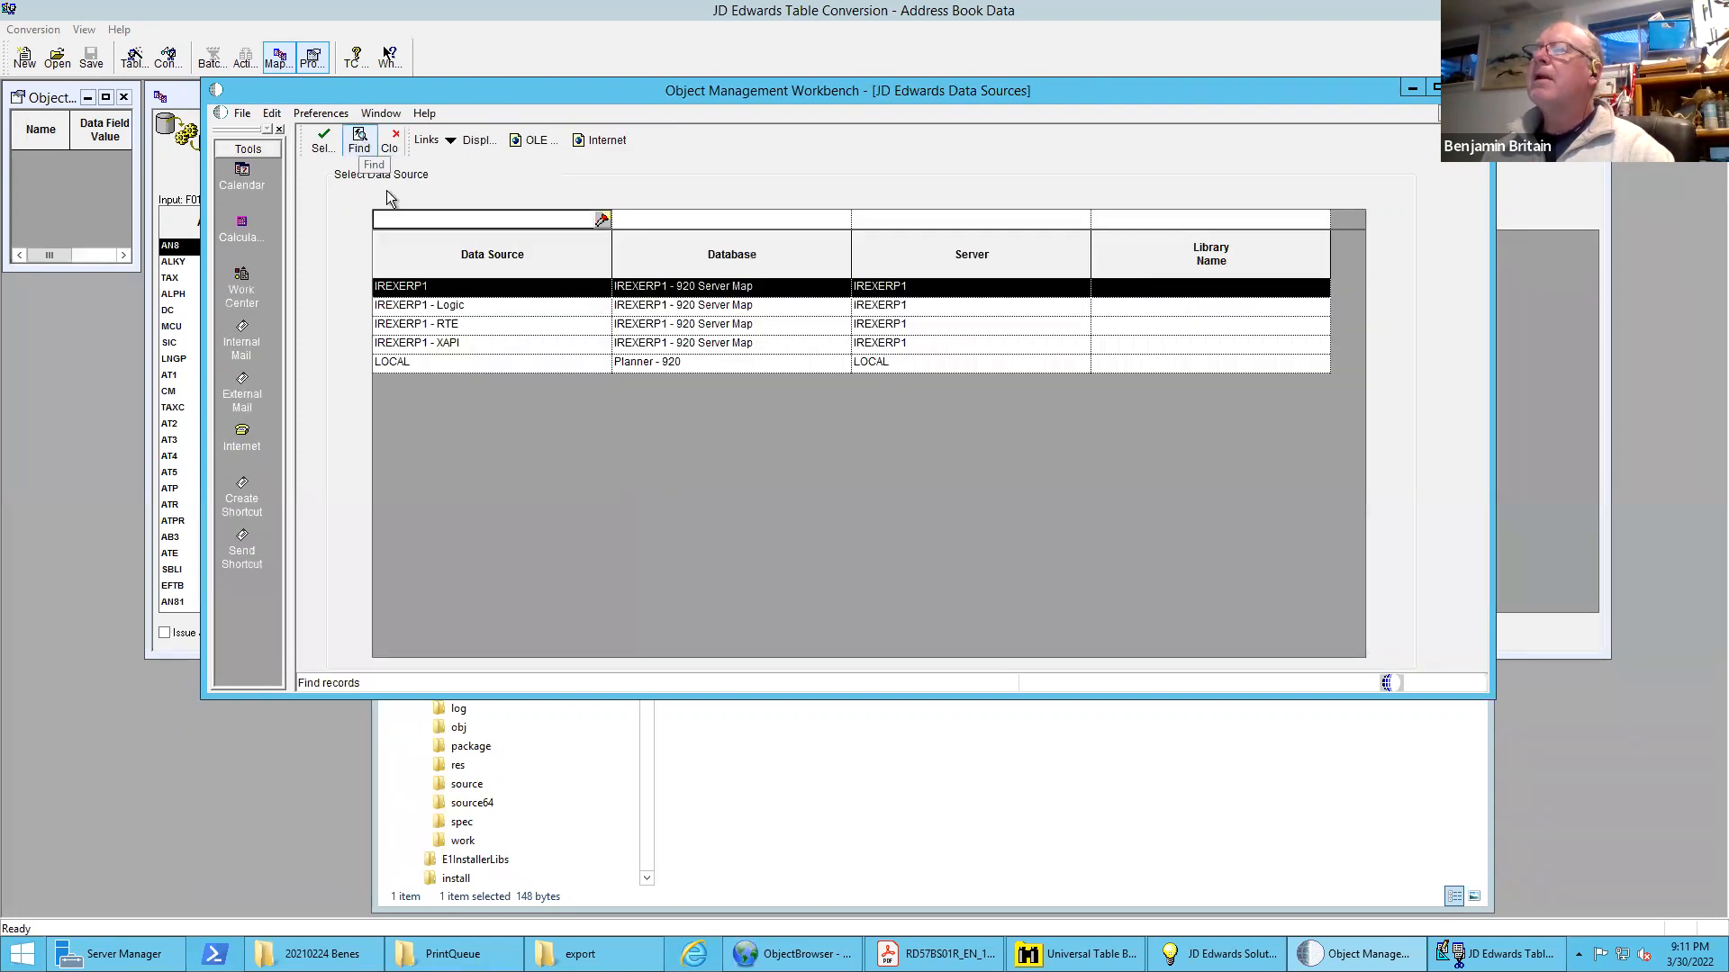
double_click(434, 360)
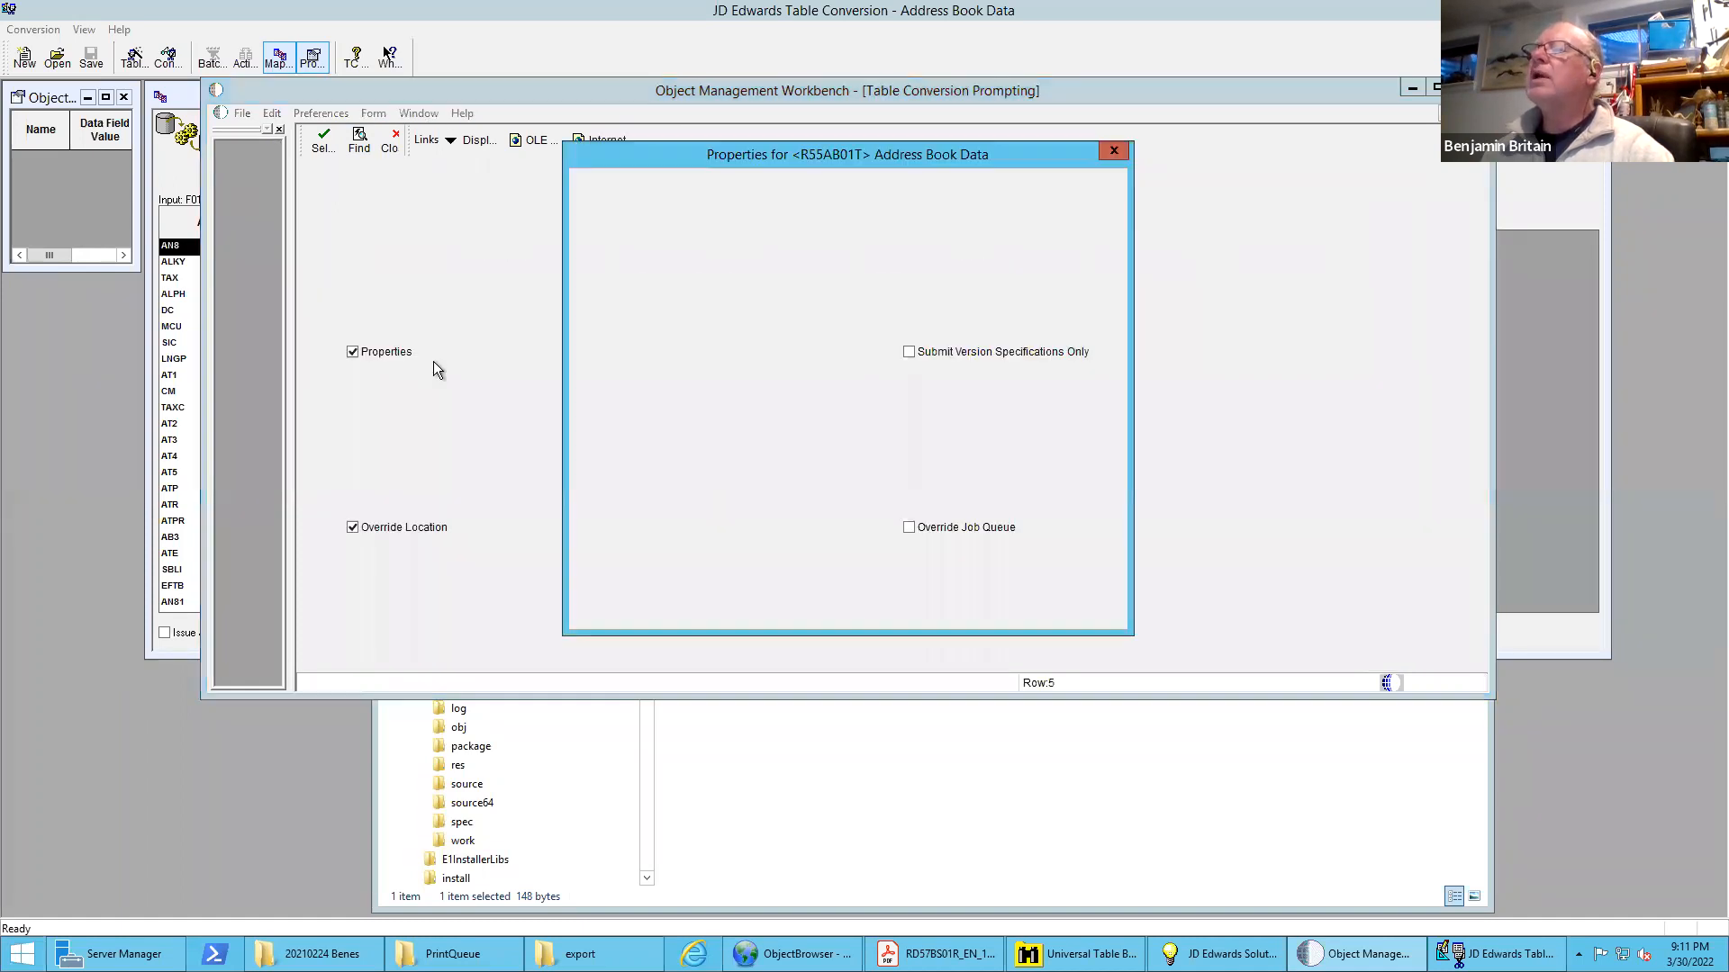
left_click(761, 185)
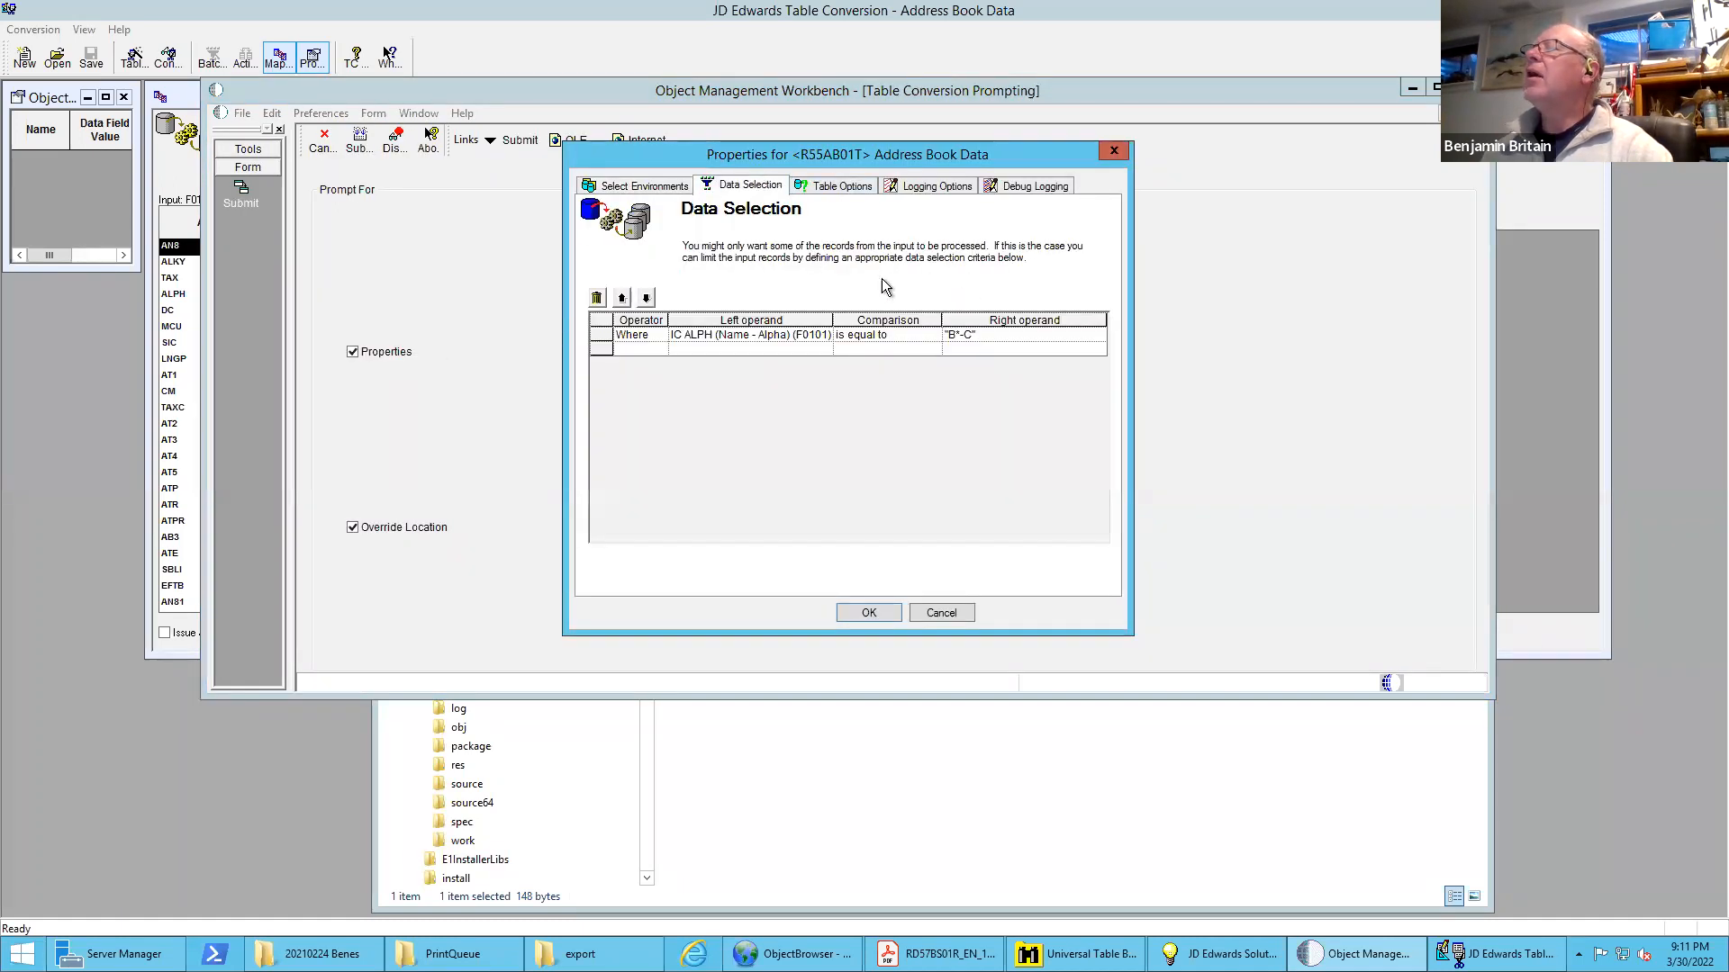
left_click(870, 612)
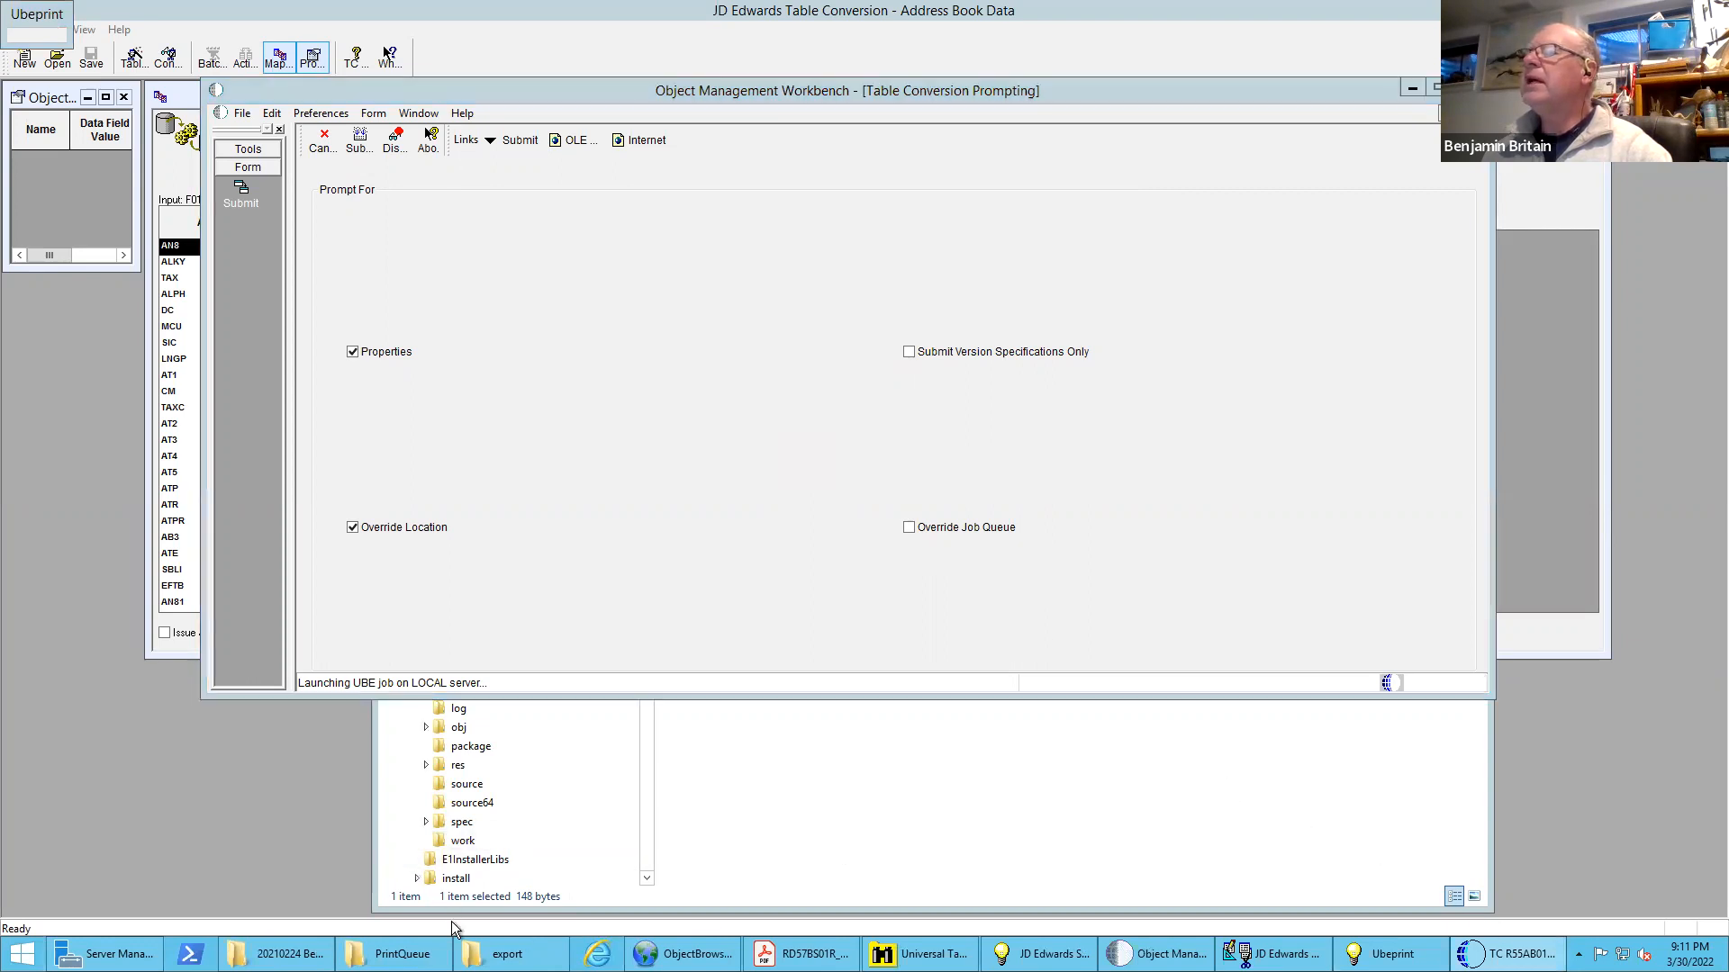
Switch to the export folder, open Address Book Output.csv, dismiss the activation notice, examine the exported rows and close the file
mouse_move(510, 954)
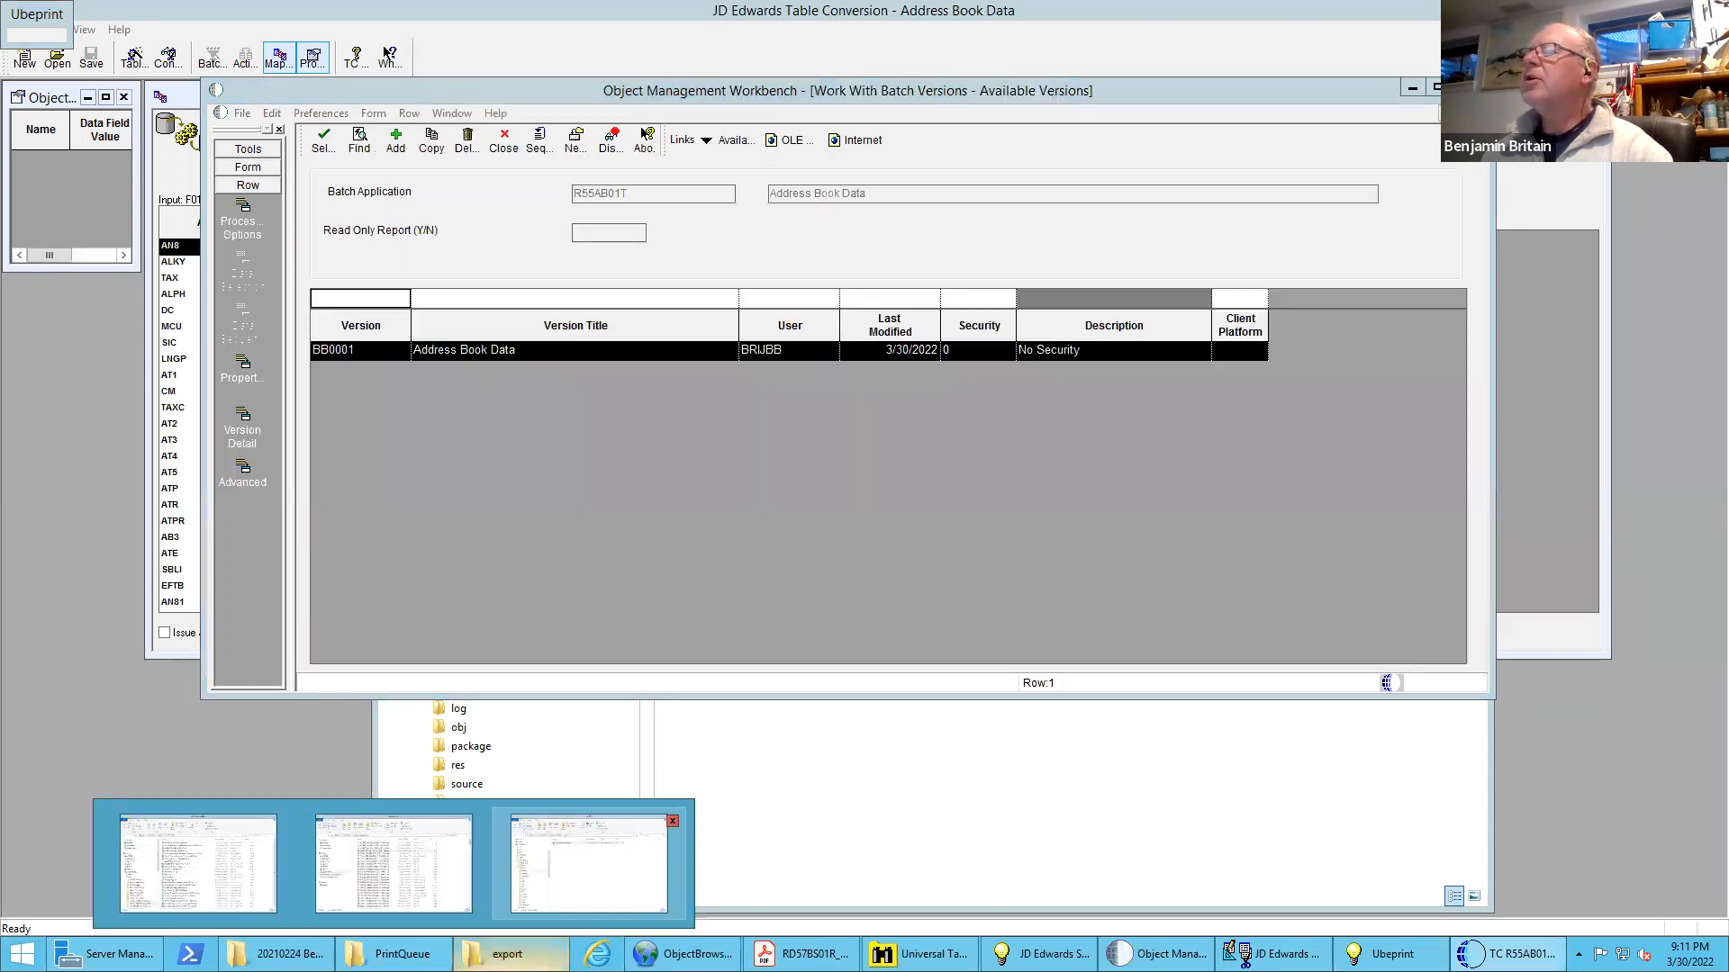
left_click(548, 878)
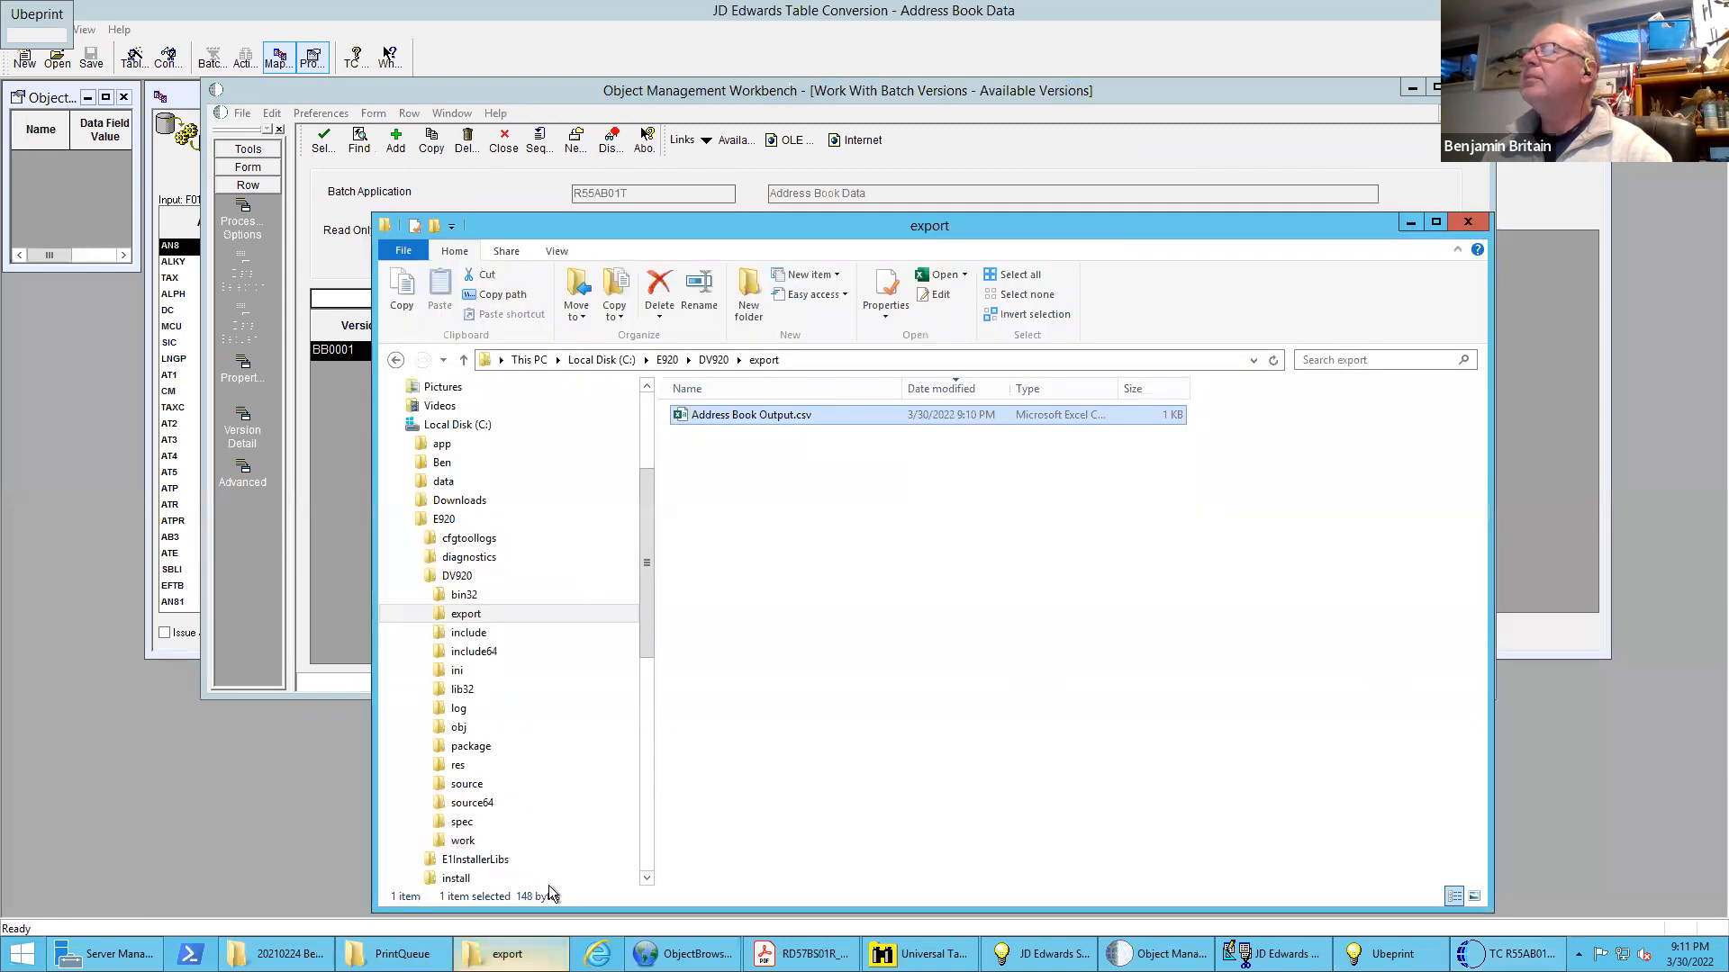
double_click(723, 414)
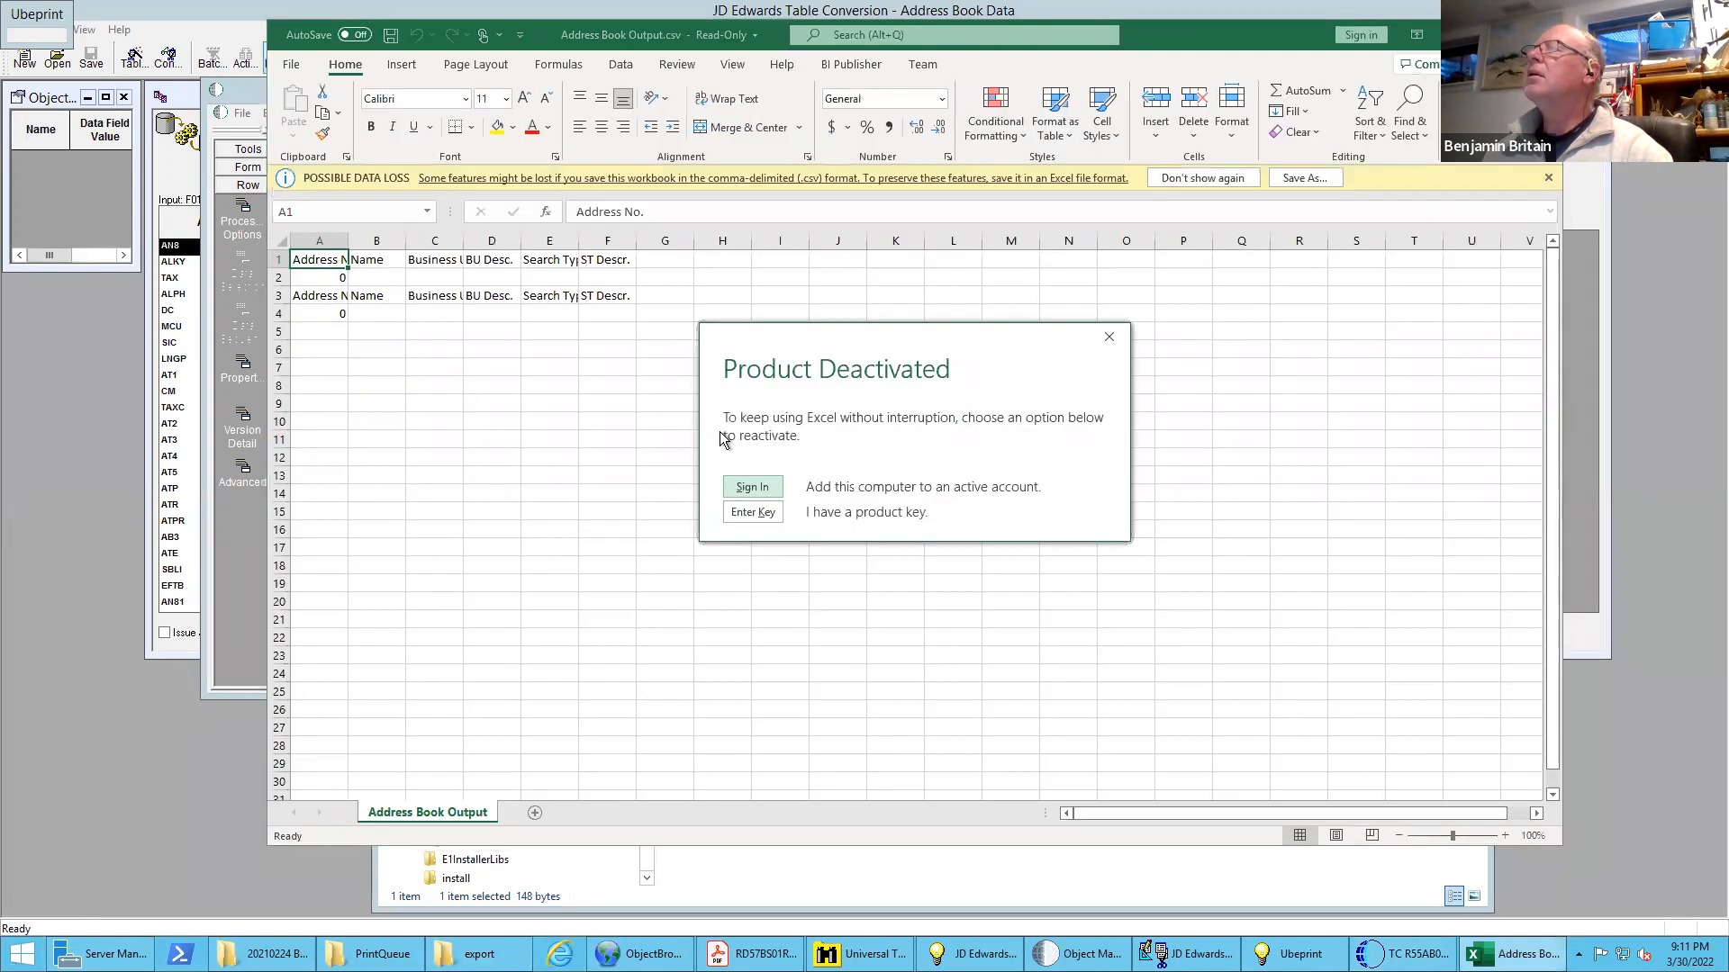
left_click(1109, 337)
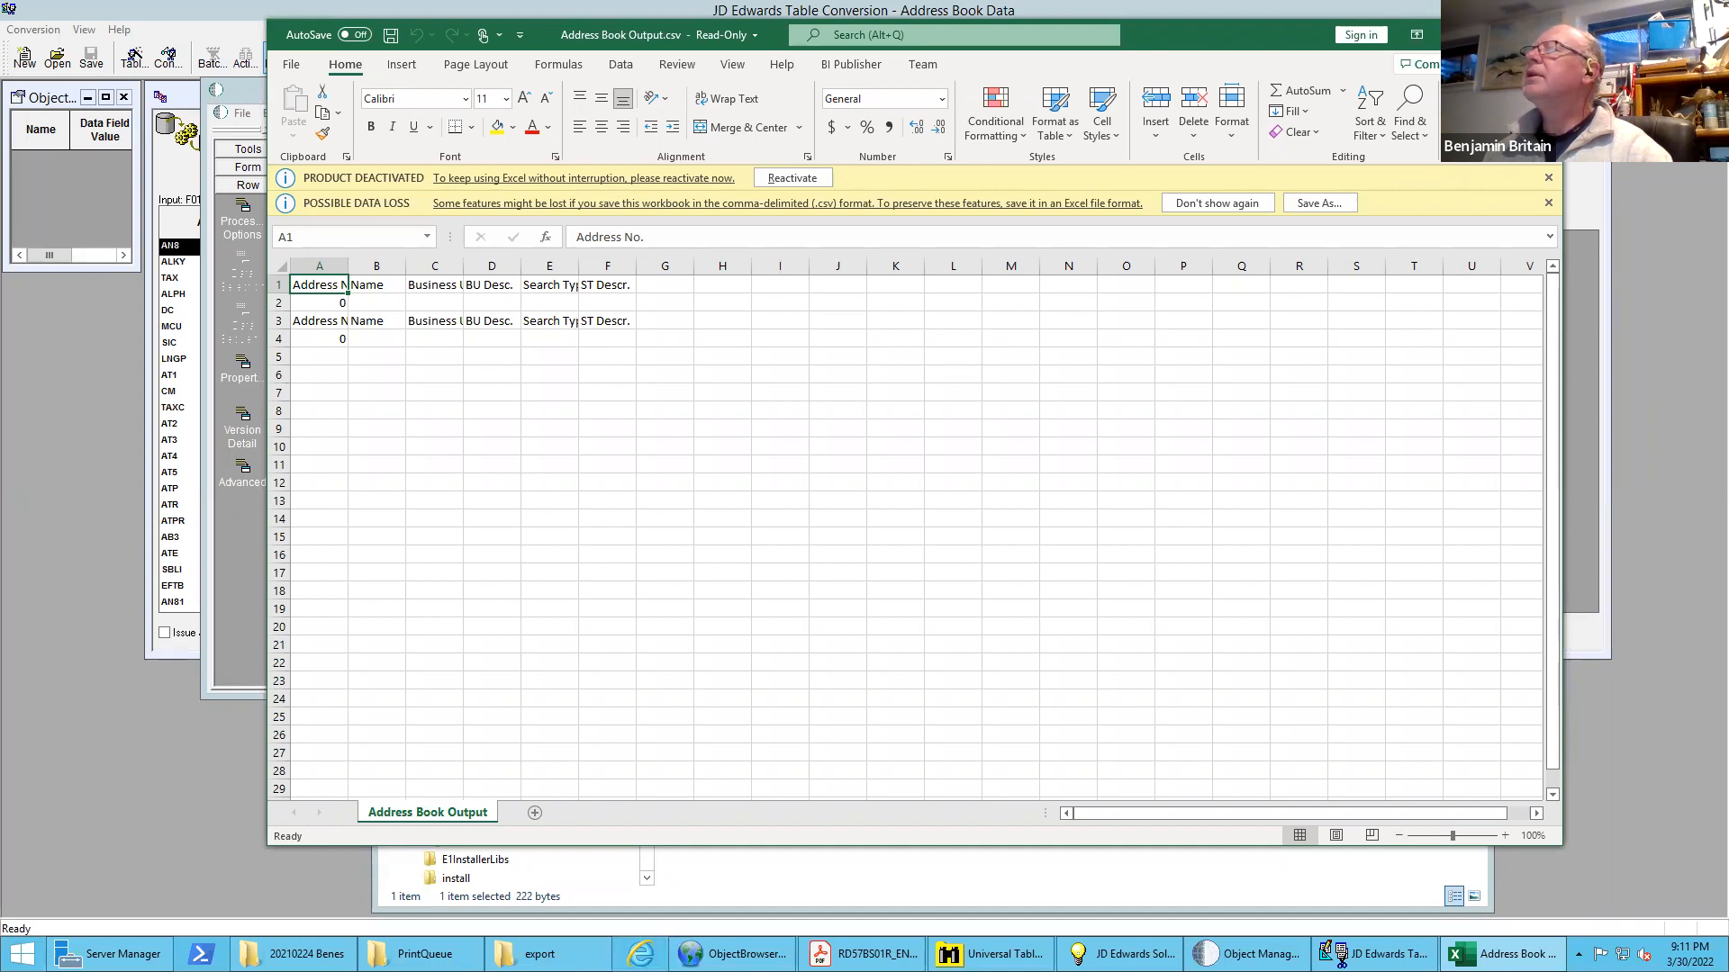
left_click(1542, 34)
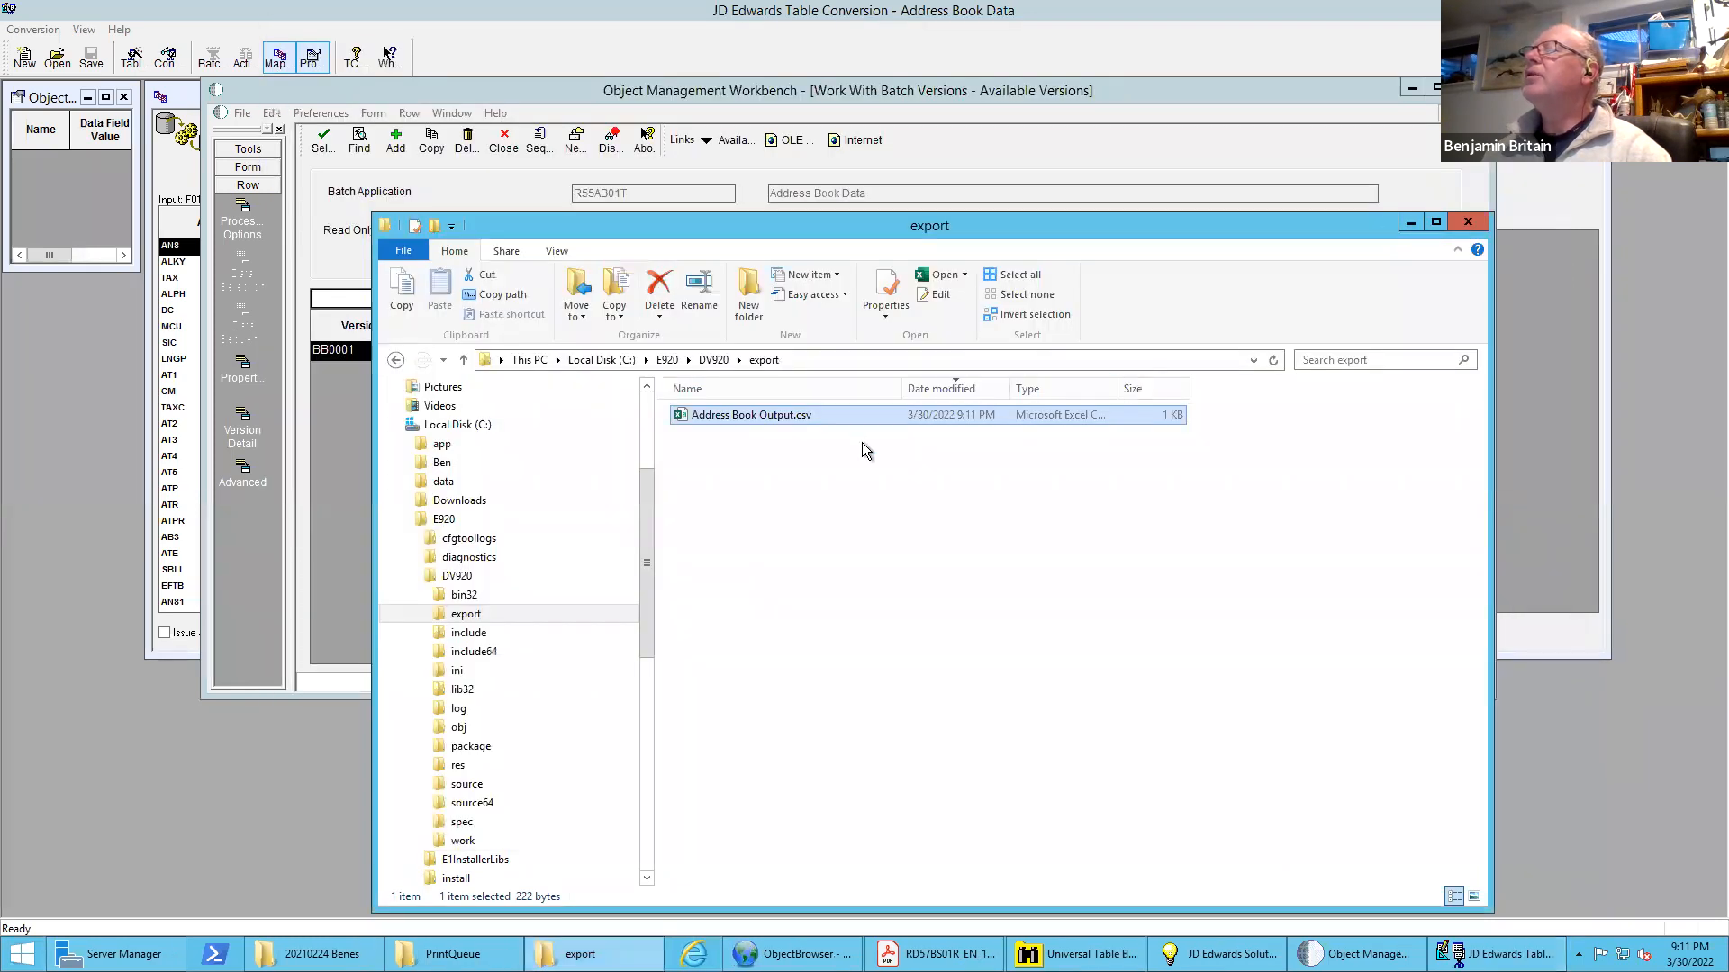
Enable Clear Output Tables in the conversion's table options using Table Conversion Design Aid, accept the properties and exit the design tool
left_click(322, 423)
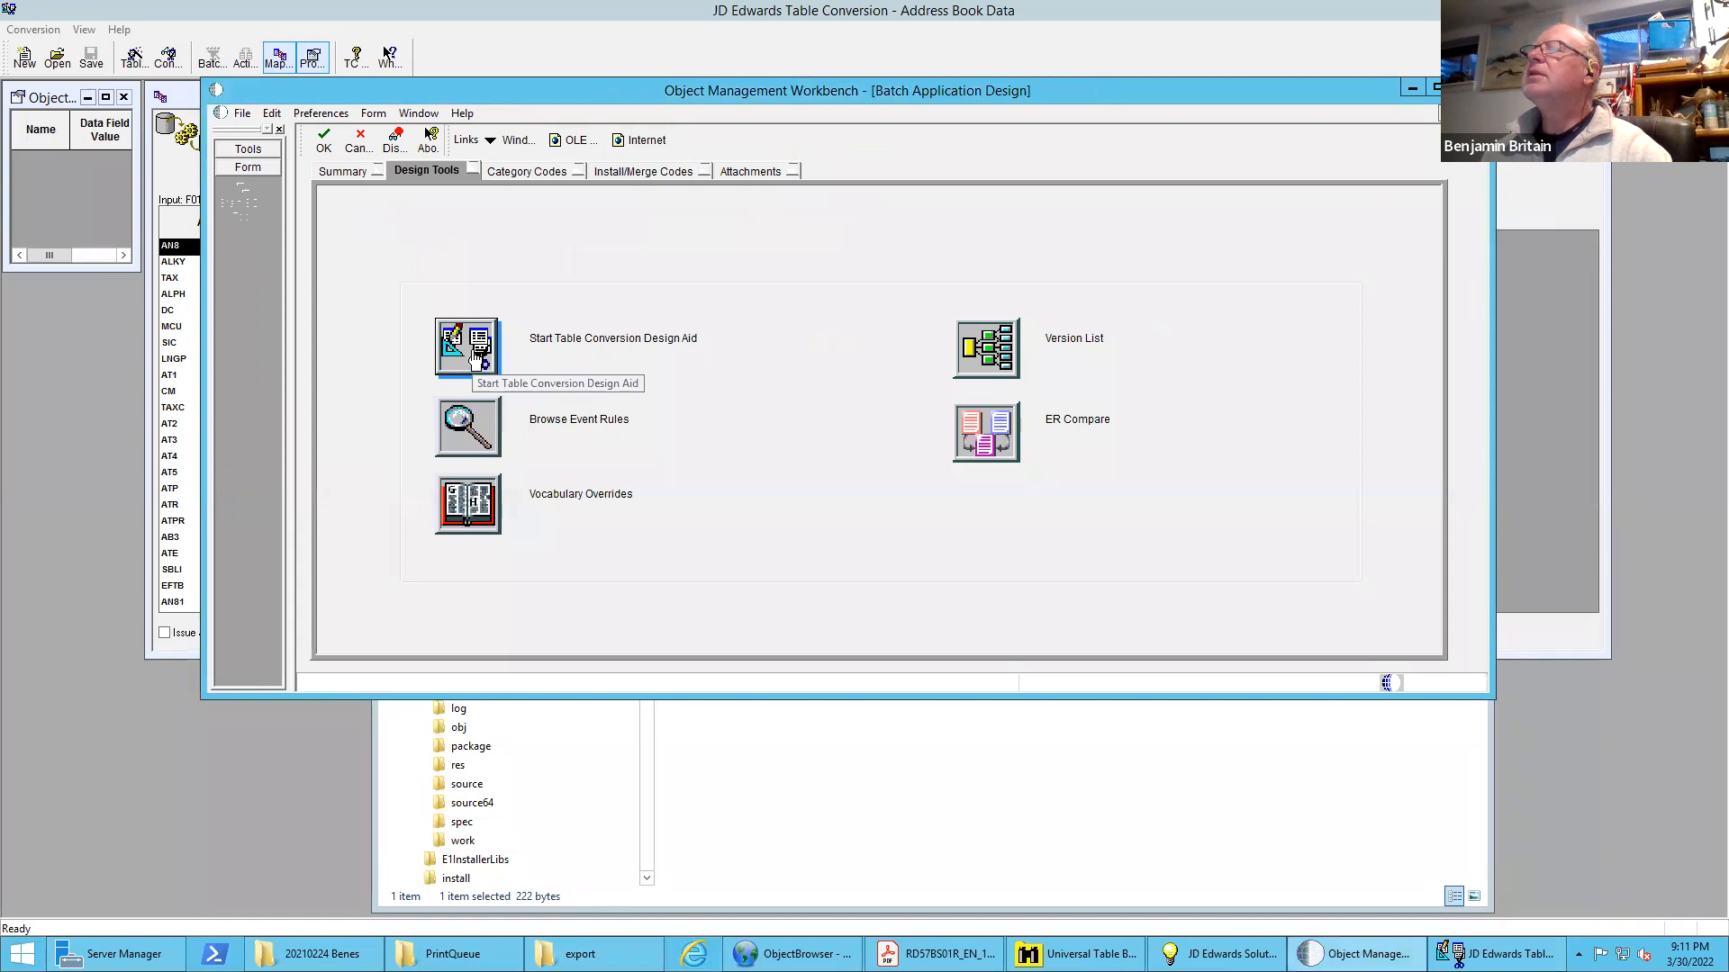
left_click(472, 349)
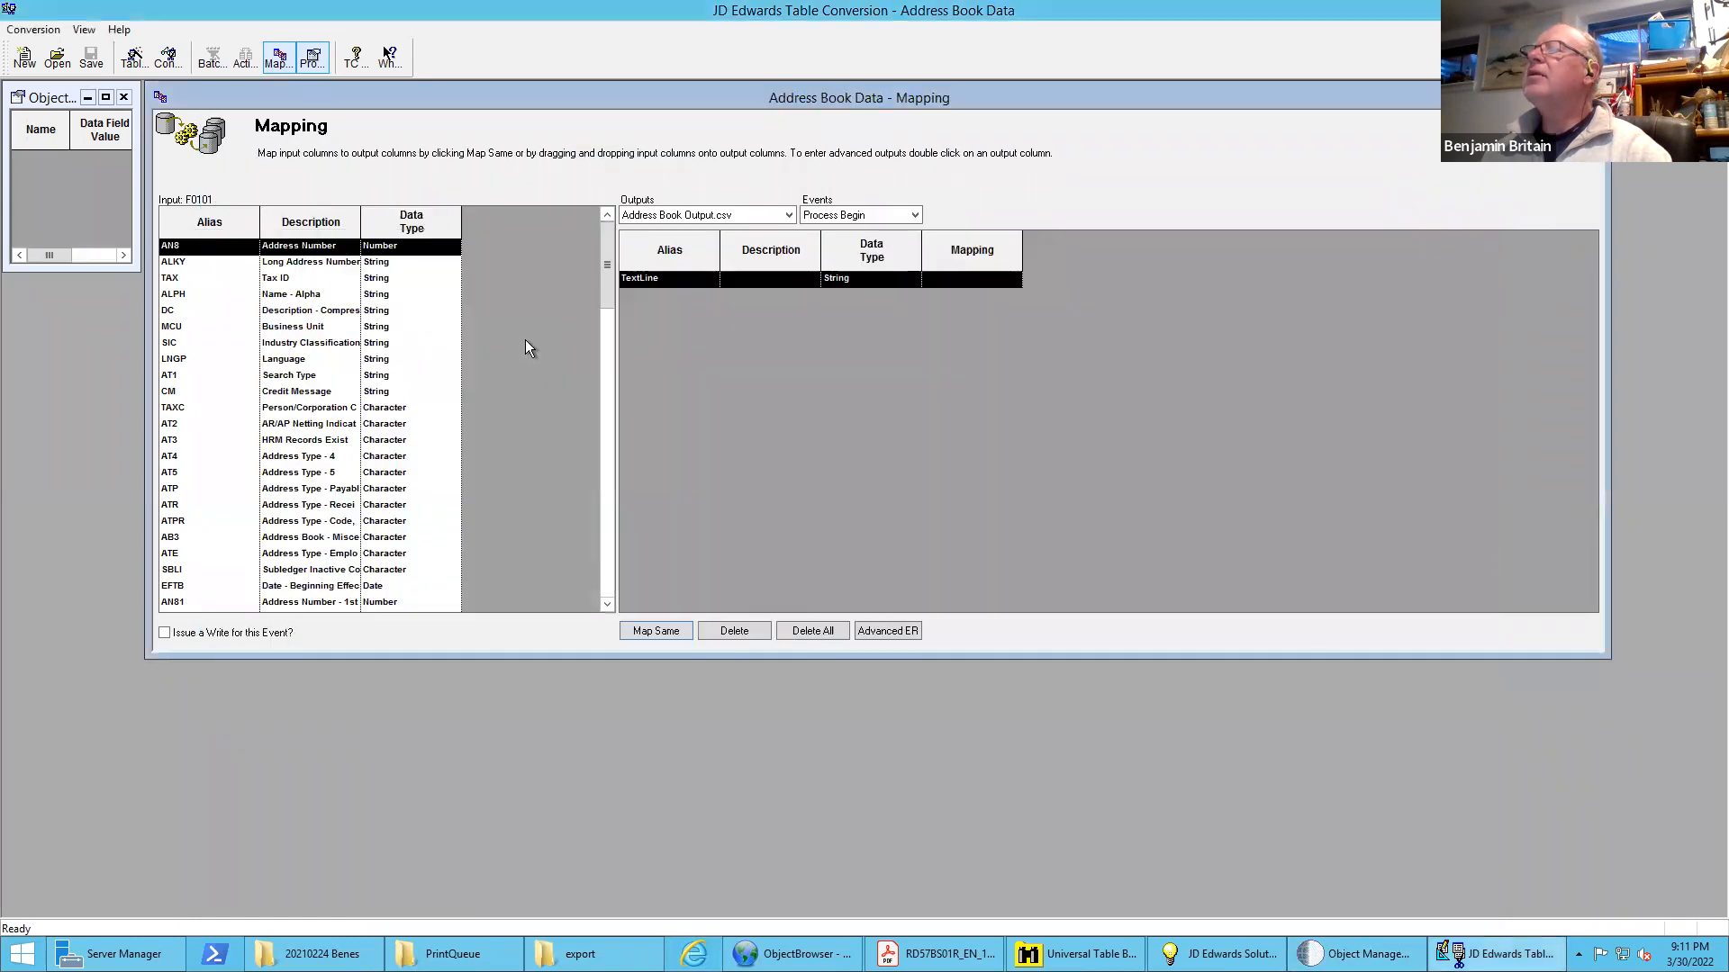
left_click(169, 59)
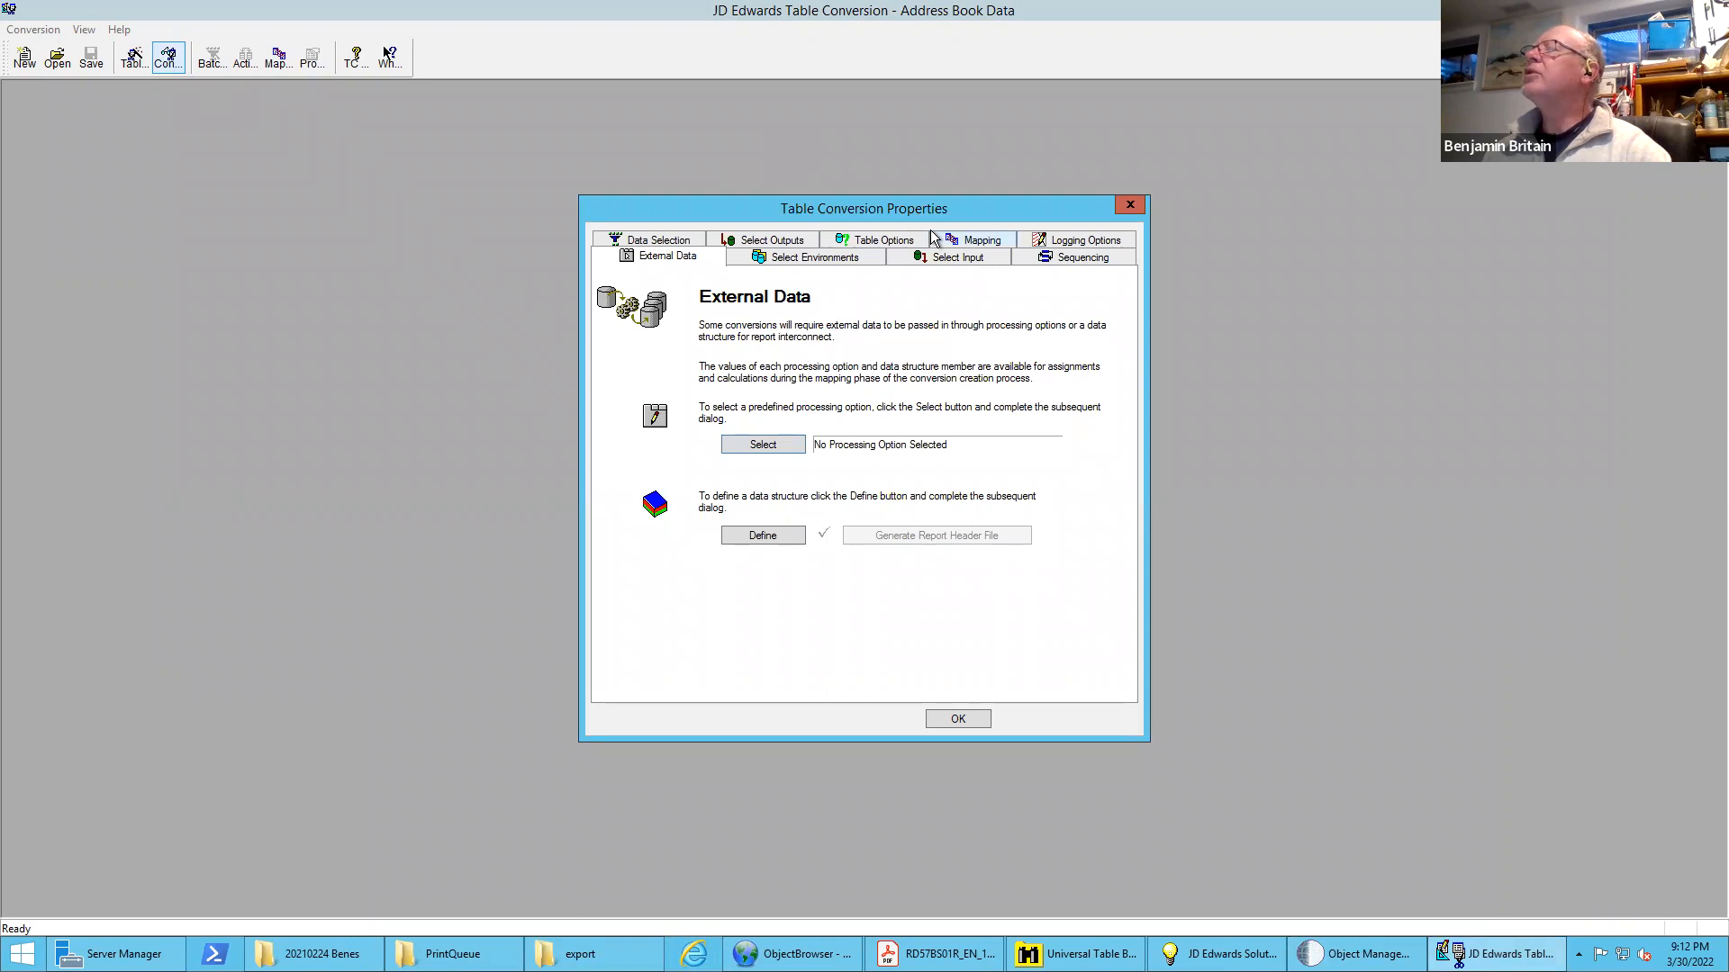
left_click(791, 244)
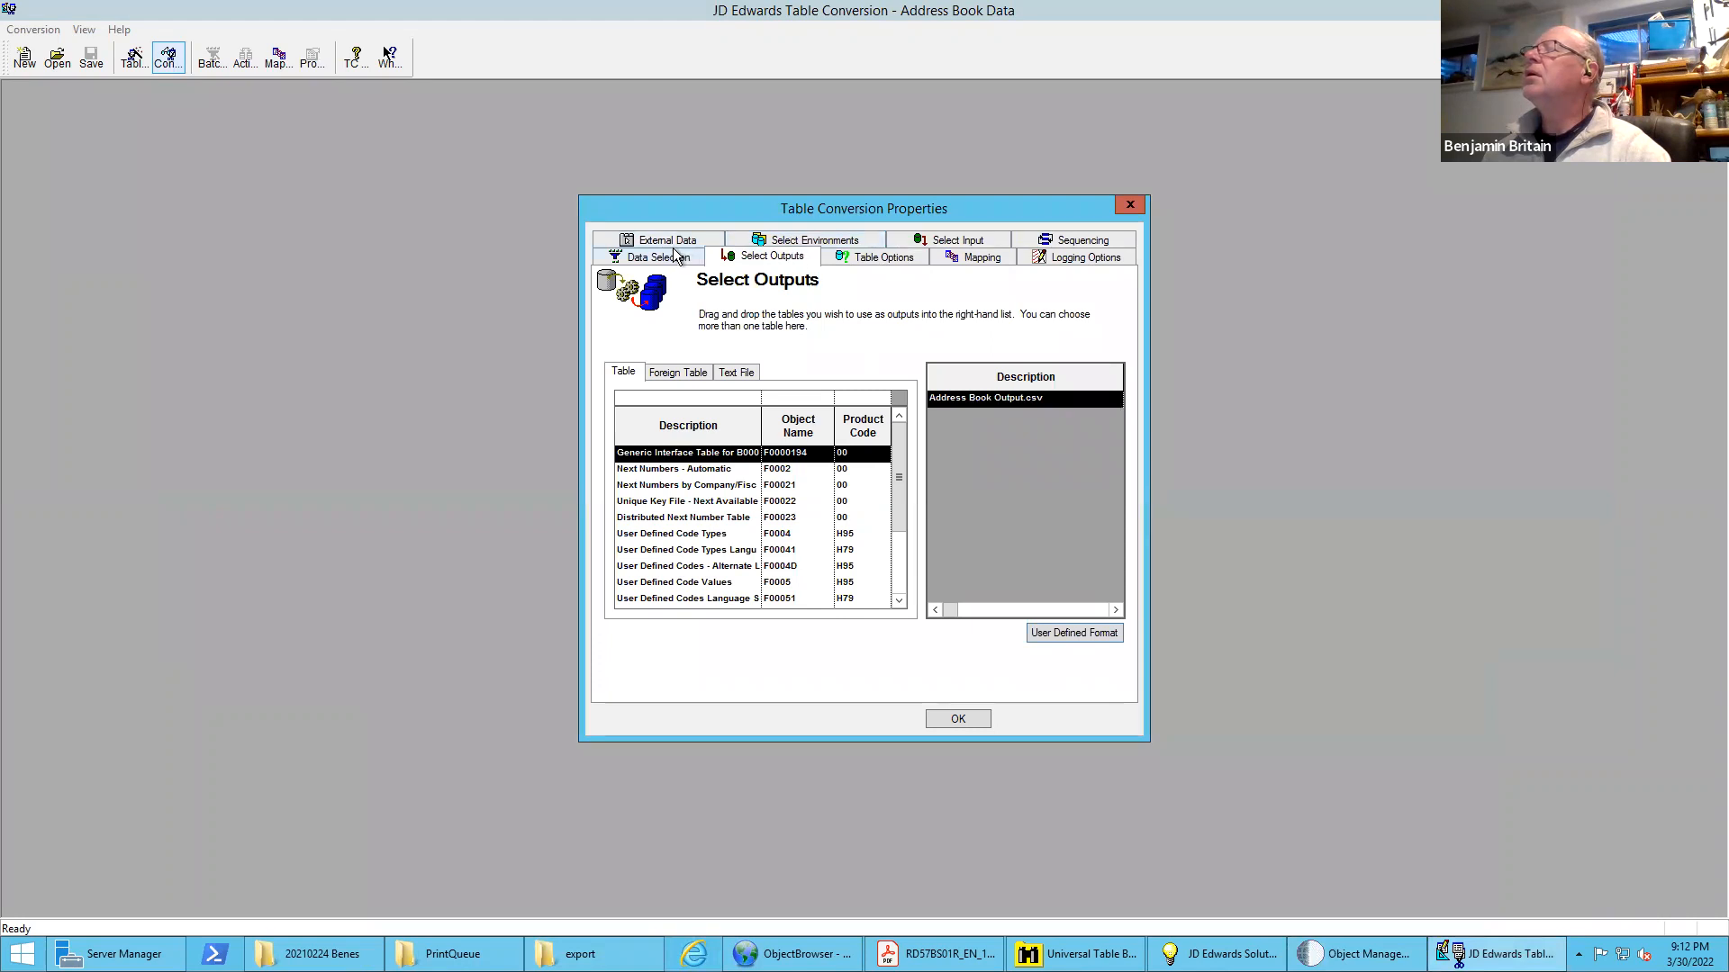
left_click(884, 257)
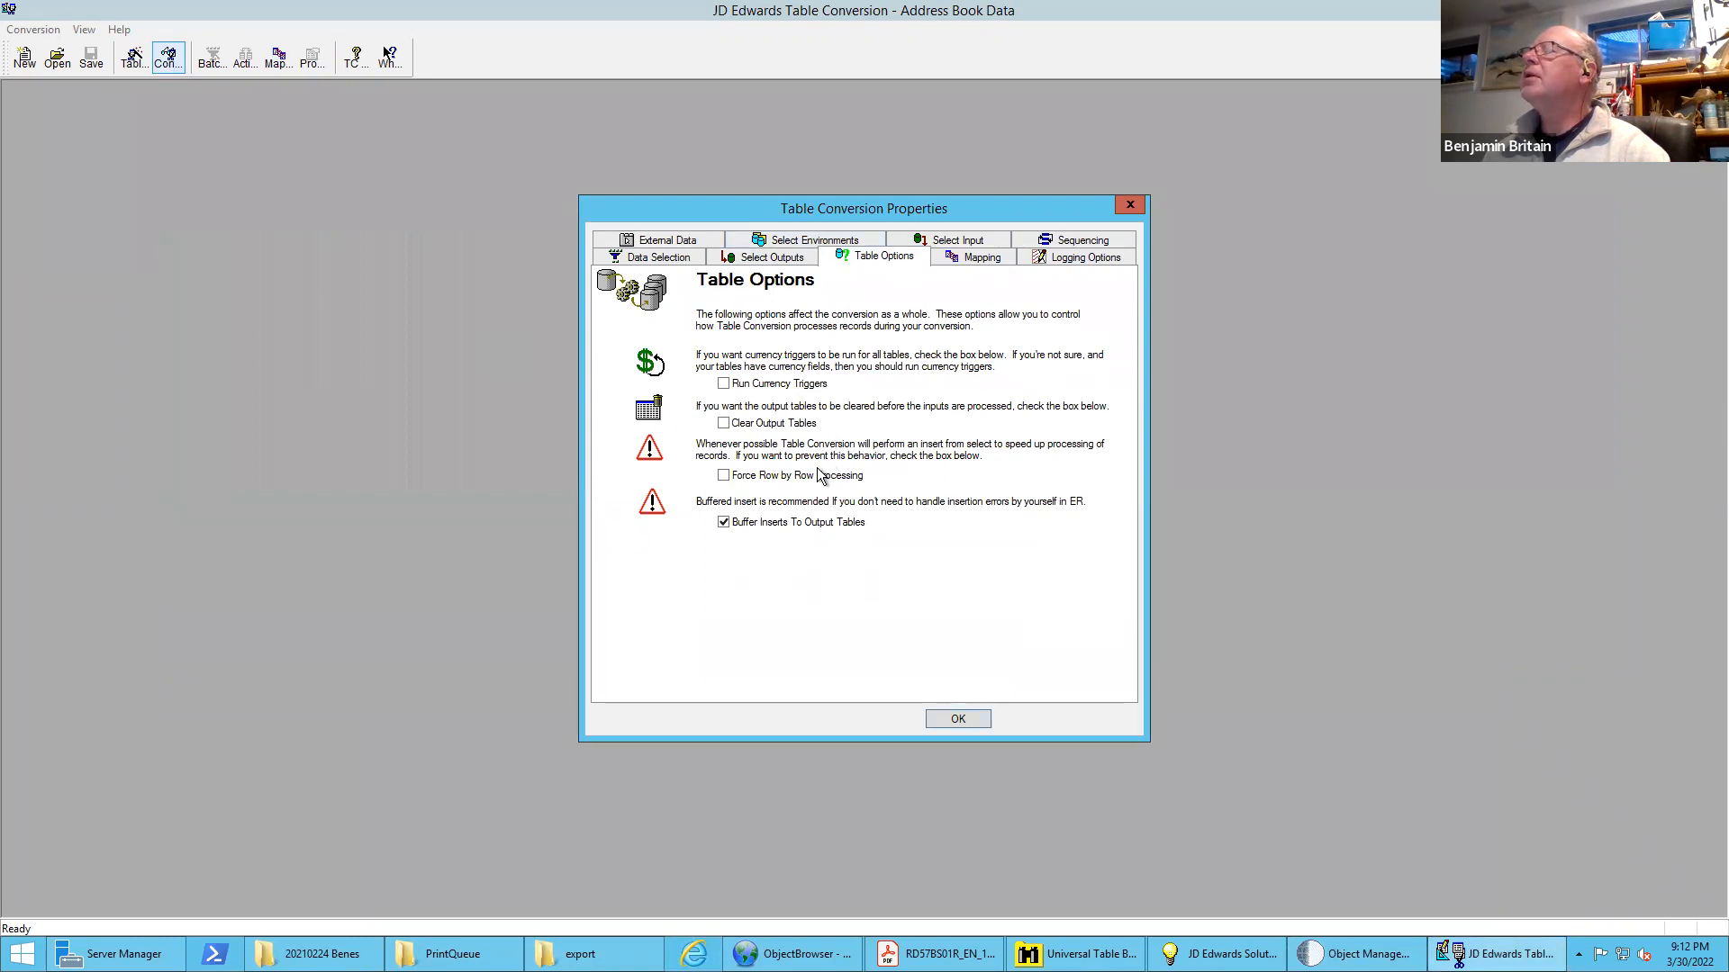
left_click(770, 430)
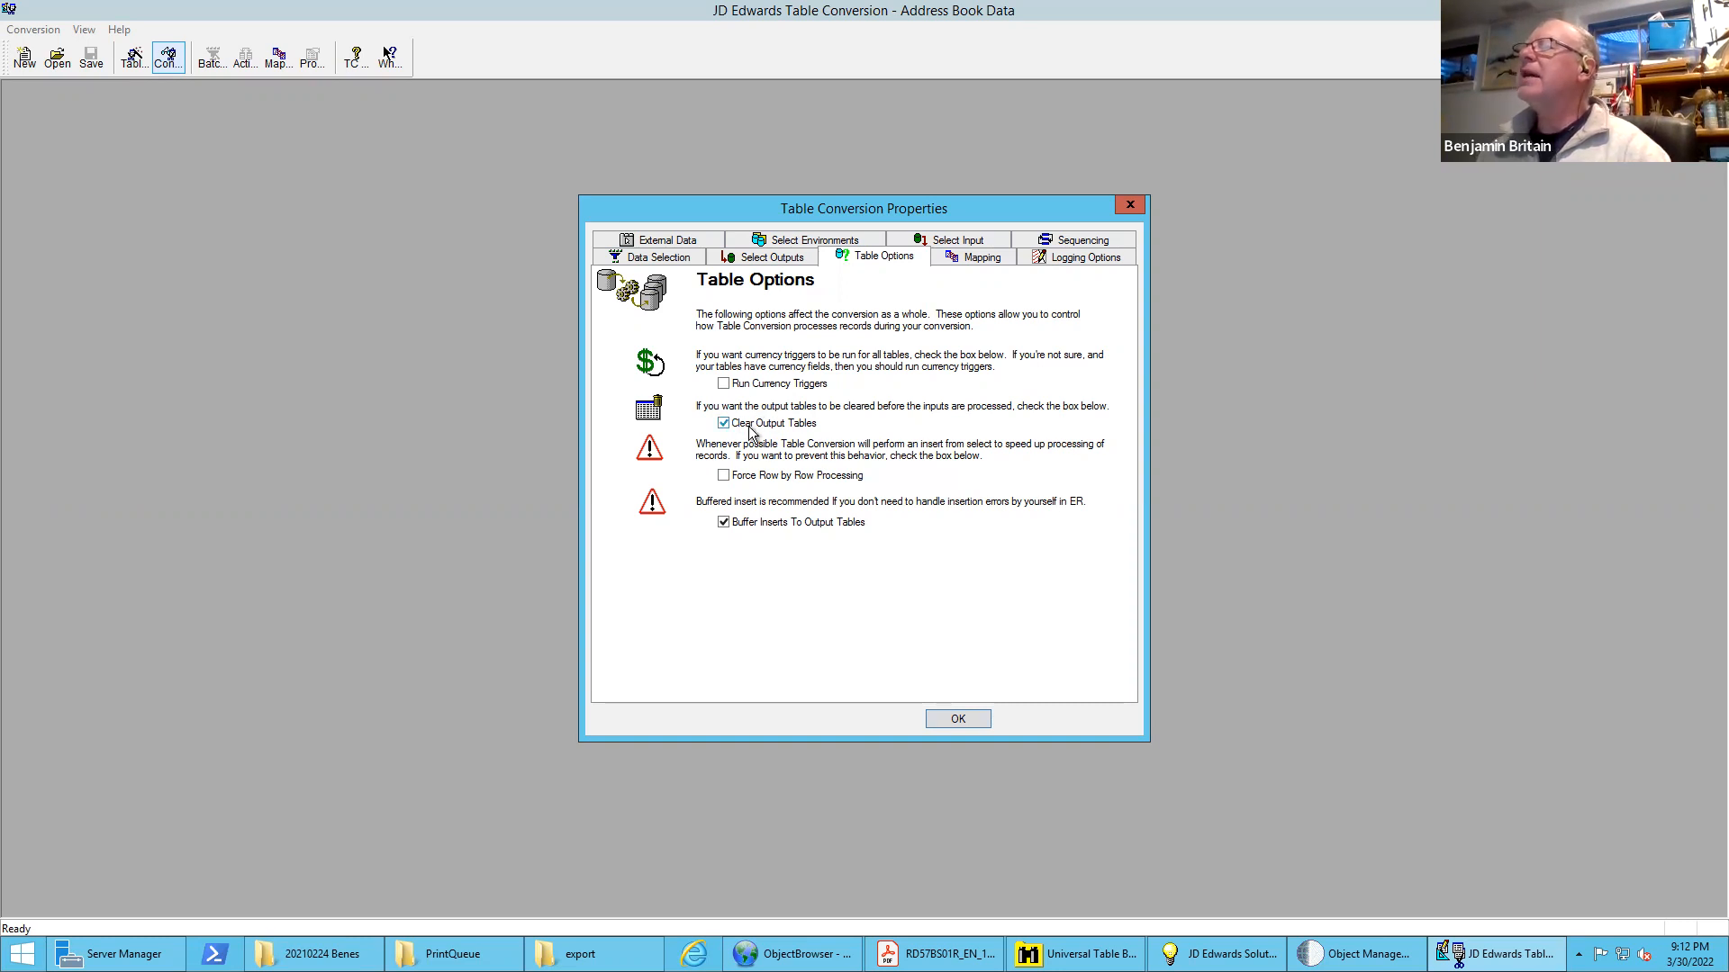
left_click(963, 717)
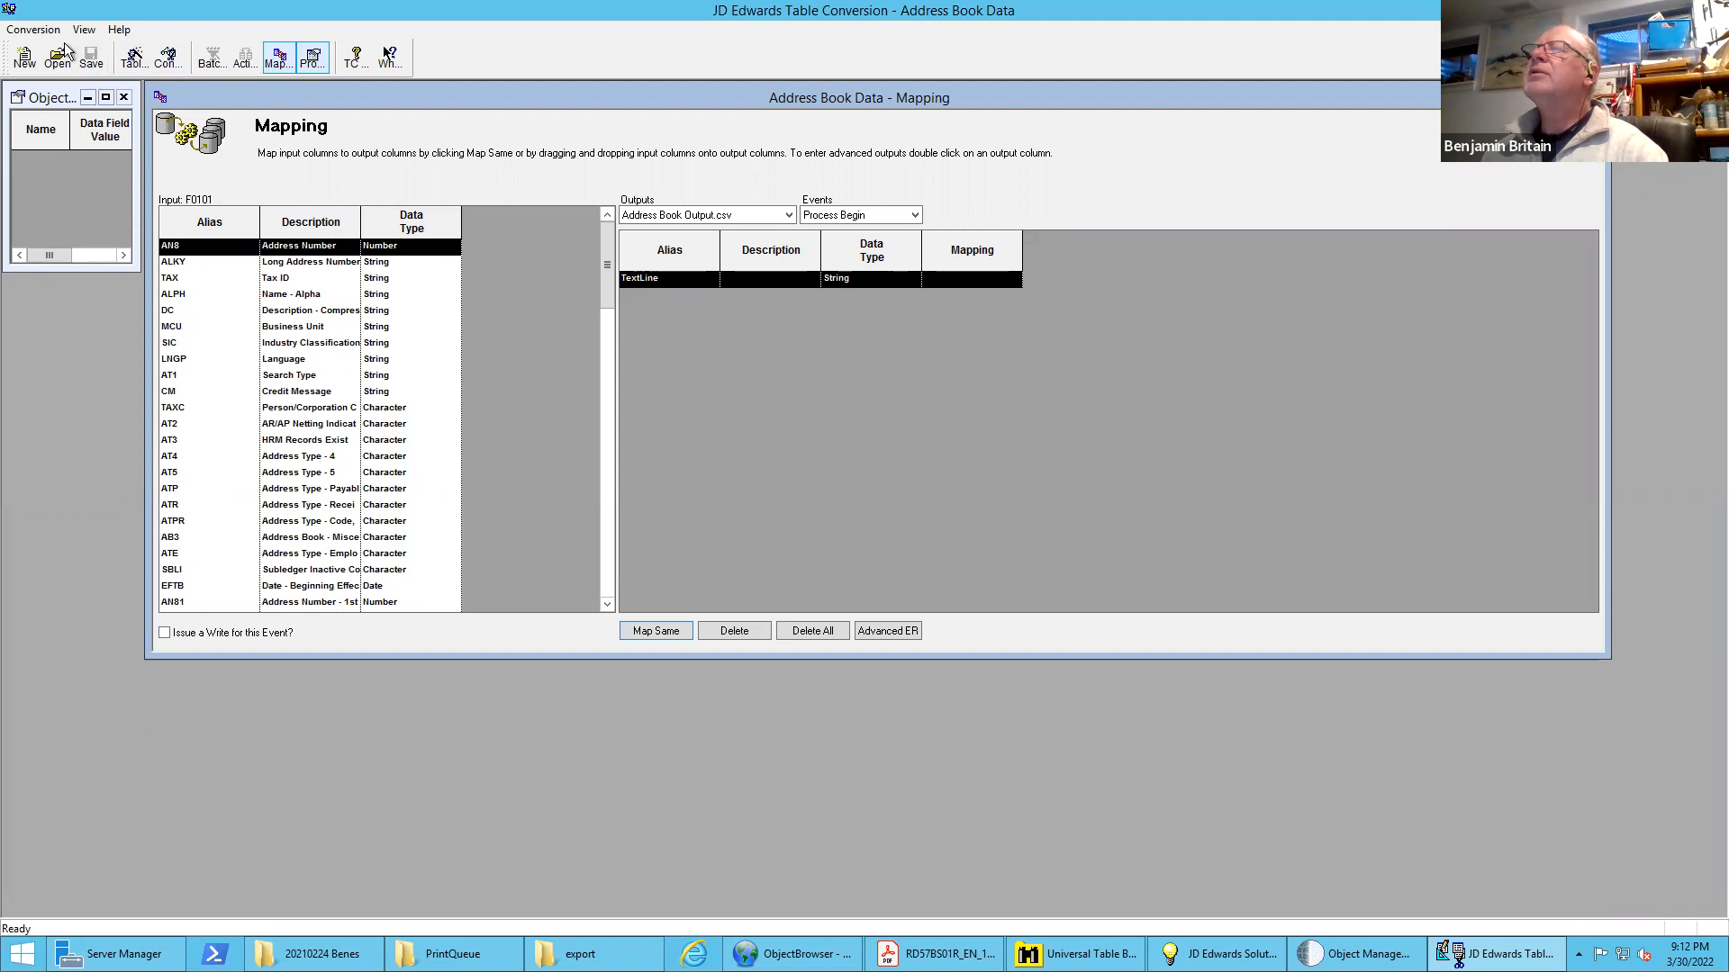
left_click(33, 29)
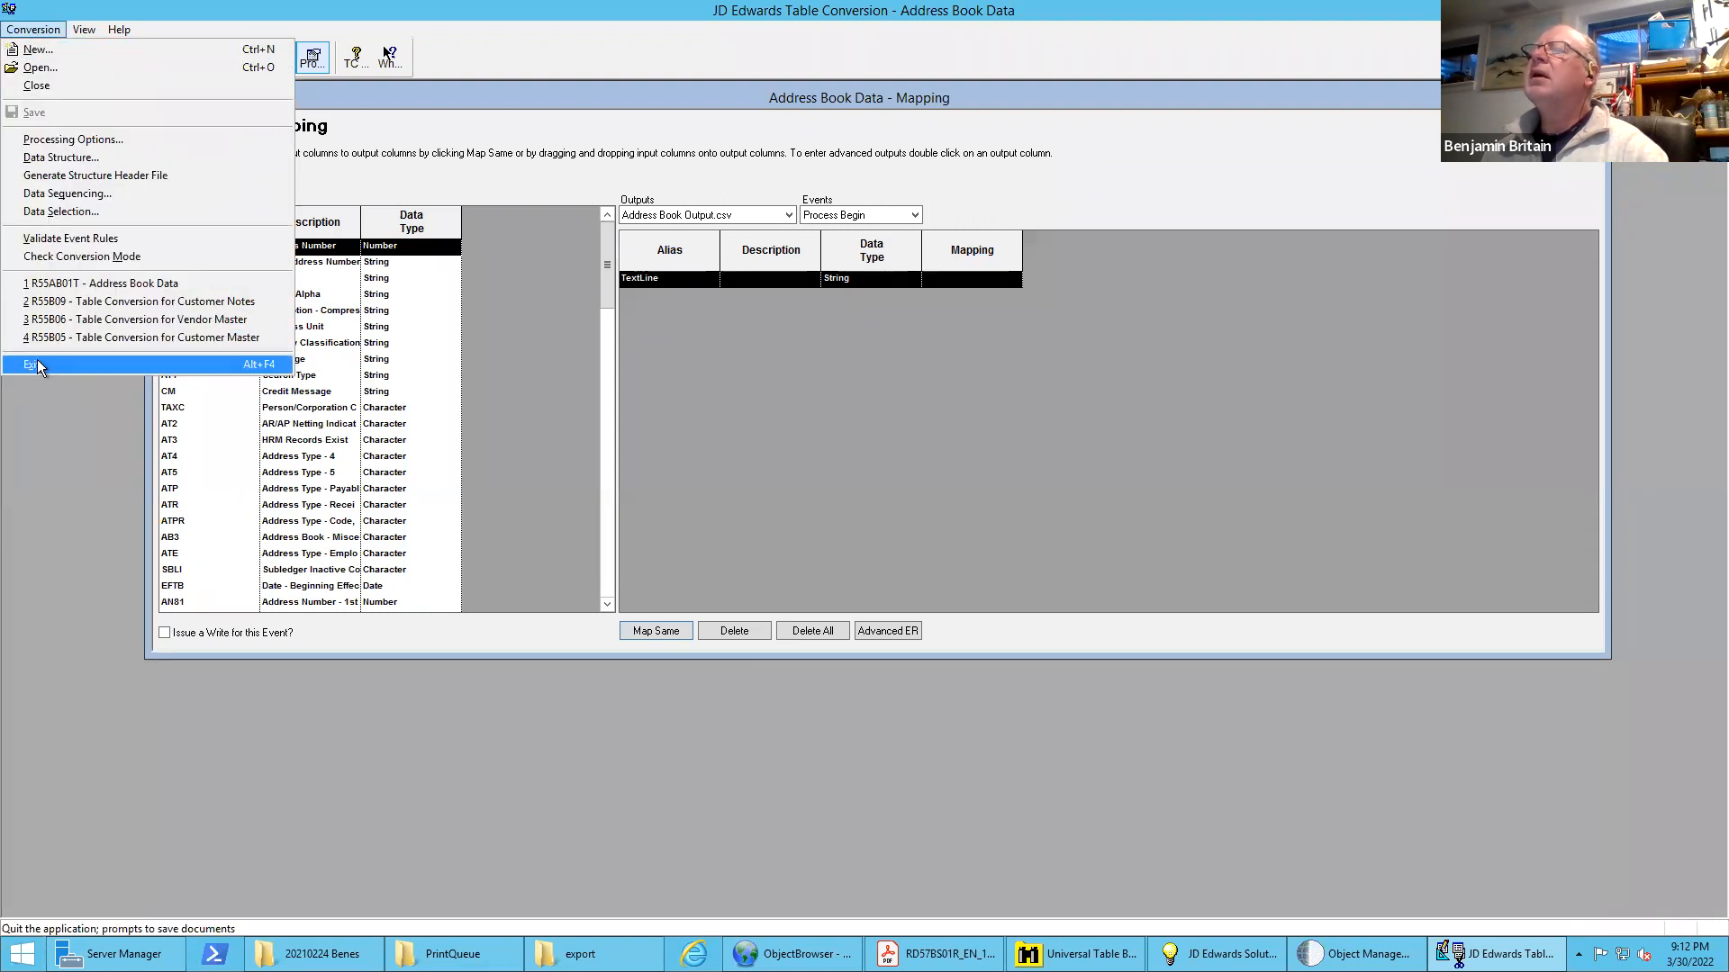
left_click(36, 362)
Open the version list and submit version BB0001 with Properties and Override Location enabled, choosing the LOCAL data source
left_click(972, 337)
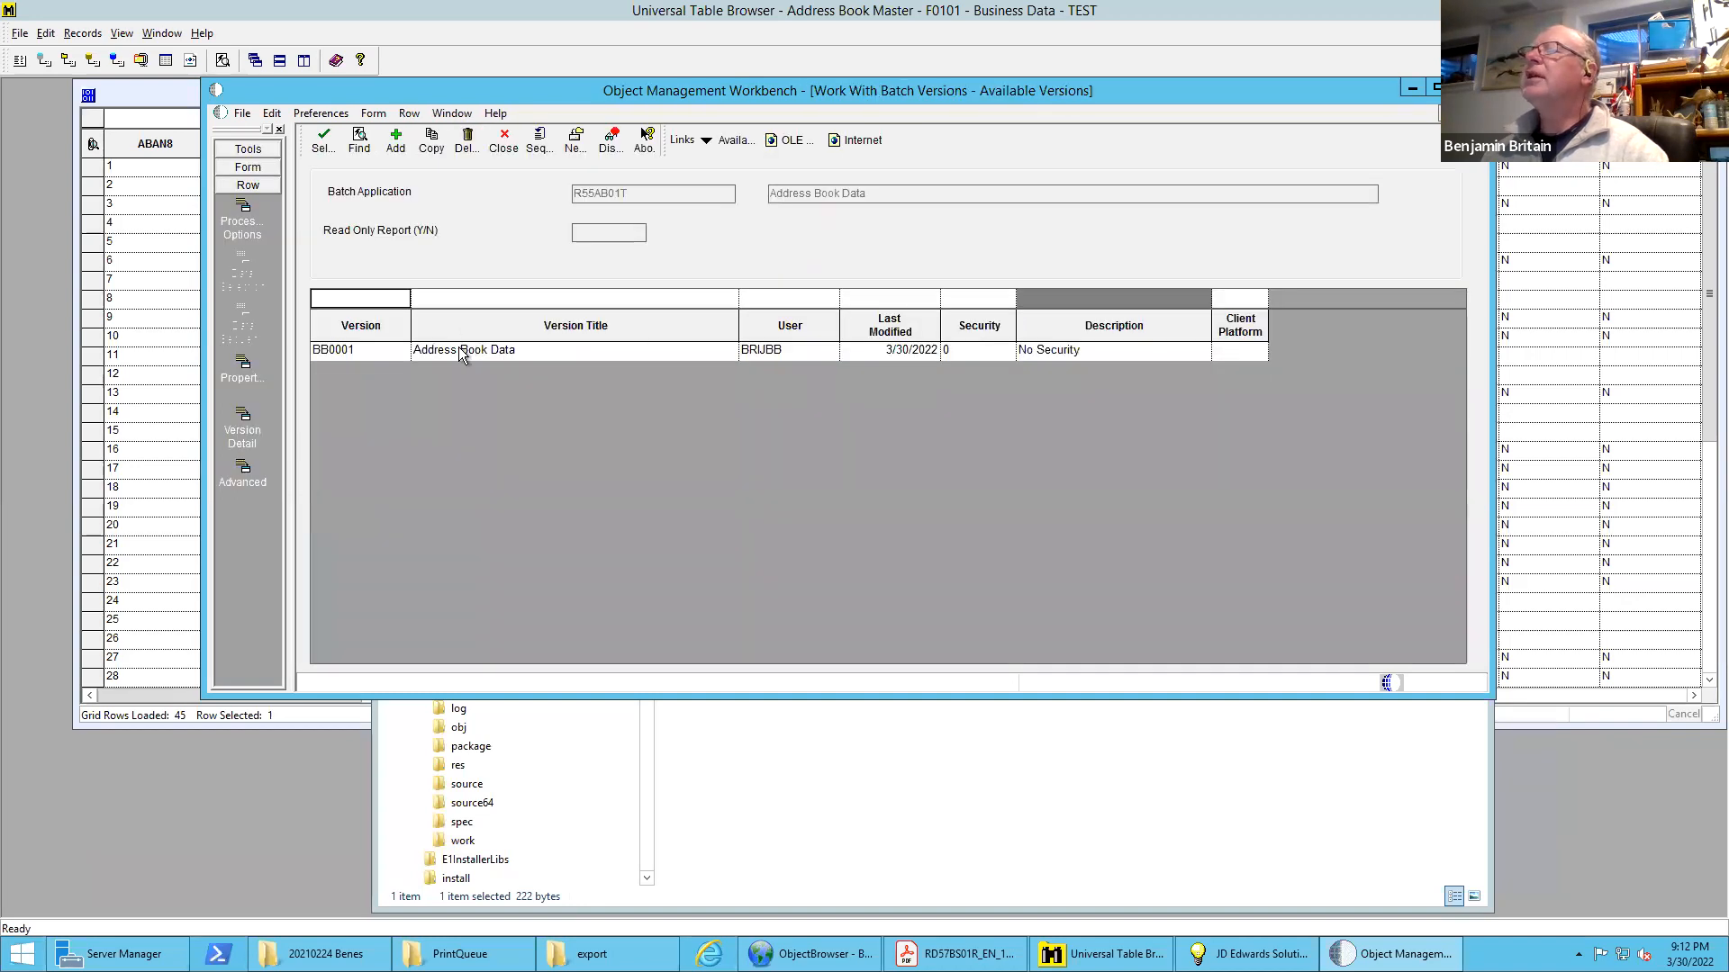
double_click(459, 353)
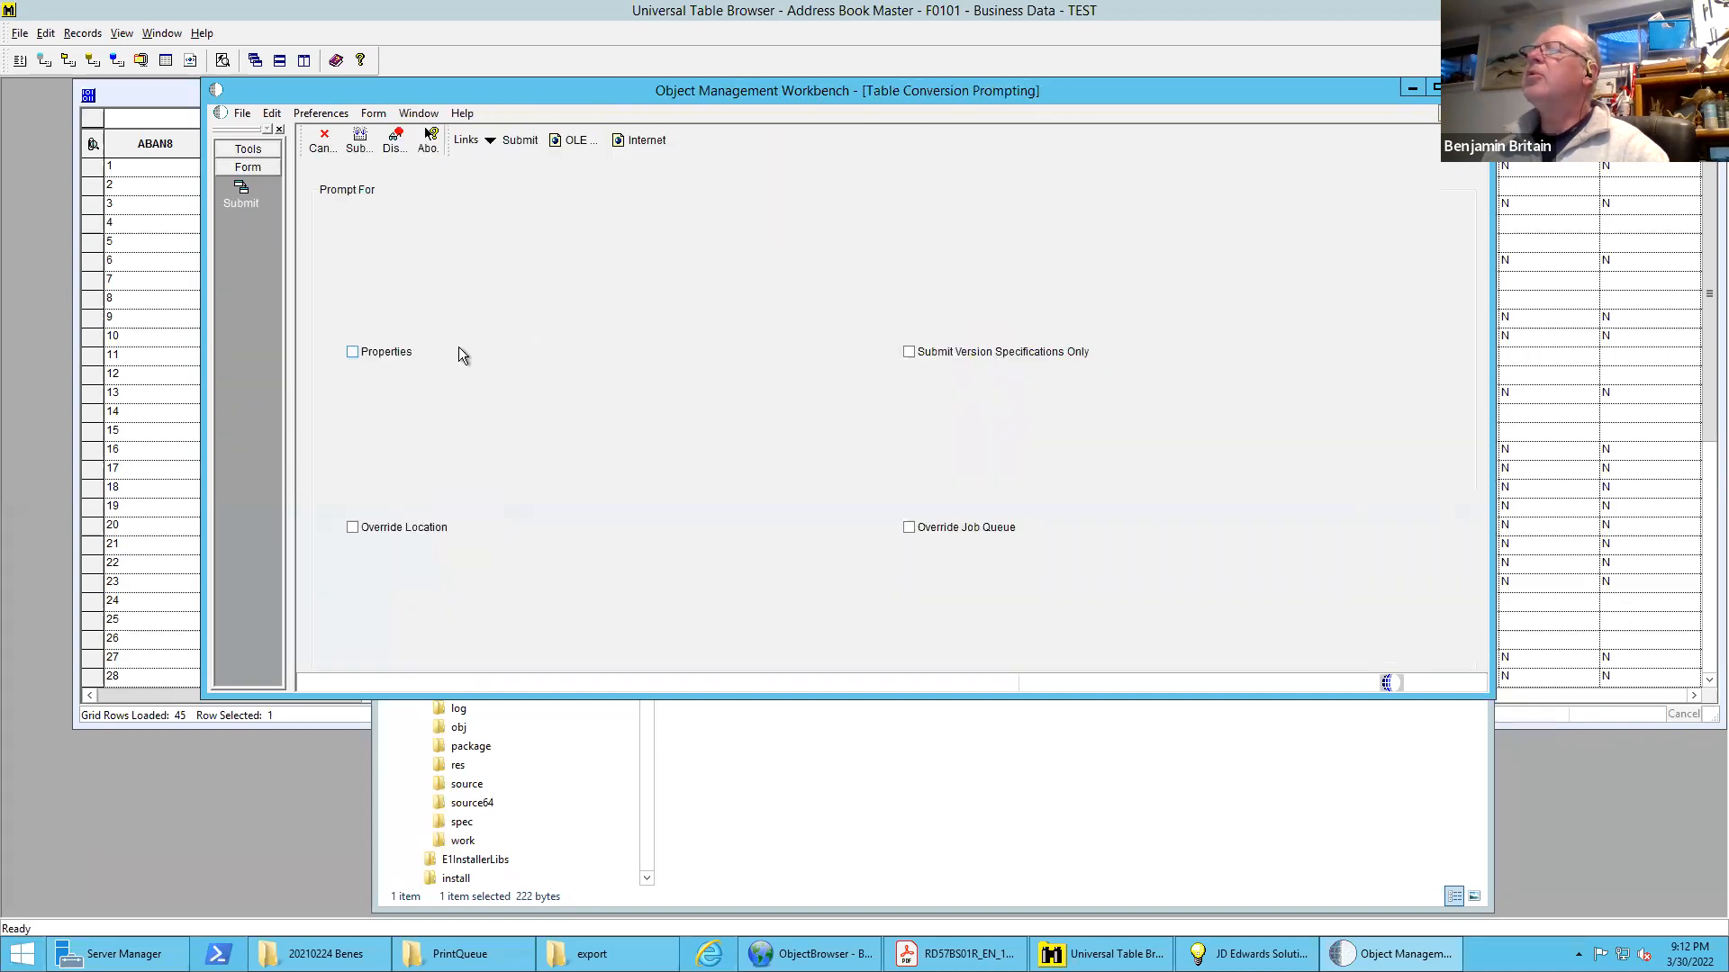
left_click(370, 353)
left_click(397, 526)
left_click(357, 145)
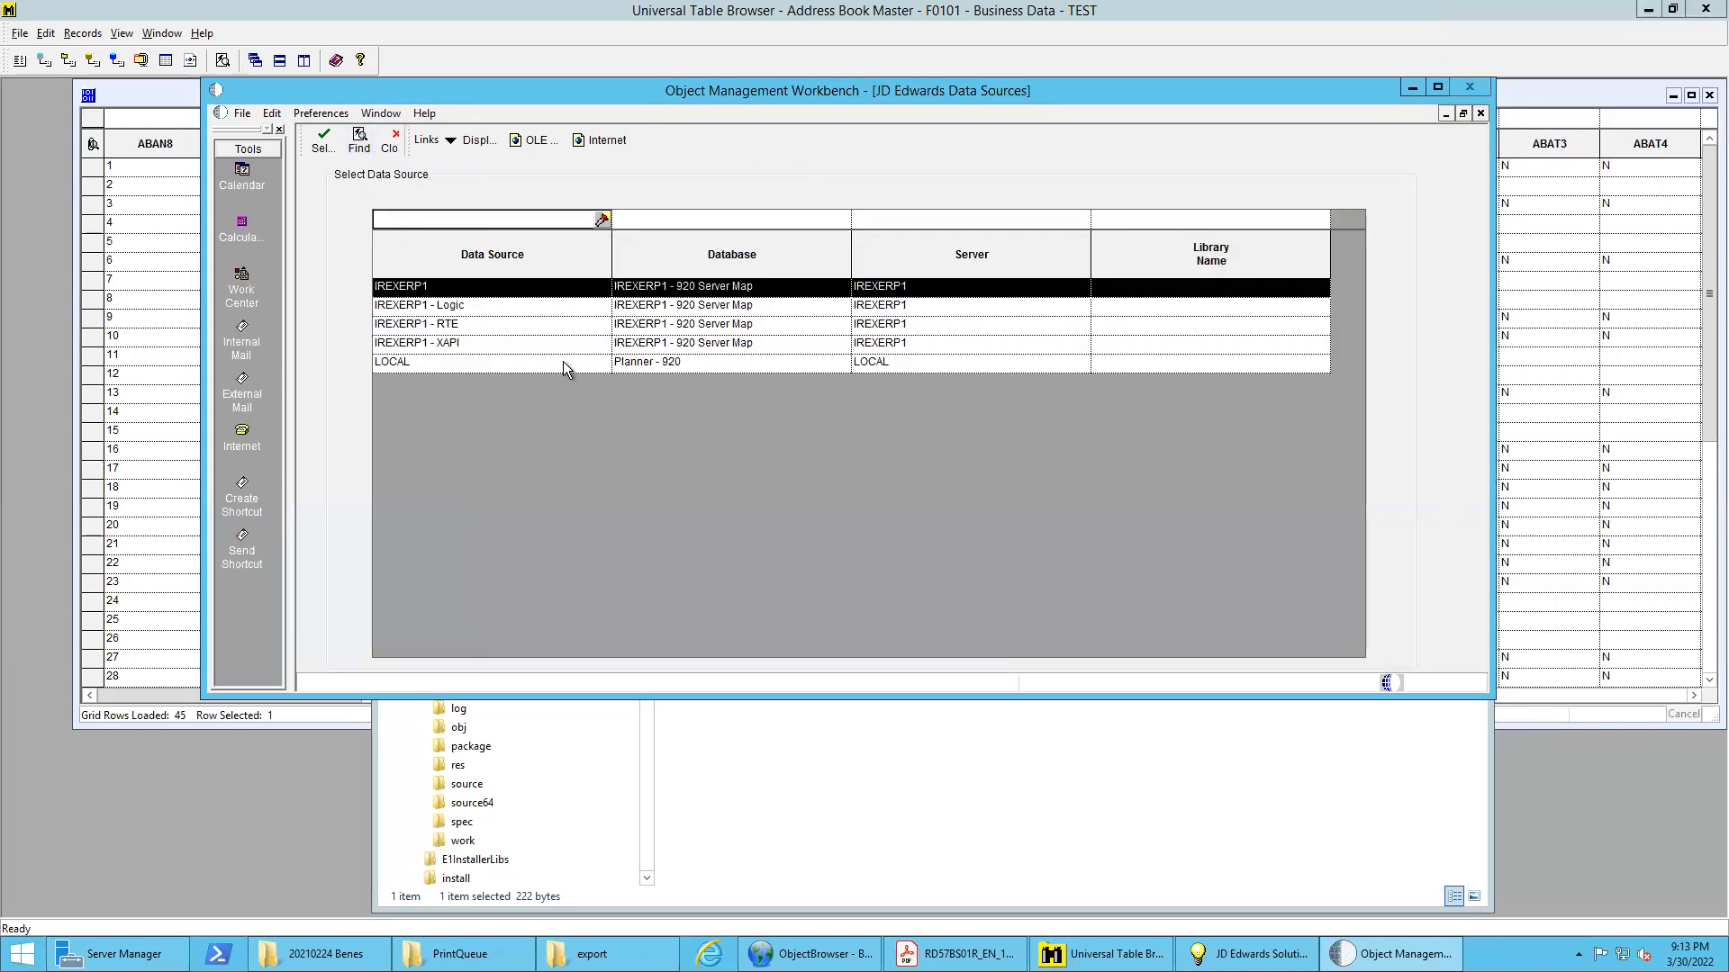
double_click(564, 360)
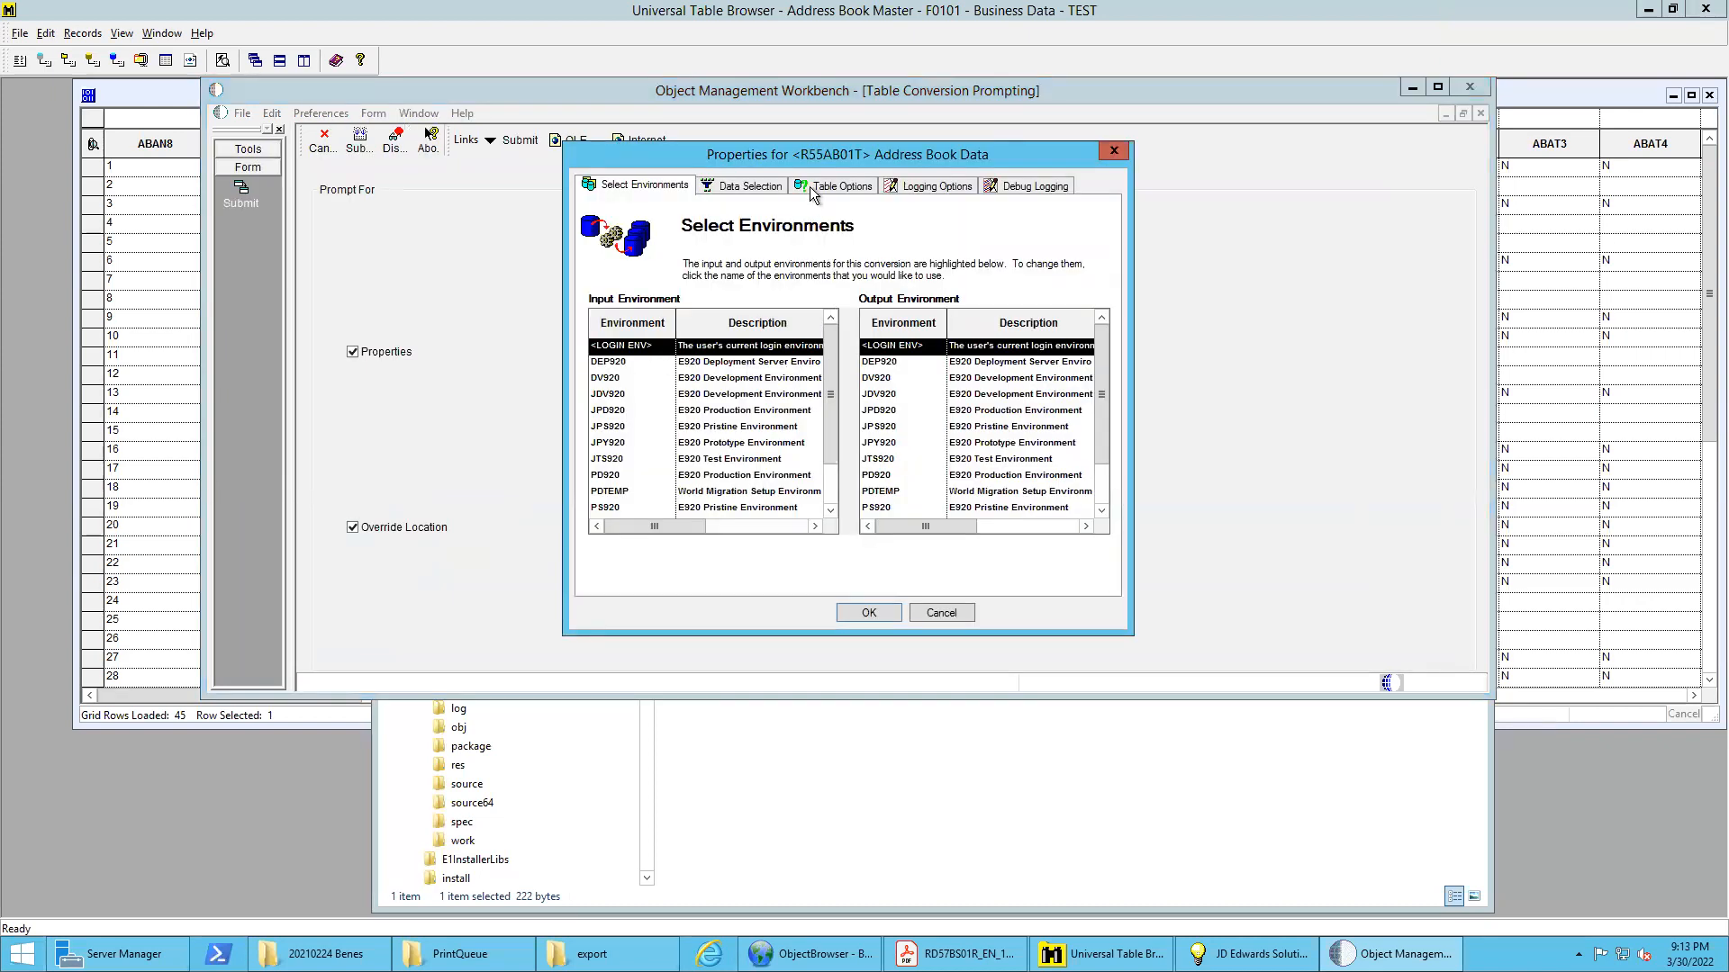
Change the Name - Alpha data selection to the single literal value B* and accept the properties to launch the conversion job
left_click(746, 189)
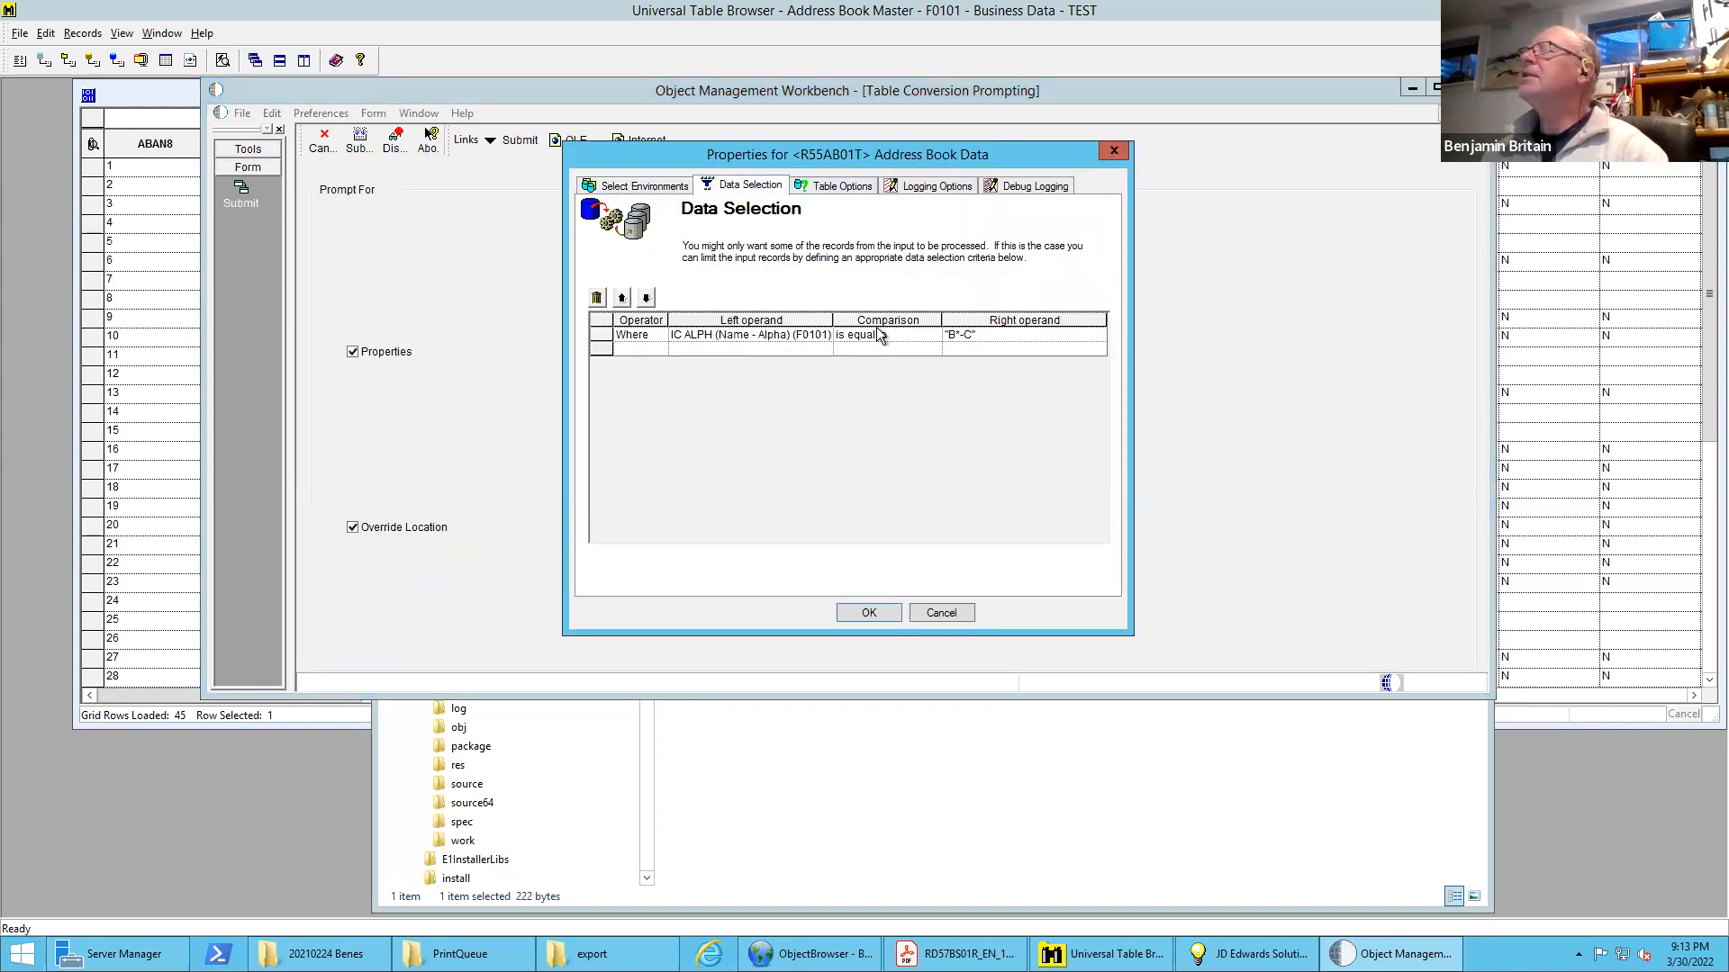
left_click(970, 337)
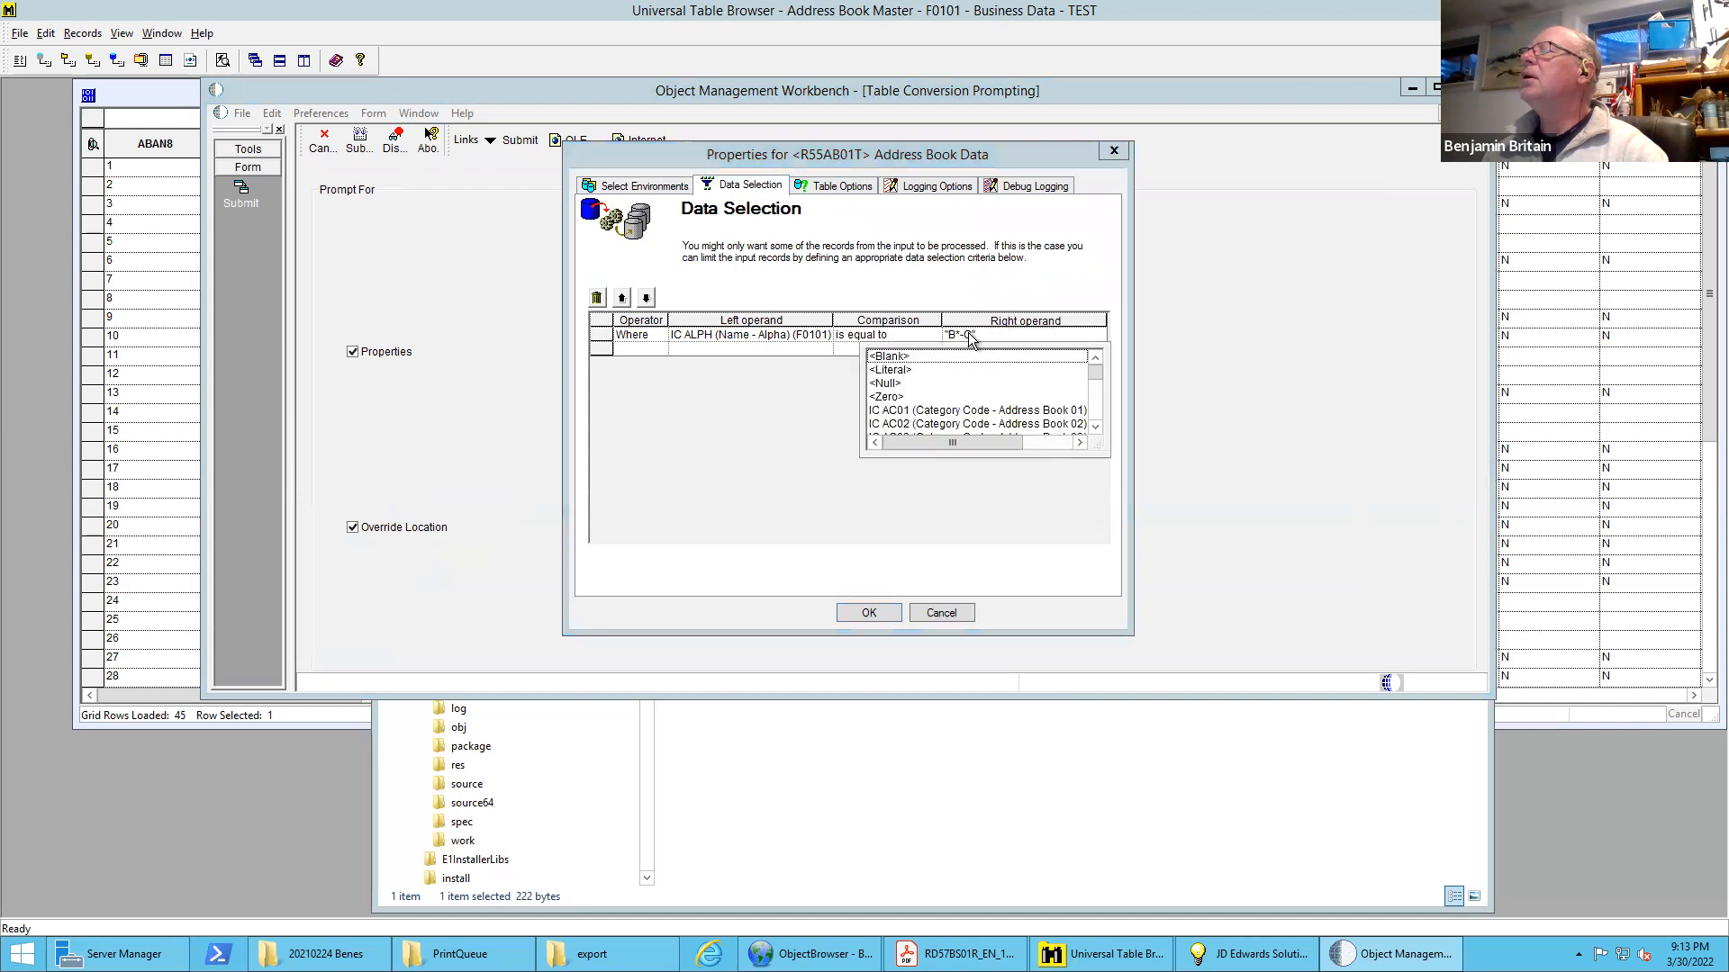
left_click(904, 371)
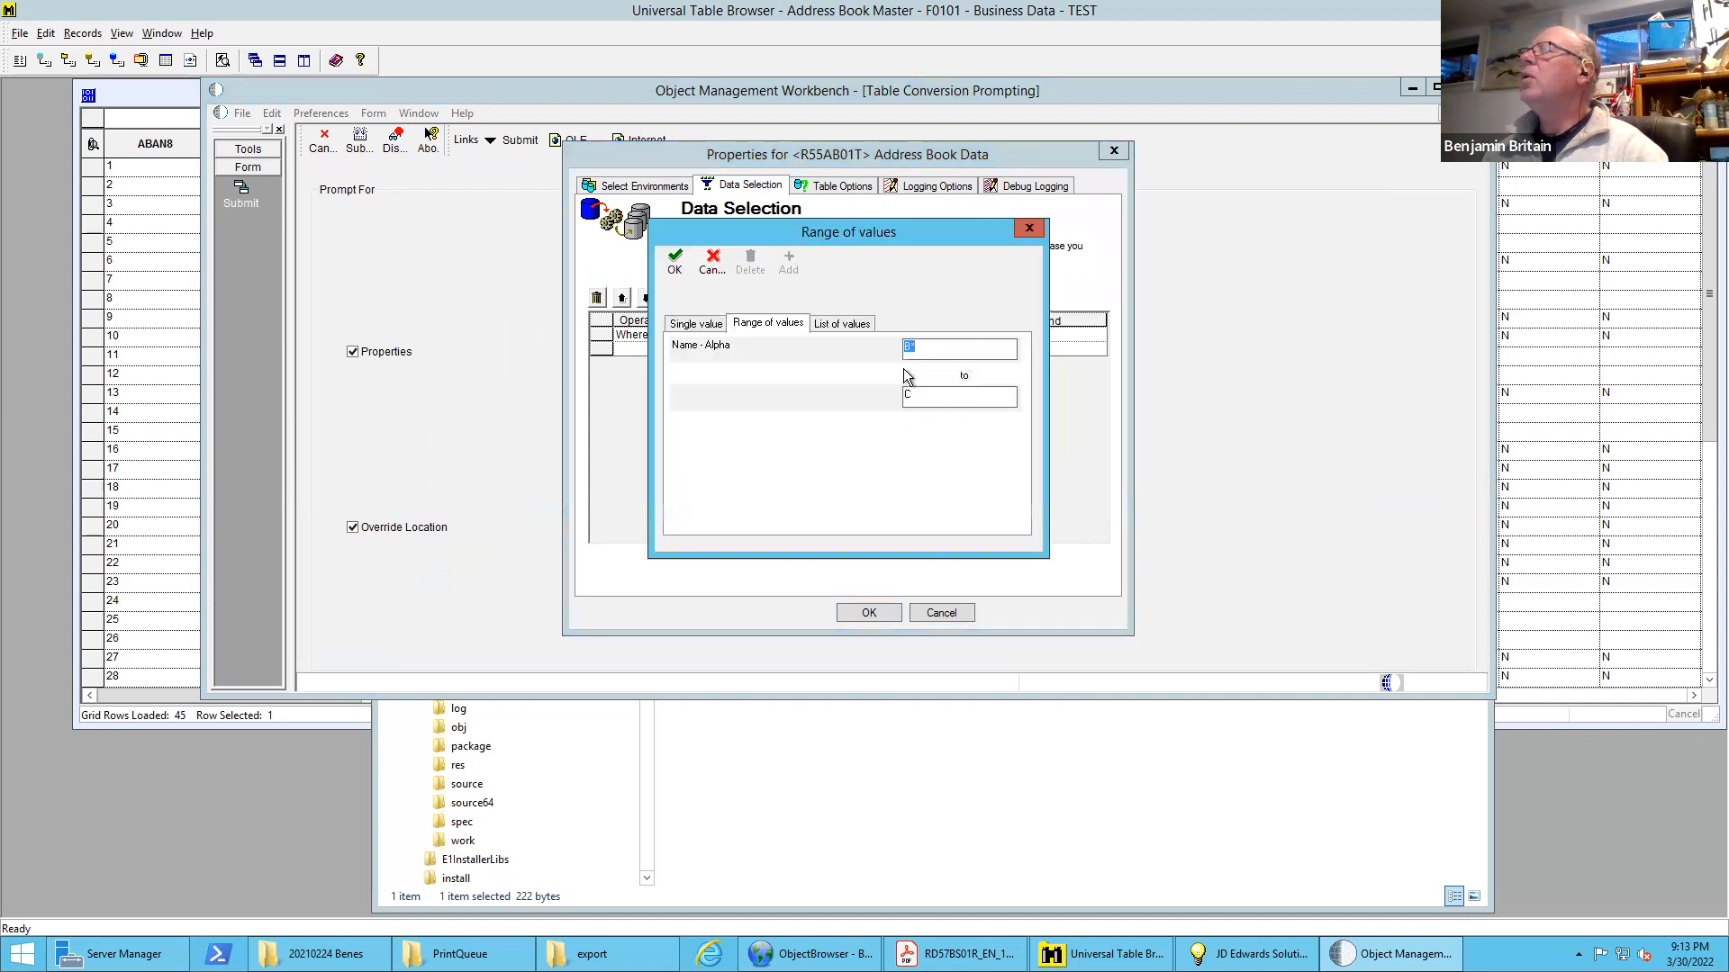
left_click(697, 325)
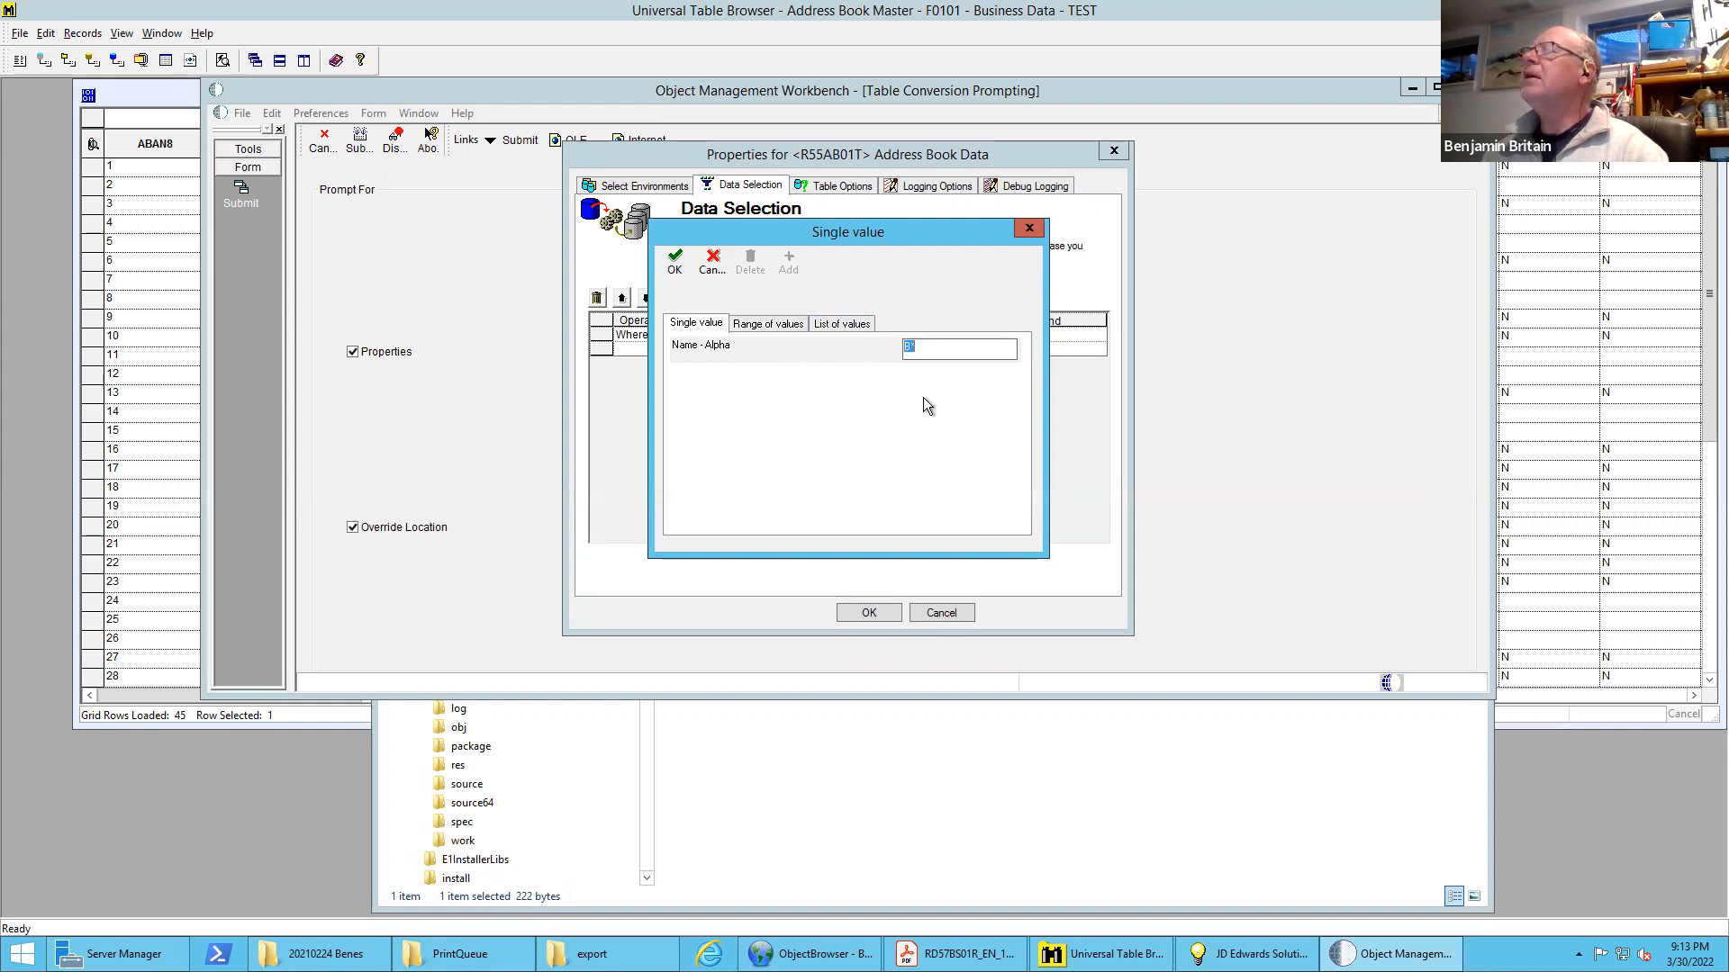
left_click(676, 262)
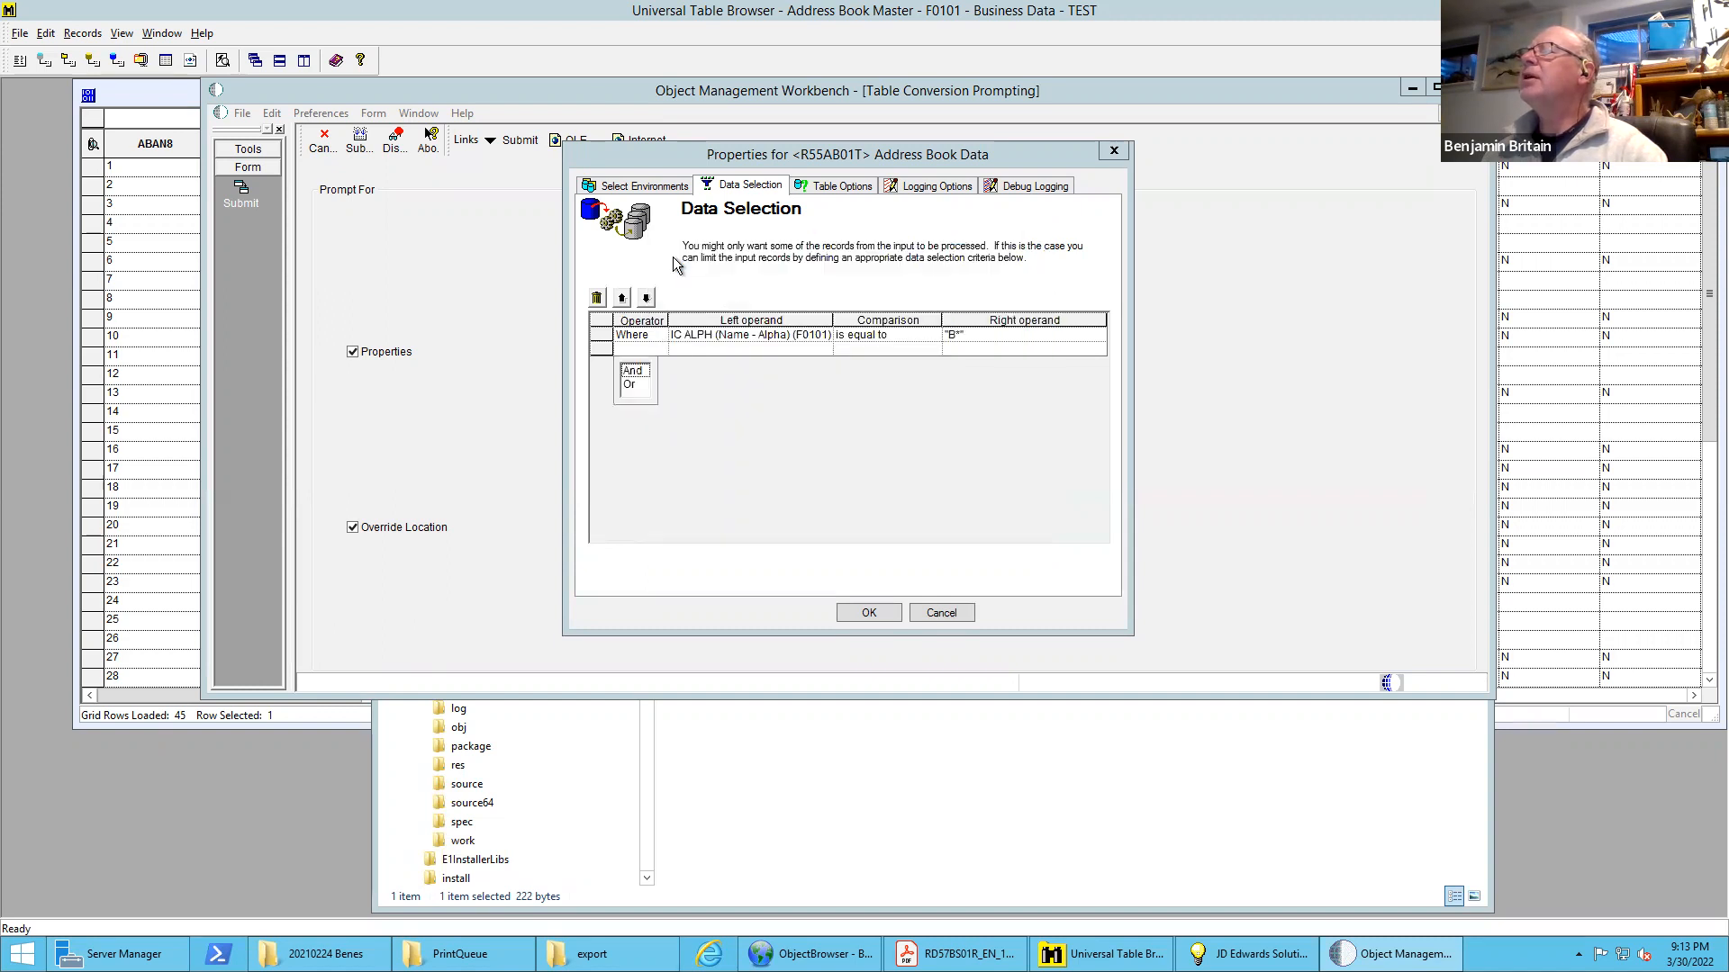
left_click(869, 613)
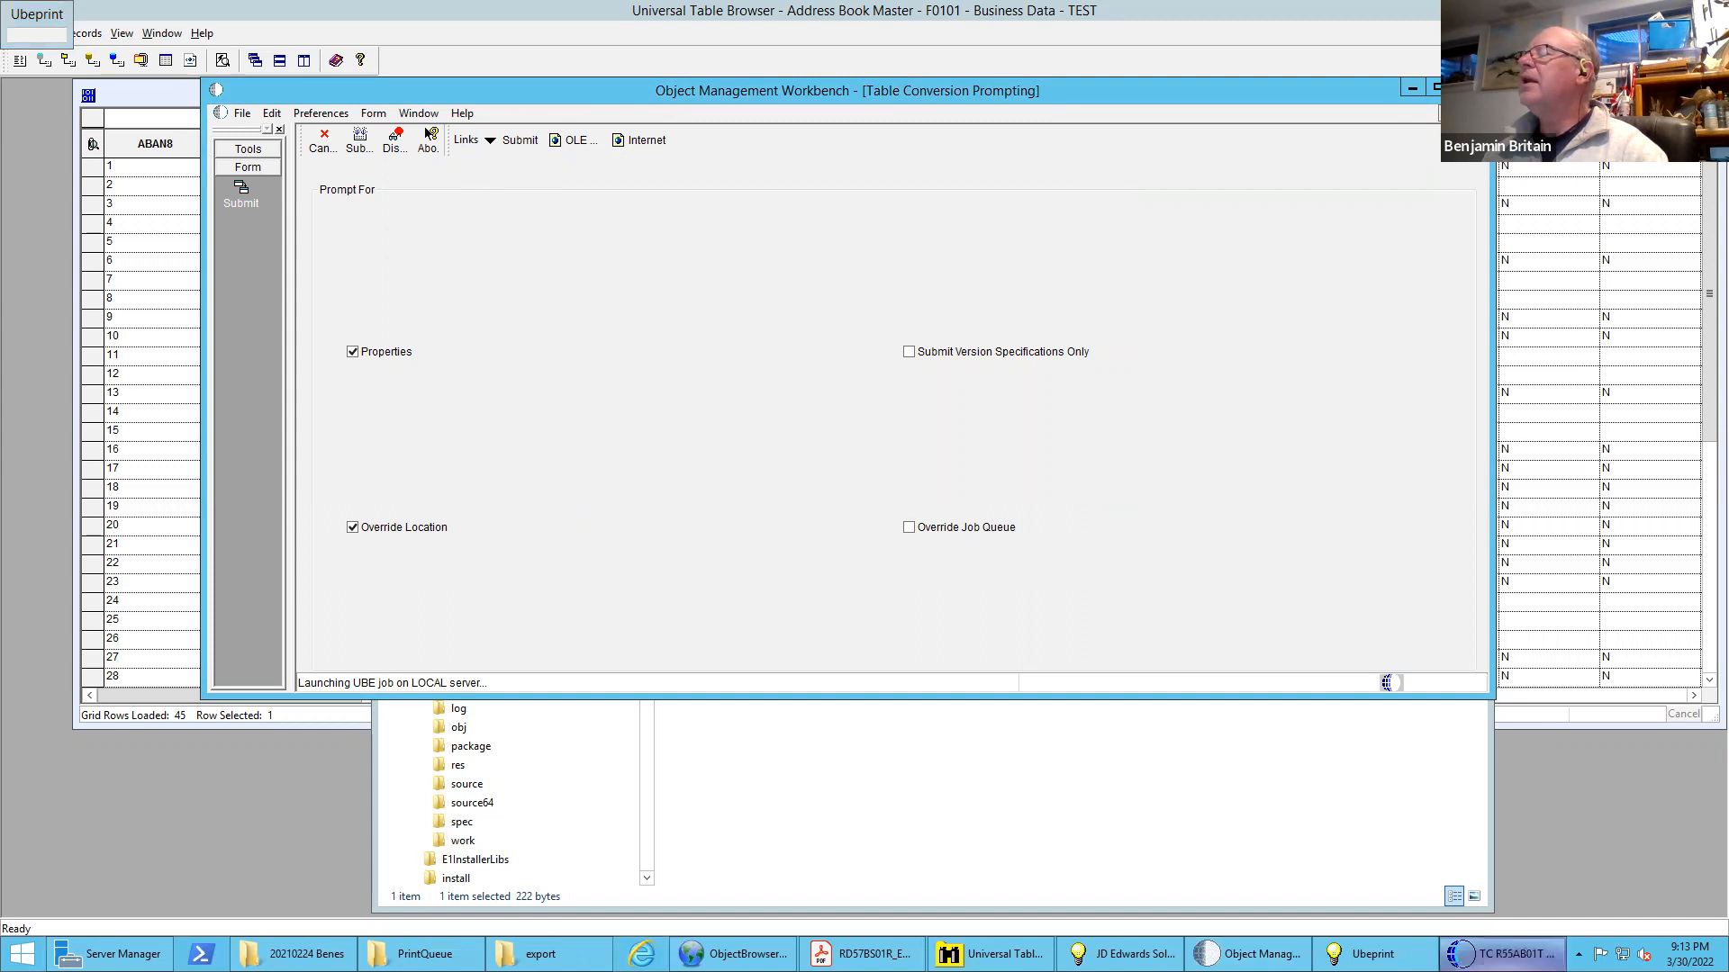
Return to the export folder, open the regenerated Address Book Output.csv, dismiss the activation notice, examine its contents and close it
mouse_move(1506, 953)
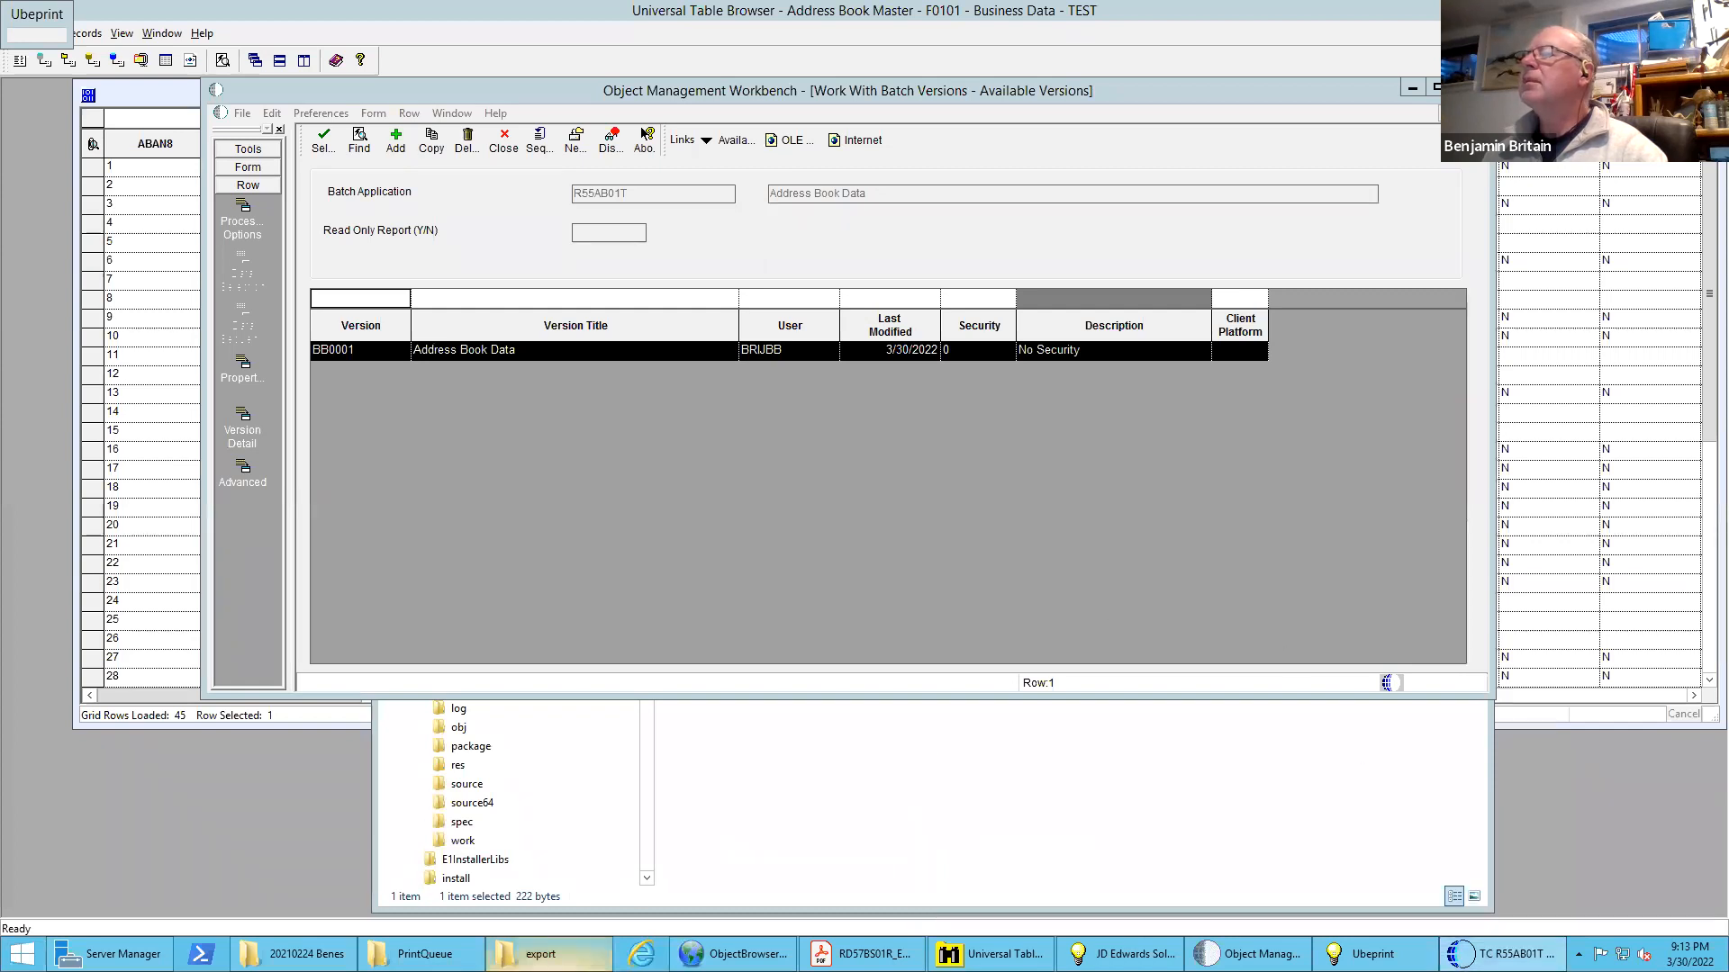
left_click(541, 953)
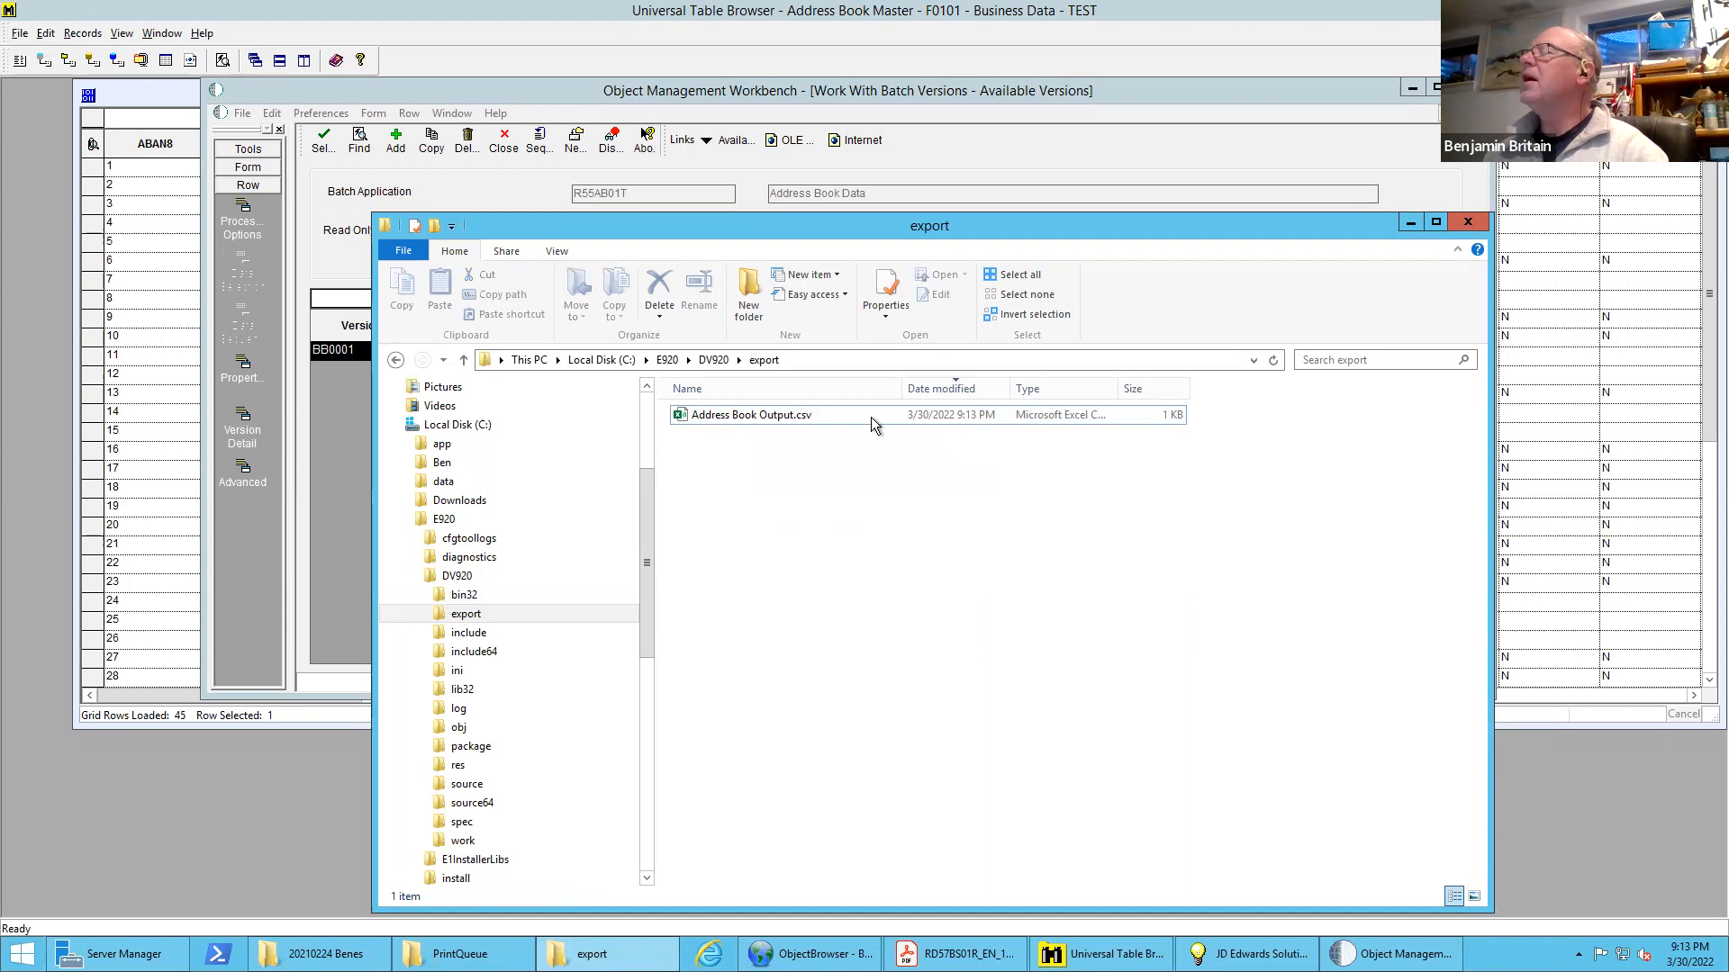
left_click(725, 417)
double_click(724, 415)
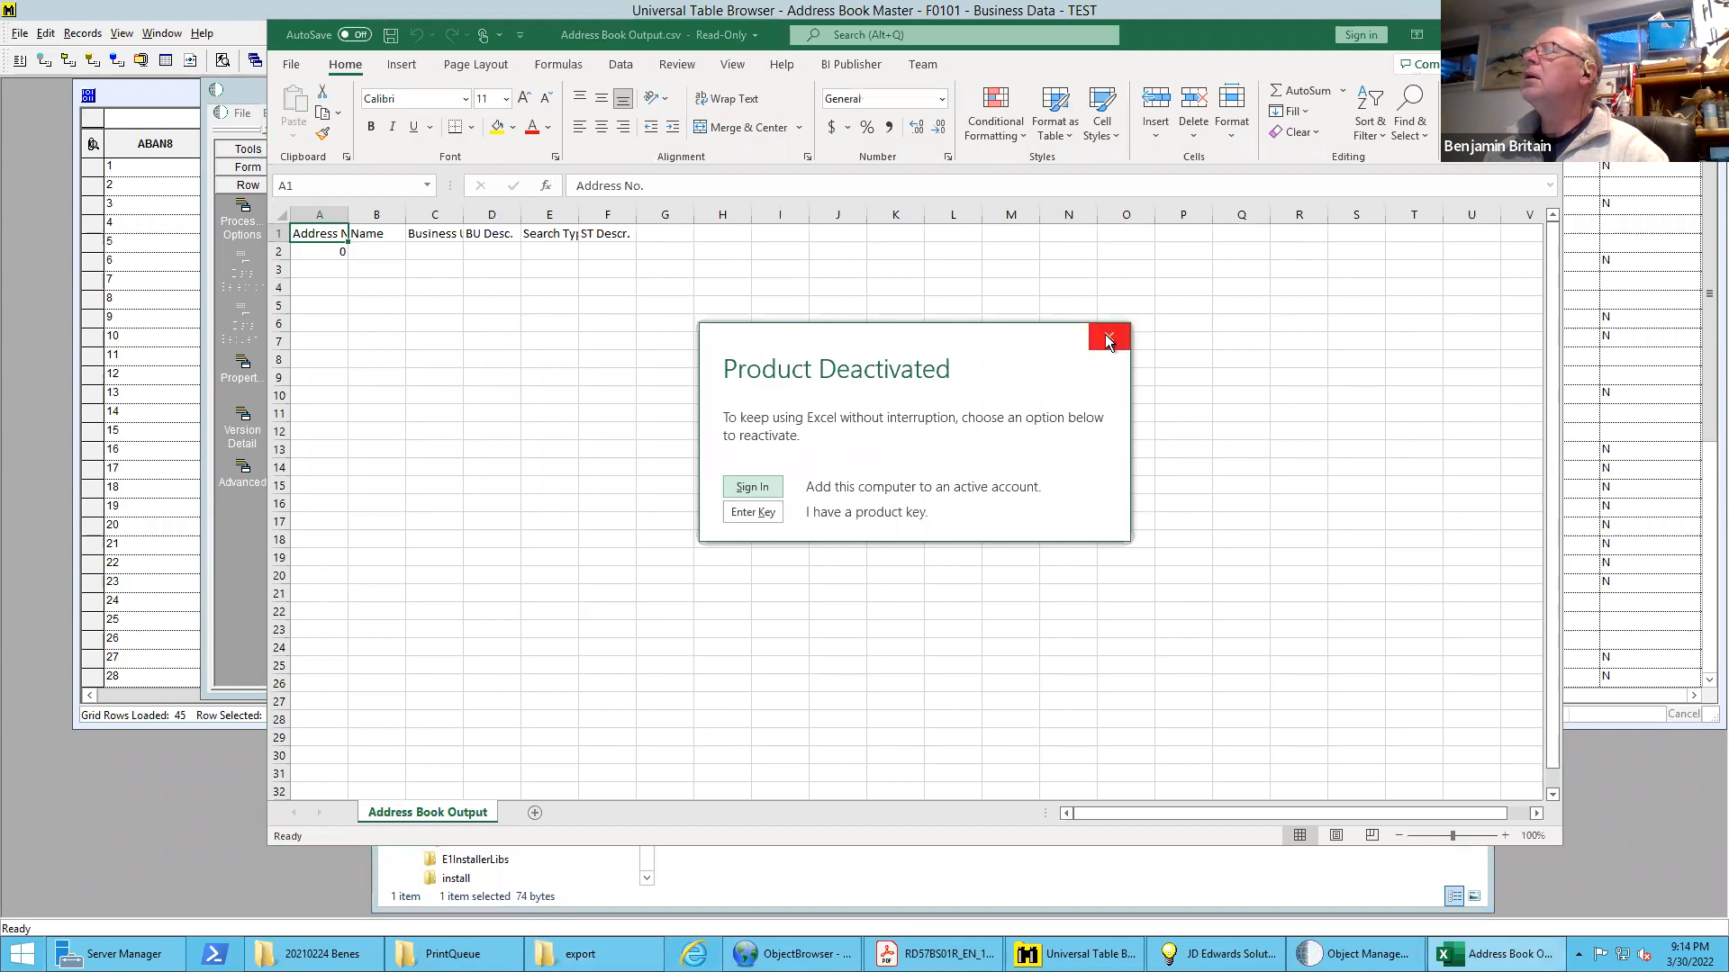
left_click(1108, 337)
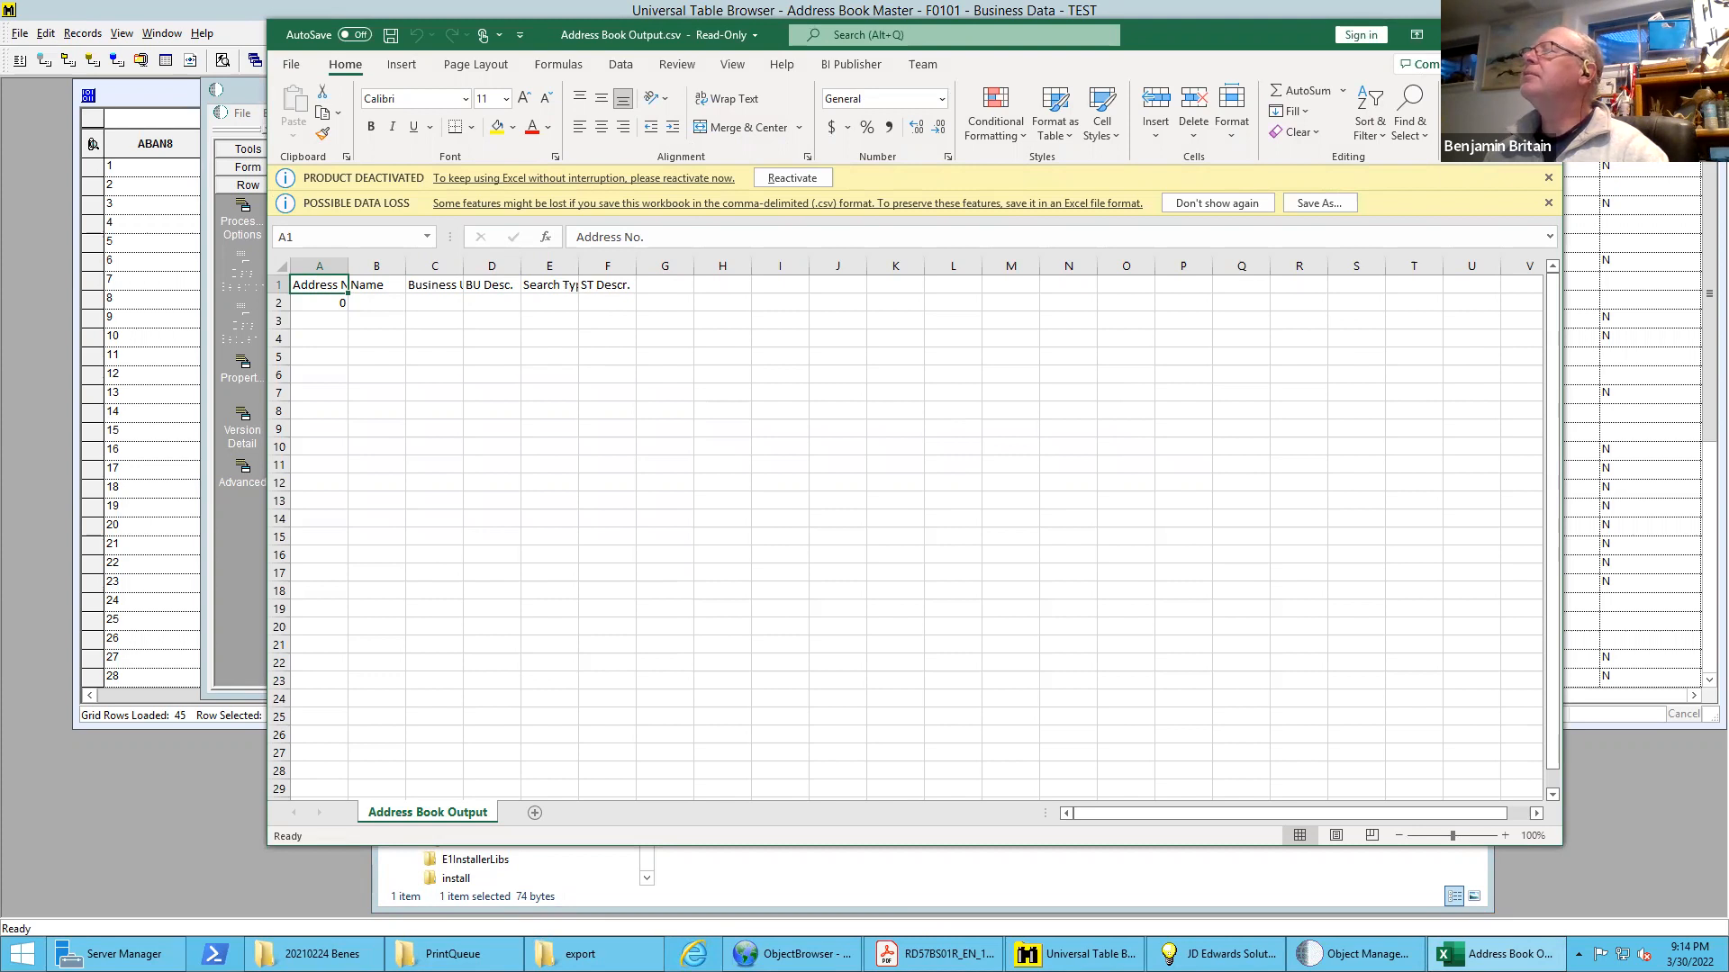
key("alt+F4")
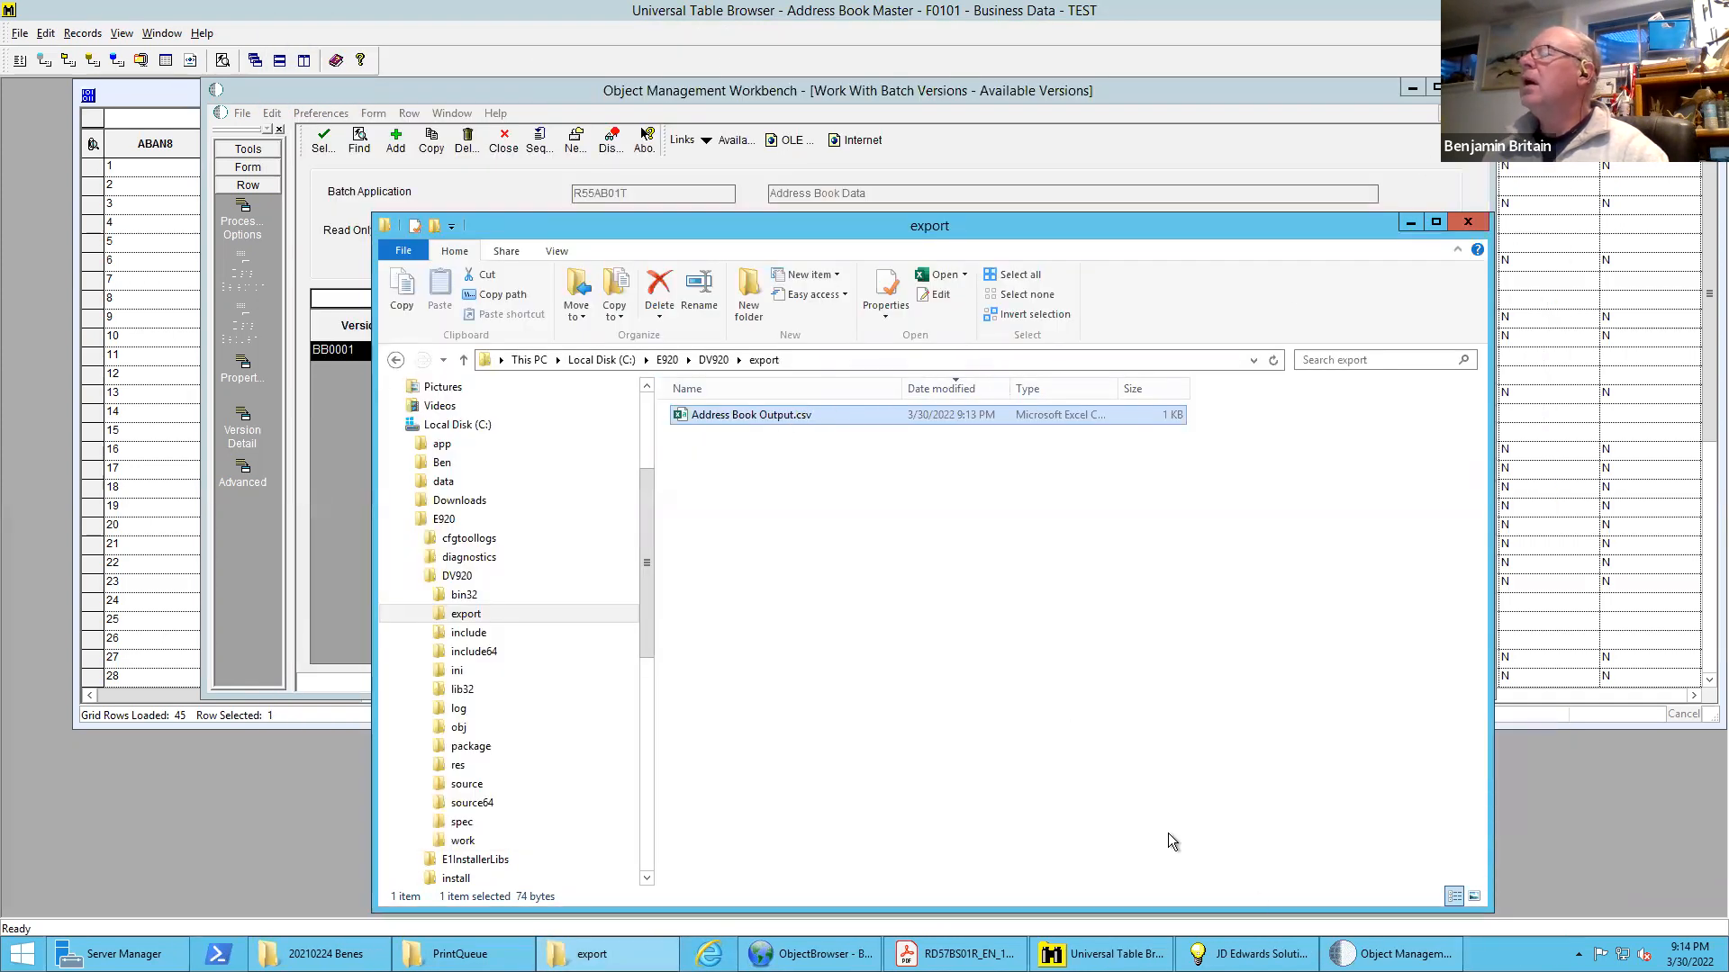
Return to the version list in Object Management Workbench and open version BB0001 for submission with Properties and Override Location enabled
left_click(1391, 953)
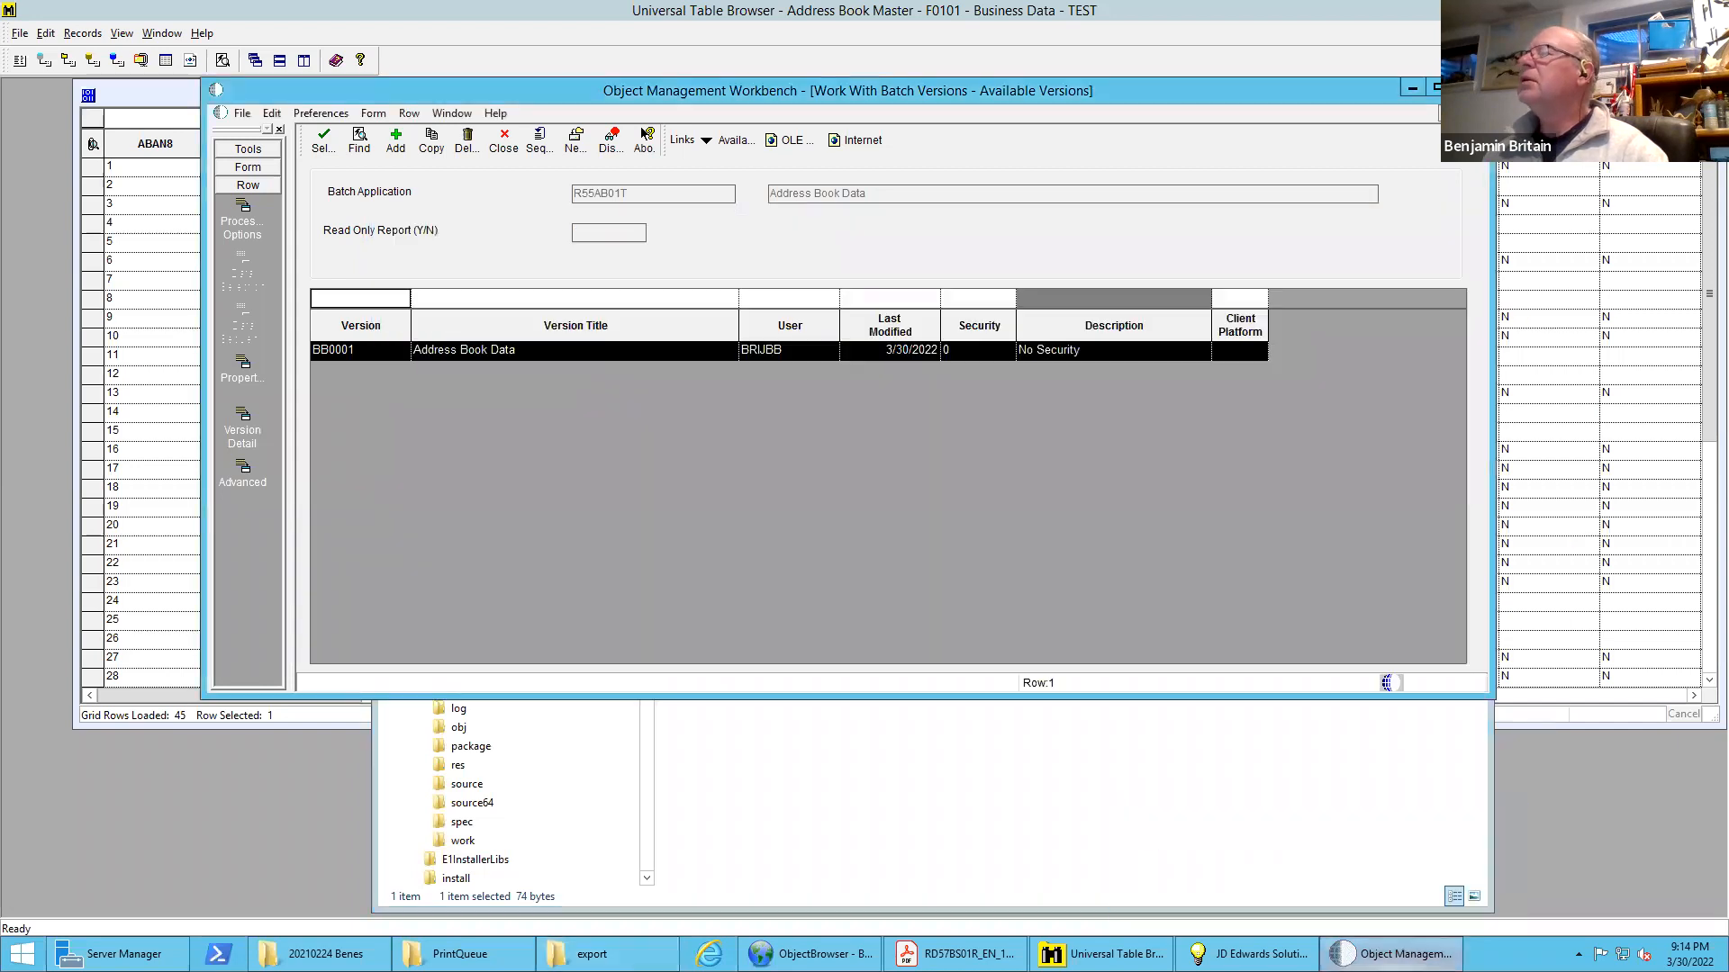
double_click(523, 348)
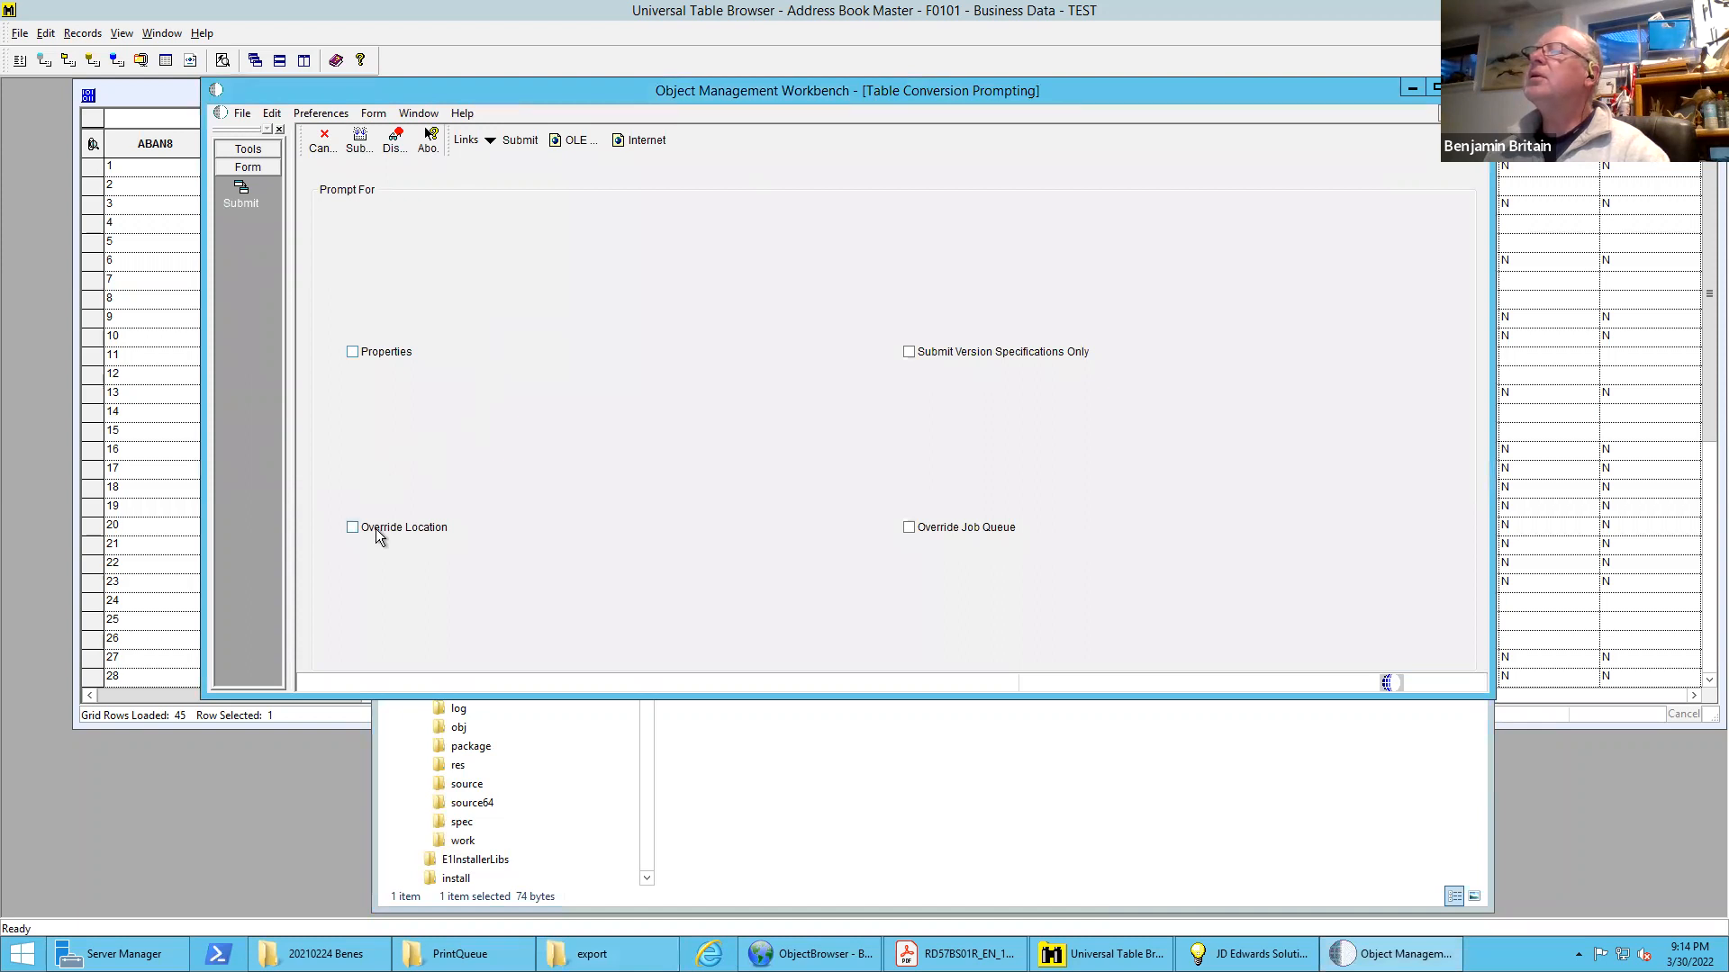
left_click(374, 353)
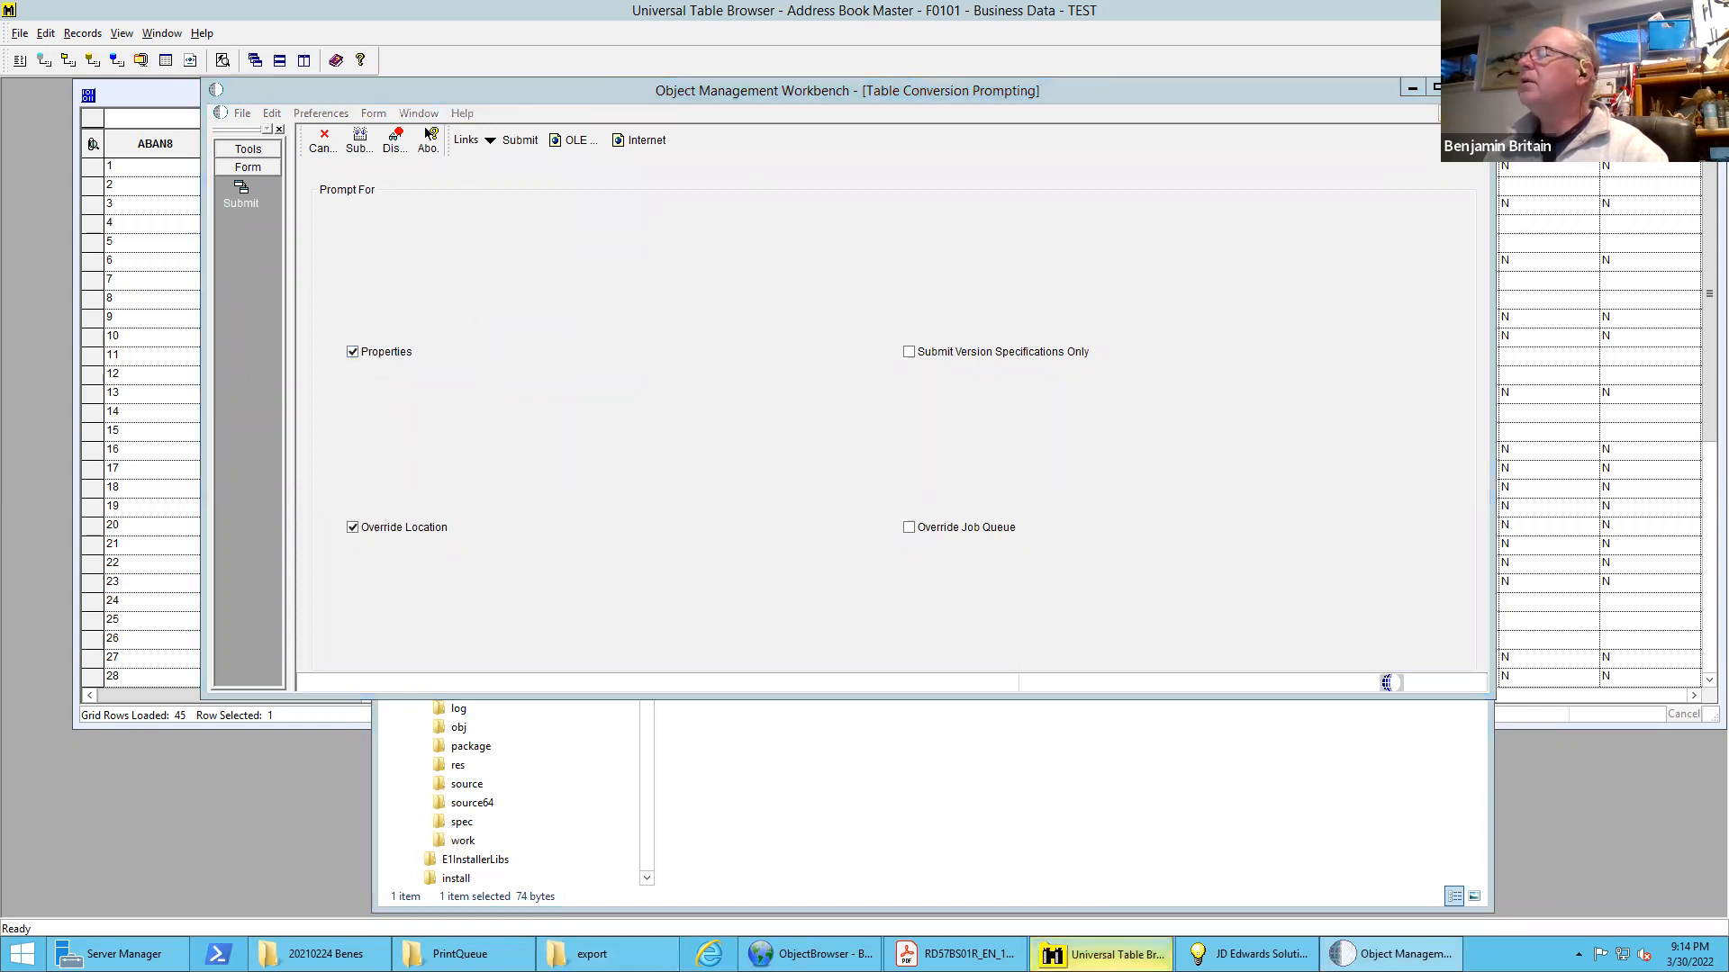
Switch to Universal Table Browser and query the F0101 records with B* as the ABALPH filter
left_click(1103, 954)
left_click(276, 120)
type("B")
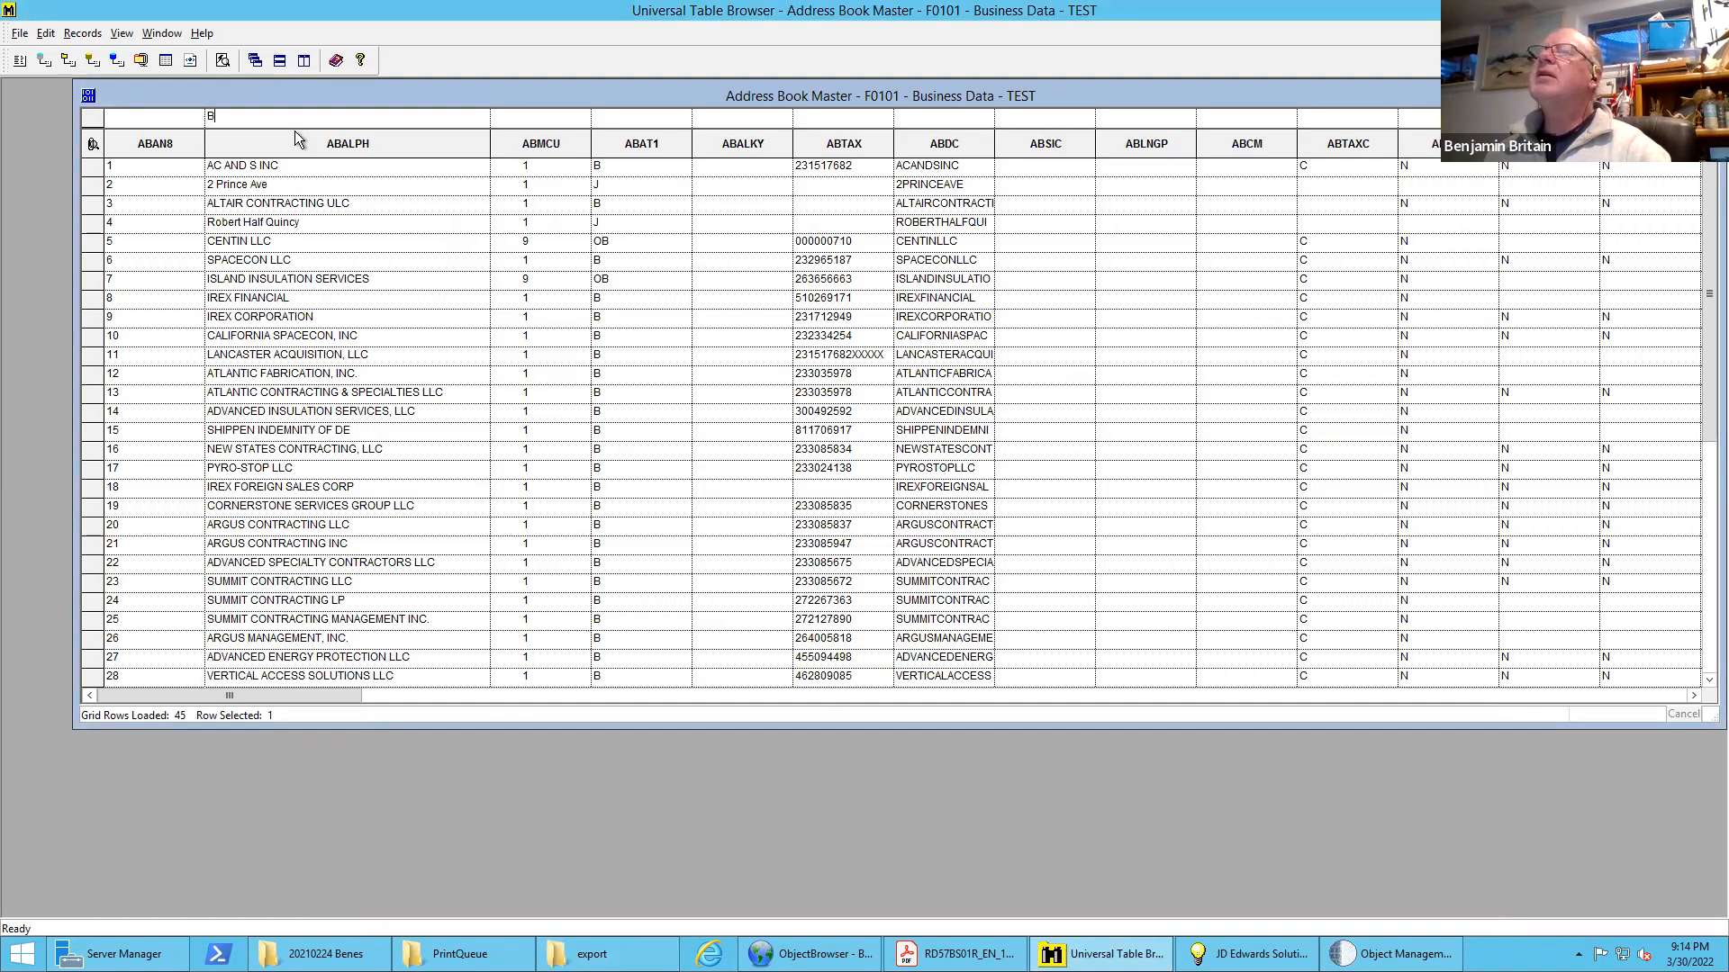
type("*")
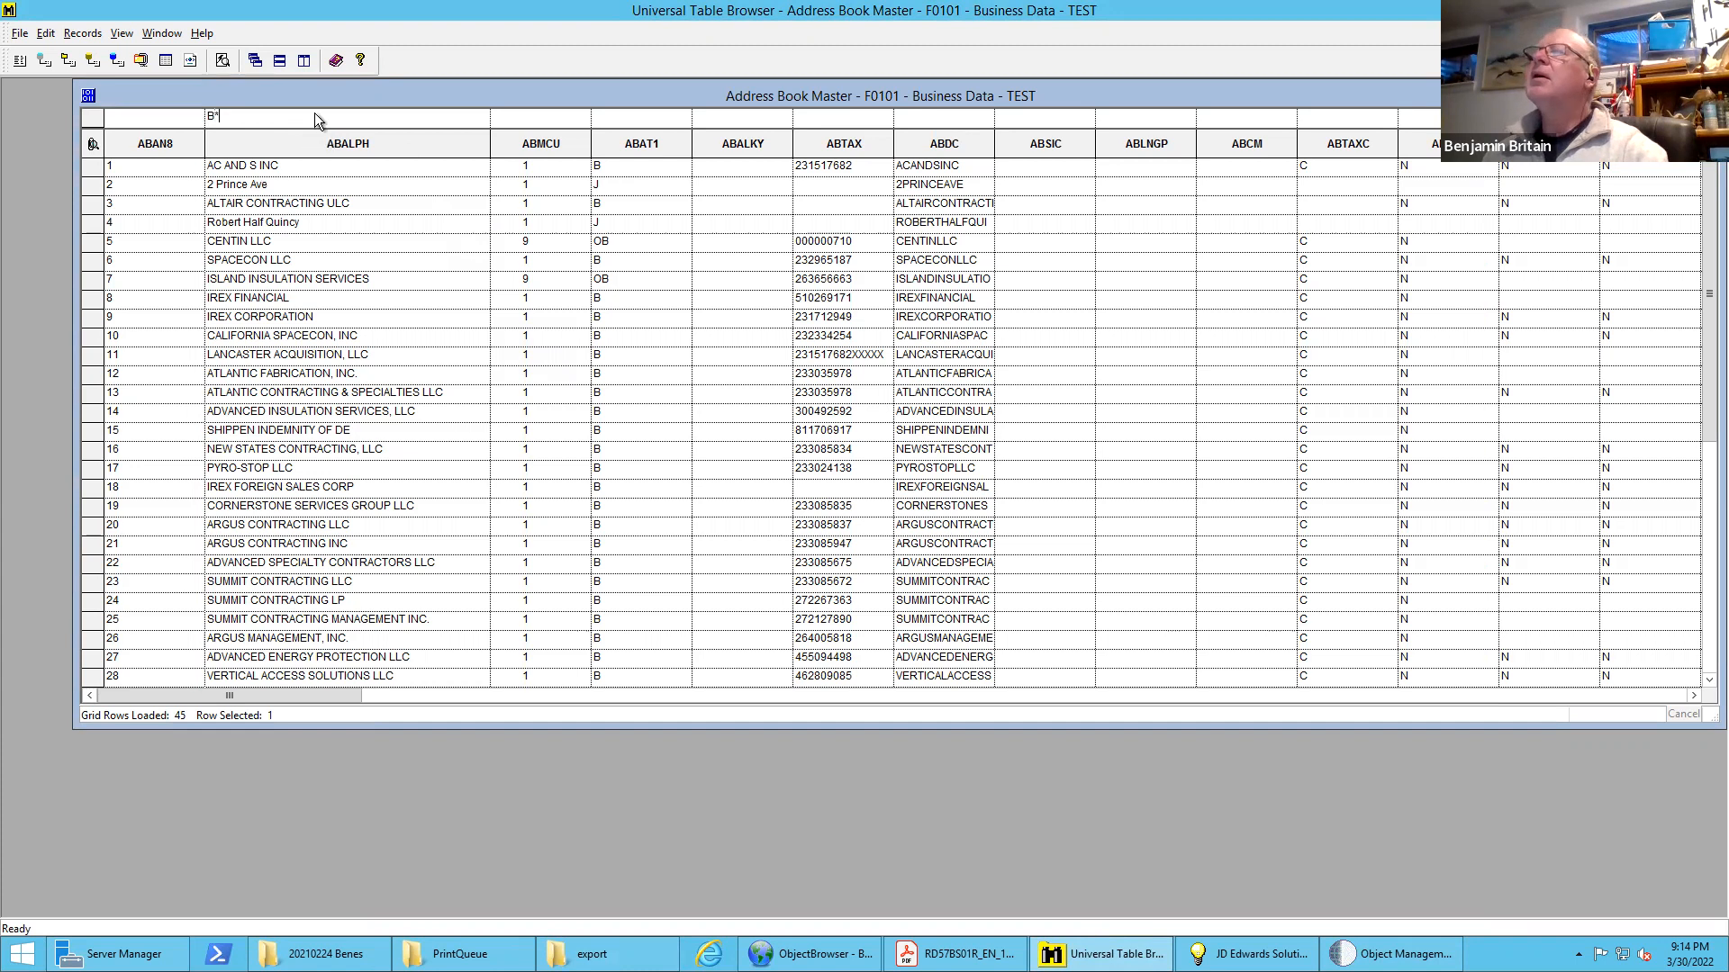
left_click(222, 60)
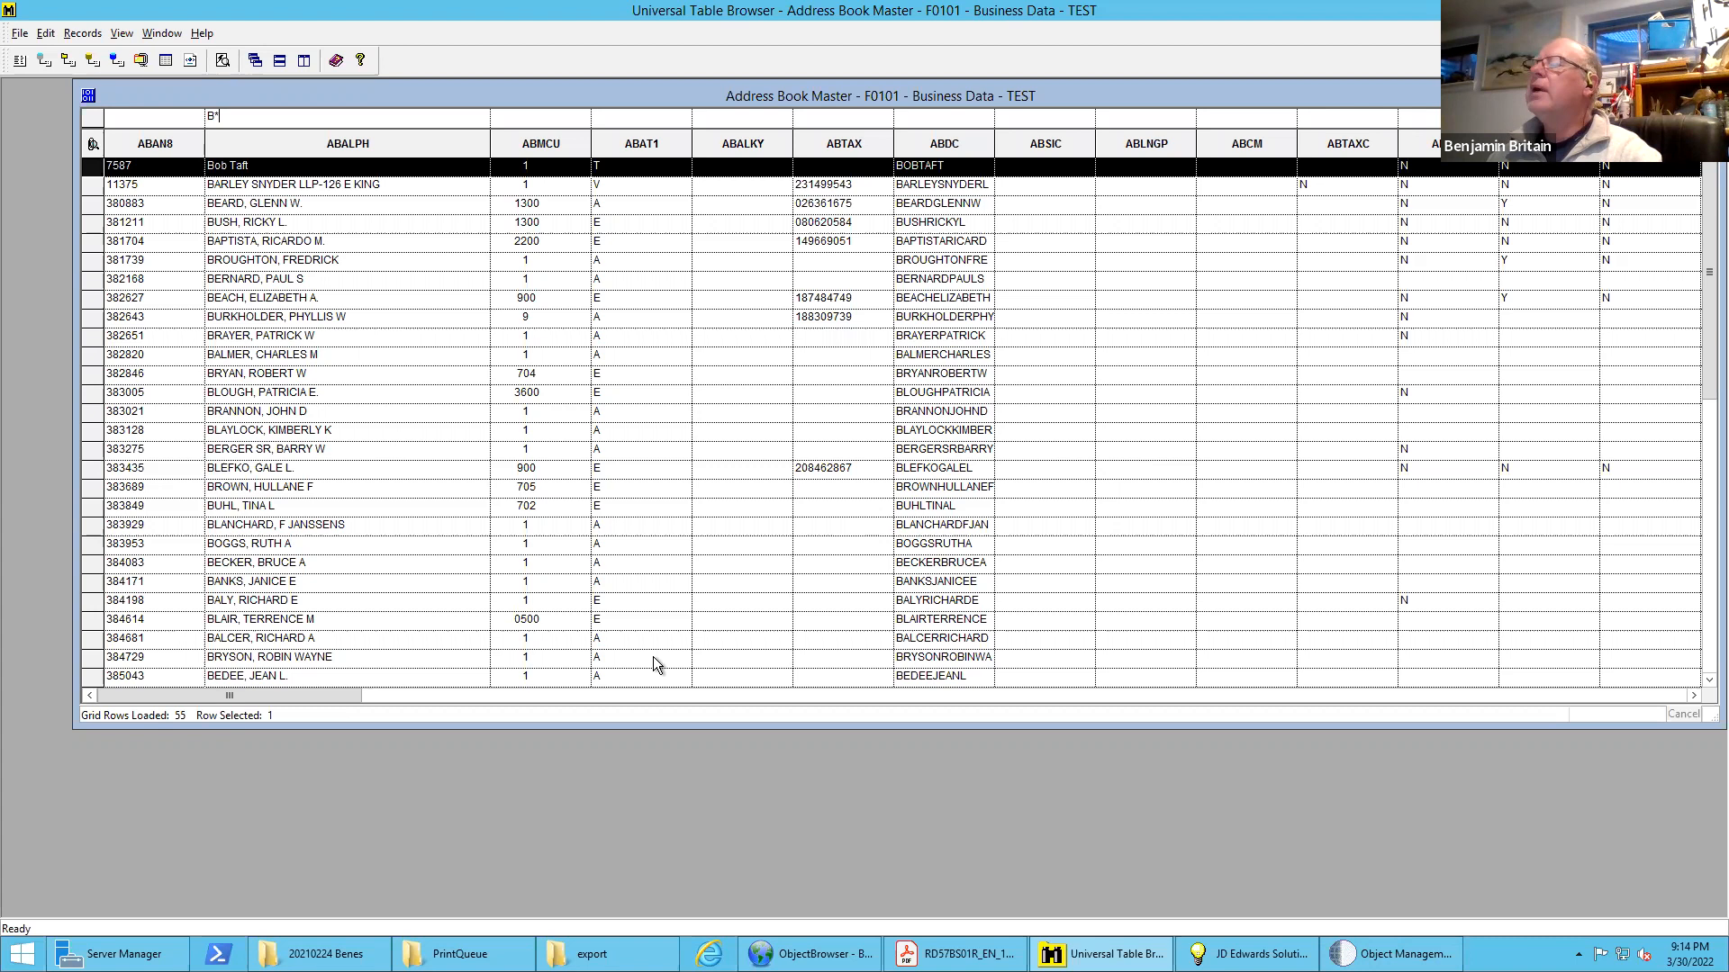
Return to Object Management Workbench, submit the version on the LOCAL data source and show the conversion's data selection
left_click(1400, 954)
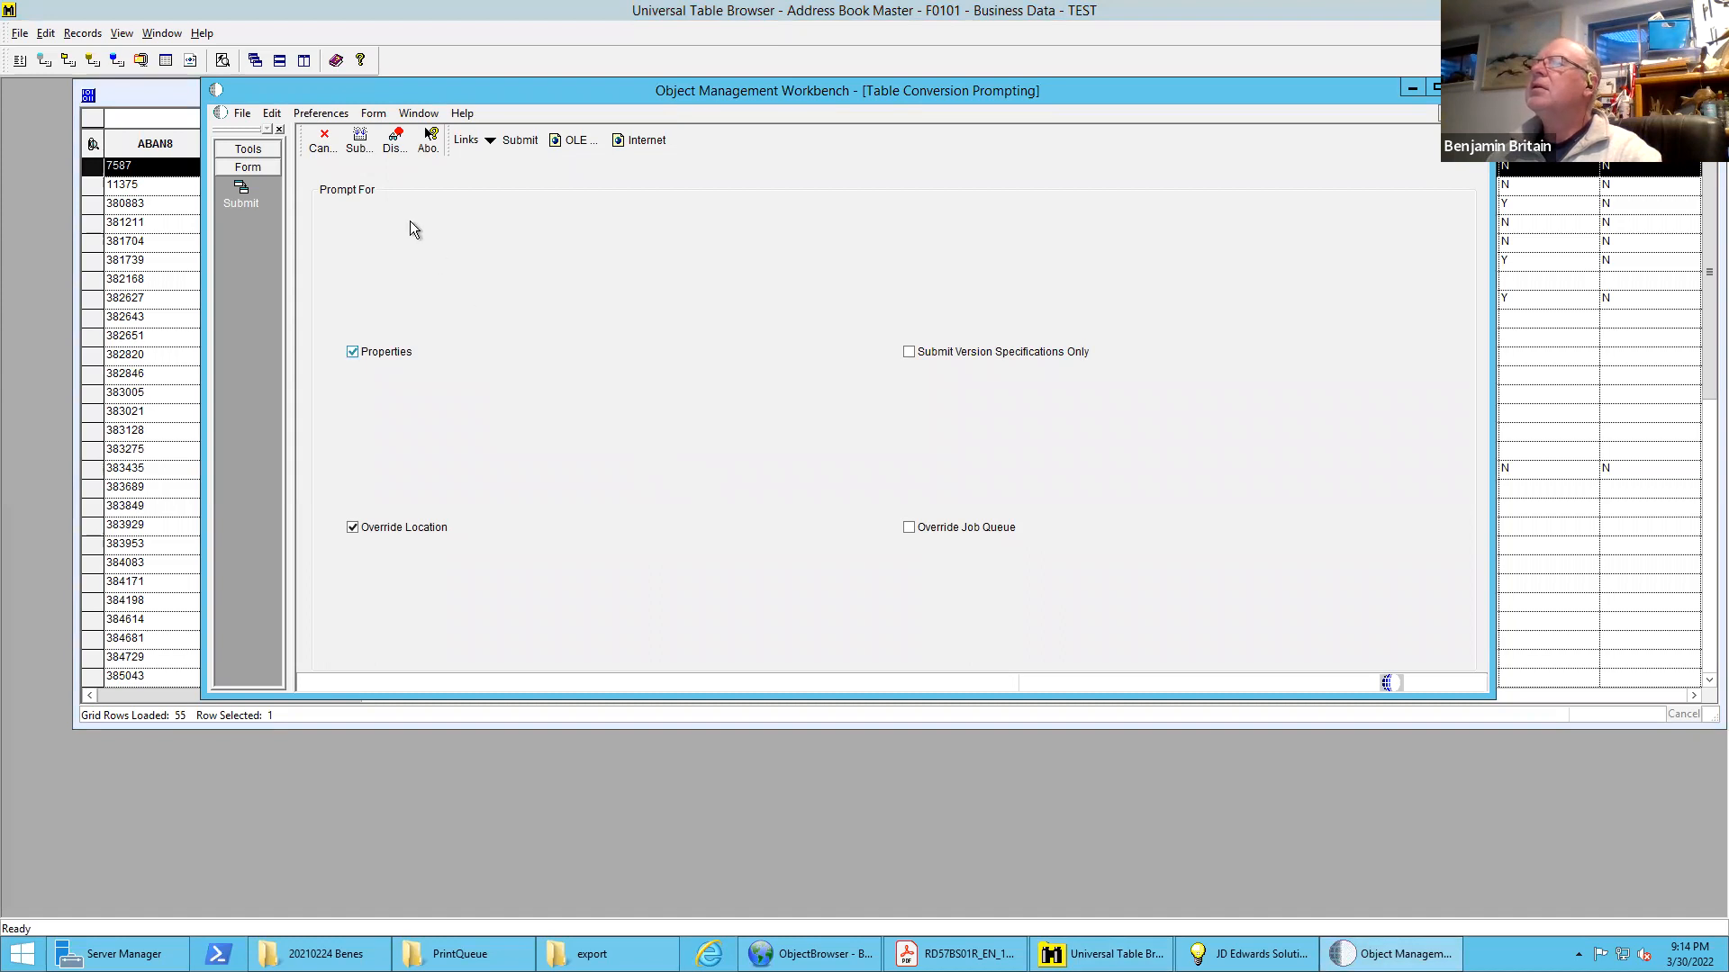
left_click(361, 141)
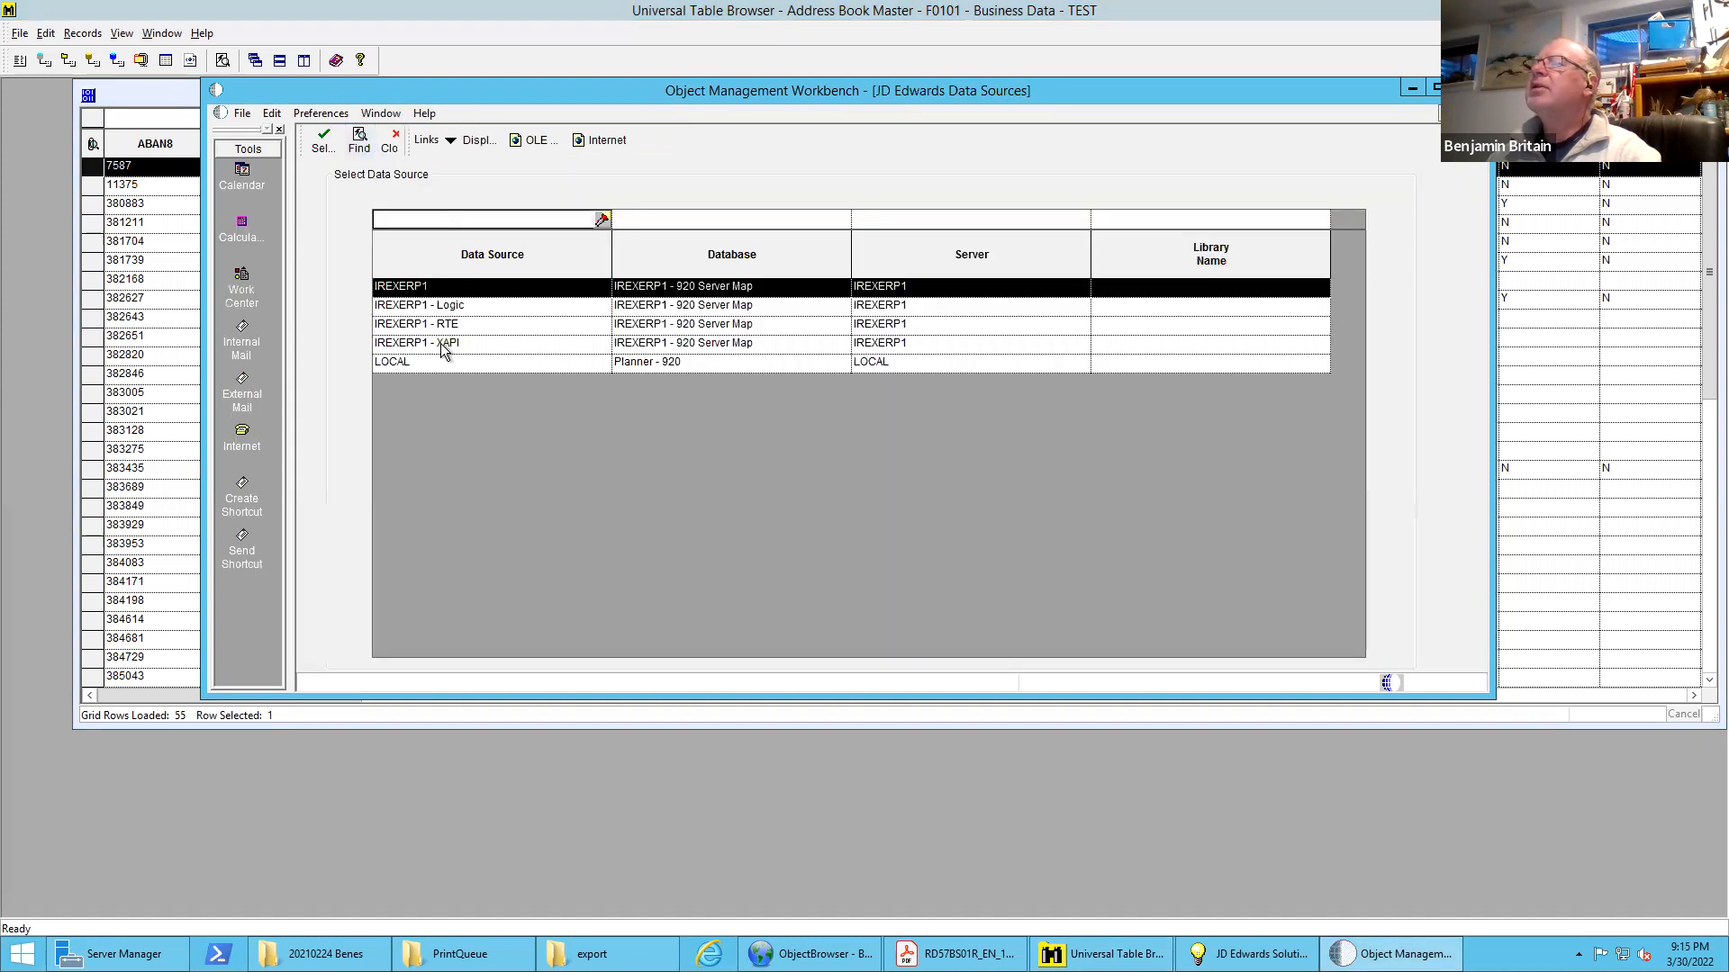
double_click(434, 360)
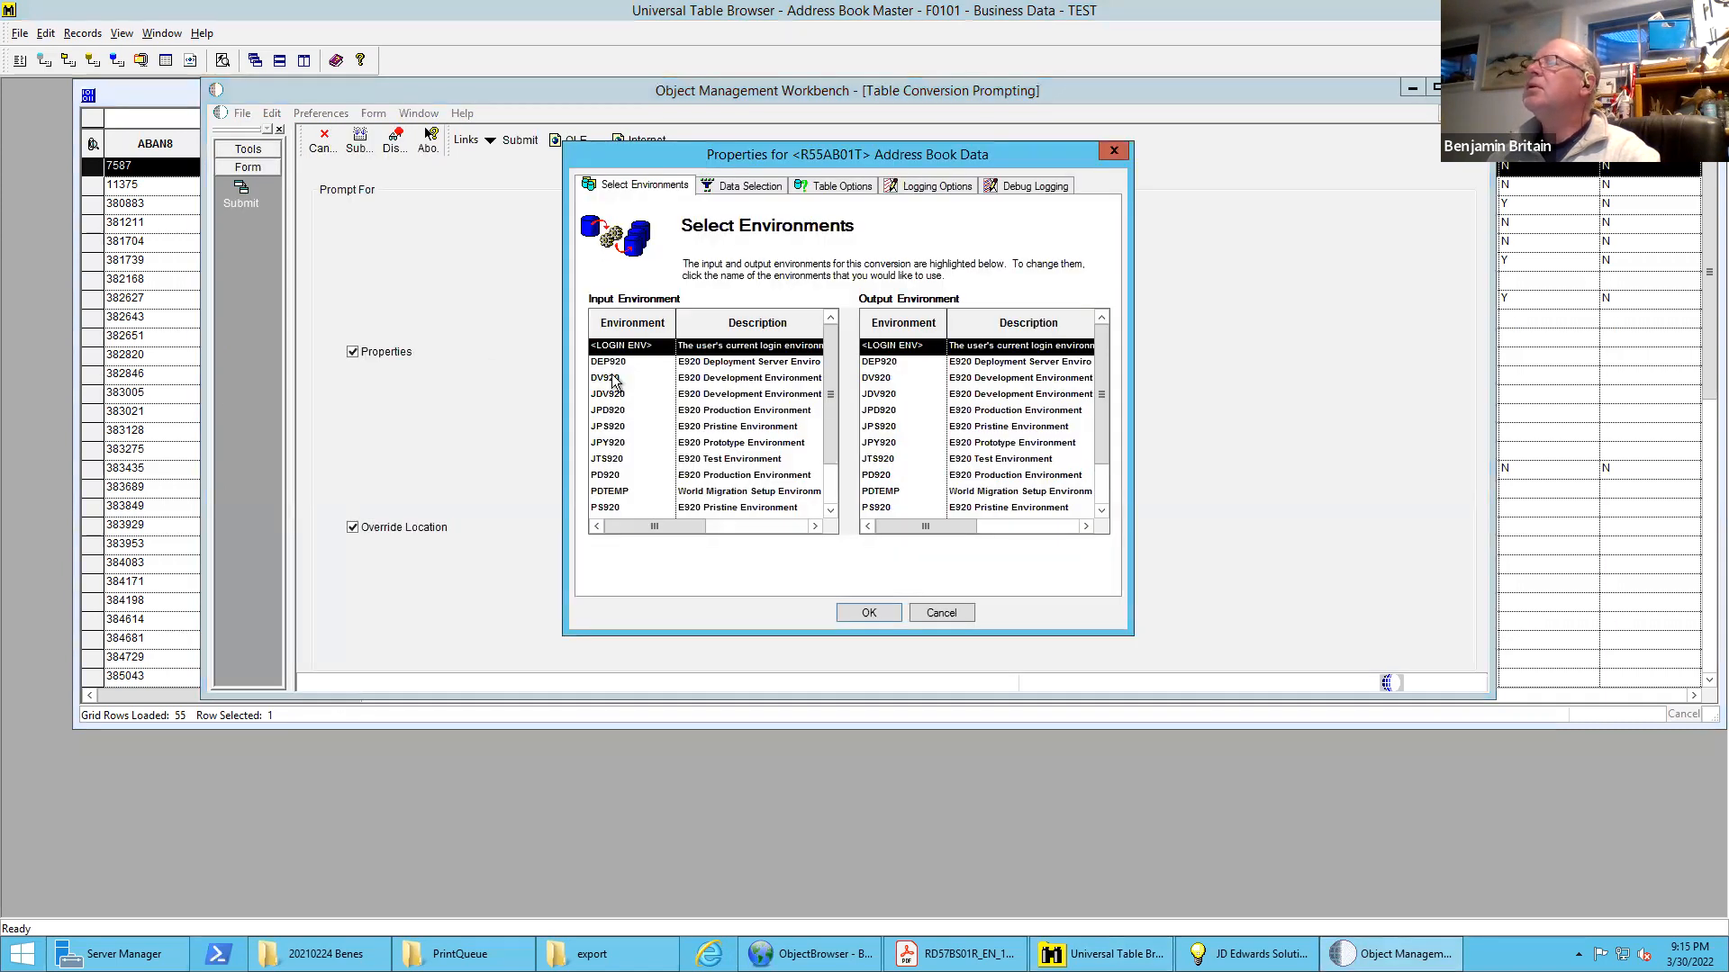
left_click(748, 187)
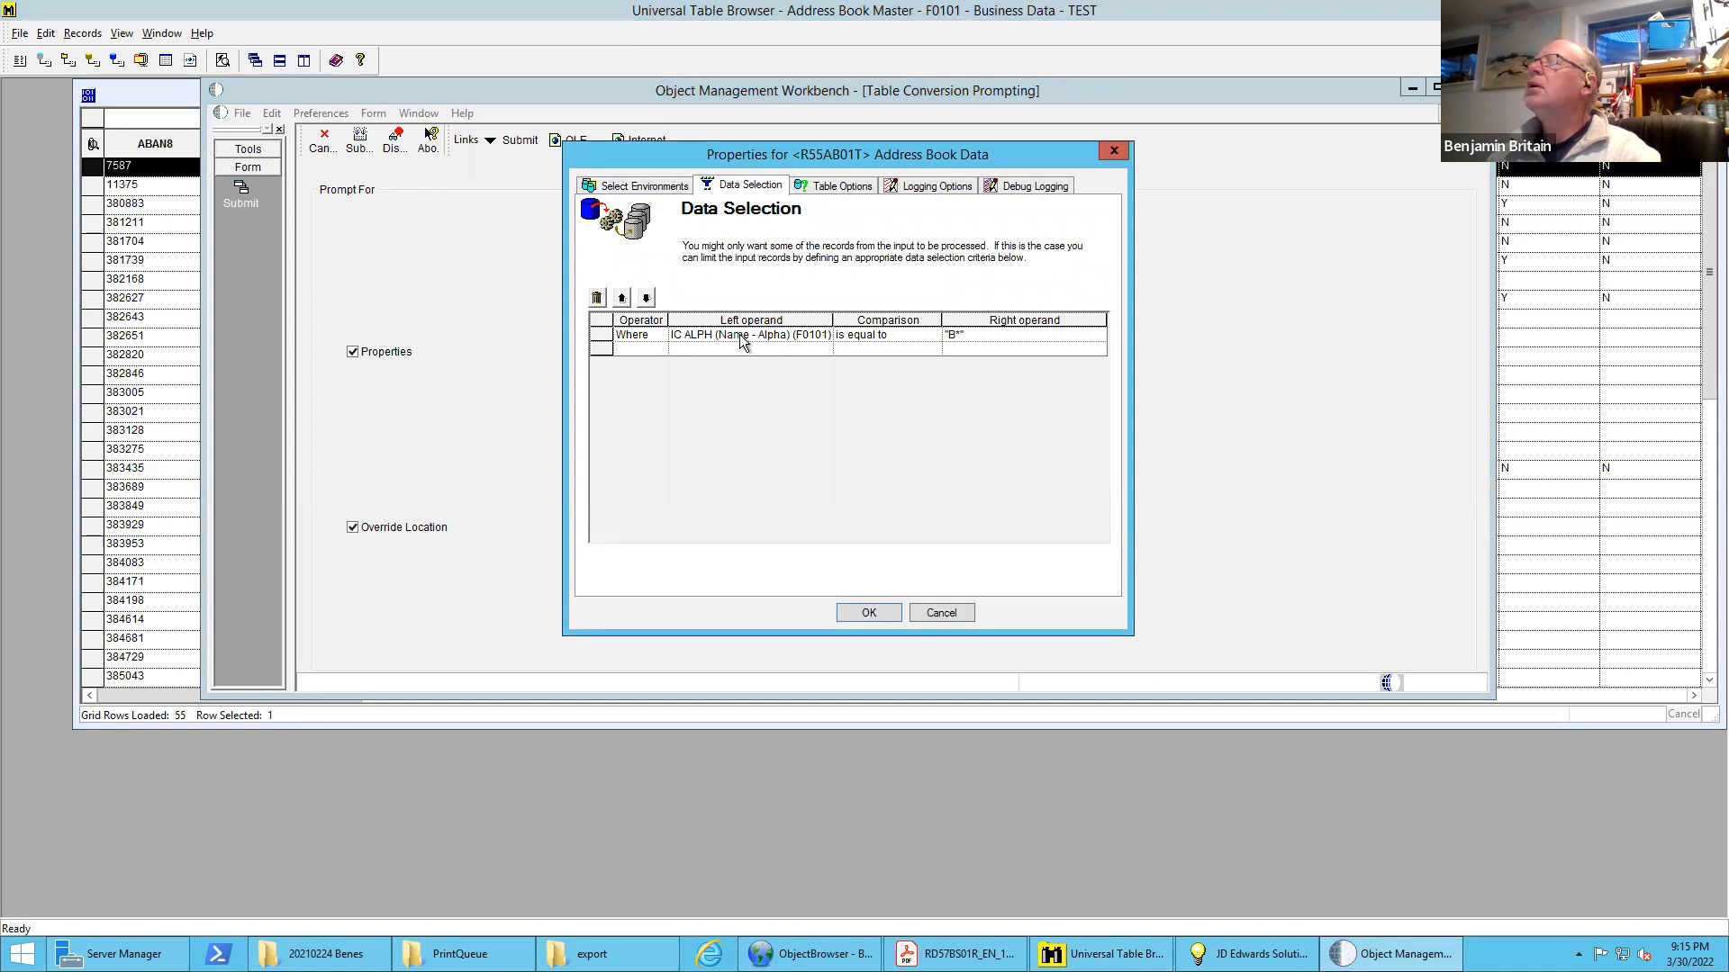
left_click(977, 337)
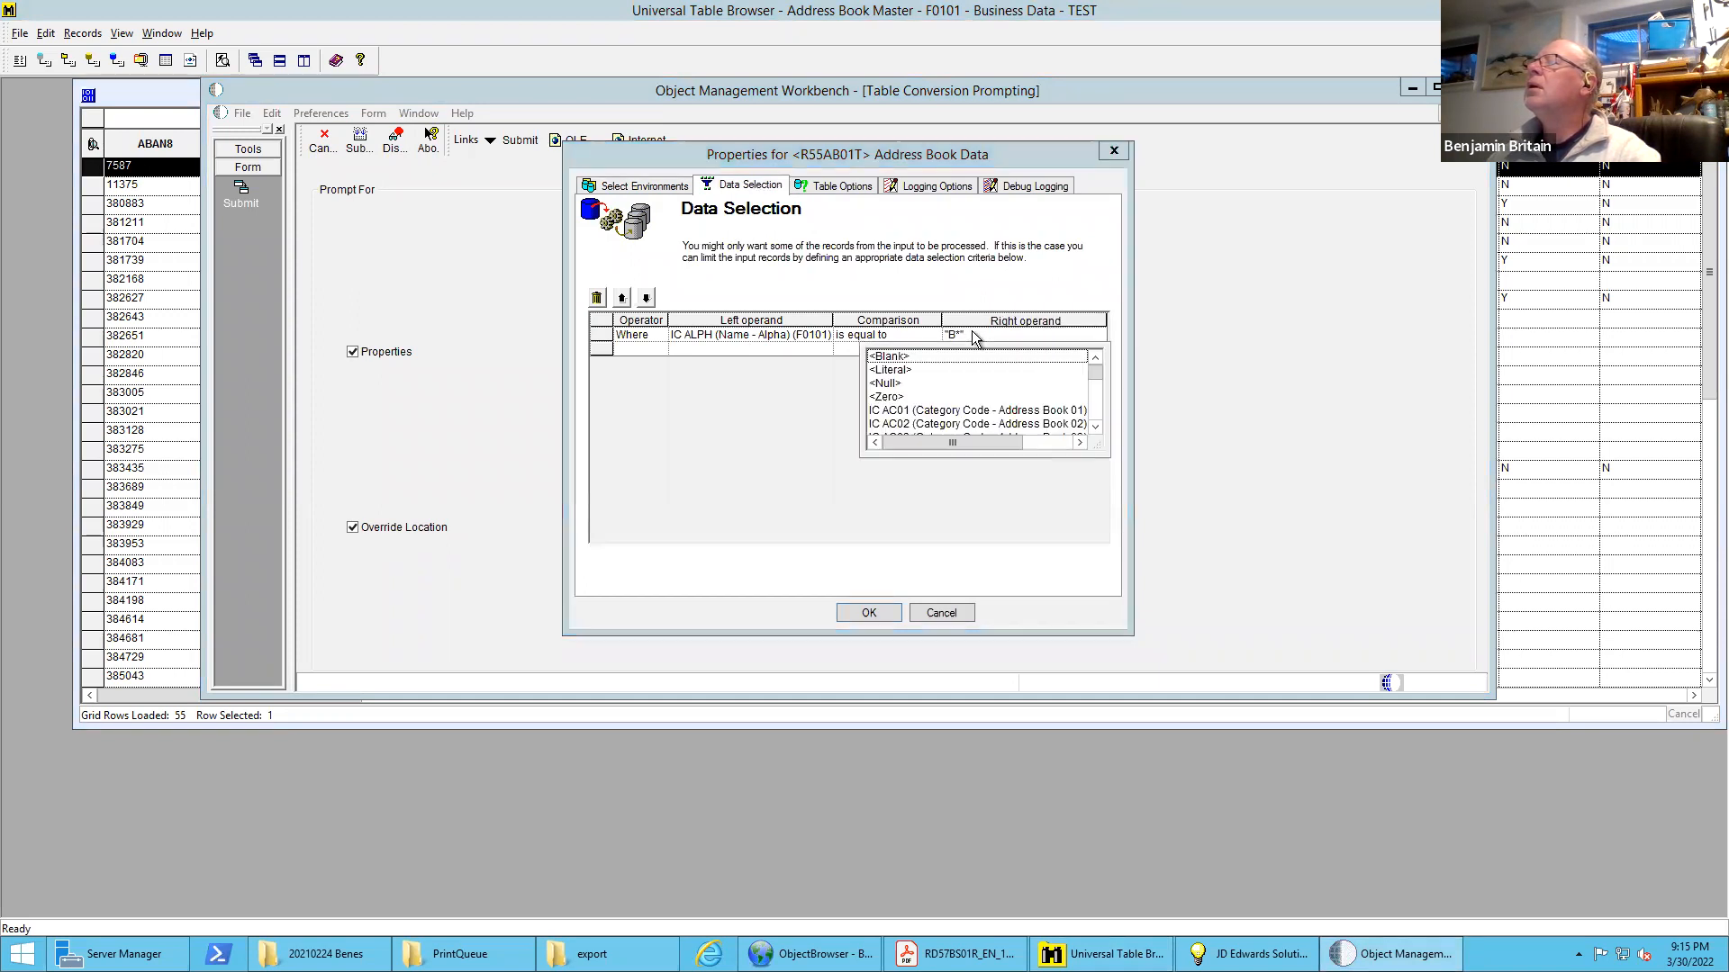
left_click(900, 369)
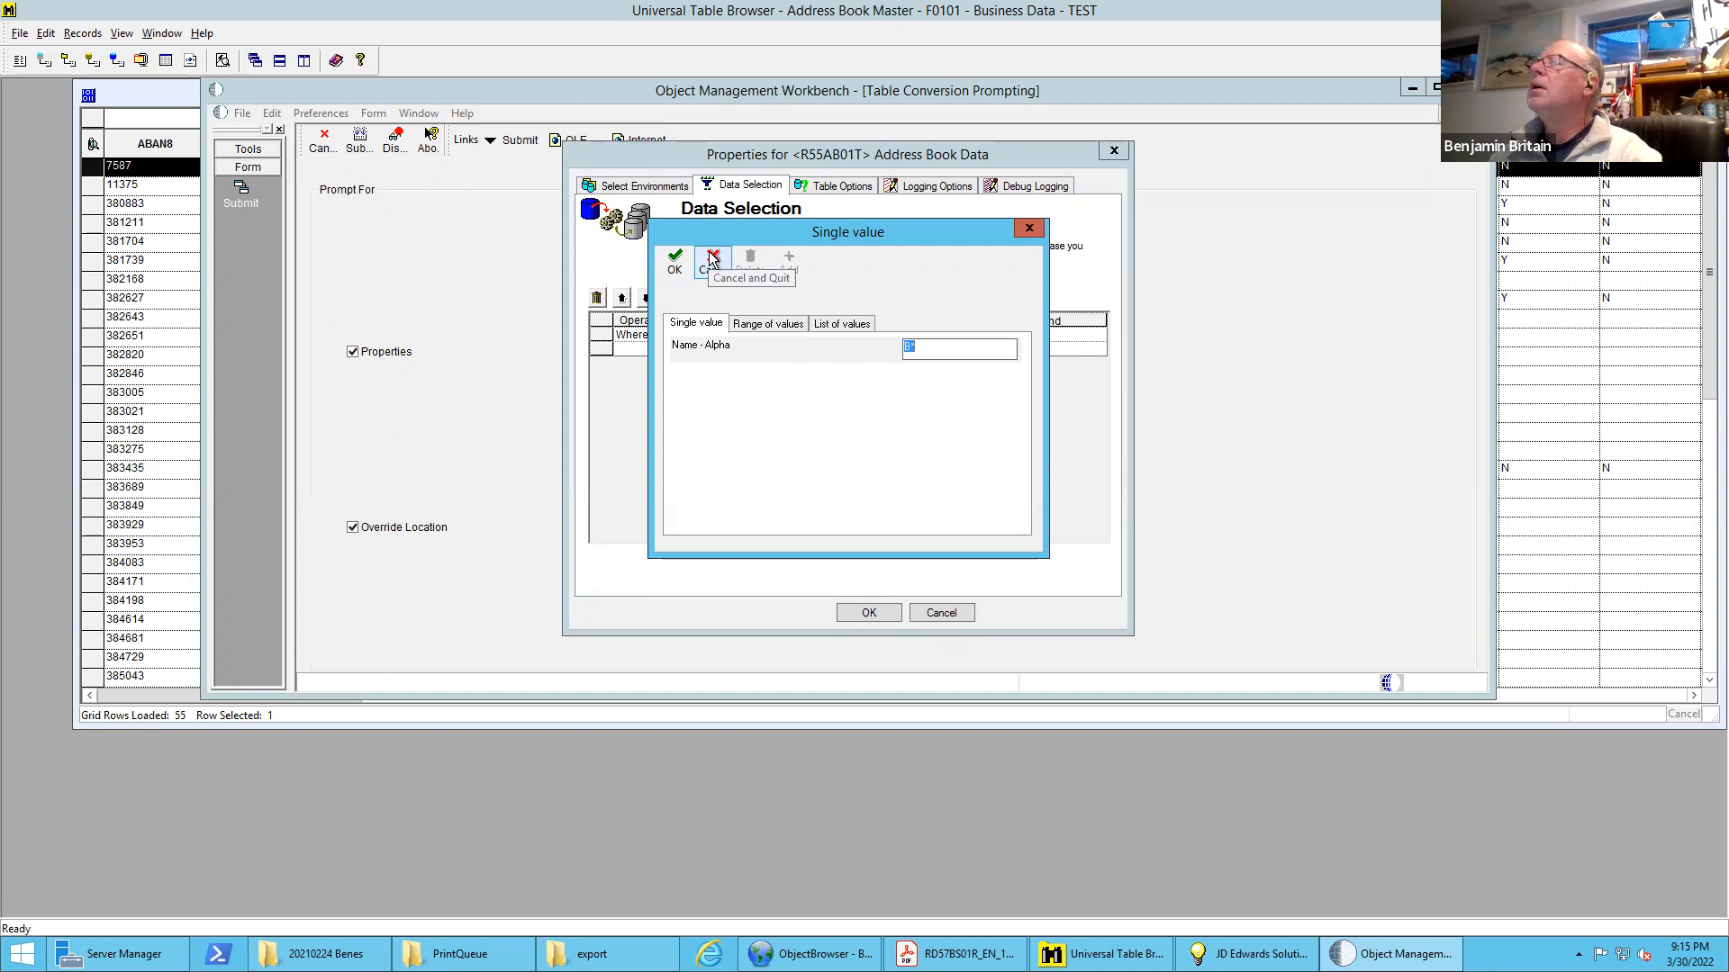
left_click(712, 258)
Change the Name - Alpha condition to is greater than the literal value B
left_click(886, 335)
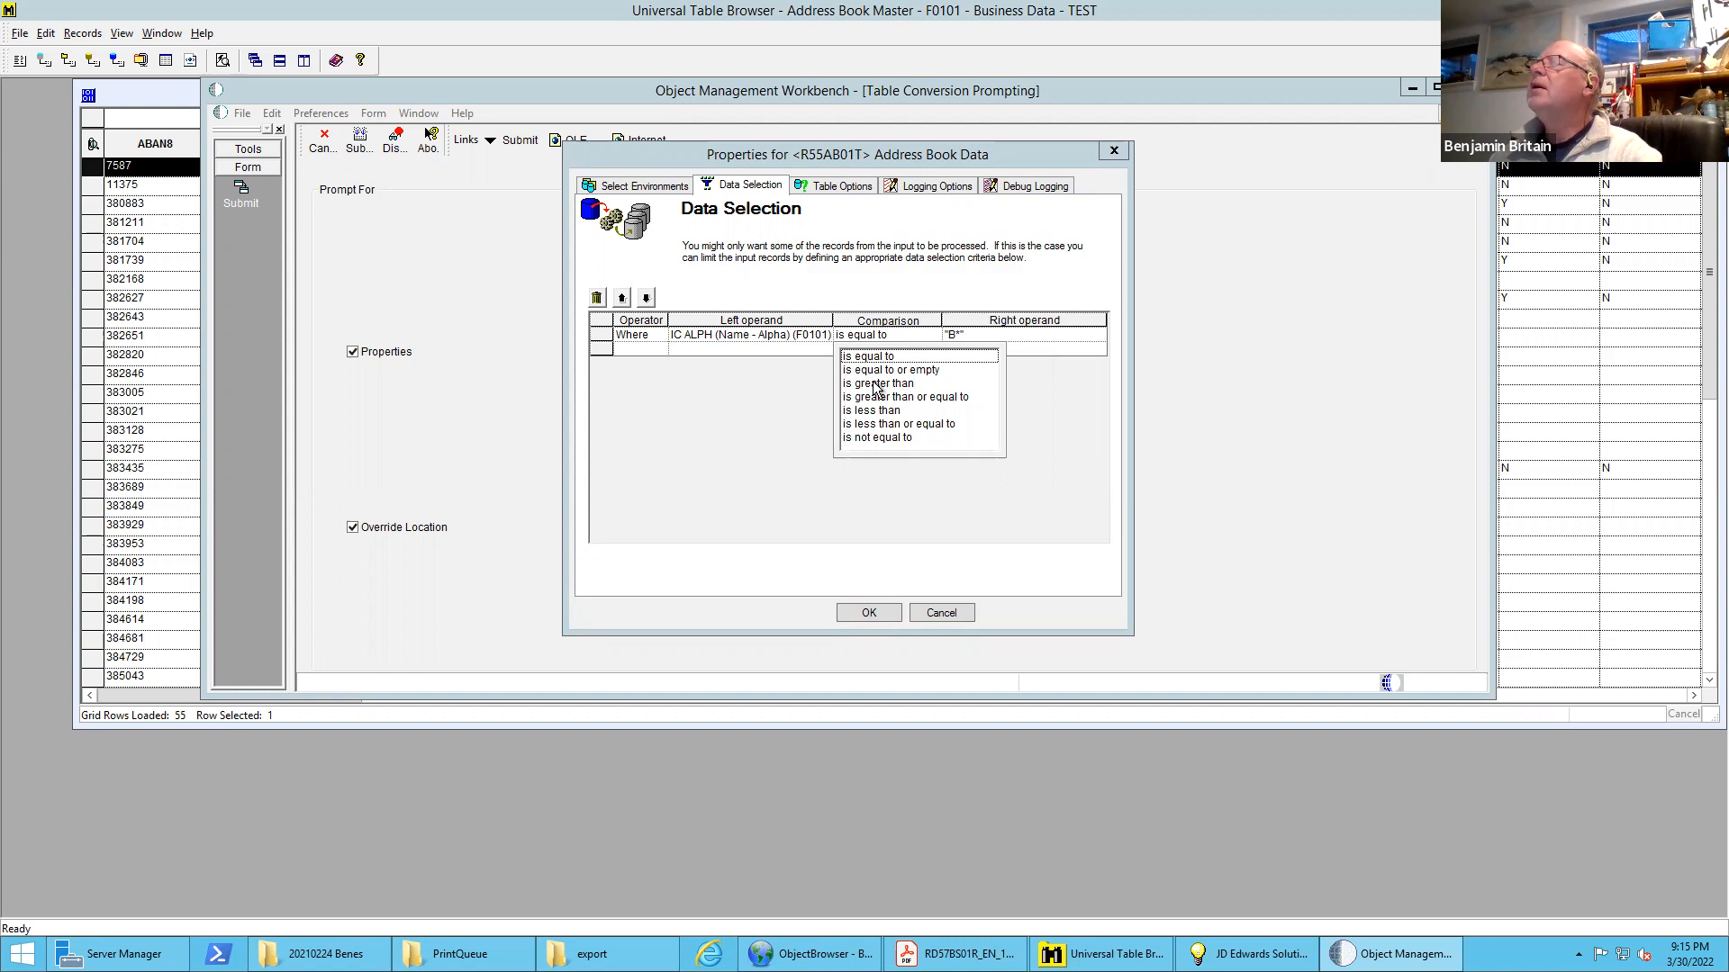
left_click(877, 385)
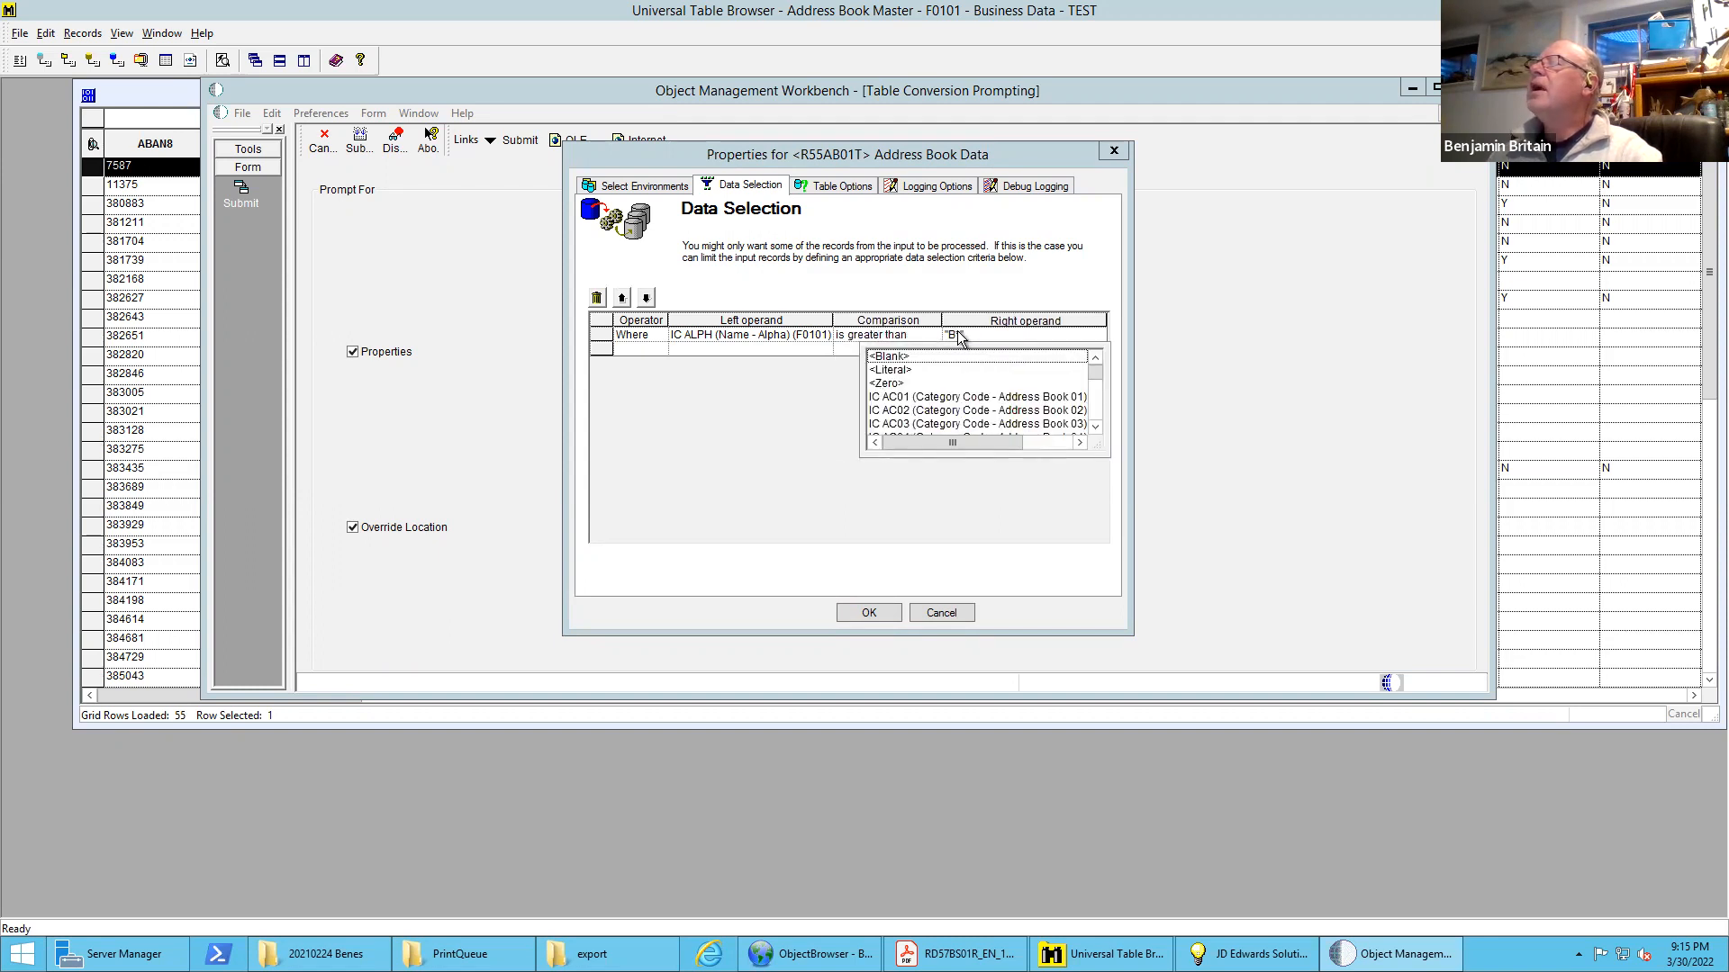
left_click(894, 370)
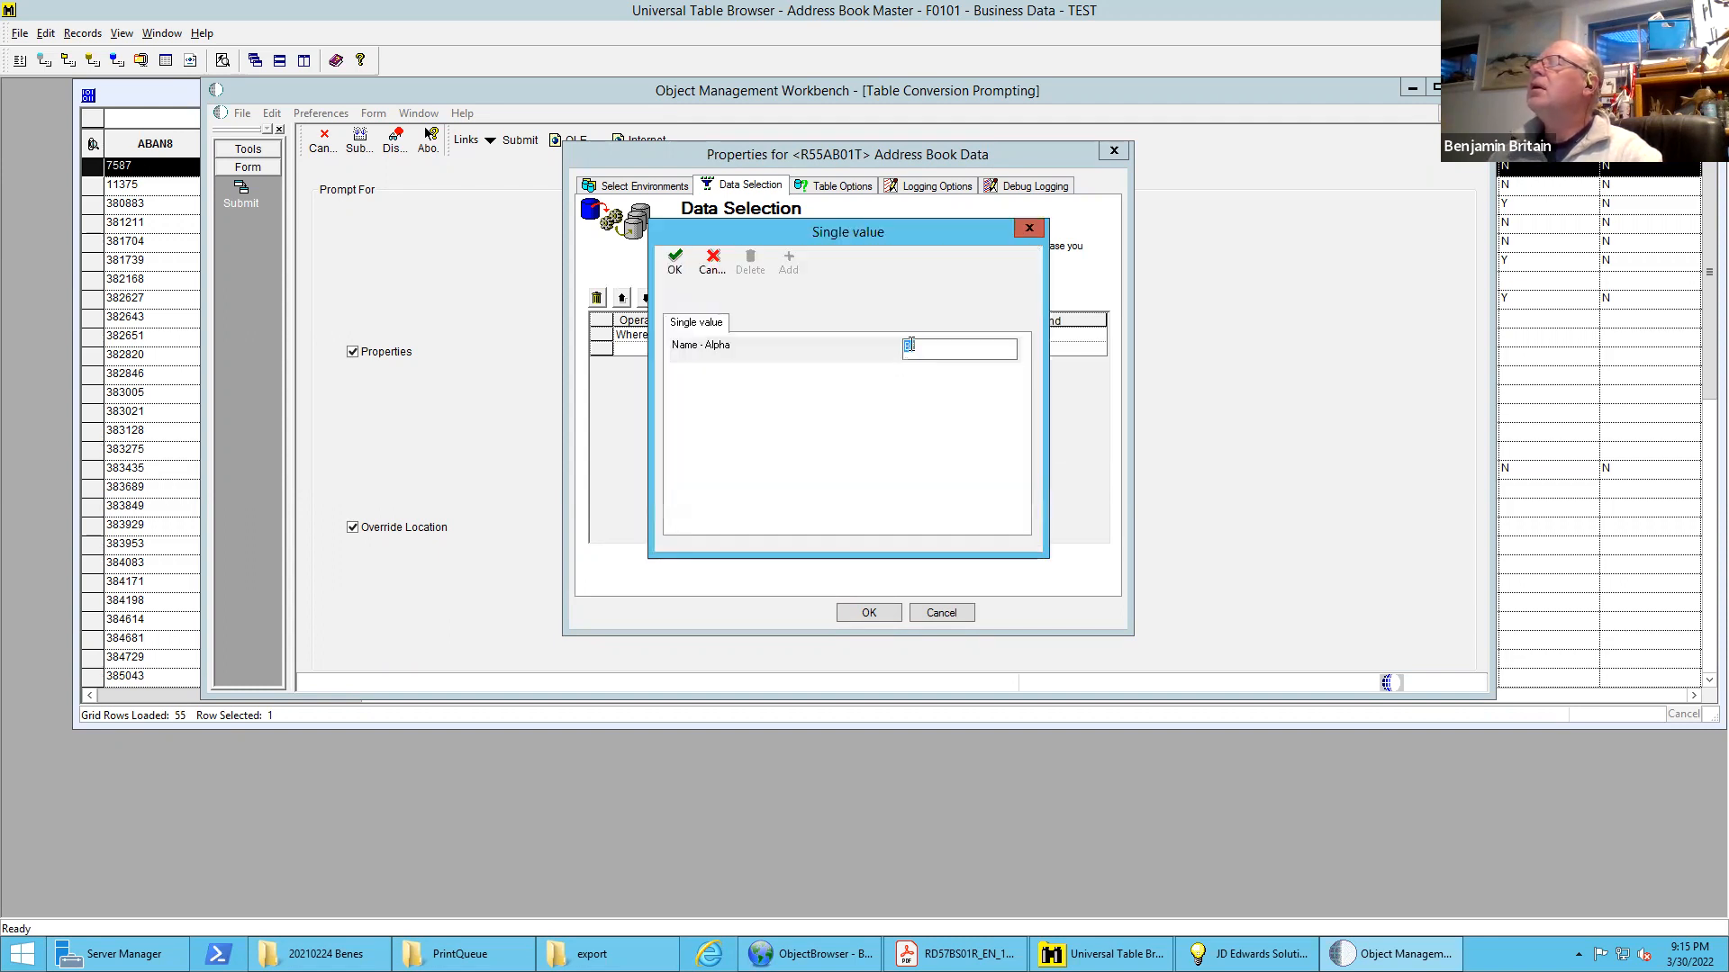
key("BackSpace")
left_click(677, 263)
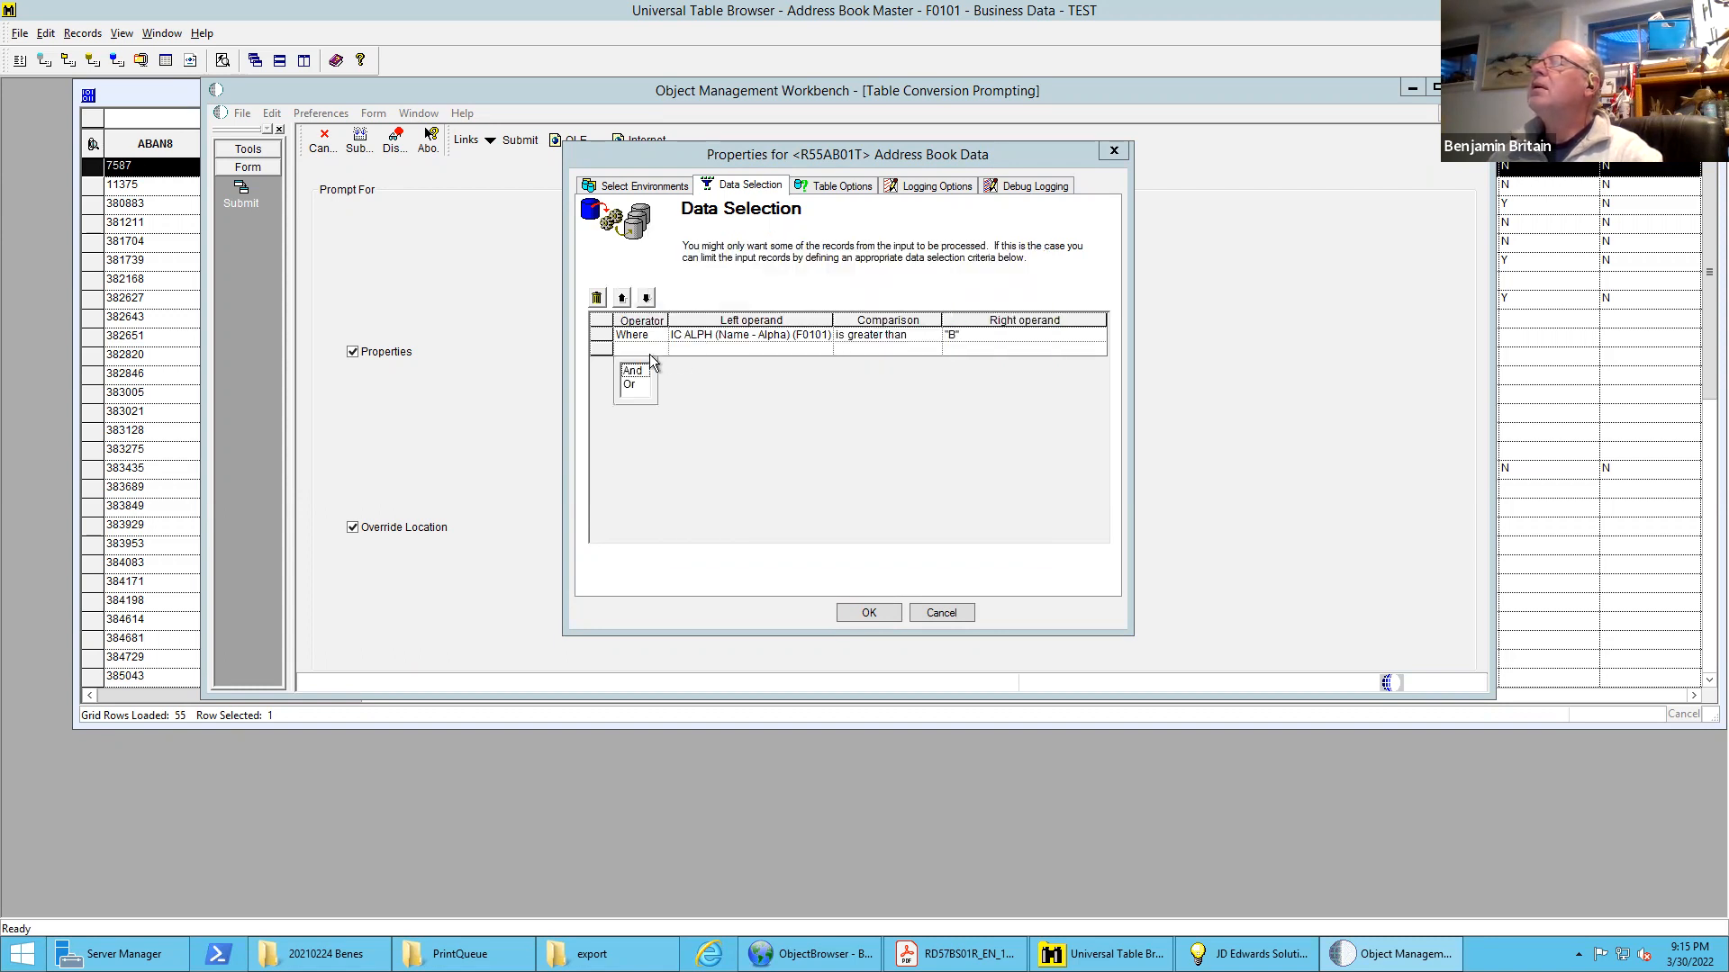
Add an And condition that ALPH (Name - Alpha) is less than the literal C, and accept the properties to launch the job
left_click(627, 373)
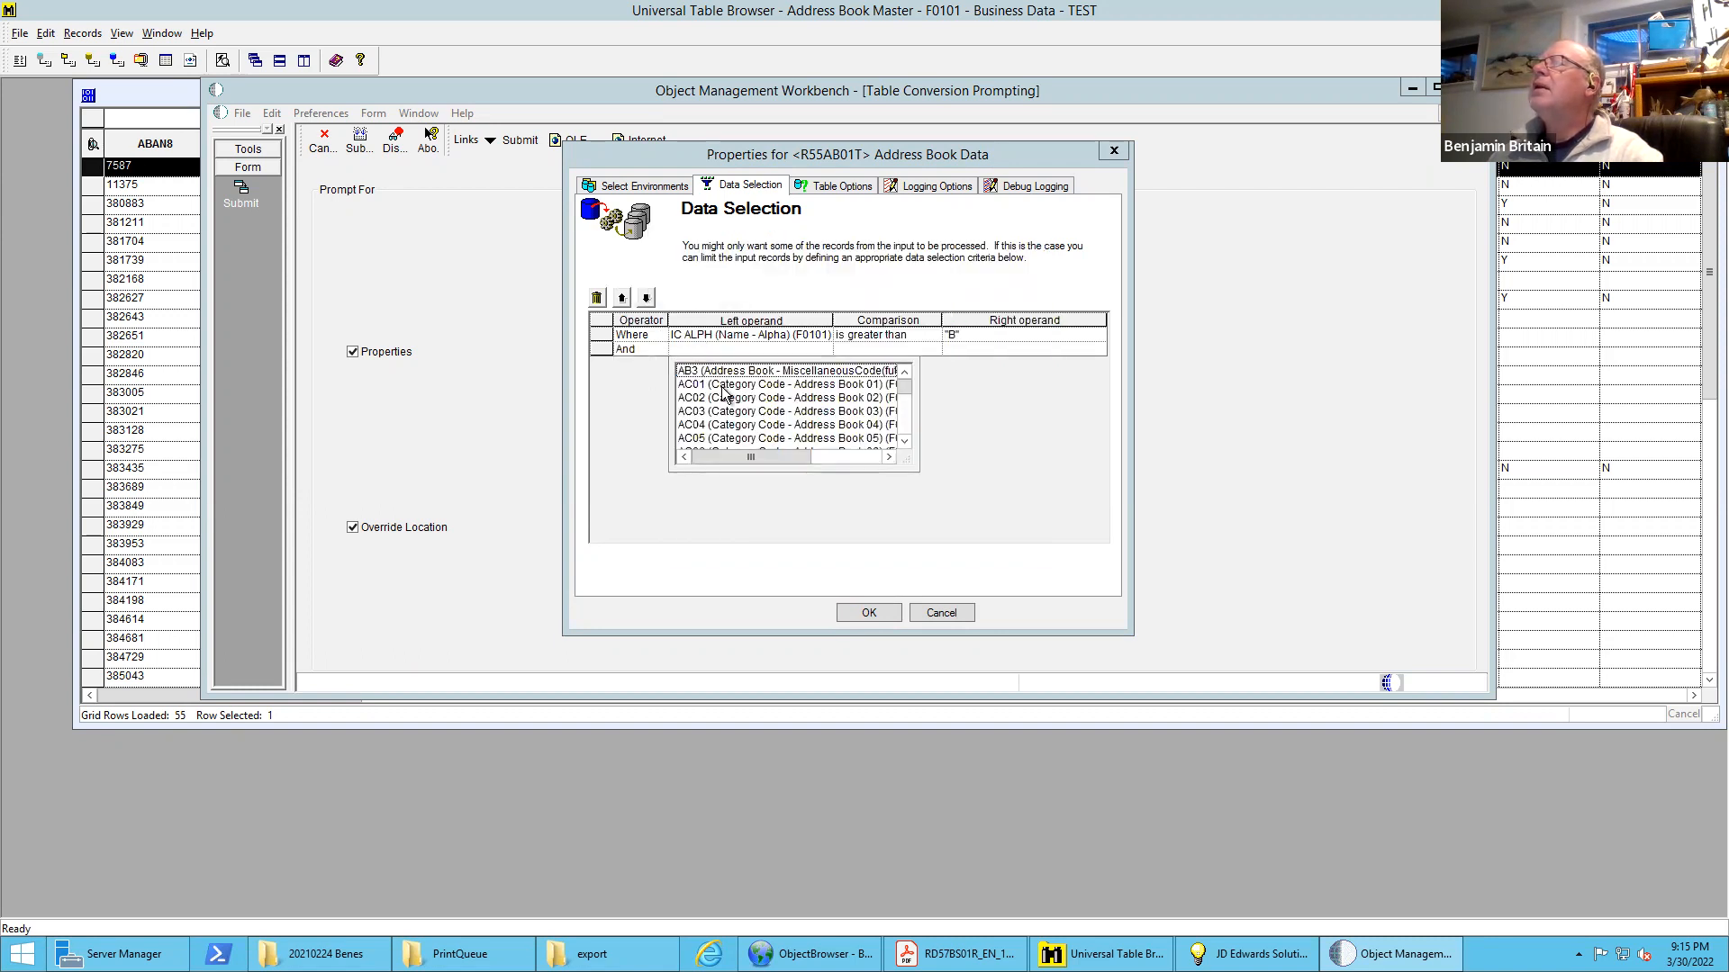
left_click_drag(911, 461, 1092, 683)
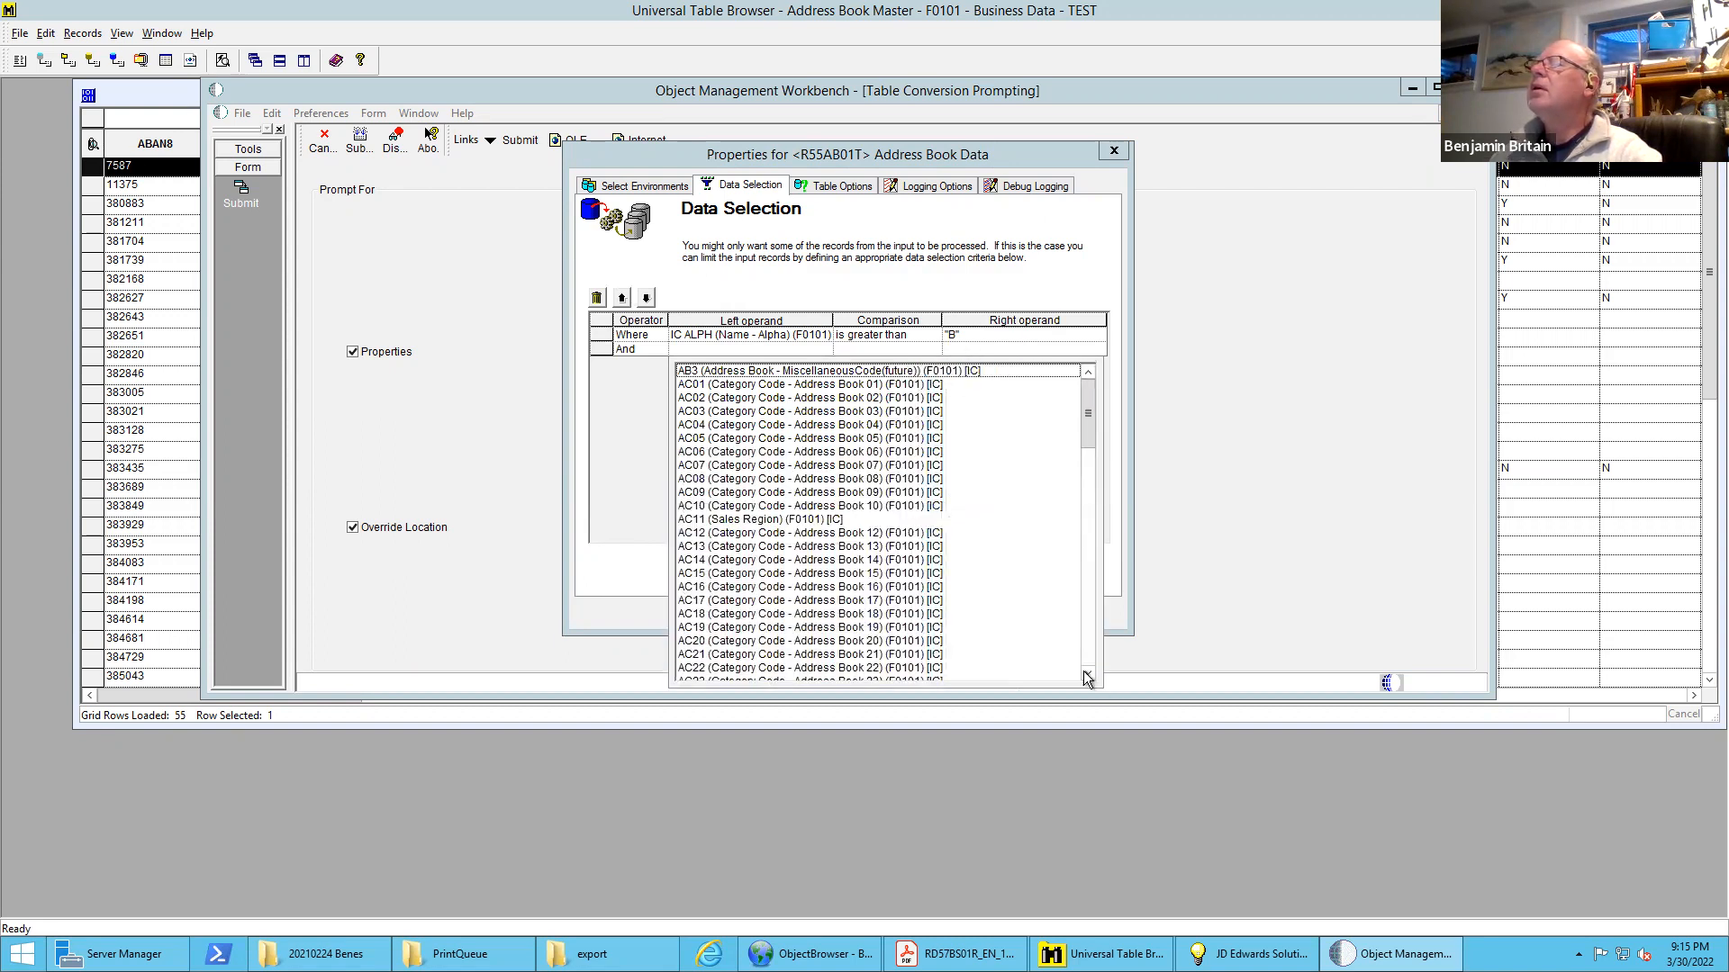
left_click(1089, 520)
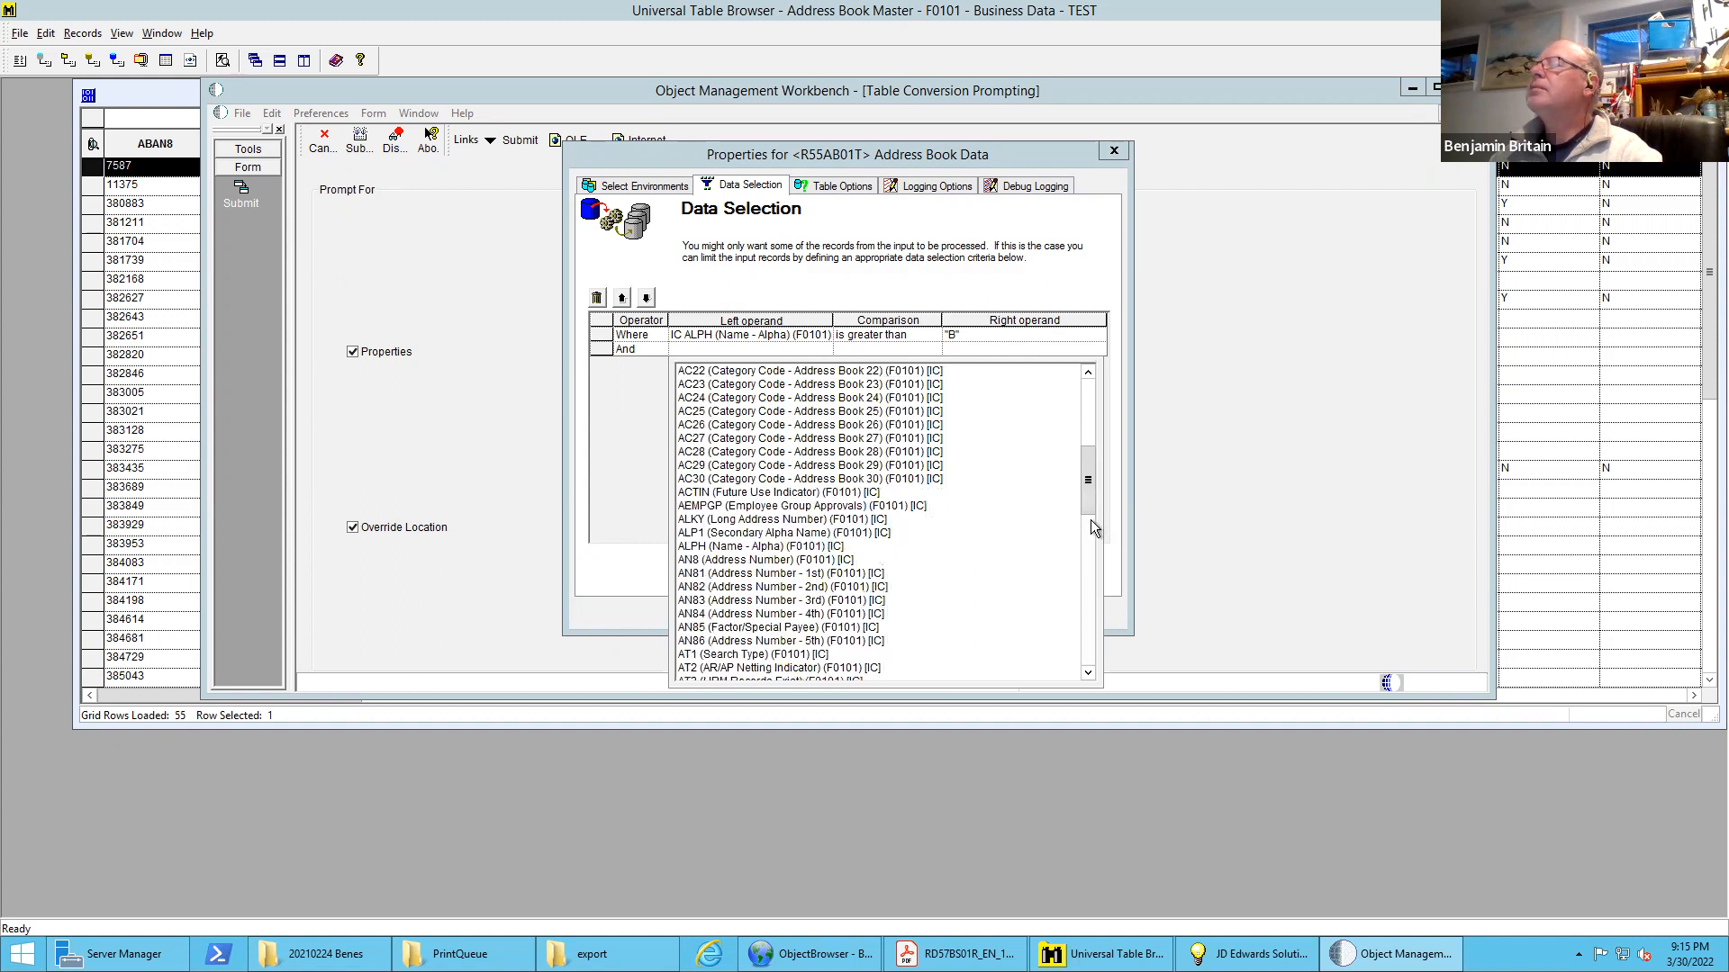
left_click(716, 546)
left_click(716, 547)
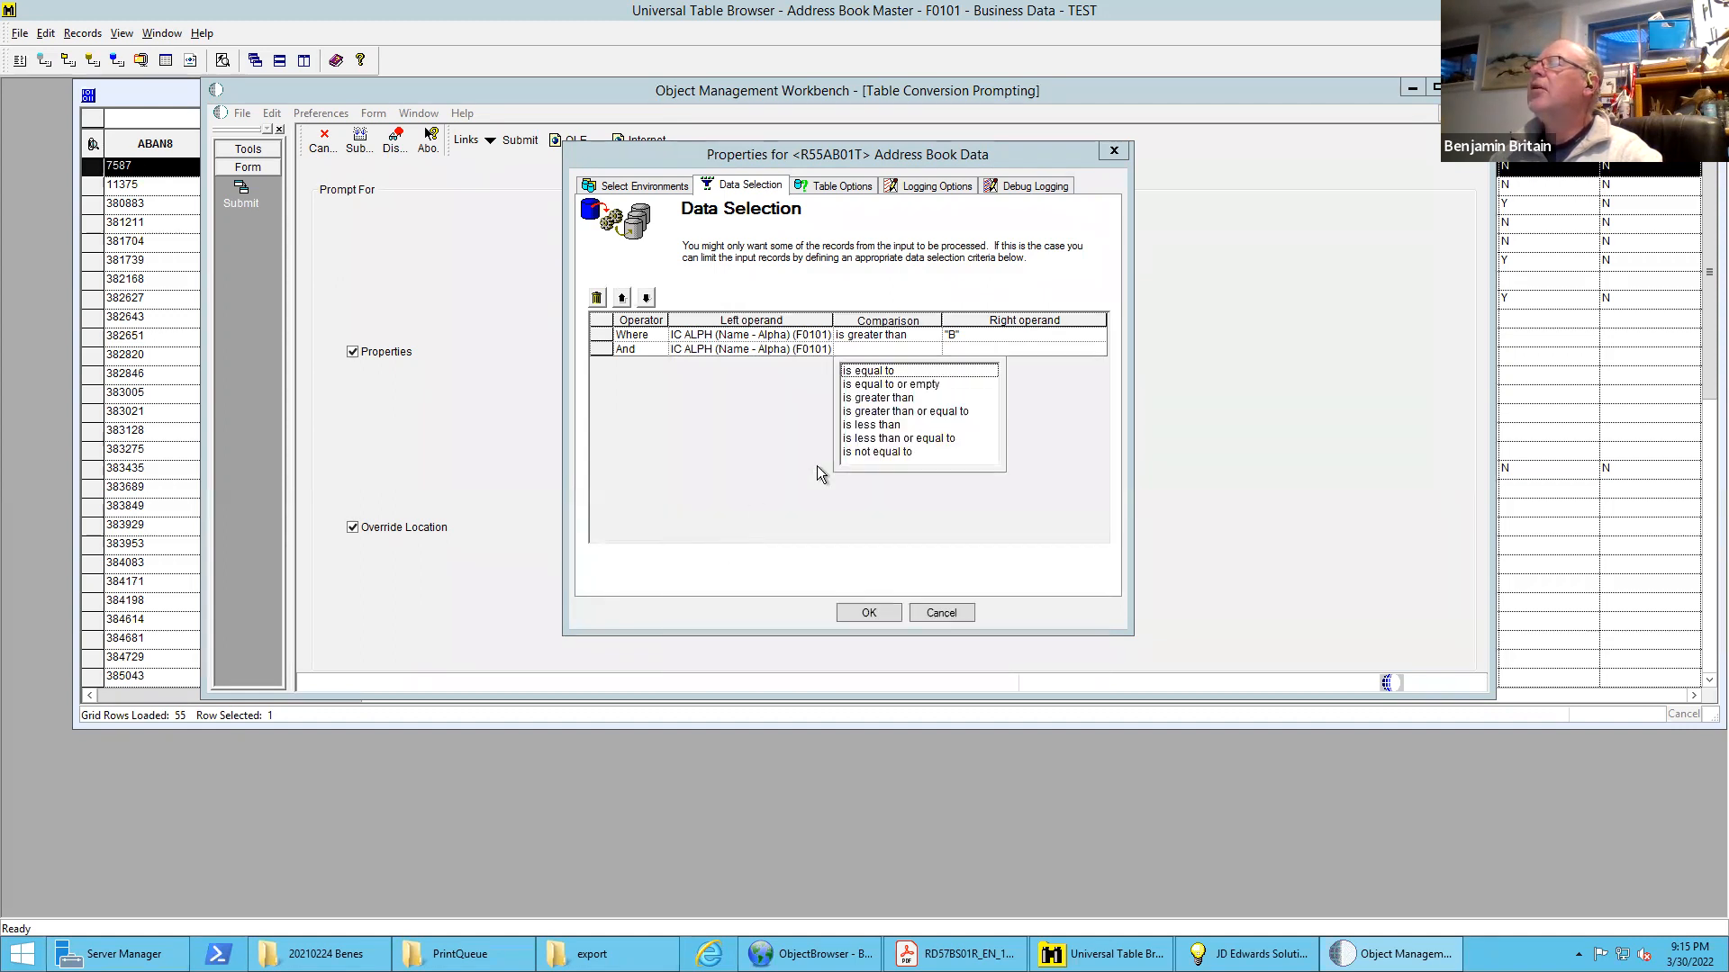
left_click(881, 427)
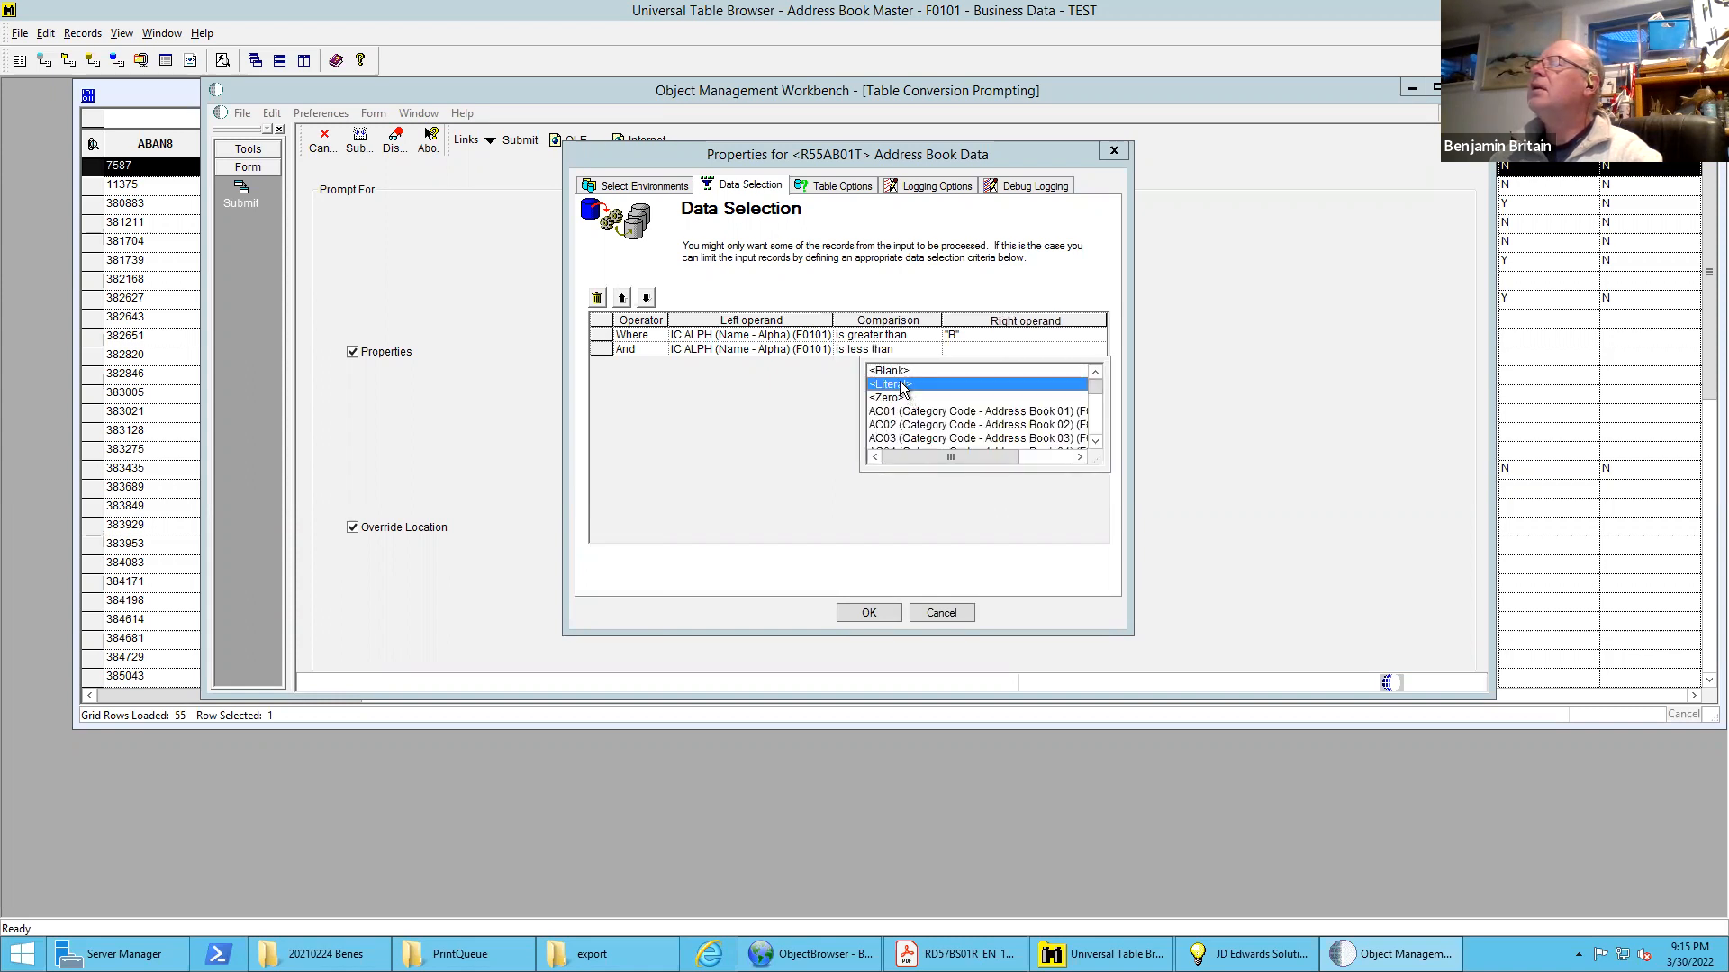
left_click(903, 385)
type("C")
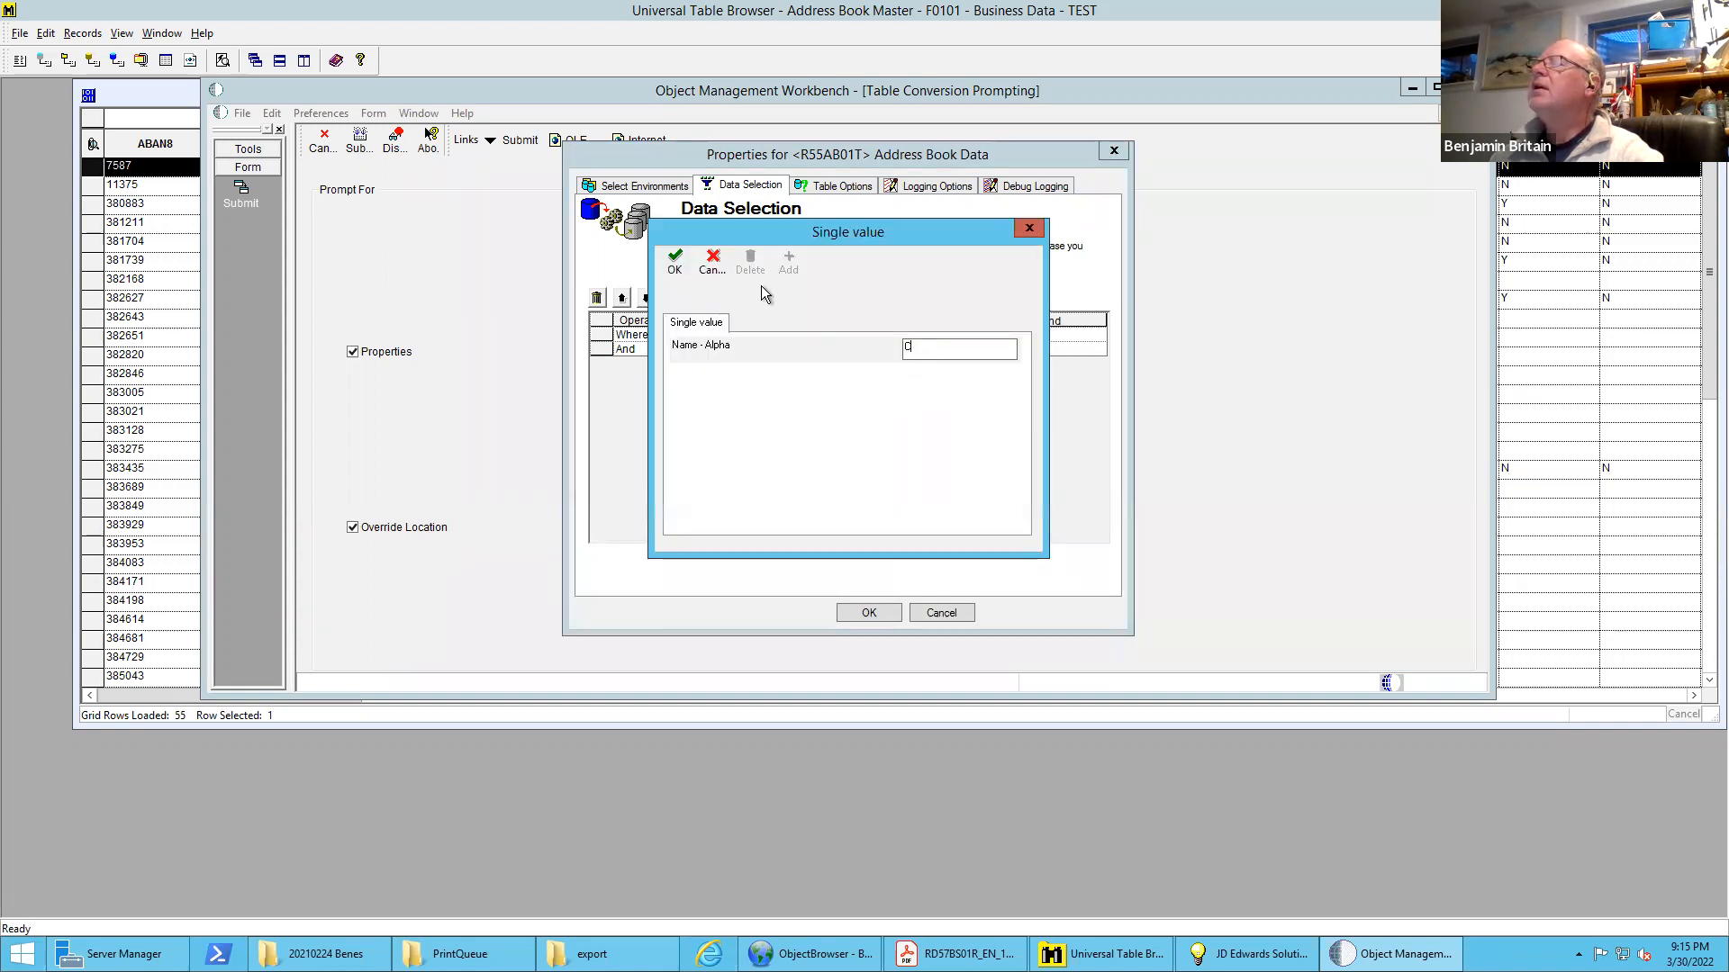
left_click(675, 261)
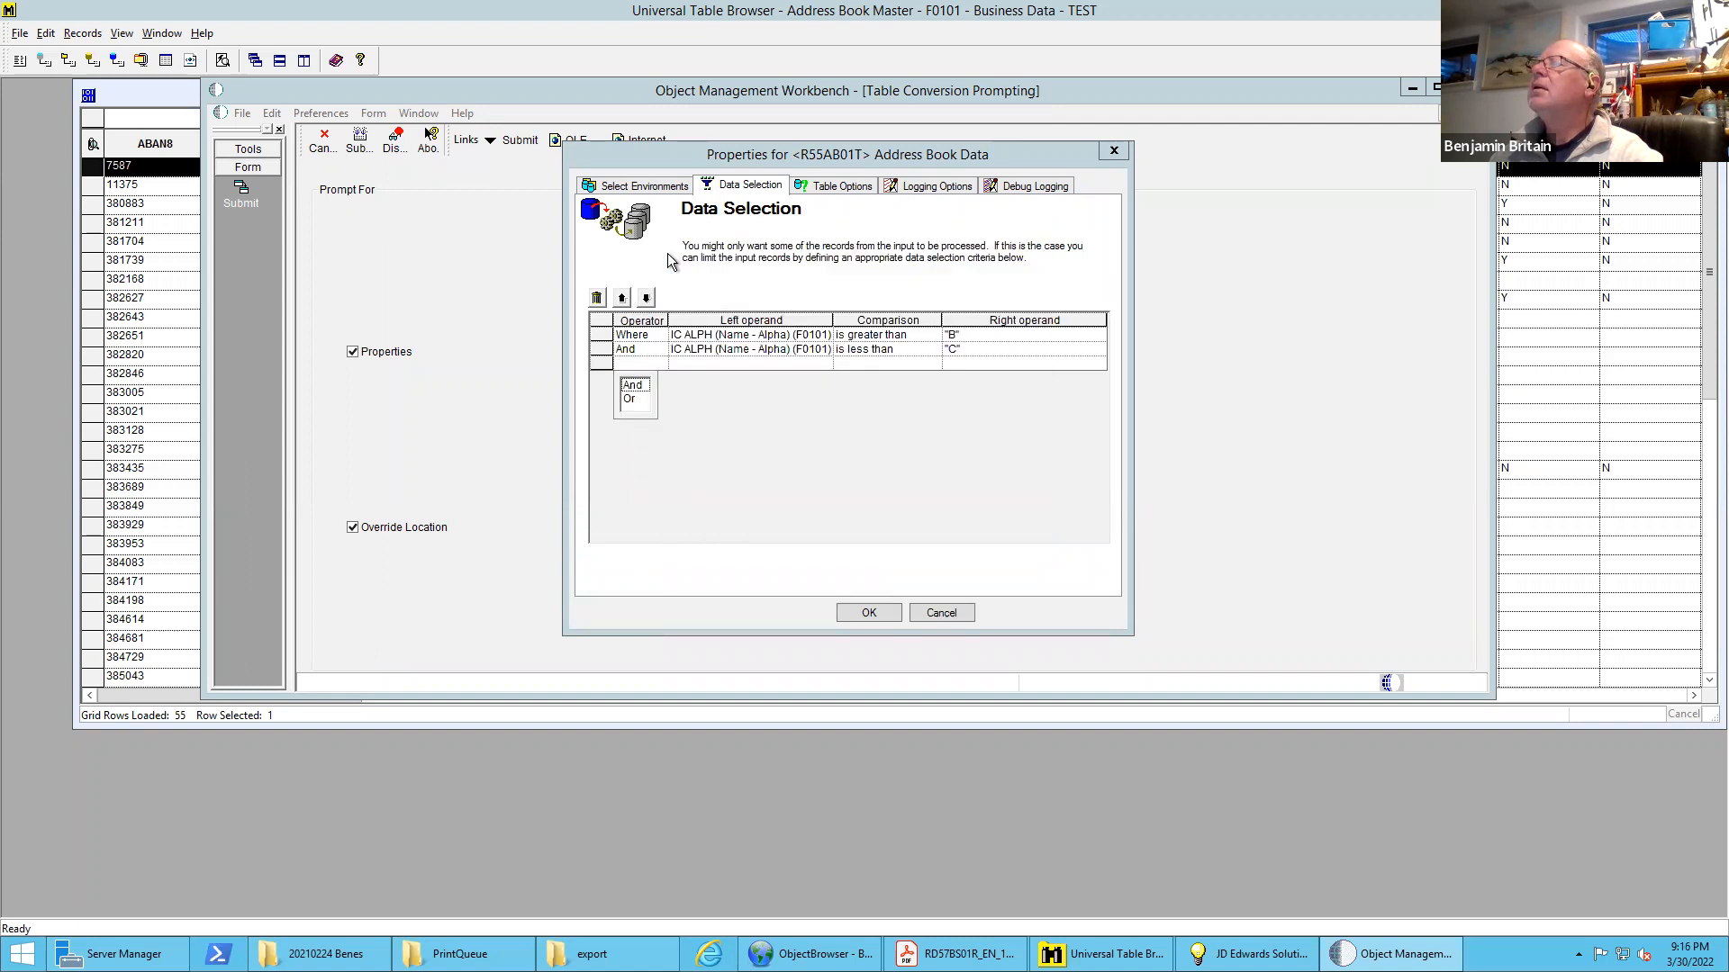
left_click(870, 612)
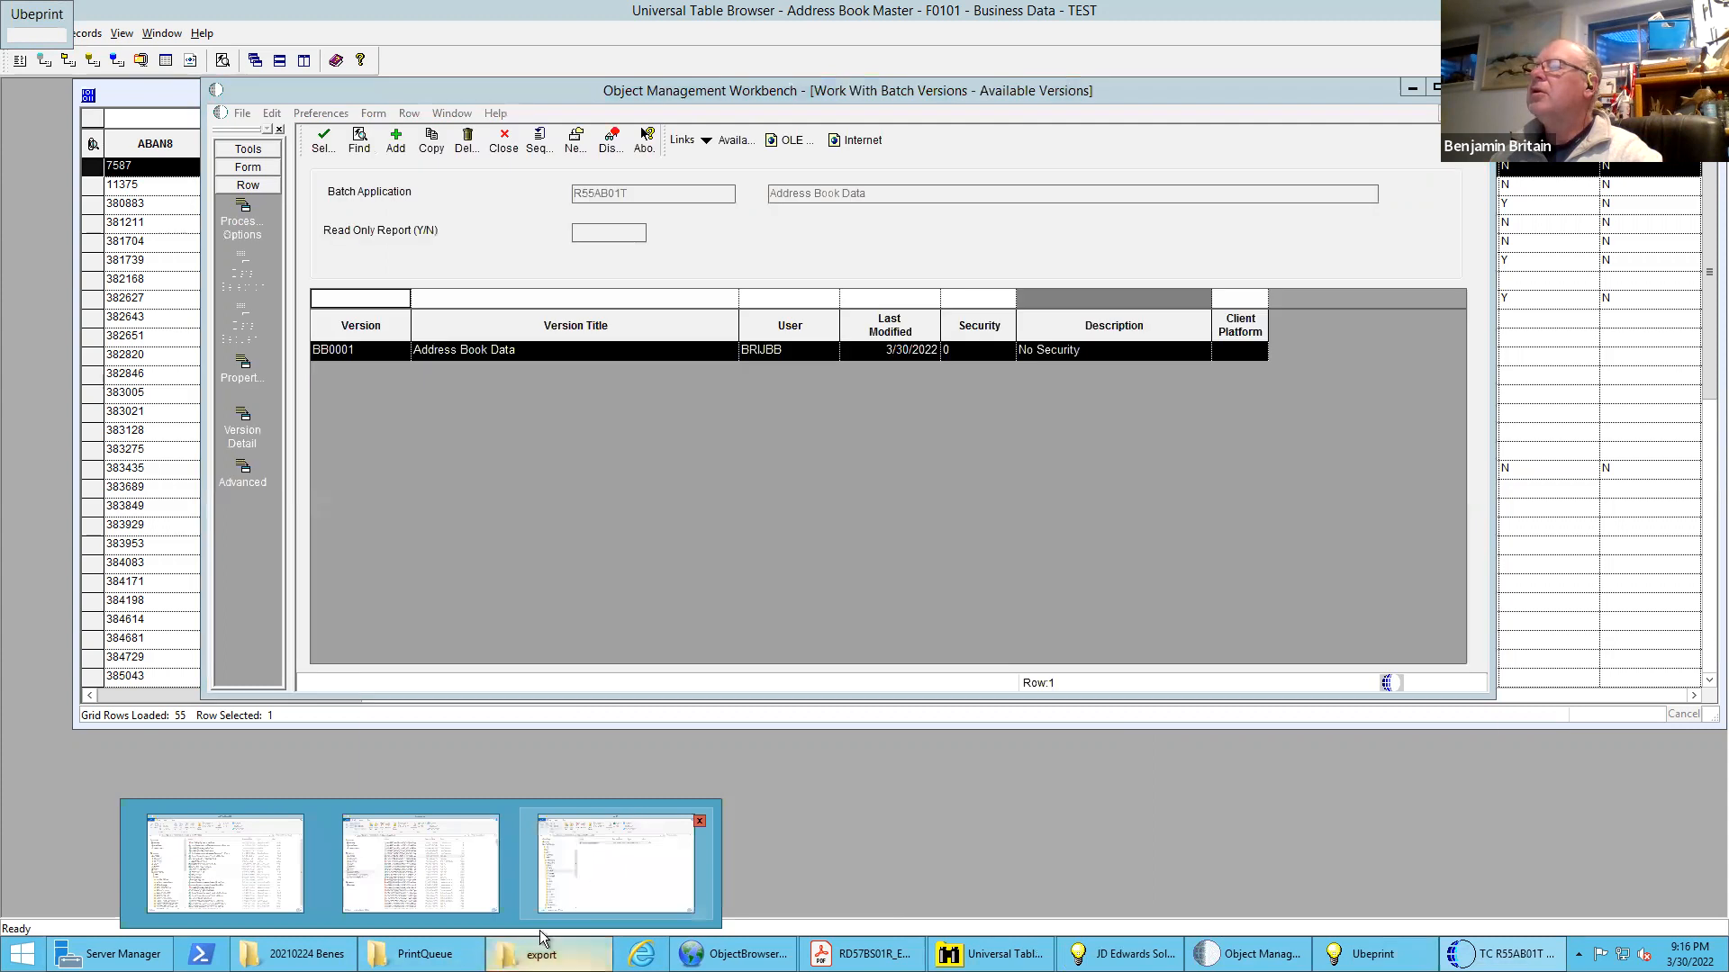
Open the new Address Book Output.csv from the export folder, dismiss the activation notice, examine the exported rows and close the file
left_click(545, 946)
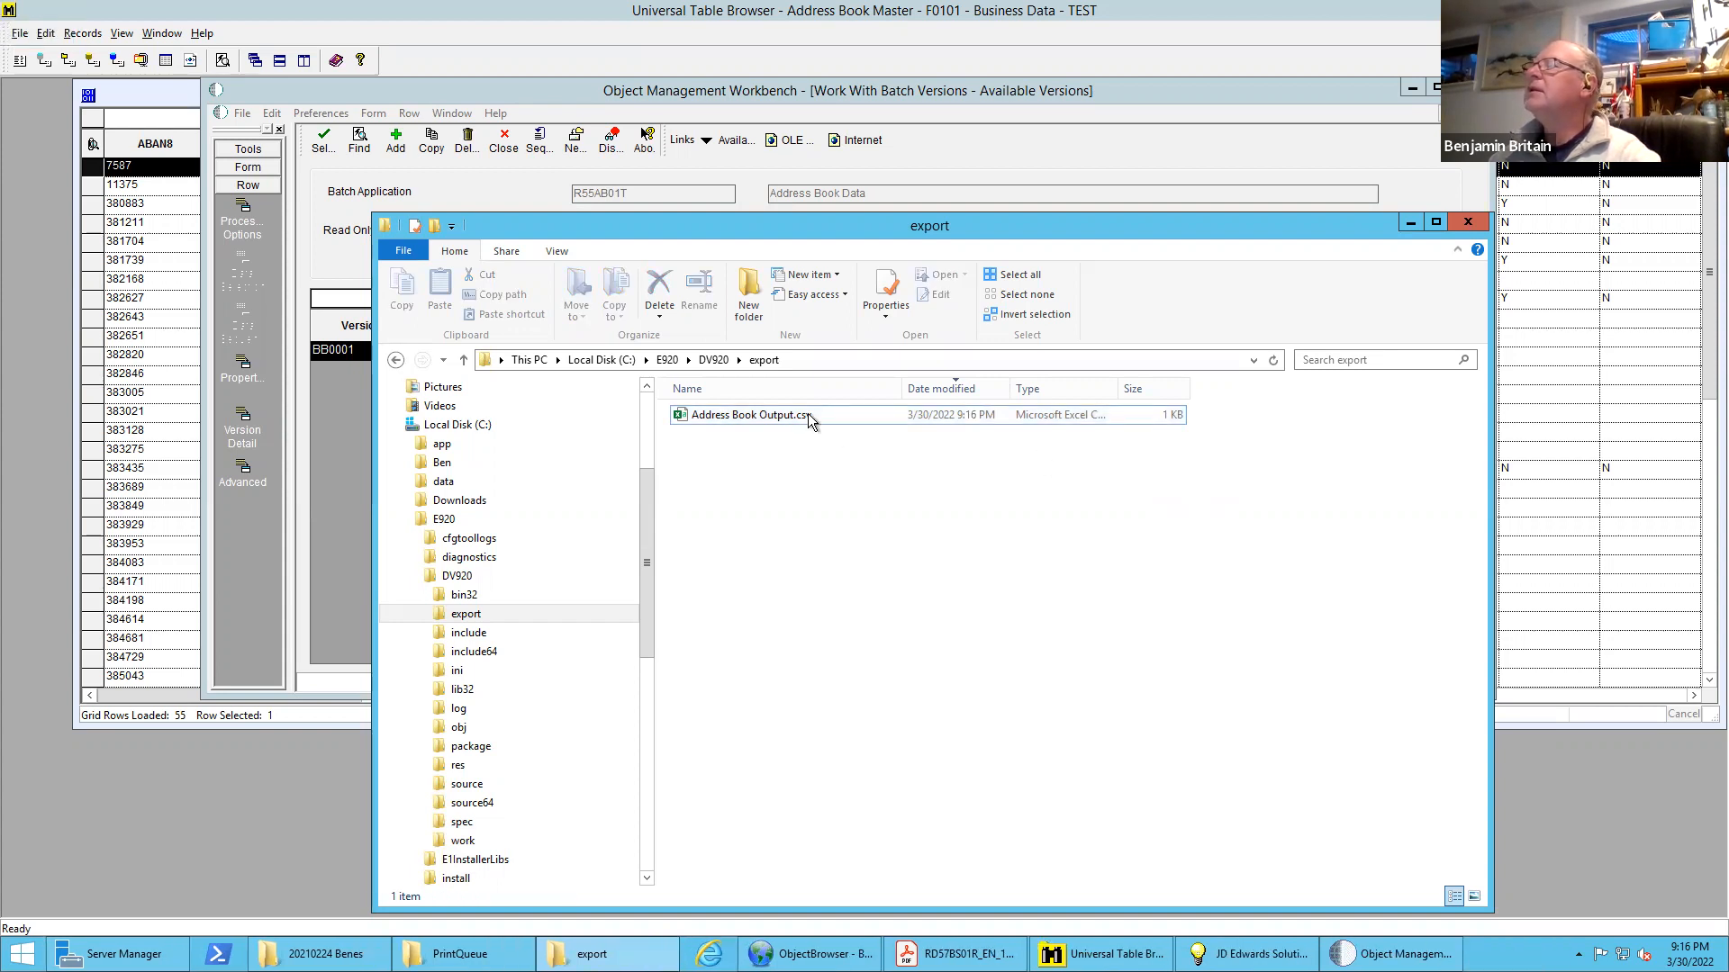
left_click(728, 415)
double_click(727, 413)
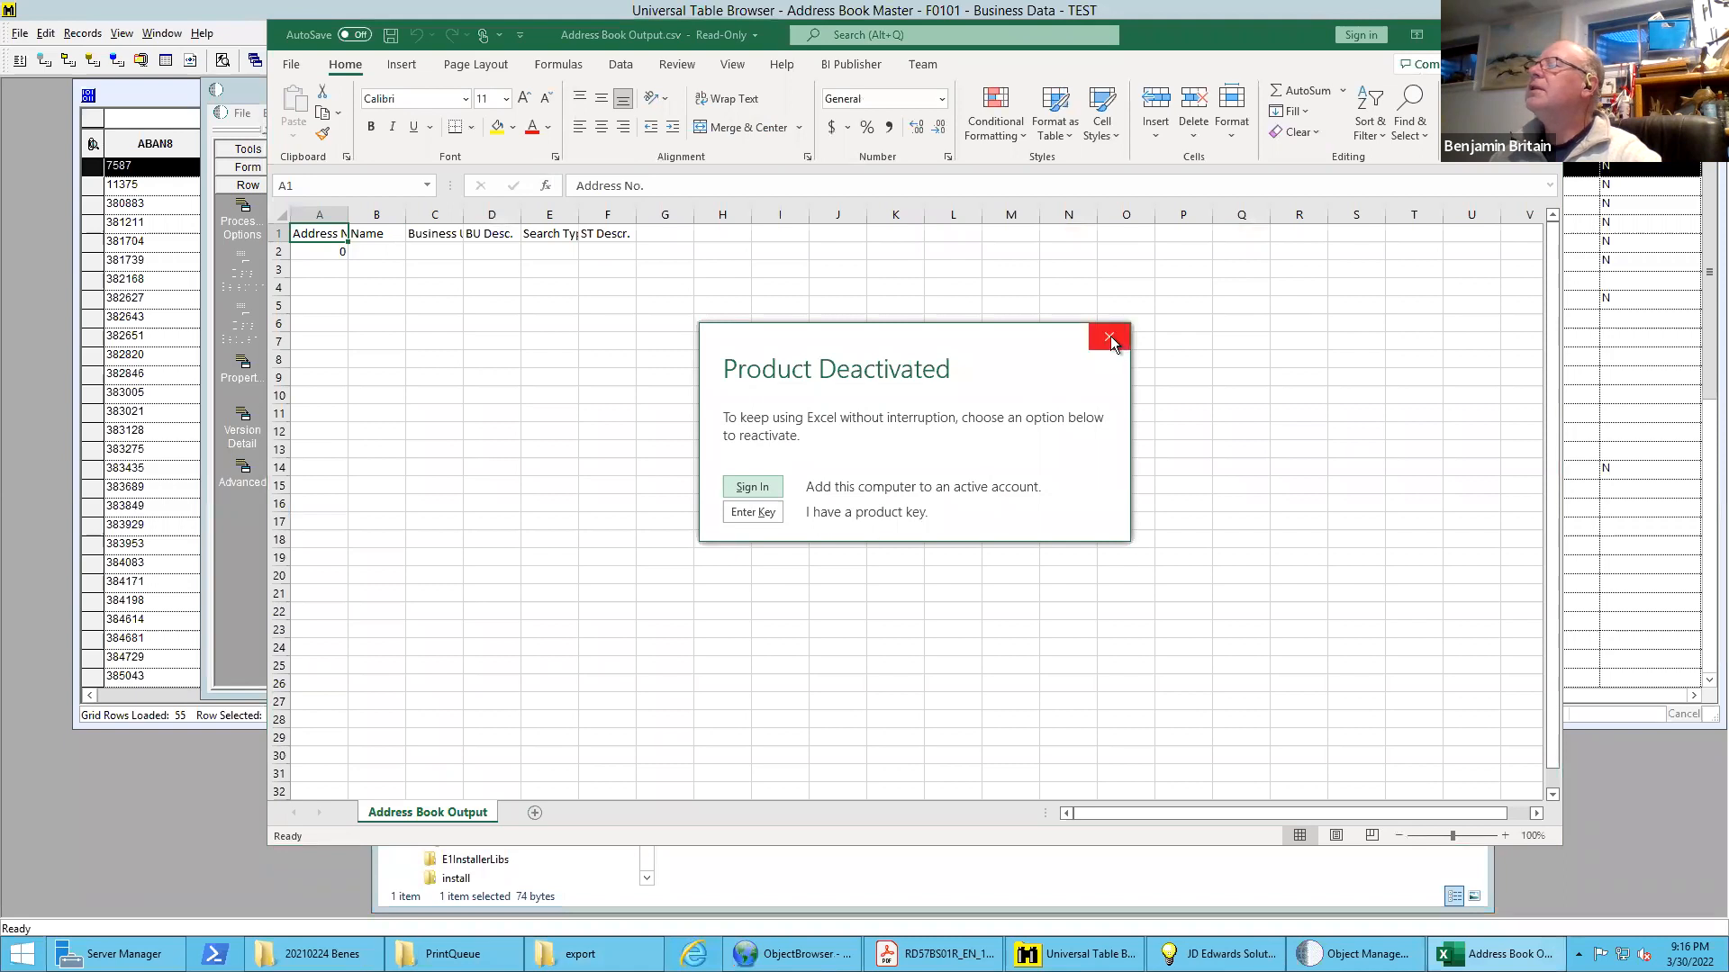
left_click(1108, 337)
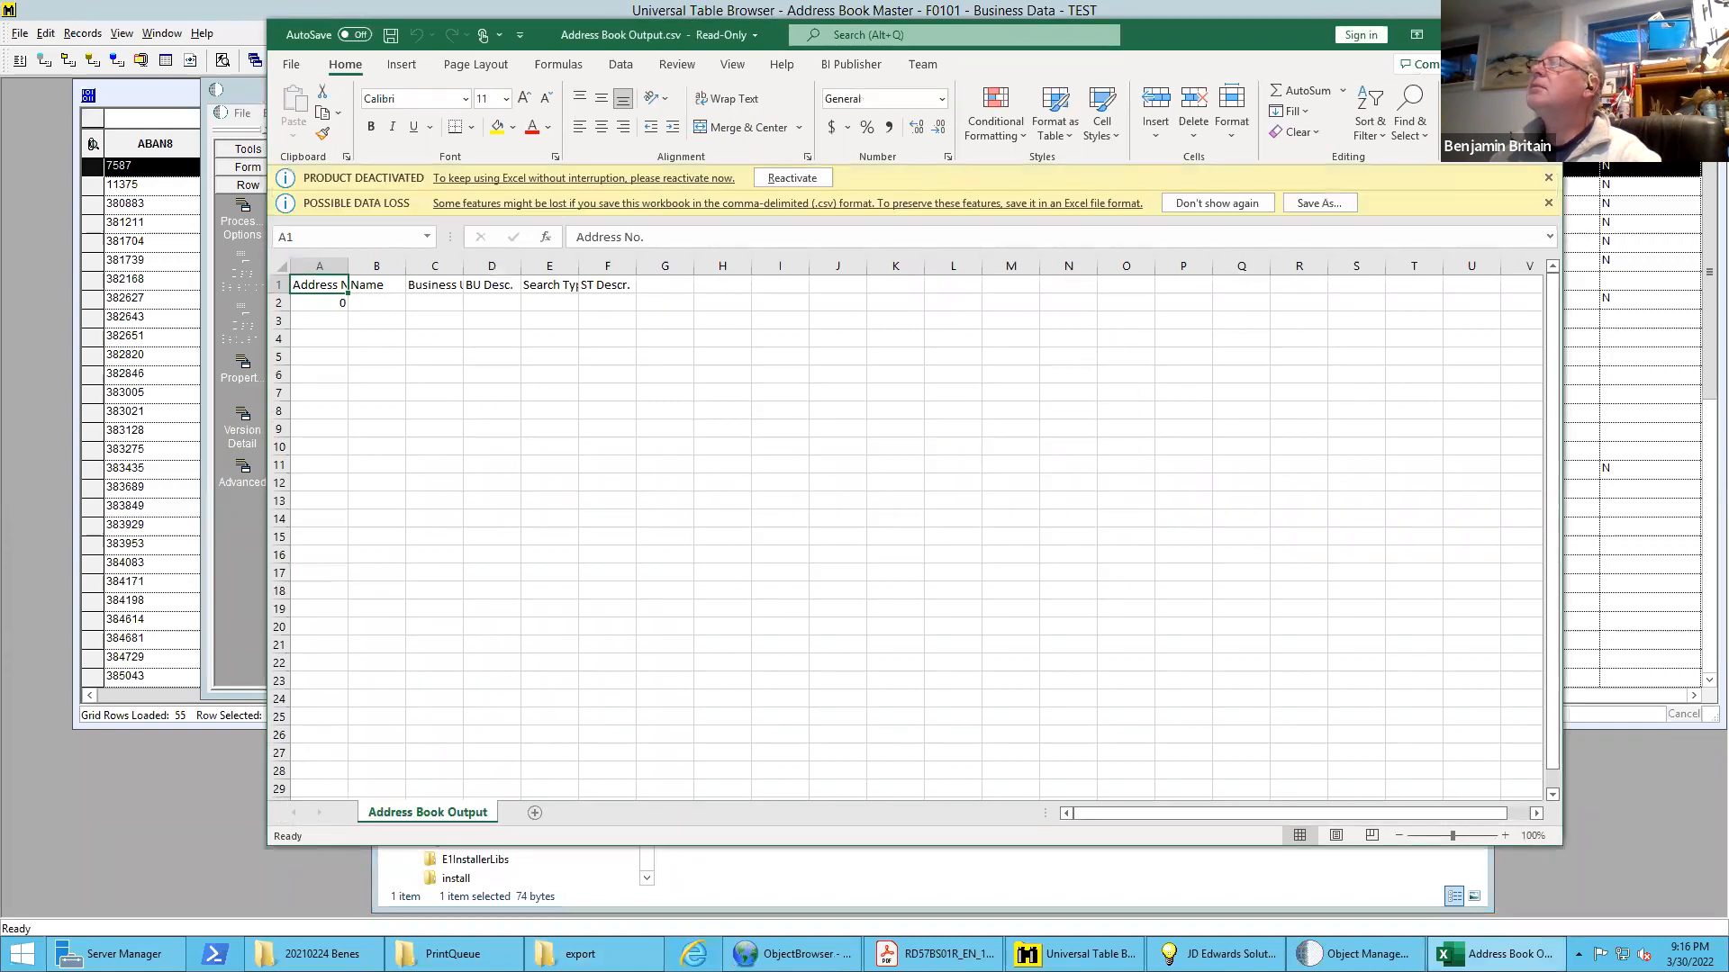
left_click(1540, 34)
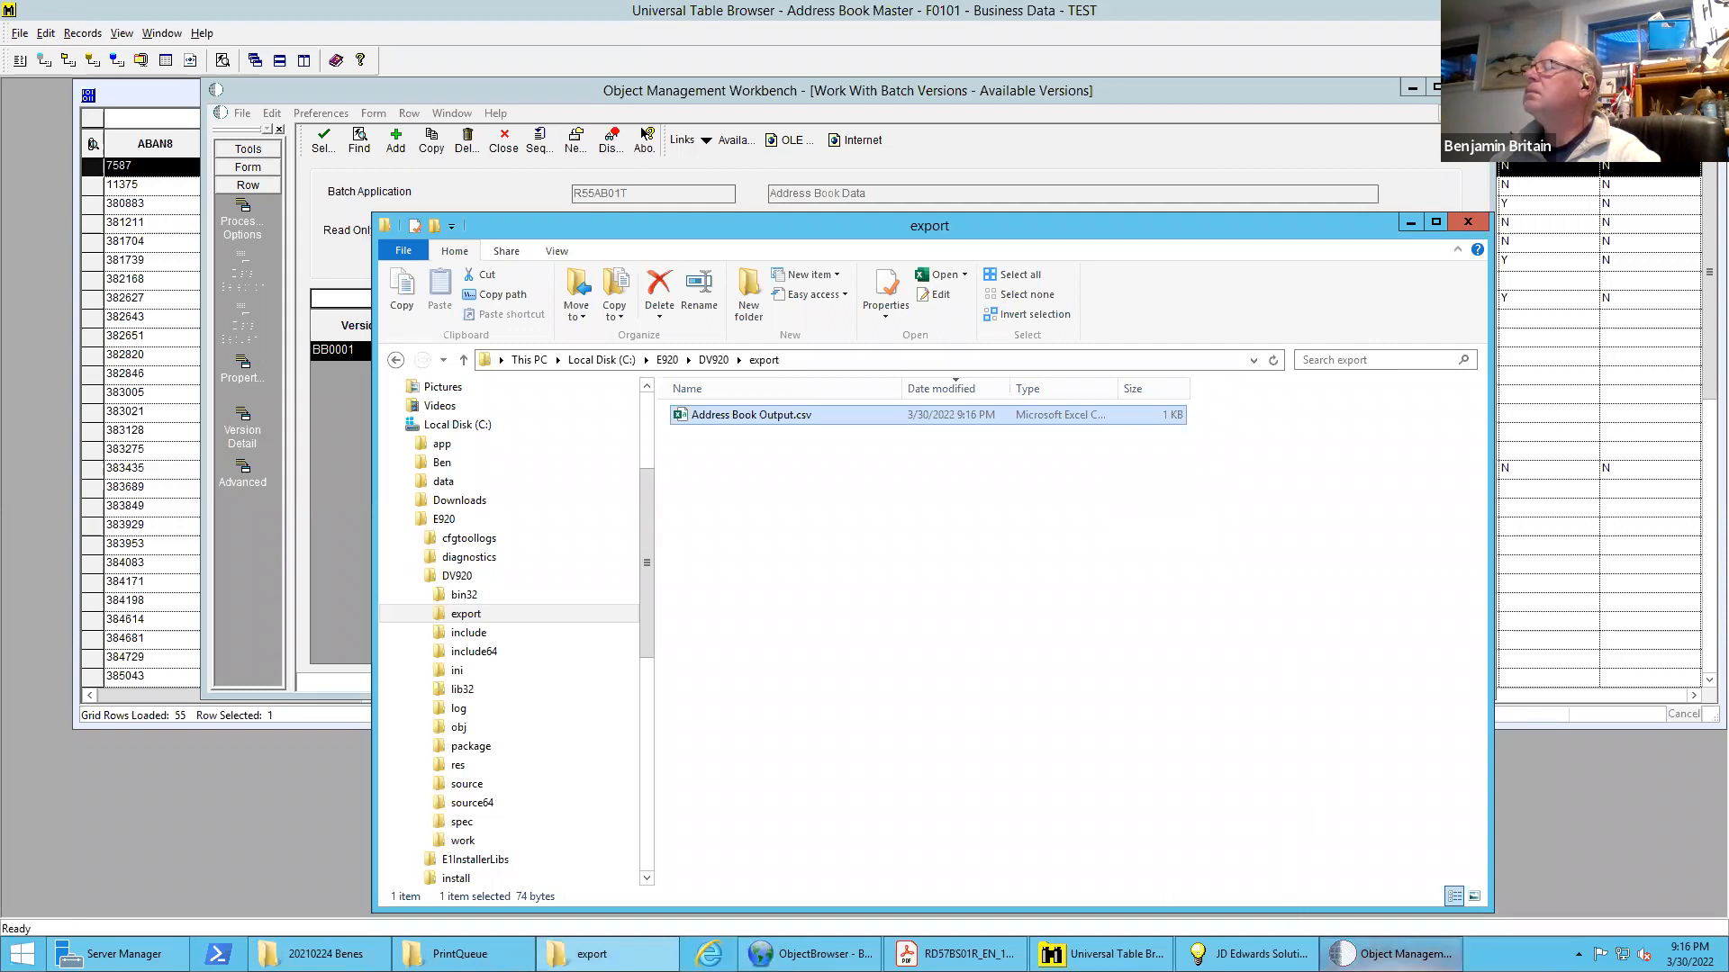
Submit version BB0001 again with Properties and Override Location enabled on the LOCAL data source, and show its data selection
left_click(1392, 954)
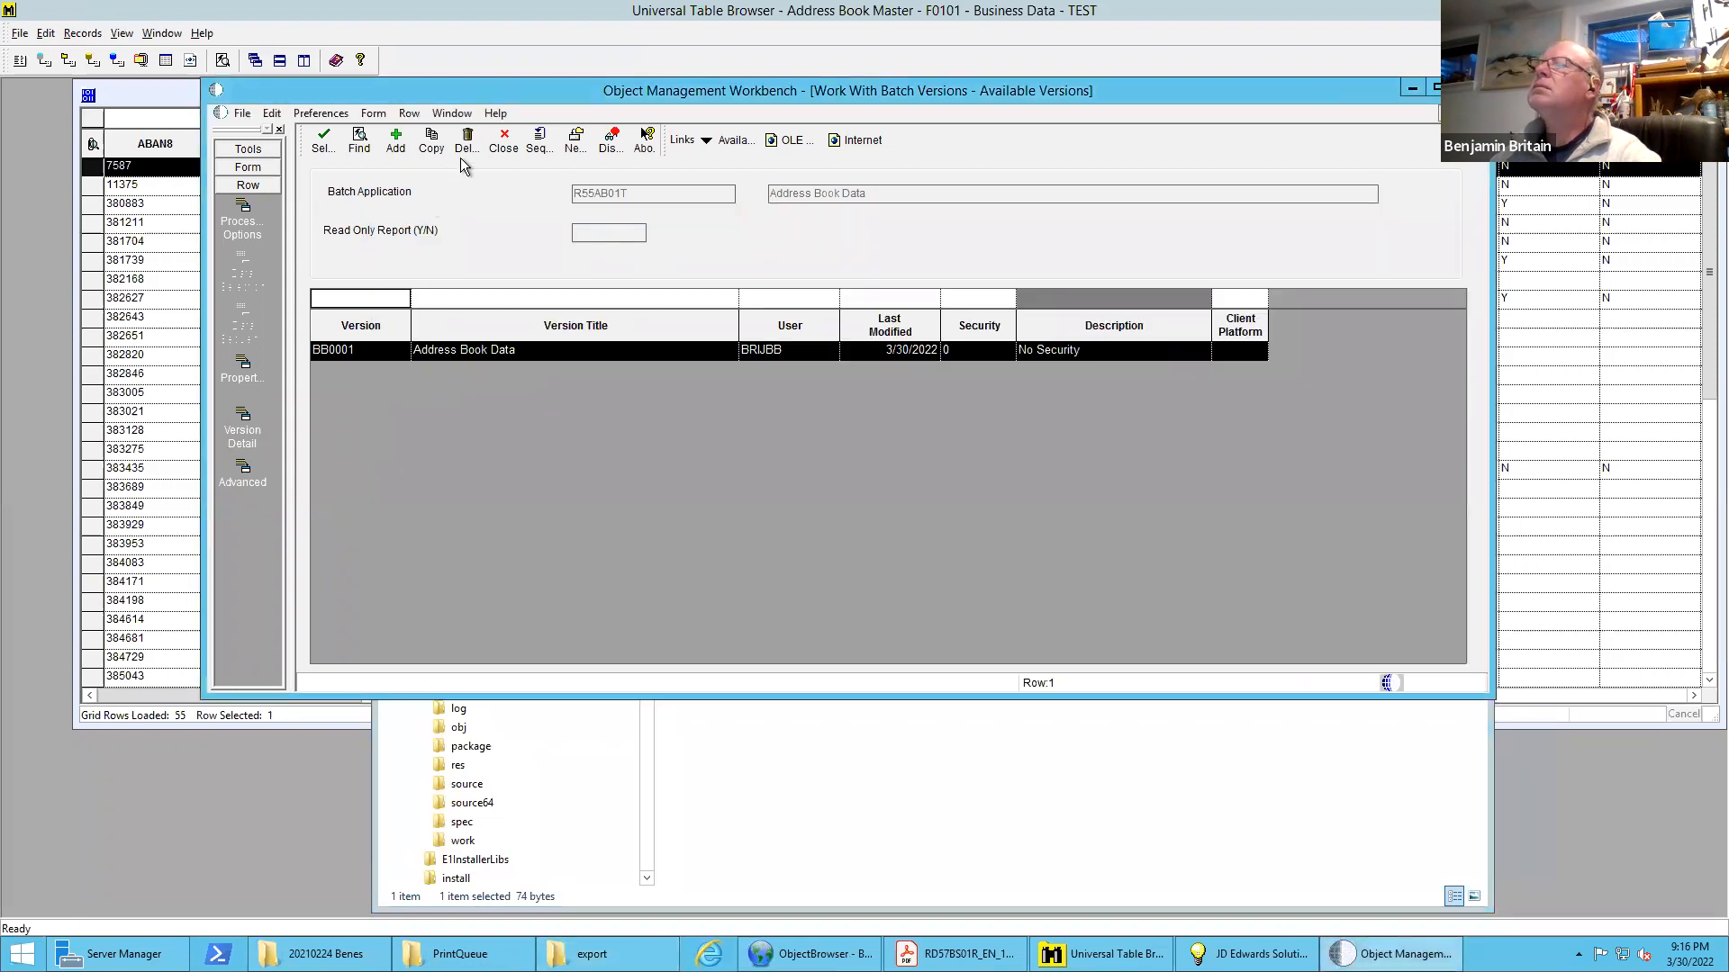
double_click(438, 351)
left_click(392, 353)
left_click(418, 531)
left_click(392, 140)
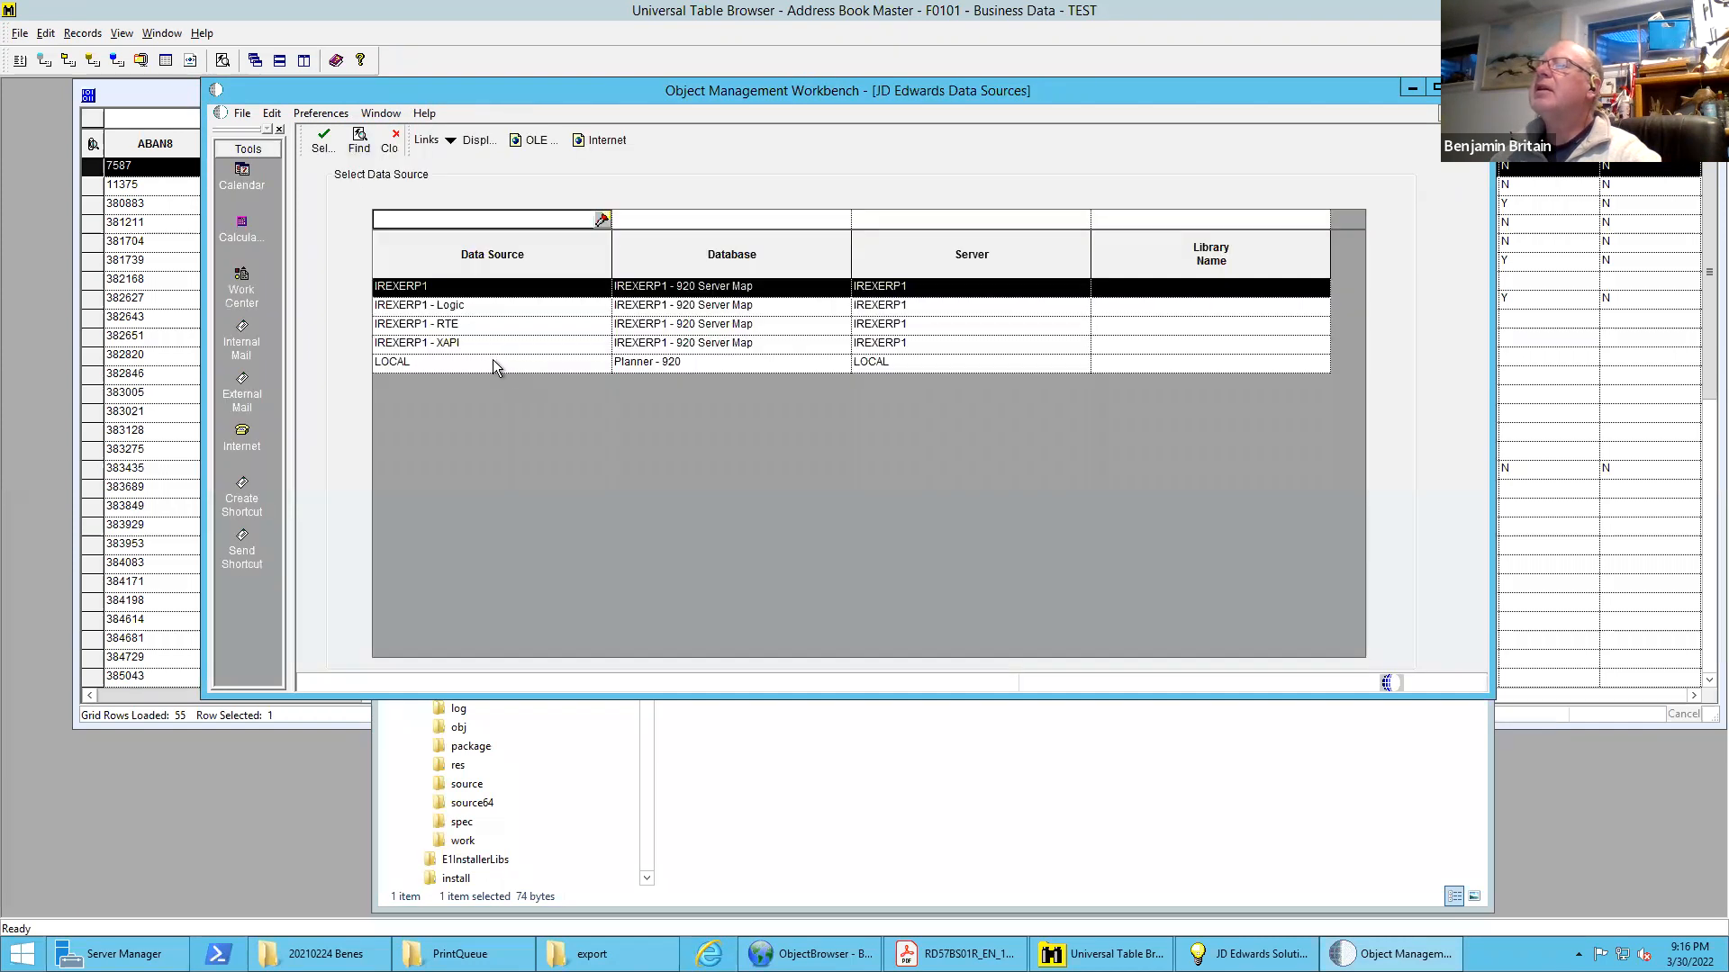
double_click(494, 360)
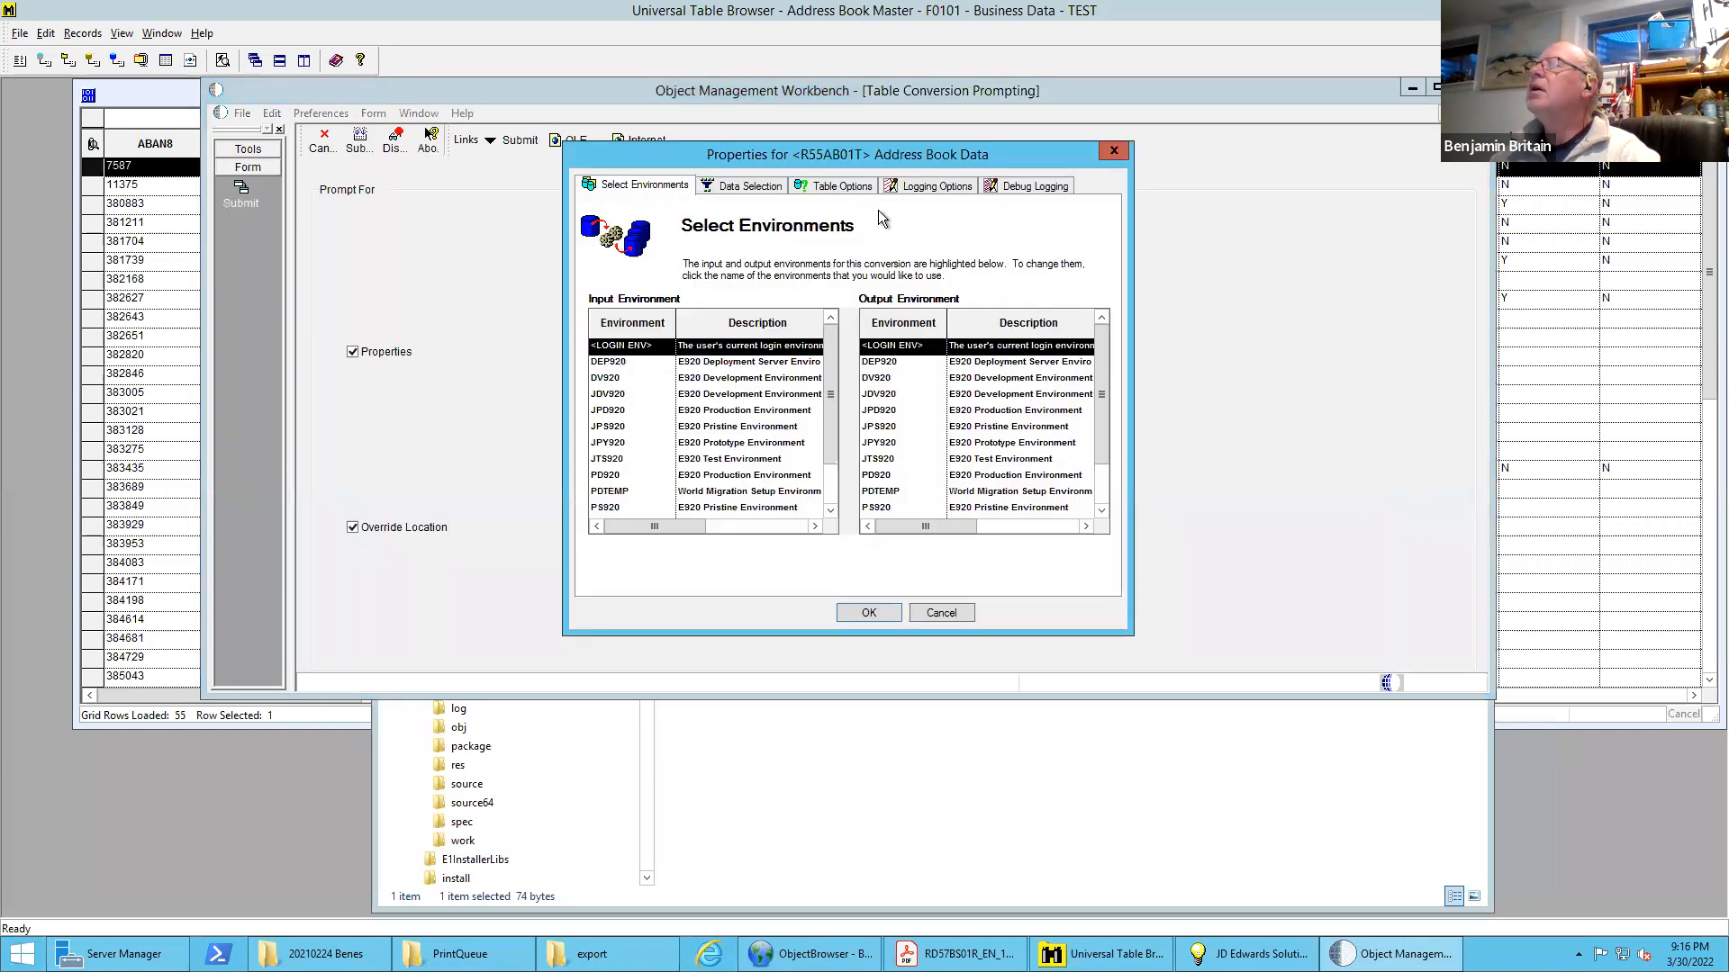
left_click(749, 186)
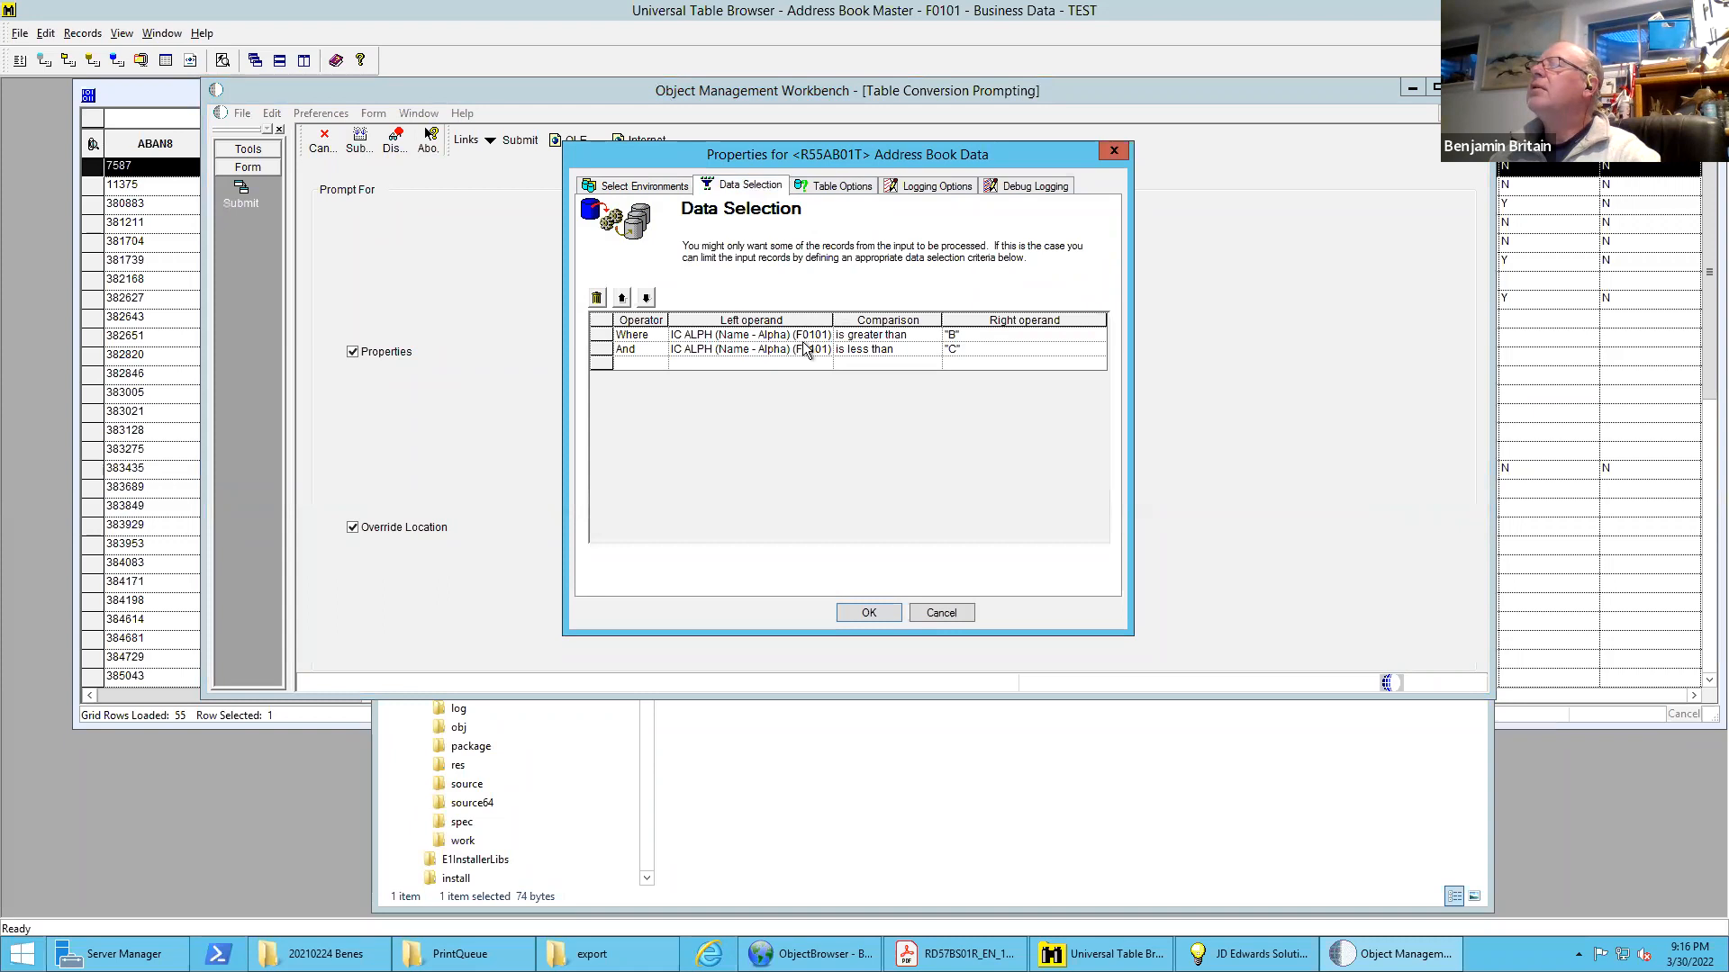
Delete the And condition from the data selection and change the Where condition's left operand to AT1 (Search Type) (F0101)
left_click(601, 350)
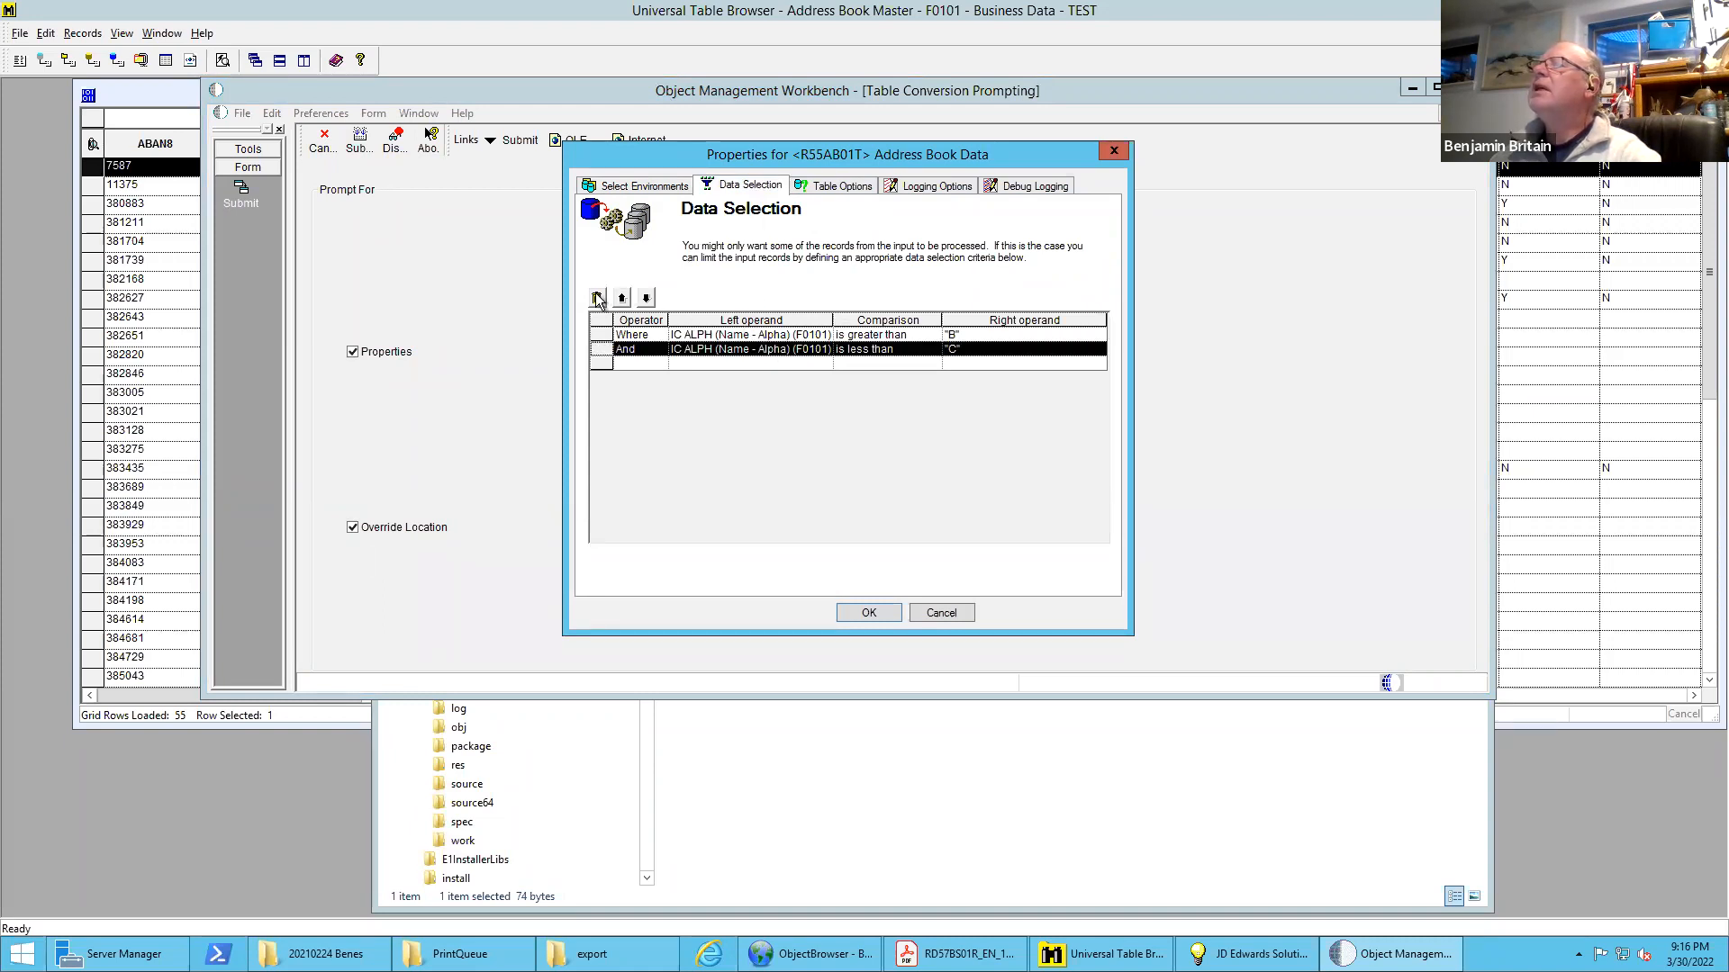
left_click(597, 298)
left_click(702, 336)
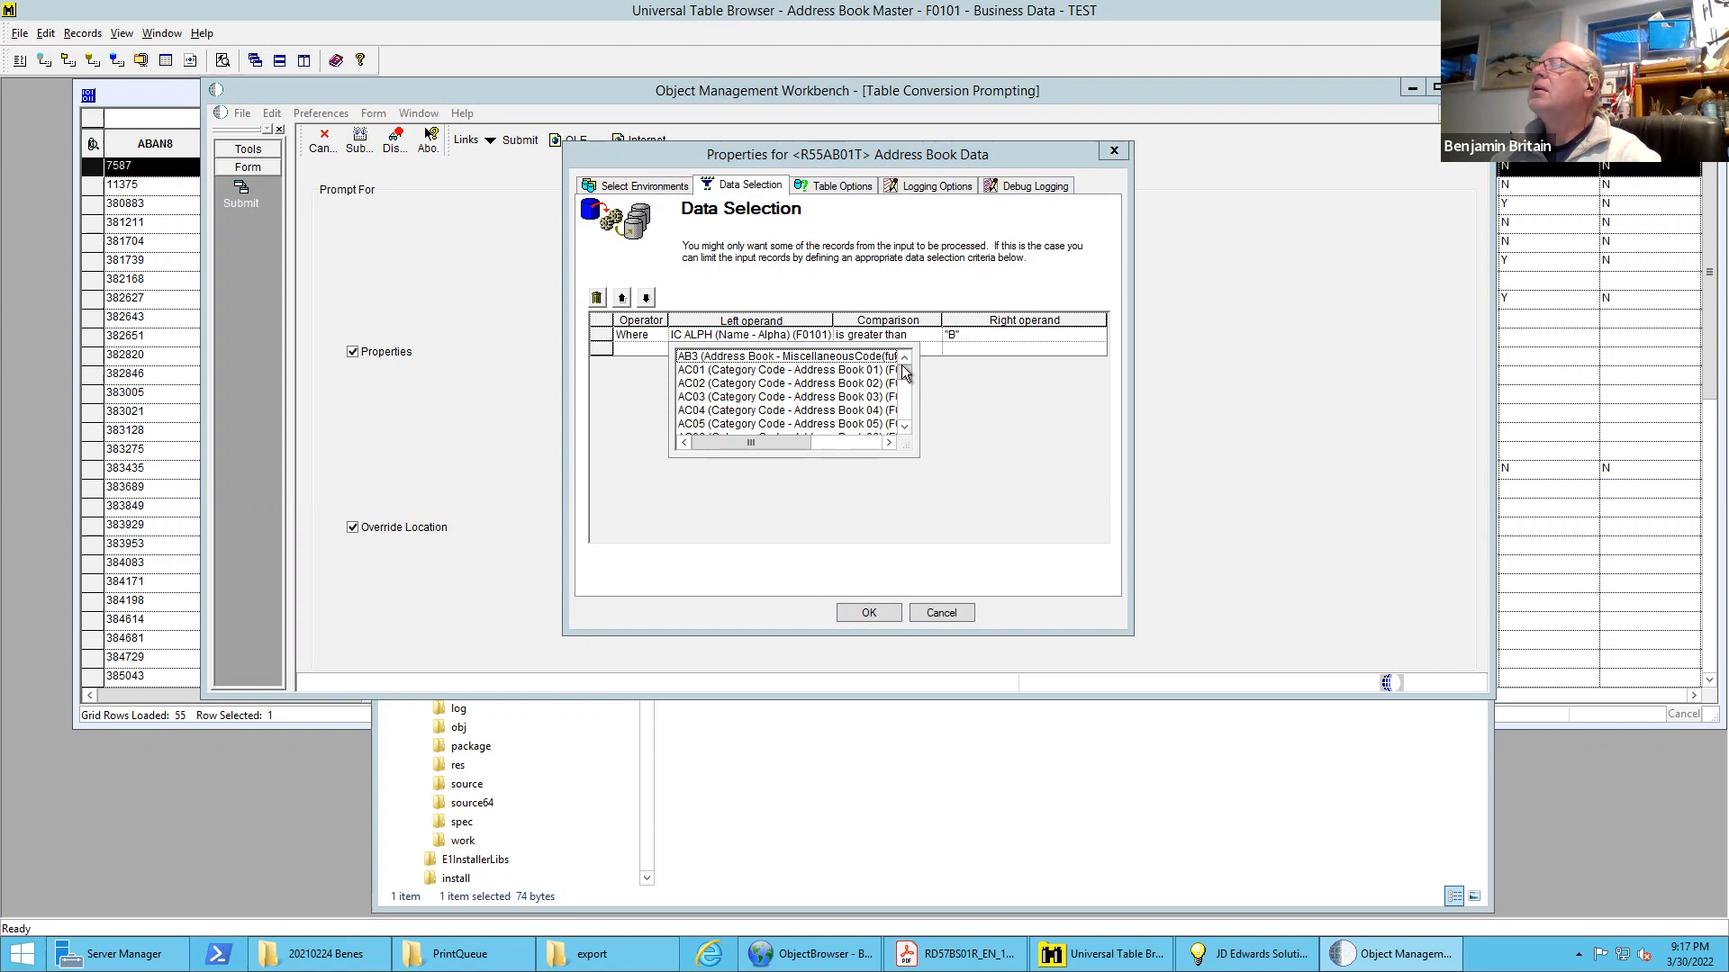
left_click_drag(917, 456, 1027, 605)
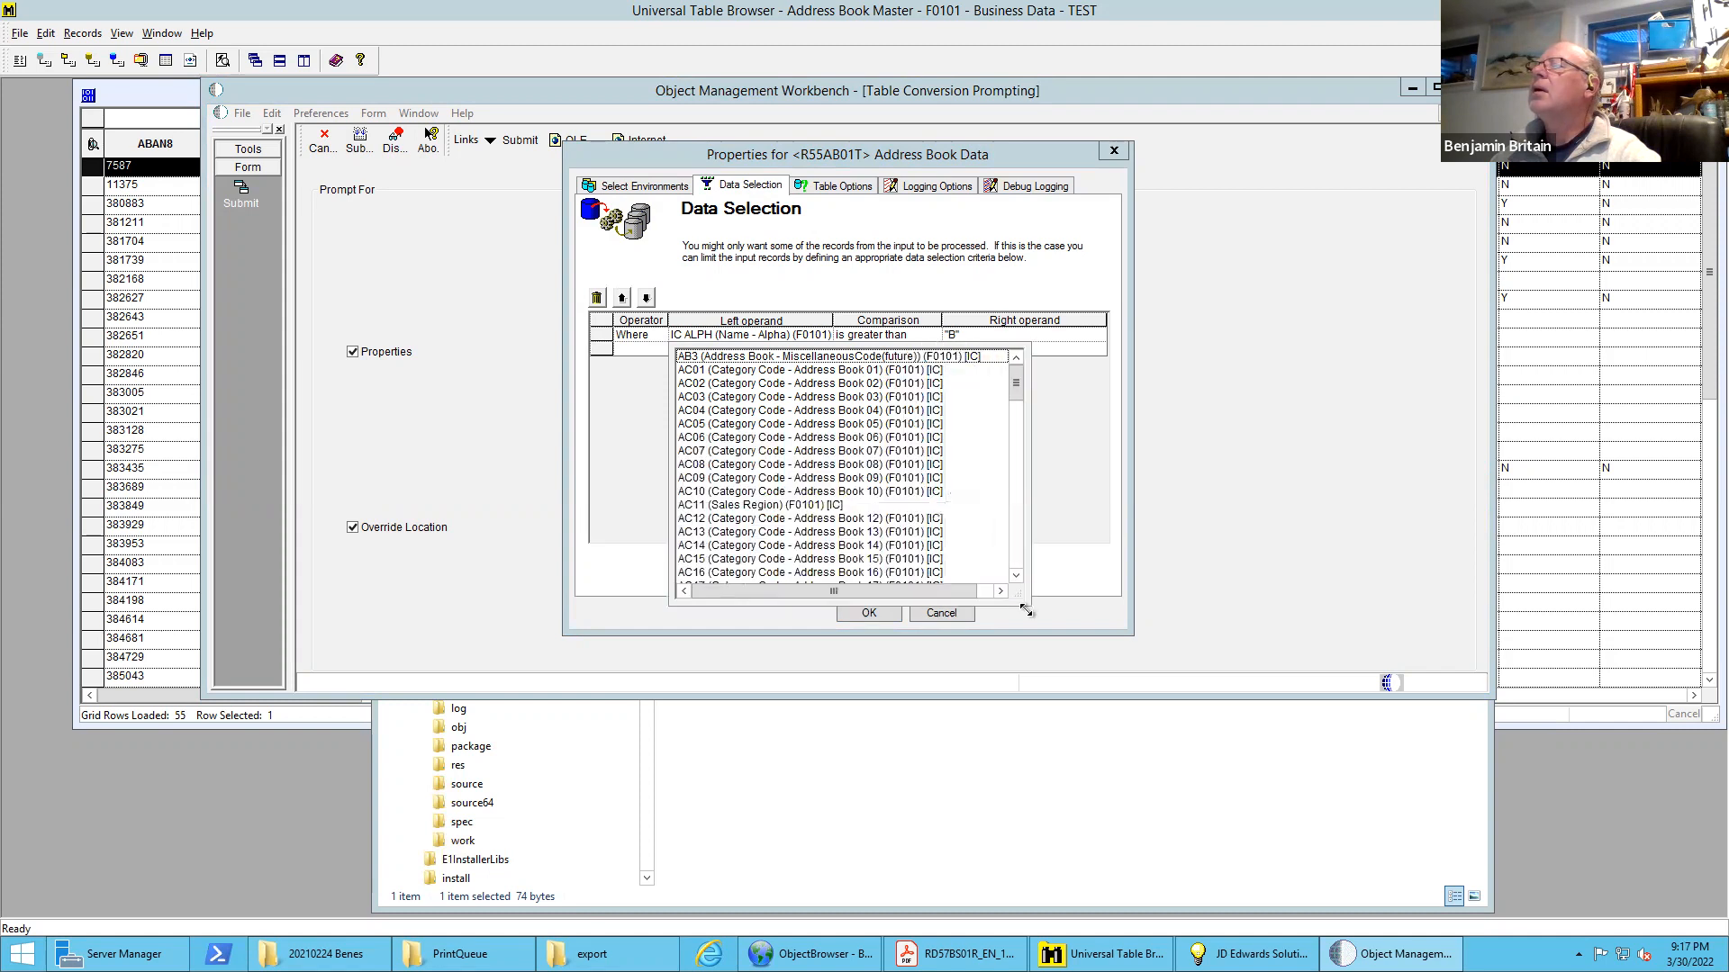
left_click(1016, 504)
left_click(1017, 505)
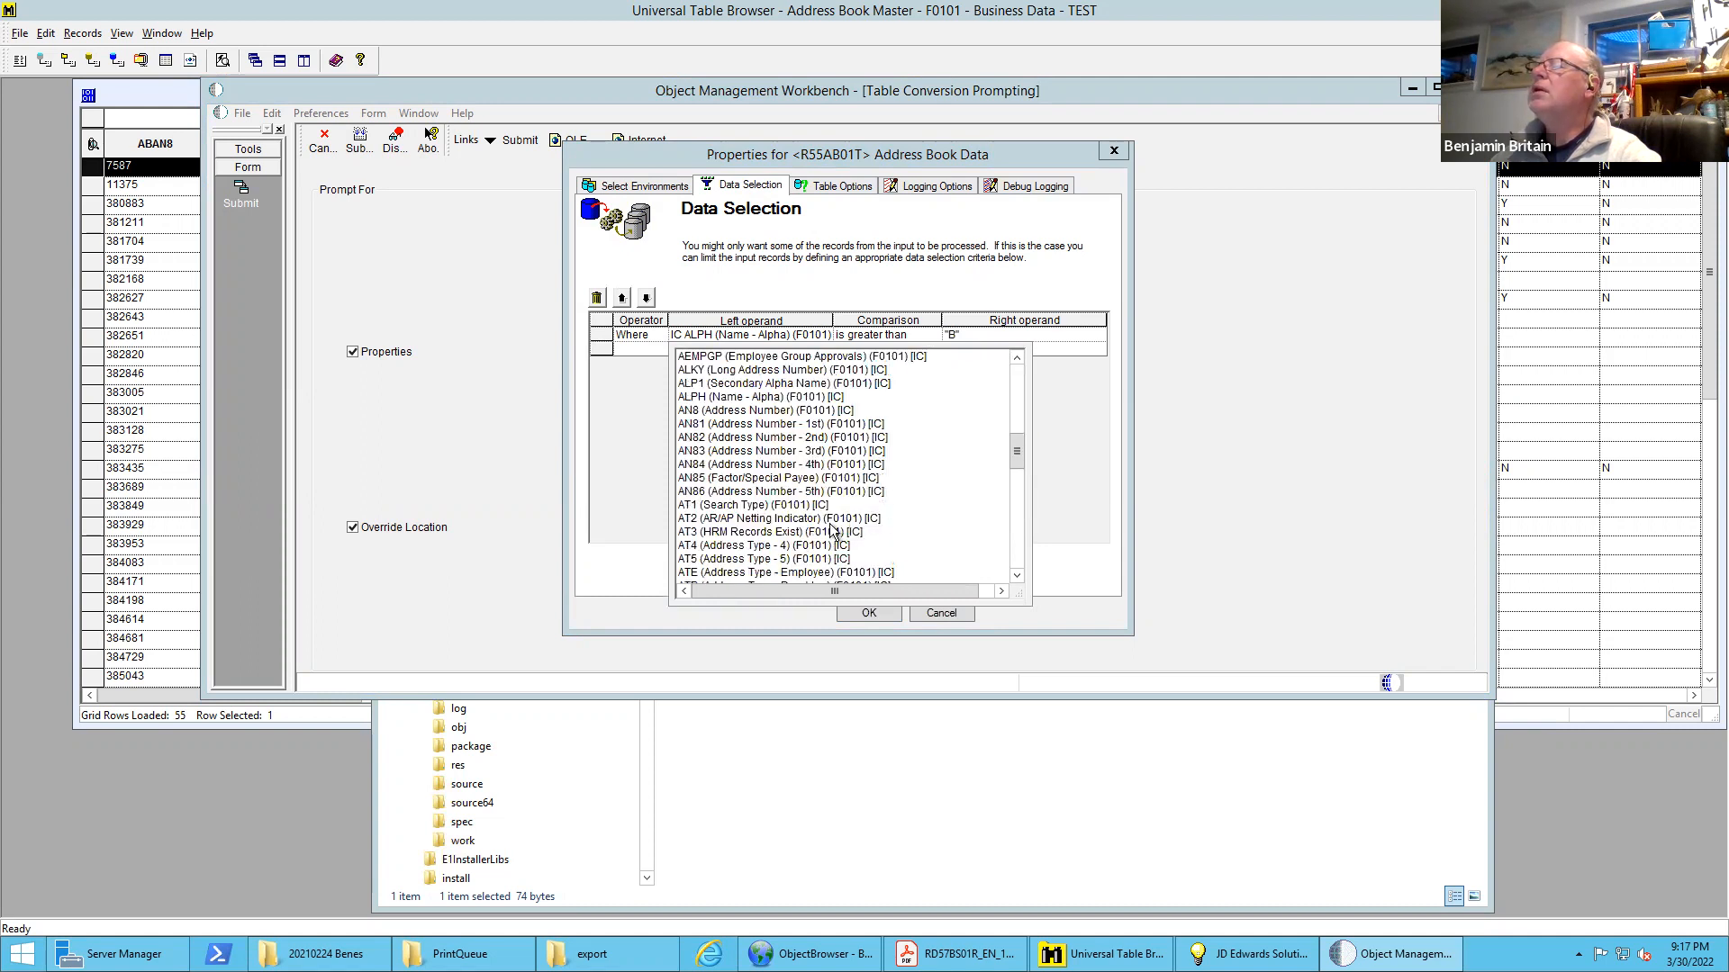
left_click(744, 505)
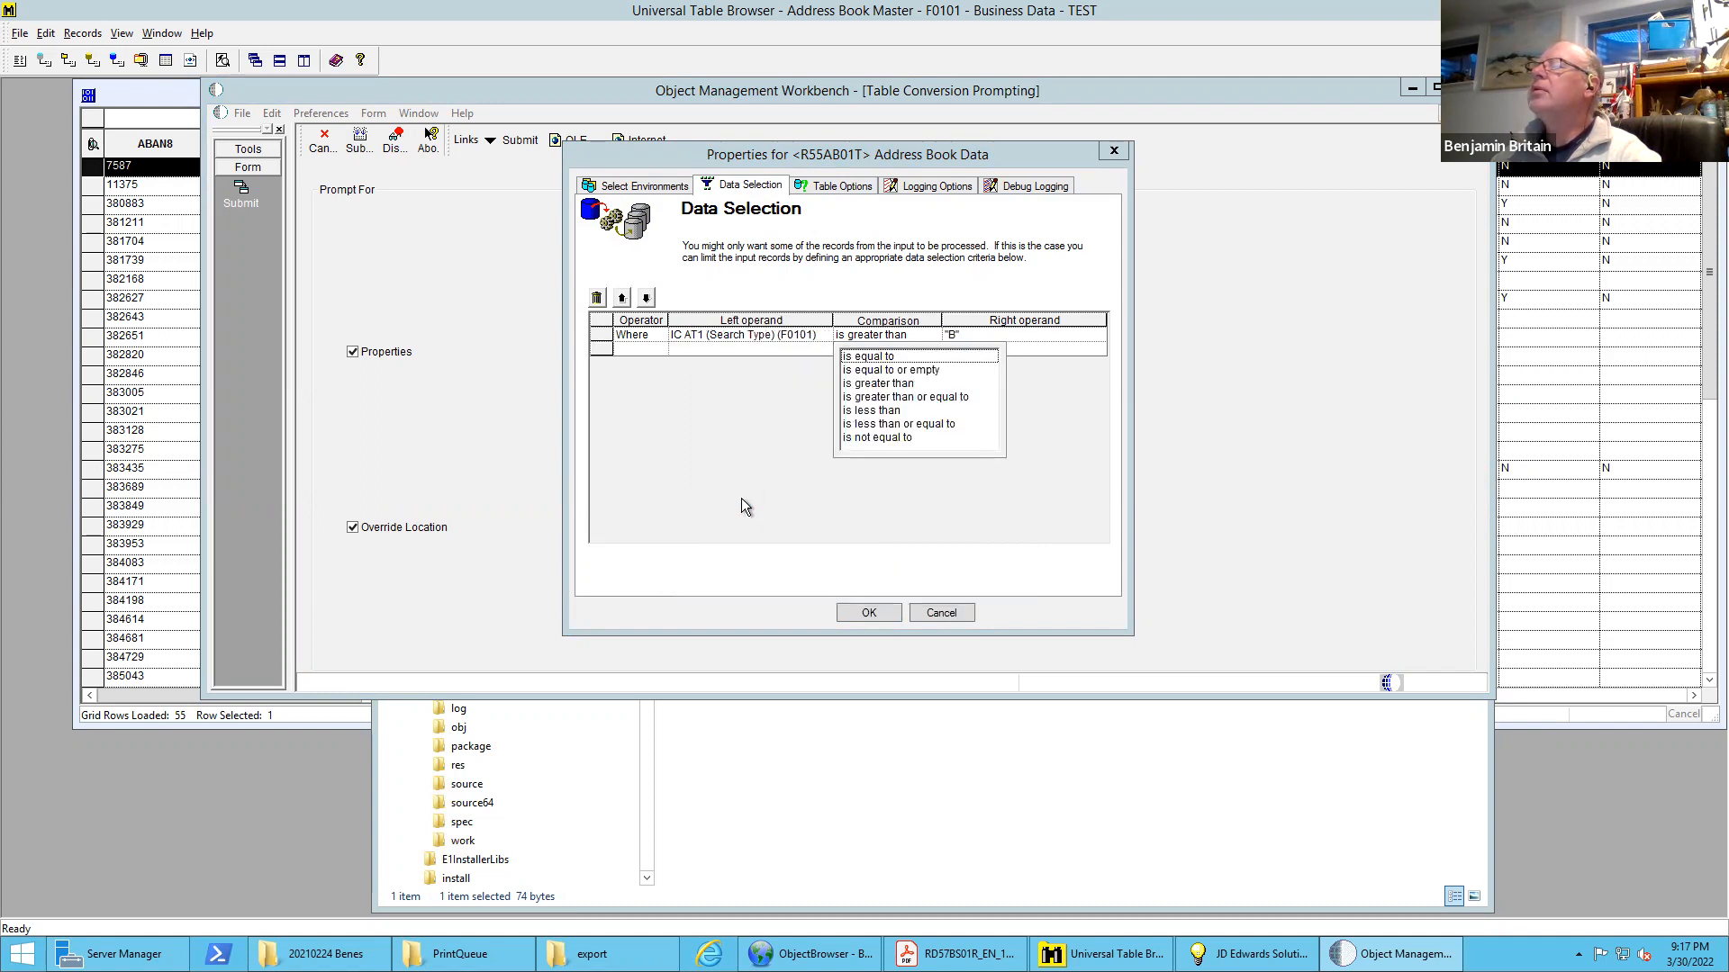
Set the Search Type condition to is equal to the literal E, and accept the properties to launch the job
left_click(874, 358)
left_click(904, 371)
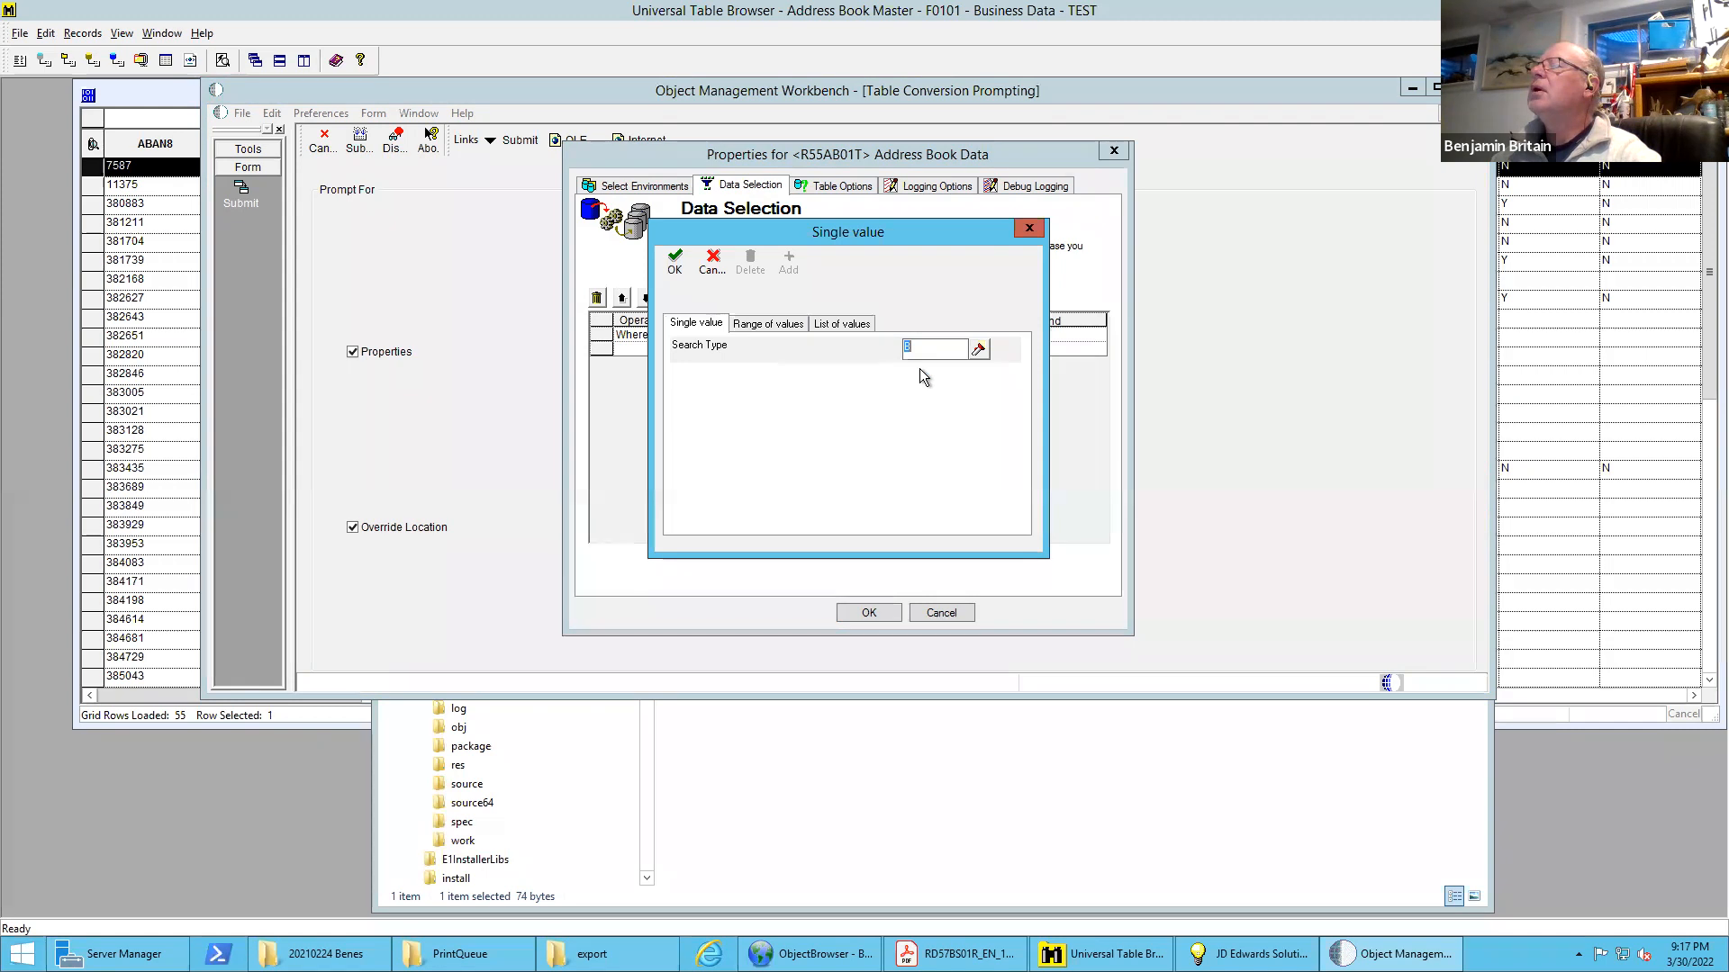
type("E")
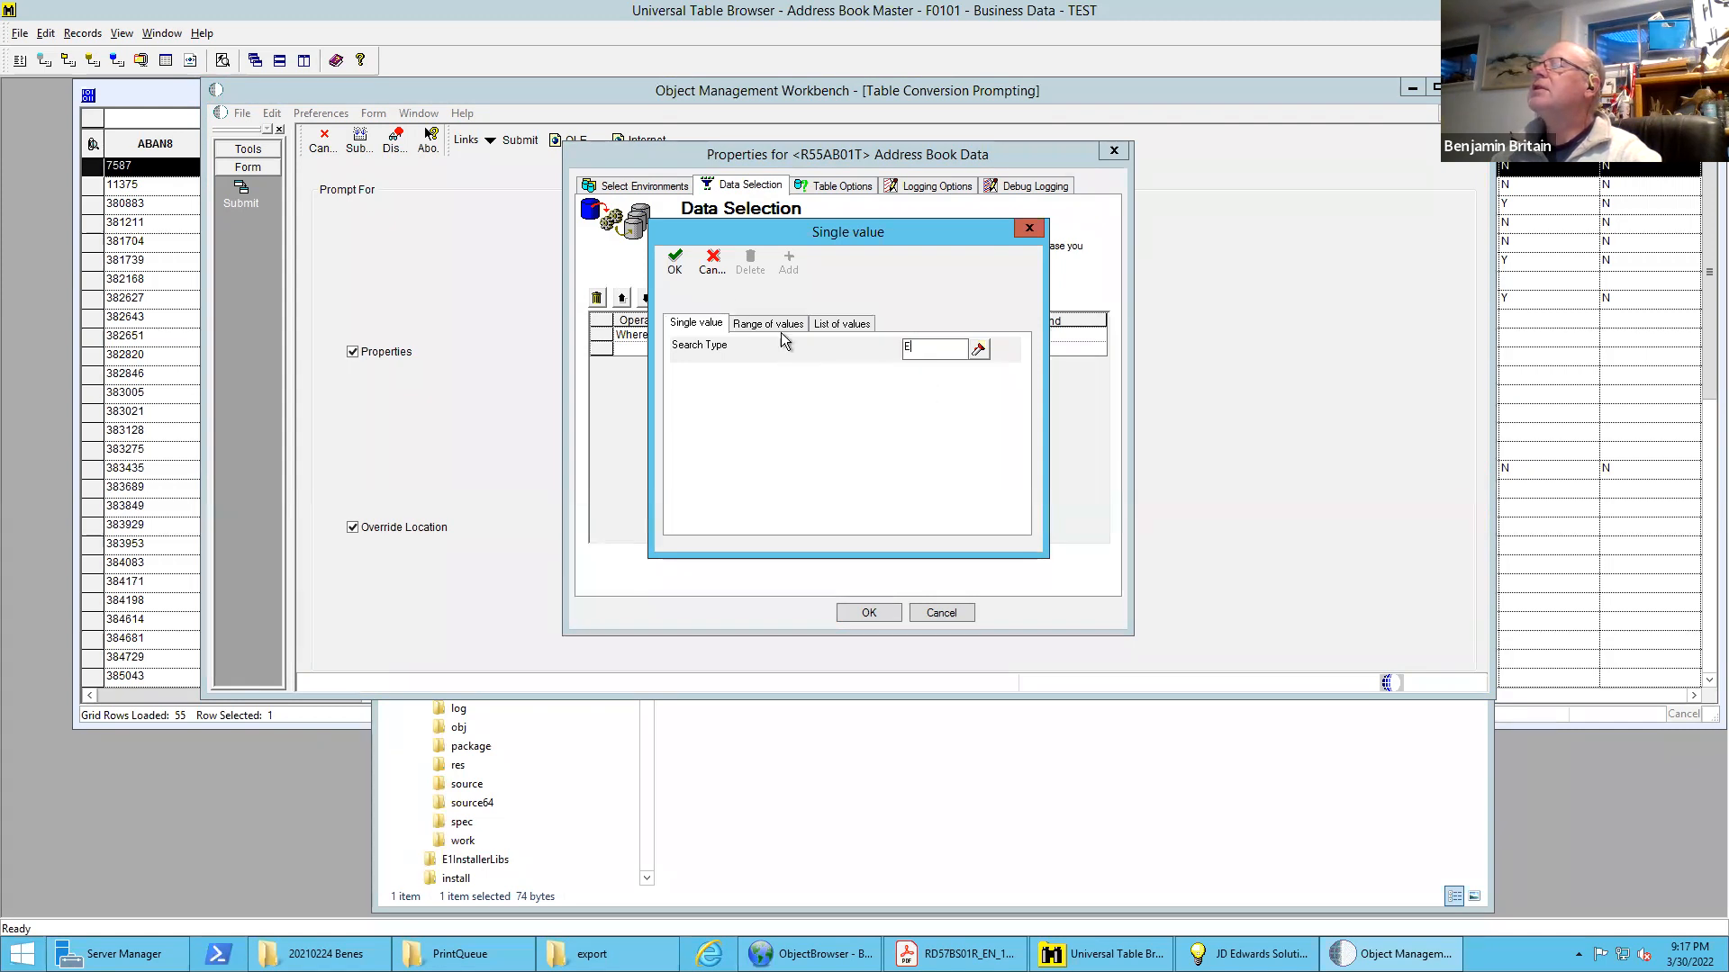
left_click(675, 261)
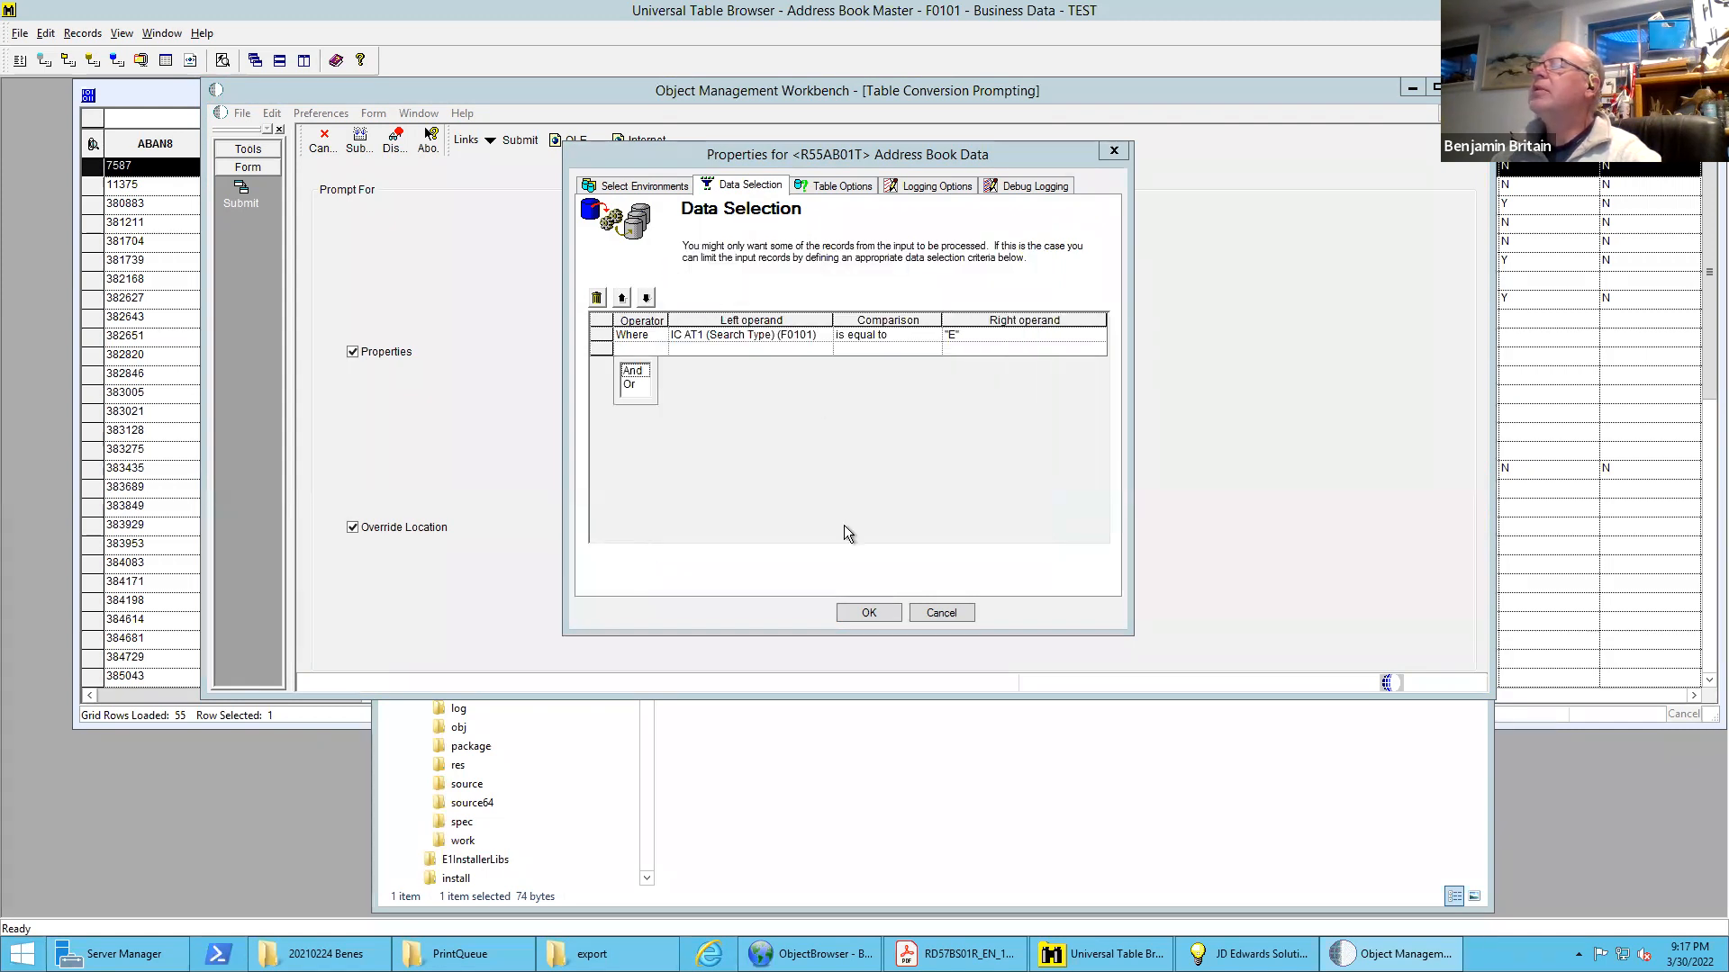
left_click(870, 612)
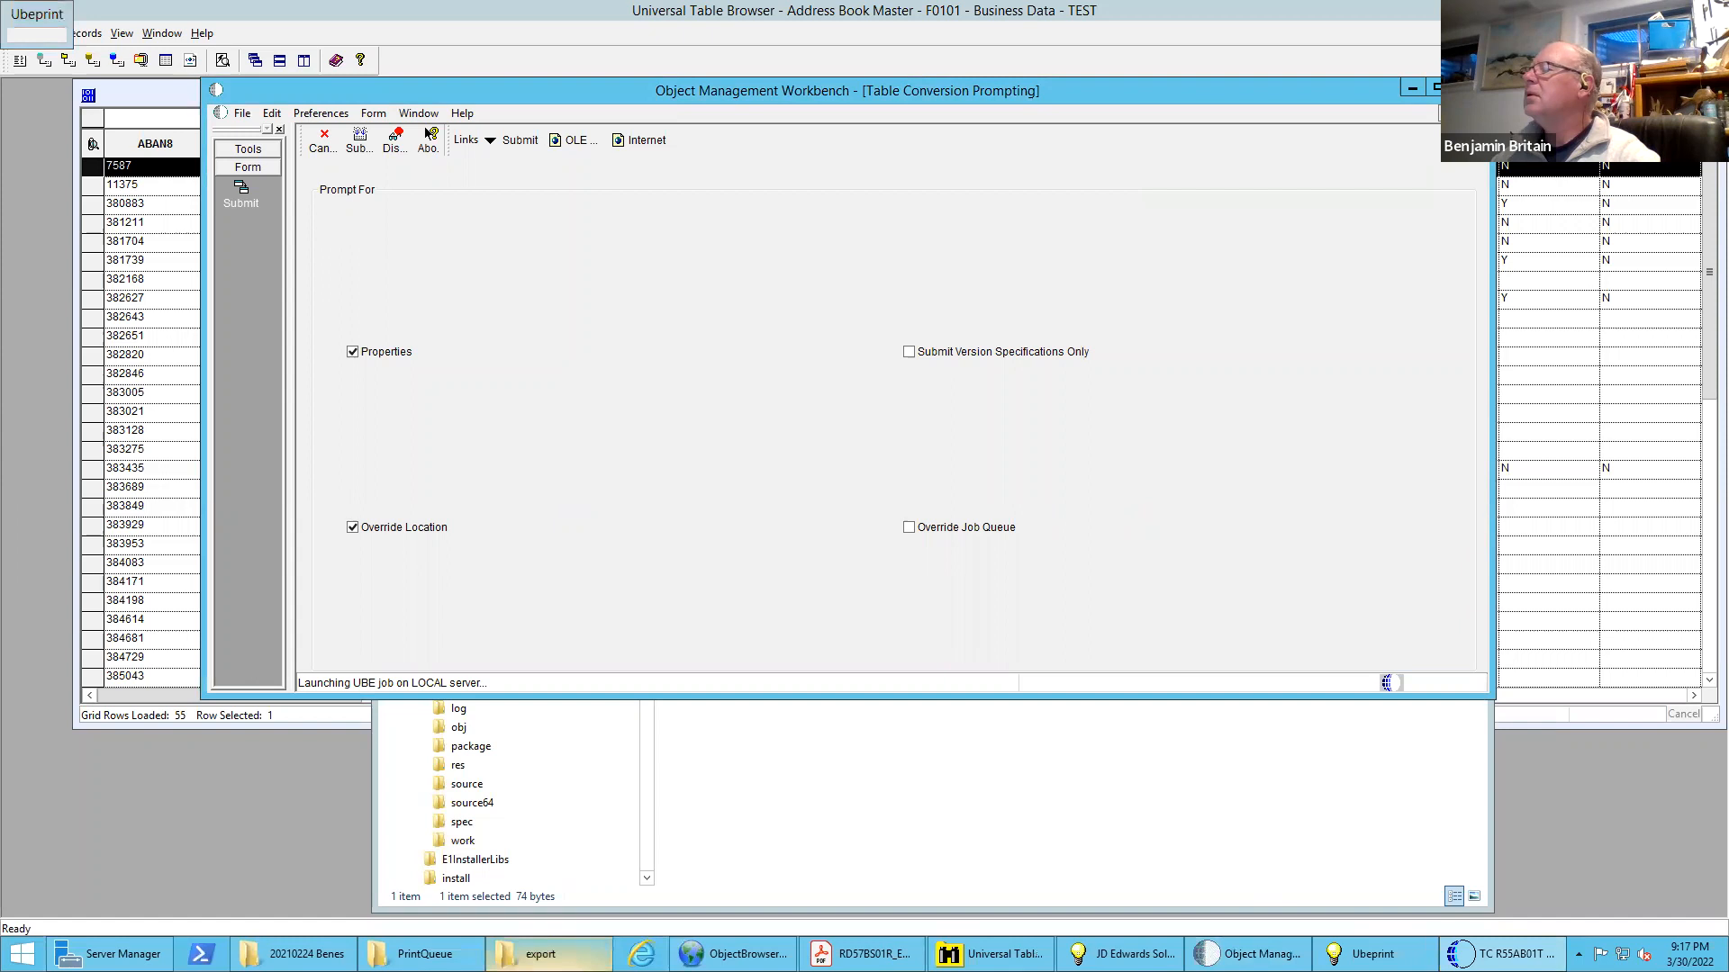
Open Address Book Output.csv from the export folder, dismiss the activation notice, examine the exported rows and close the file
left_click(540, 954)
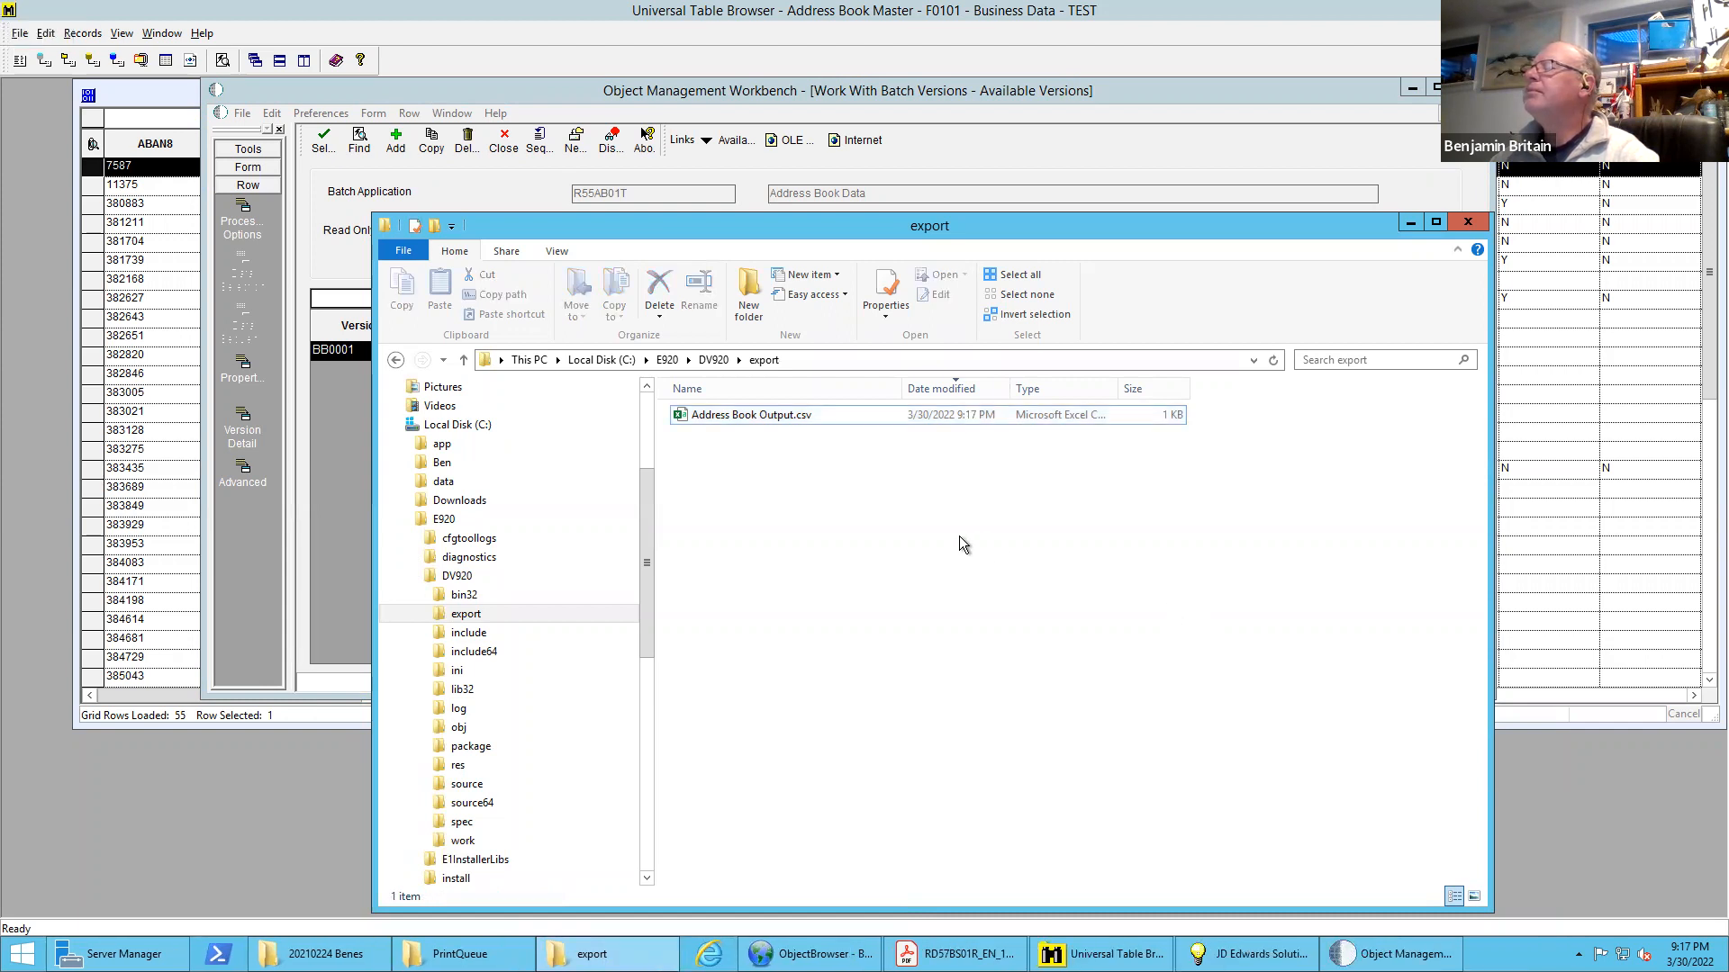
double_click(752, 413)
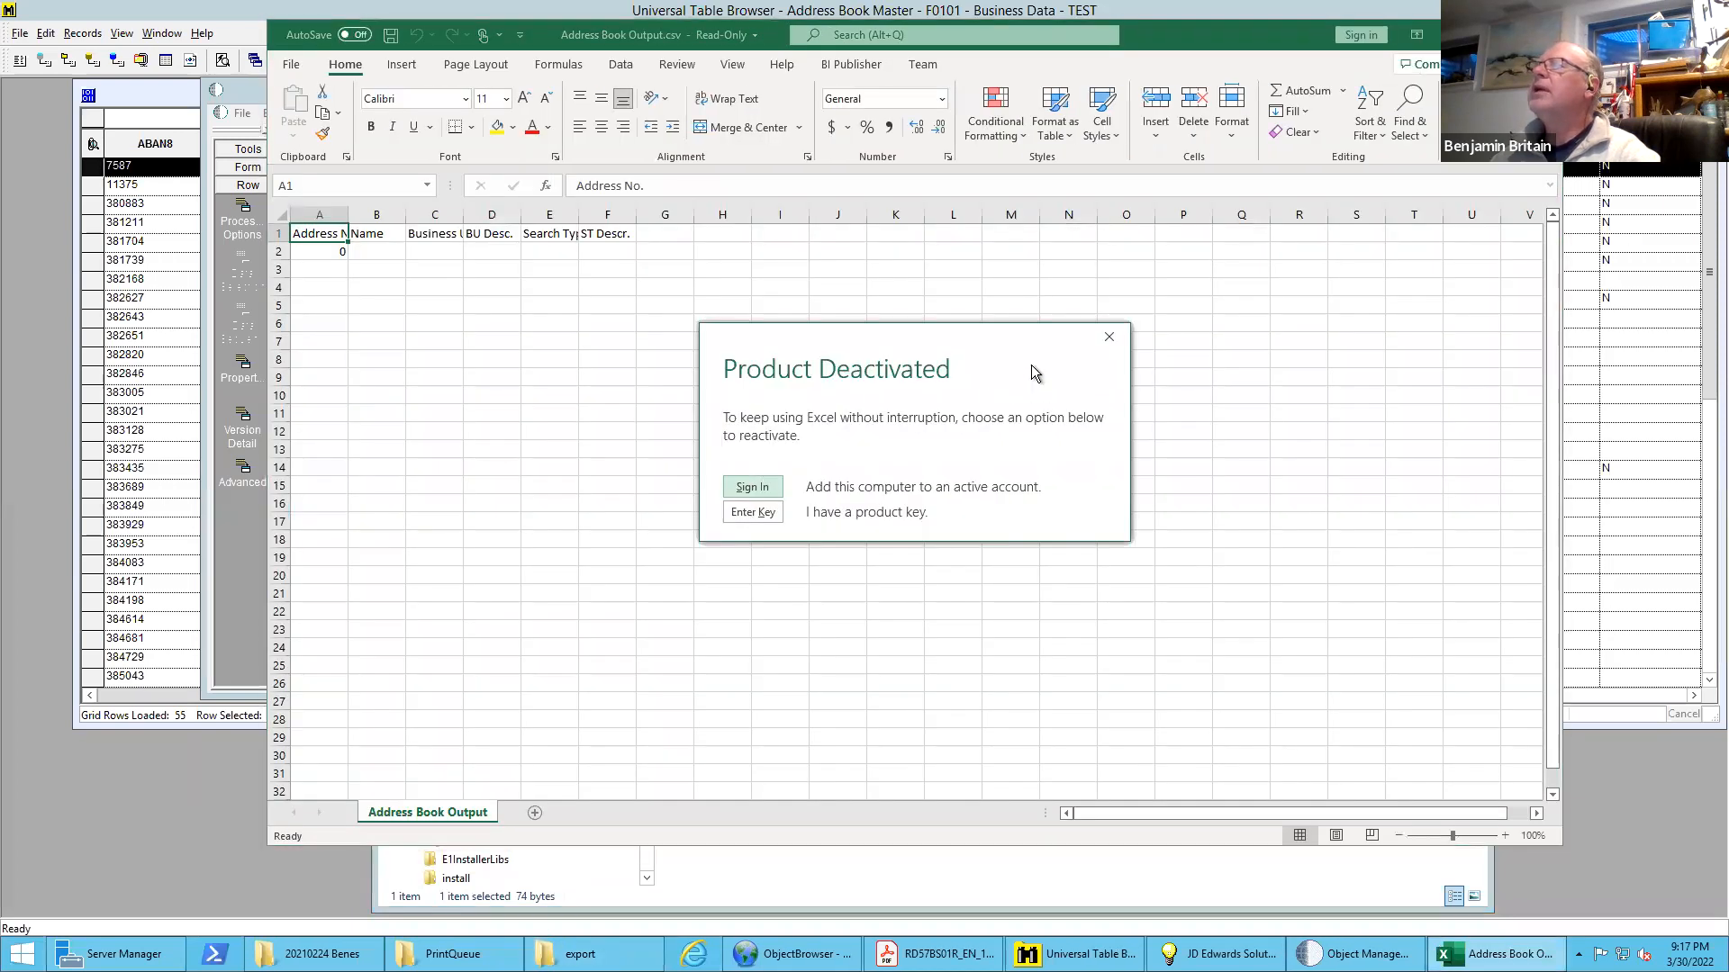
left_click(1108, 336)
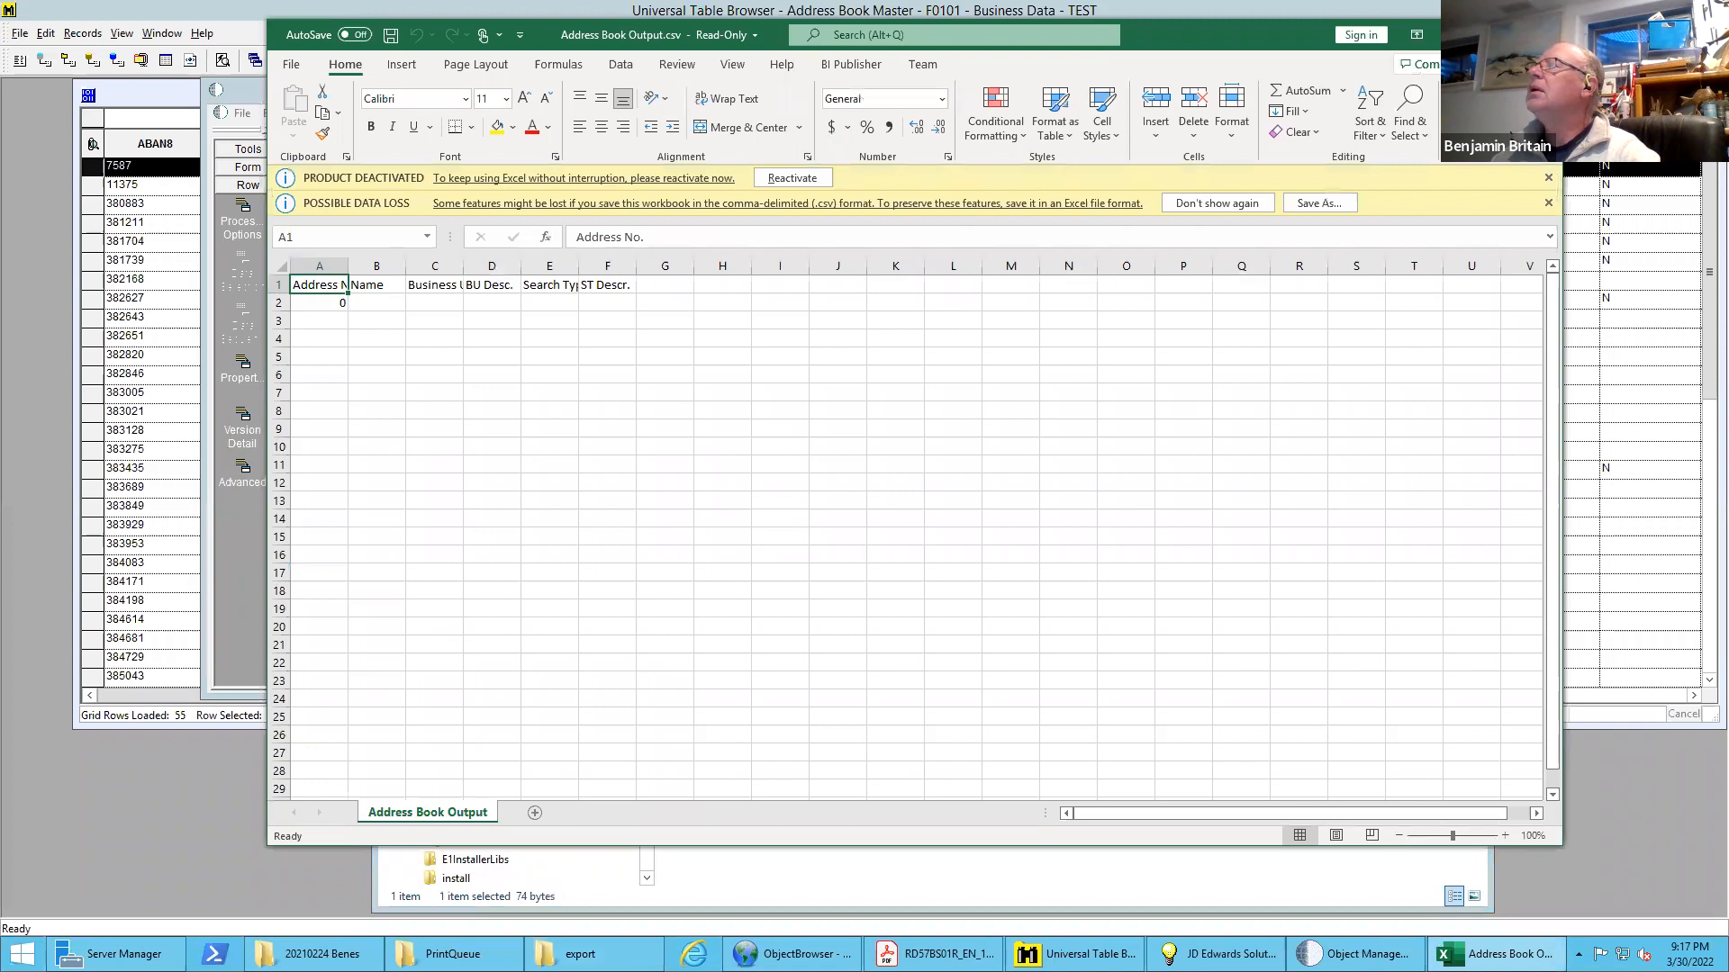
left_click(1541, 35)
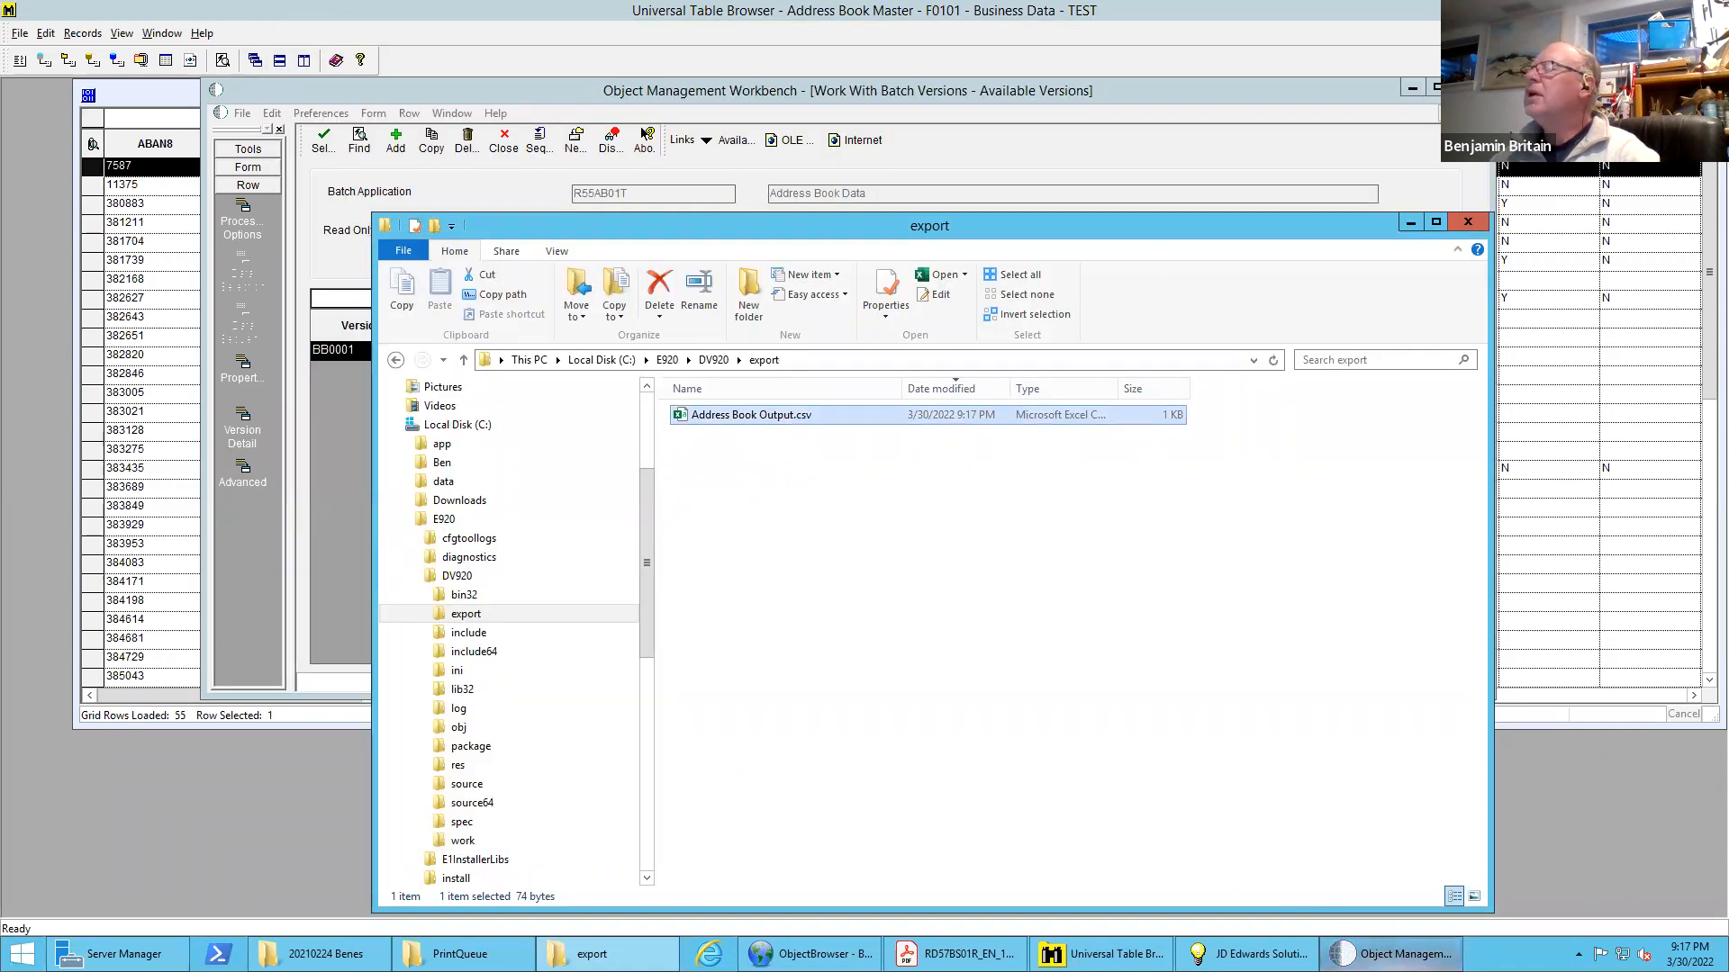
Close the R55AB01T batch versions list and bring up the Address Book Data conversion's mapping in Table Conversion design
mouse_move(1391, 954)
left_click(1420, 865)
left_click(504, 142)
left_click(479, 353)
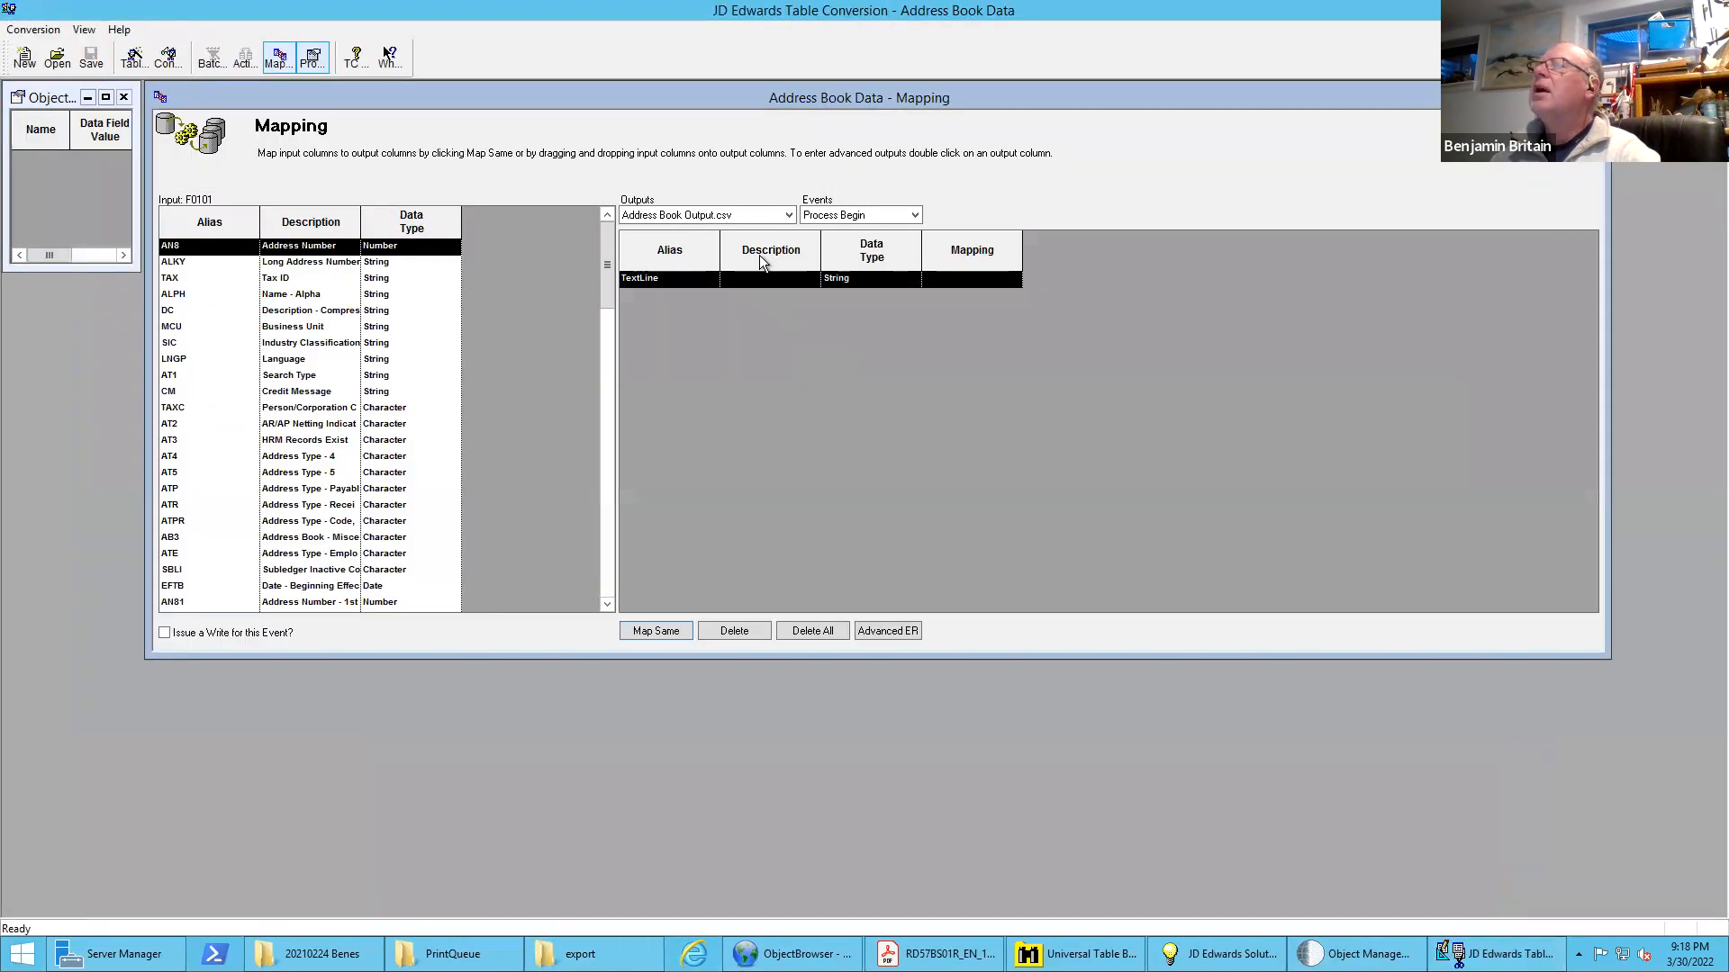
Check the TextLine1 output's column mappings for the Process Begin event and return to the Address Book Output.csv output
left_click(736, 215)
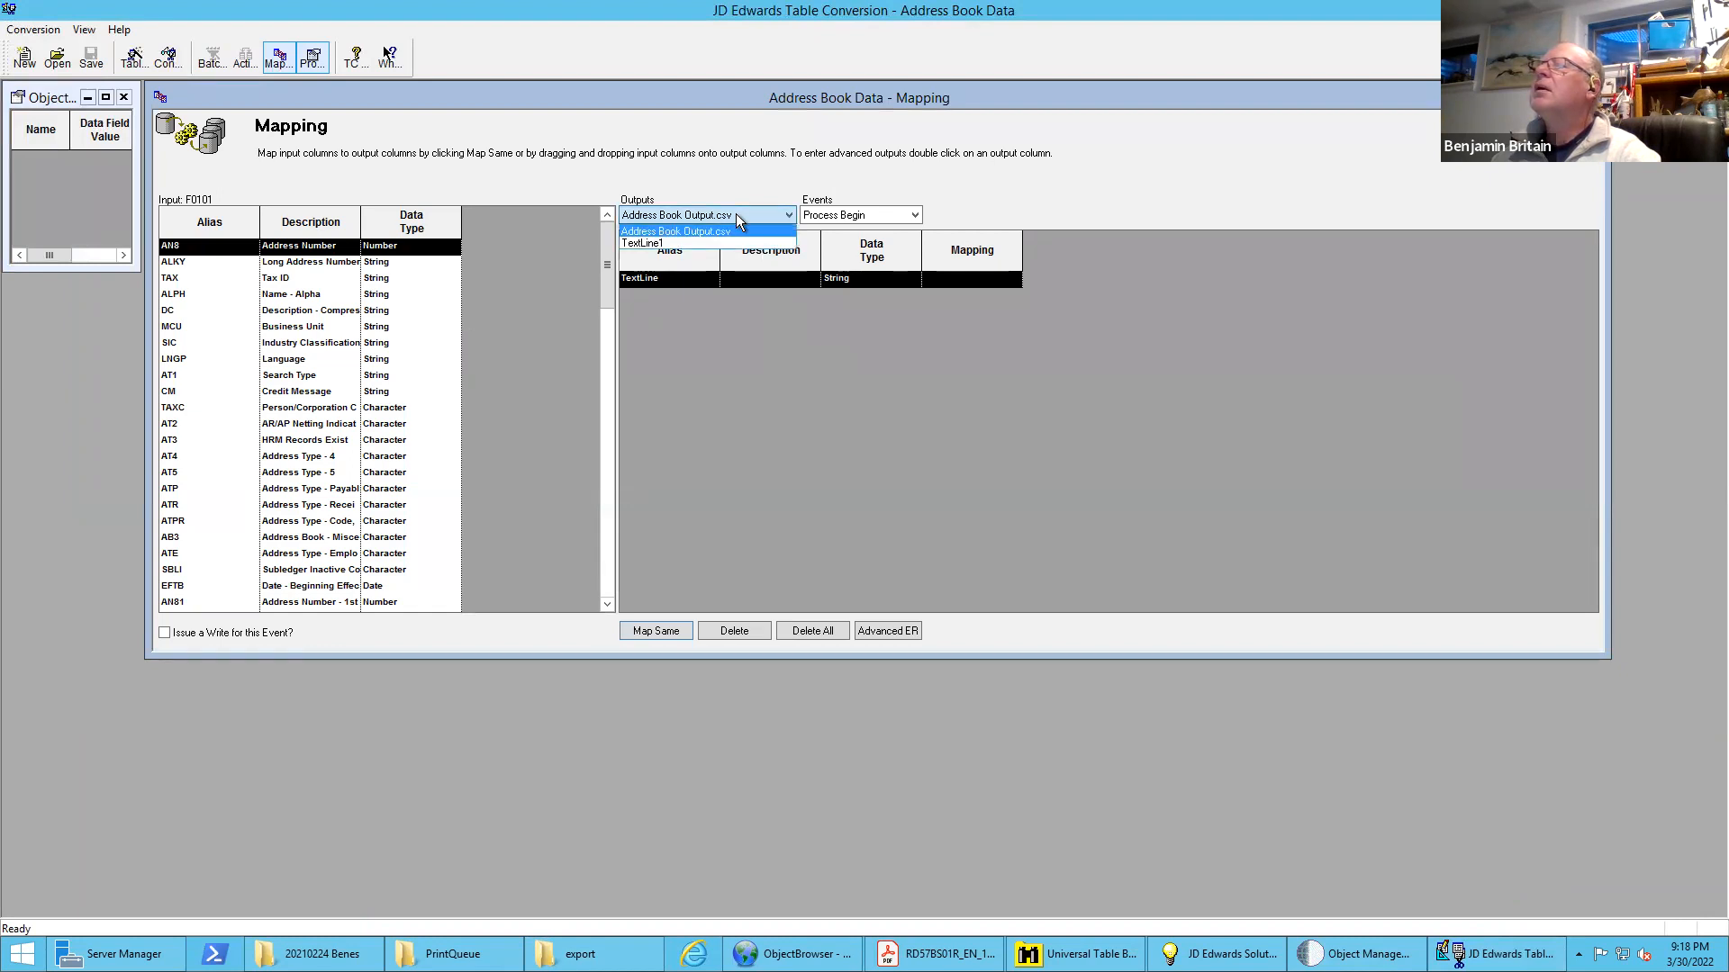
left_click(662, 242)
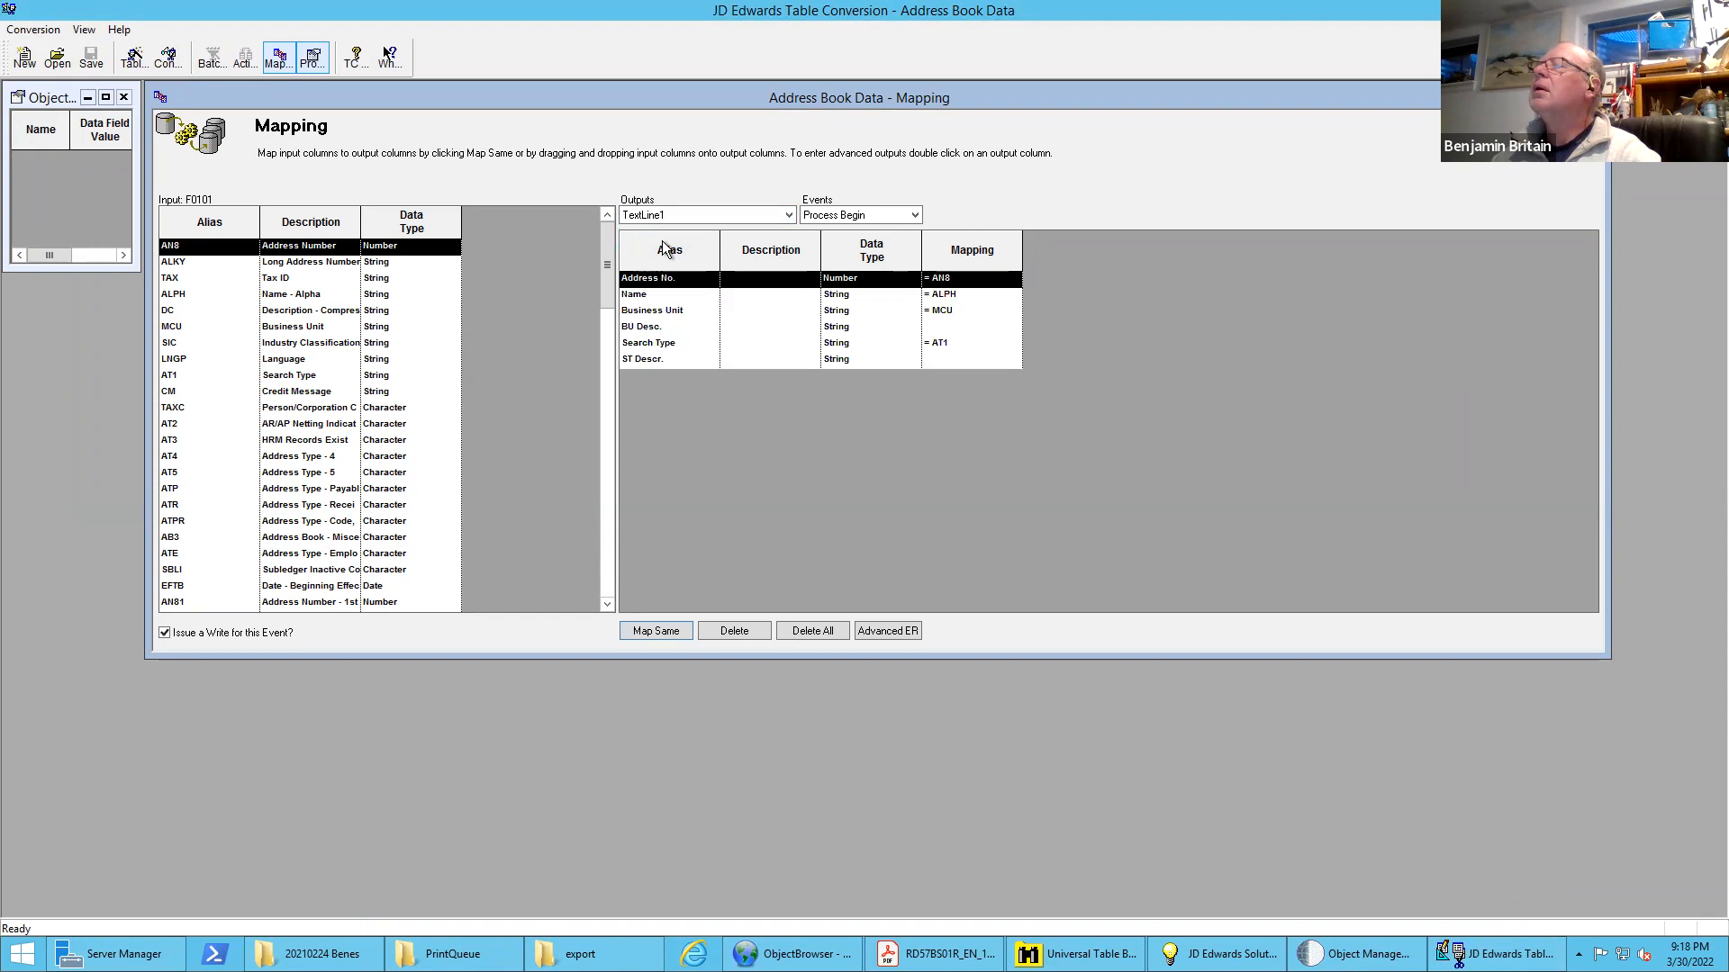
left_click(698, 213)
left_click(742, 231)
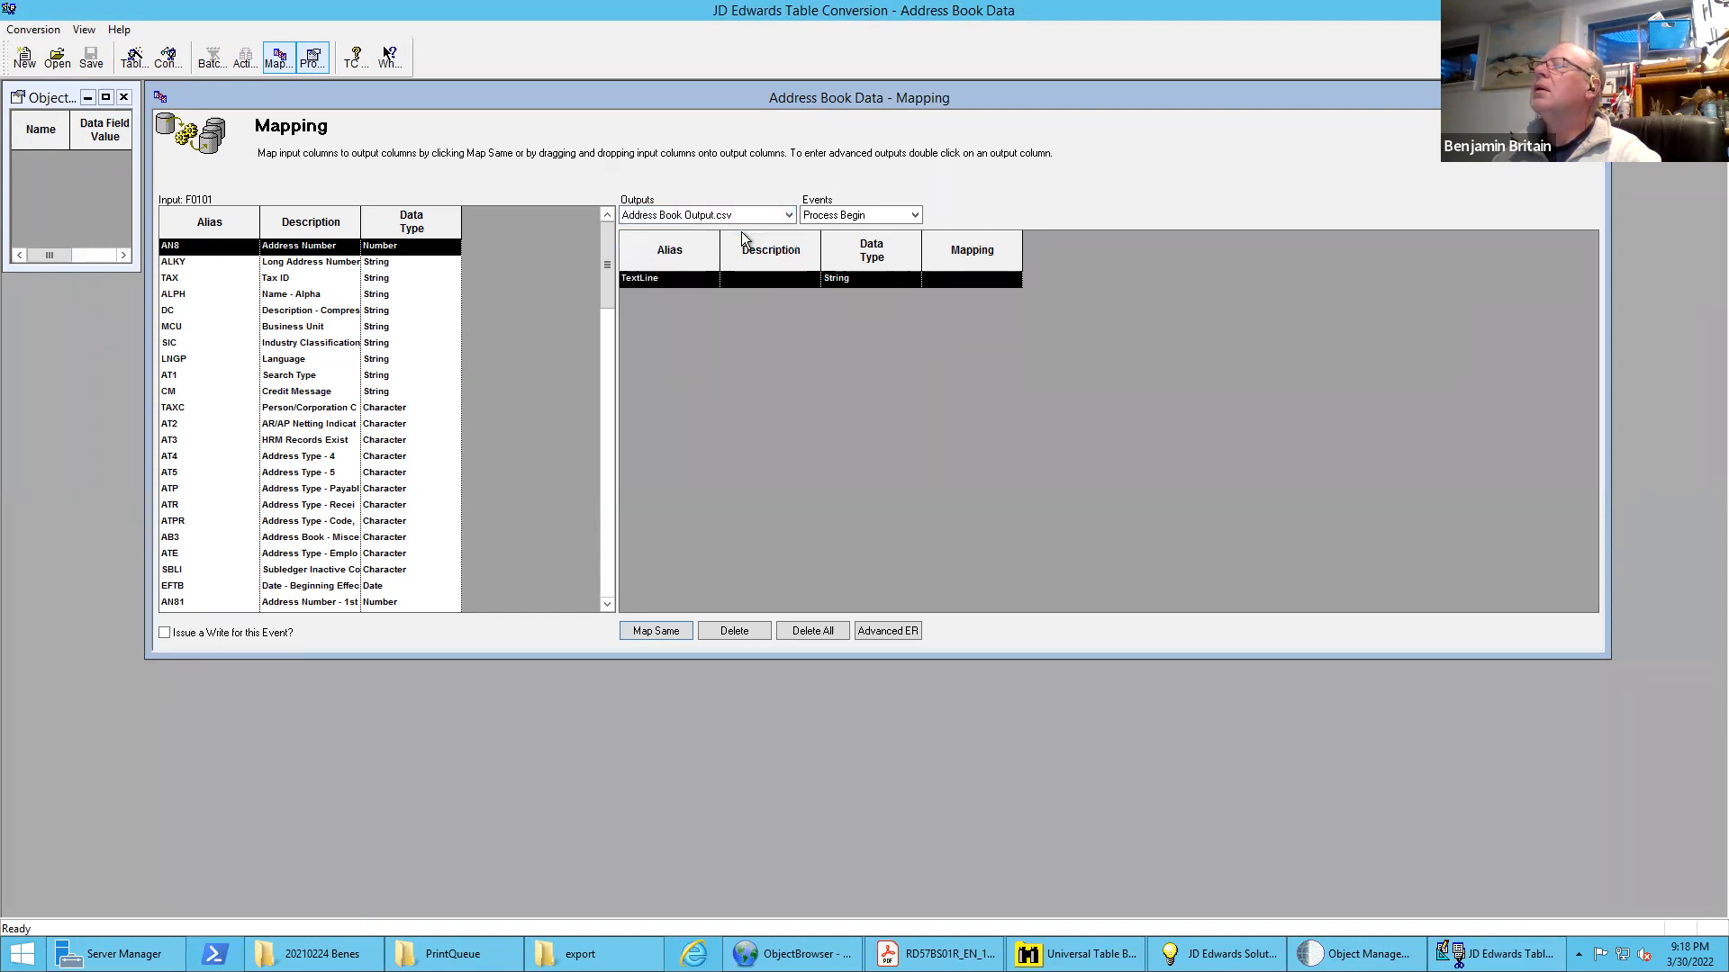
Select the Row Fetched event for Address Book Output.csv and open its advanced event rules, saving the table conversion
left_click(915, 216)
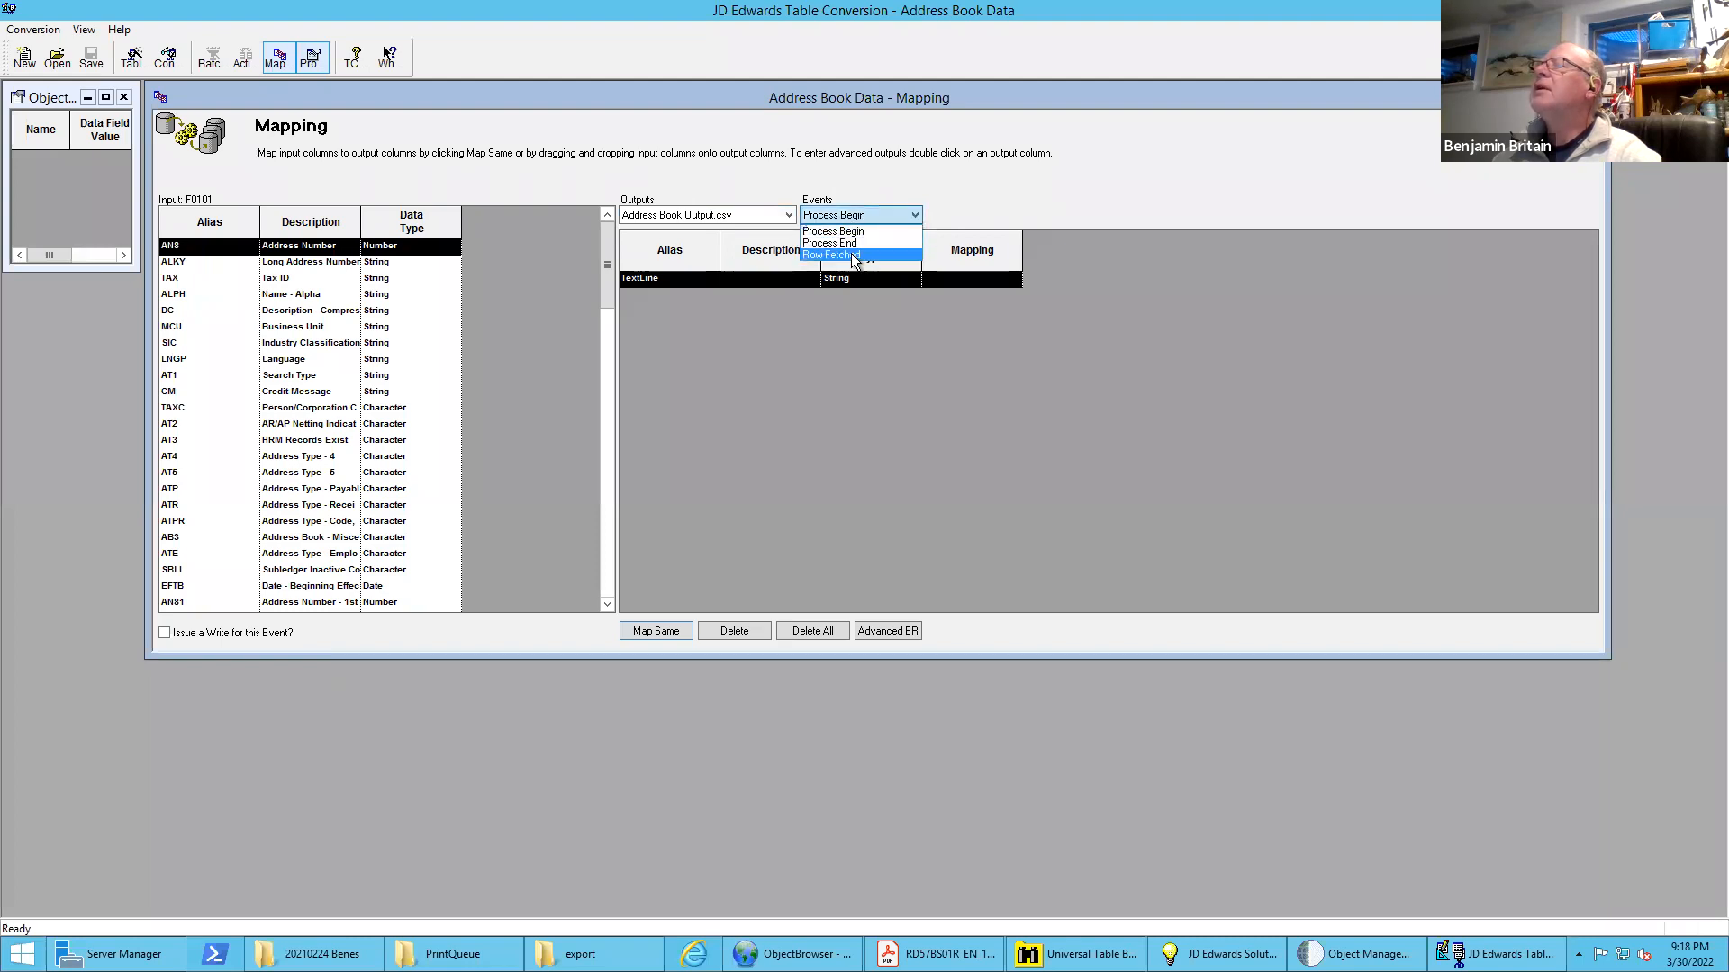
left_click(860, 255)
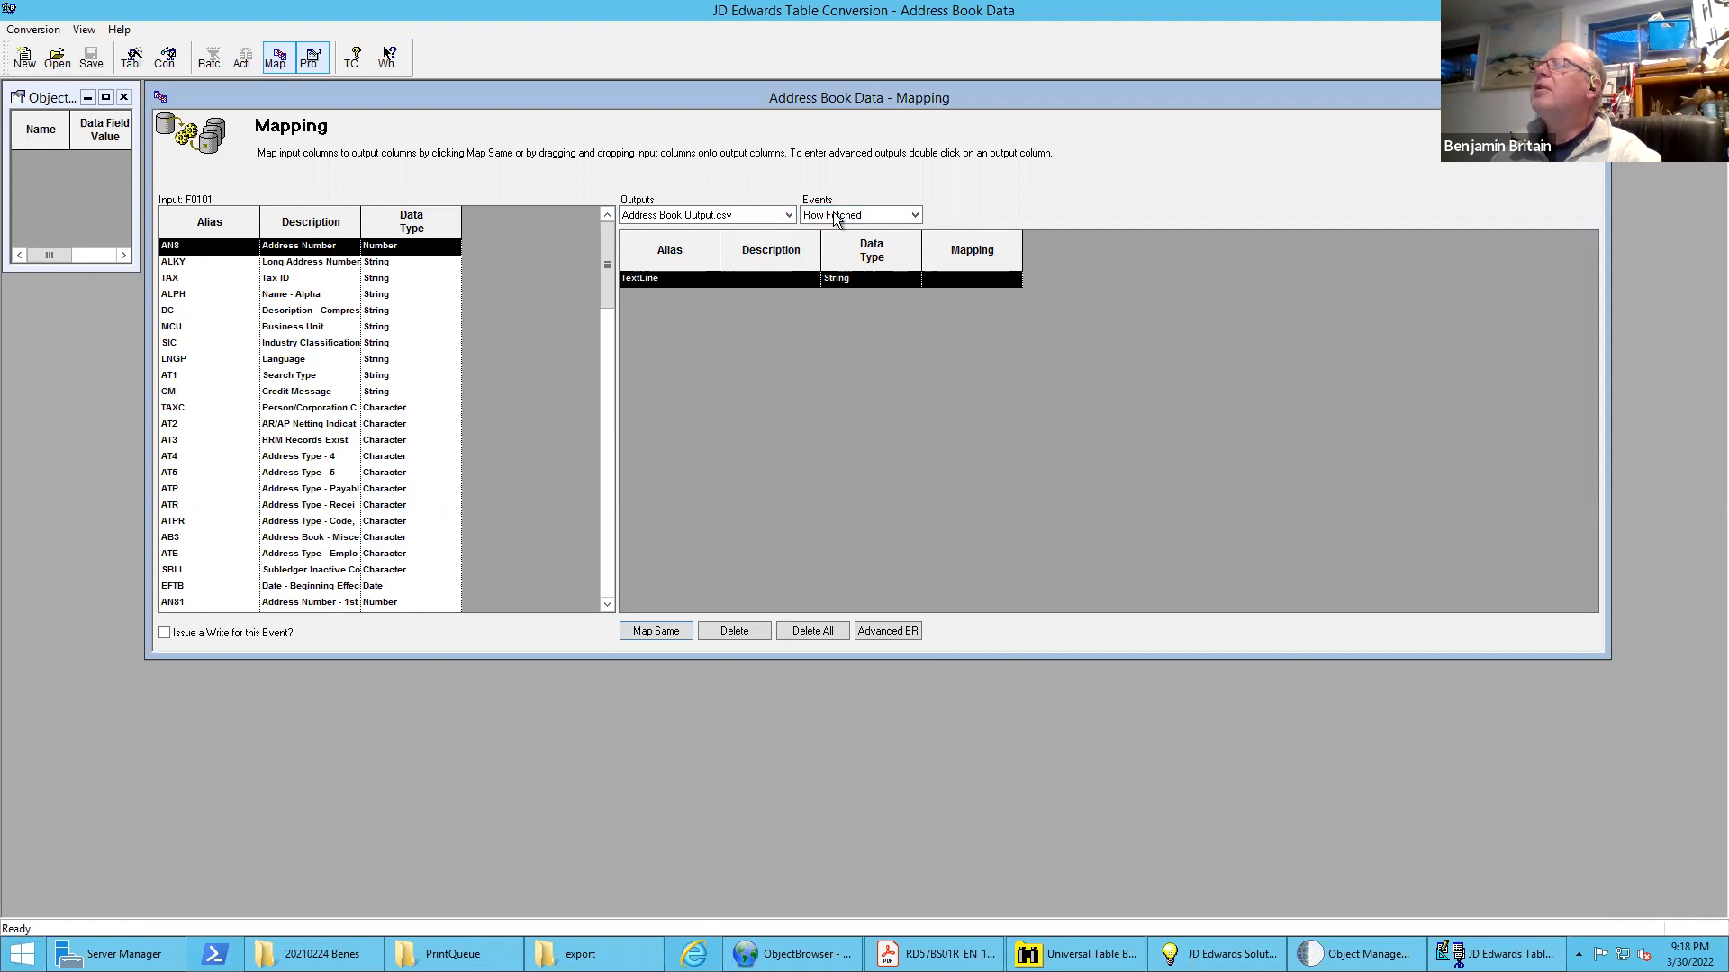
left_click(887, 631)
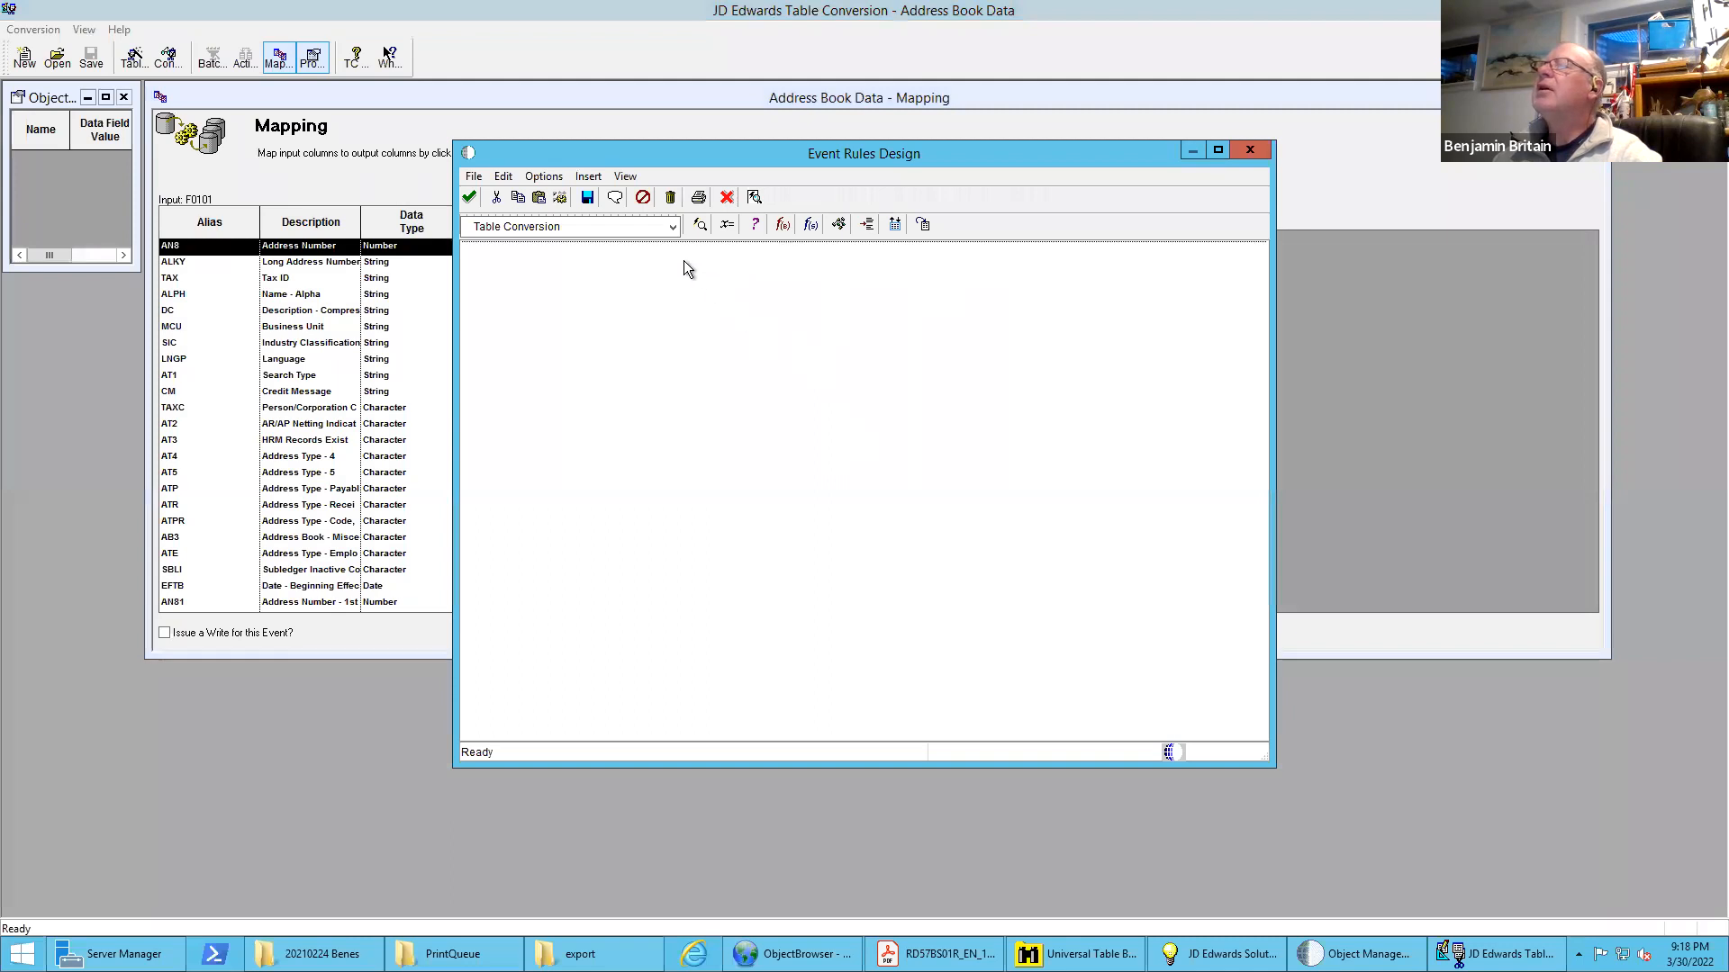
left_click(725, 196)
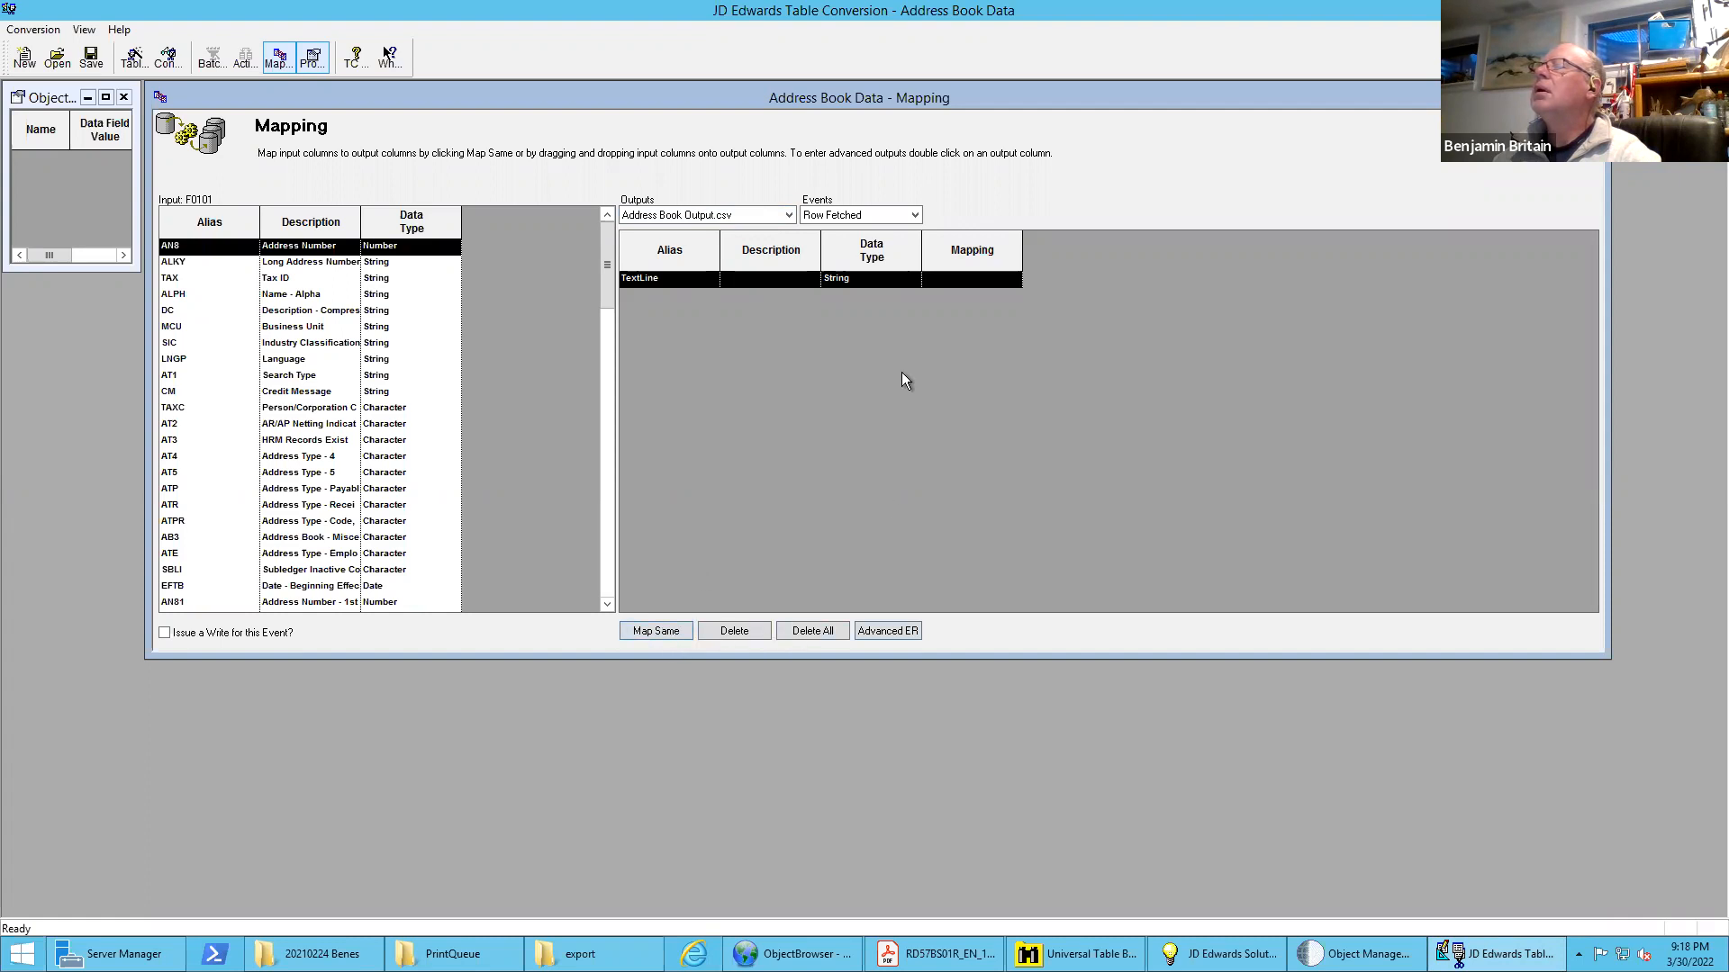
left_click(878, 632)
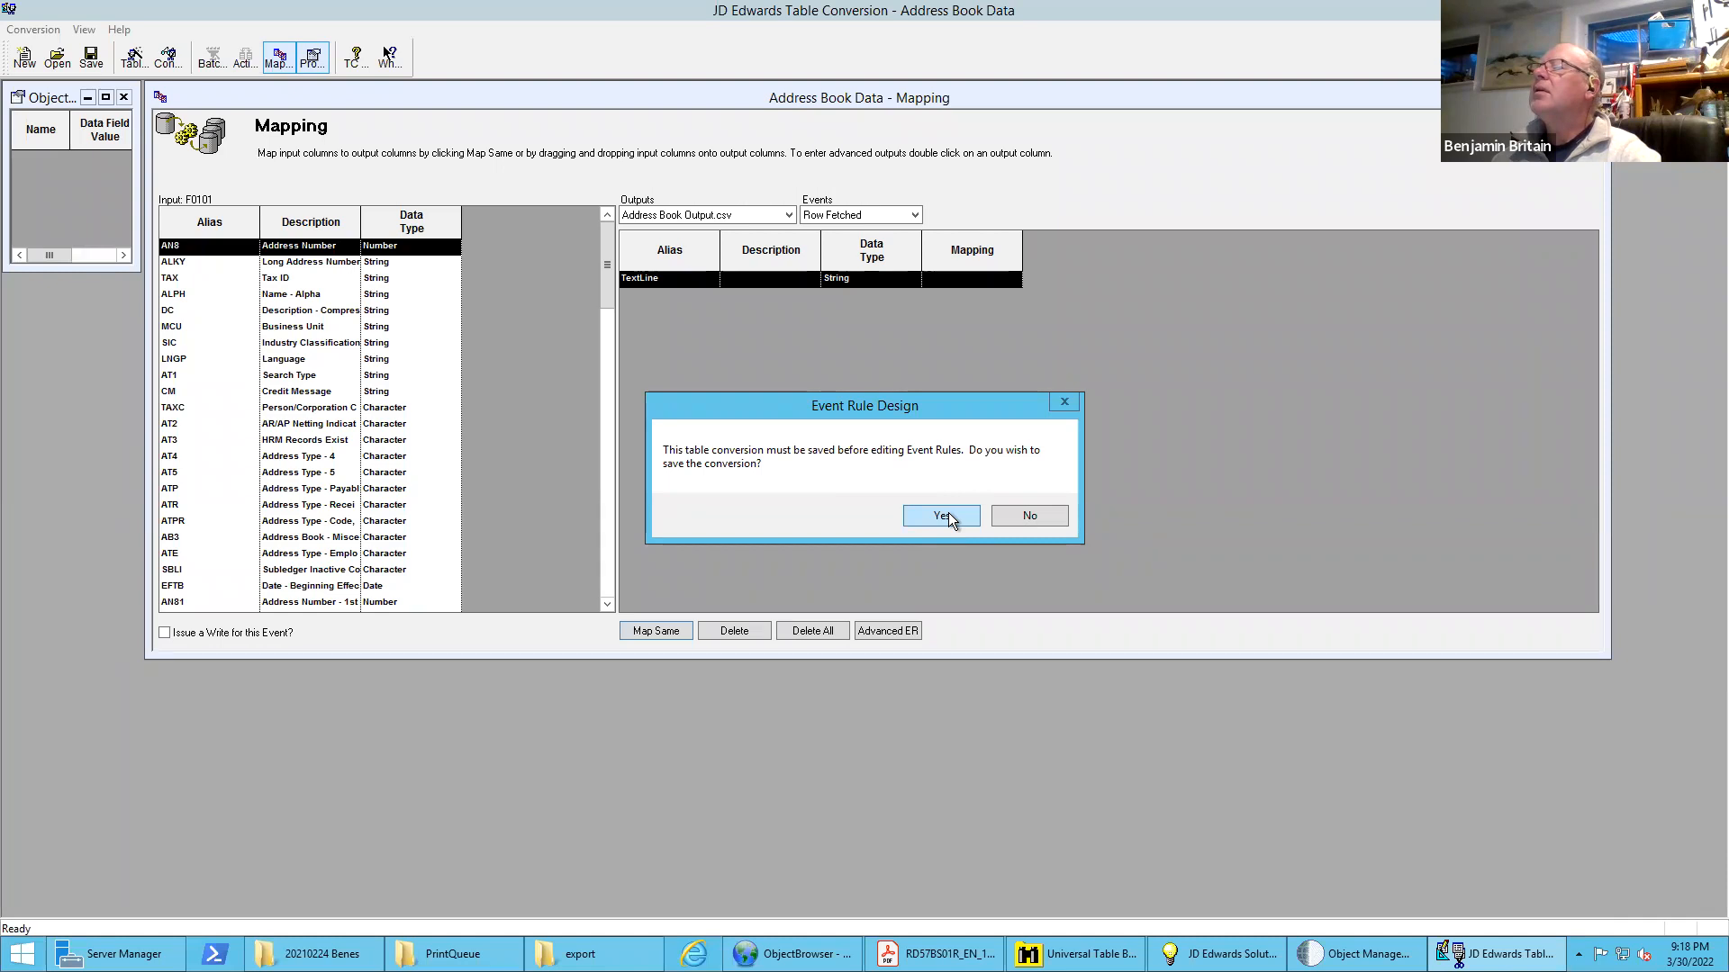
left_click(941, 516)
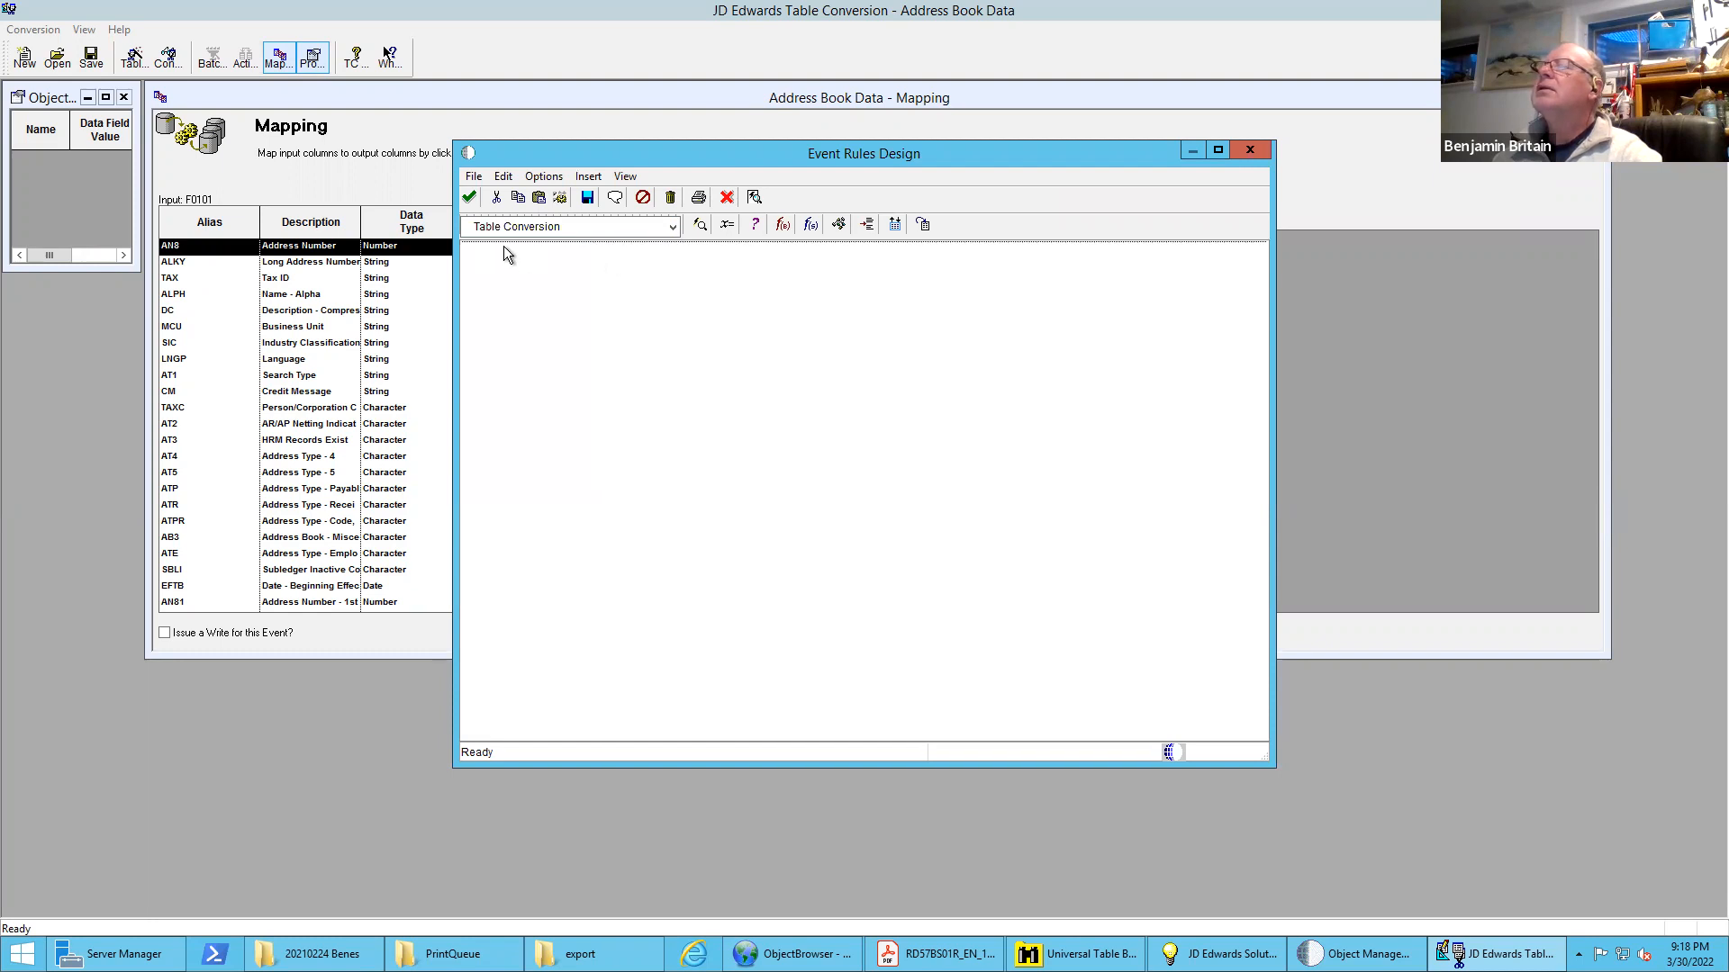
Add an event rule assigning input column AN8 (Address Number) (F0101) to output column Address No. (TextLine1)
left_click(727, 224)
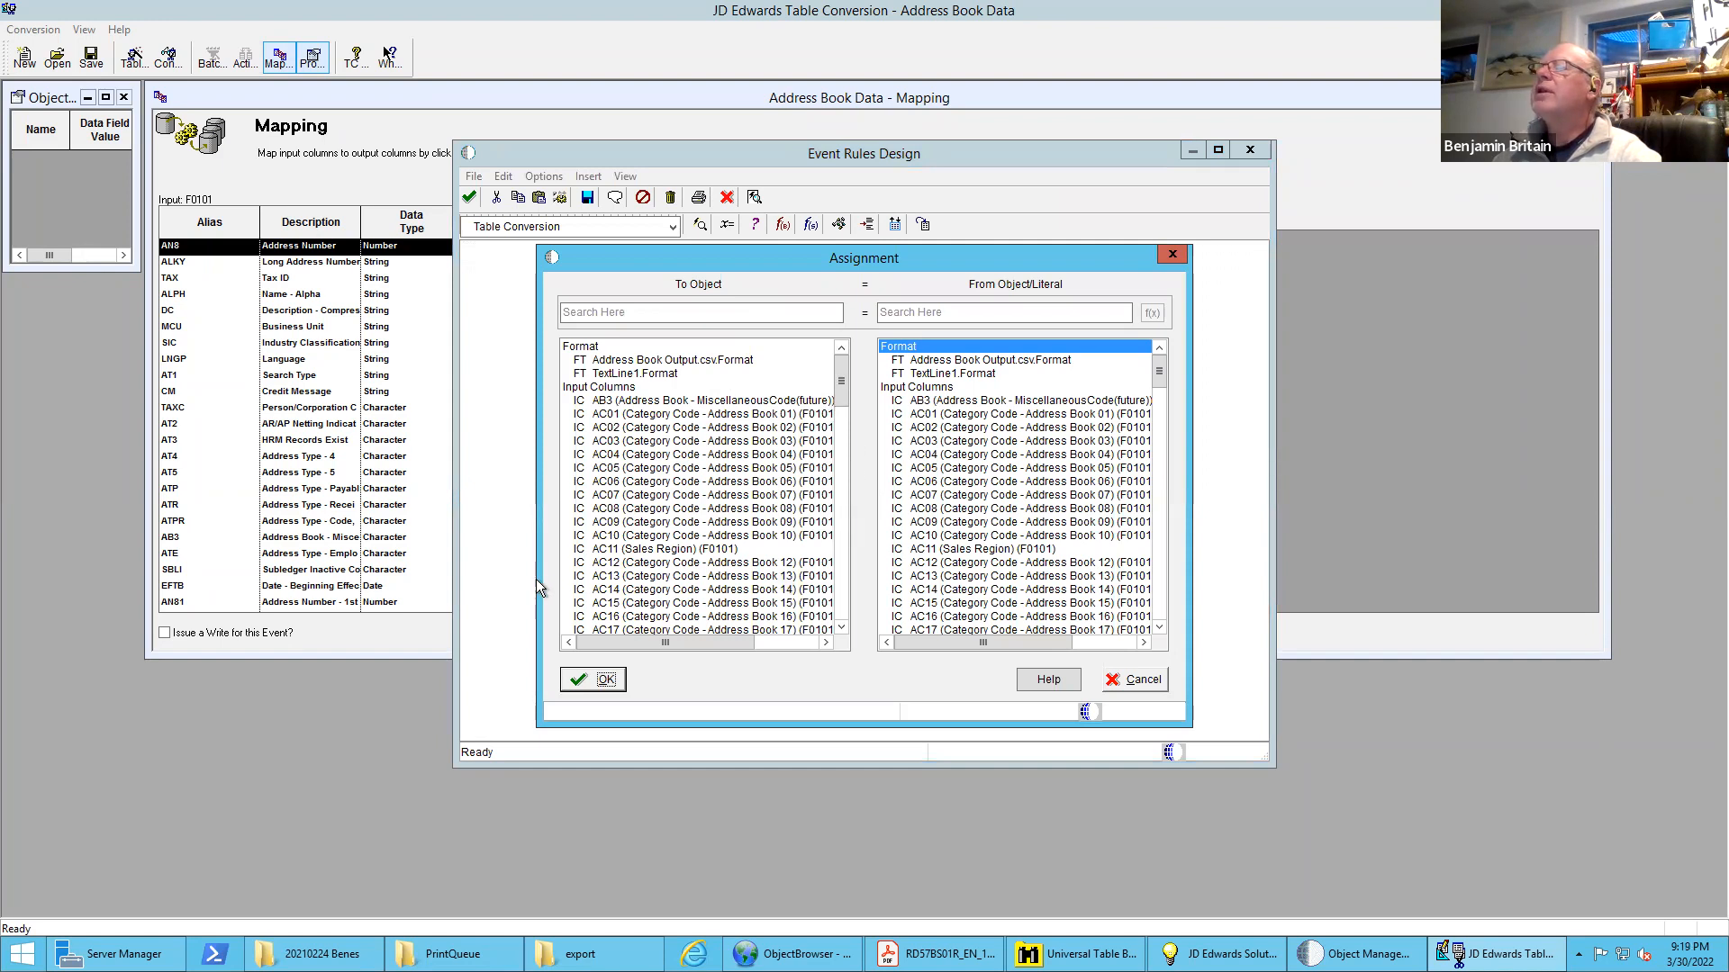
left_click(839, 472)
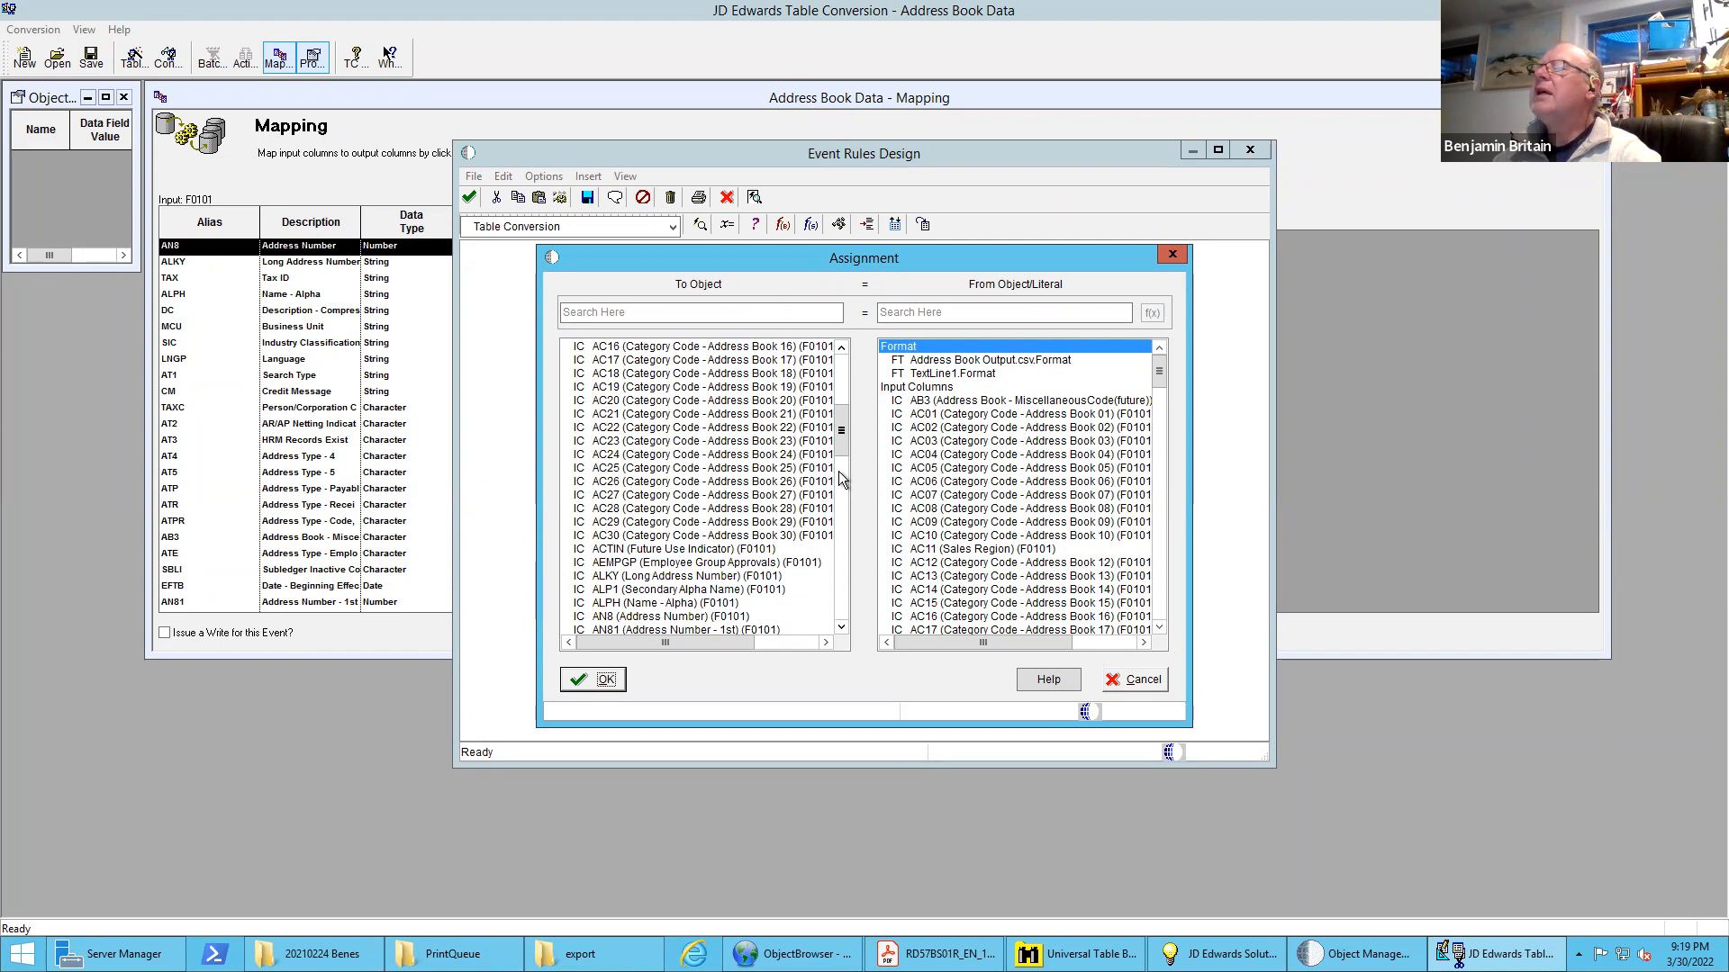
left_click(671, 618)
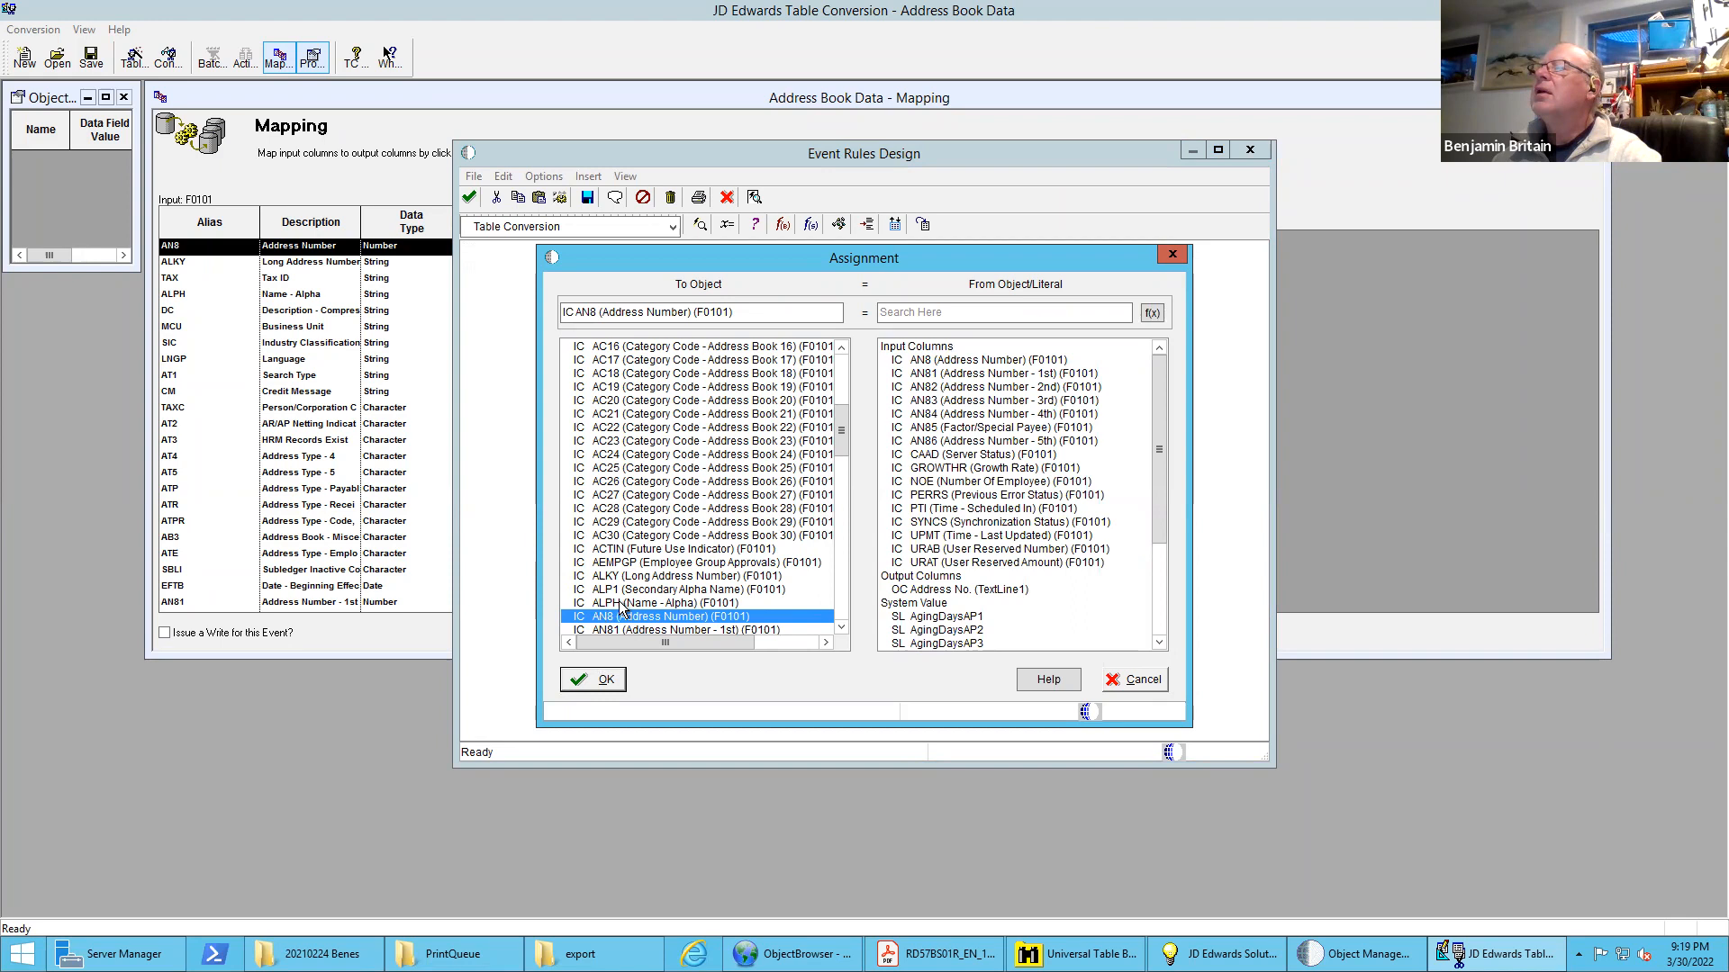
left_click_drag(841, 432, 850, 591)
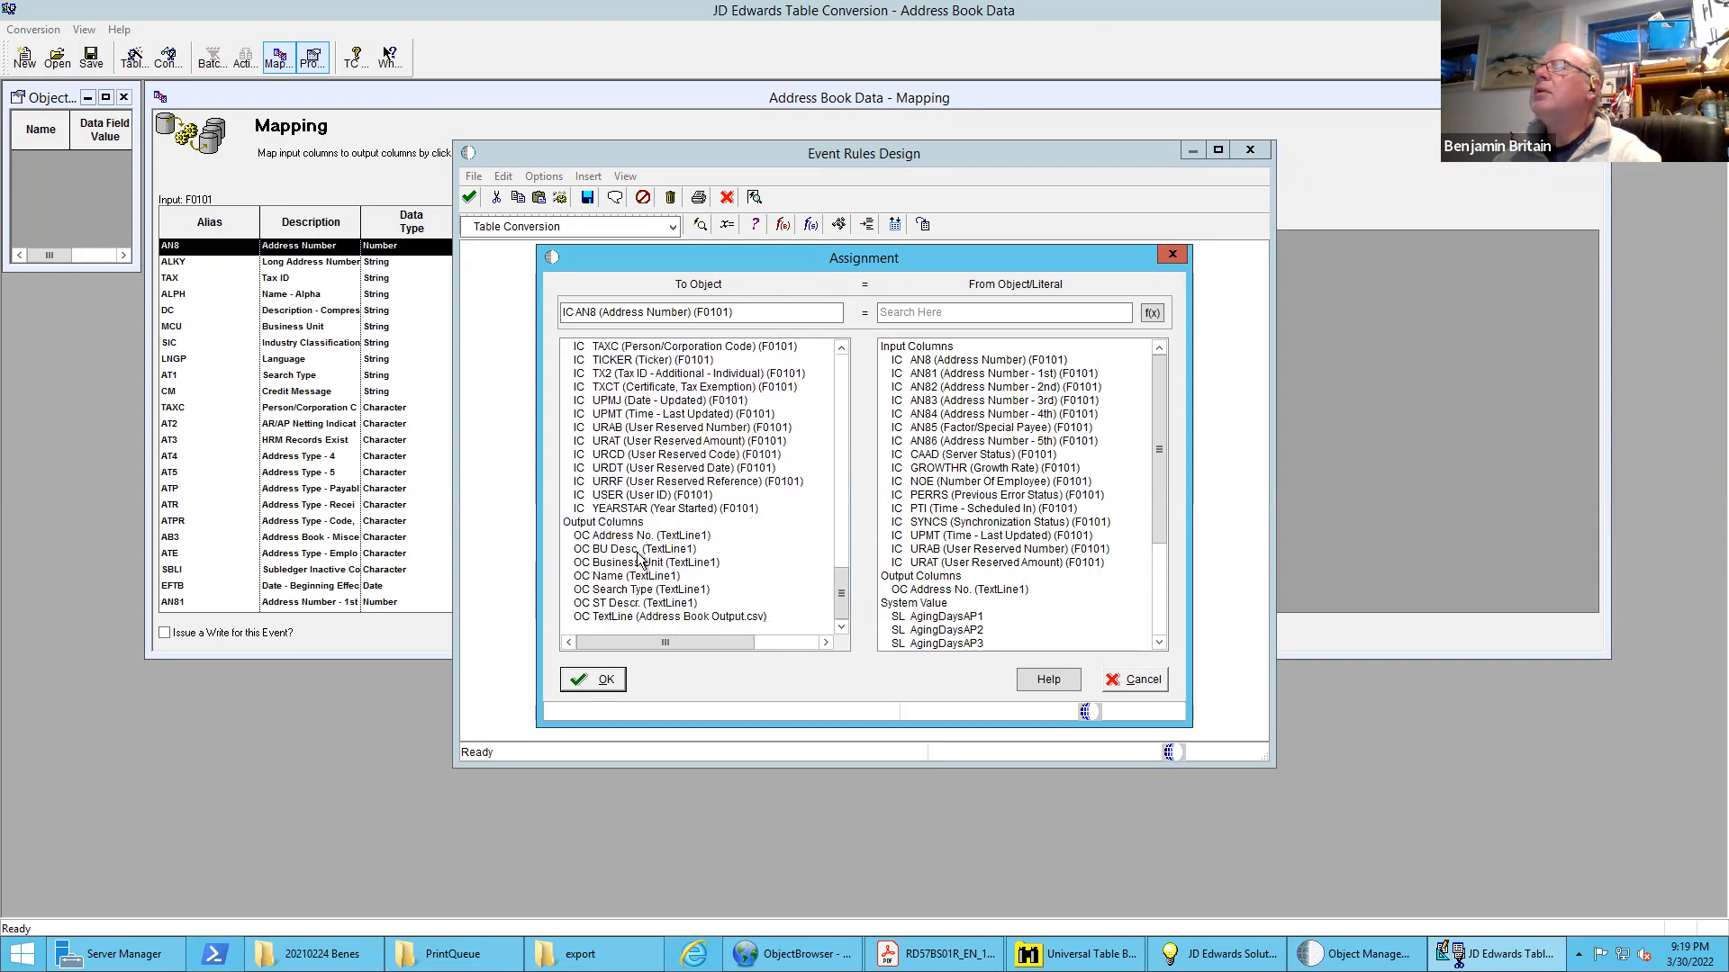
left_click(623, 536)
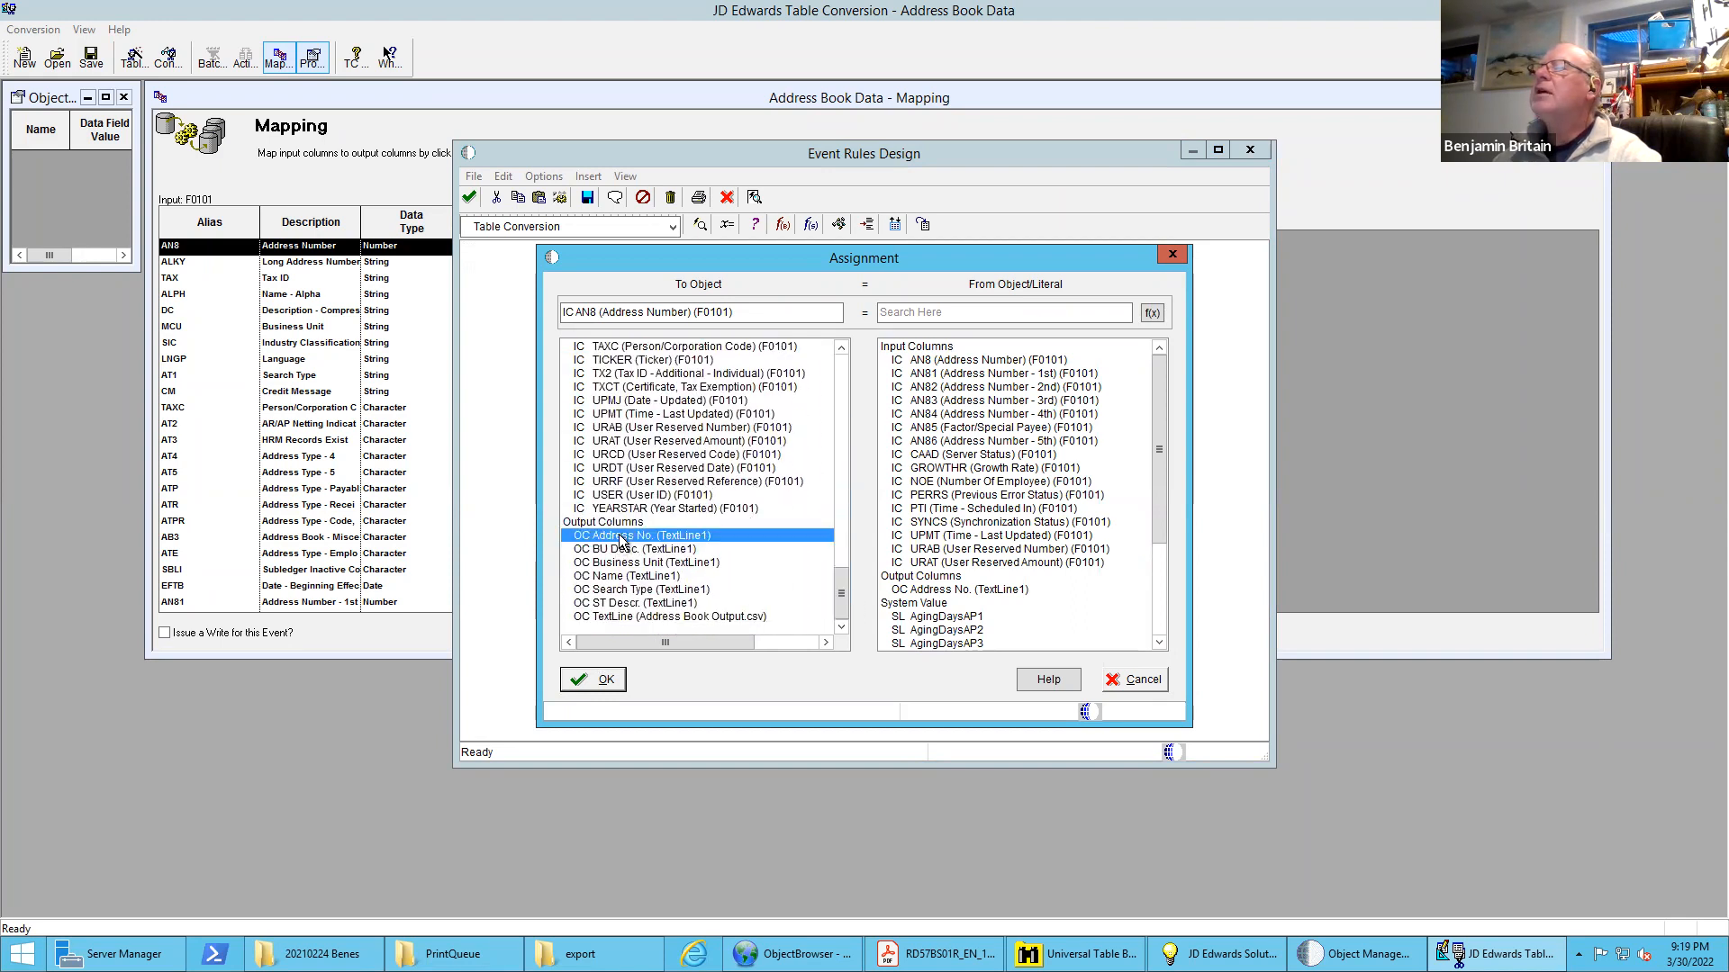
left_click(928, 361)
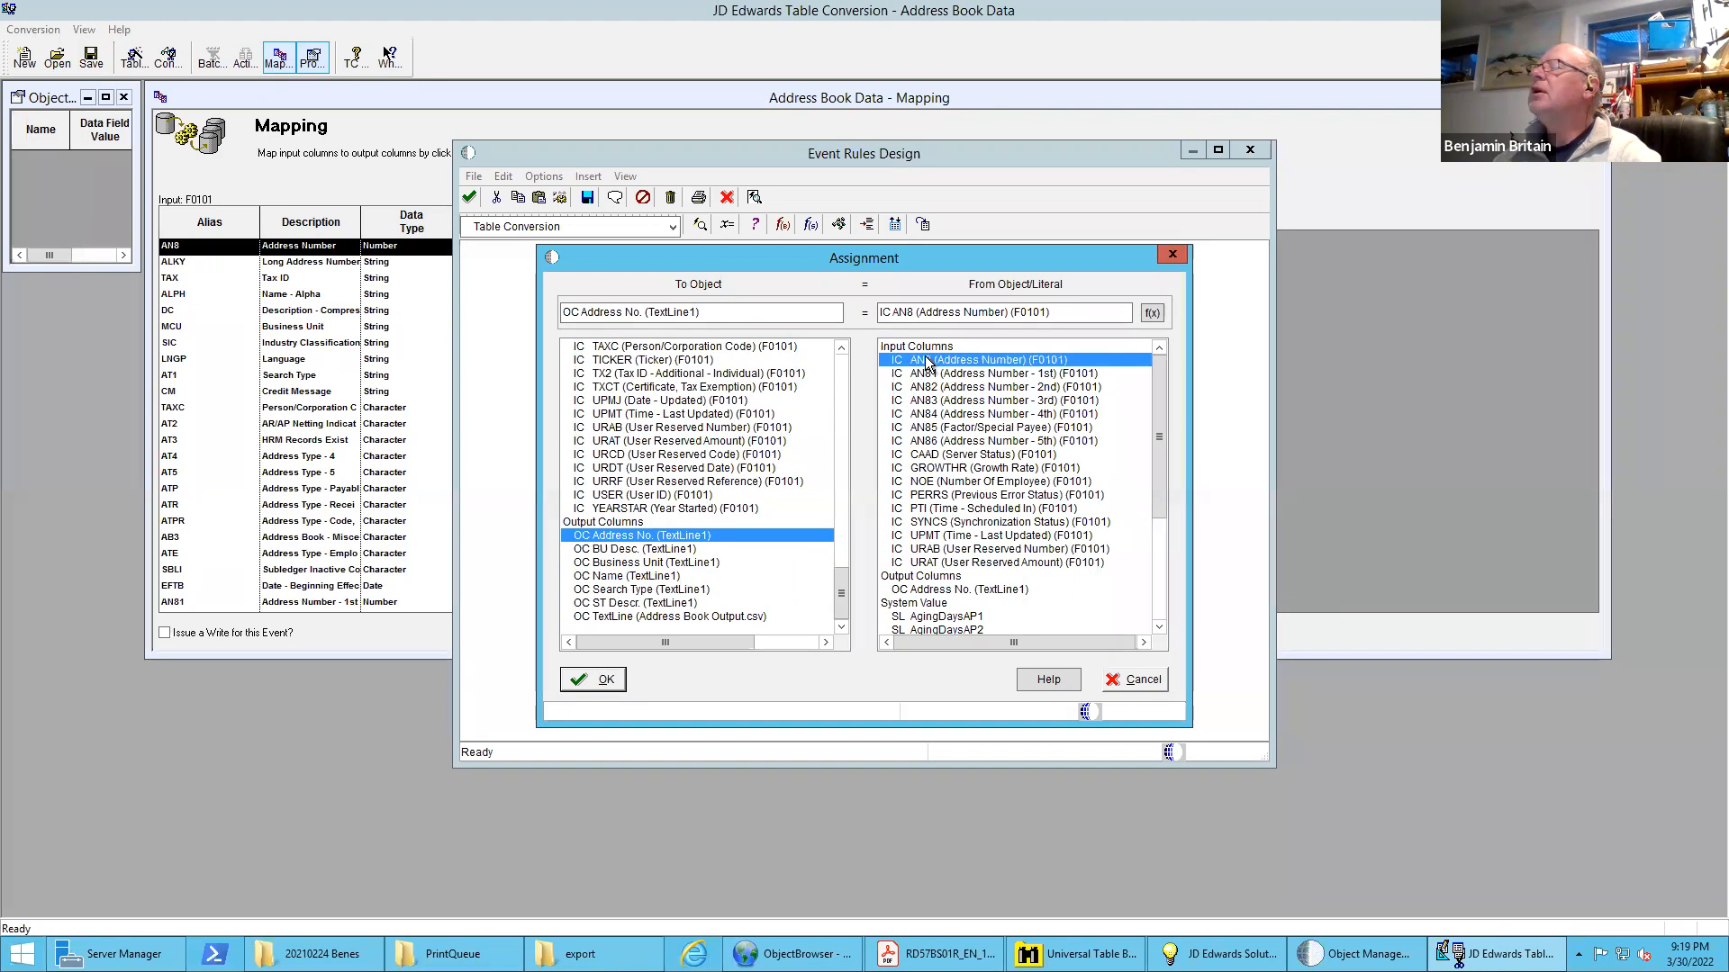
left_click(605, 678)
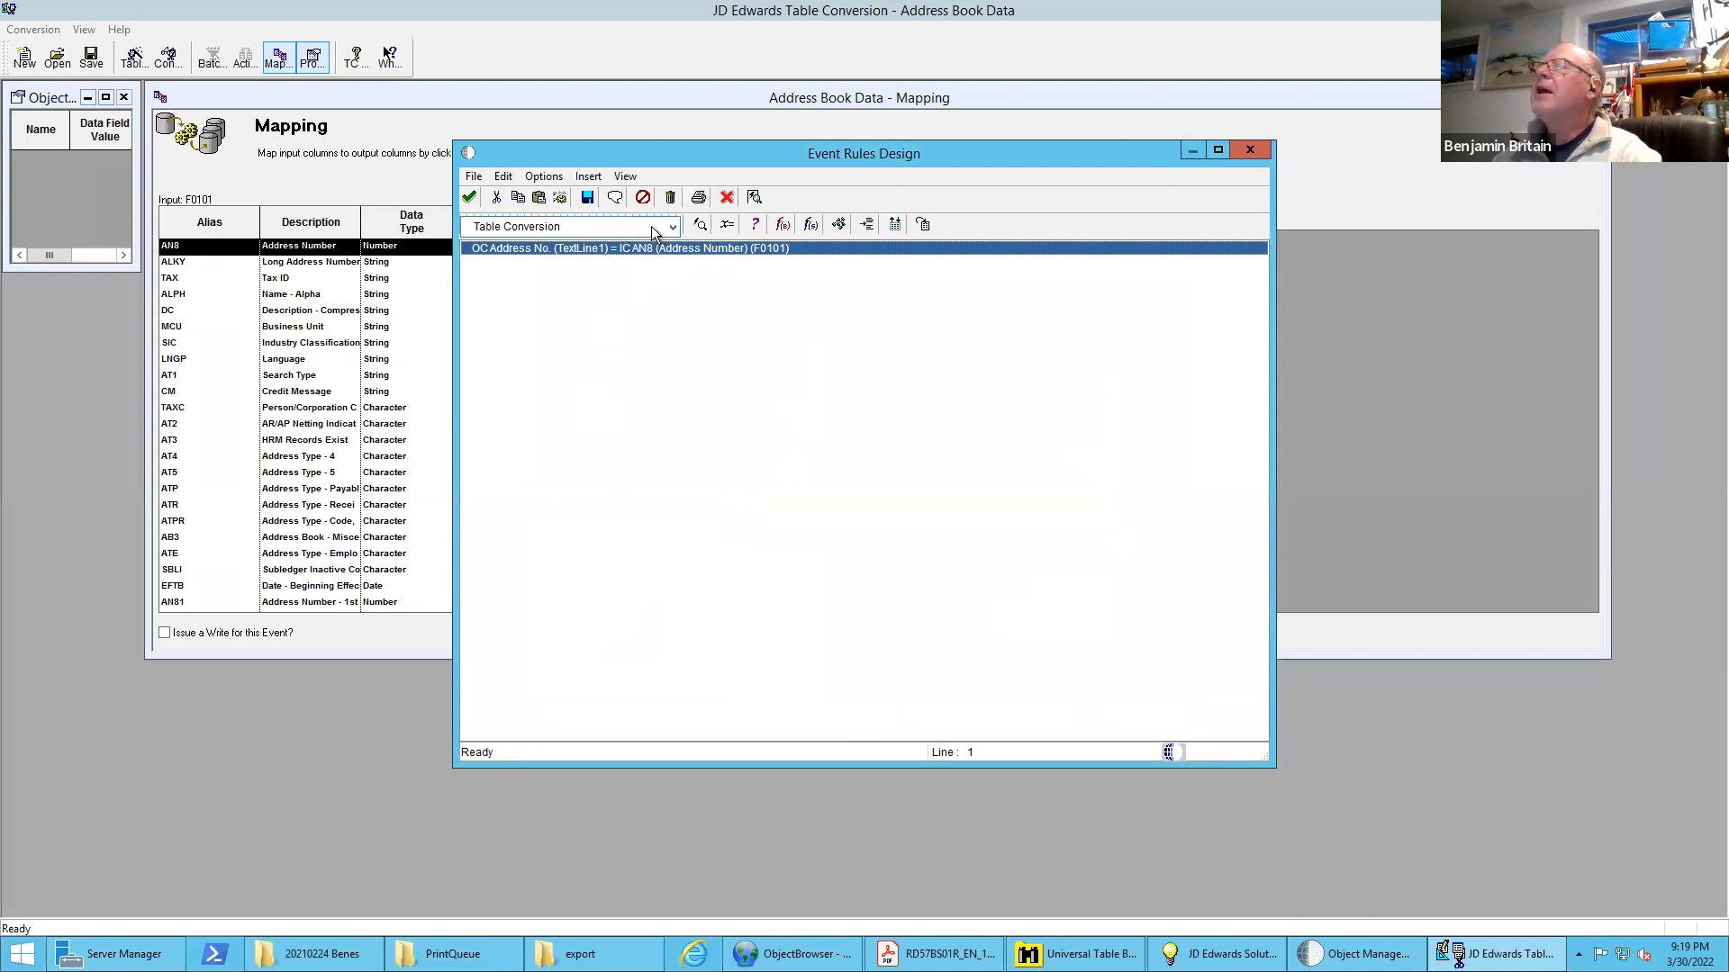
Add an event rule assigning input column ALPH (Name - Alpha) (F0101) to output column Name (TextLine1)
left_click(727, 224)
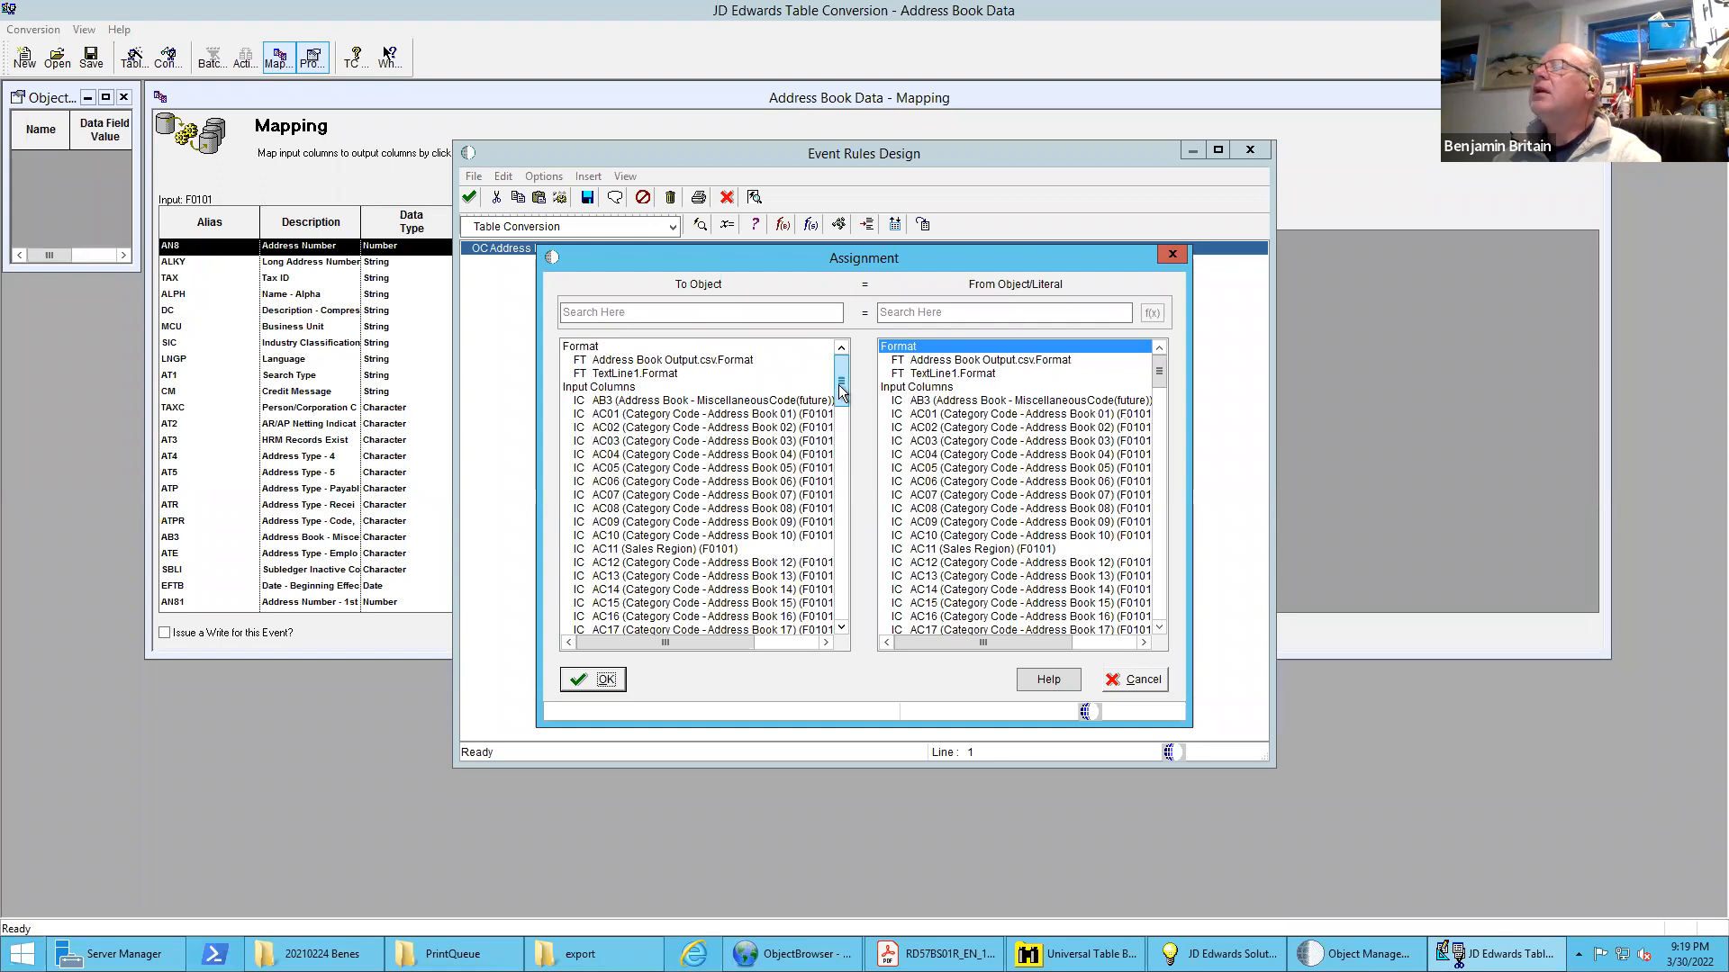
scroll(842, 450, "down", 11)
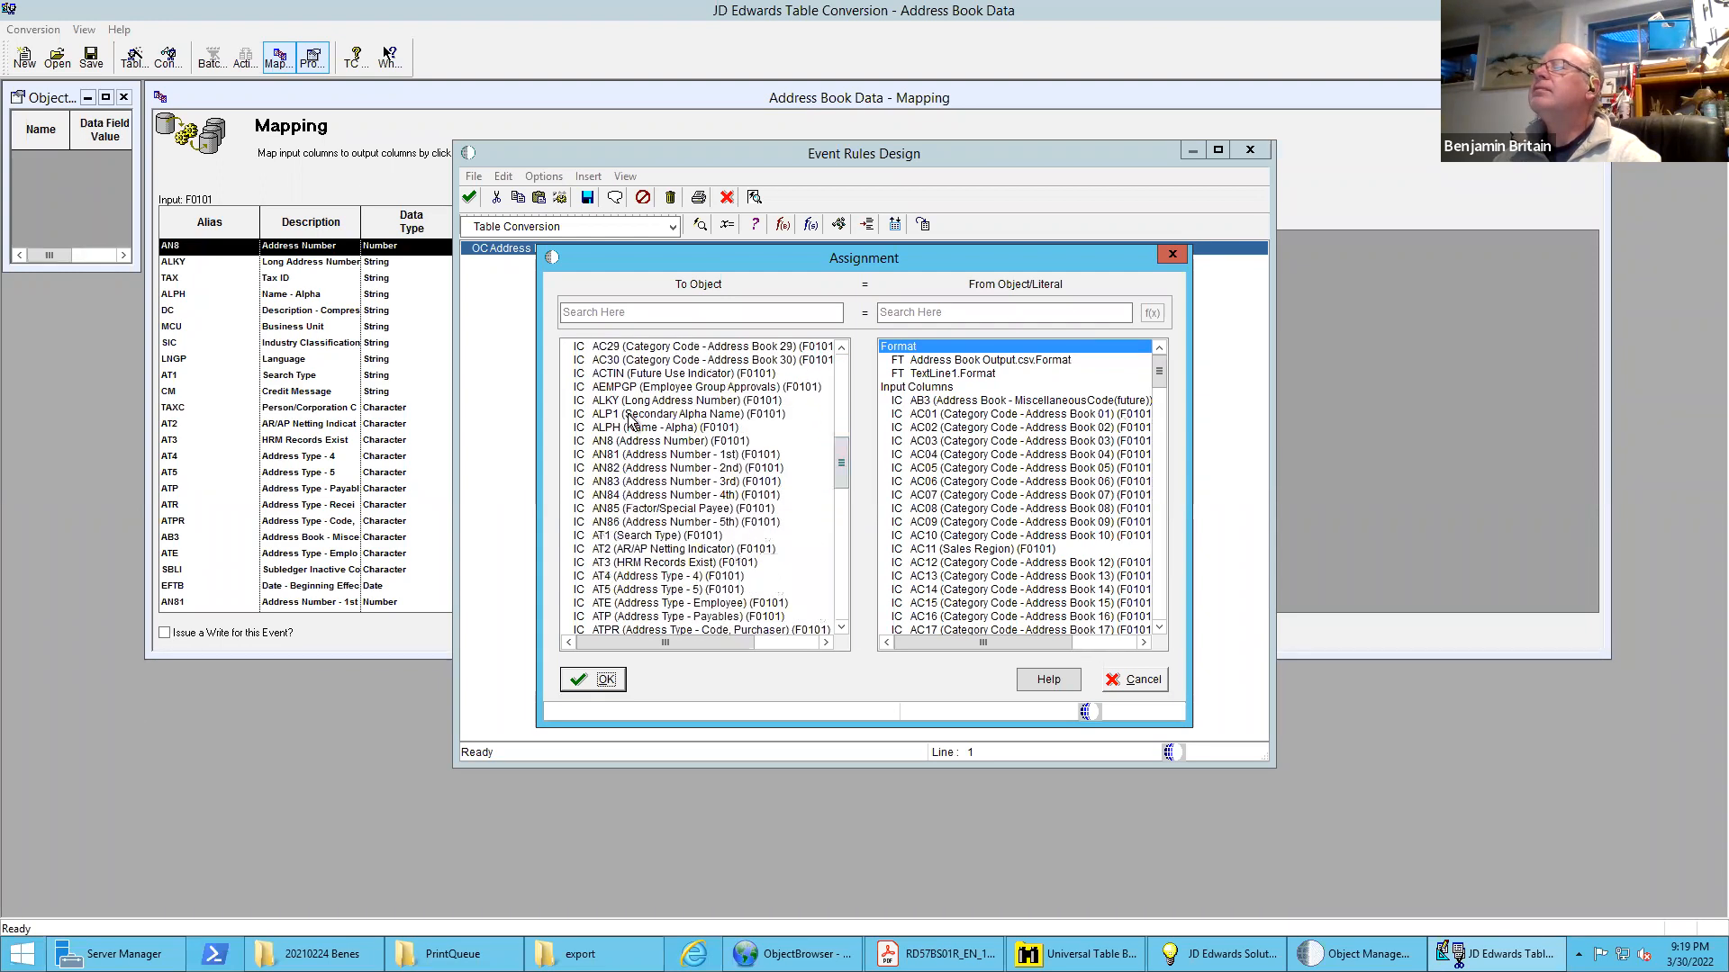
left_click(622, 429)
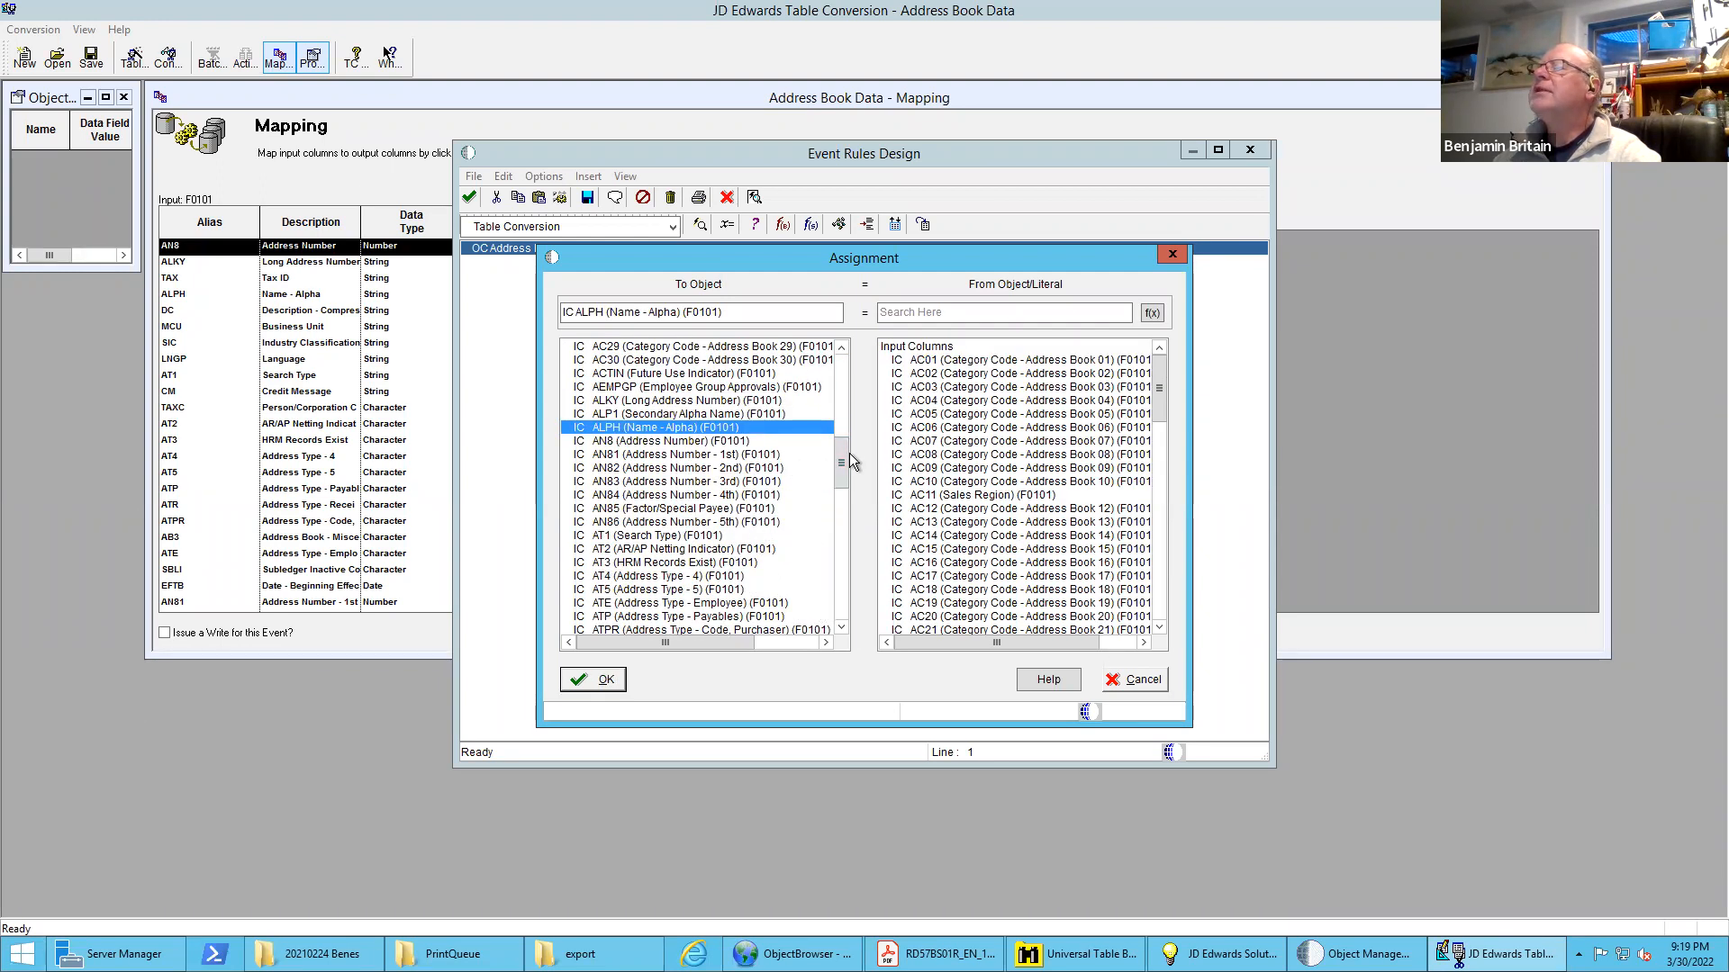
left_click_drag(835, 457, 846, 593)
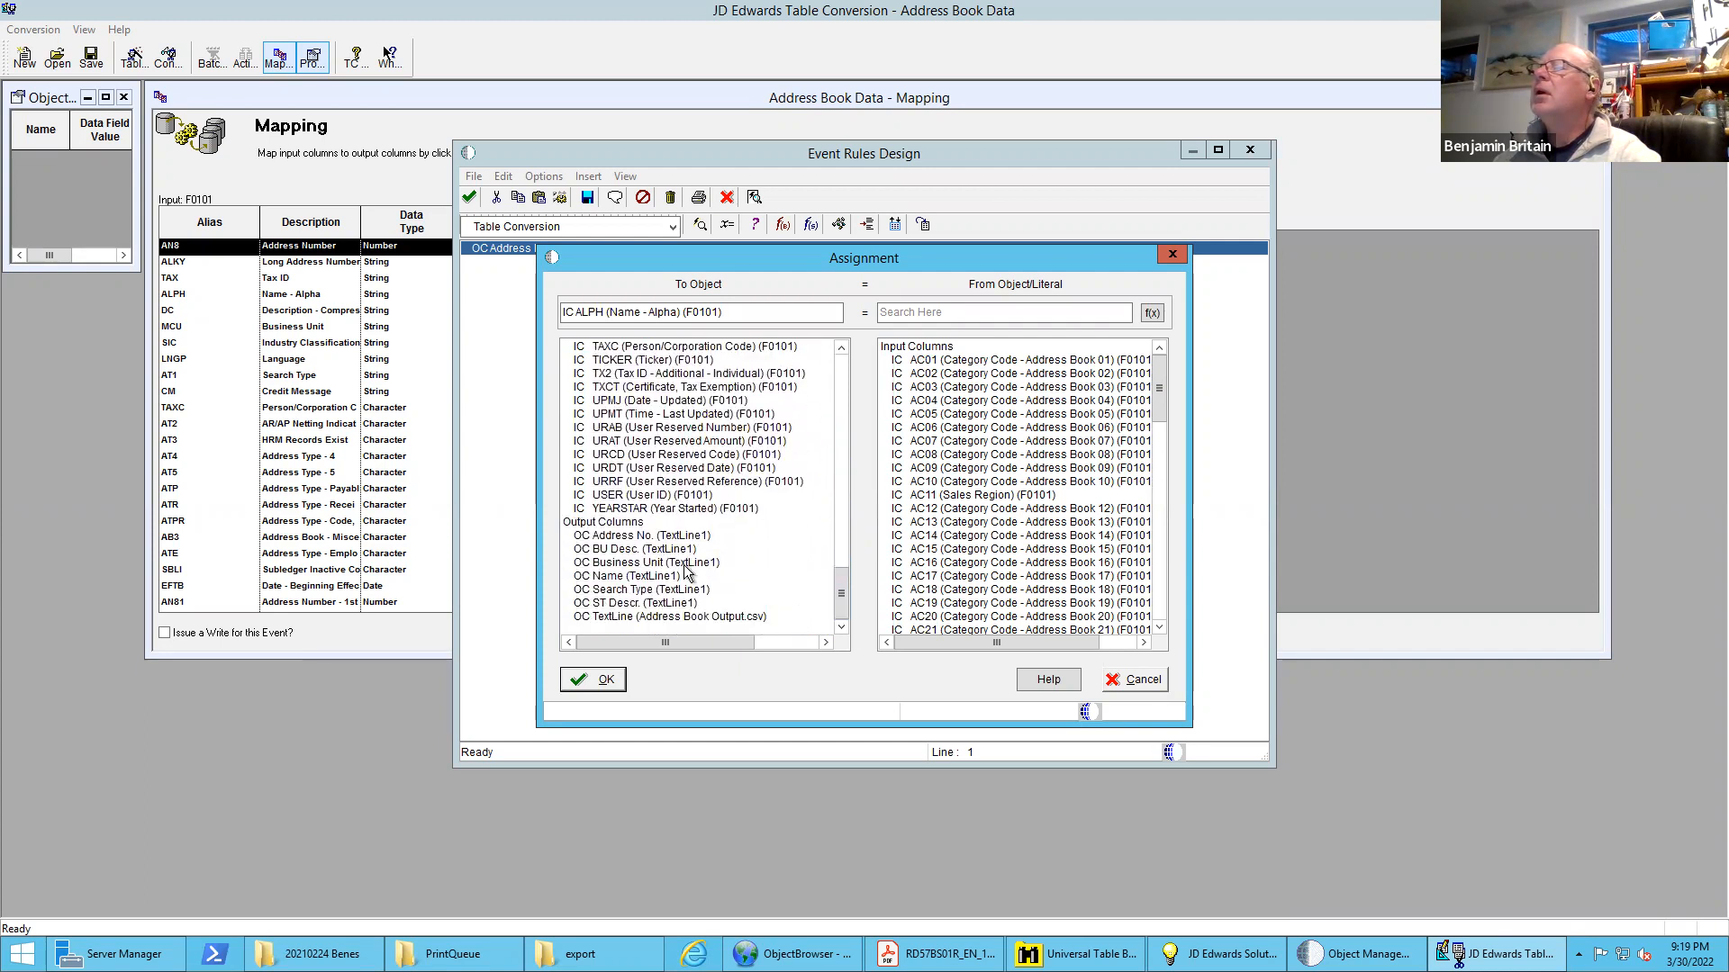
left_click(607, 578)
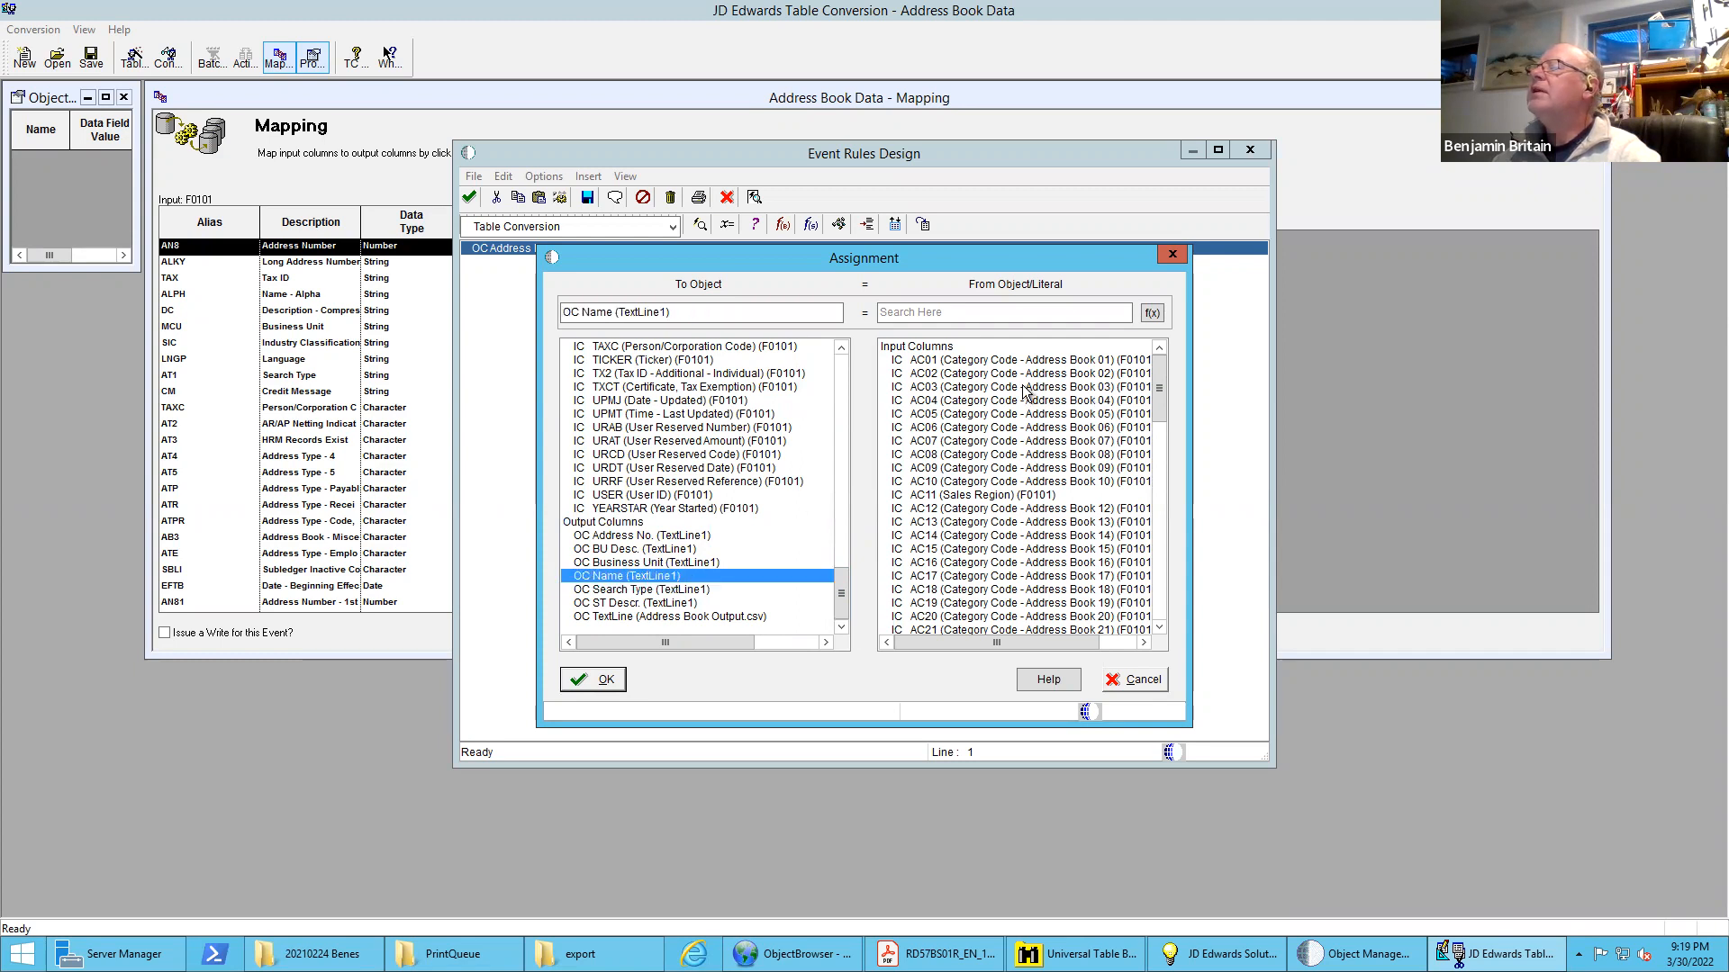
left_click_drag(1161, 388, 1157, 481)
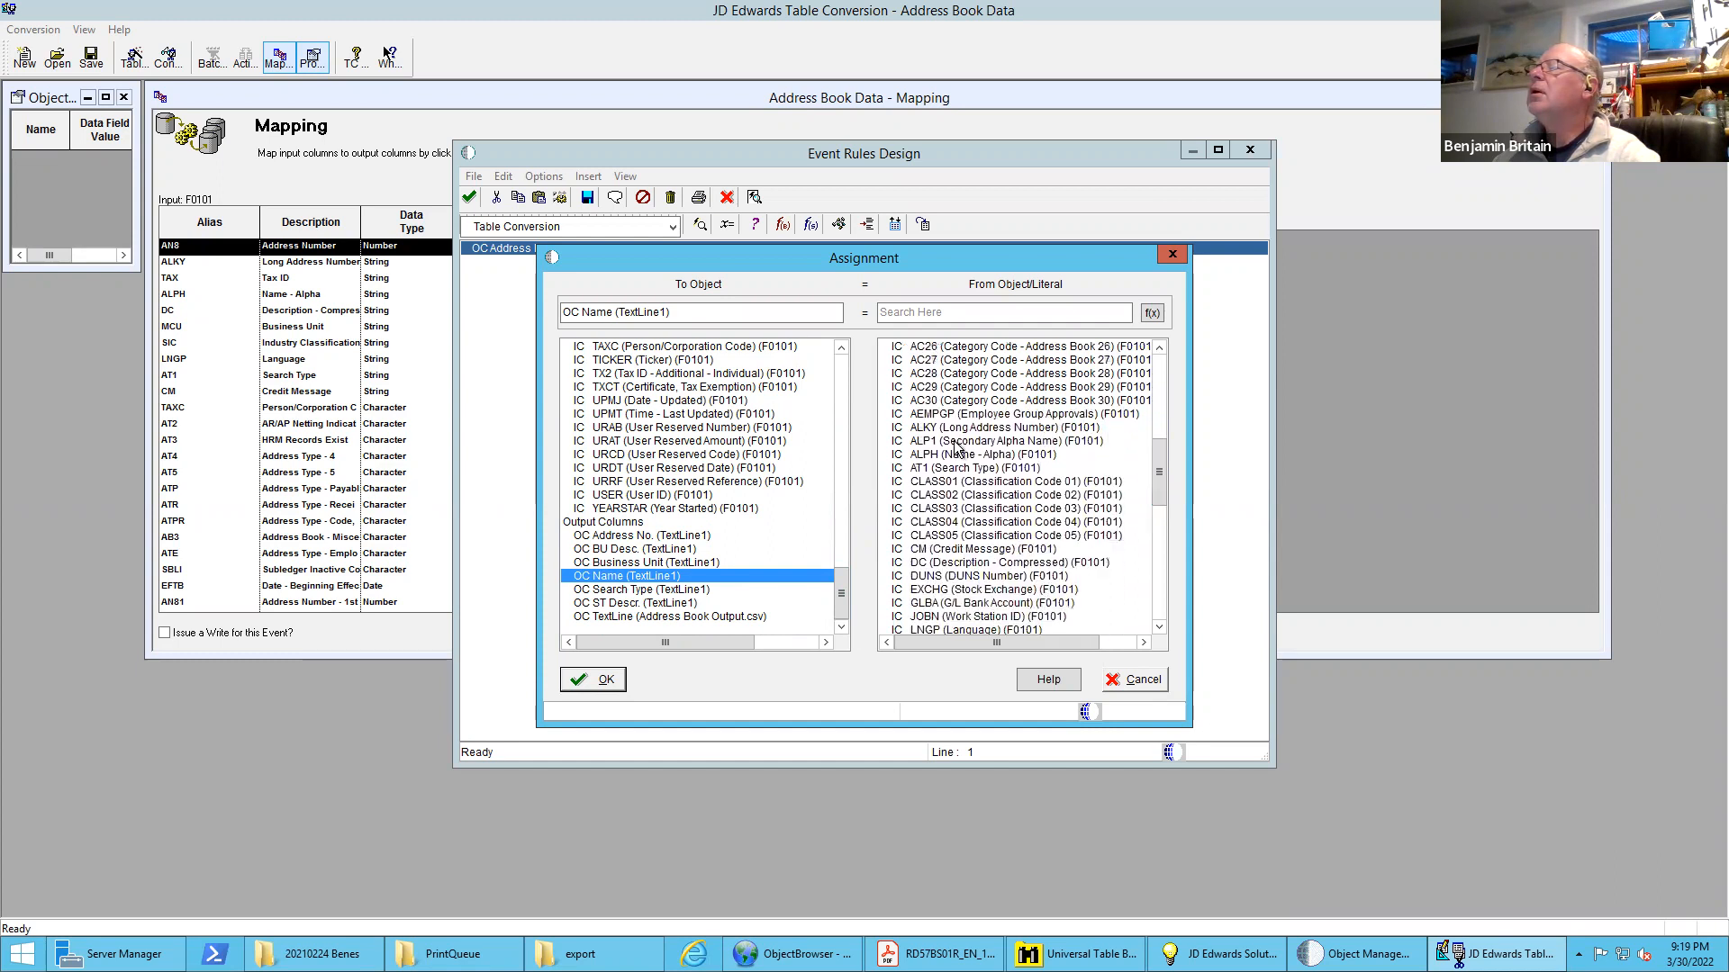
left_click(928, 455)
left_click(598, 681)
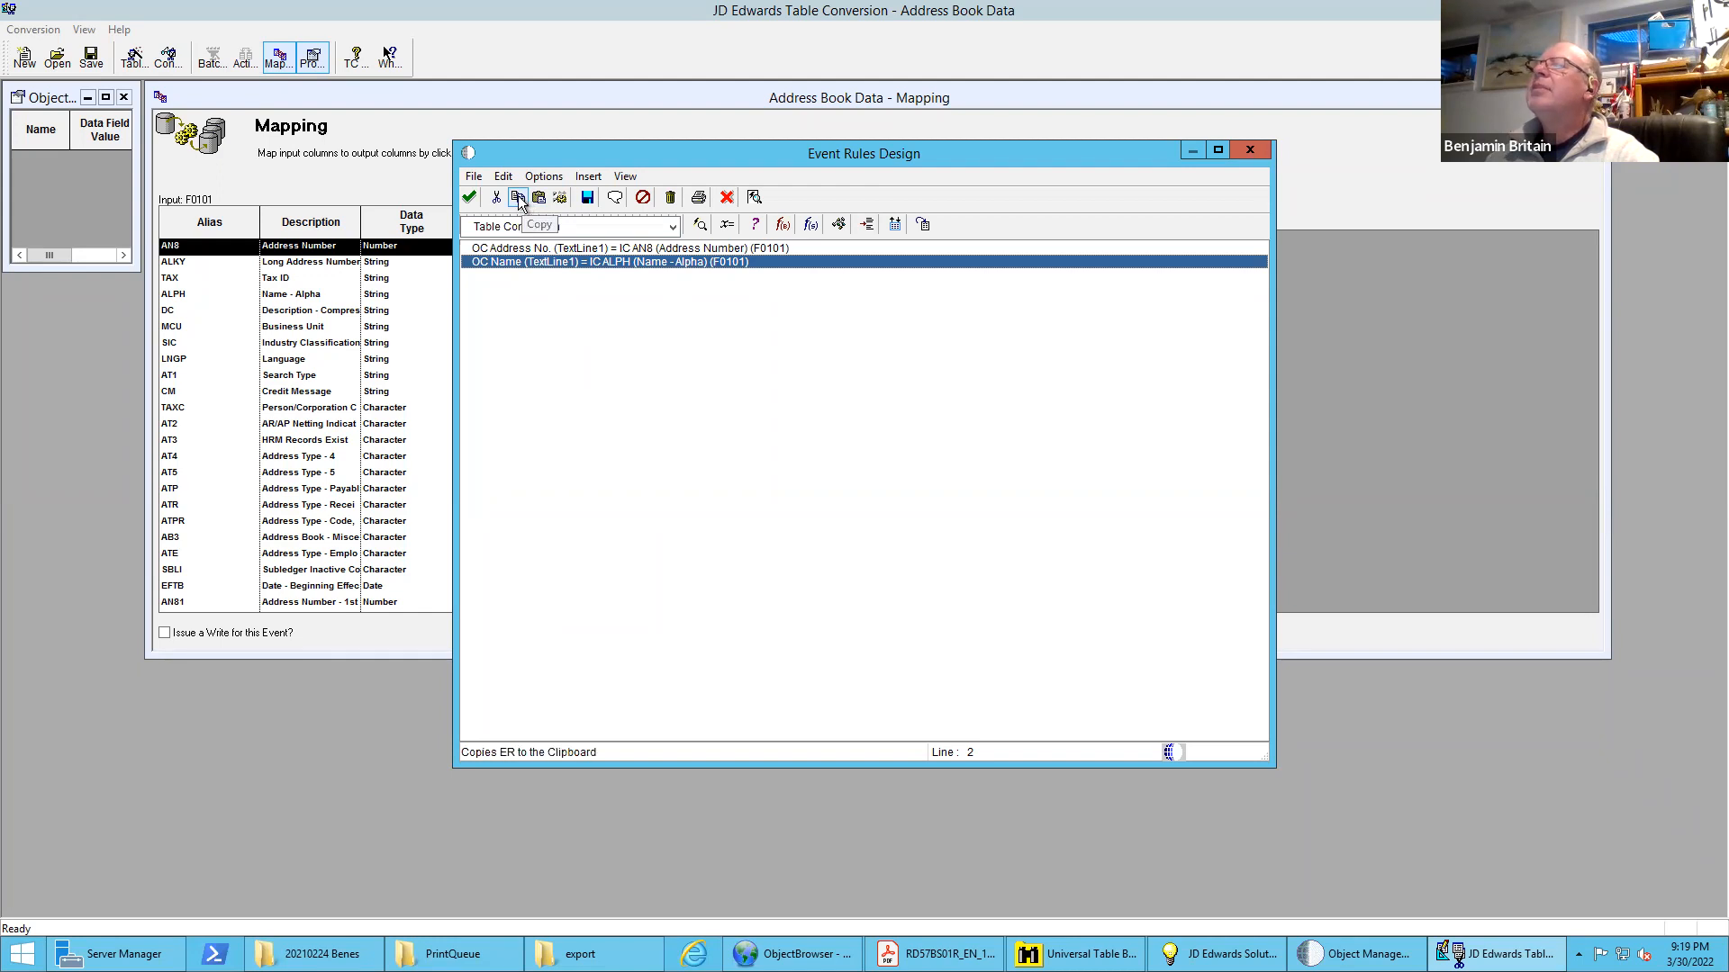
Add an event rule assigning input column MCU (Business Unit) (F0101) to output column Business Unit (TextLine1), then save and exit the event rules
left_click(727, 224)
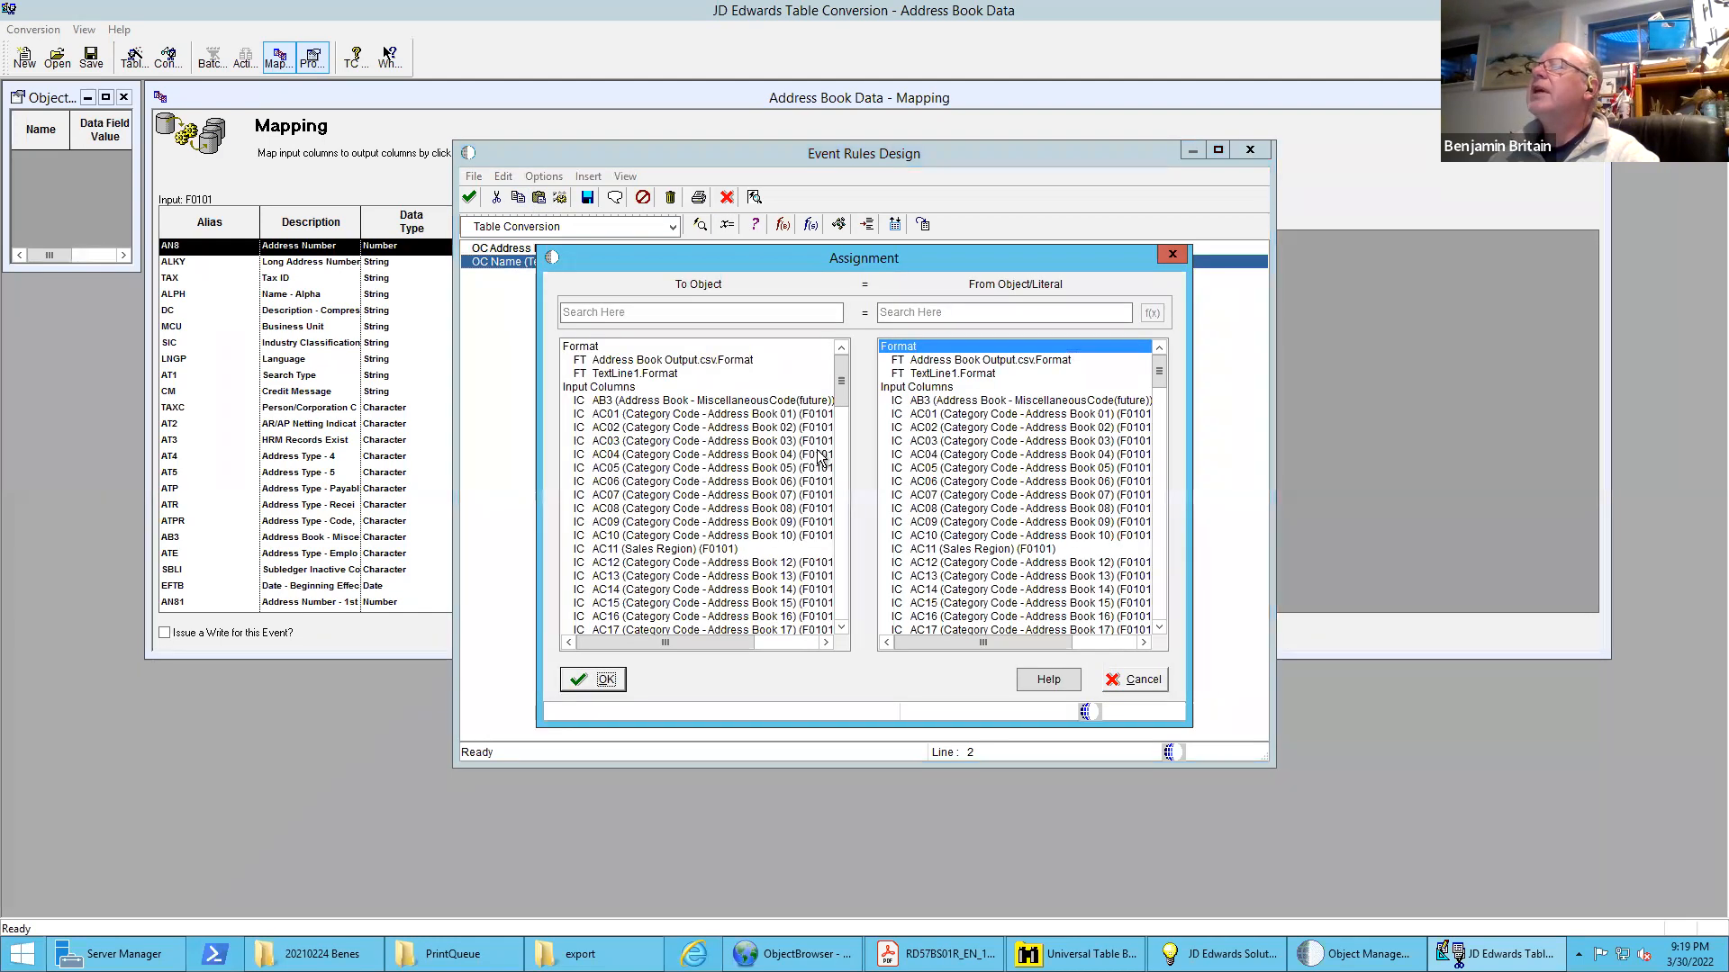
scroll(834, 429, "down", 20)
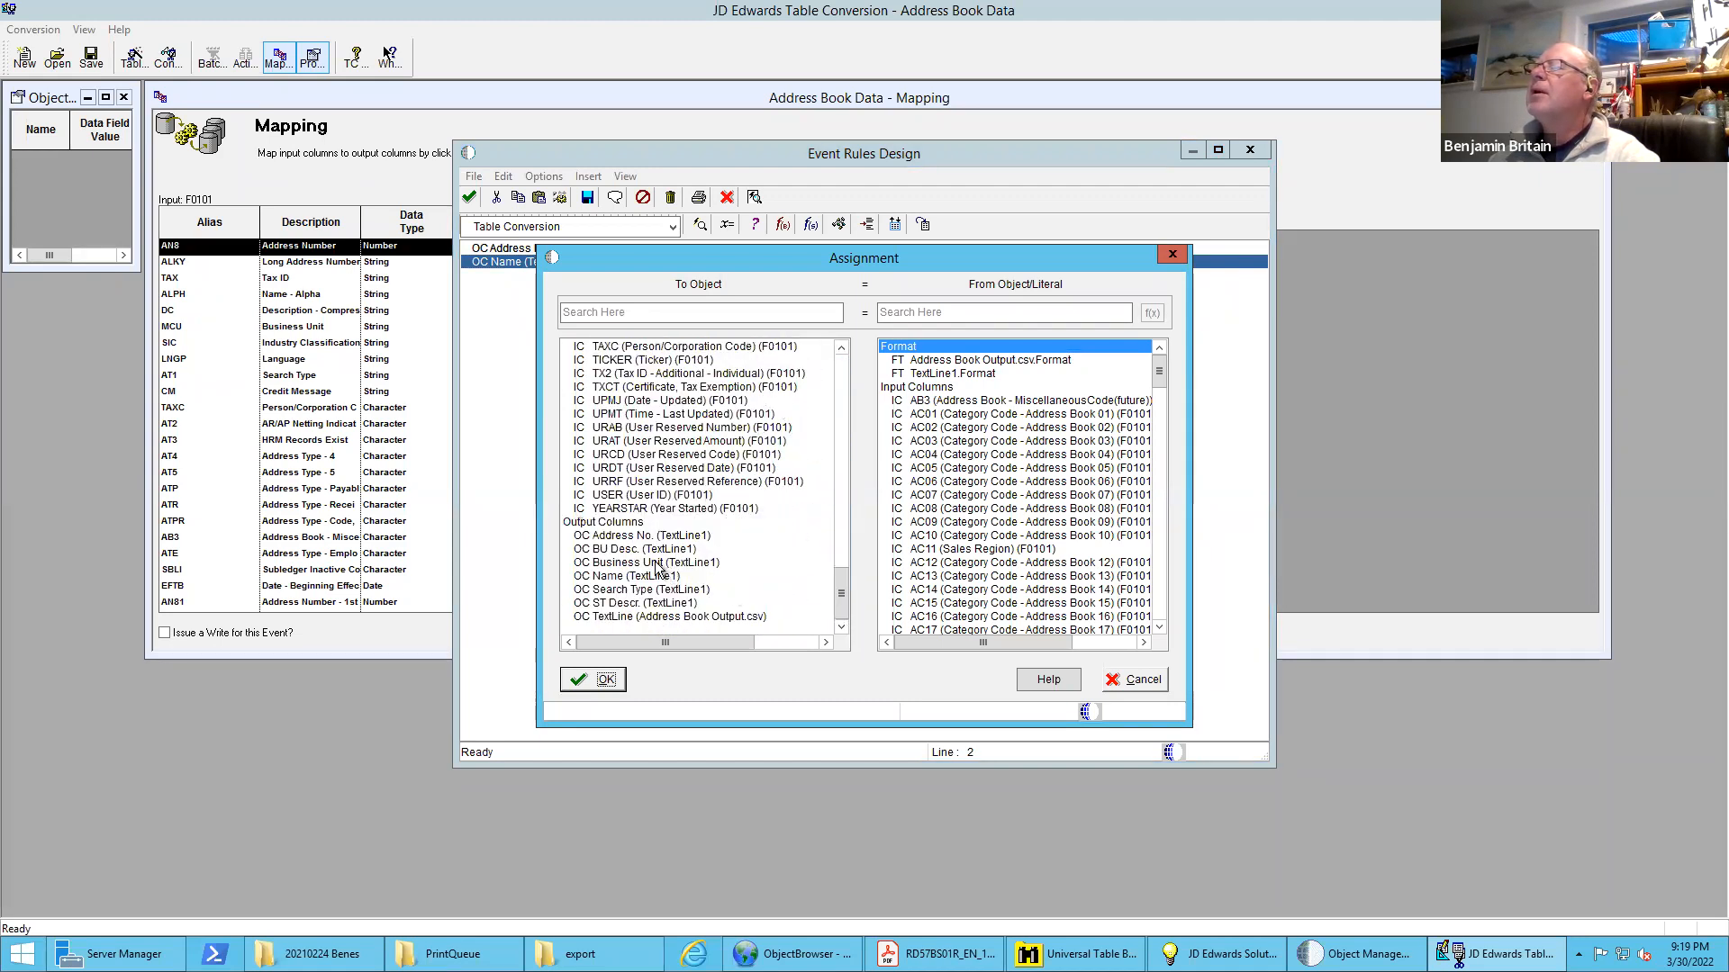
left_click(658, 564)
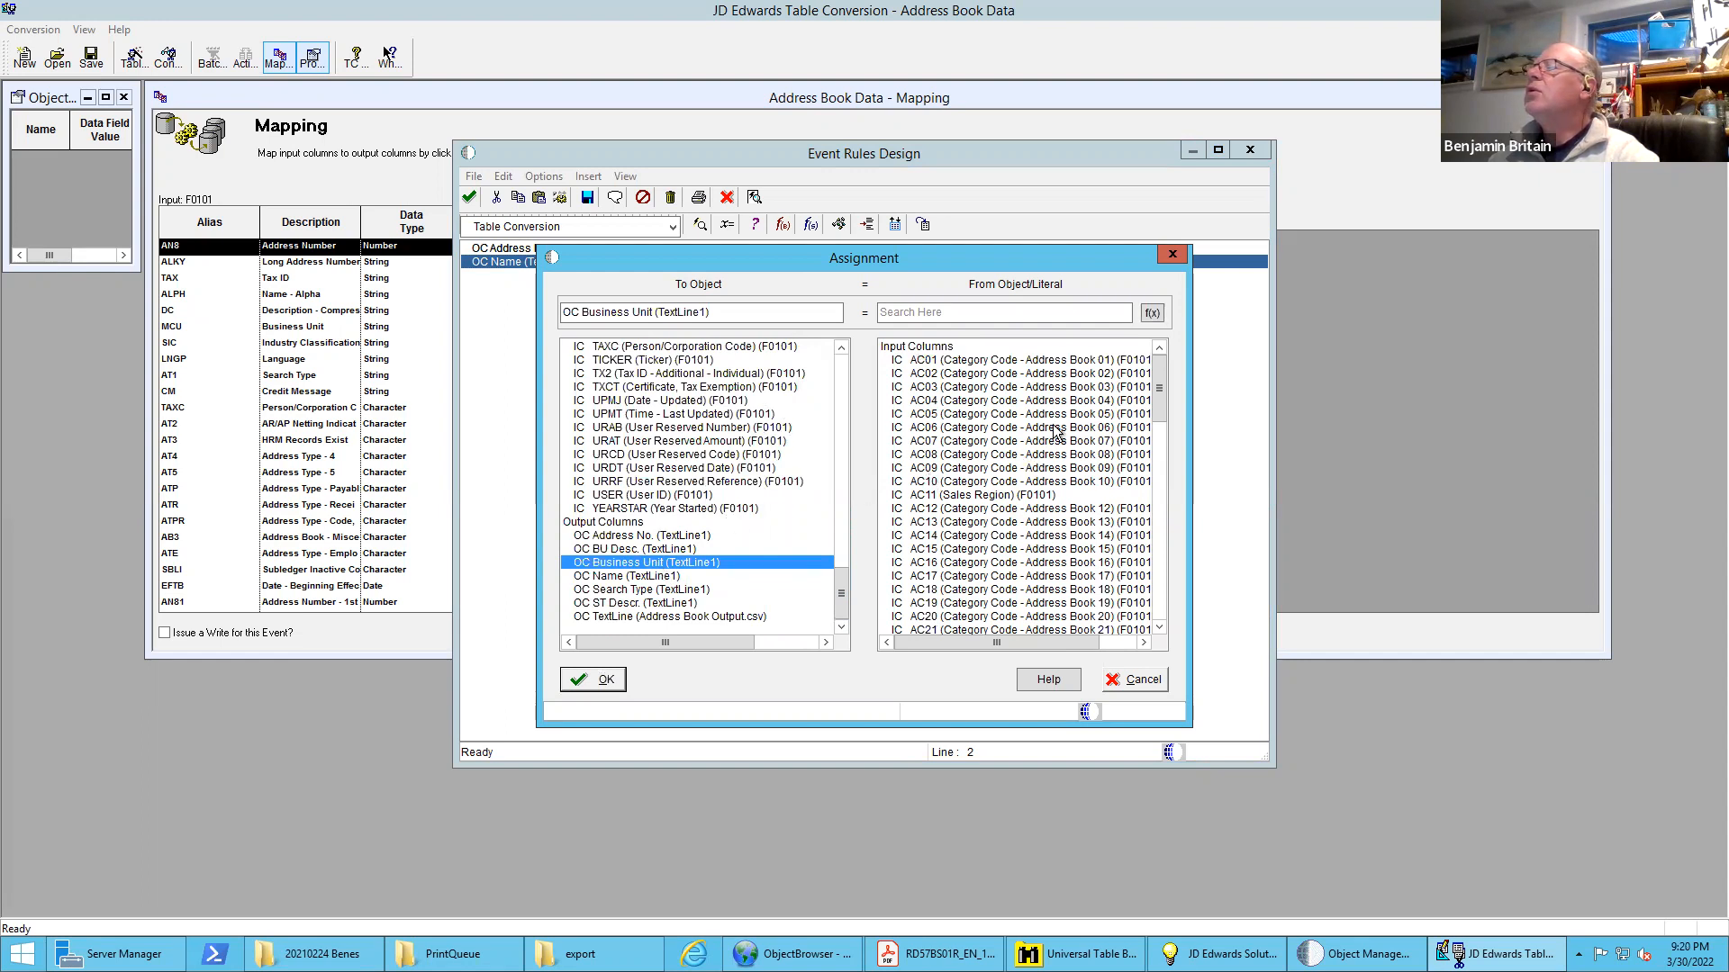
left_click_drag(1158, 386, 1168, 501)
left_click(929, 468)
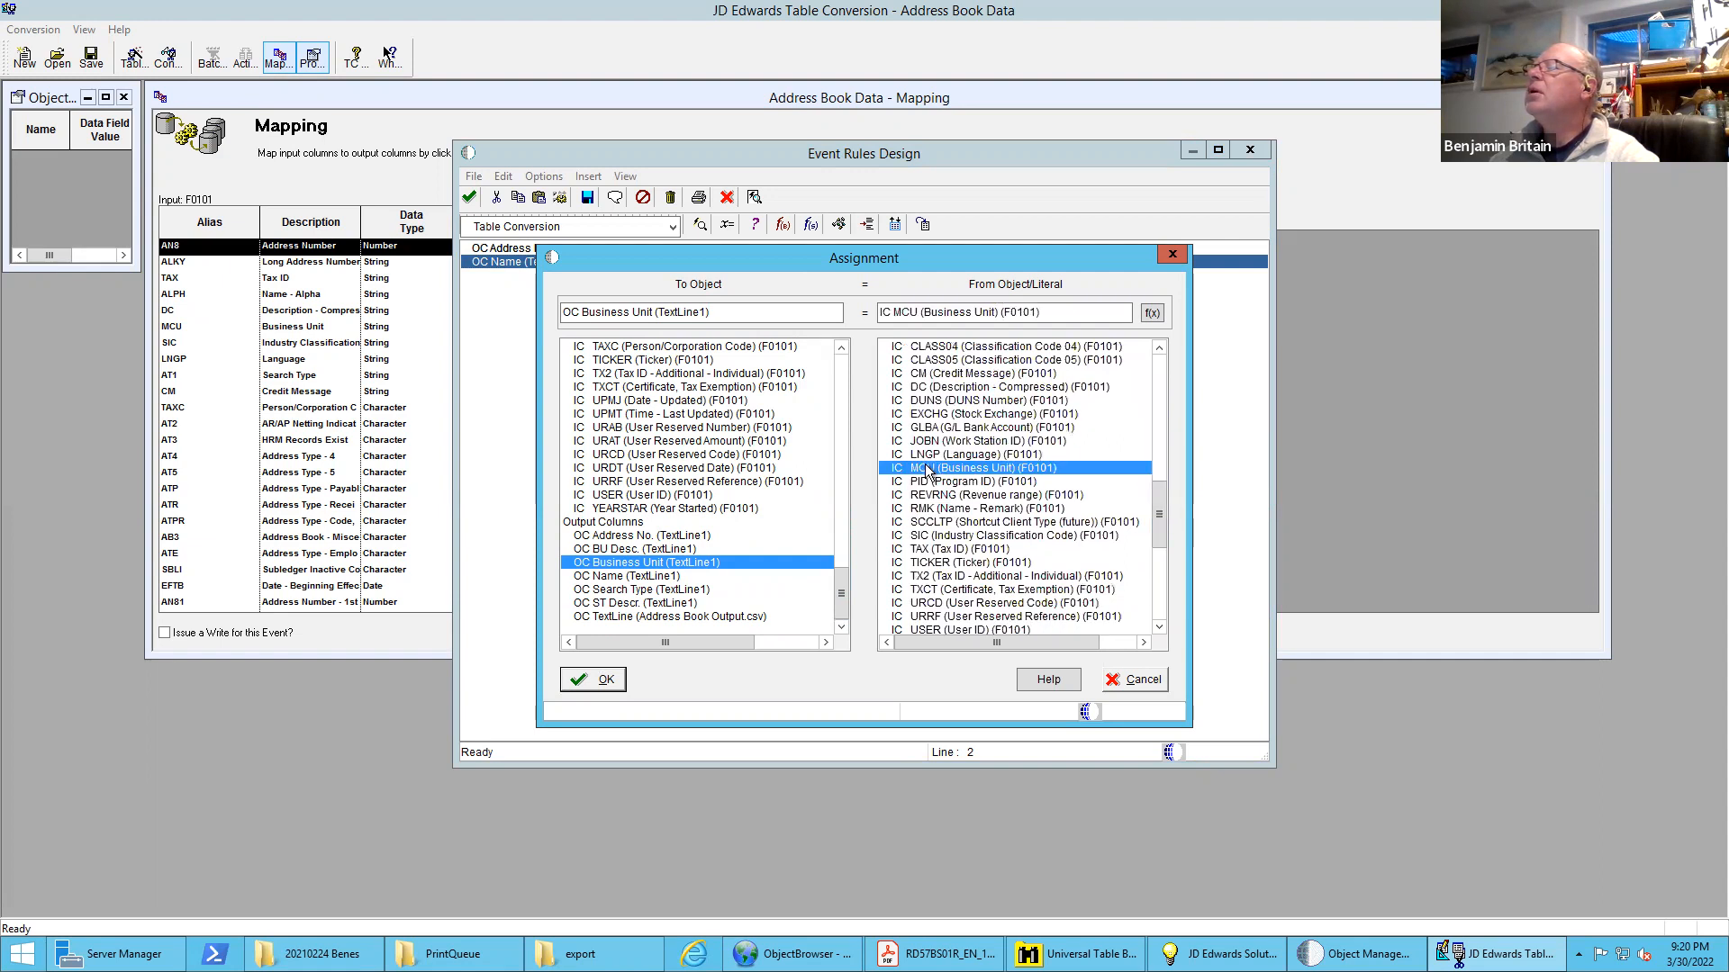
left_click(599, 679)
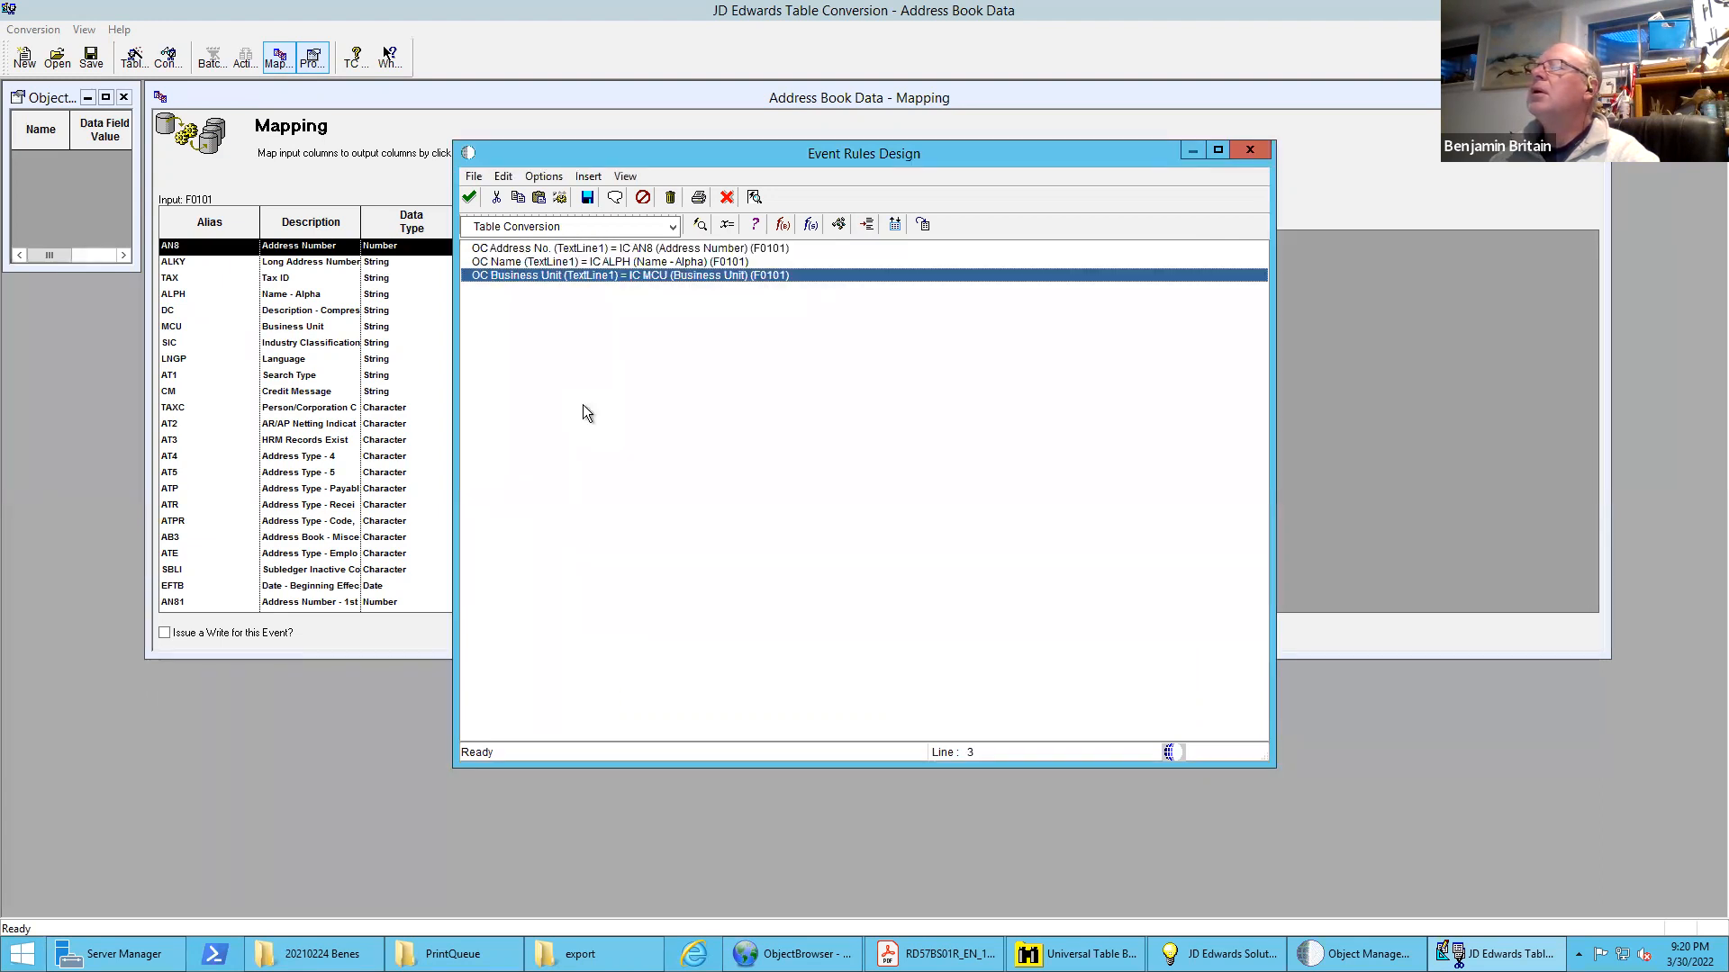
left_click(469, 197)
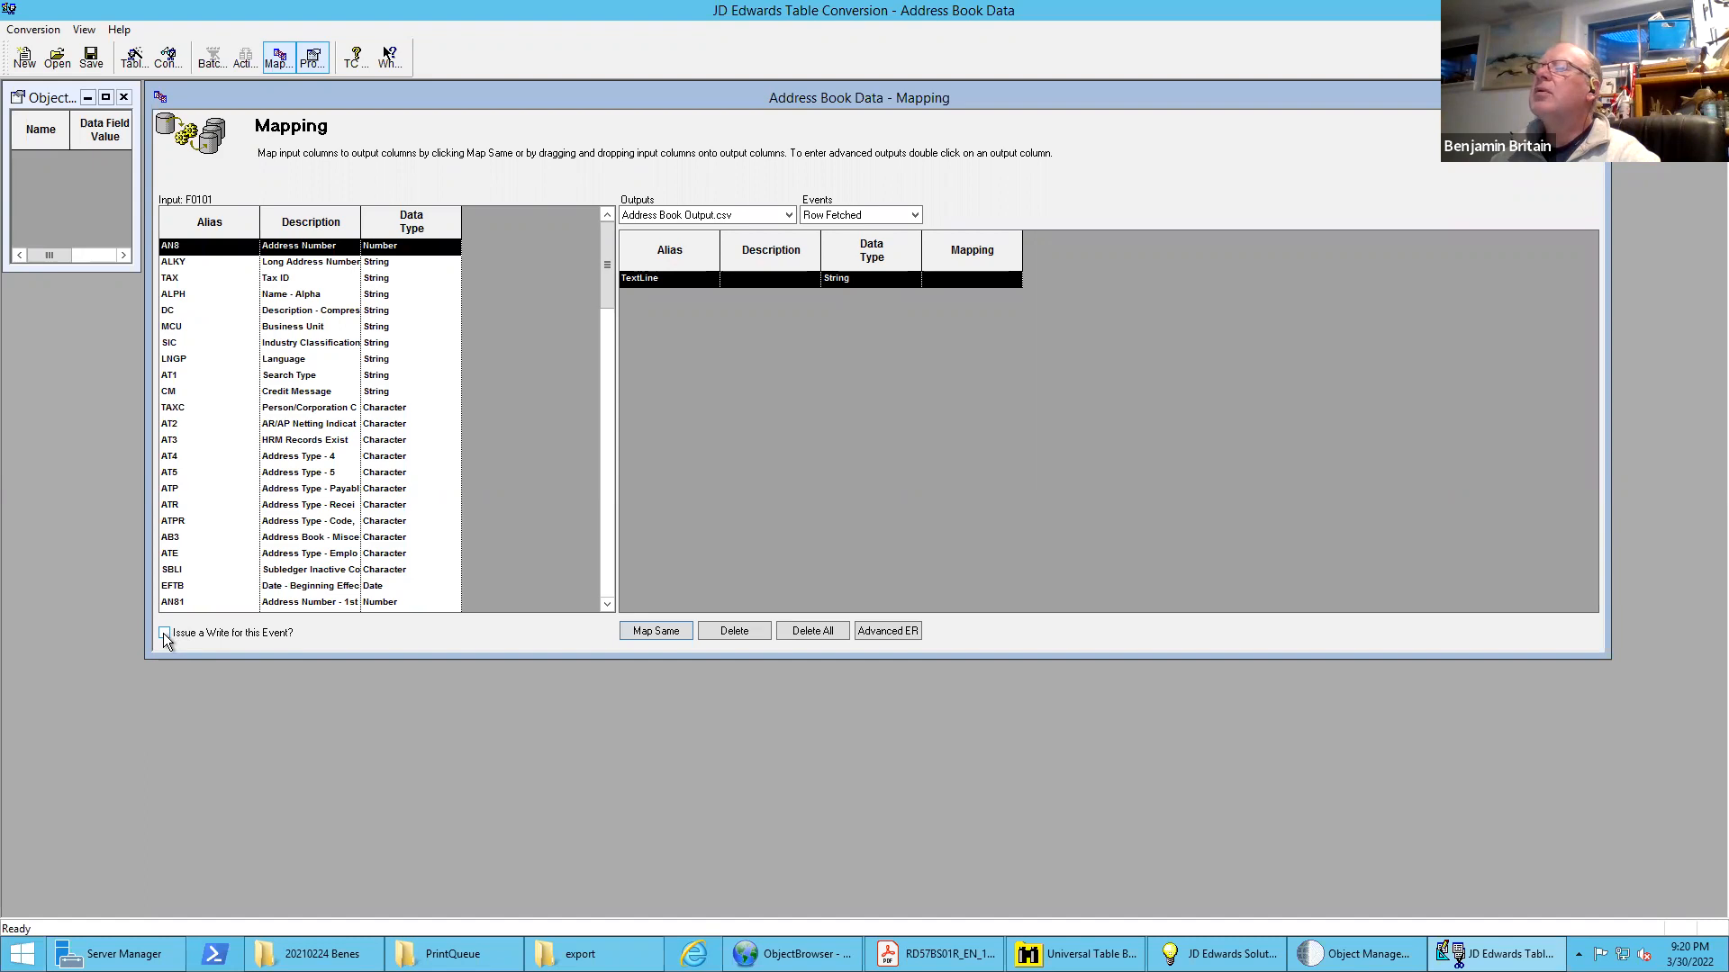
Enable issuing a write for the Row Fetched event and reopen its advanced event rules, saving the conversion
left_click(164, 634)
left_click(873, 630)
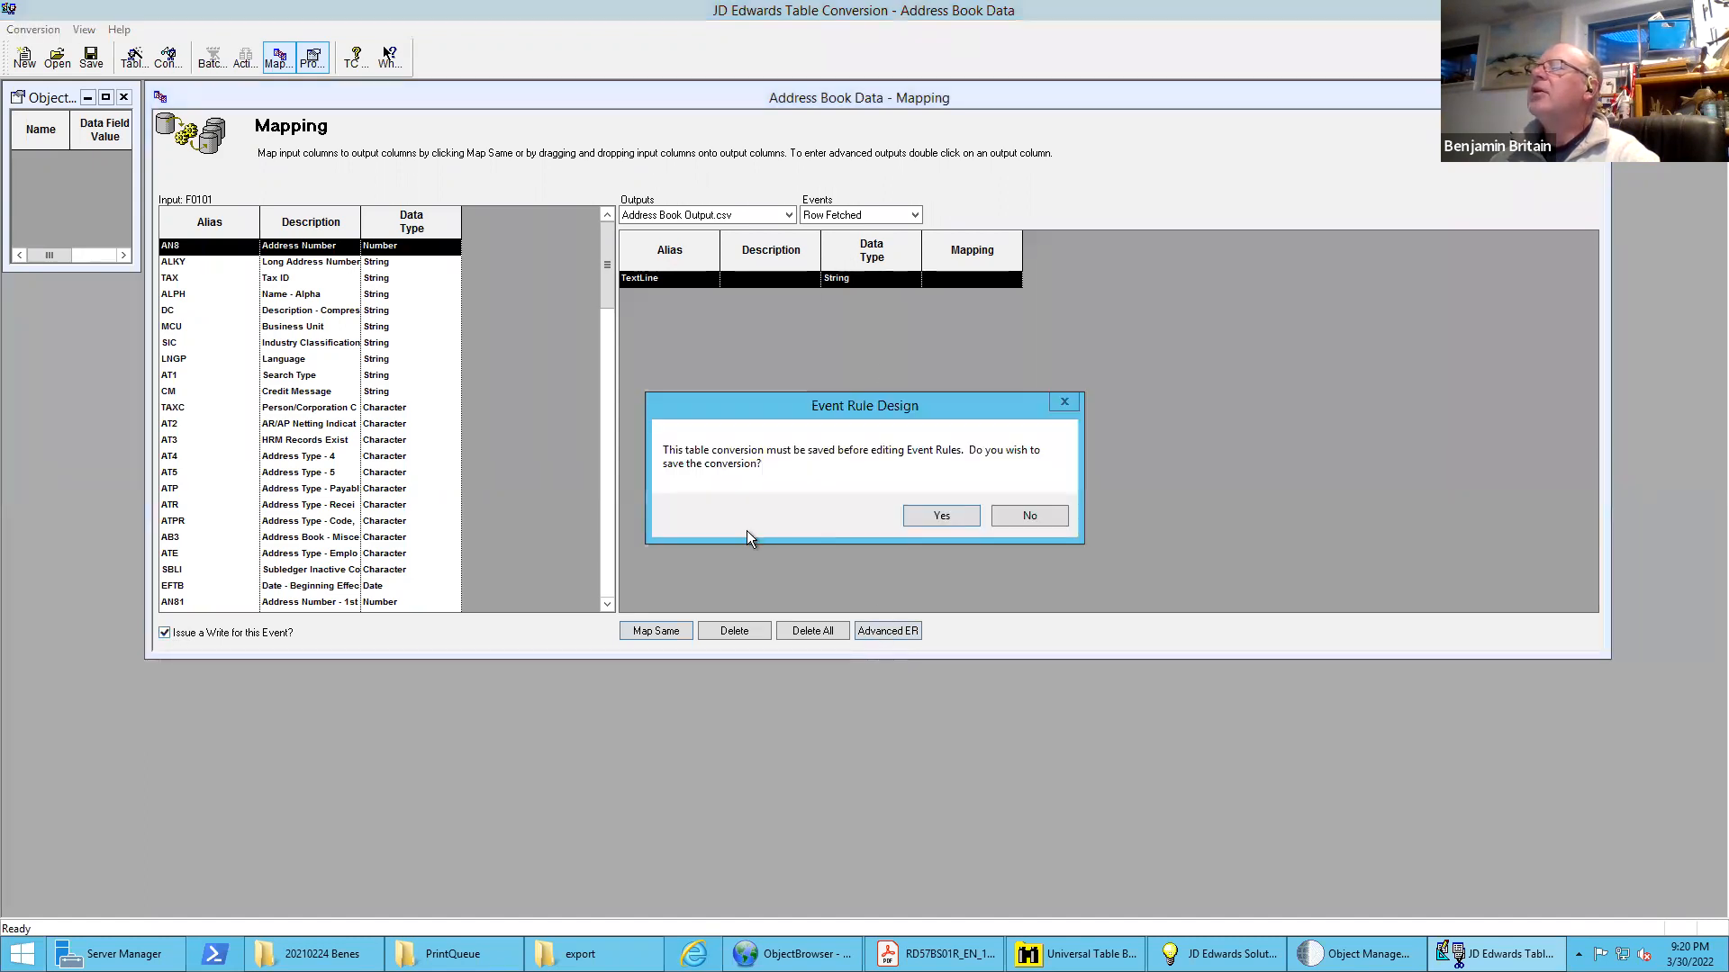
left_click(910, 513)
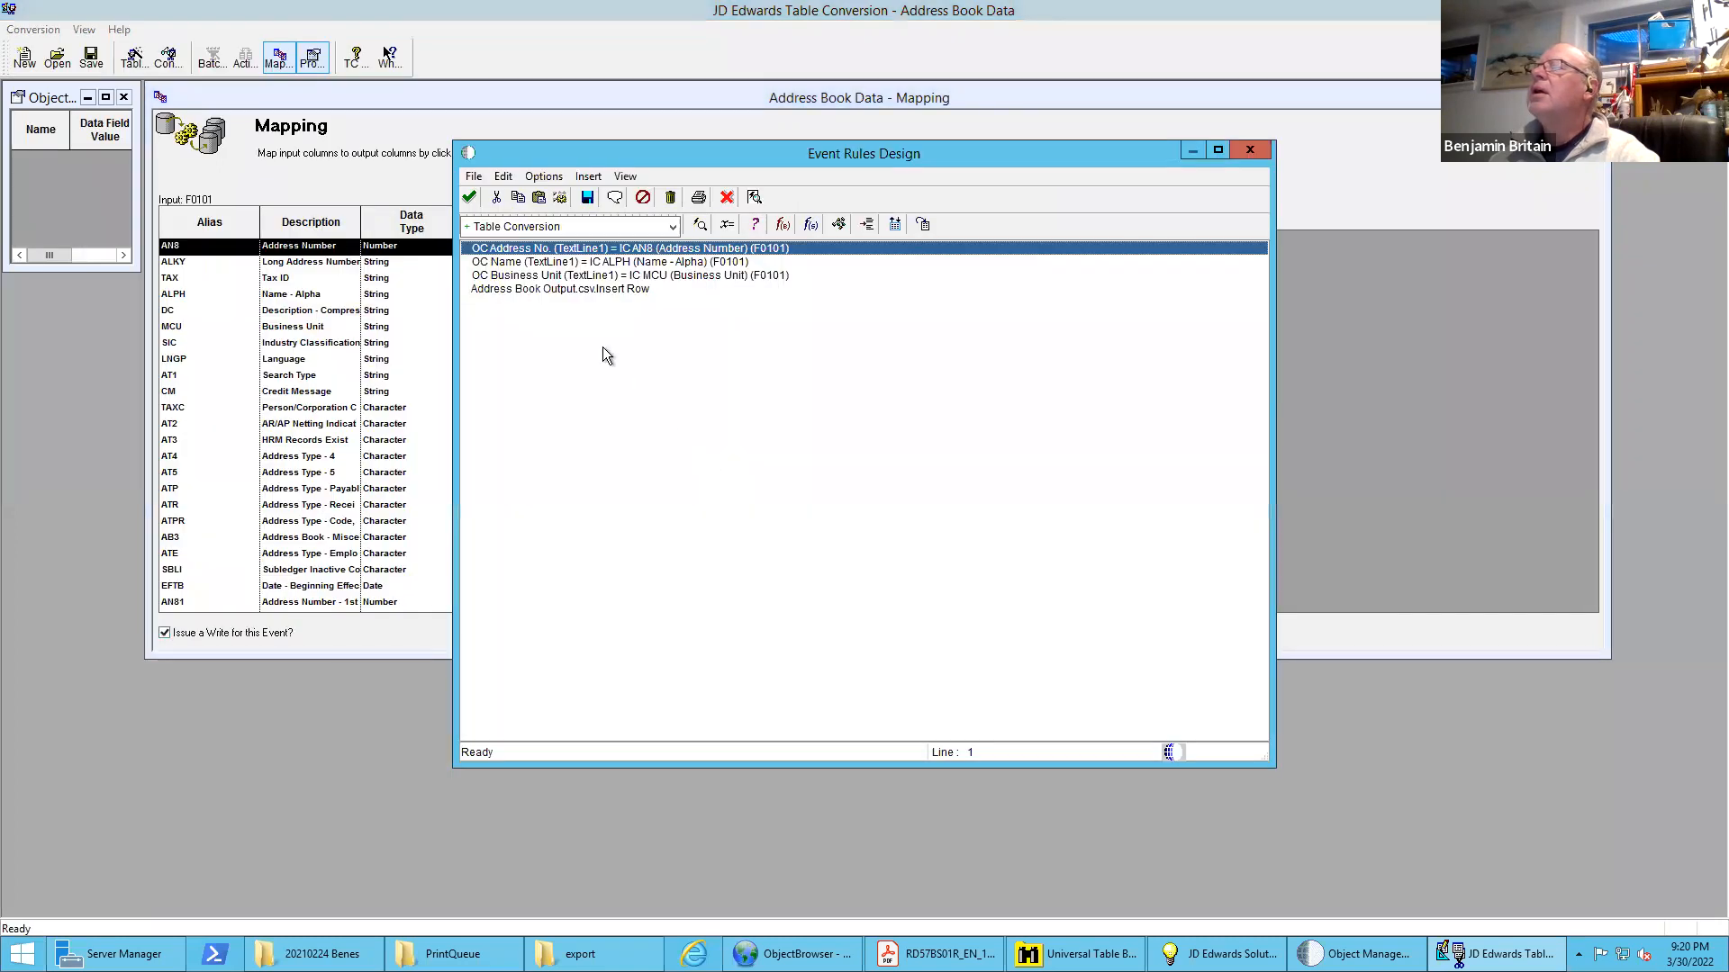
Insert a block of blank comment lines after the Business Unit assignment and save both the event rules and the table conversion
left_click(547, 288)
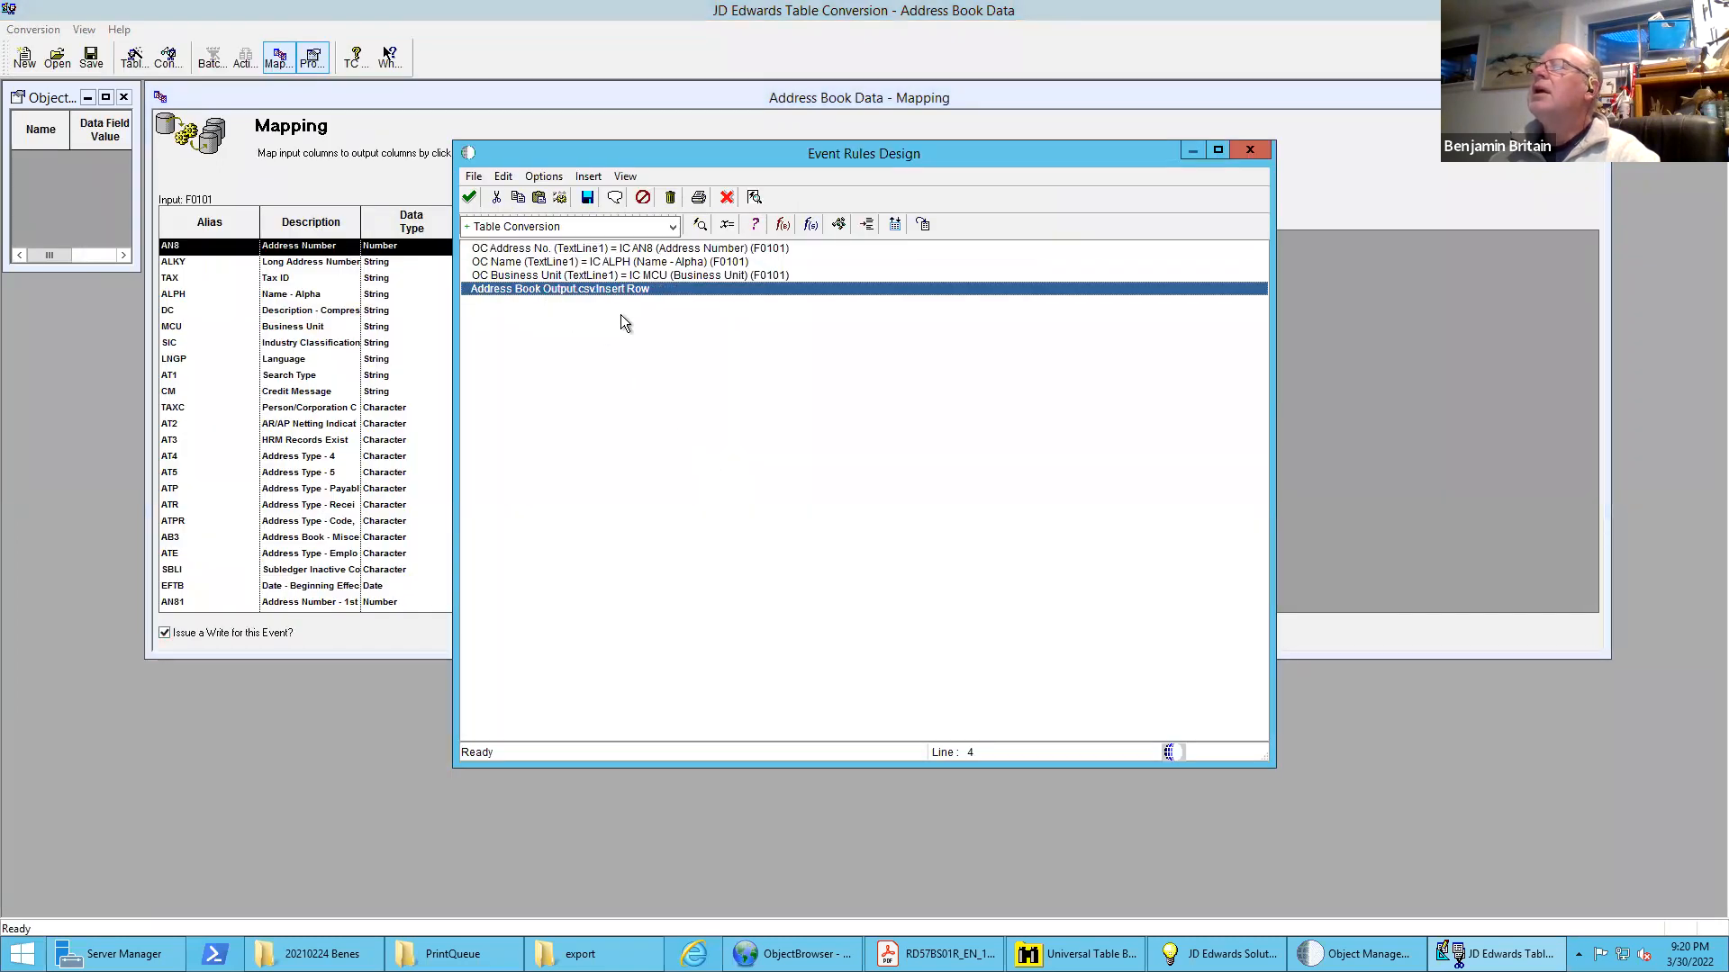
left_click(590, 274)
left_click(615, 198)
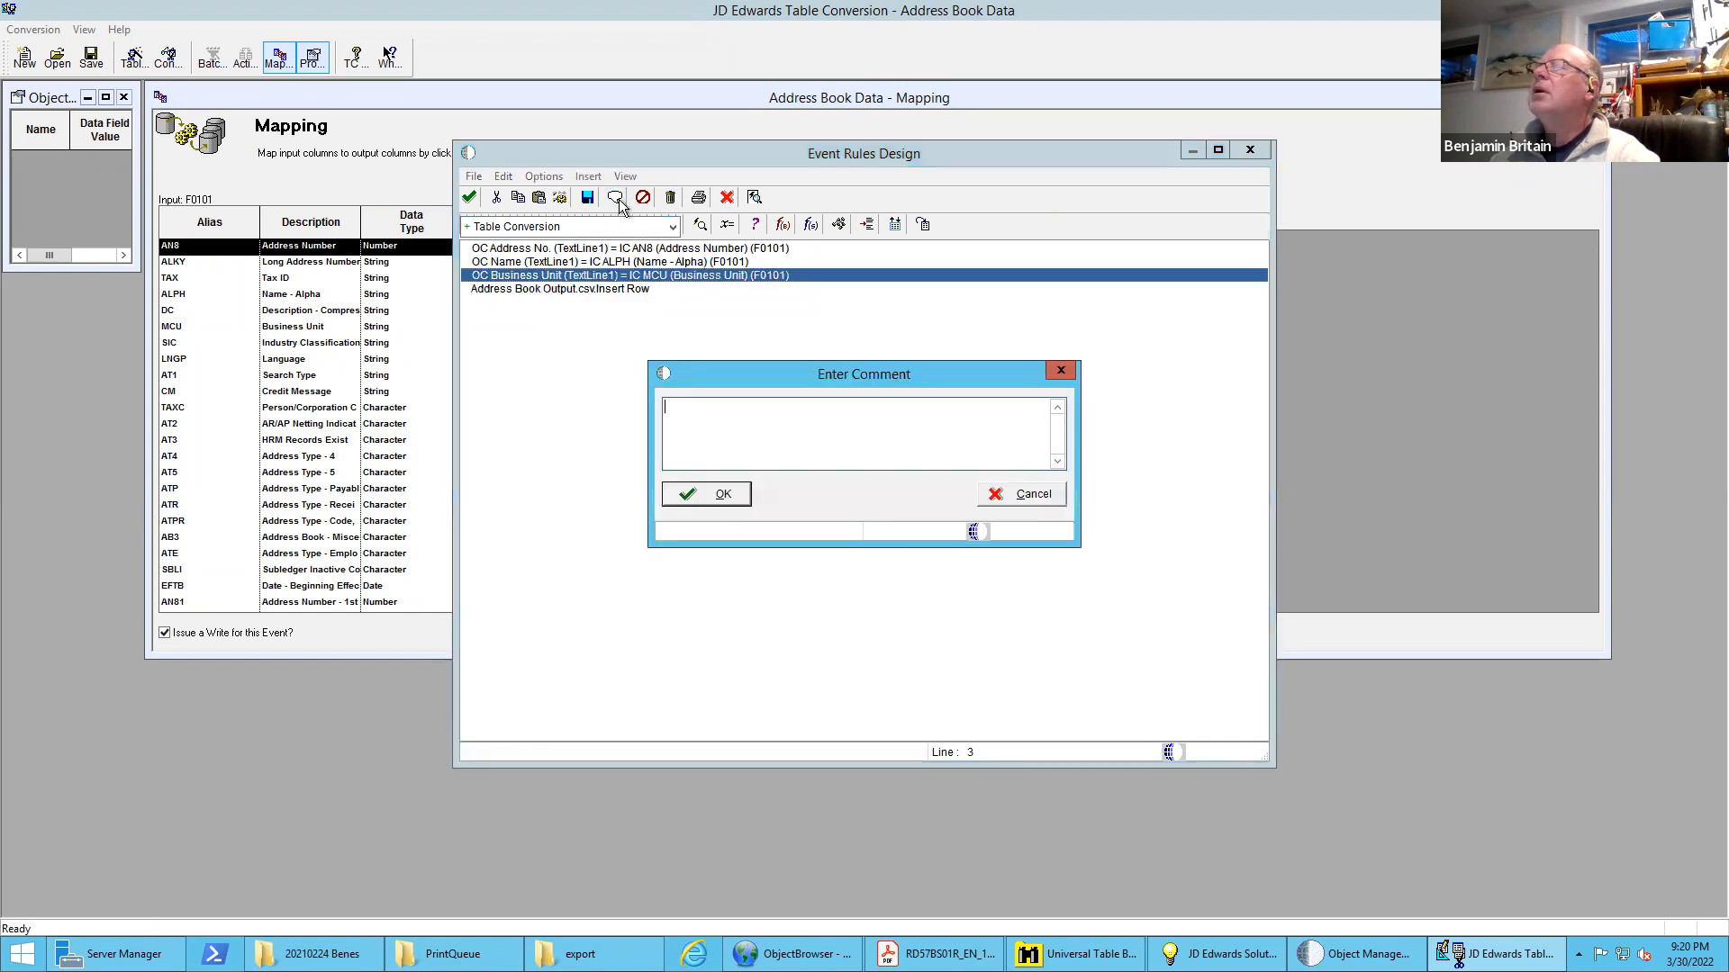
left_click(698, 497)
left_click(521, 197)
left_click(538, 198)
left_click(537, 199)
left_click(537, 198)
left_click(537, 198)
left_click(537, 198)
left_click(538, 198)
left_click(538, 198)
left_click(538, 199)
left_click(537, 198)
left_click(537, 198)
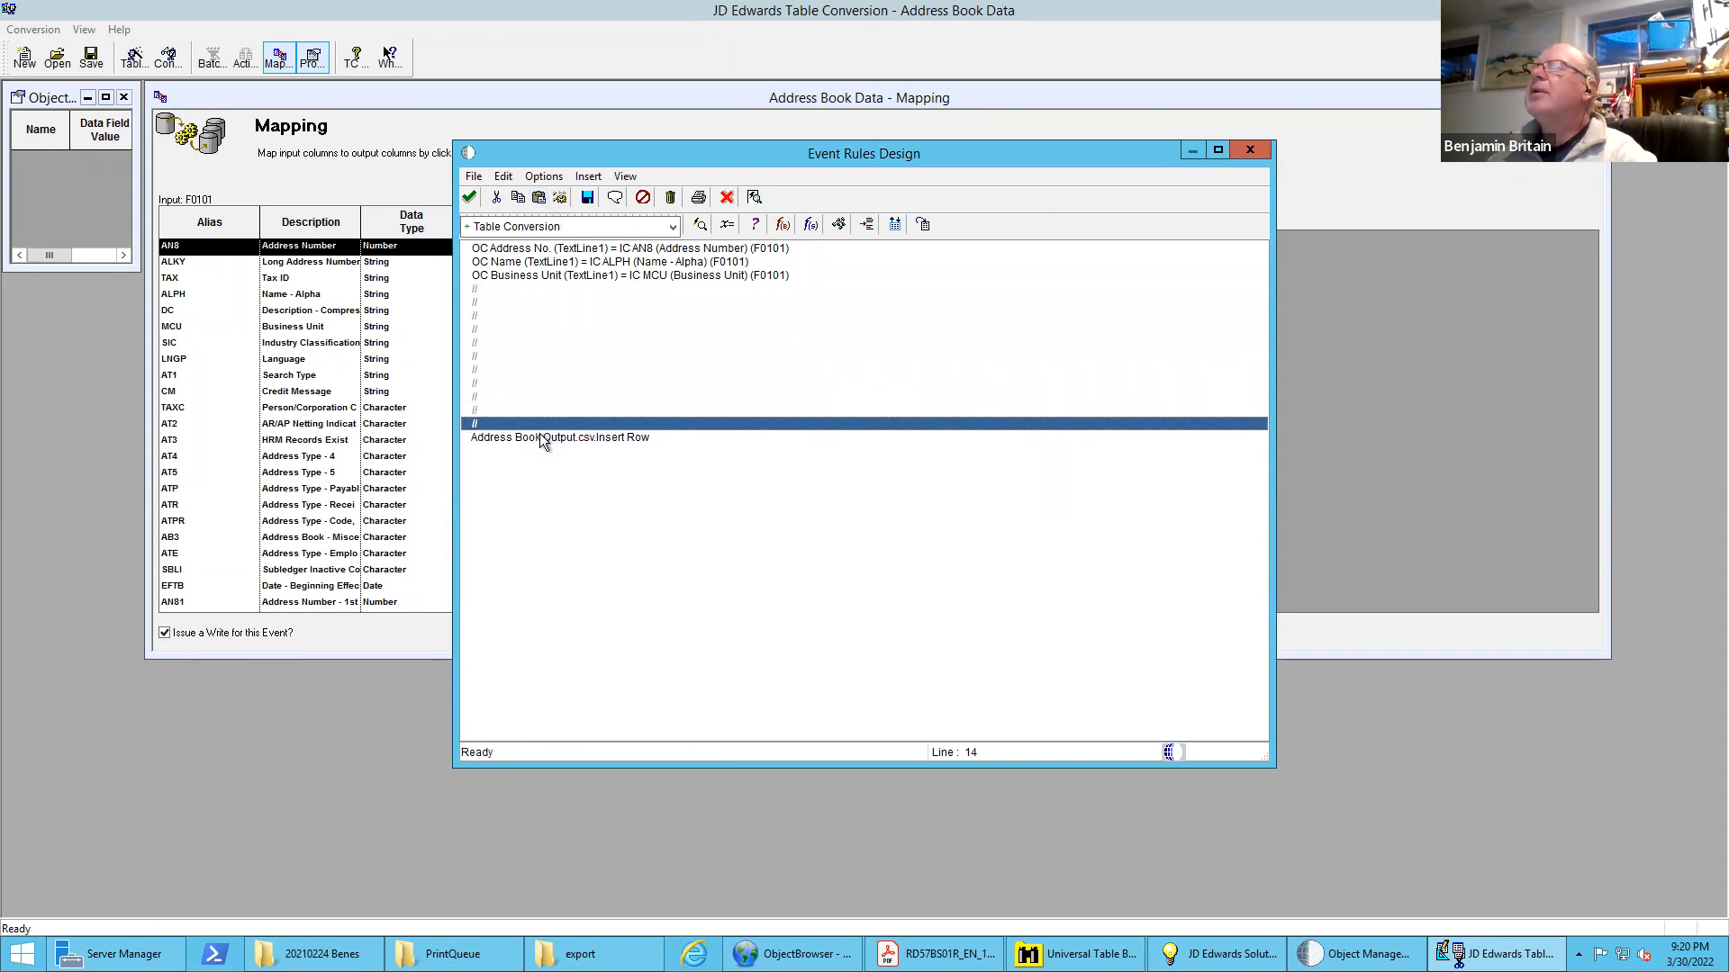
left_click(469, 198)
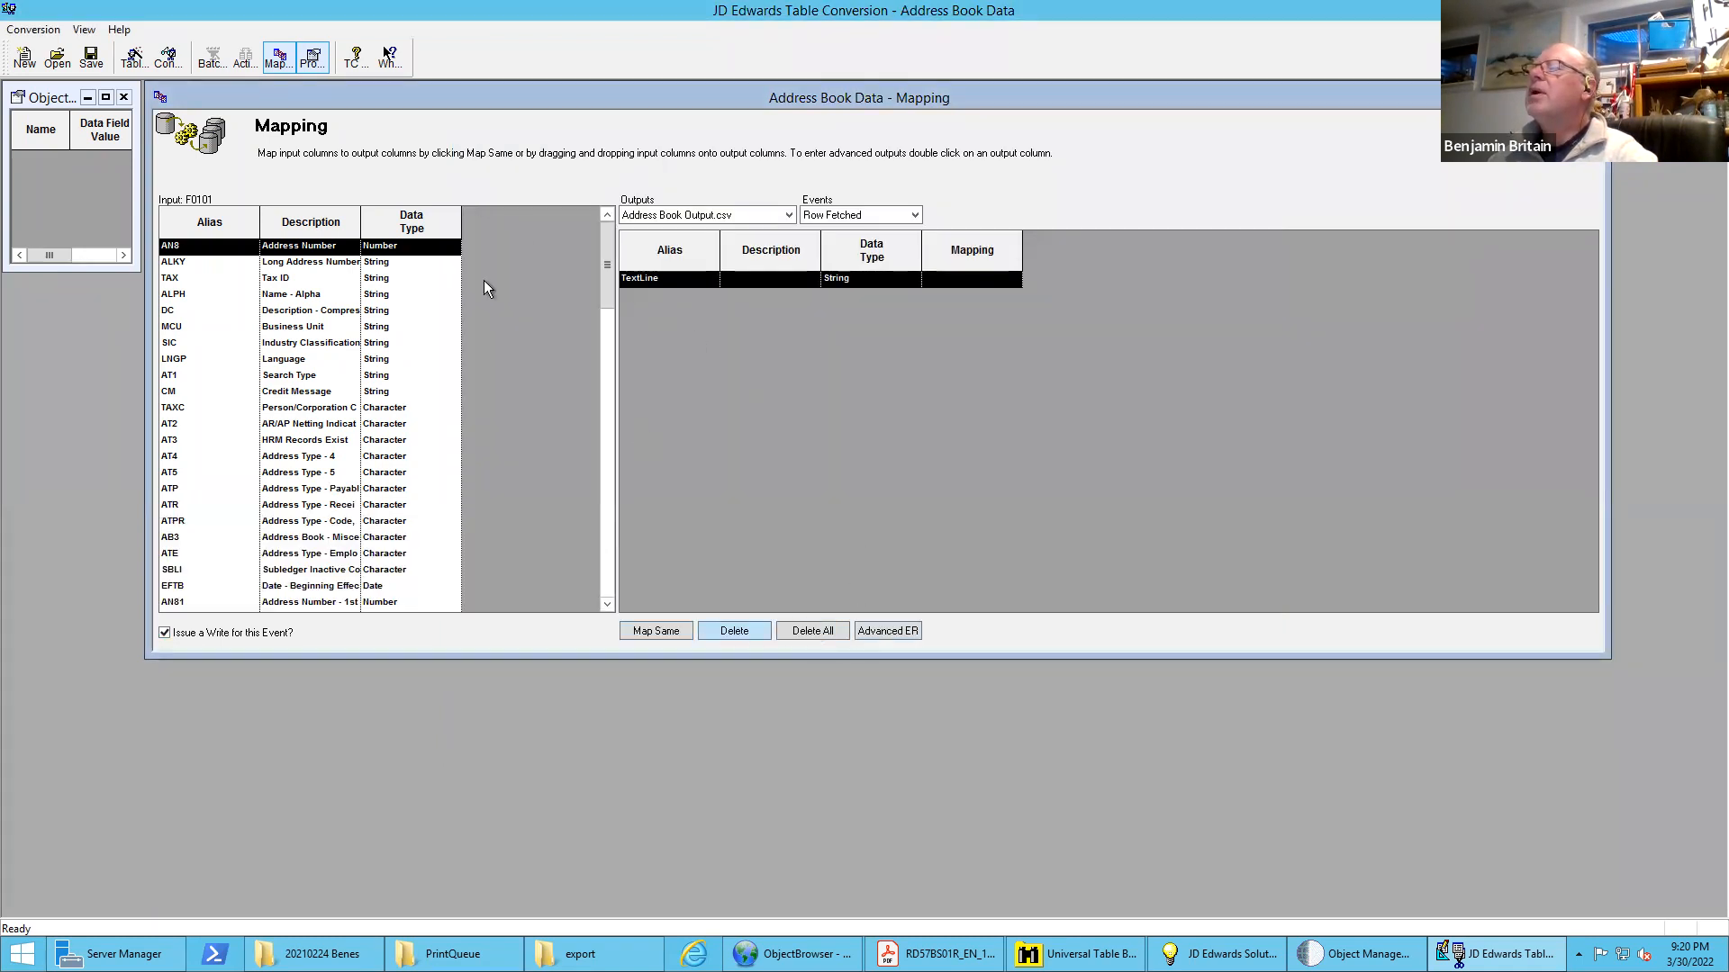
left_click(91, 59)
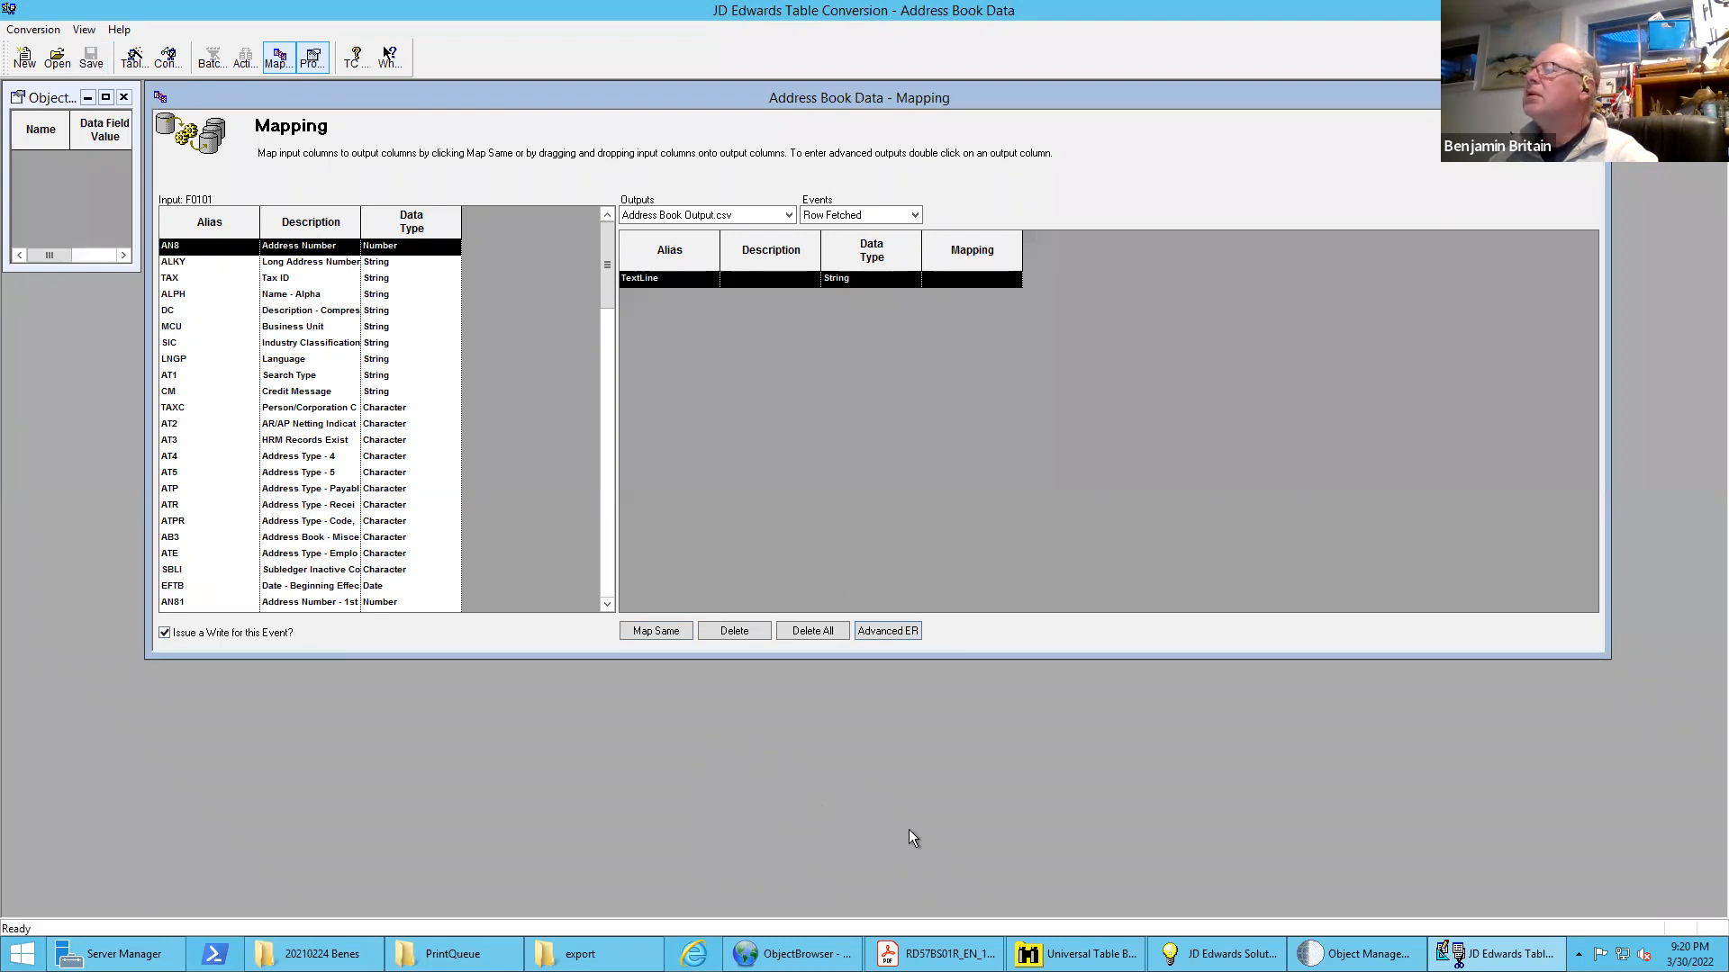
Switch to Object Management Workbench and submit R55AB01T version BB0001 with its location overridden to the LOCAL data source
mouse_move(1358, 954)
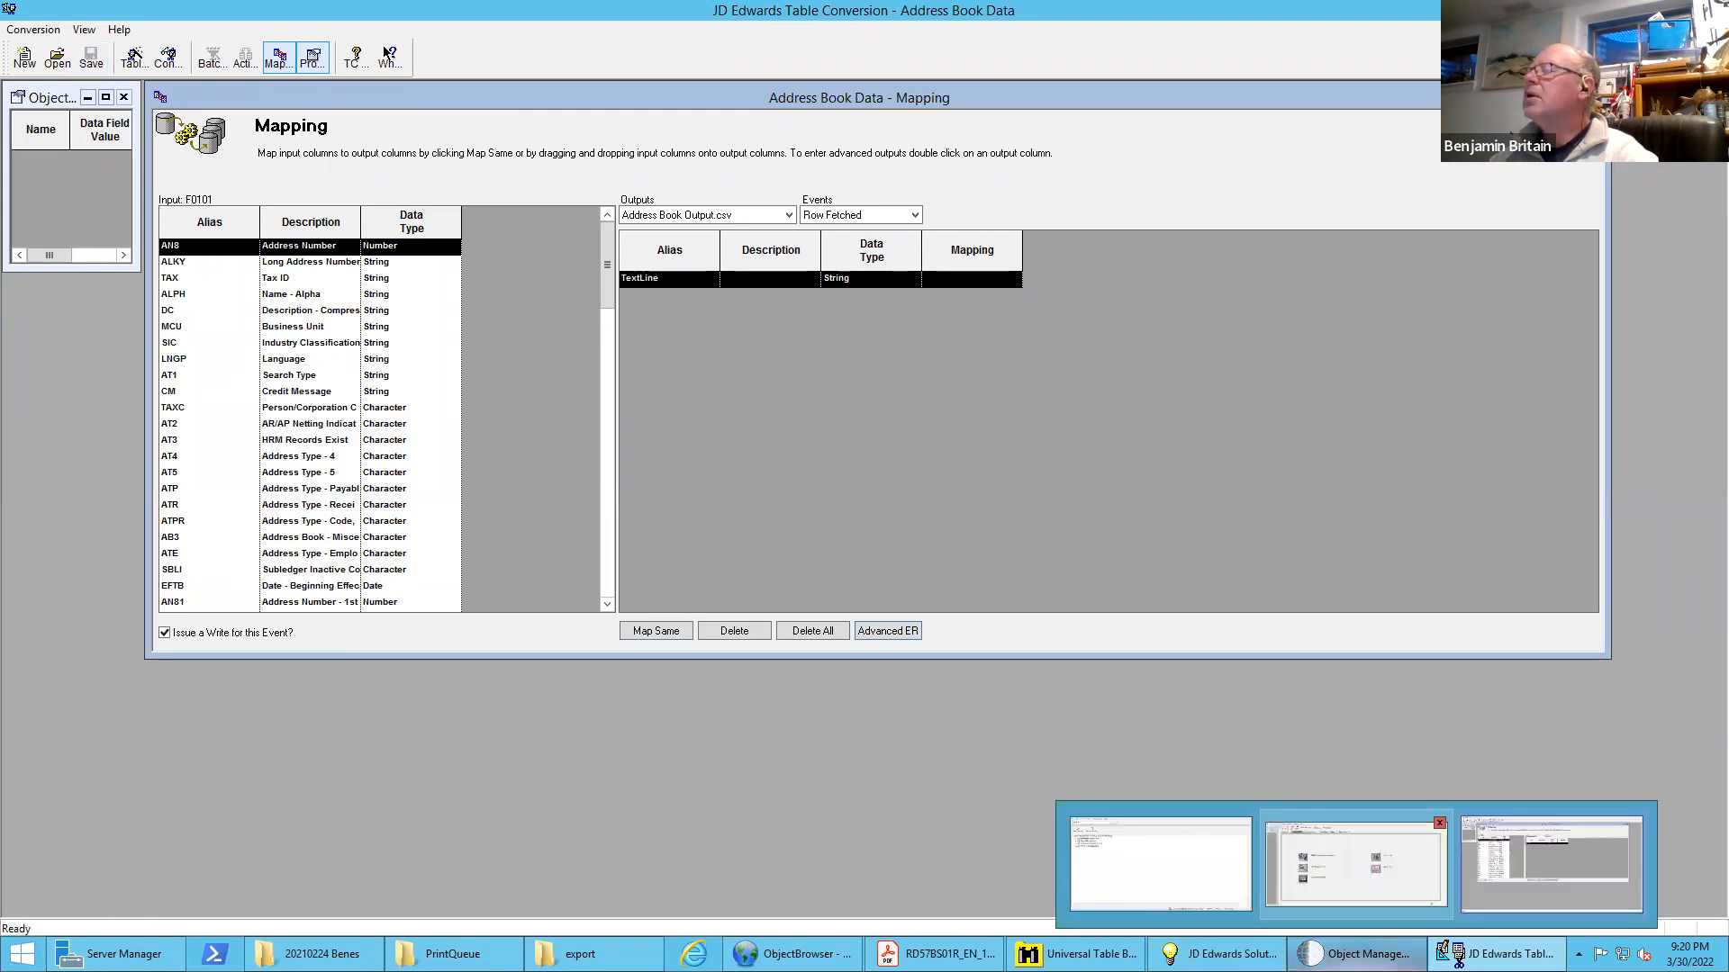
left_click(1356, 862)
left_click(988, 347)
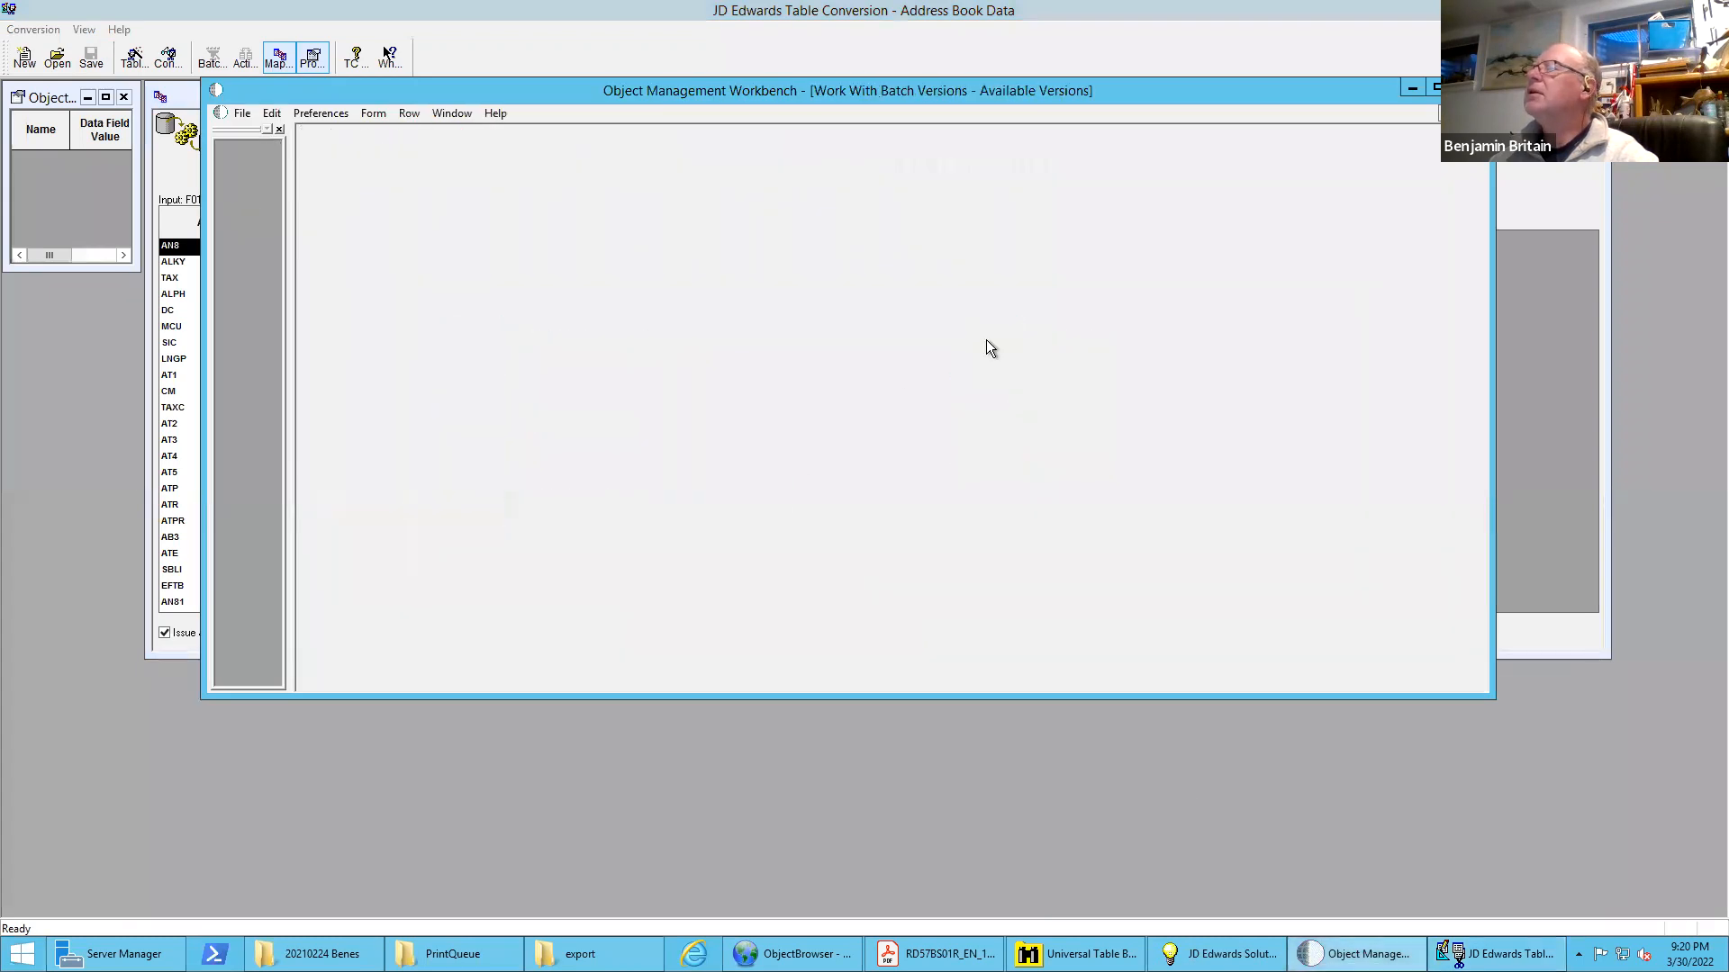
double_click(452, 349)
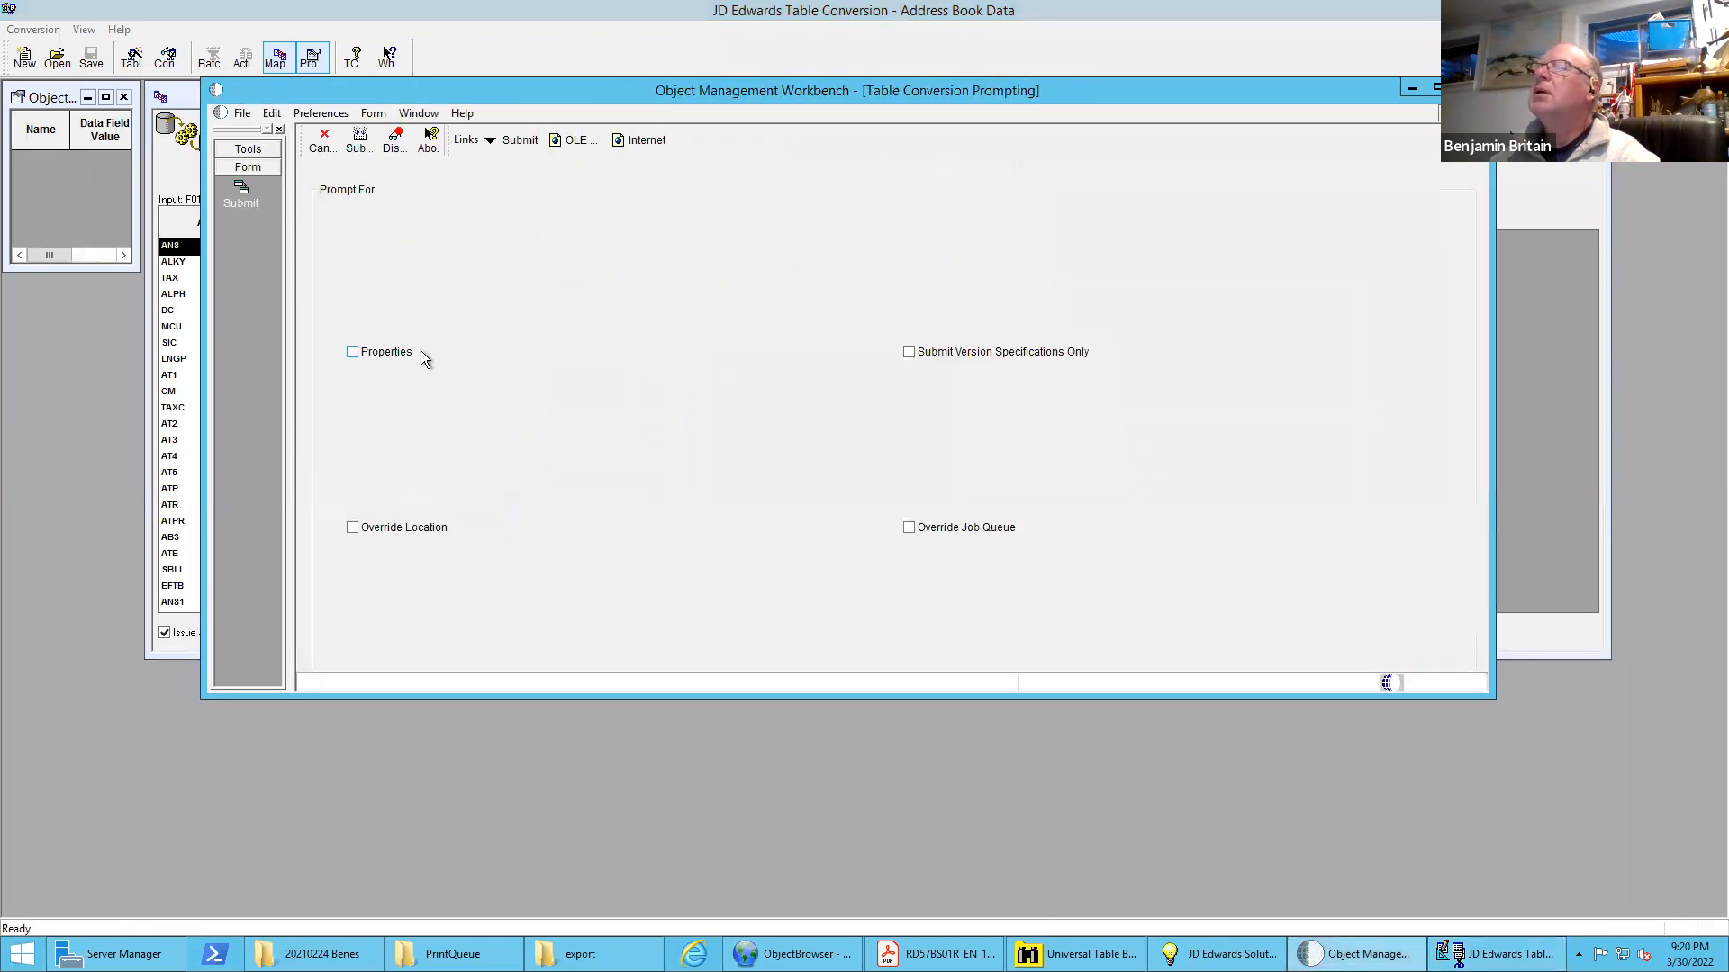
left_click(359, 142)
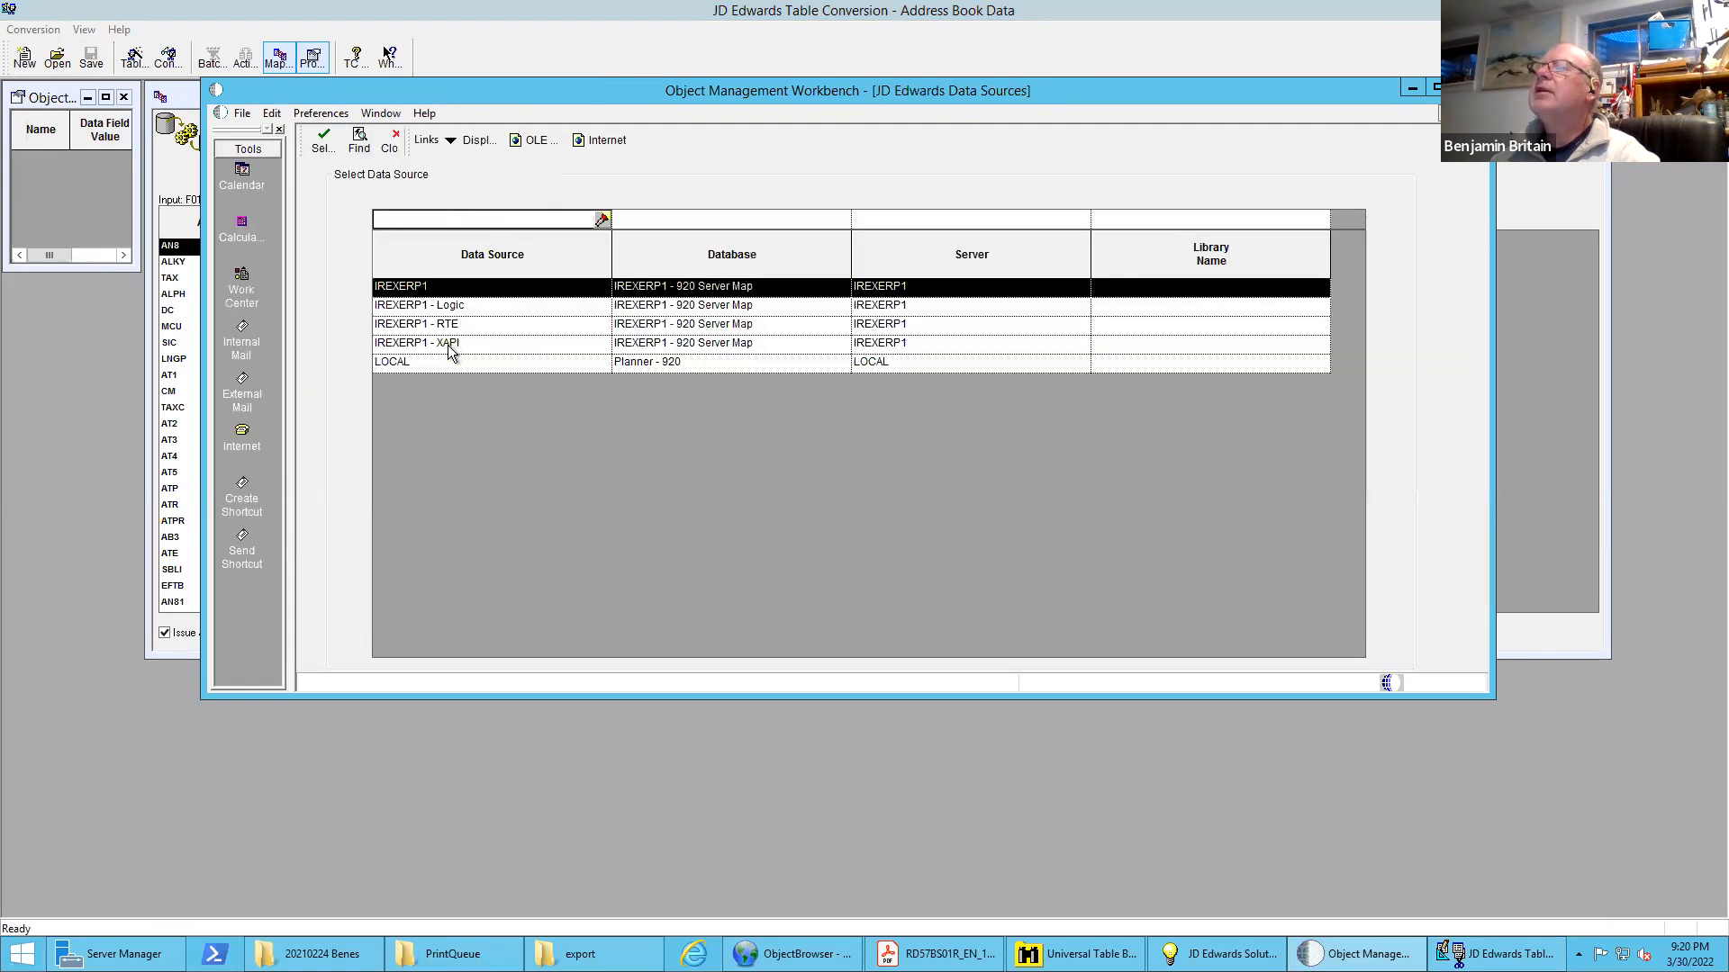
double_click(435, 361)
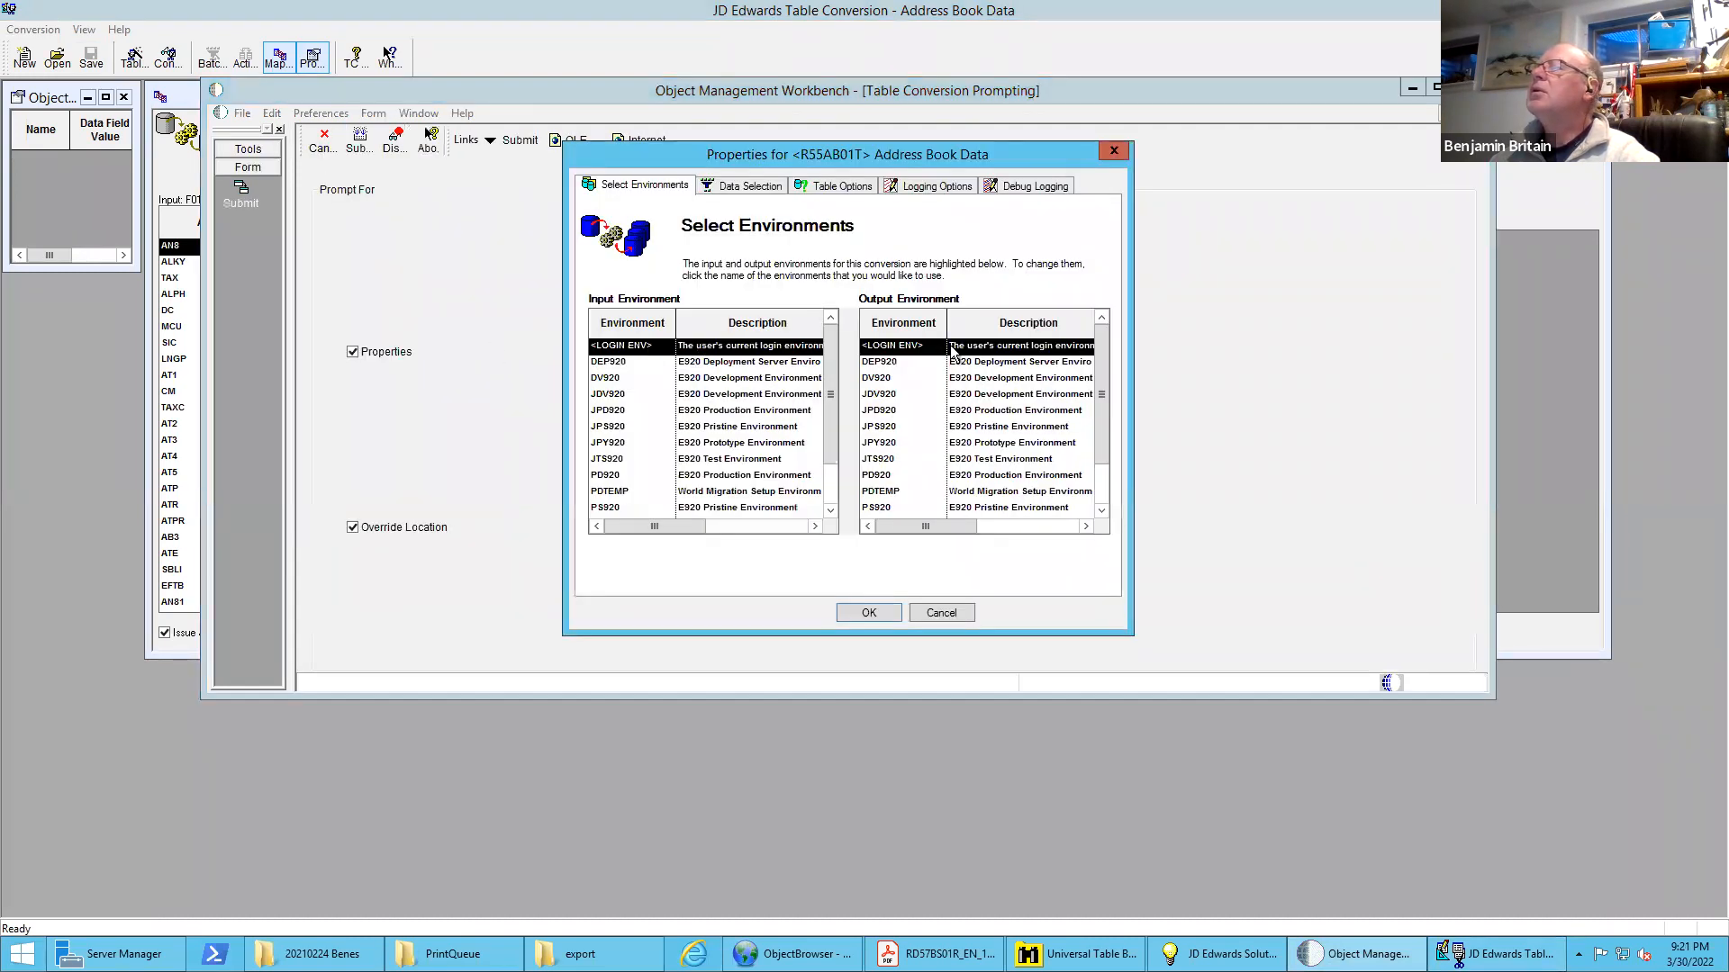
Check the data selection on Search Type (AT1) in the conversion properties and accept them to launch the job
left_click(754, 189)
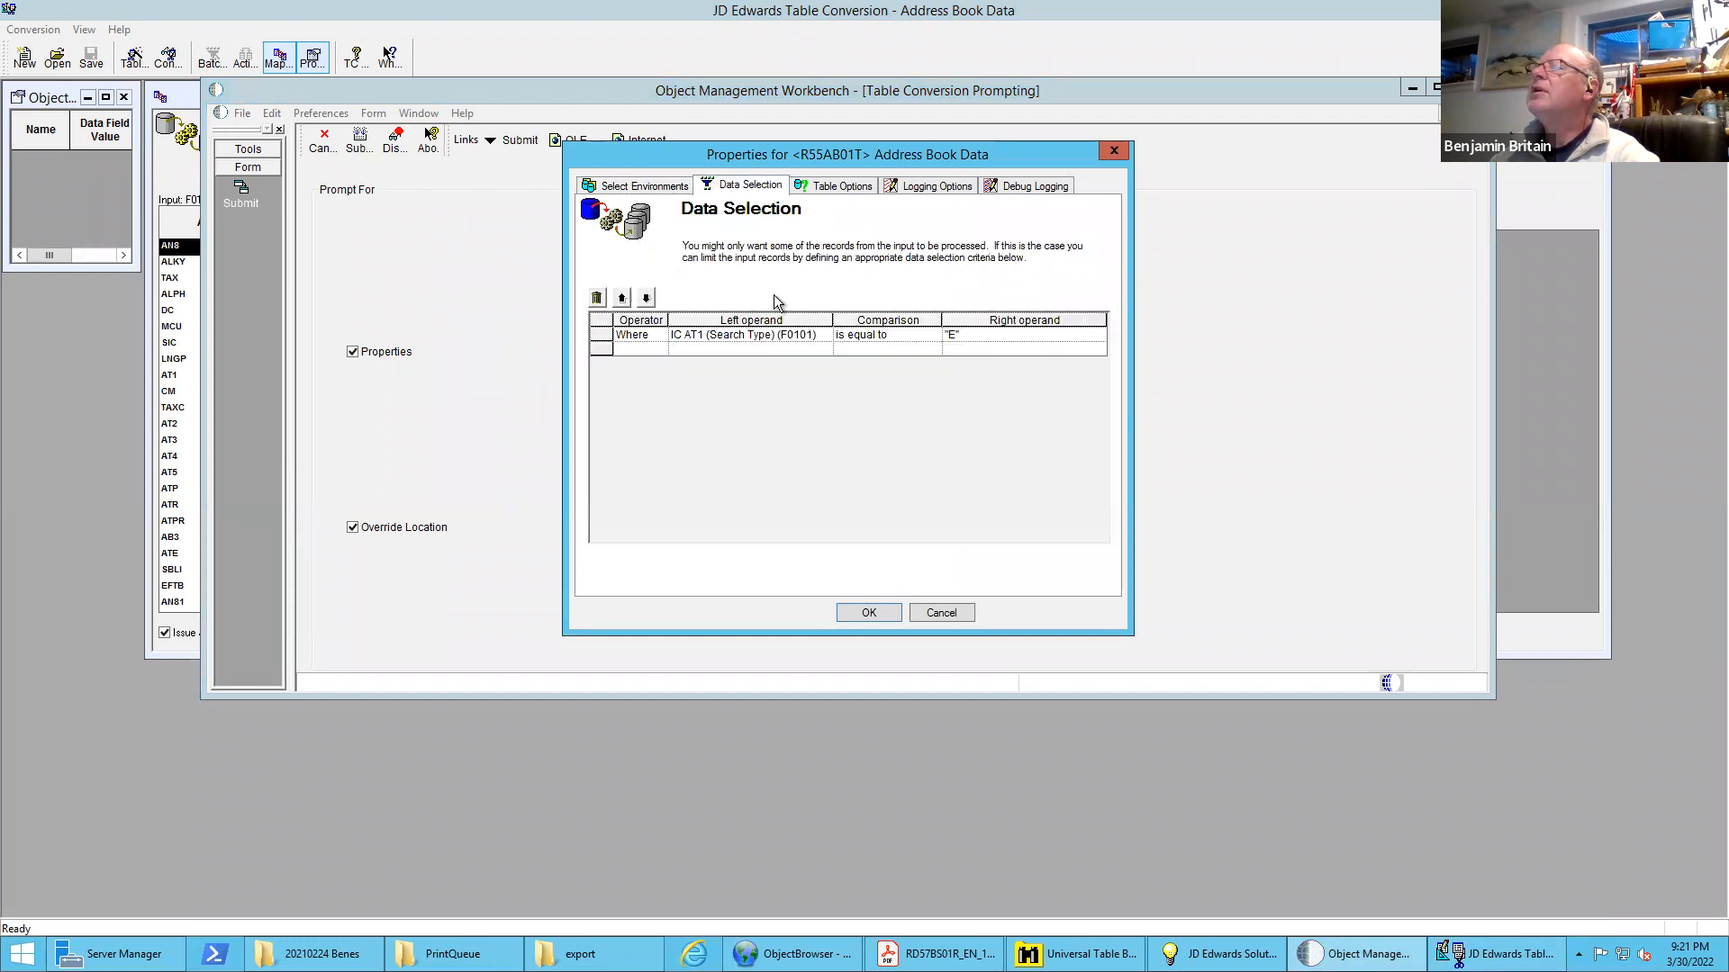
left_click(963, 342)
left_click(757, 343)
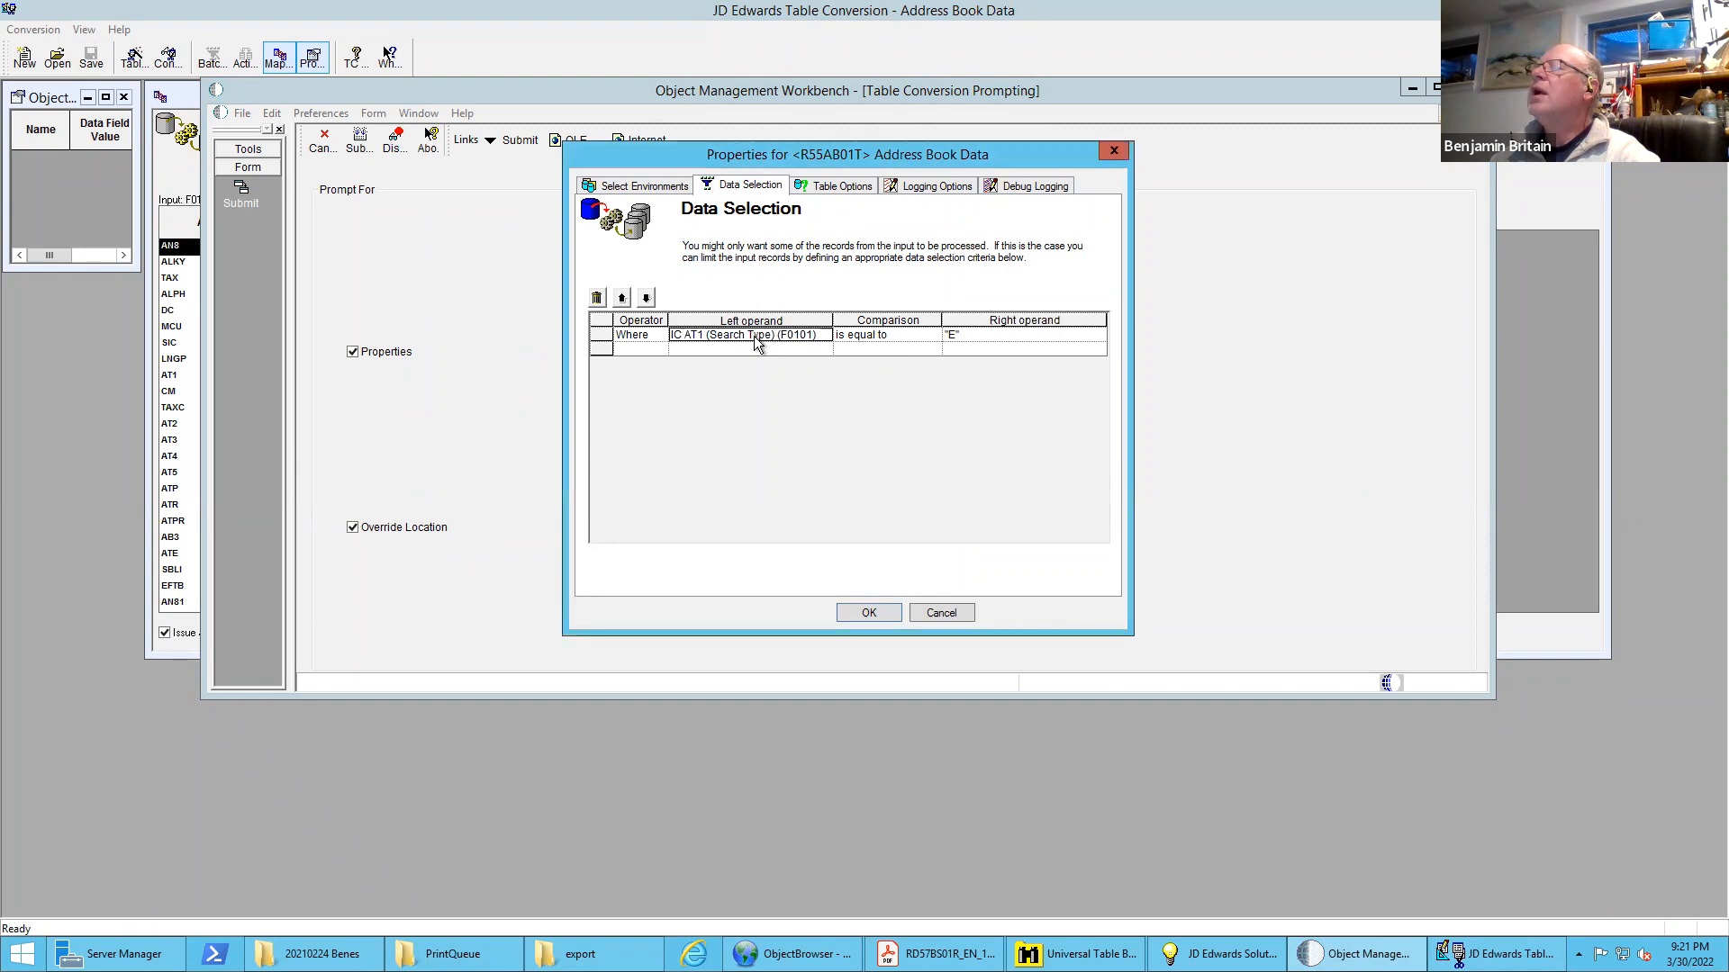
left_click(756, 343)
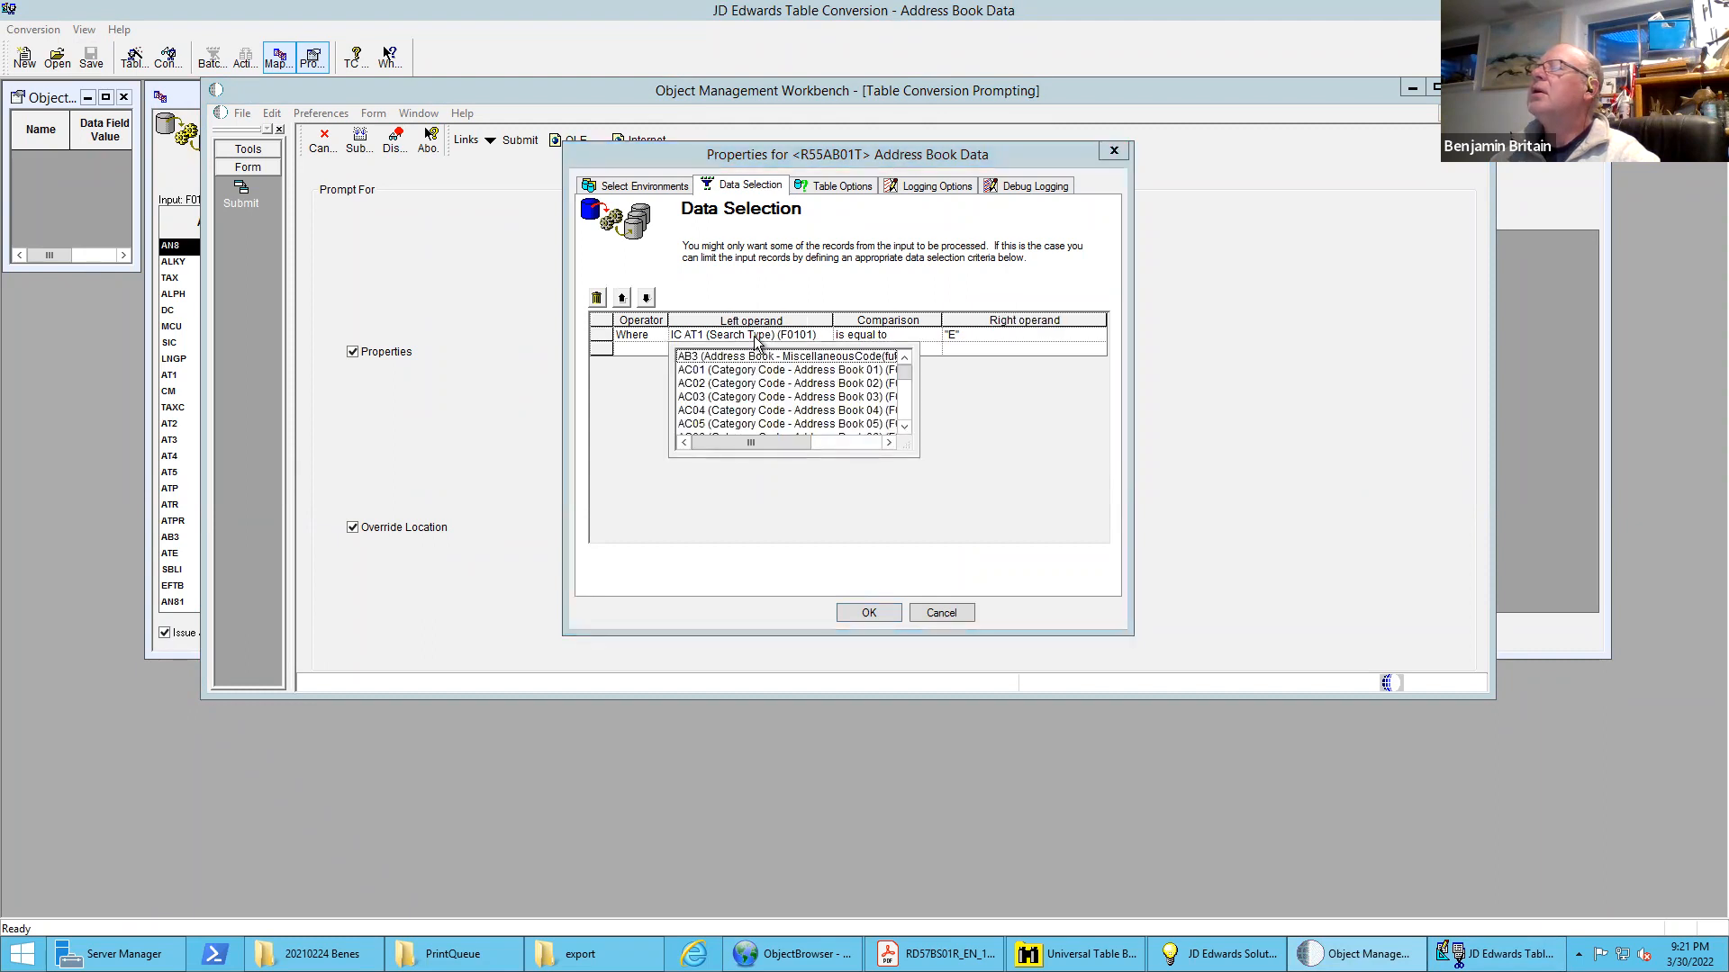
left_click(870, 613)
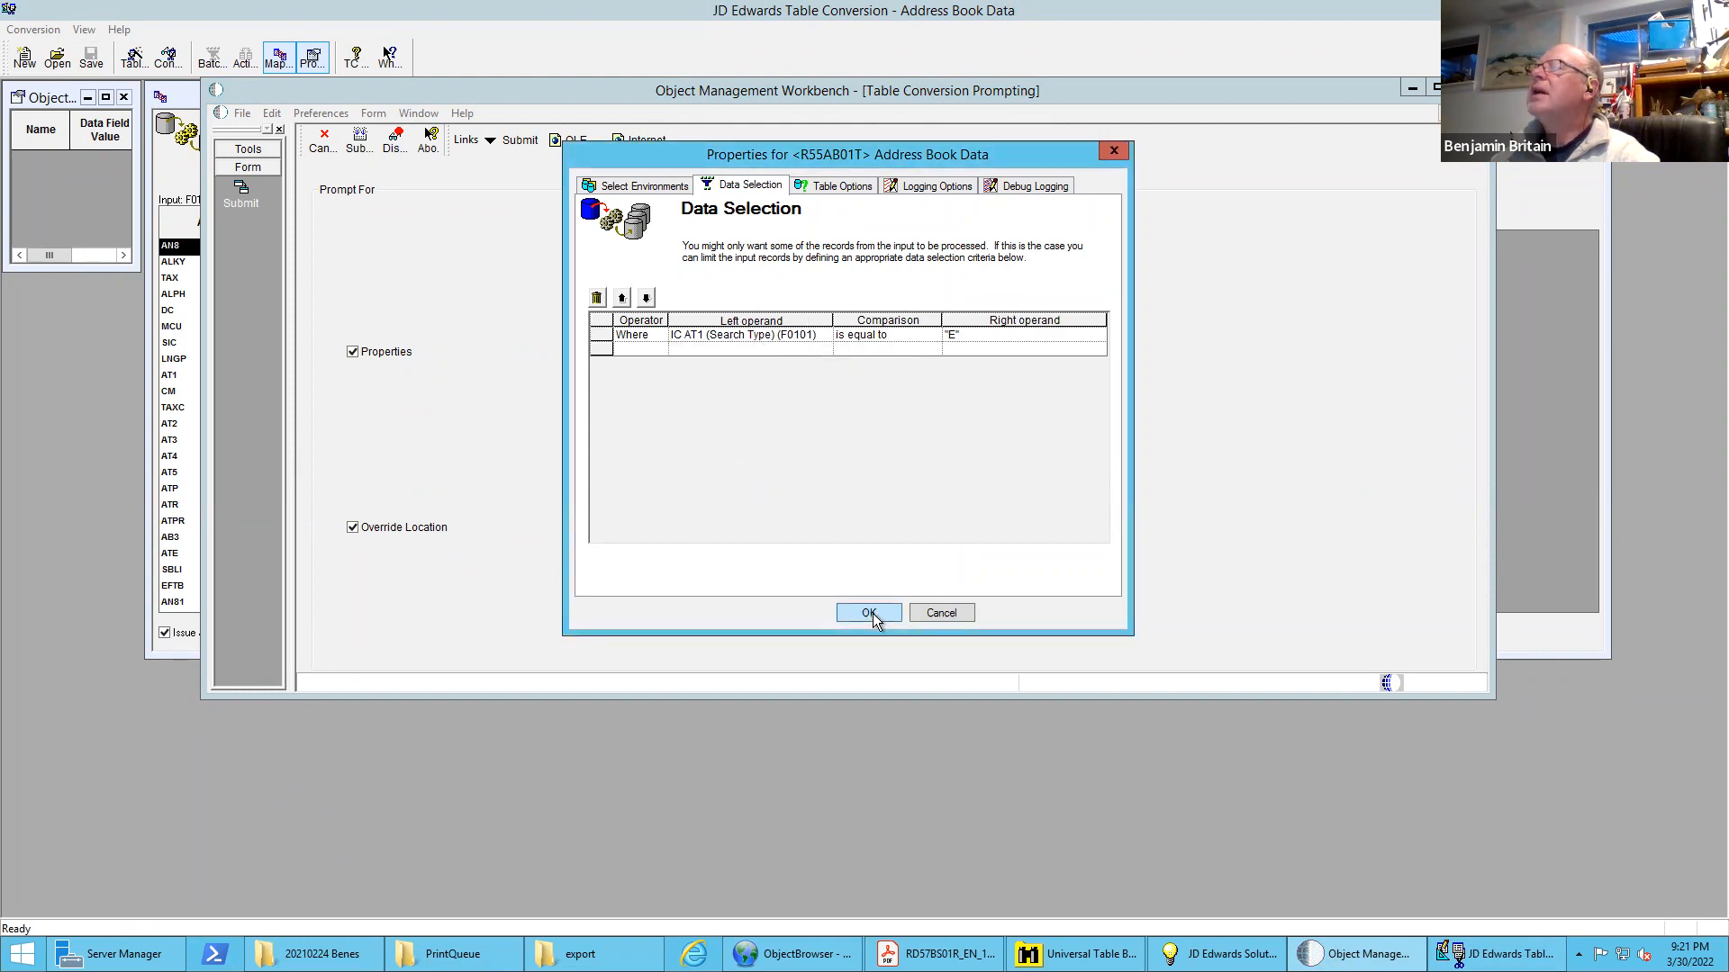
left_click(870, 613)
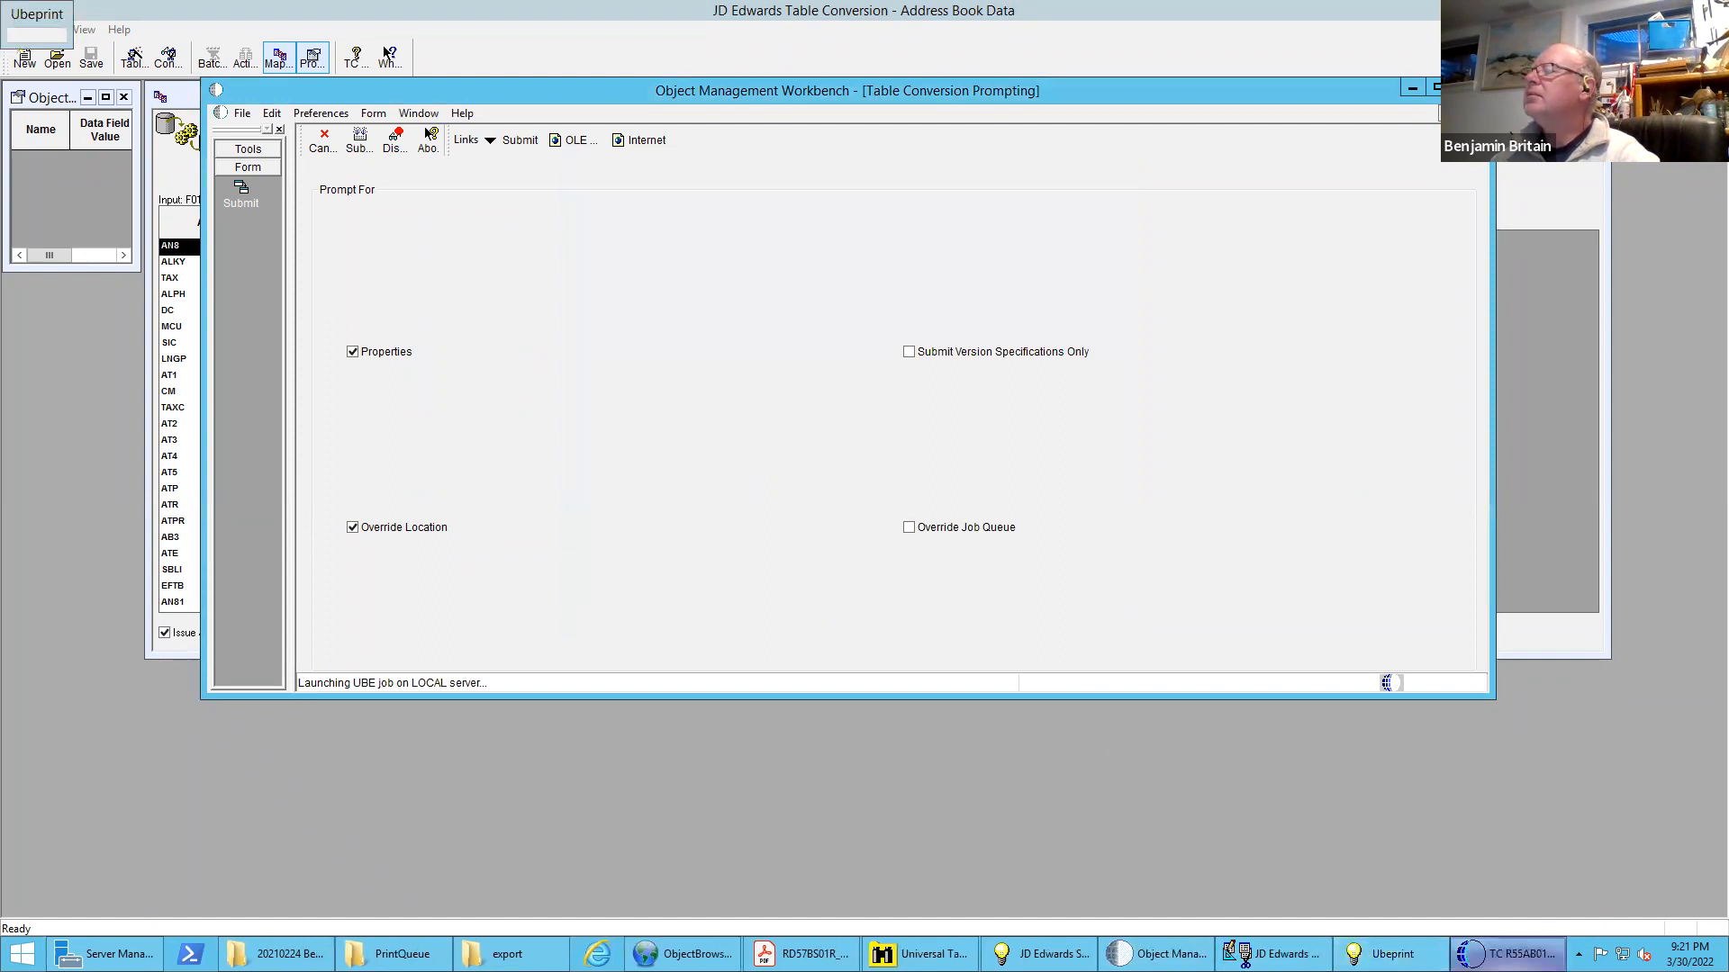
Open Address Book Output.csv from the DV920 export folder in Excel and examine the exported rows
mouse_move(396, 954)
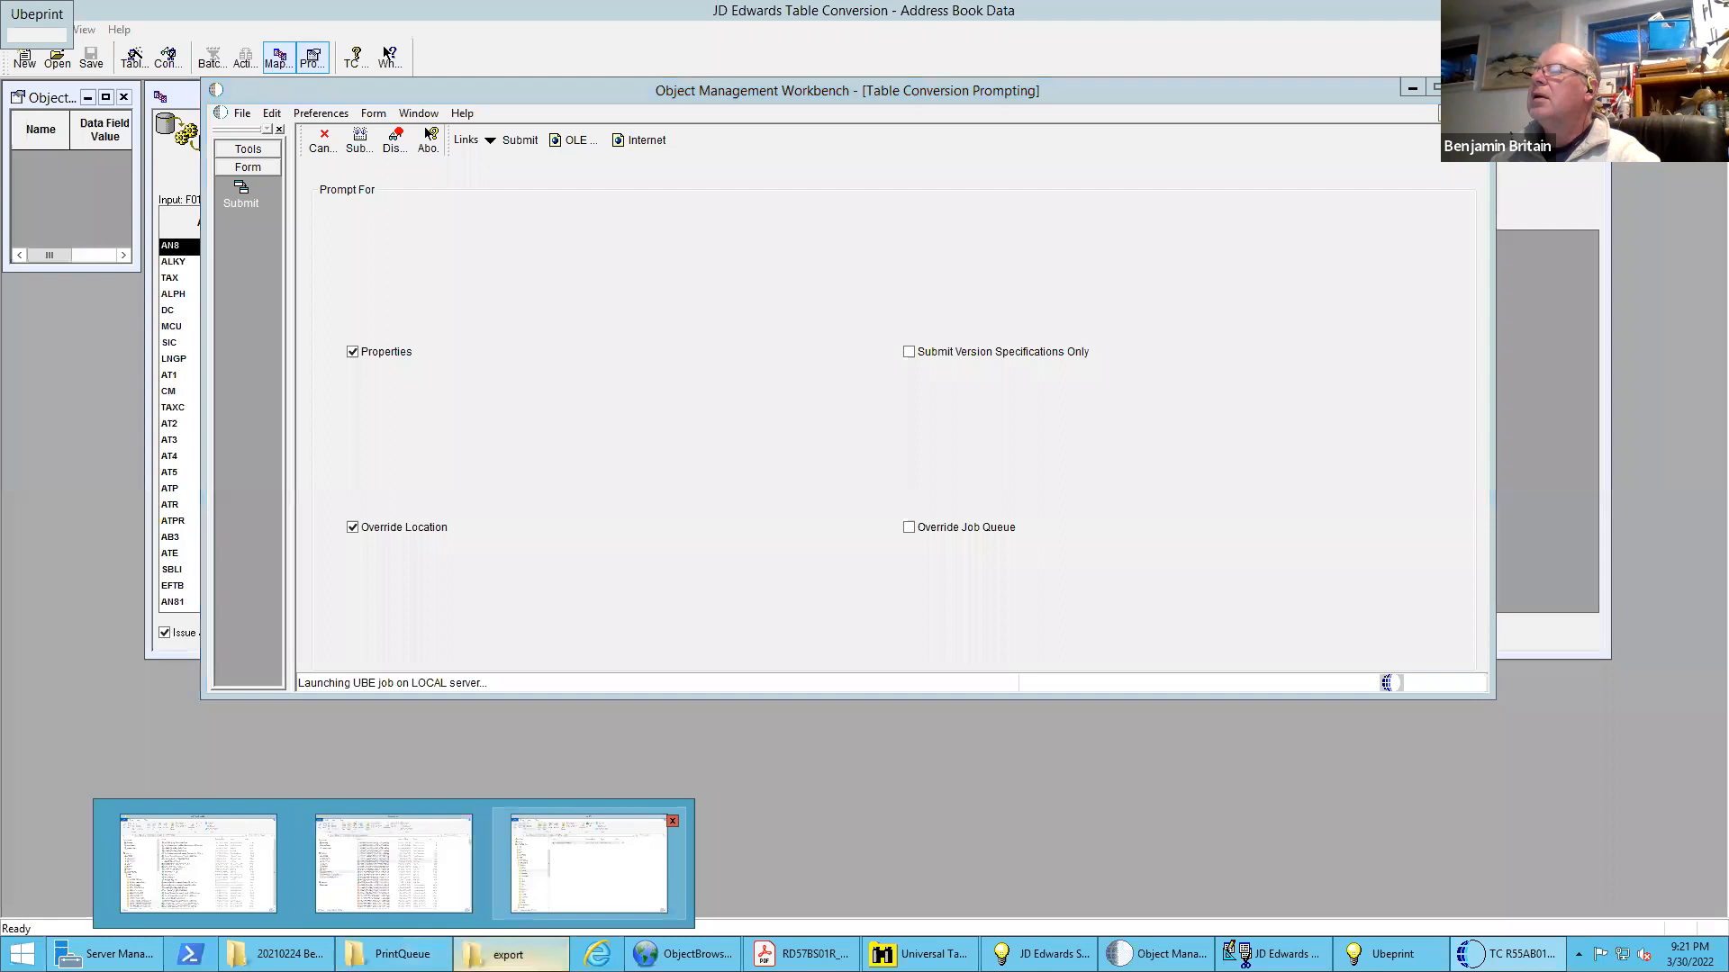
left_click(589, 864)
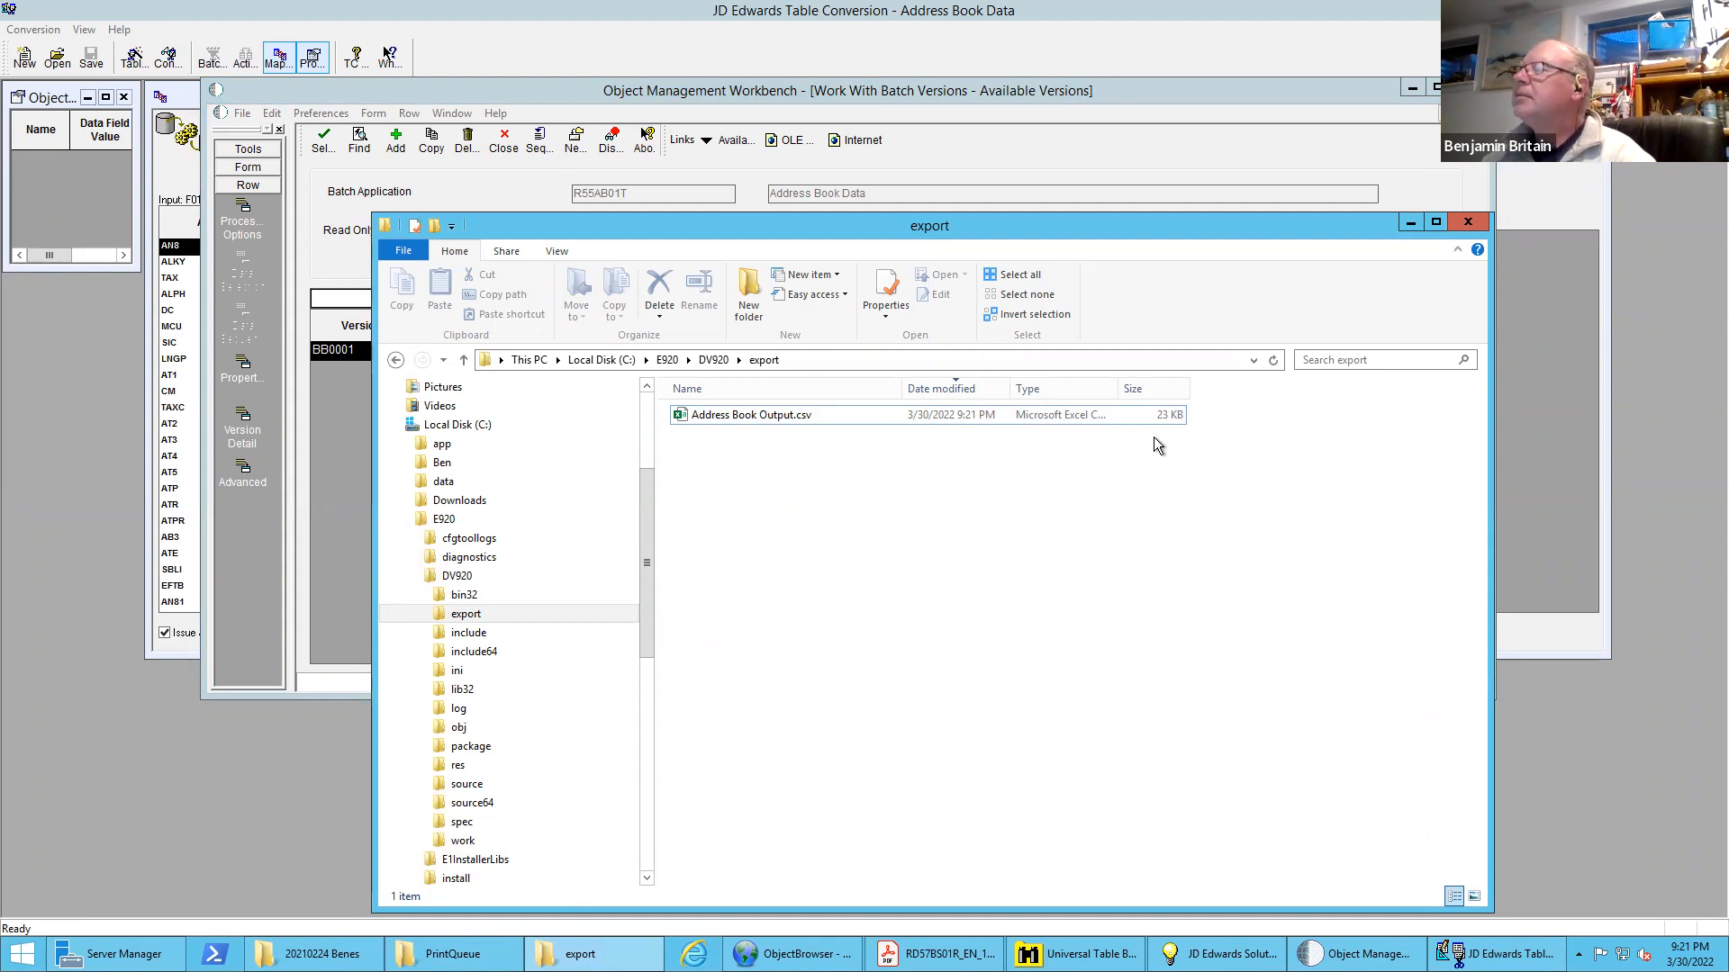
left_click_drag(1018, 225, 958, 104)
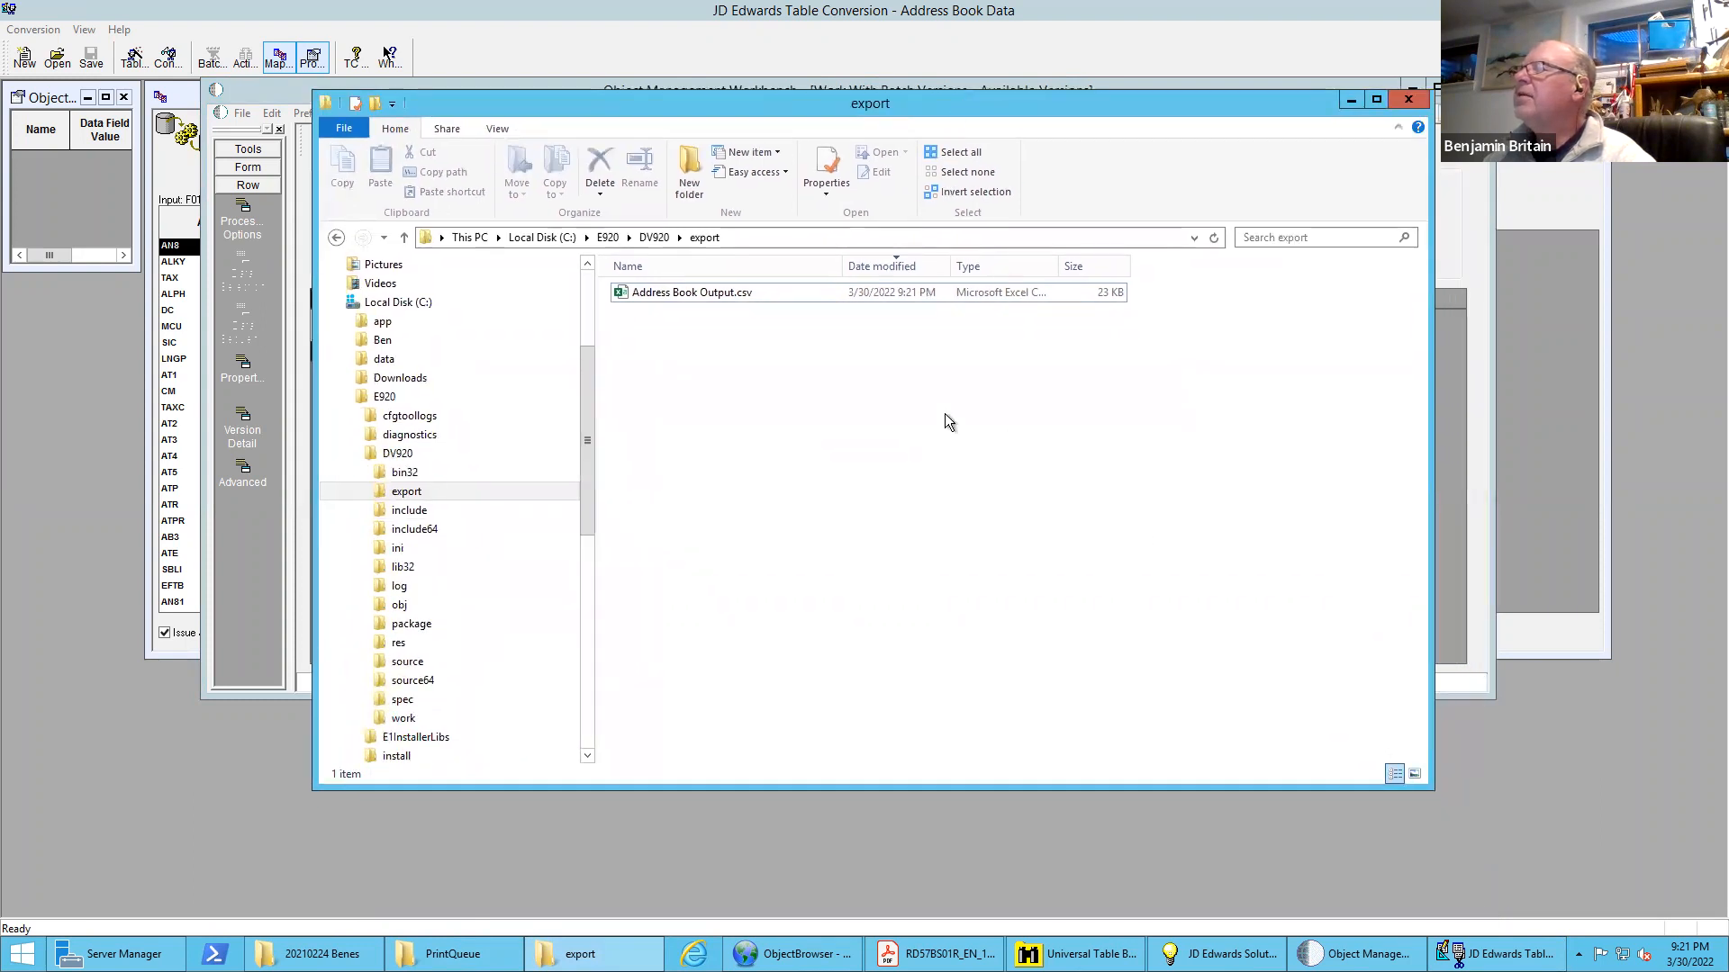
double_click(706, 292)
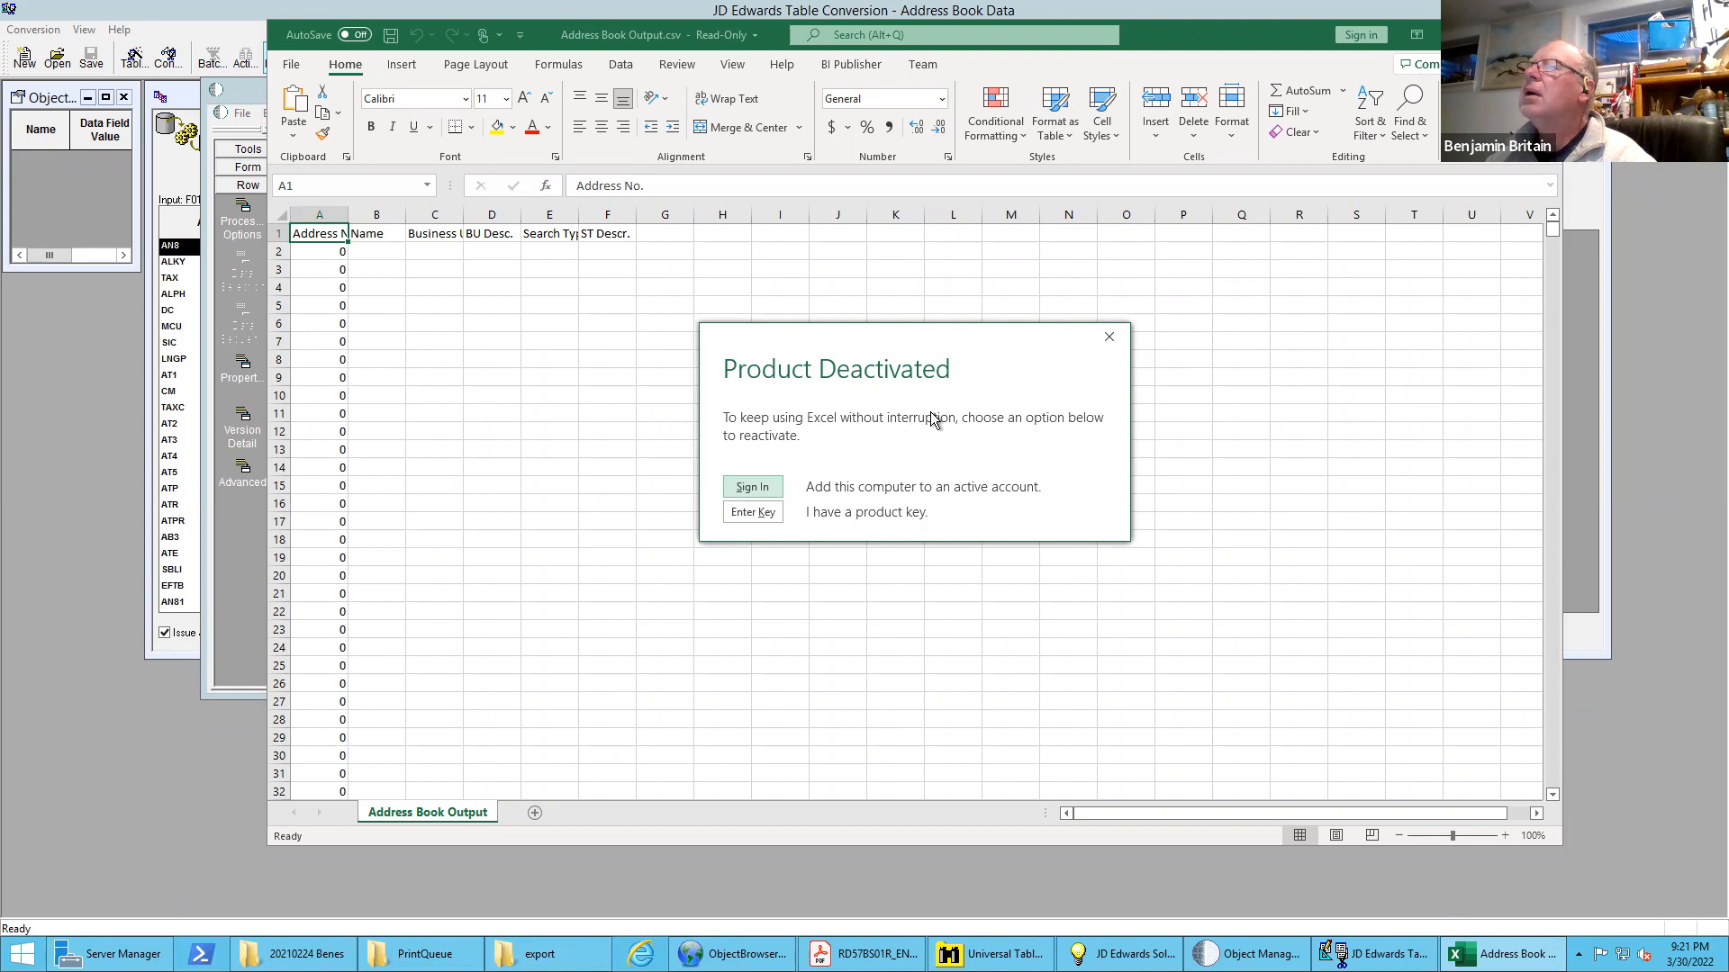
left_click(1106, 339)
scroll(788, 472, "down", 20)
scroll(788, 473, "down", 20)
scroll(787, 473, "down", 20)
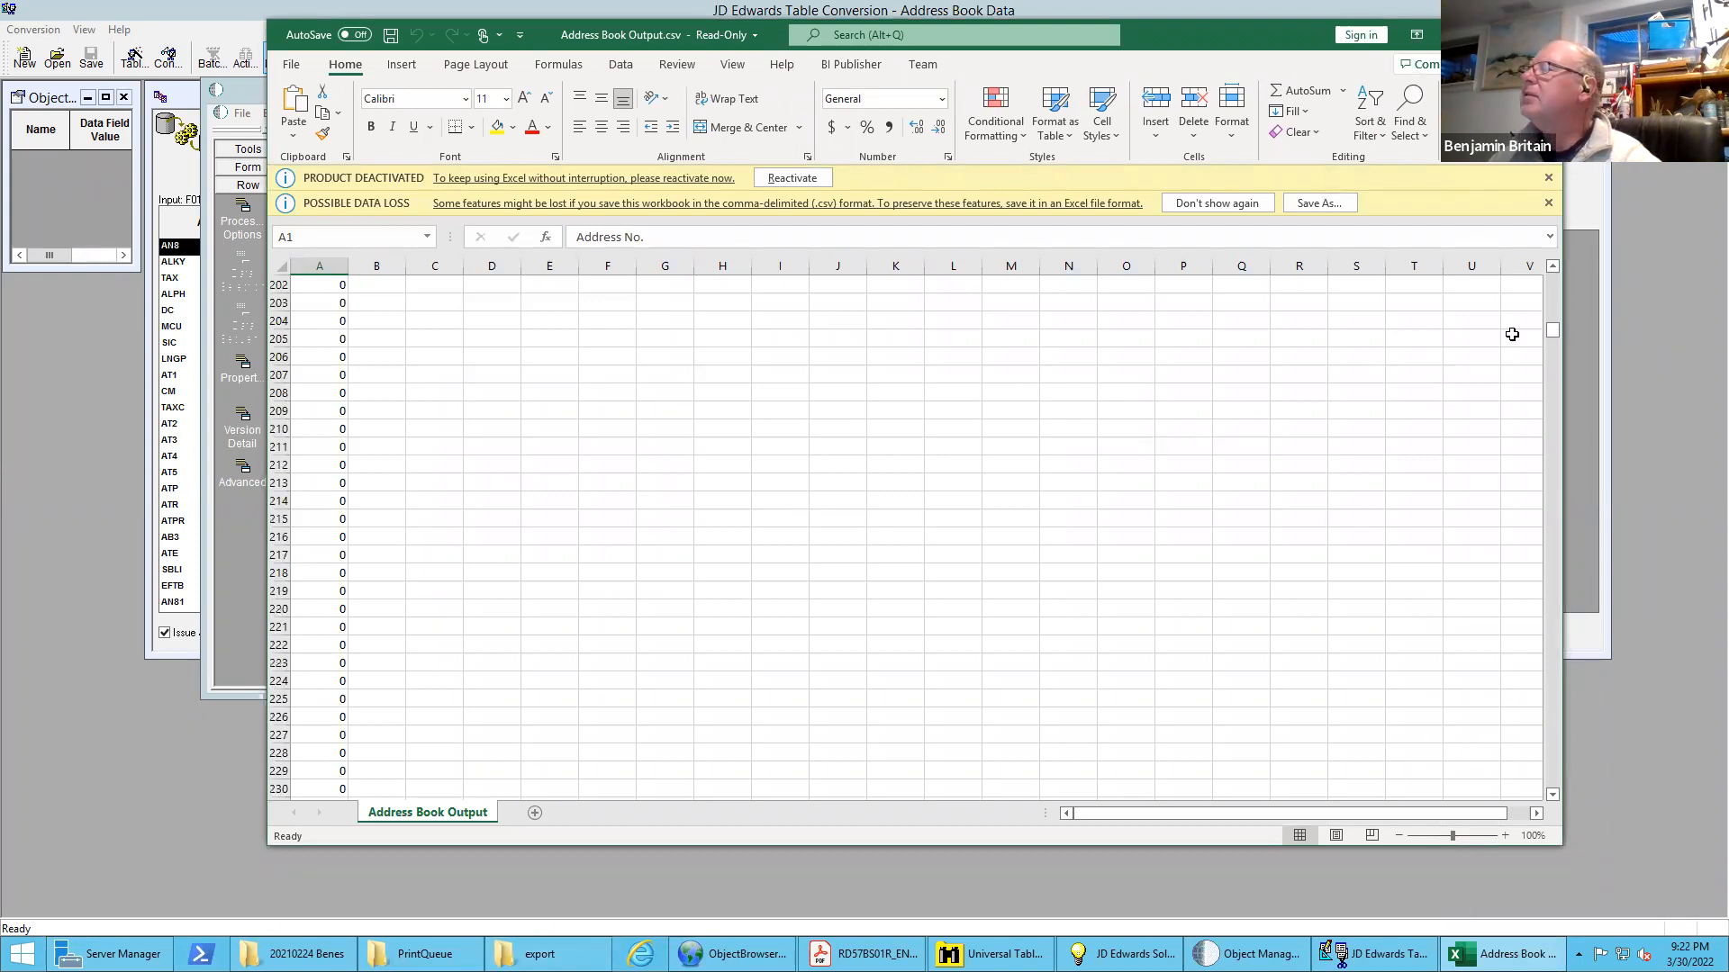
Check the rows of the exported address book file from beginning to end and close the workbook
left_click_drag(1549, 327, 1567, 842)
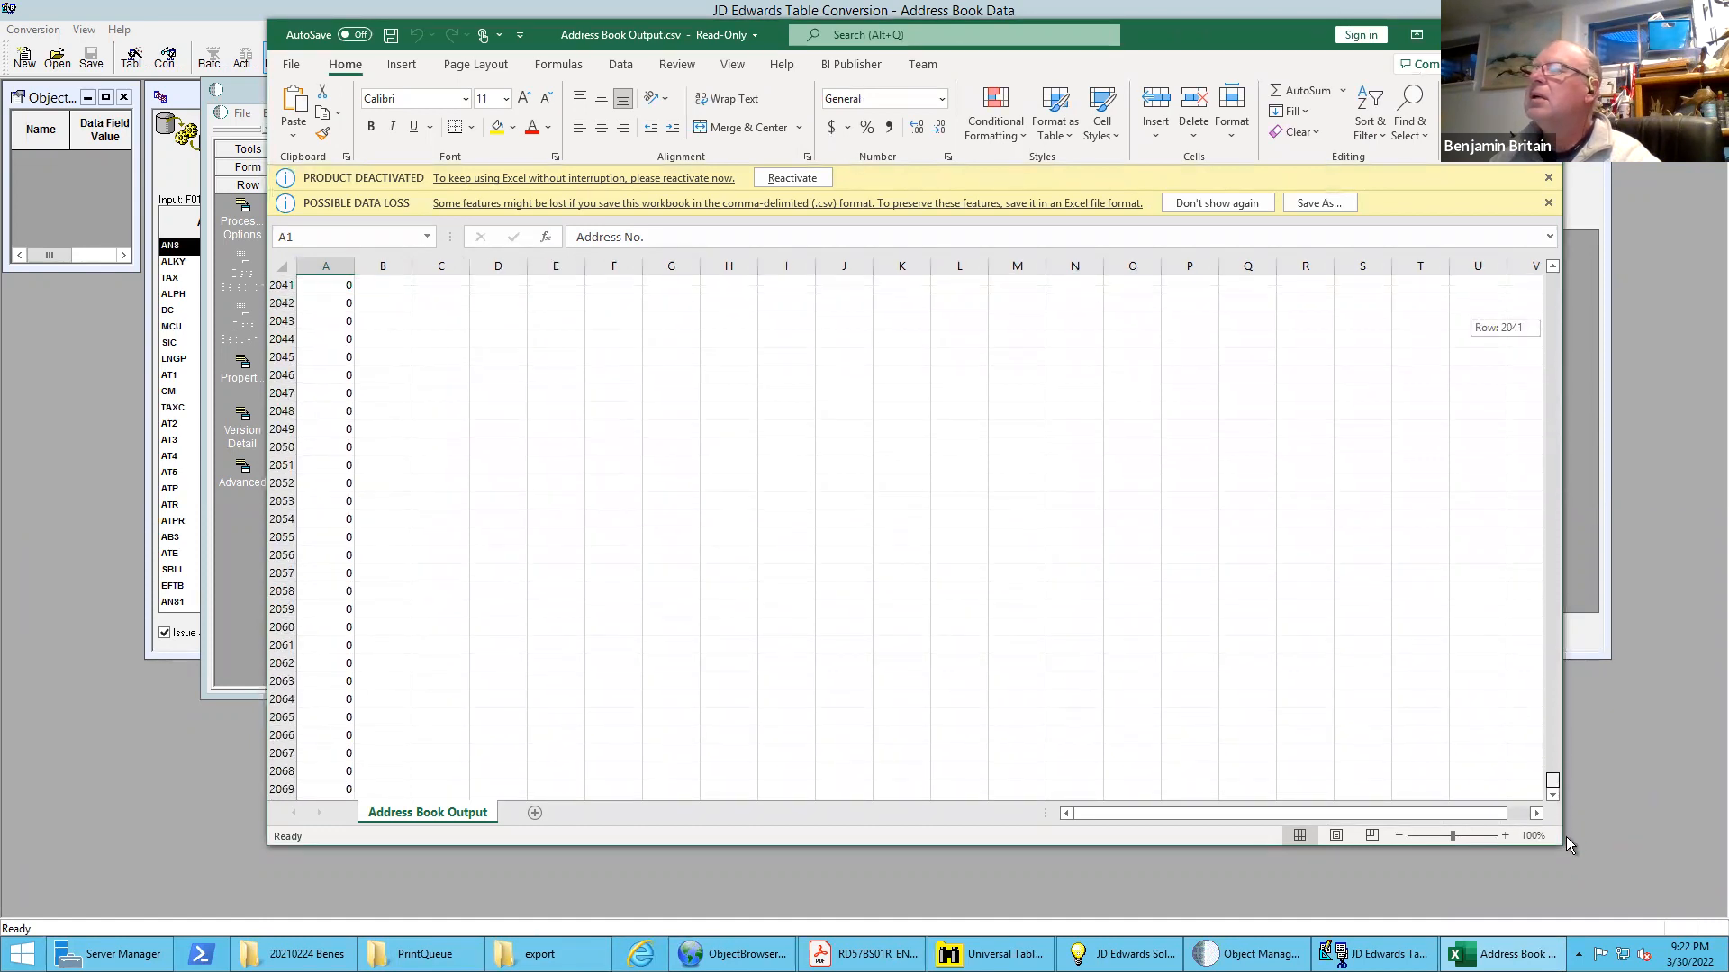
left_click_drag(1565, 835, 1547, 239)
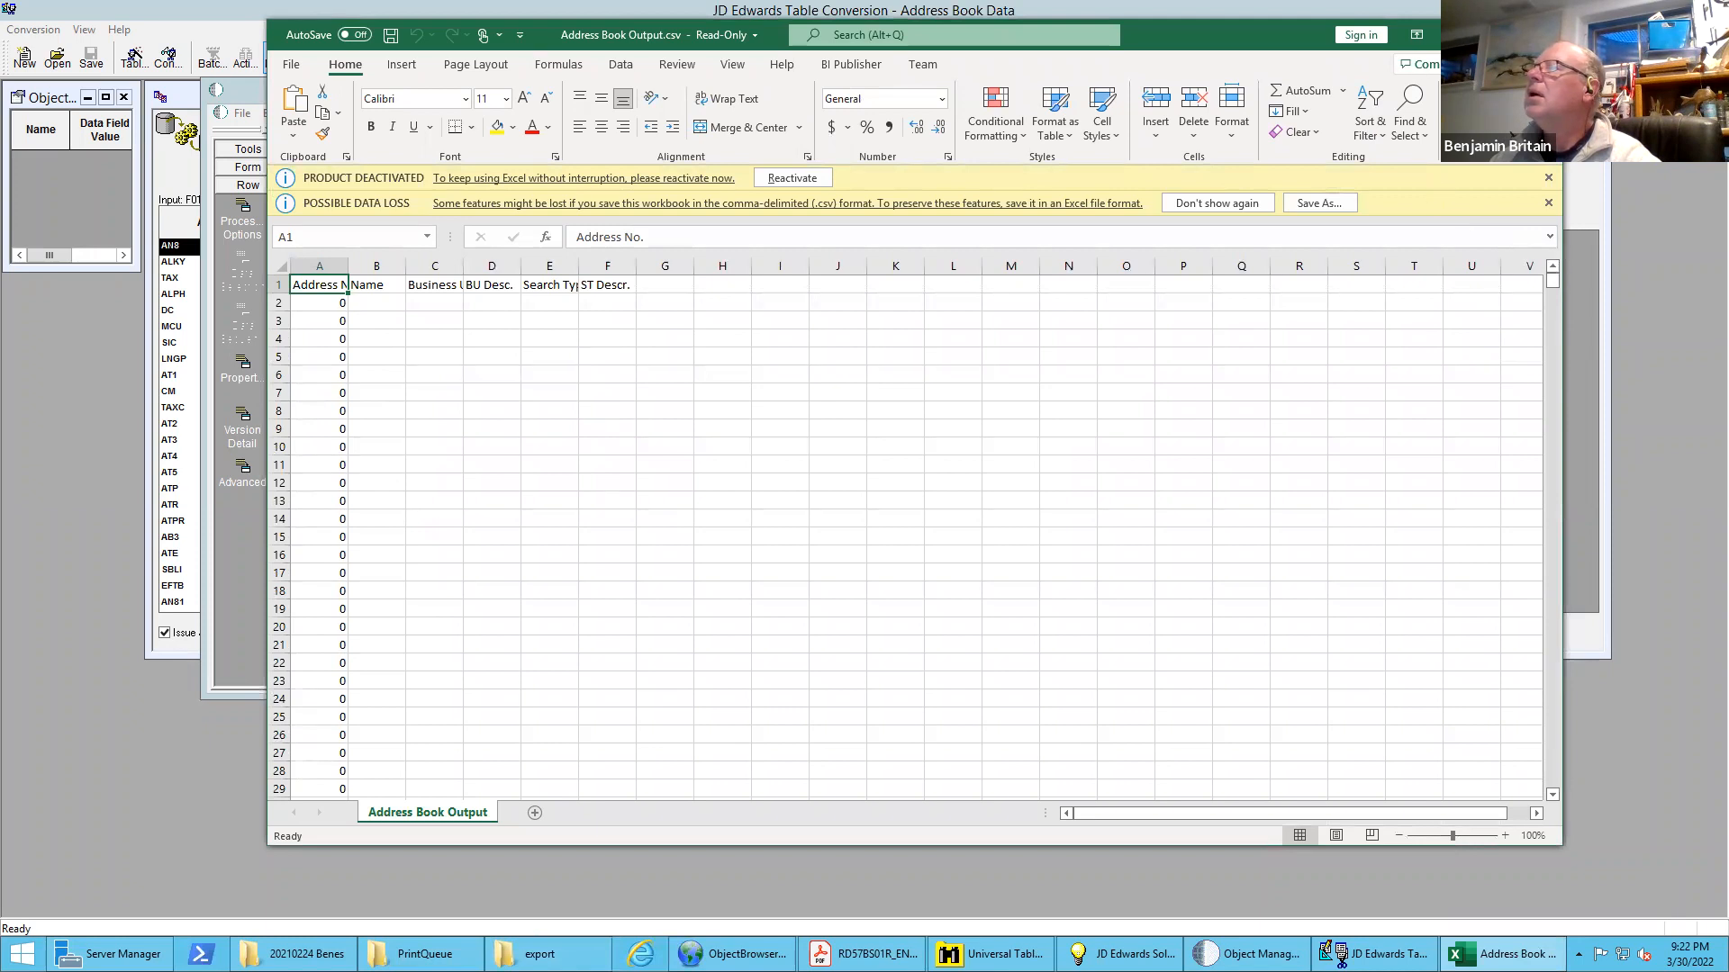
left_click(1541, 34)
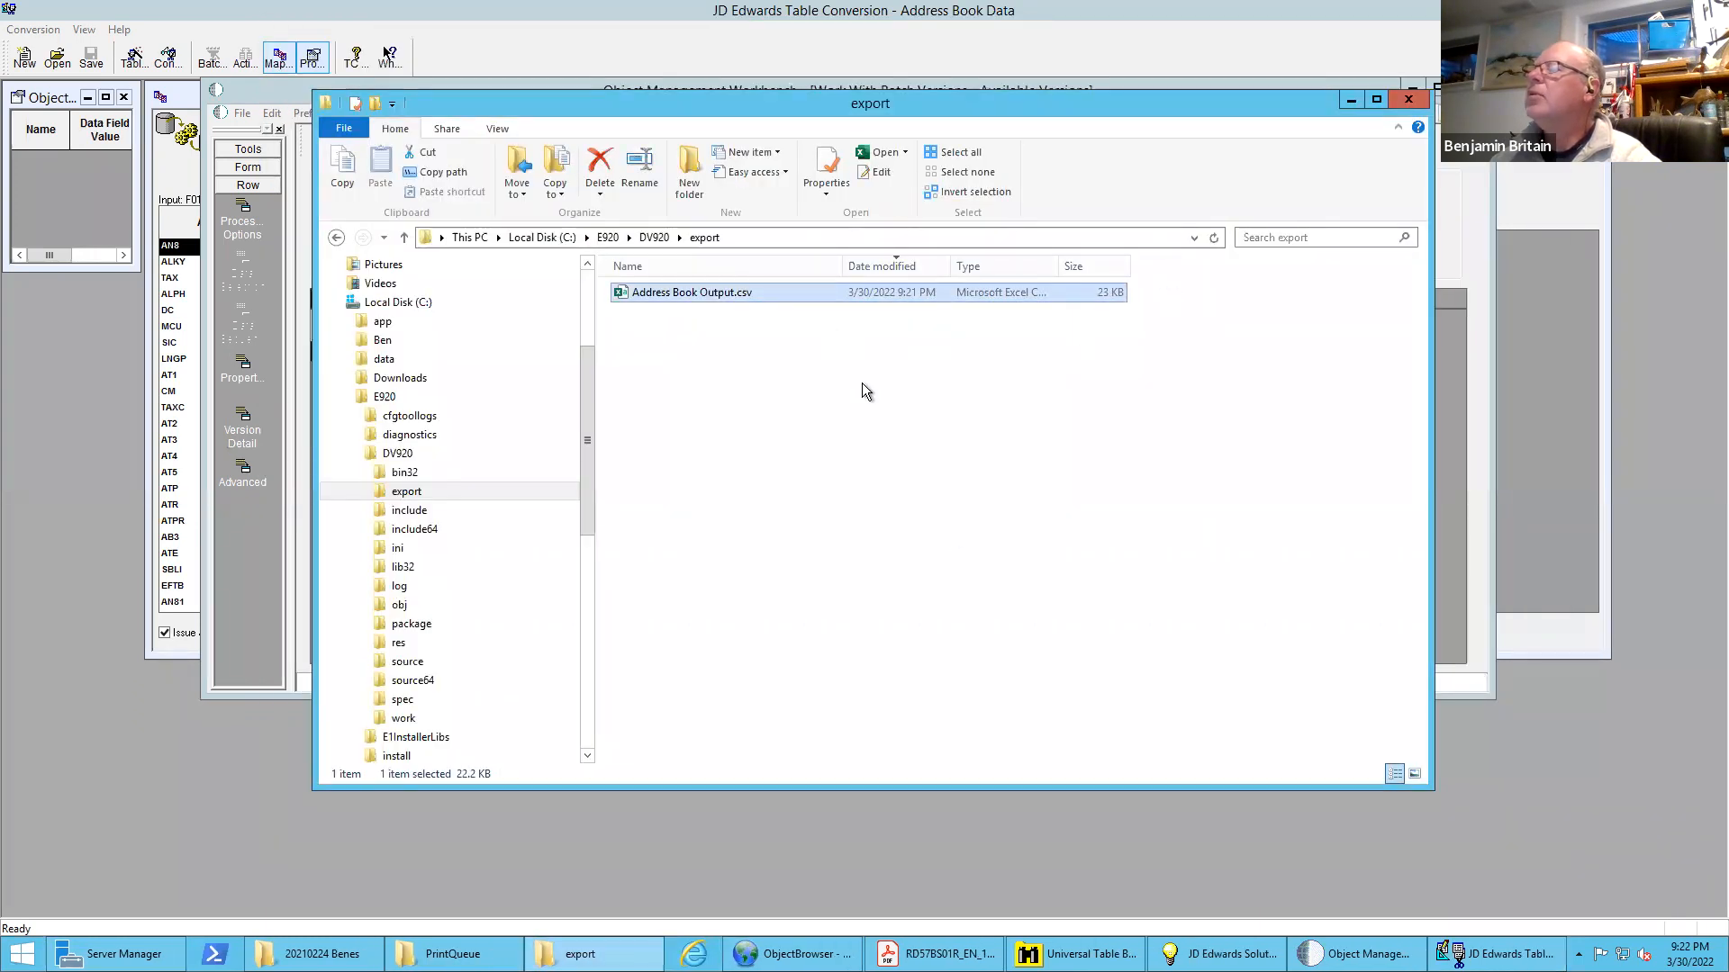
Return to the table conversion design, review the Row Fetched event rules including the Insert Row line, and save and exit them
left_click(1357, 954)
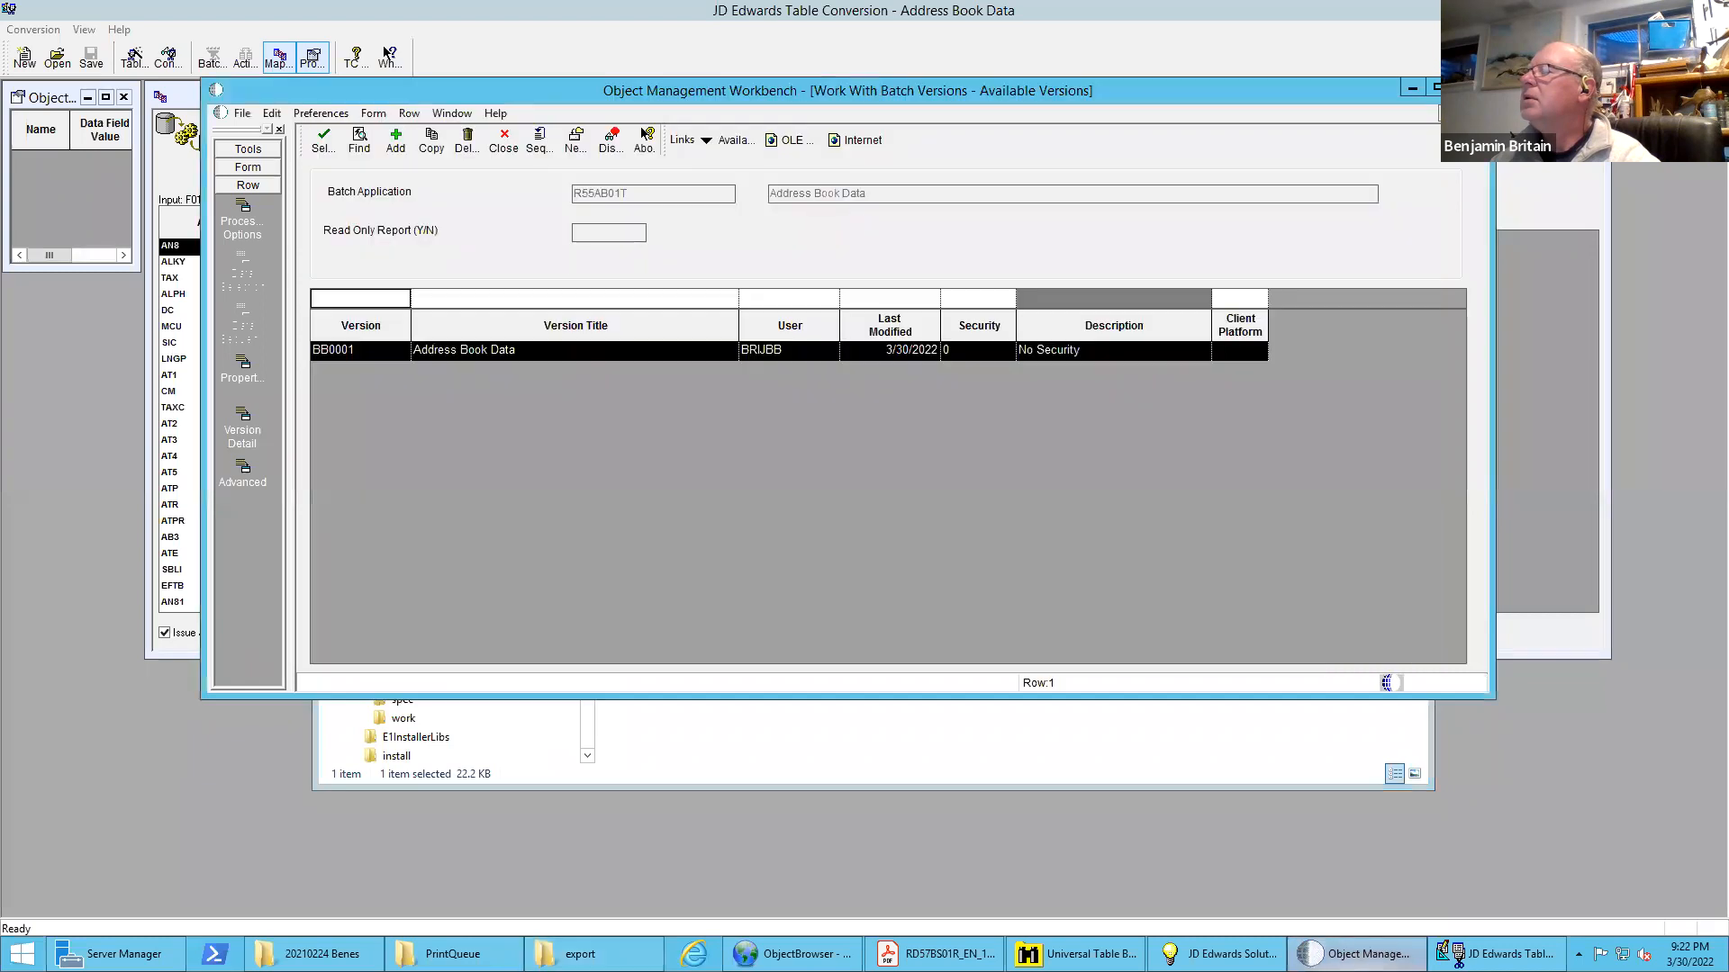
left_click(1496, 953)
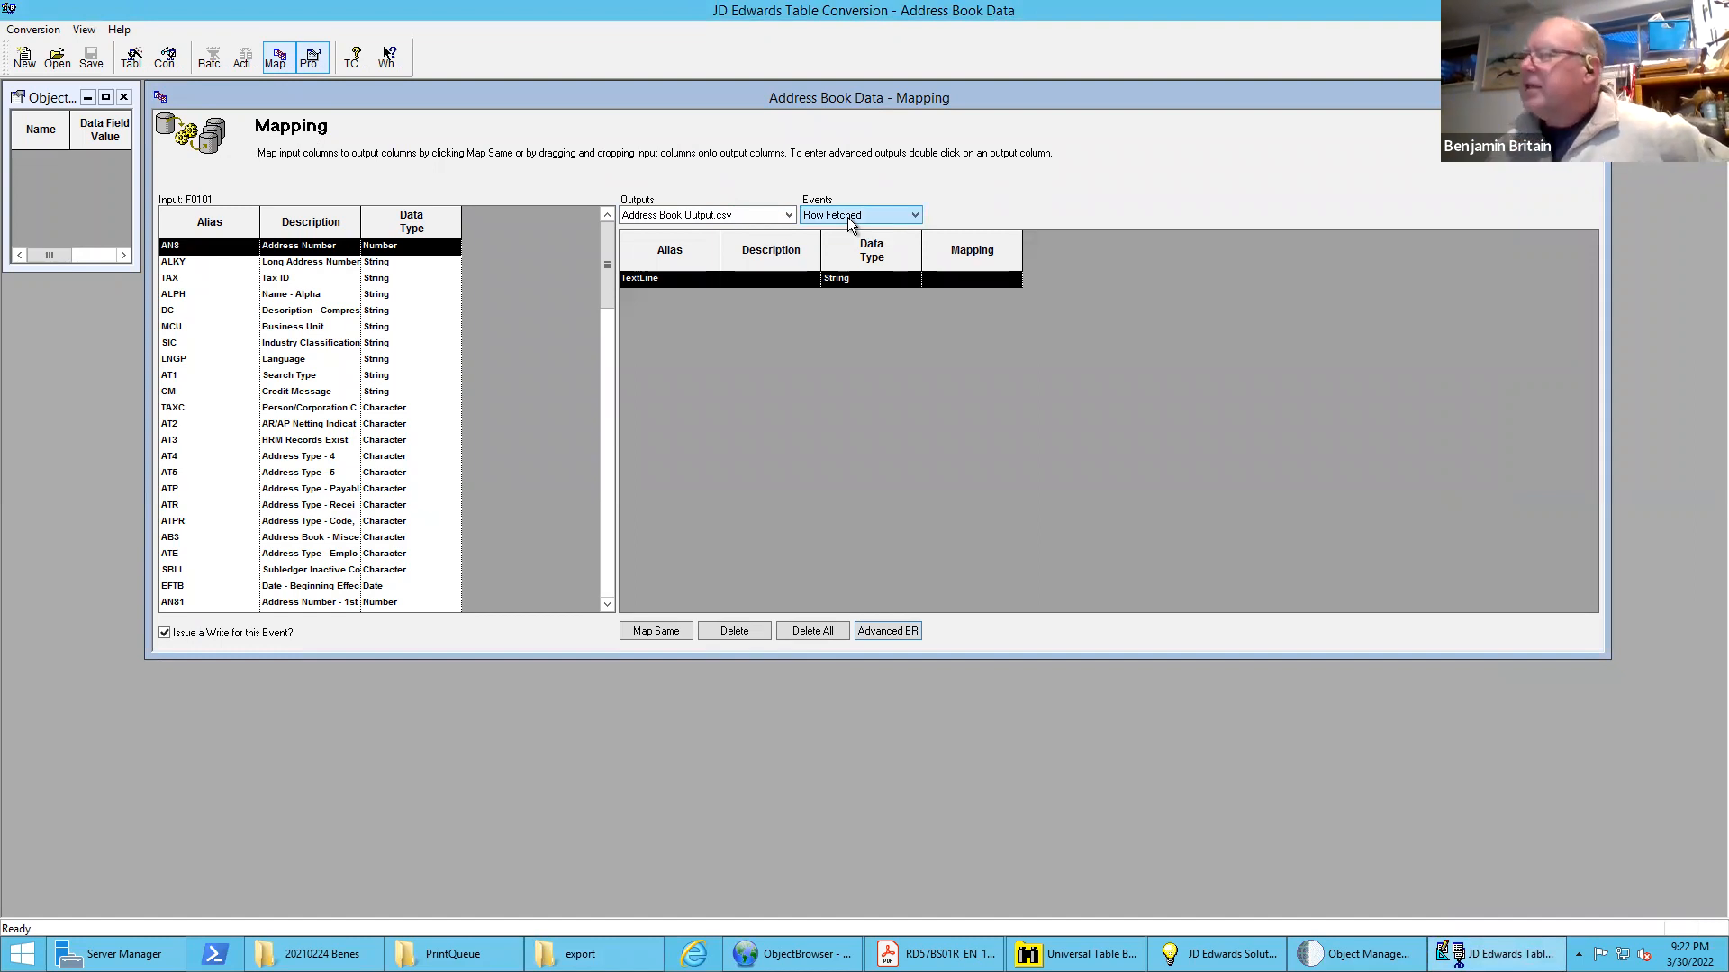
left_click(878, 630)
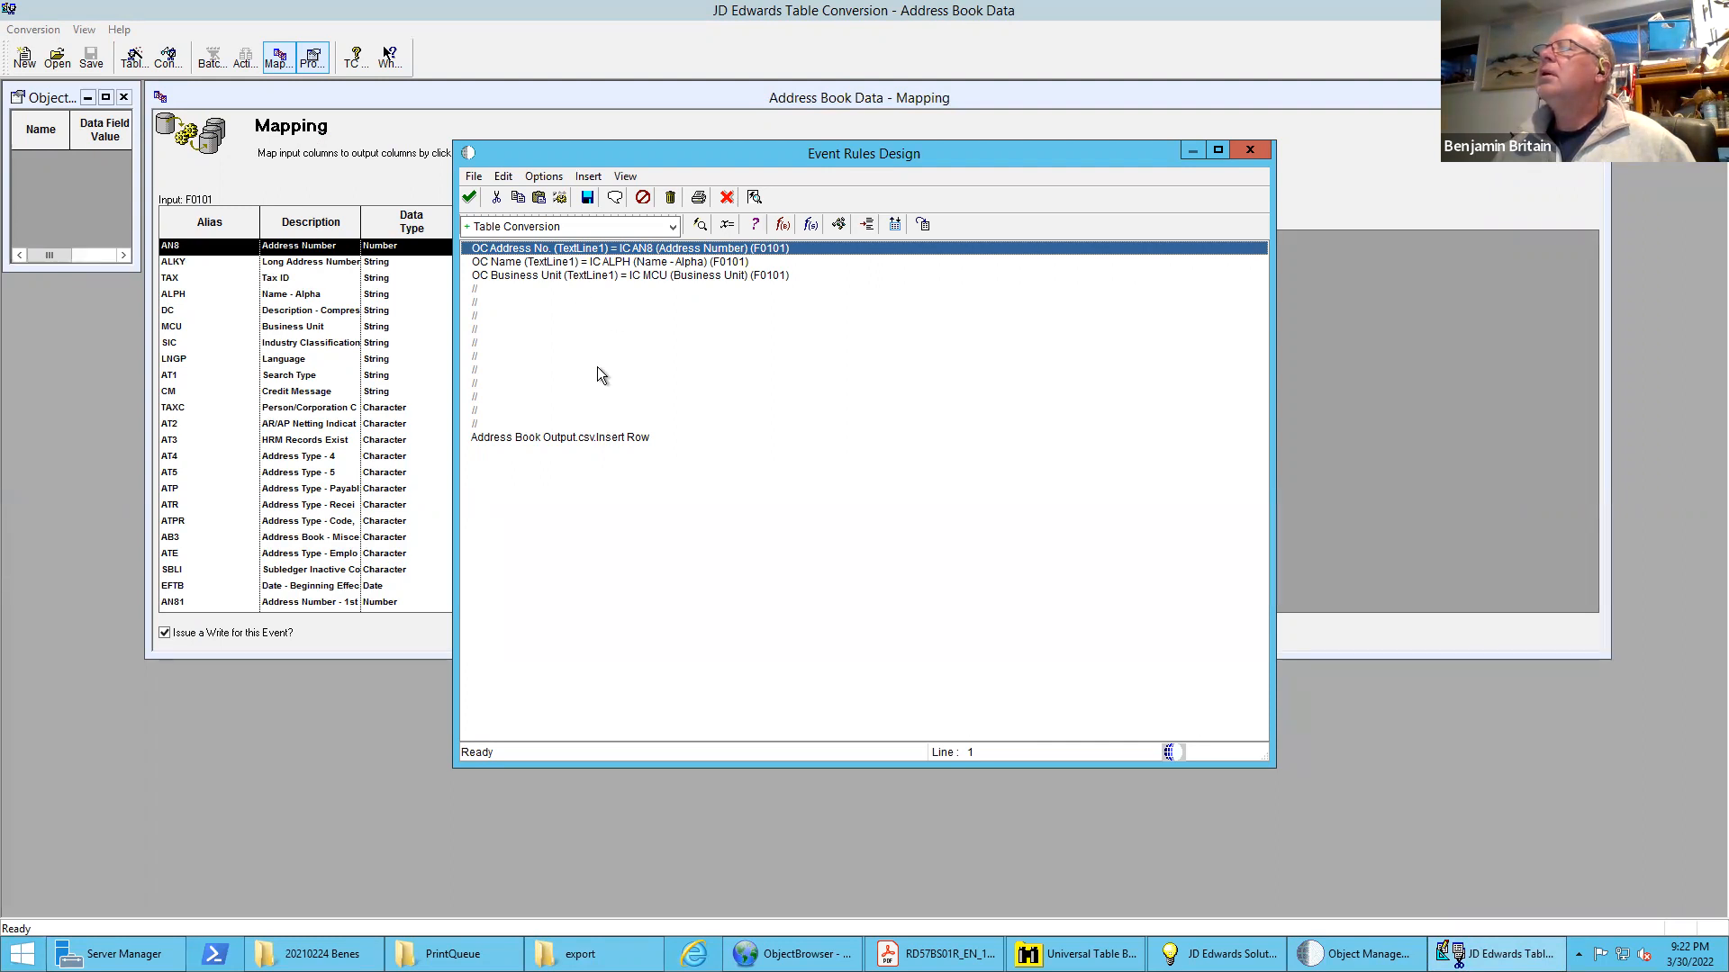
left_click(533, 437)
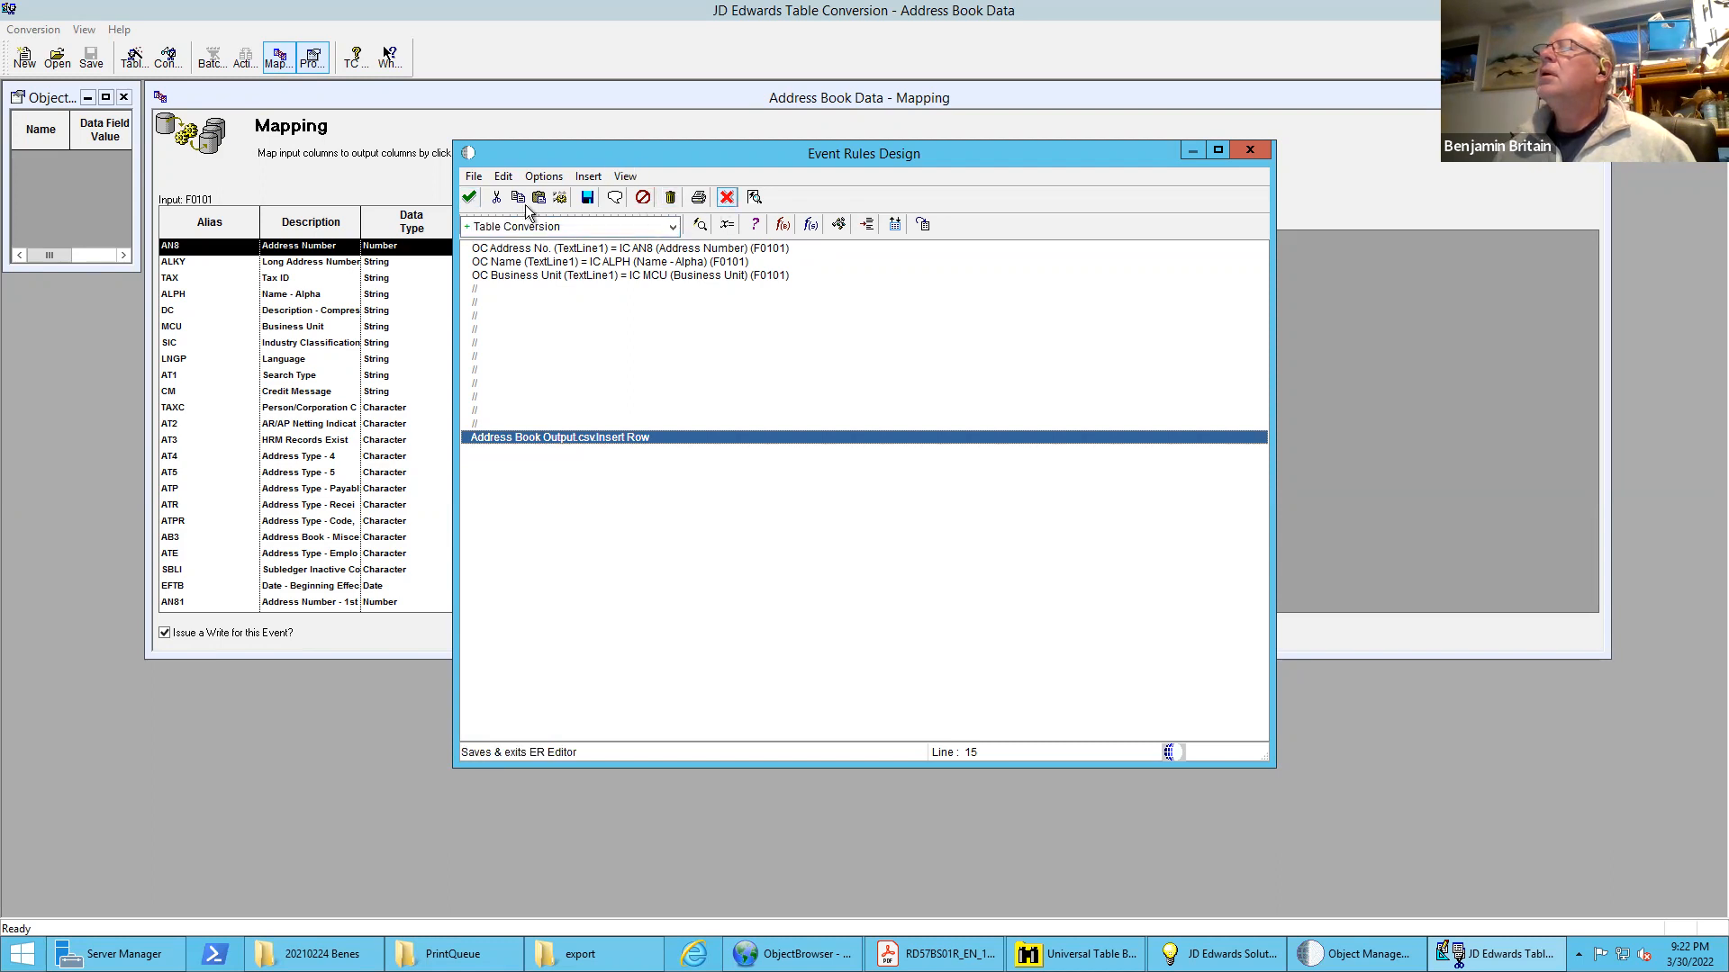
left_click(467, 197)
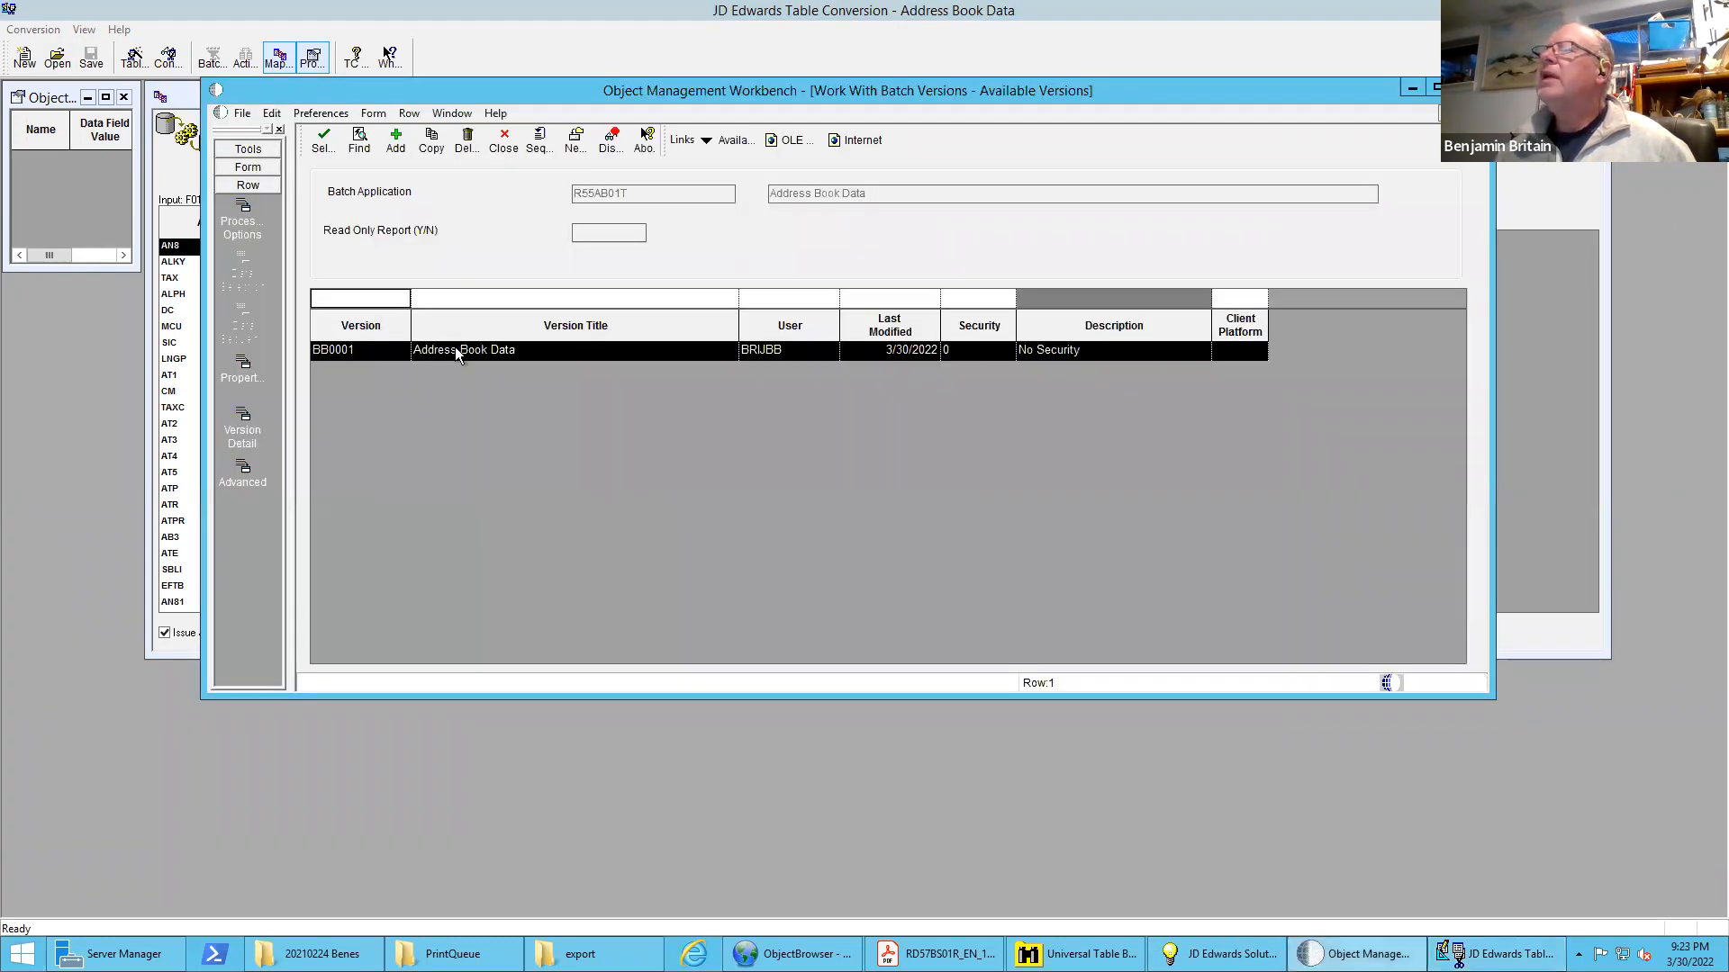
Submit version BB0001 of R55AB01T with property prompting and its location overridden to the LOCAL data source
double_click(457, 354)
left_click(396, 527)
left_click(369, 351)
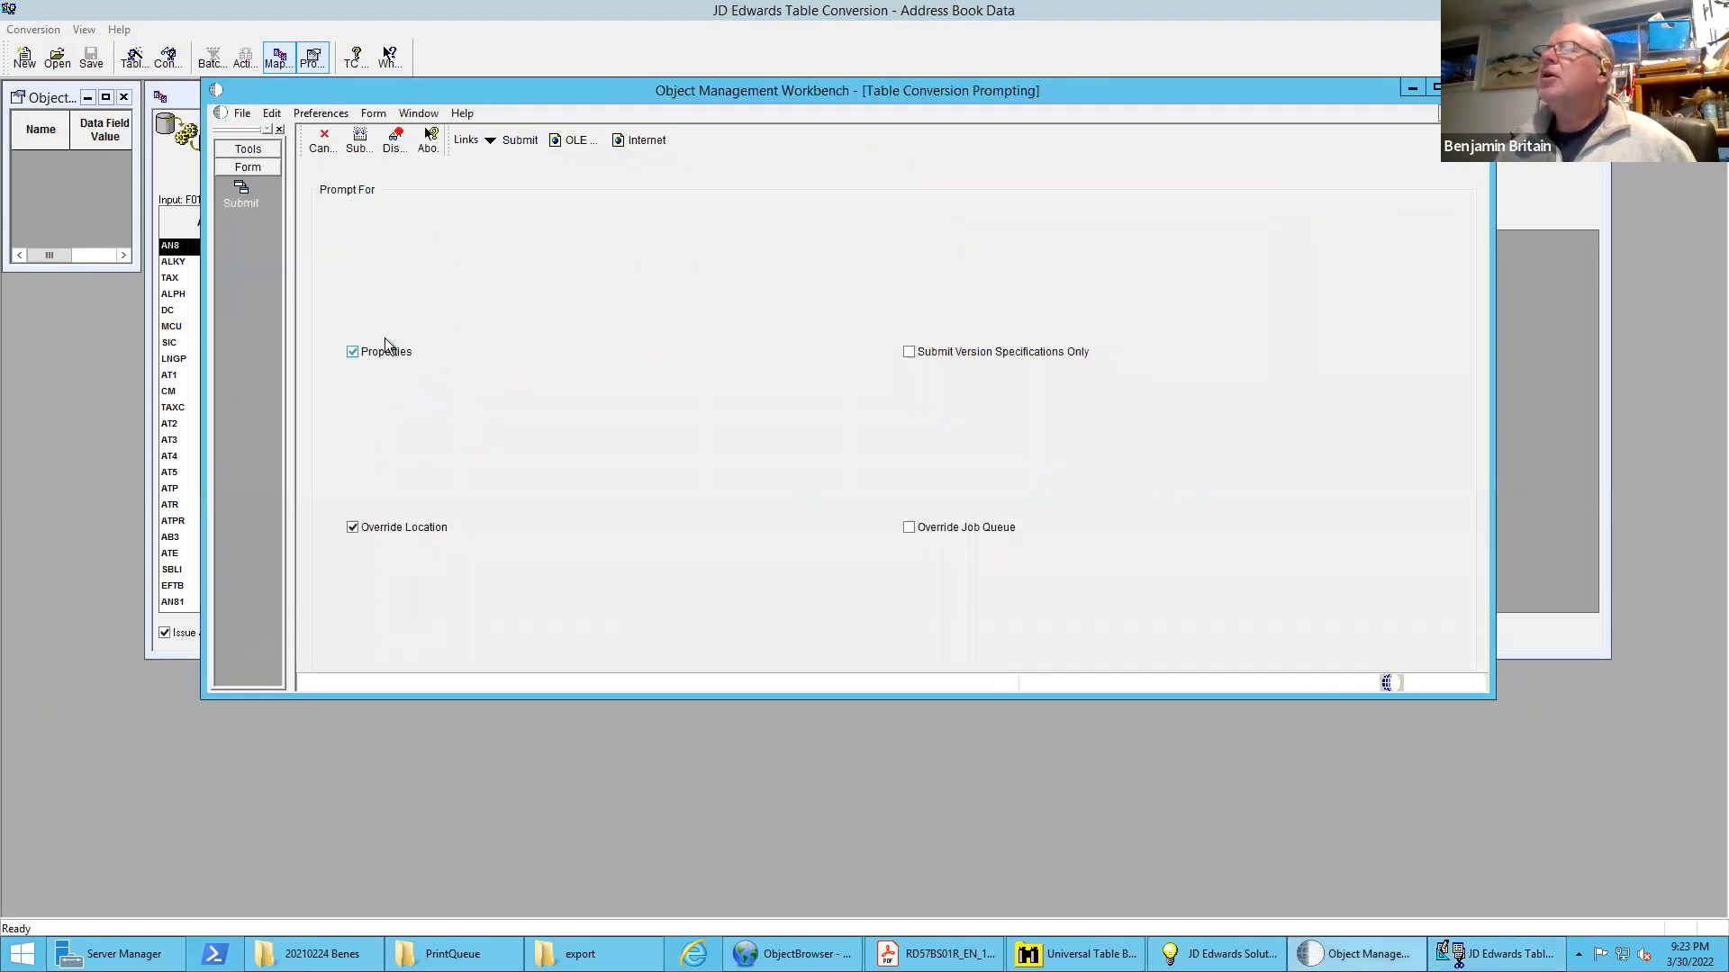
left_click(361, 140)
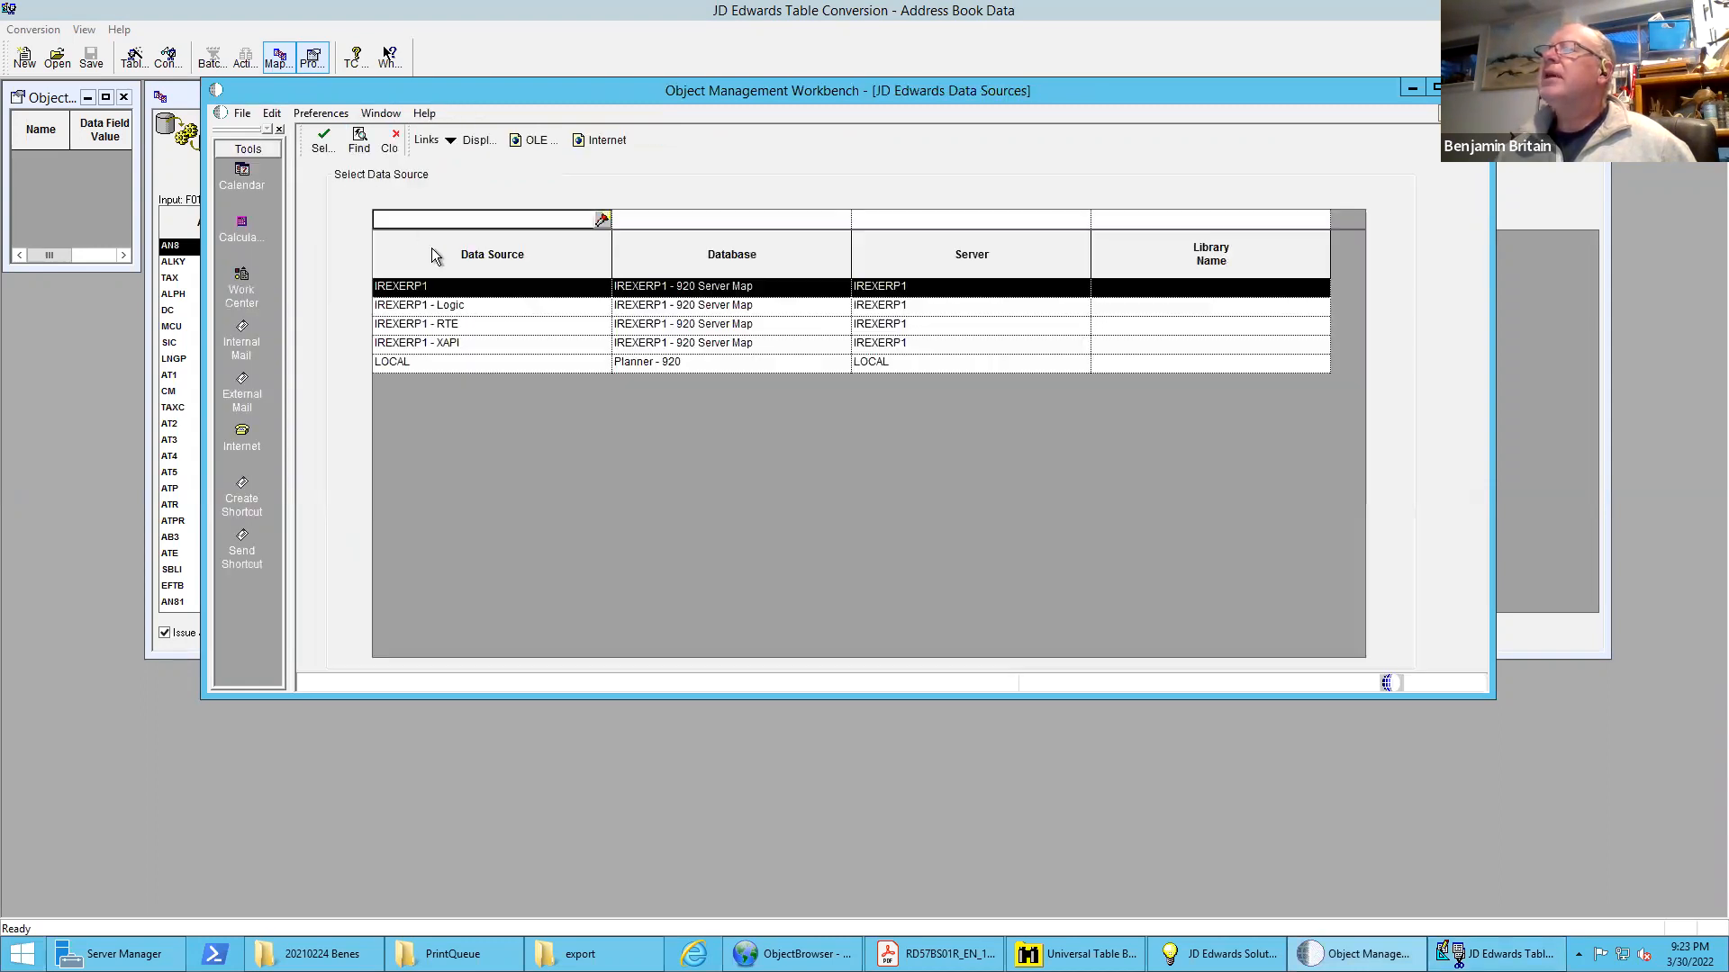
double_click(456, 363)
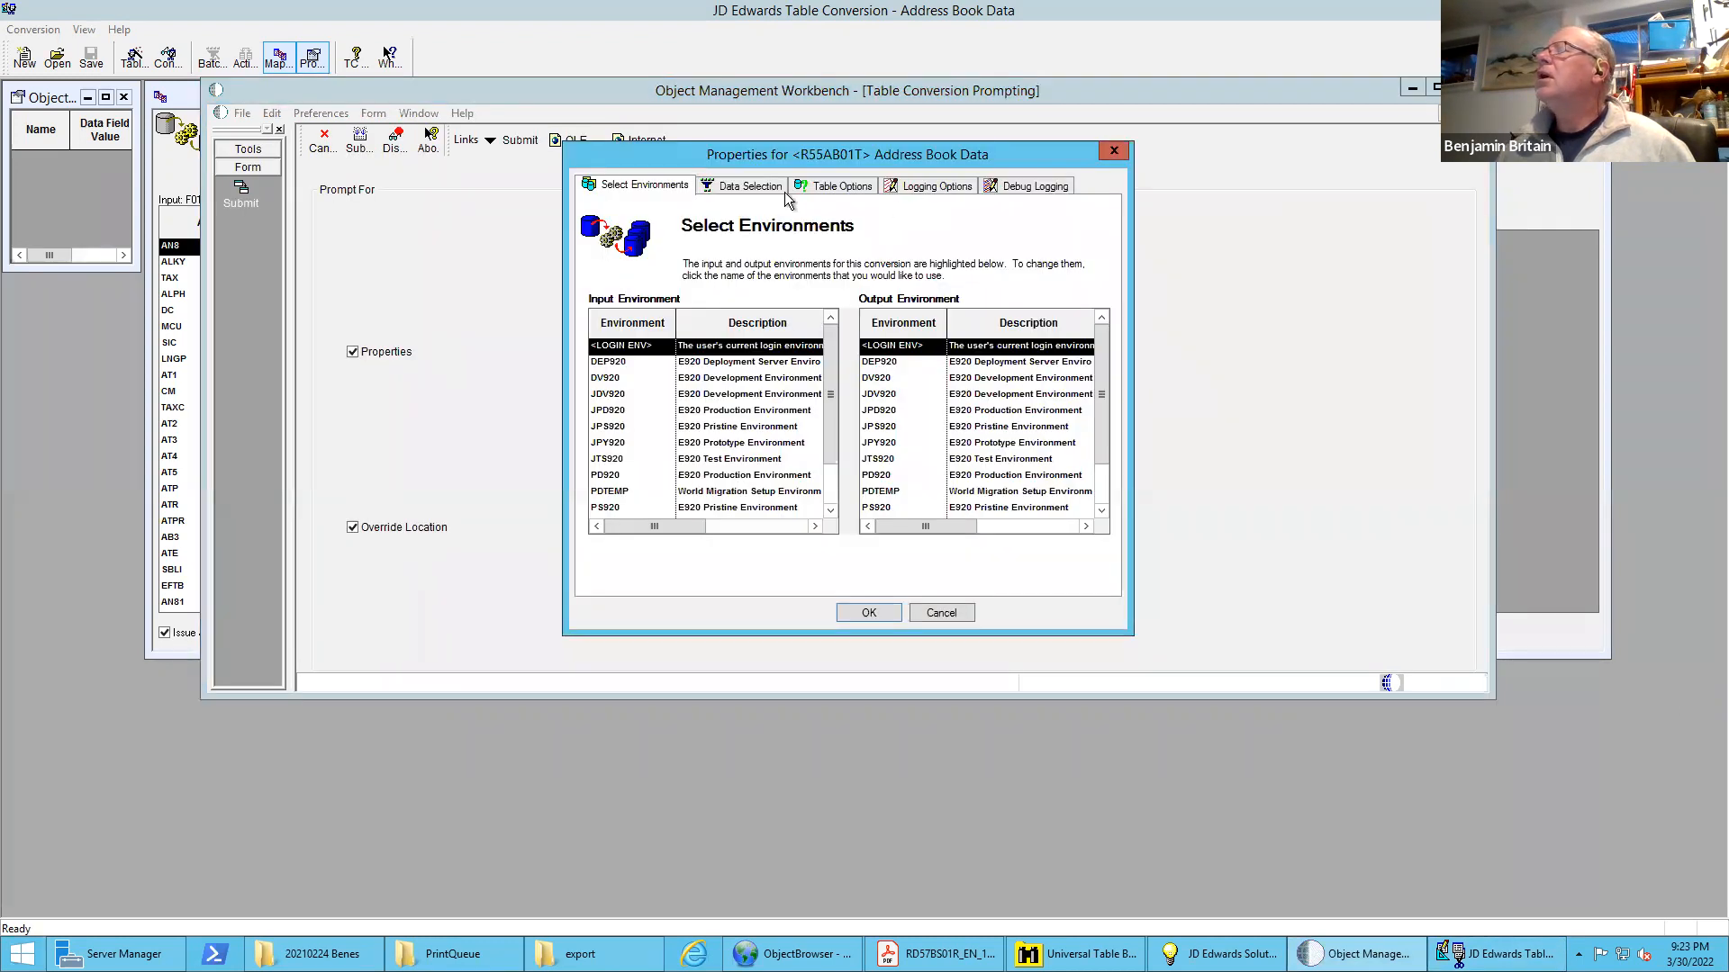
Override the ini debug logging settings with trace level 10 in the conversion properties and accept them to launch the job
left_click(751, 185)
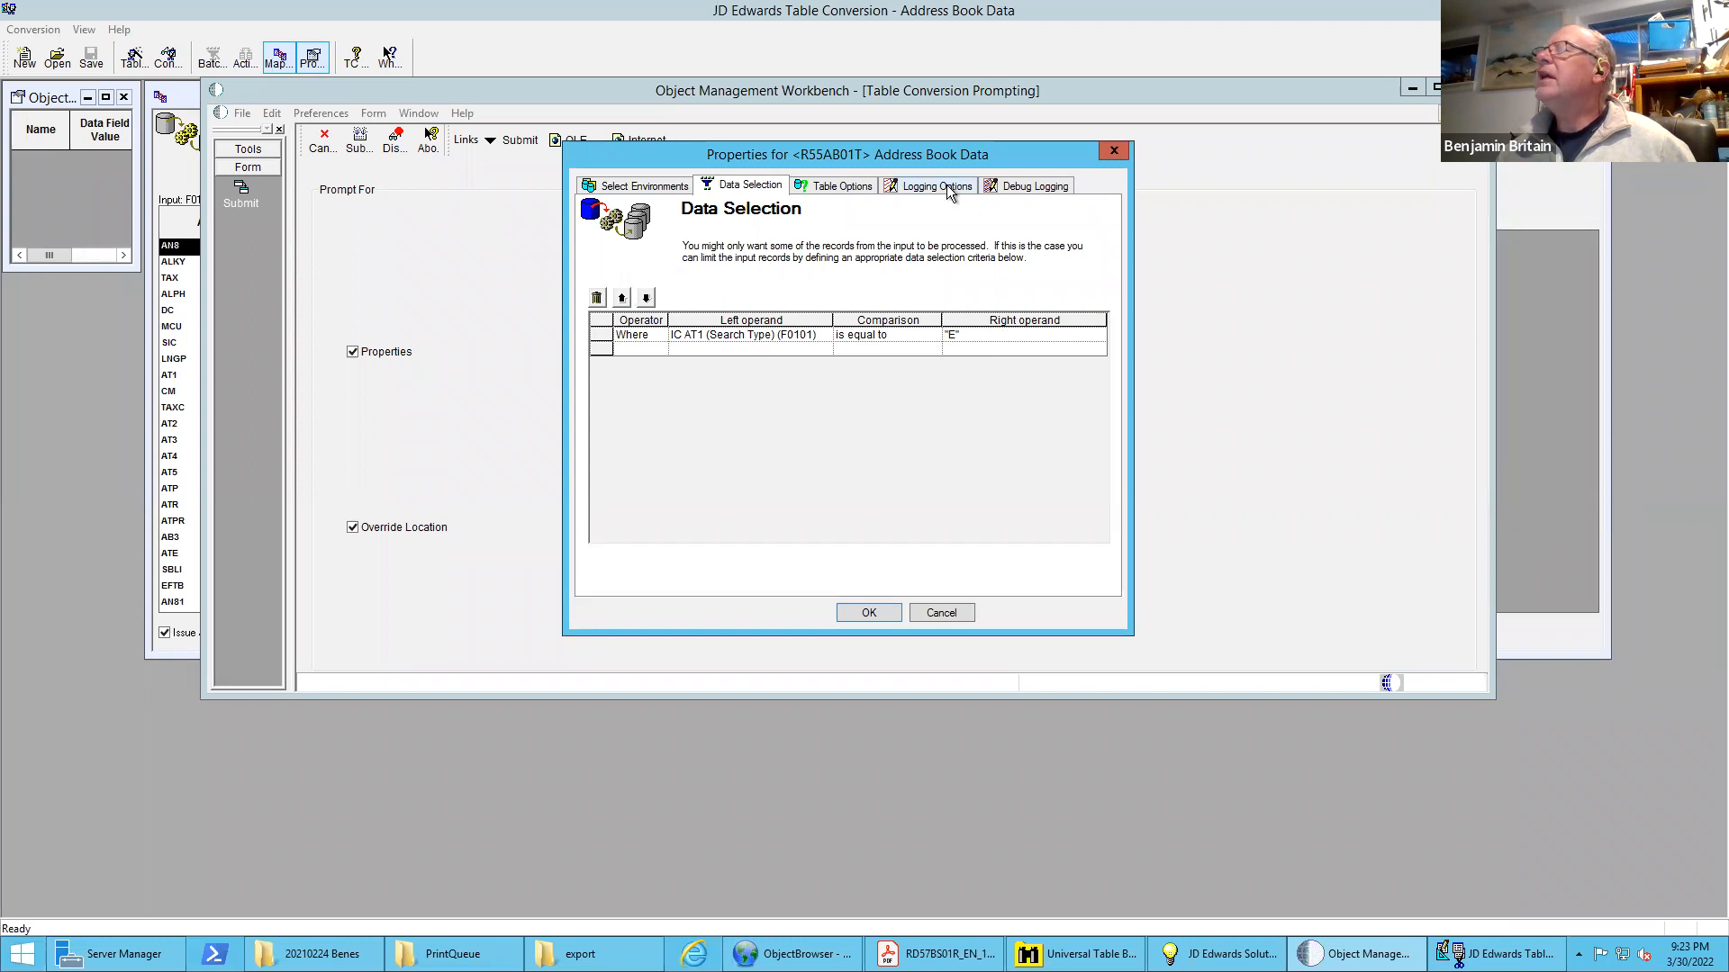
left_click(936, 186)
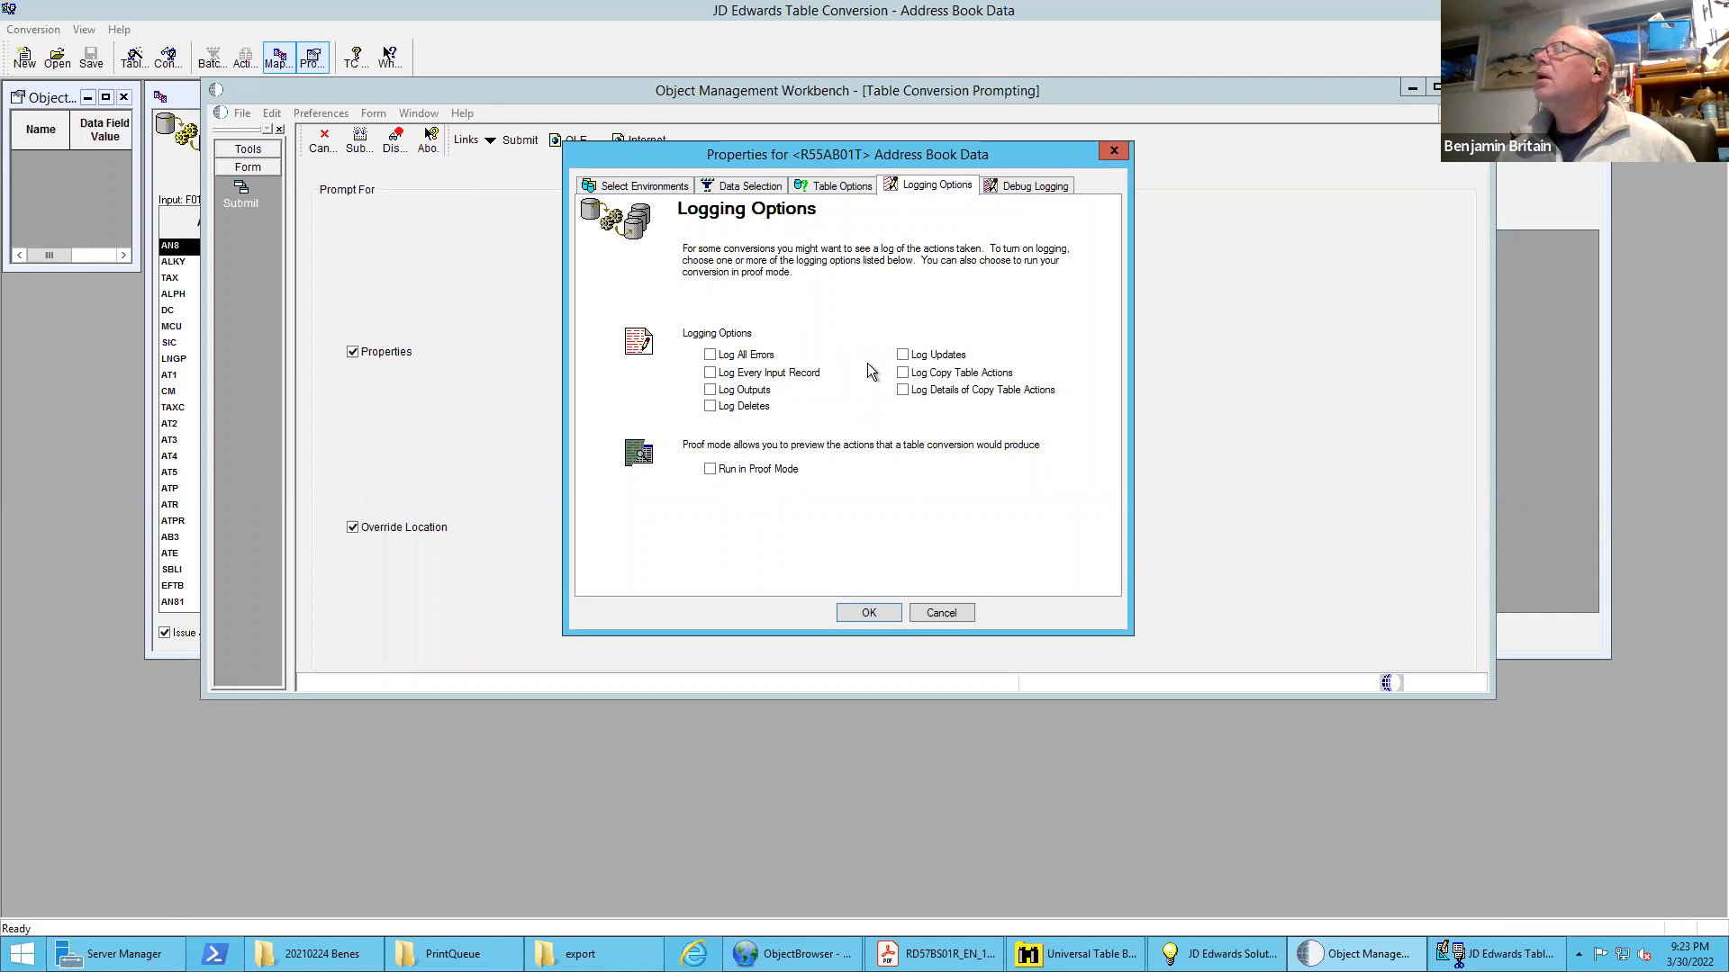
left_click(1013, 186)
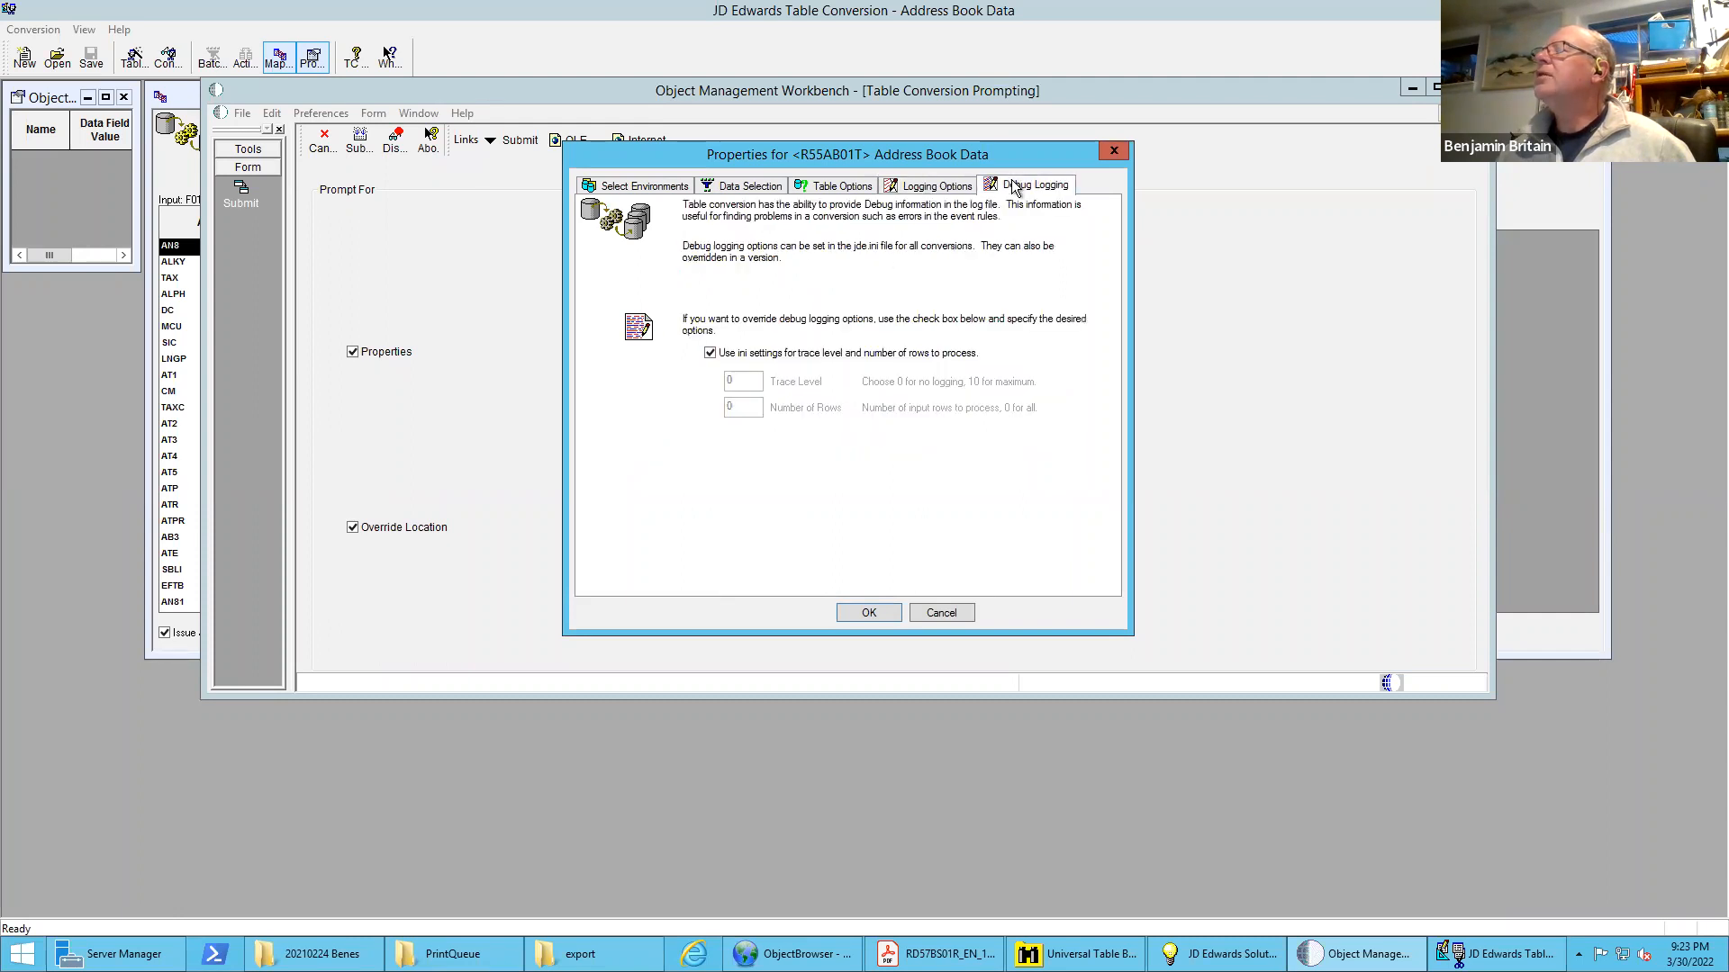
left_click(710, 353)
left_click(747, 382)
left_click_drag(652, 375, 650, 374)
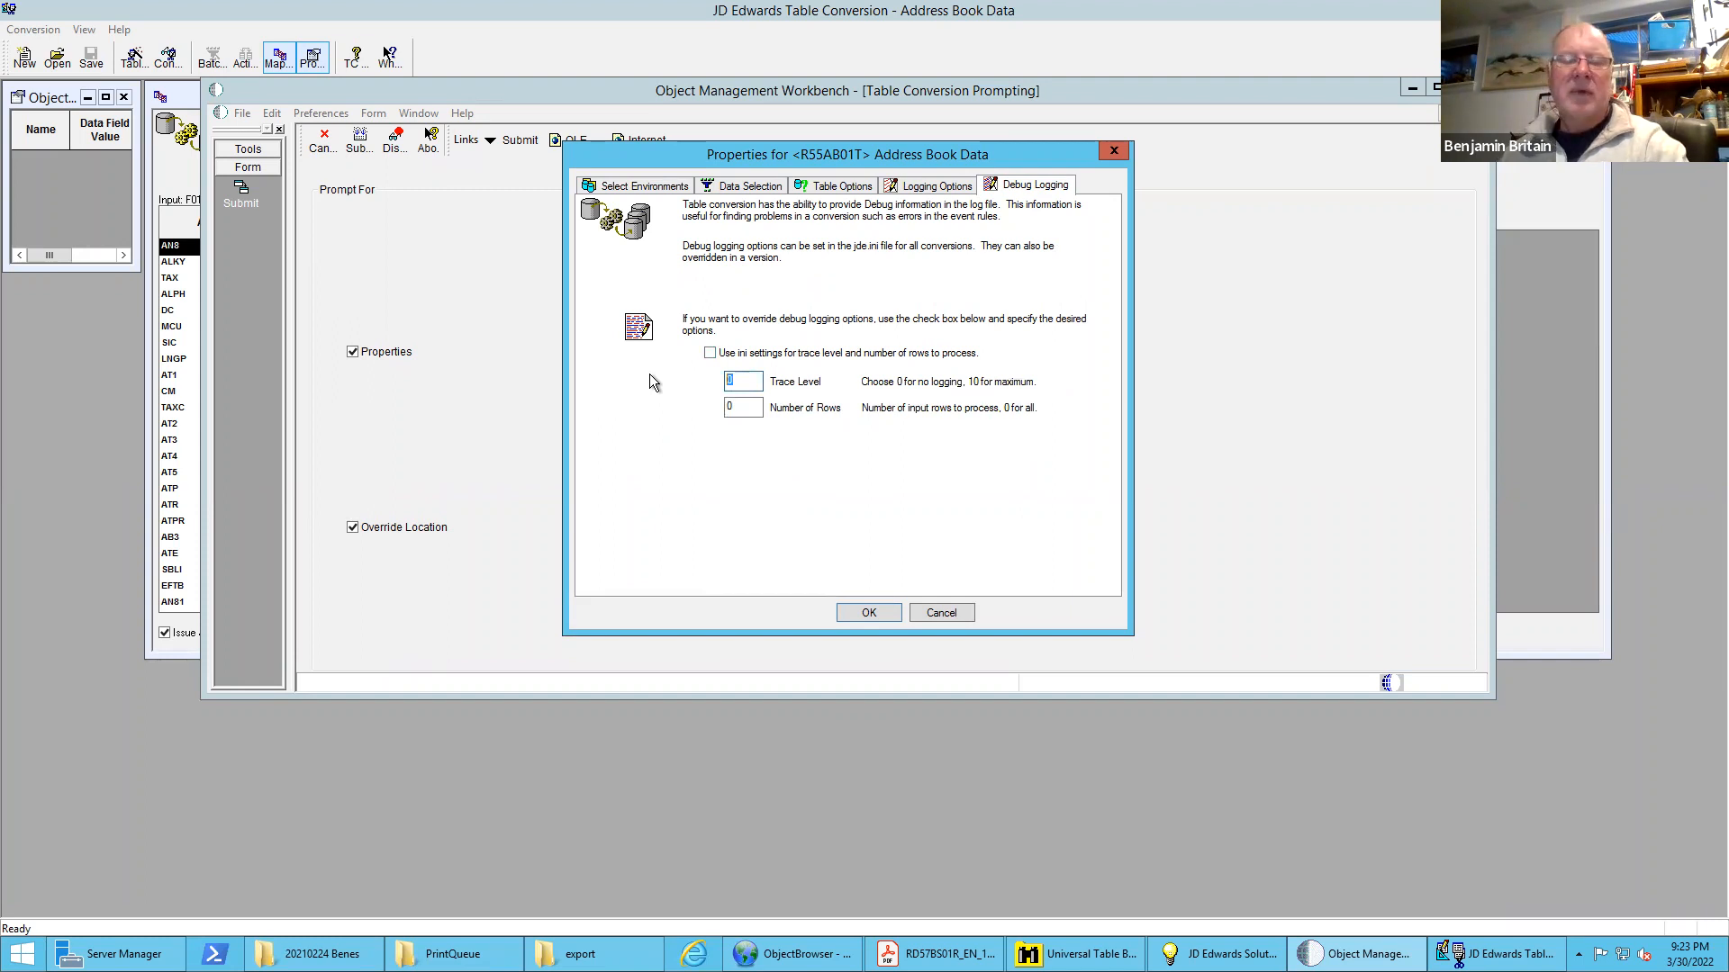
type("10")
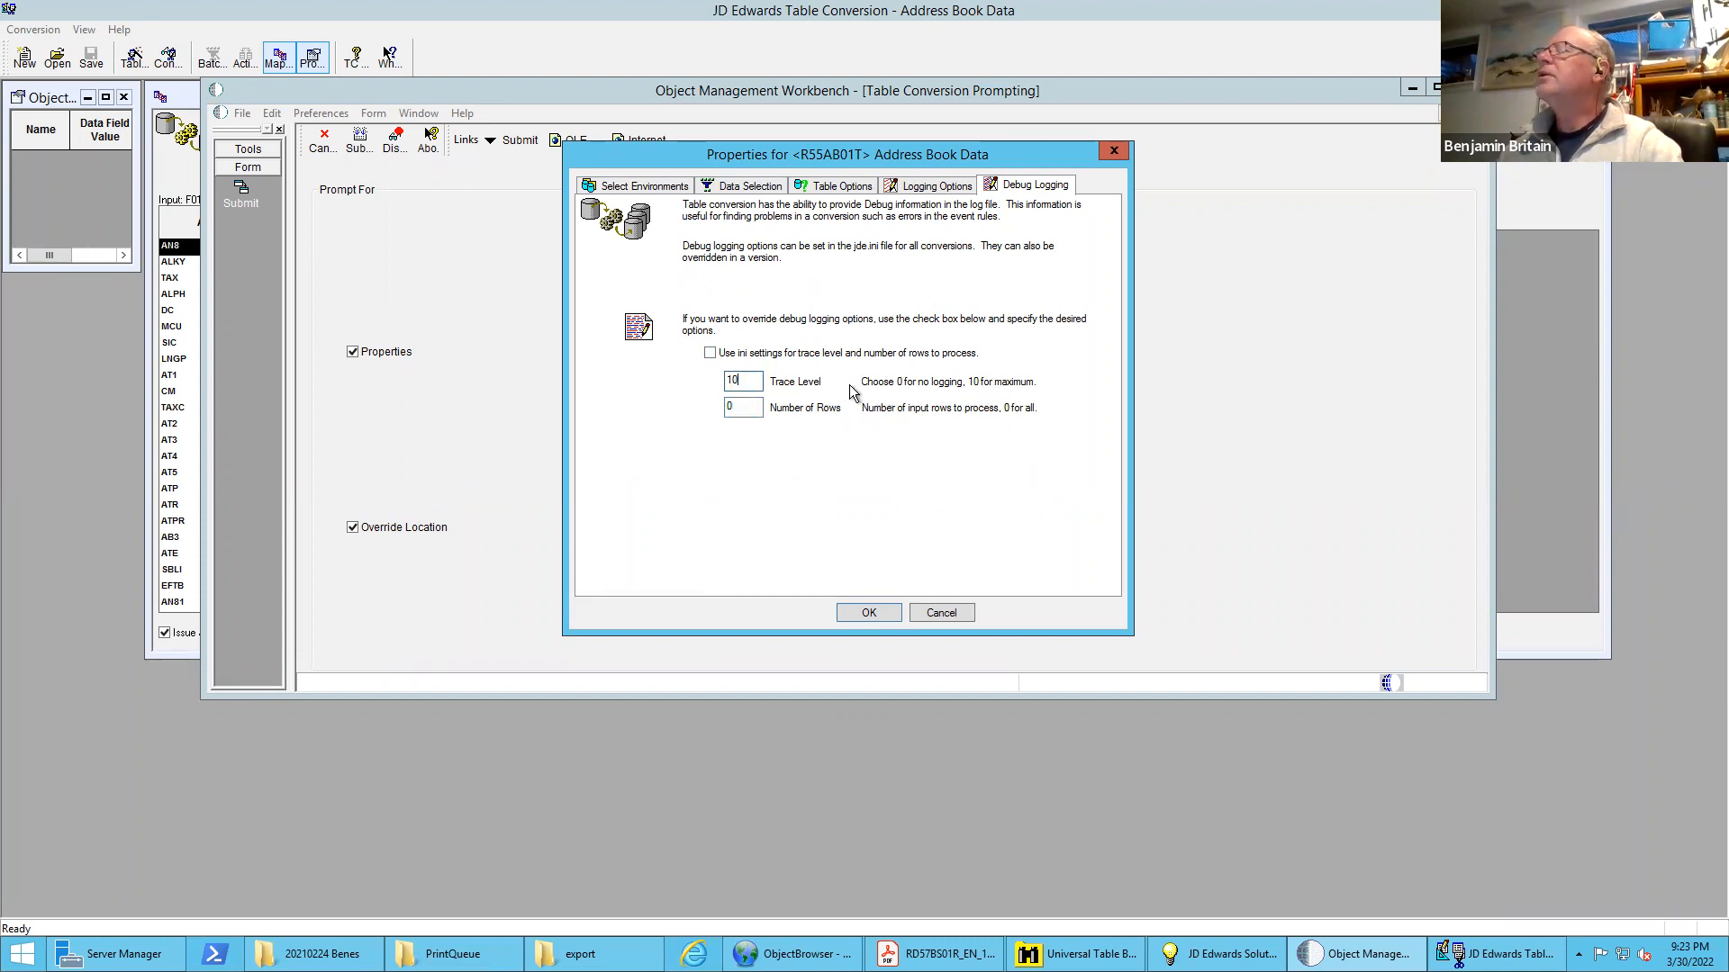
left_click(870, 613)
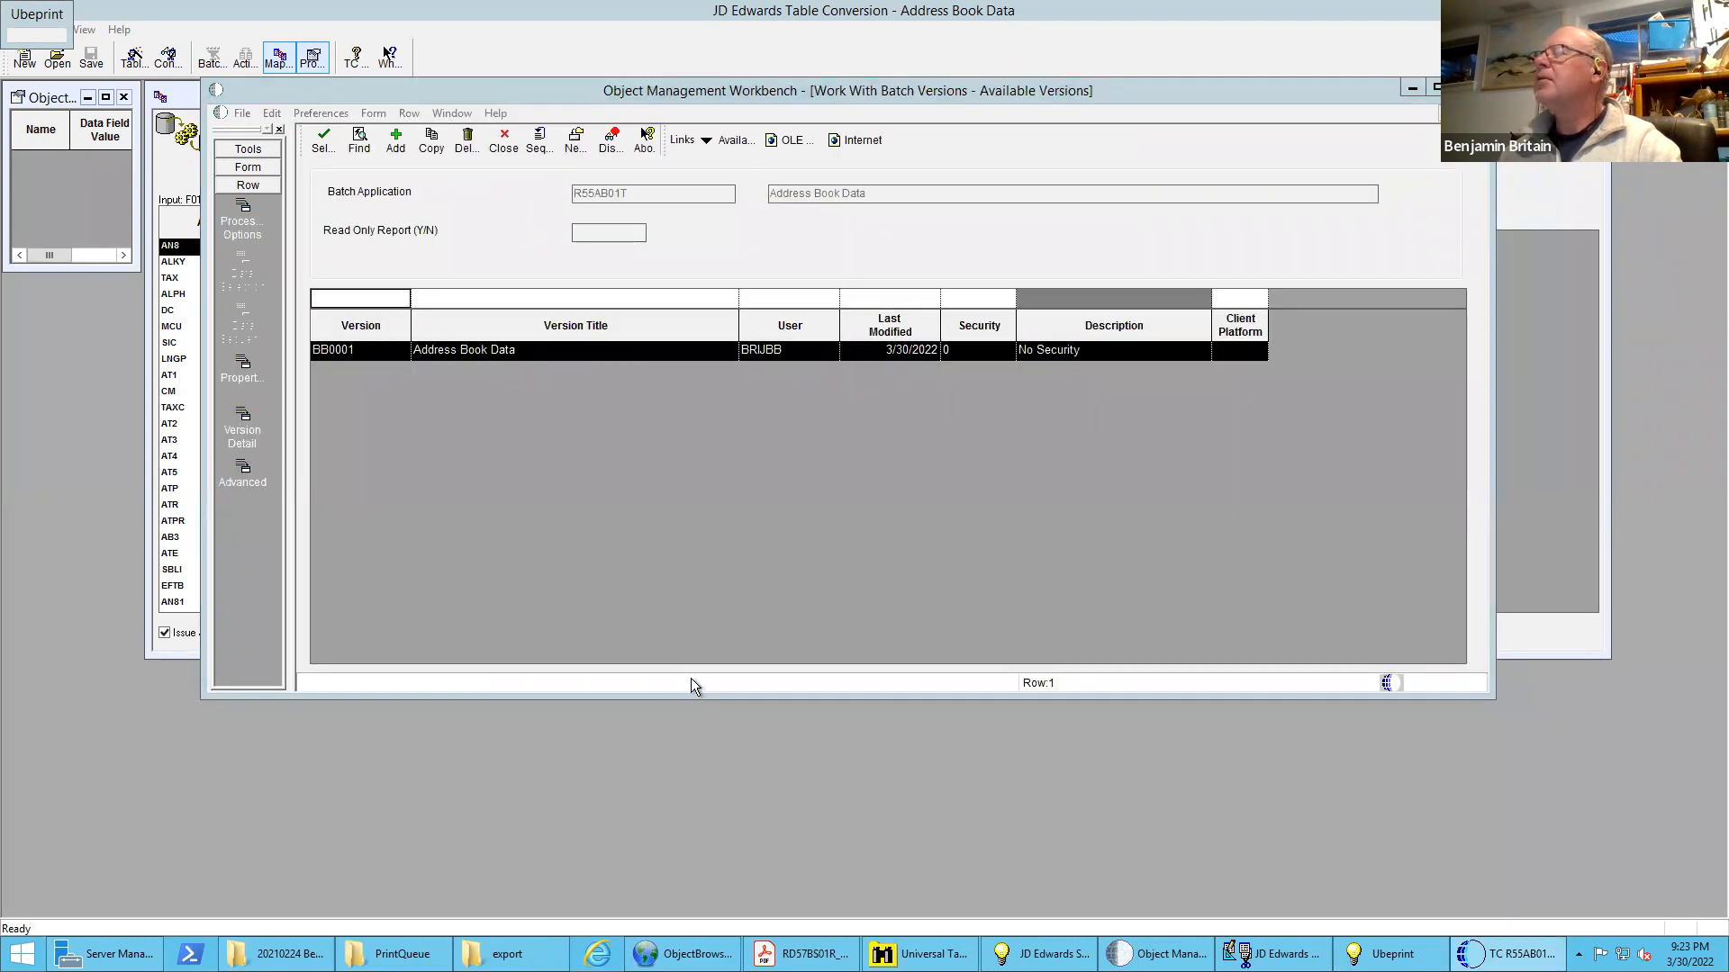
Reopen the regenerated Address Book Output.csv from the export folder, examine its rows from beginning to end, and close it
mouse_move(526, 950)
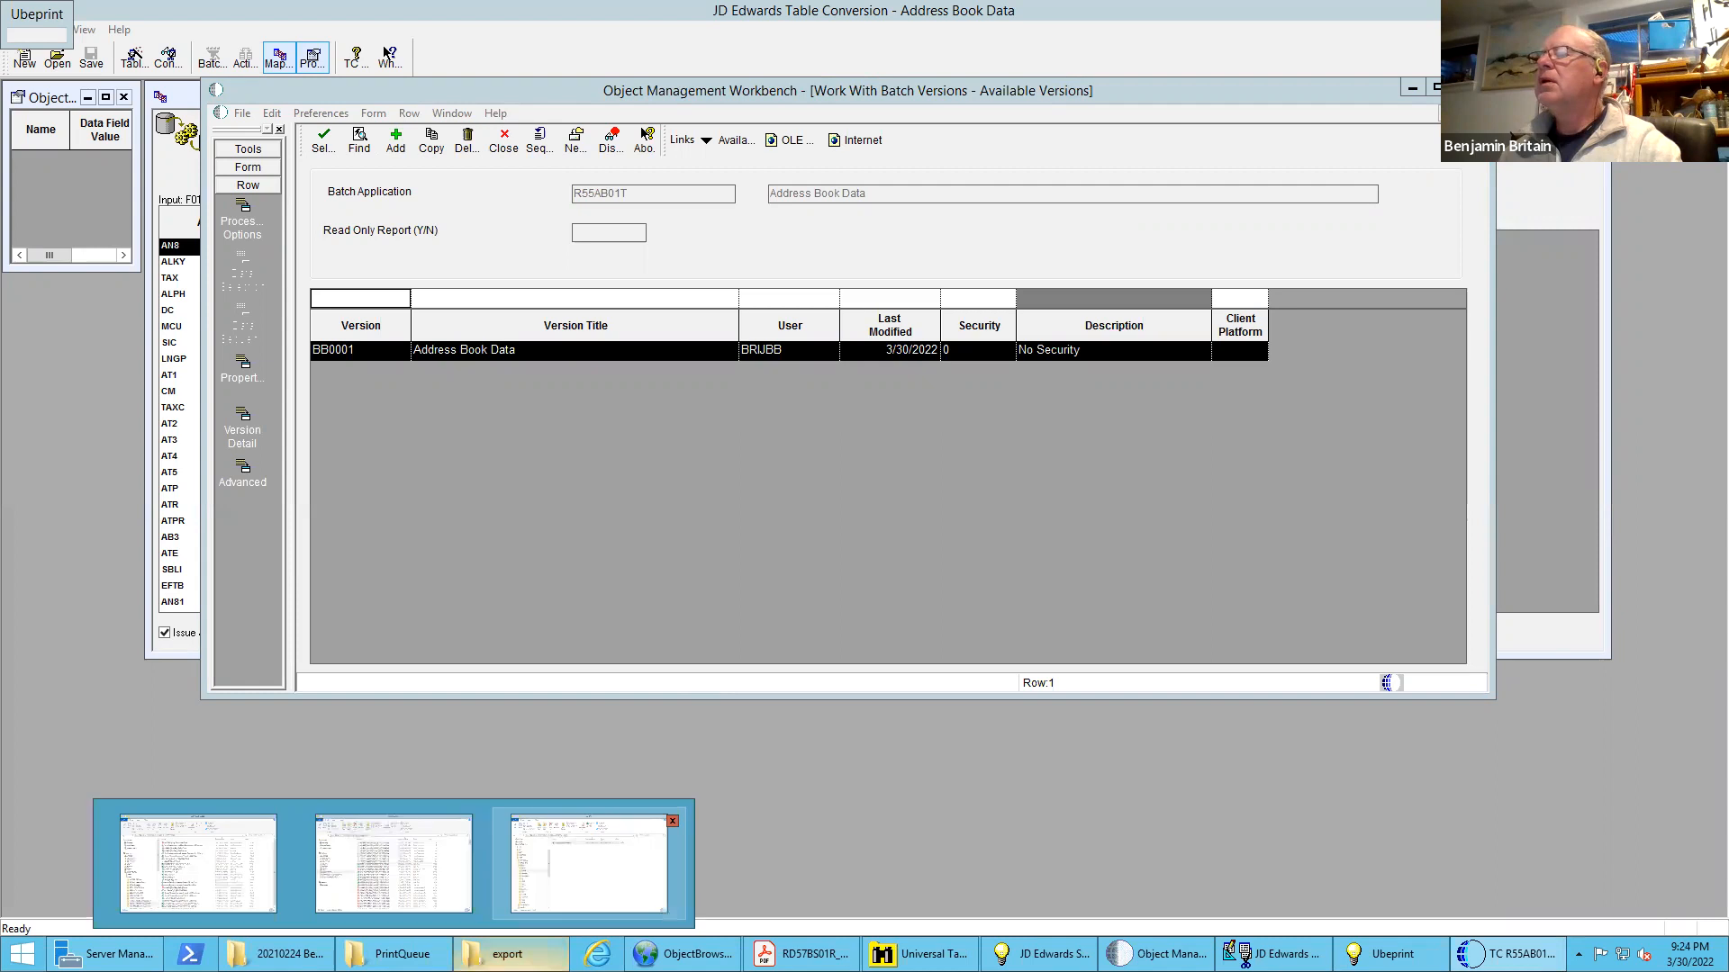
left_click(589, 864)
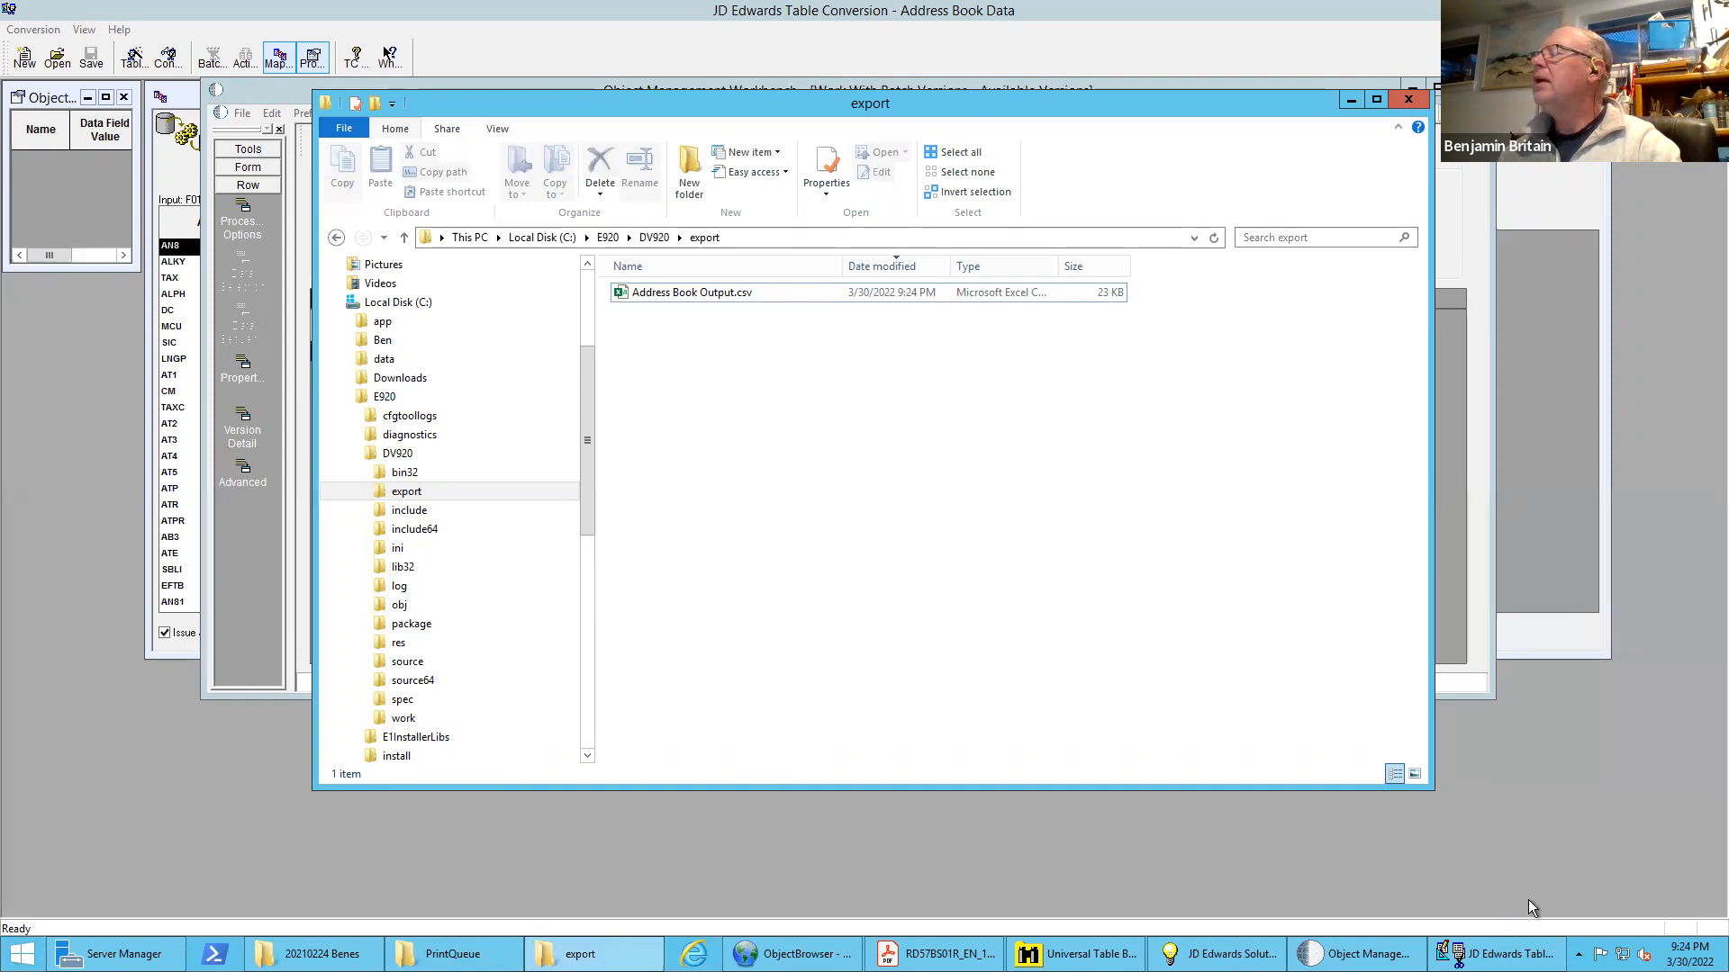
left_click(1579, 954)
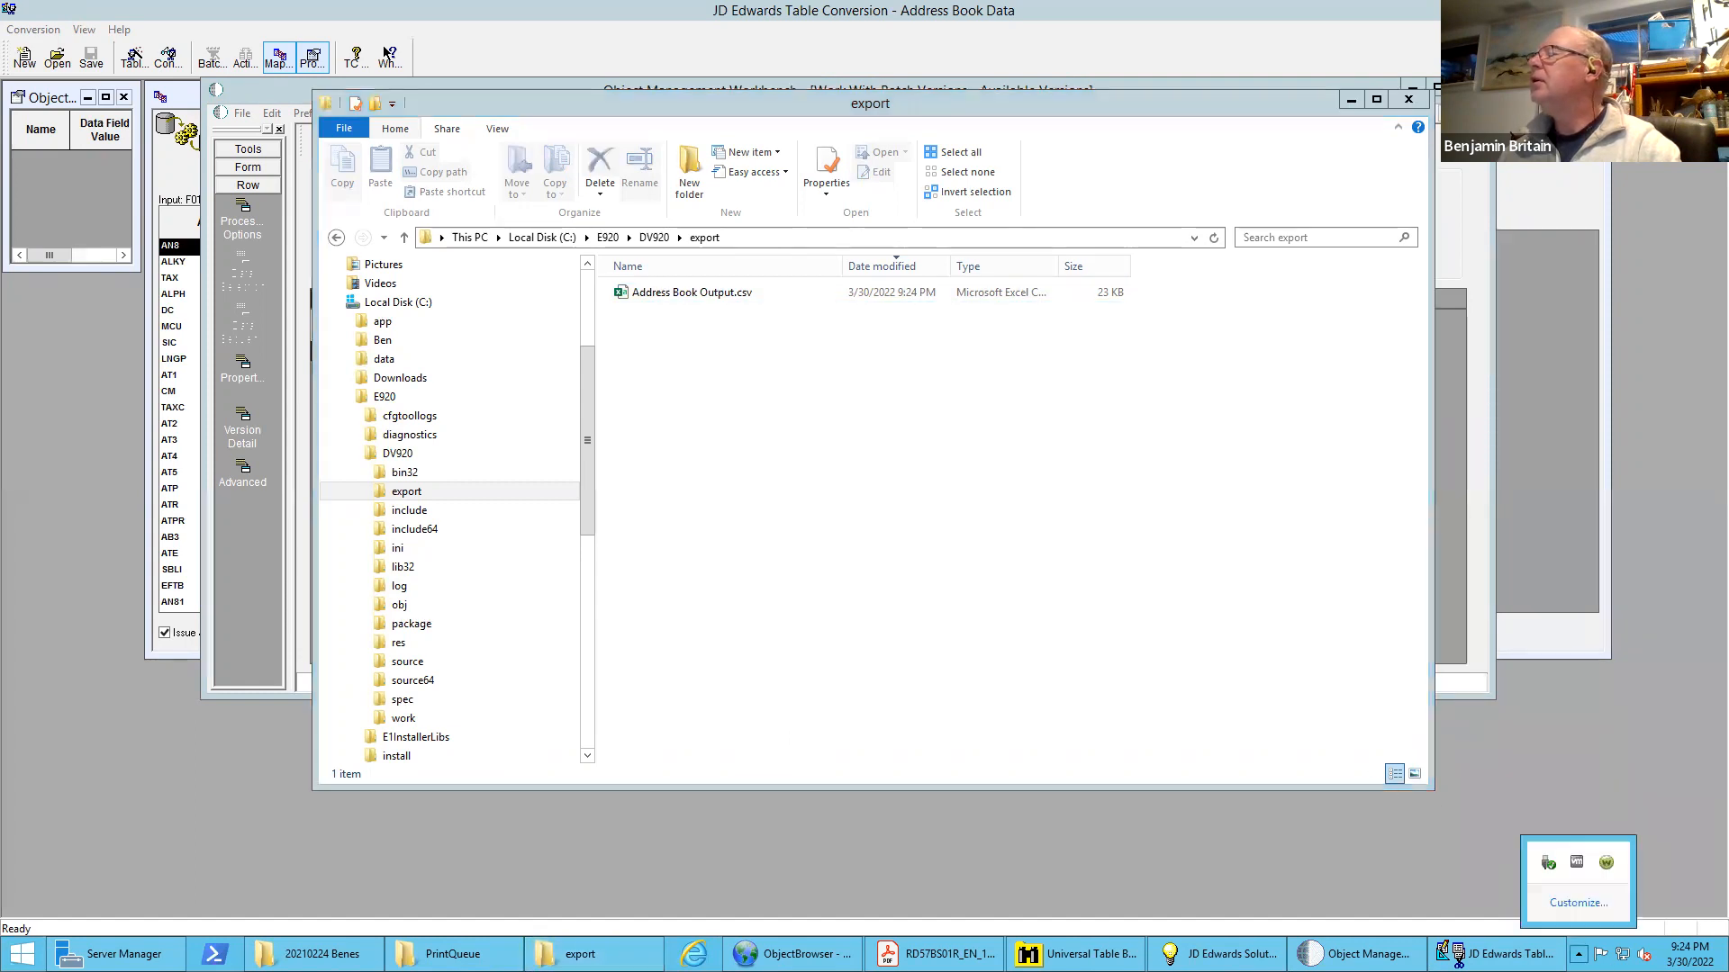
left_click(1578, 953)
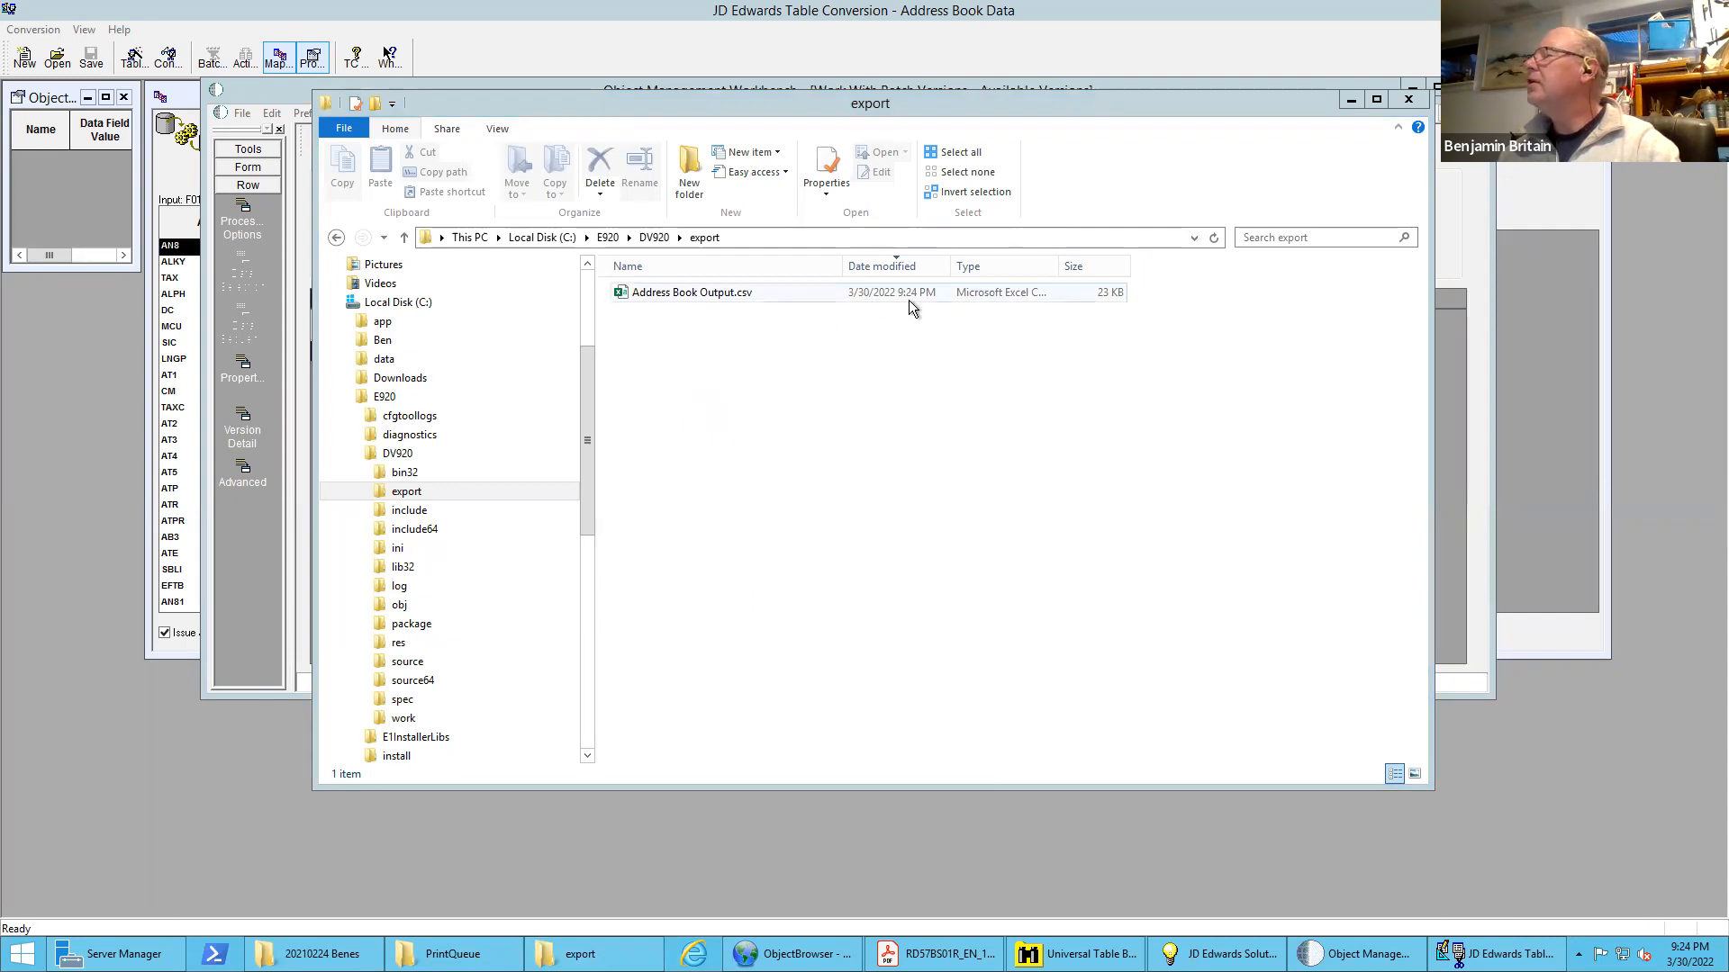
left_click(694, 291)
double_click(694, 291)
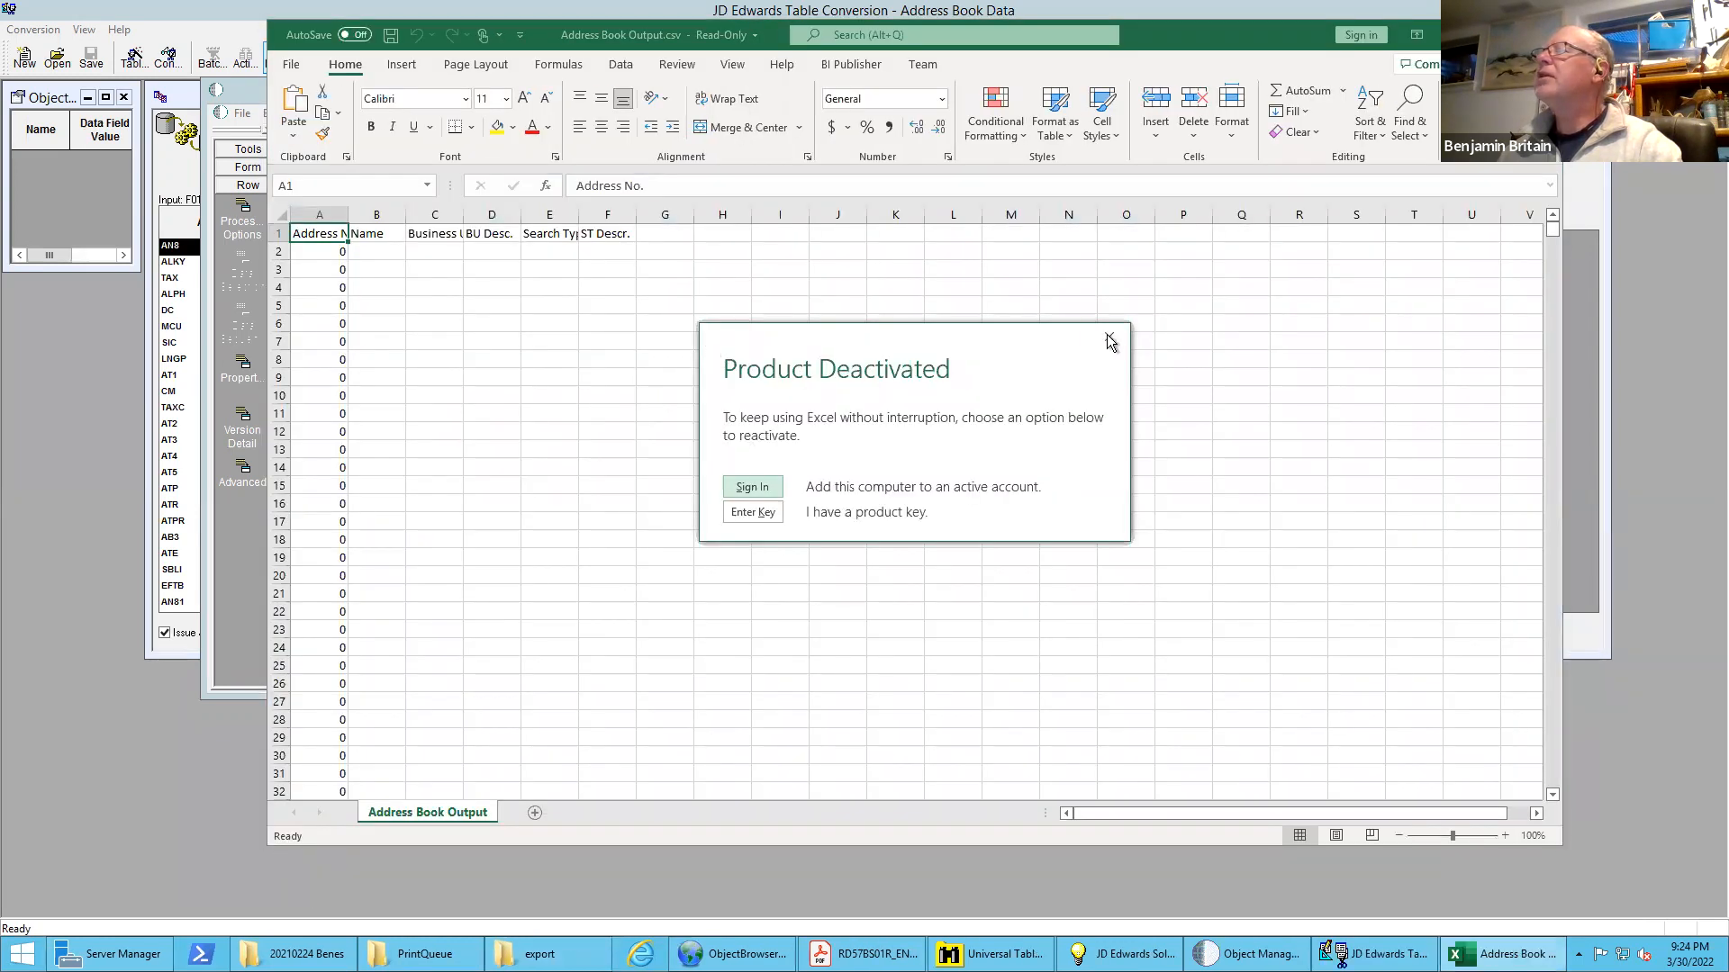
left_click(1108, 336)
left_click_drag(1553, 284, 1574, 776)
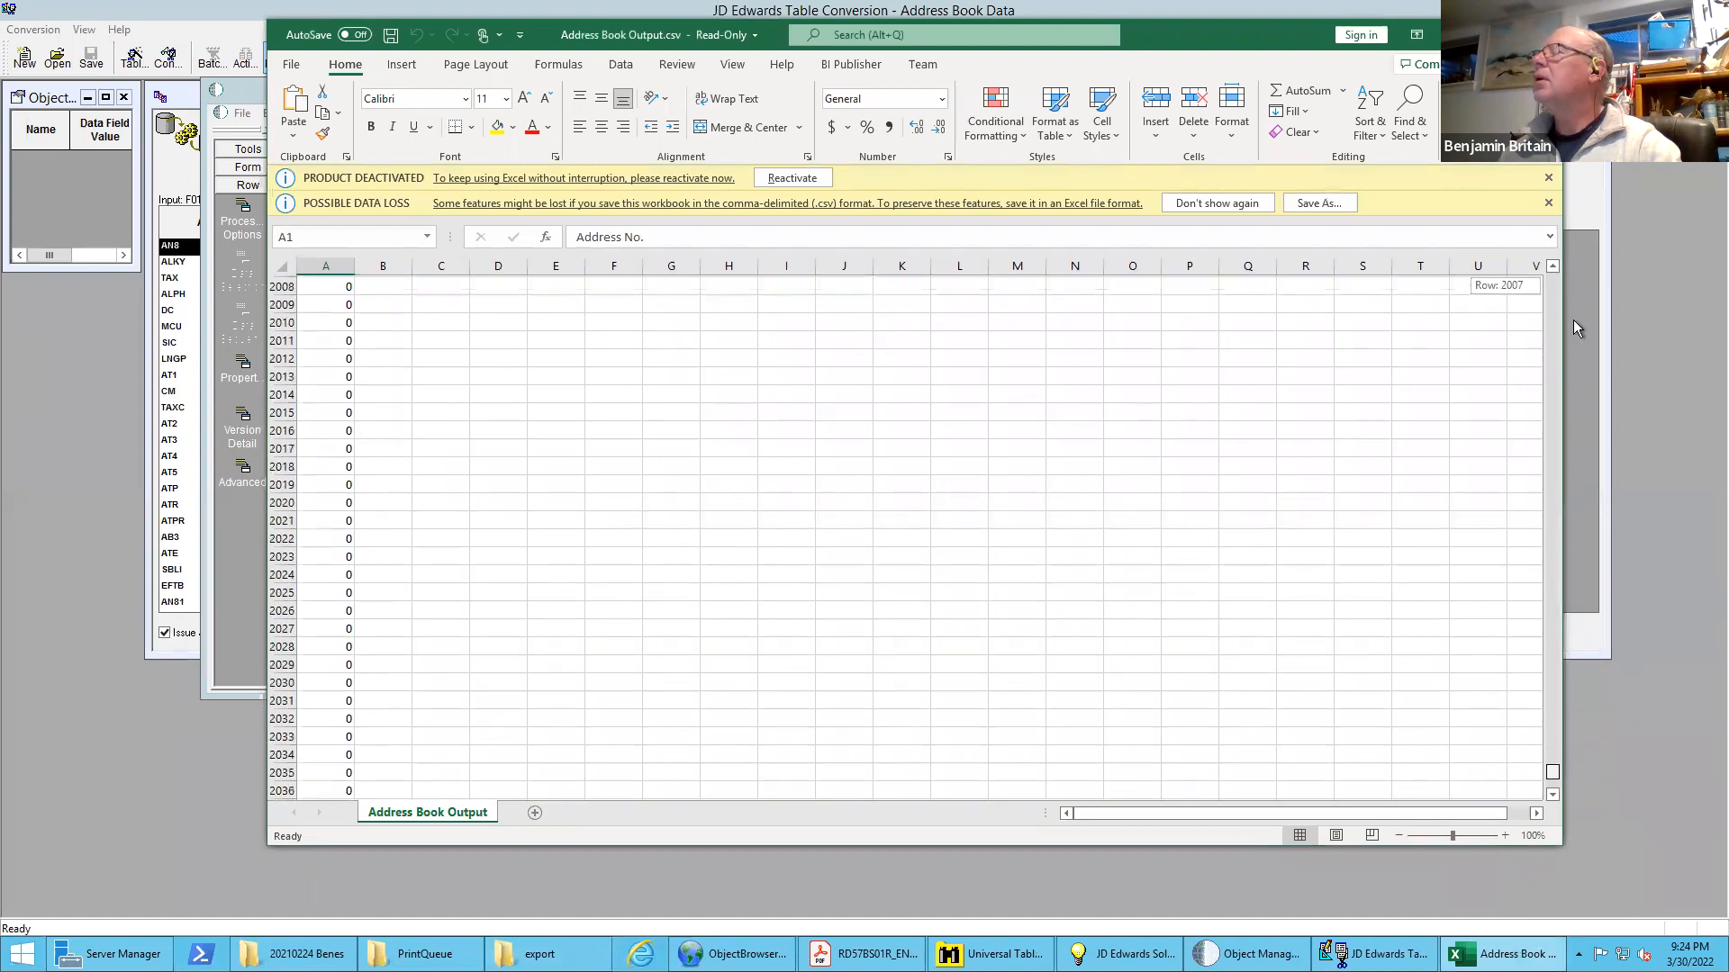
left_click_drag(1574, 321, 1559, 169)
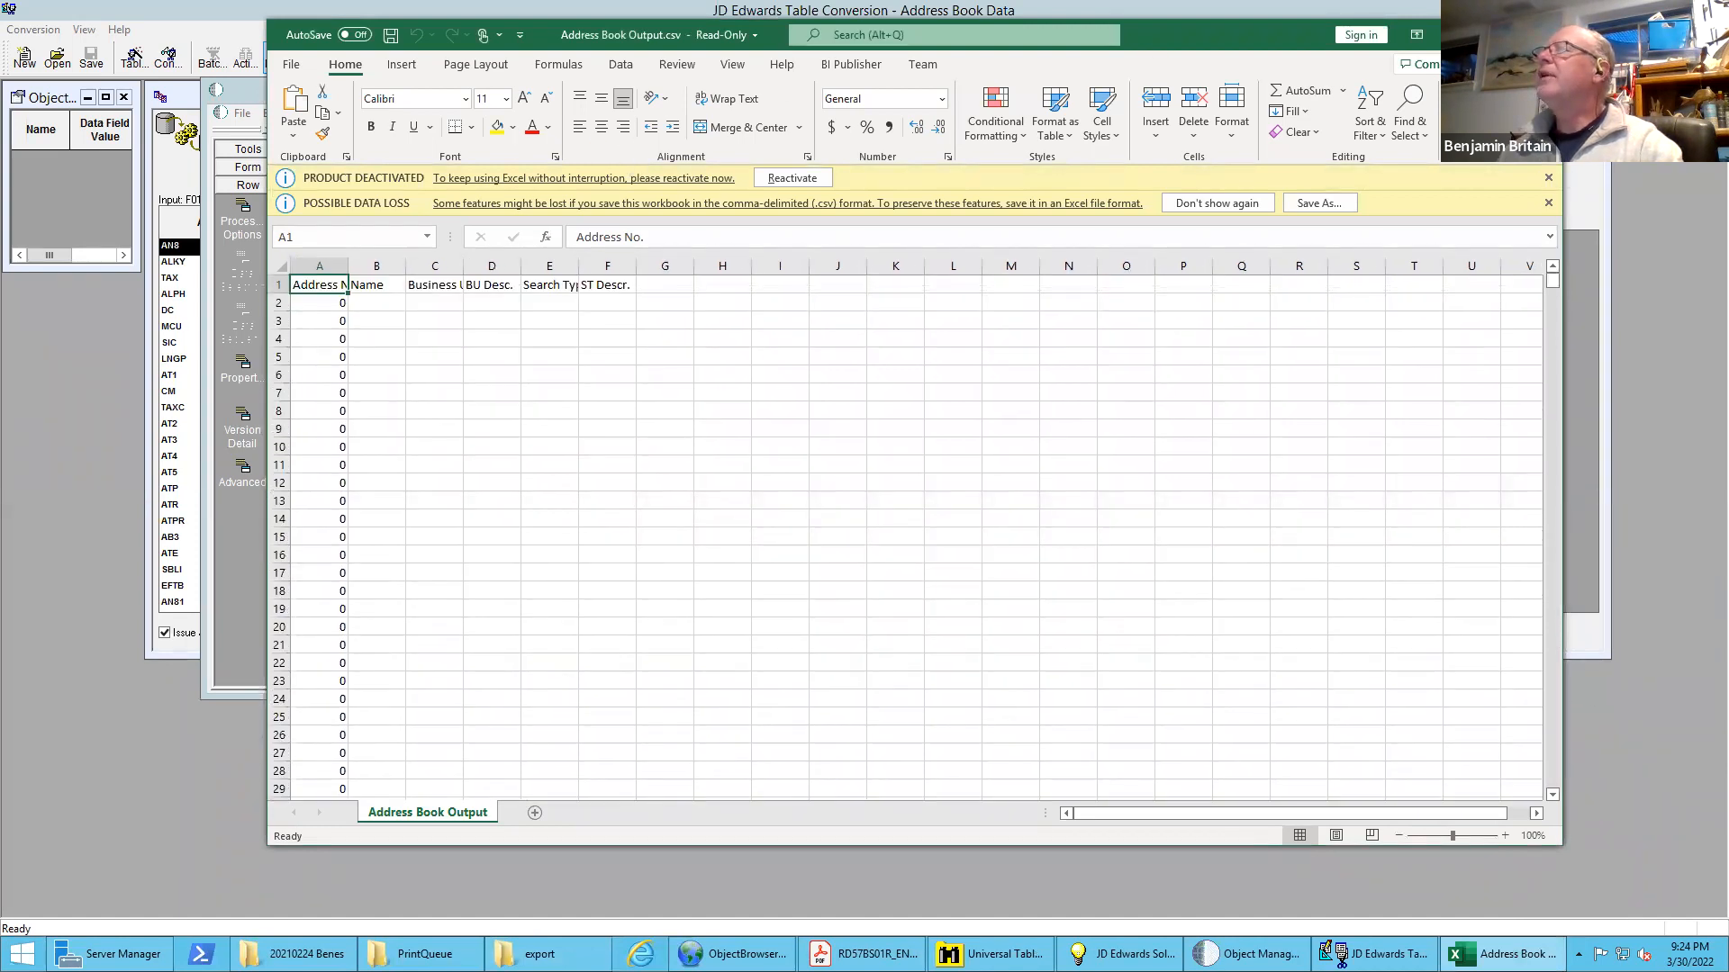
left_click(1540, 34)
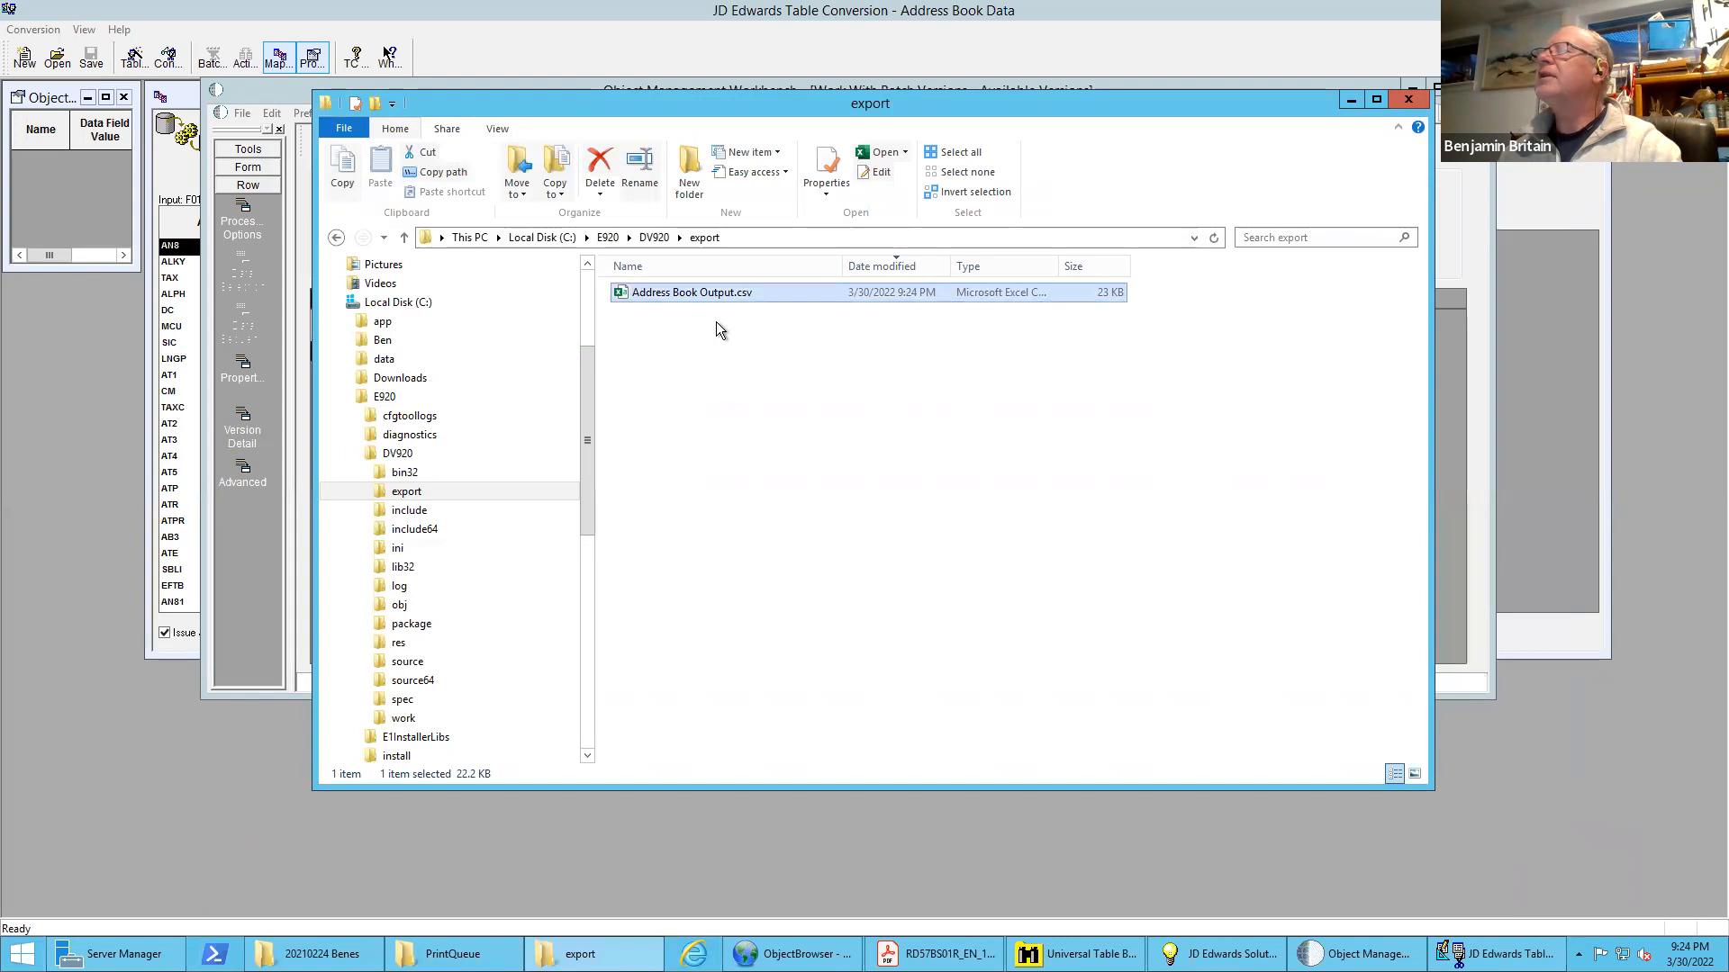
Browse through E920 and DV920 to the log folder to look for a conversion log
left_click(608, 238)
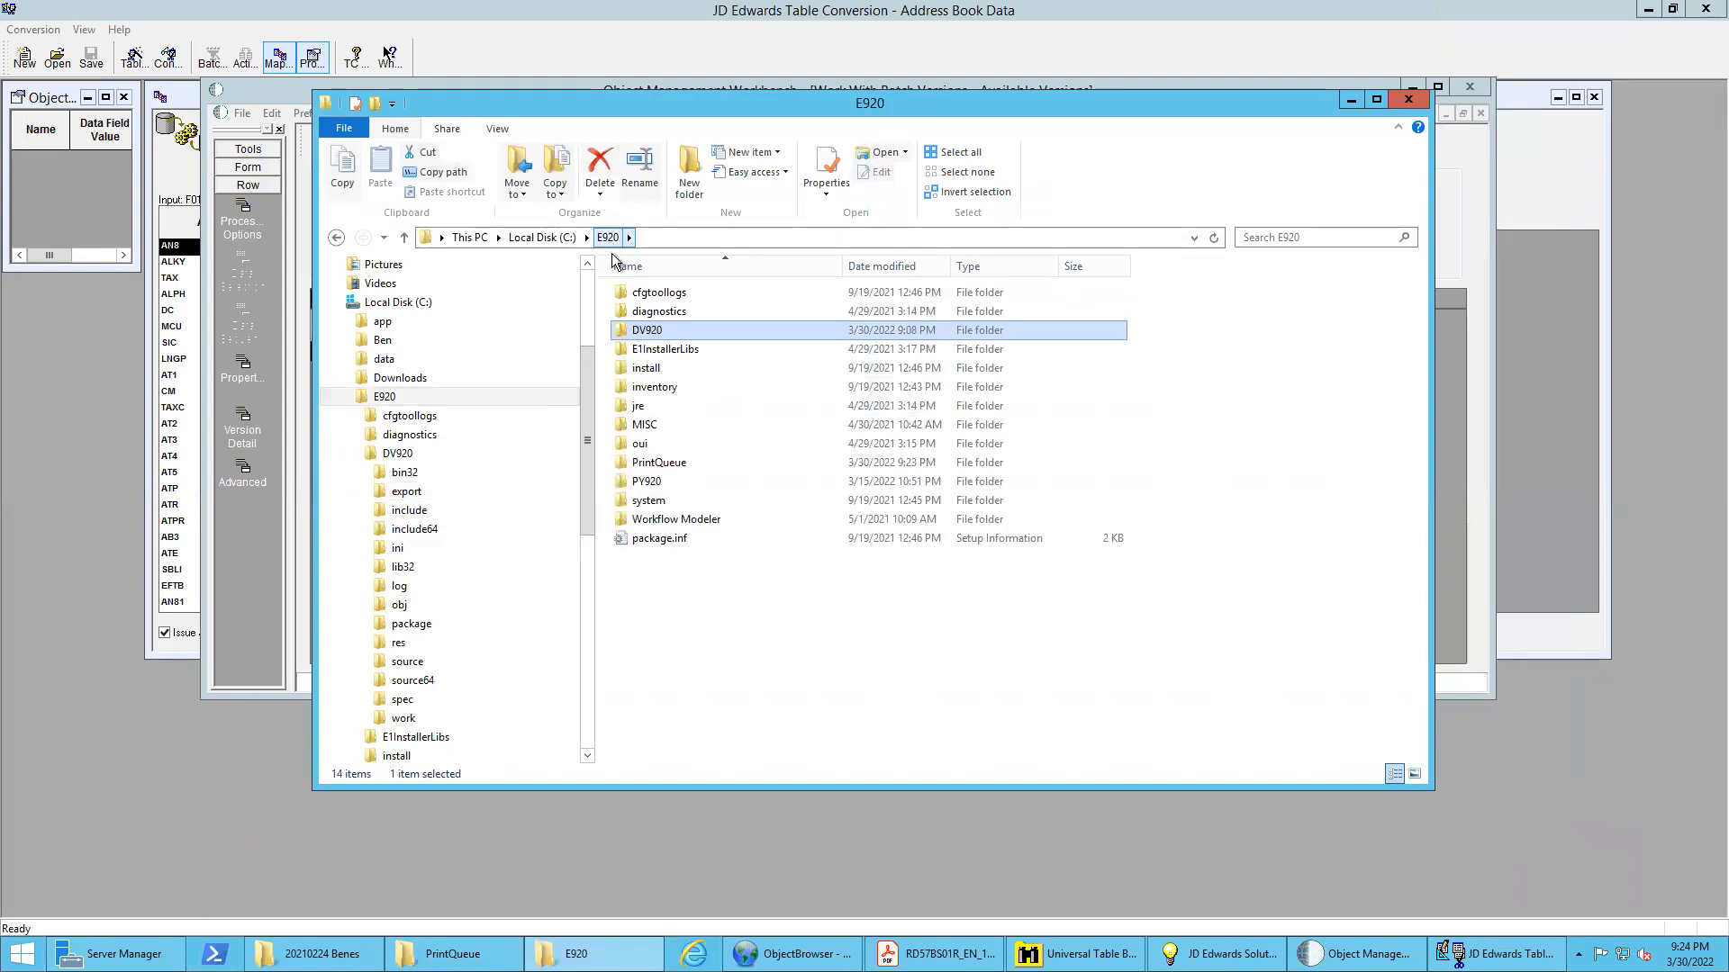
double_click(646, 332)
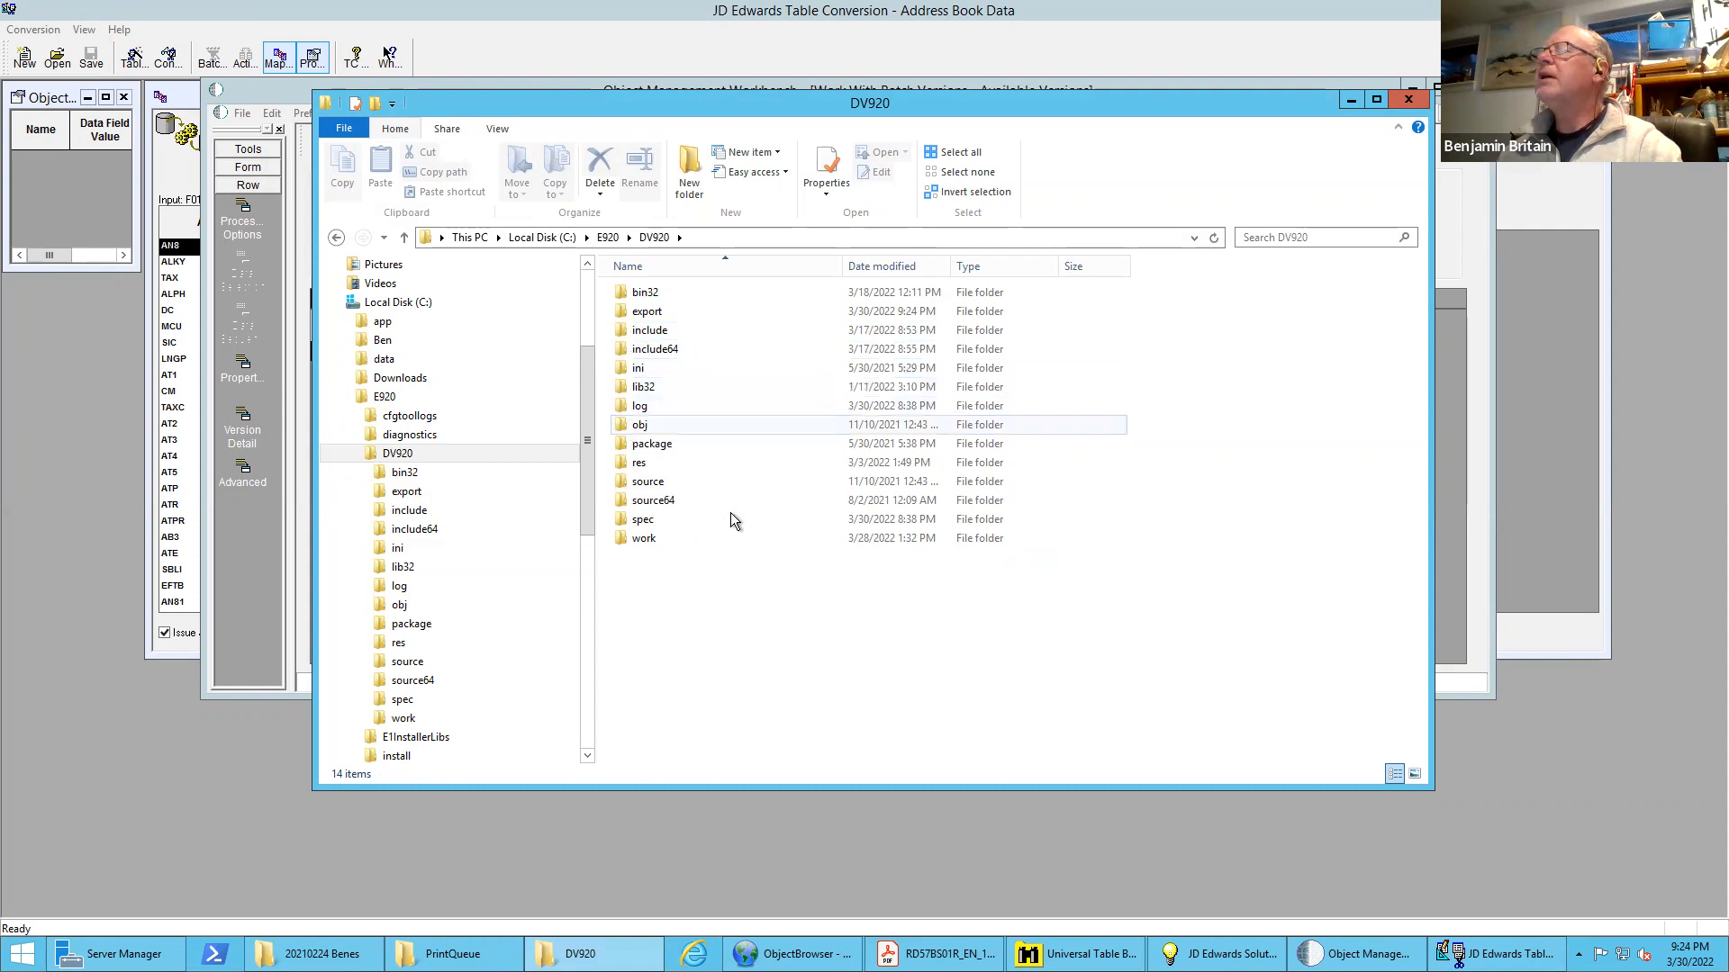
left_click(640, 408)
double_click(640, 408)
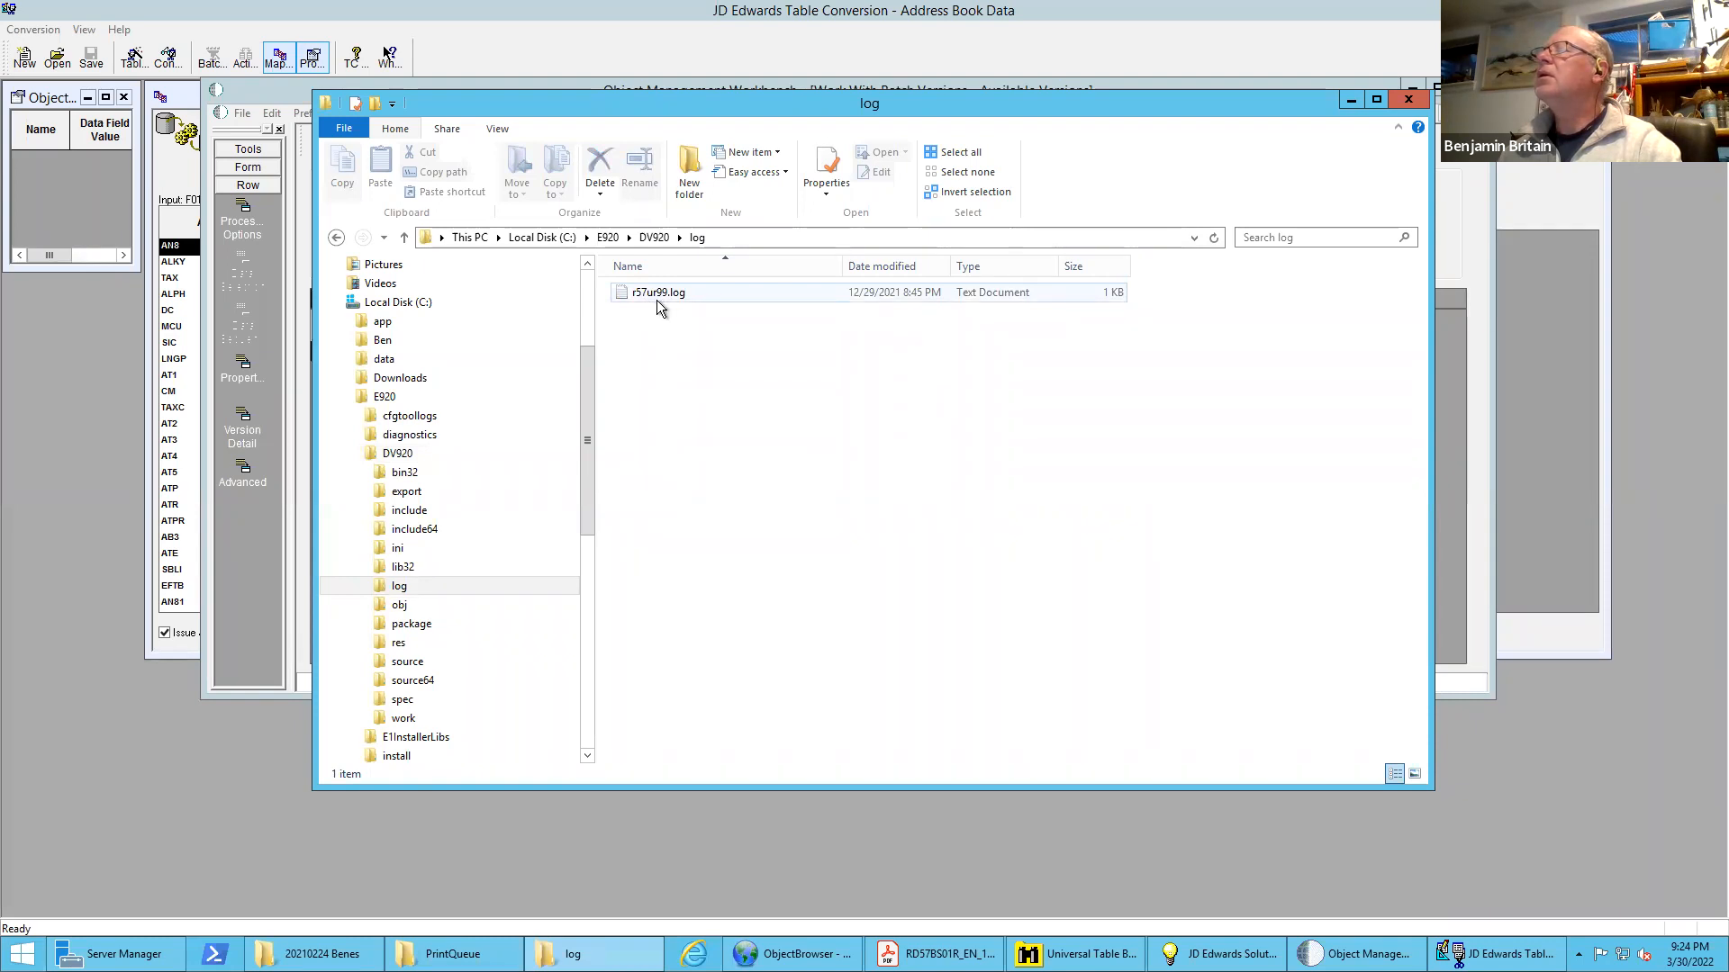
Sort the C: drive contents by date modified with the newest first, and read jdedebug.log and jde.log for conversion errors
left_click(542, 237)
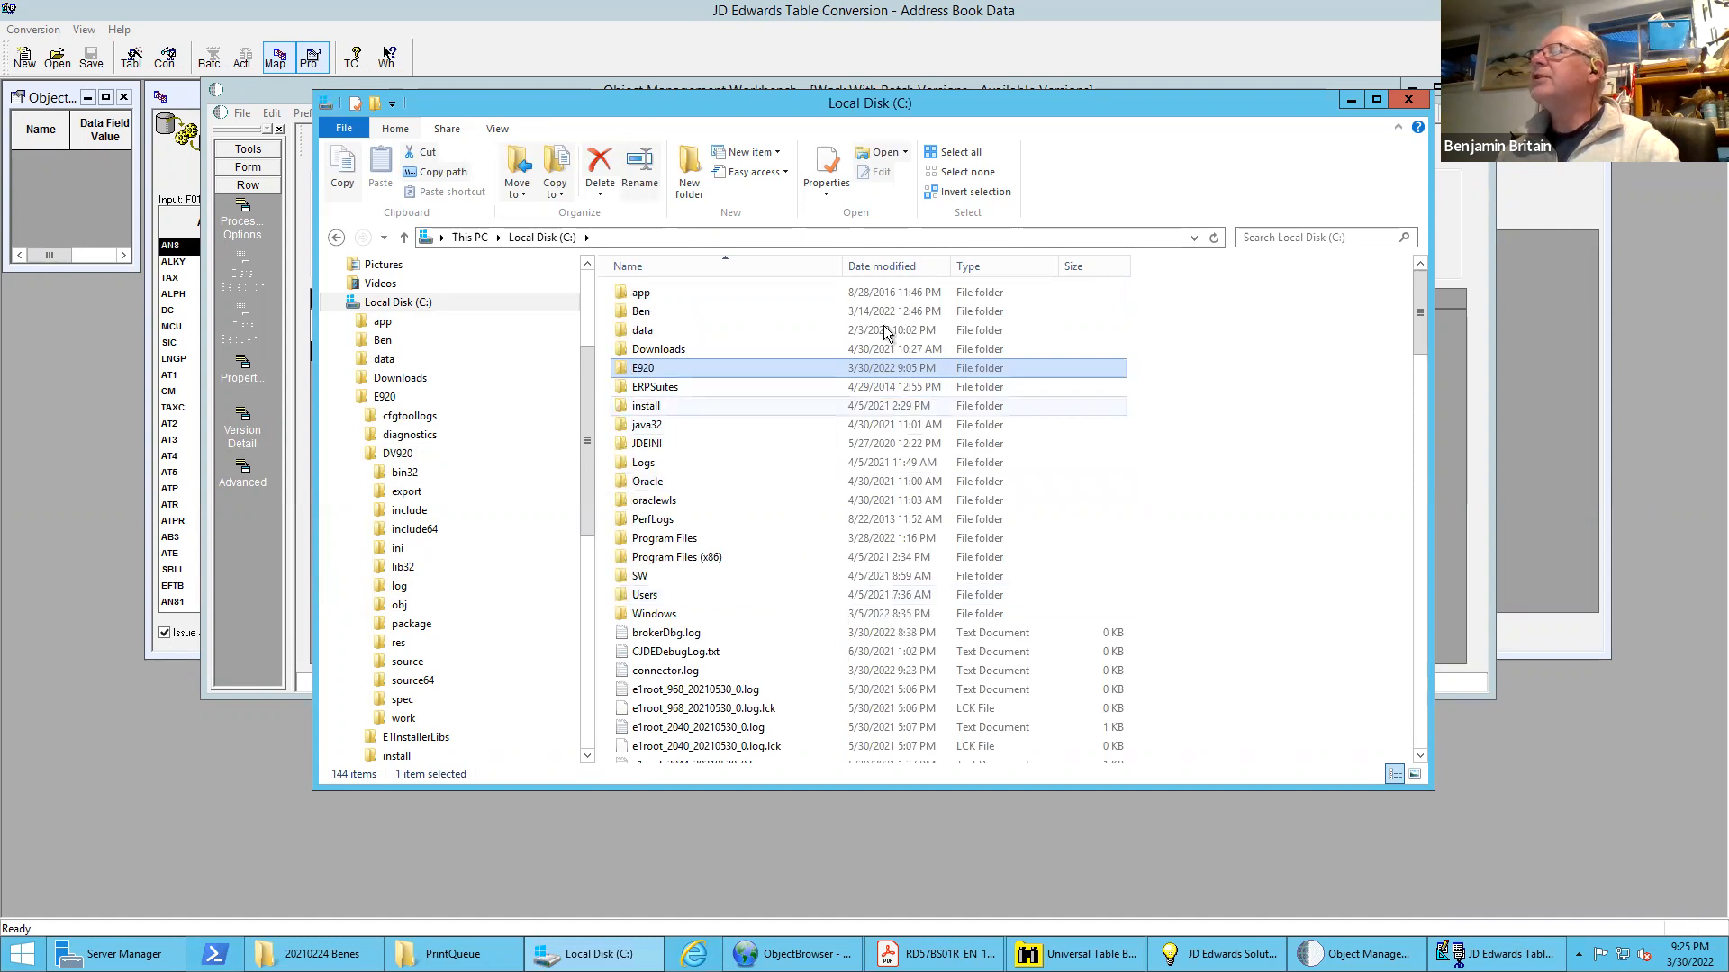
left_click(899, 267)
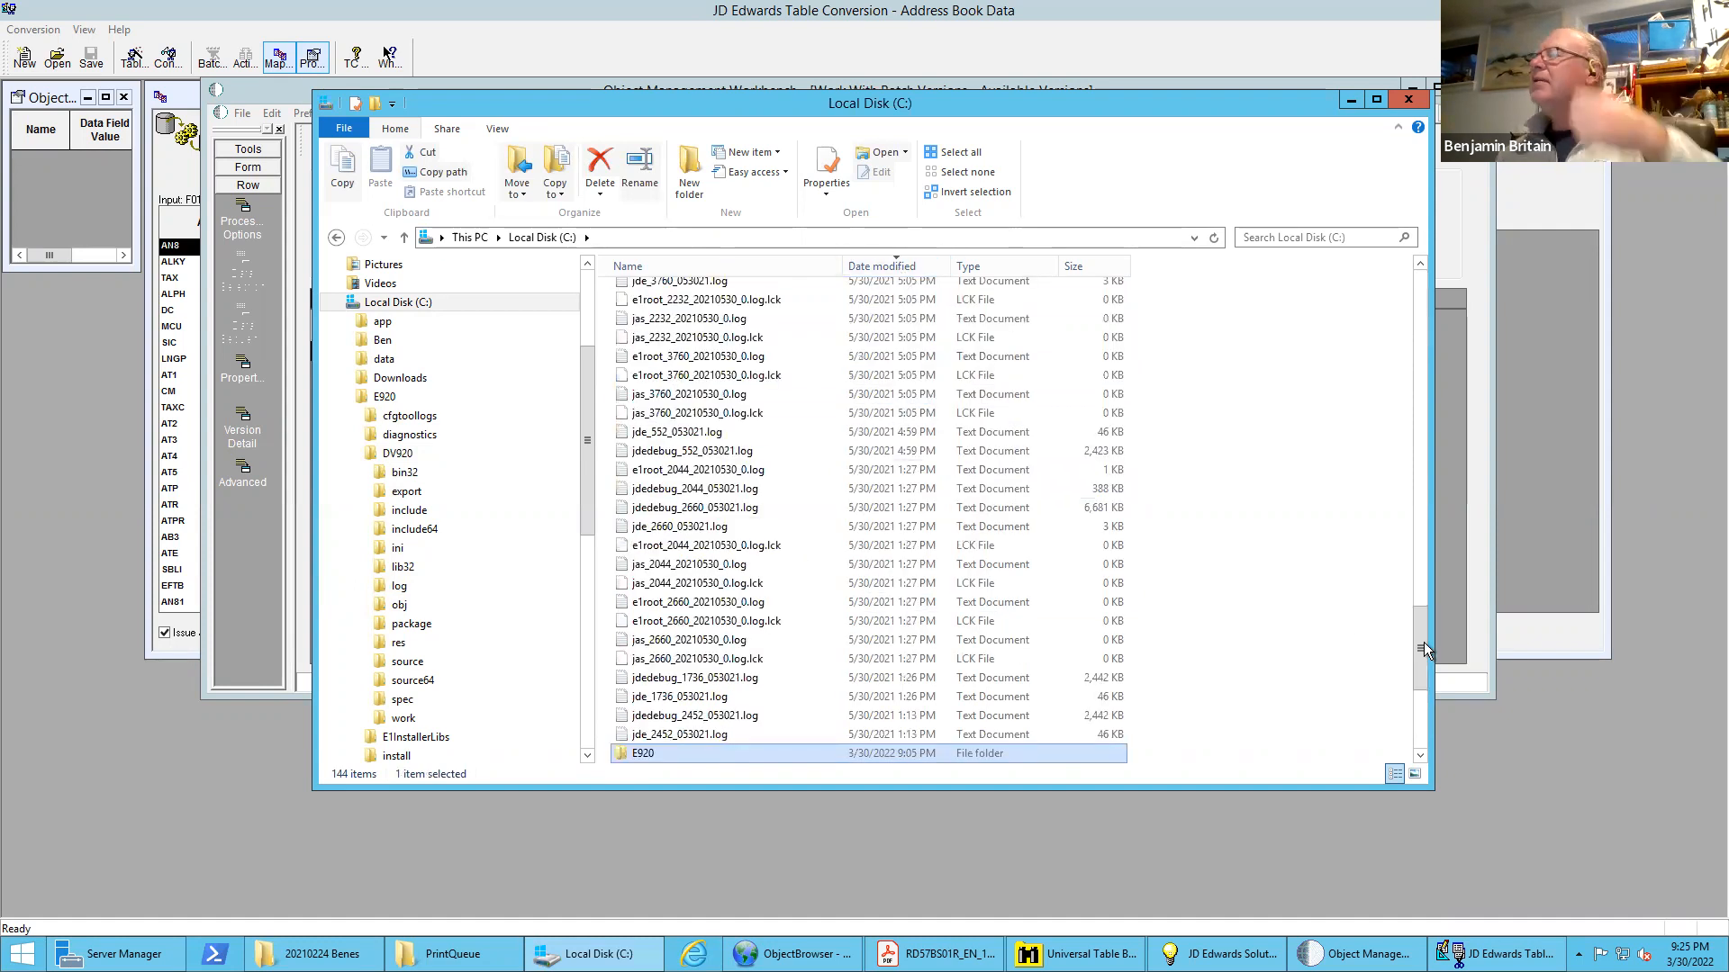
left_click_drag(1418, 646, 1421, 311)
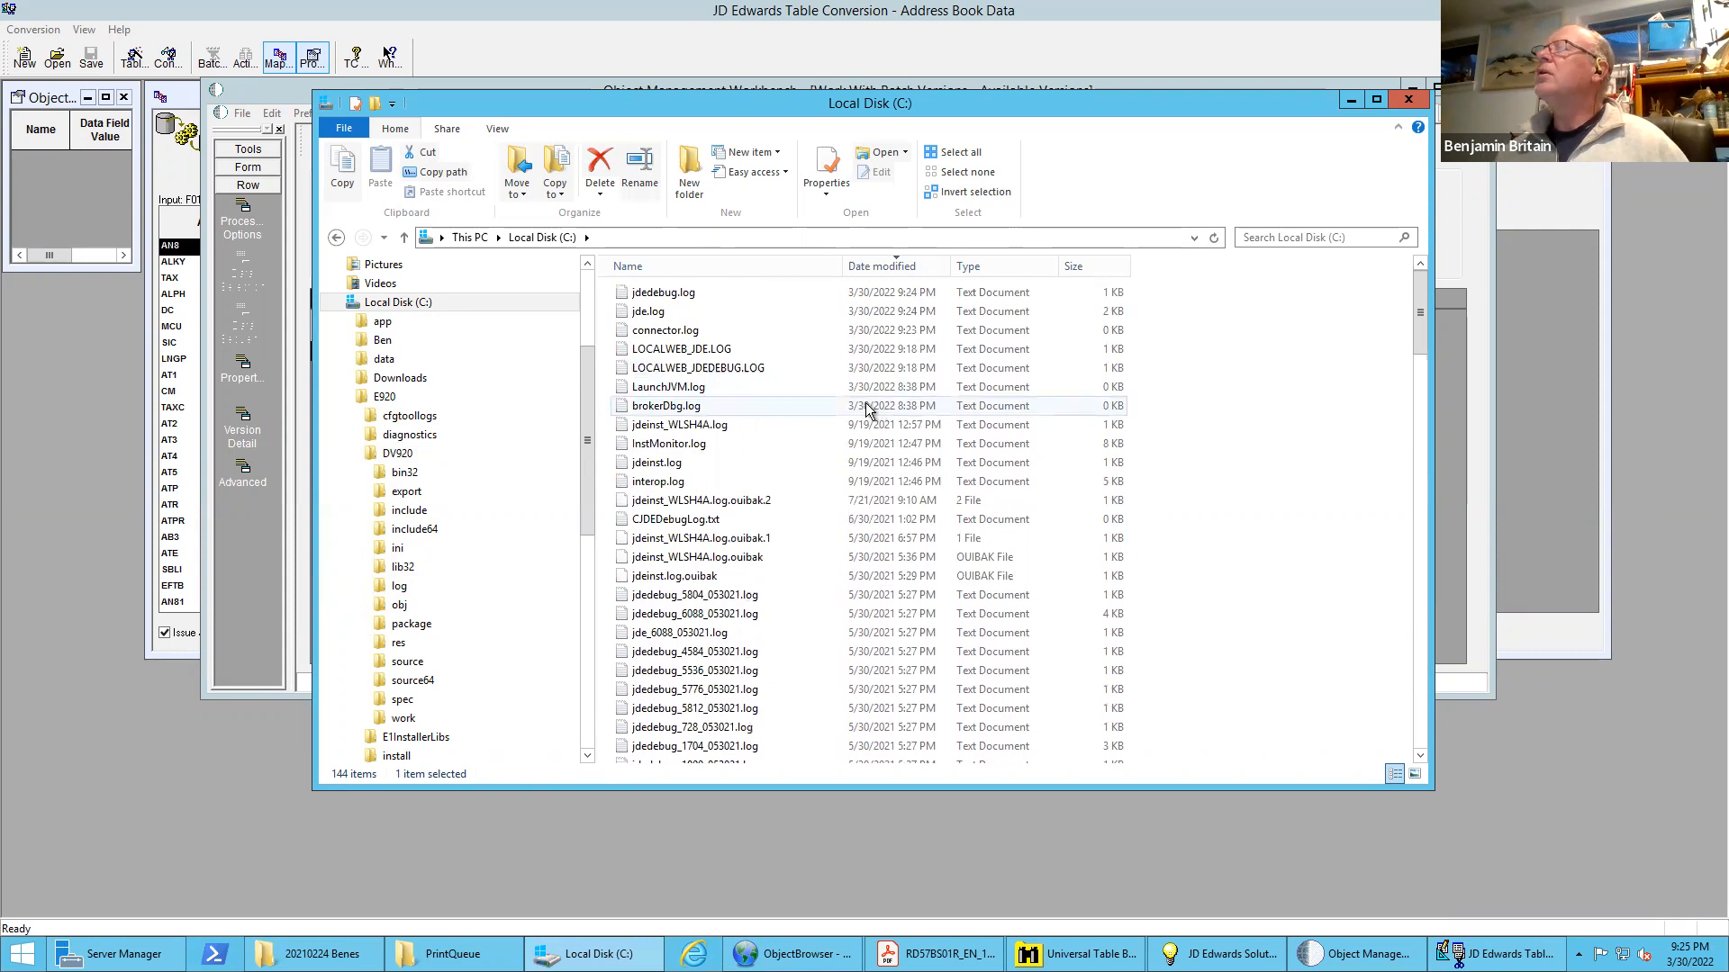
double_click(650, 295)
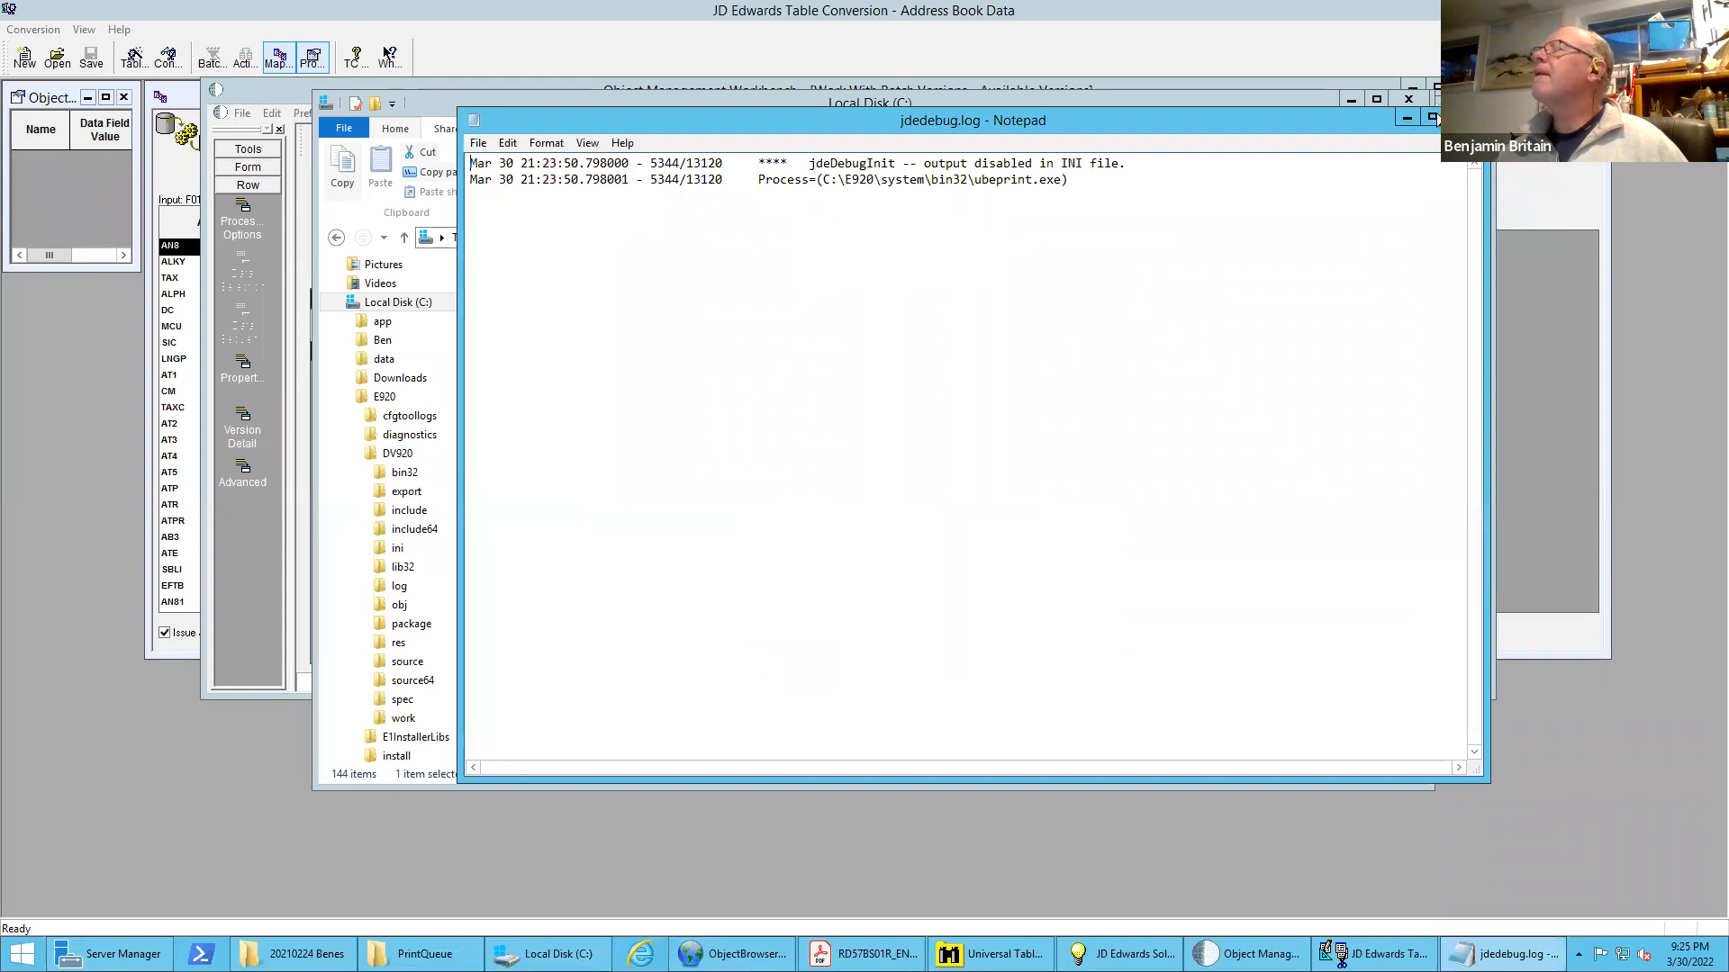
left_click(1464, 118)
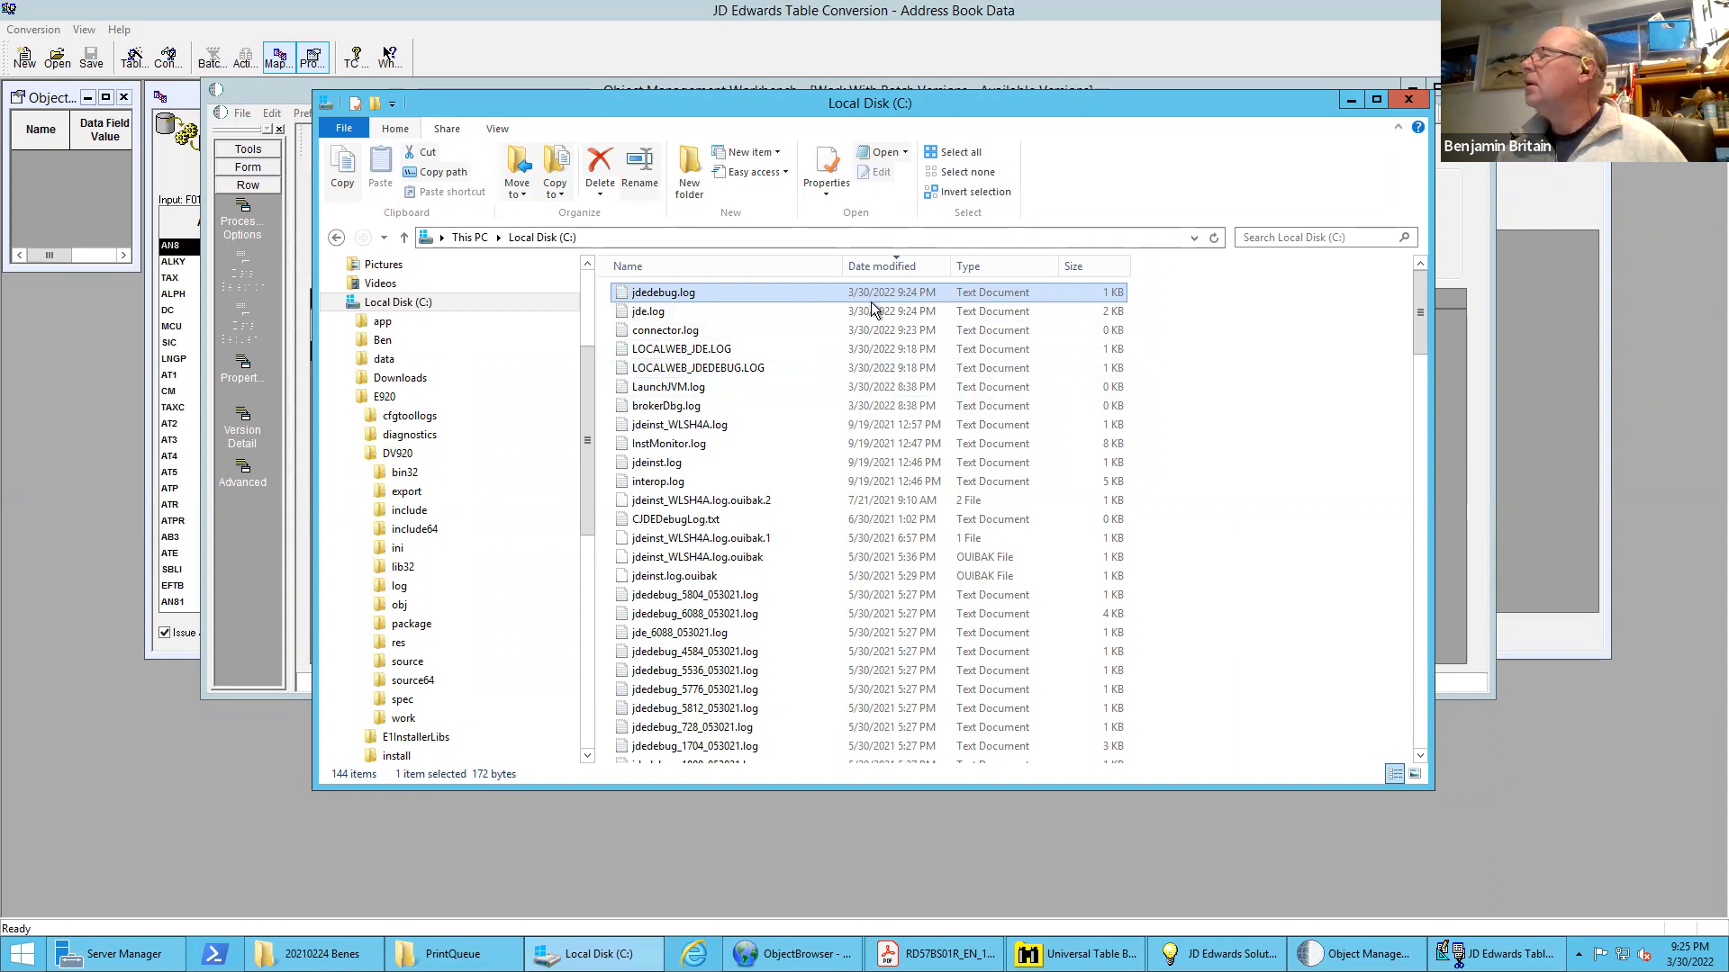
double_click(649, 311)
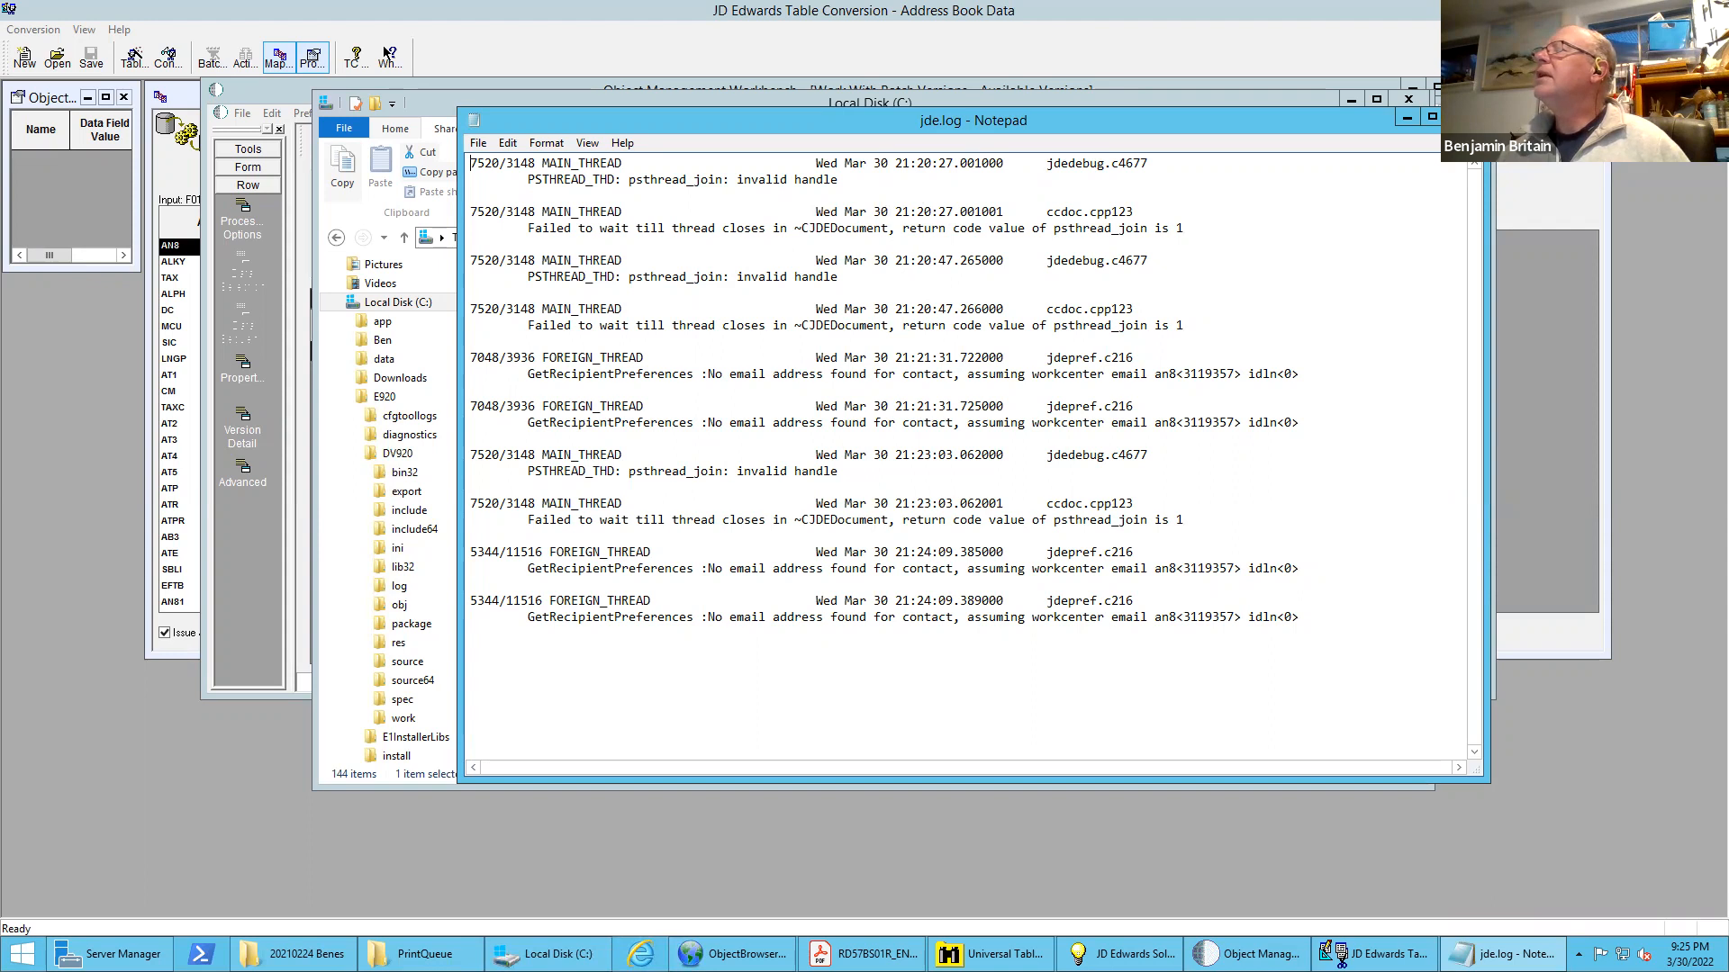
key("alt+F4")
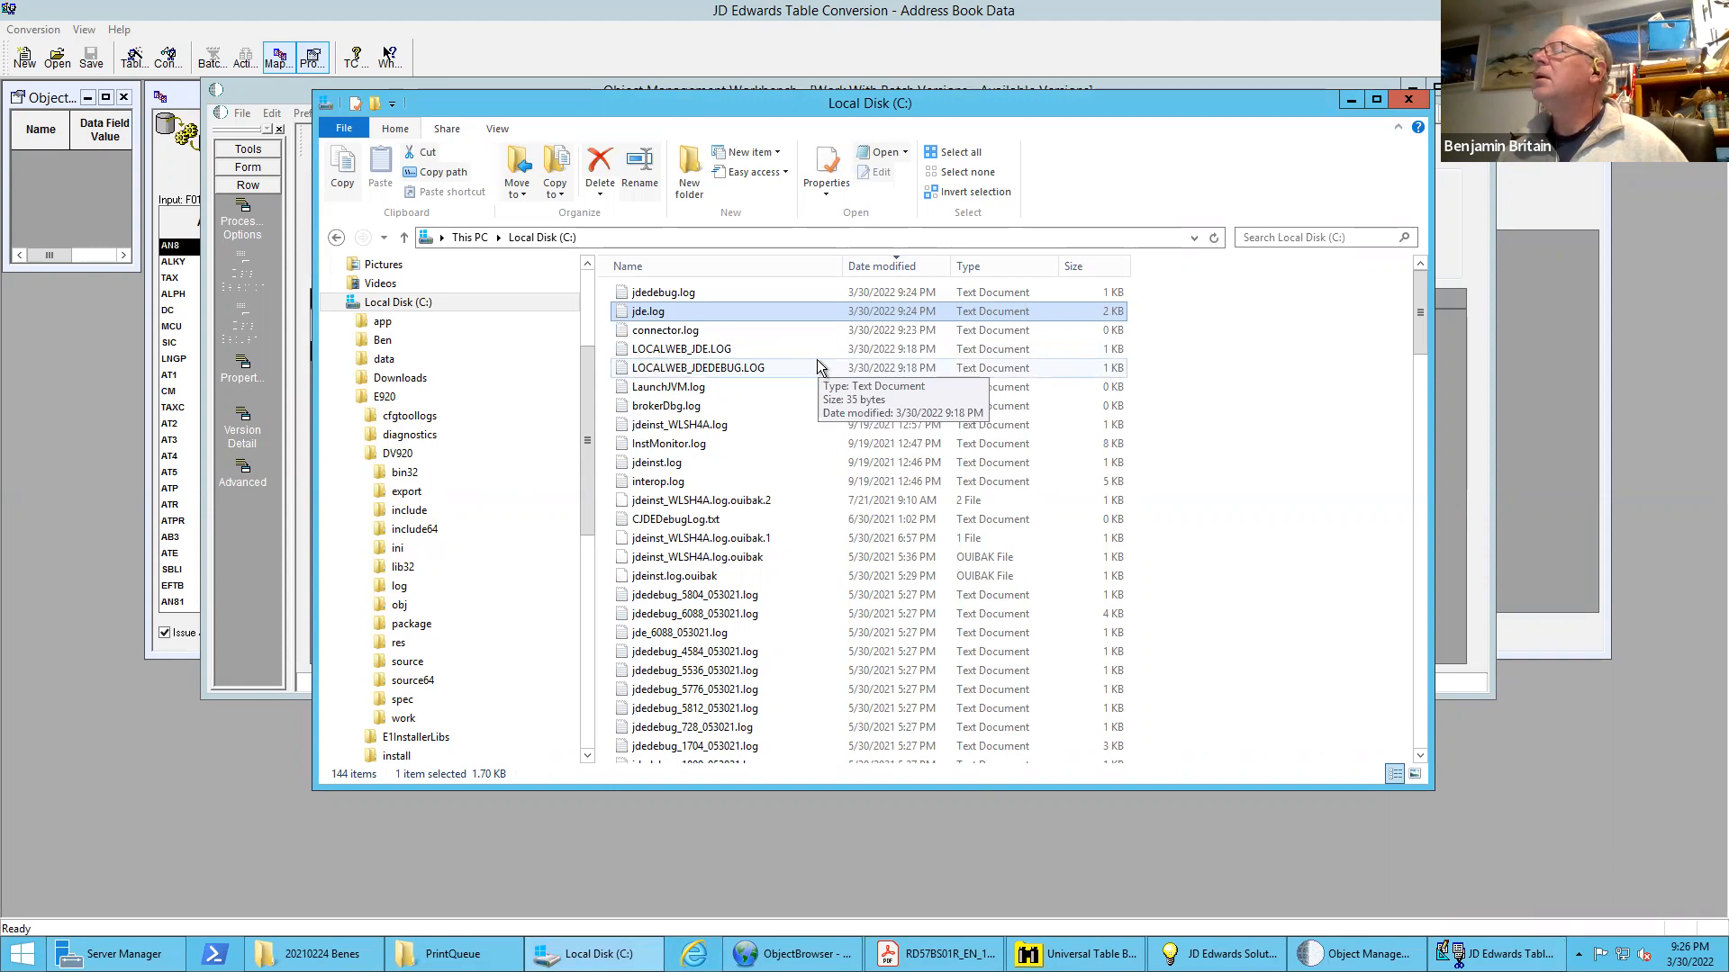
scroll(812, 348, "down", 7)
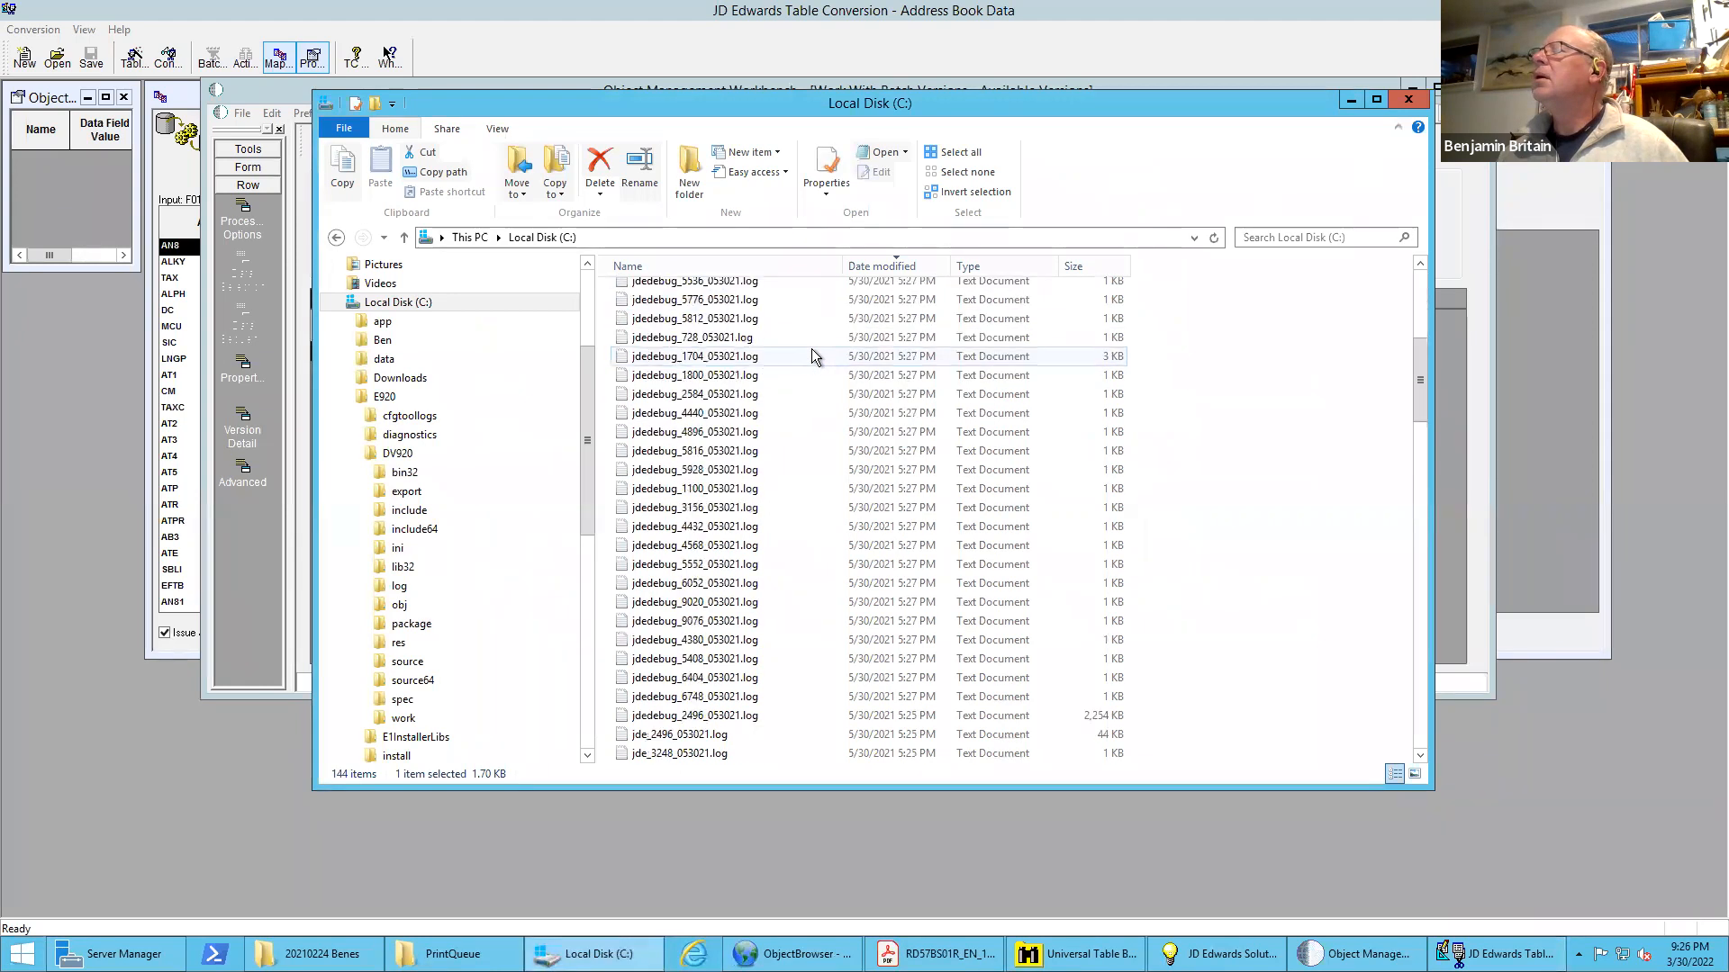
scroll(812, 356, "down", 1)
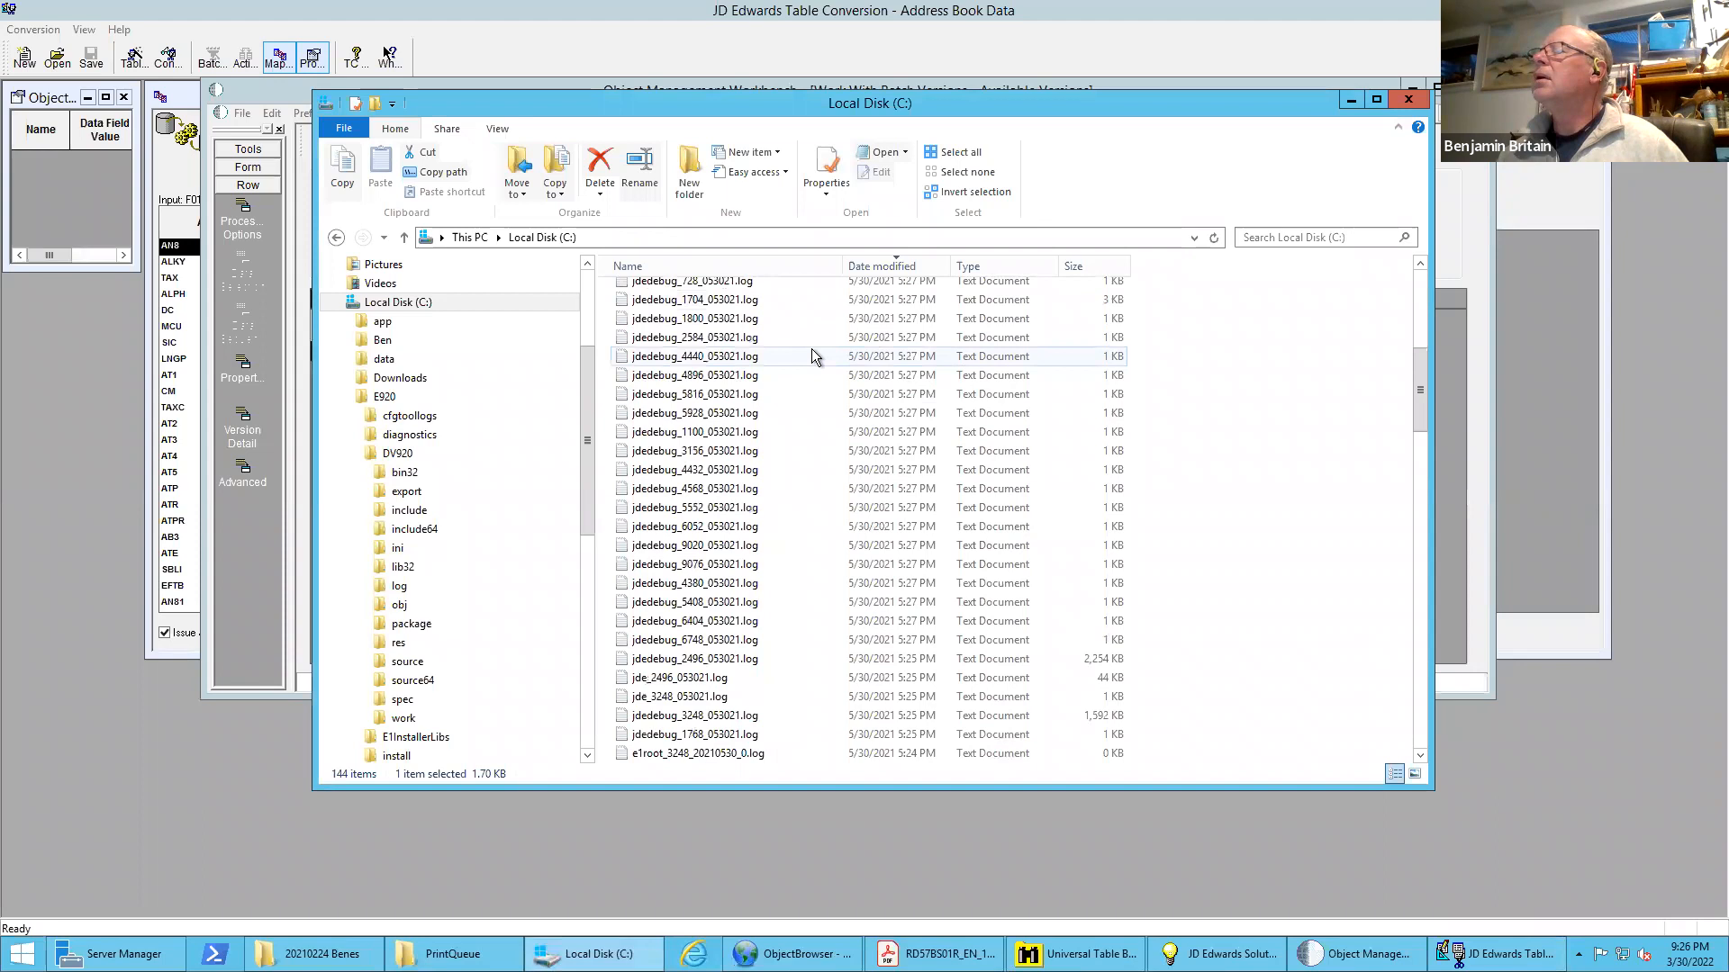
scroll(813, 348, "up", 8)
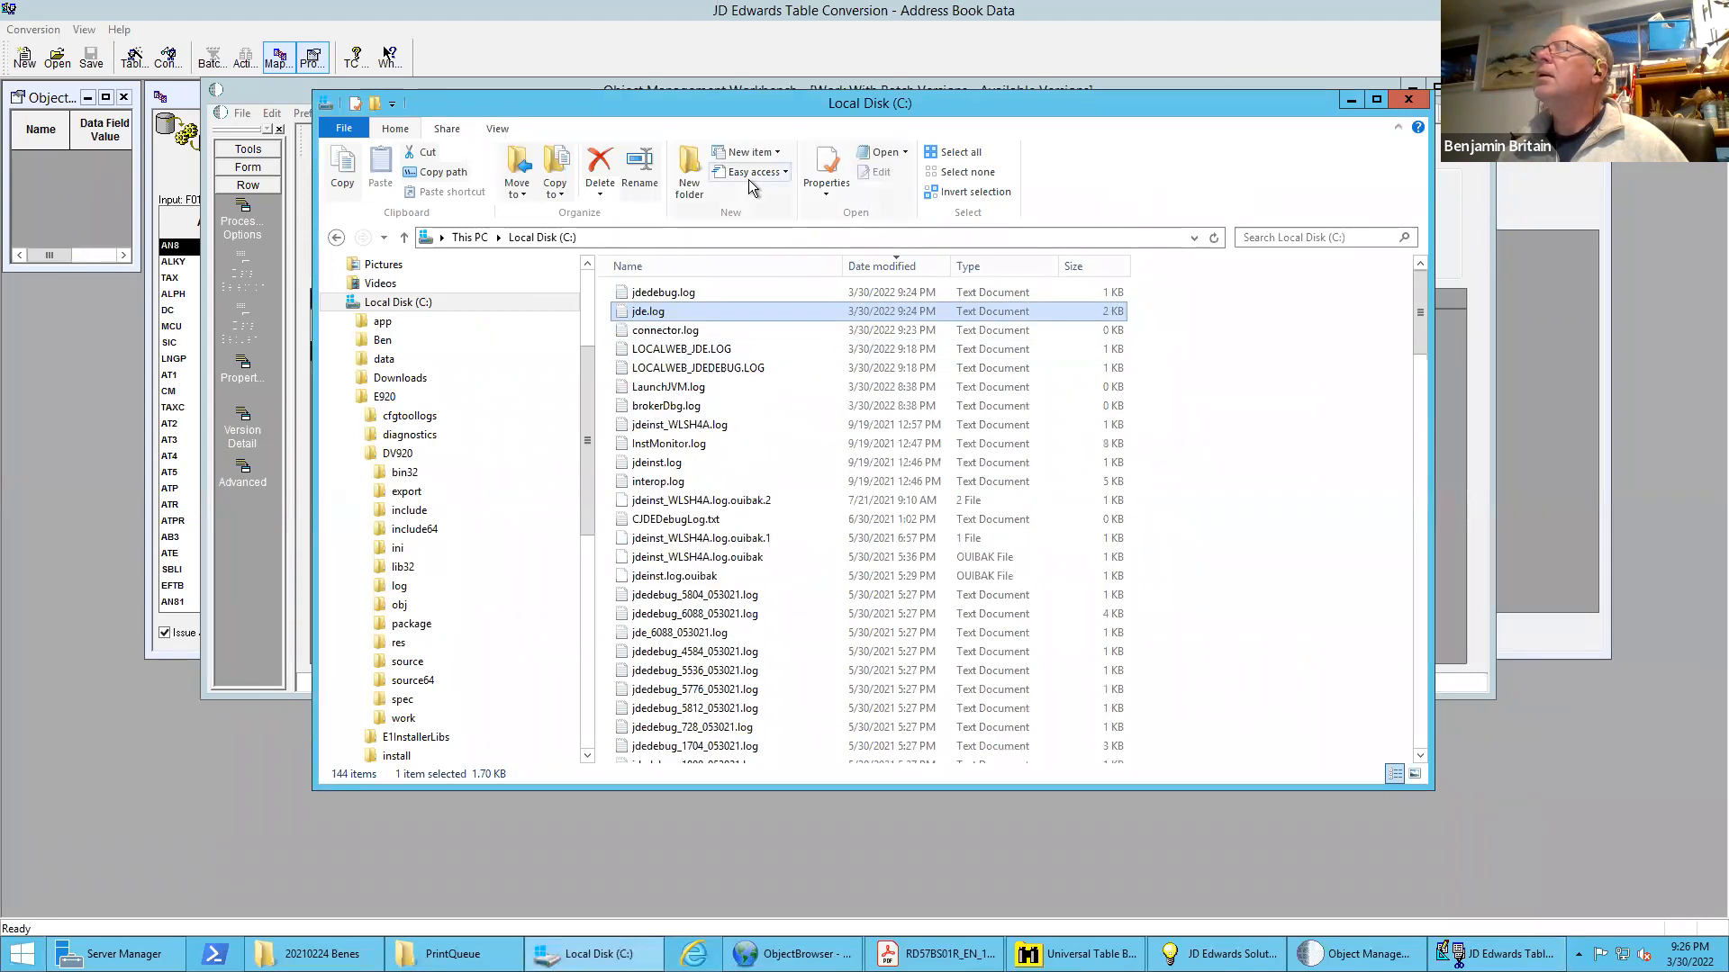
left_click_drag(979, 102, 956, 205)
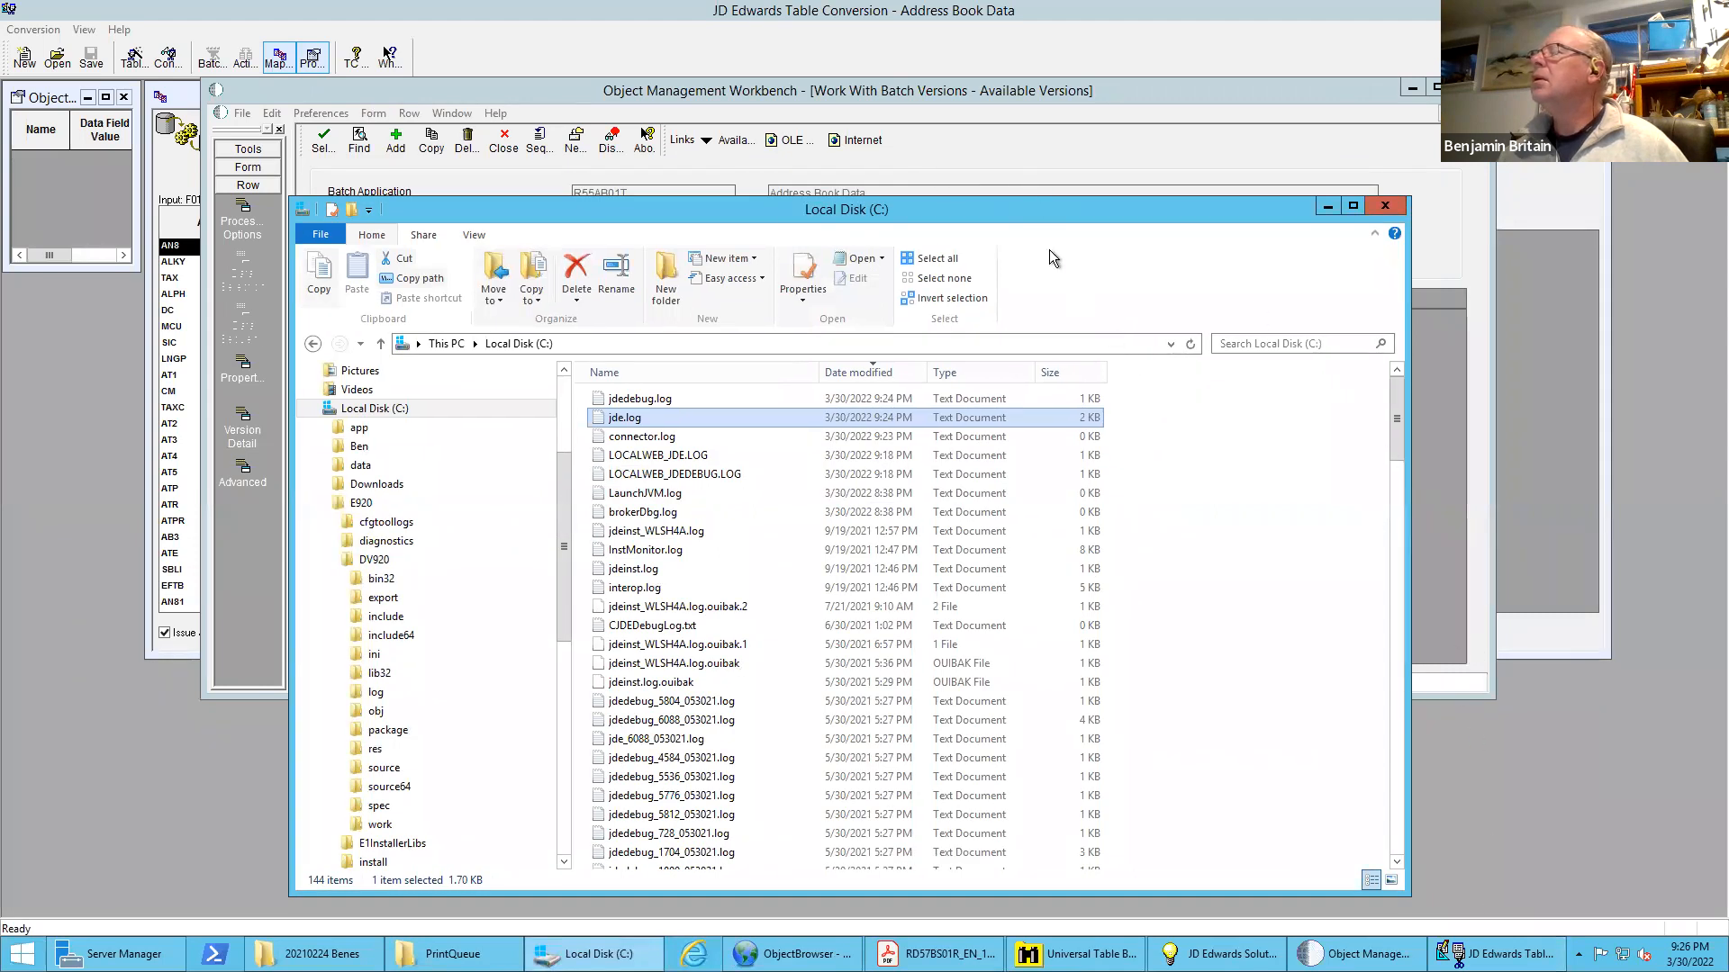
left_click_drag(986, 207, 980, 153)
Switch to the Table Conversion mapping, select the TextLine1 output for Row Fetched, and review its advanced event rules before closing them
left_click(1495, 955)
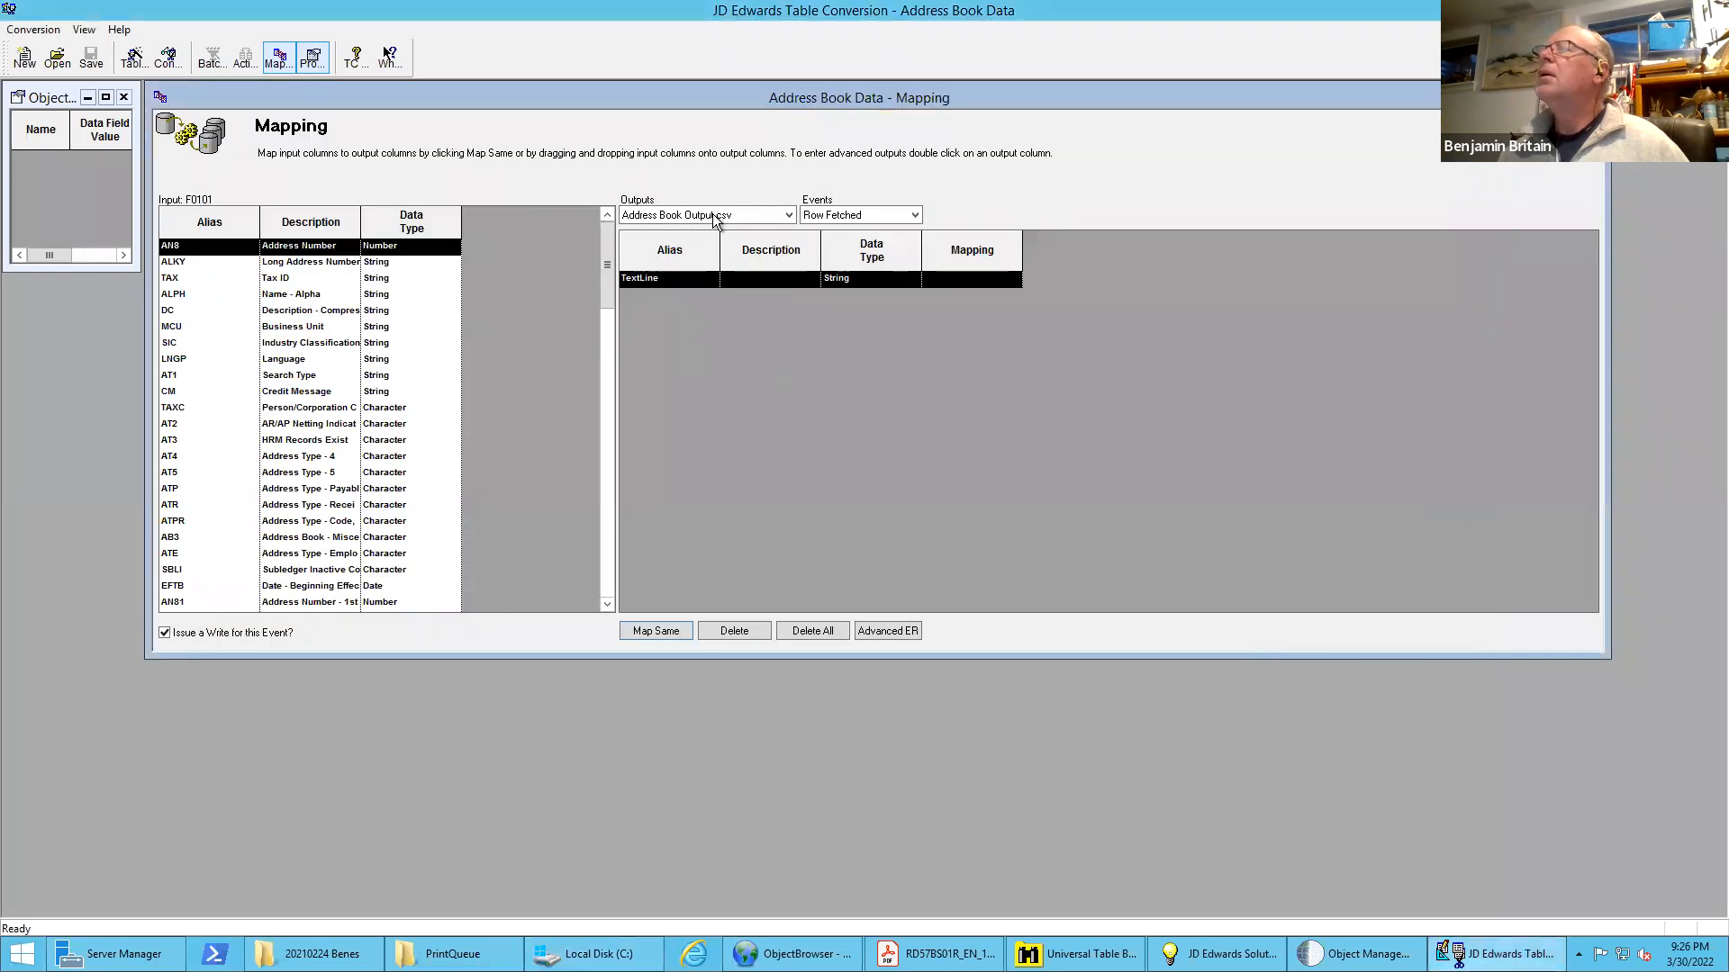
left_click(714, 219)
left_click(690, 241)
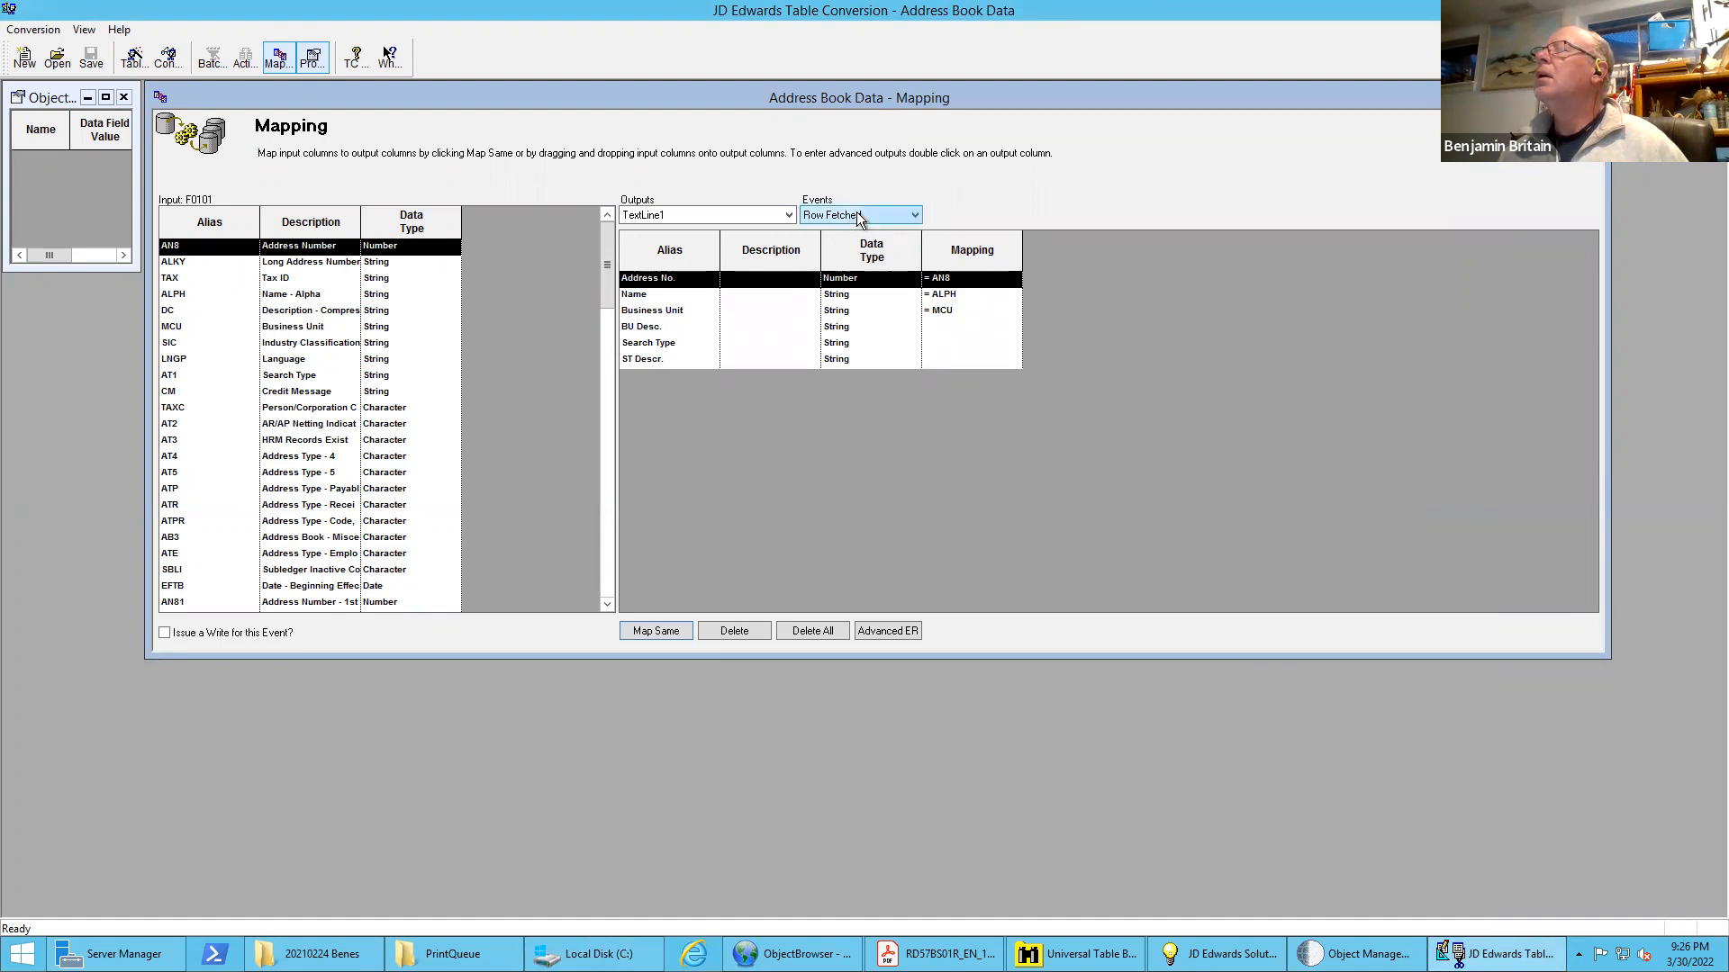
left_click(892, 631)
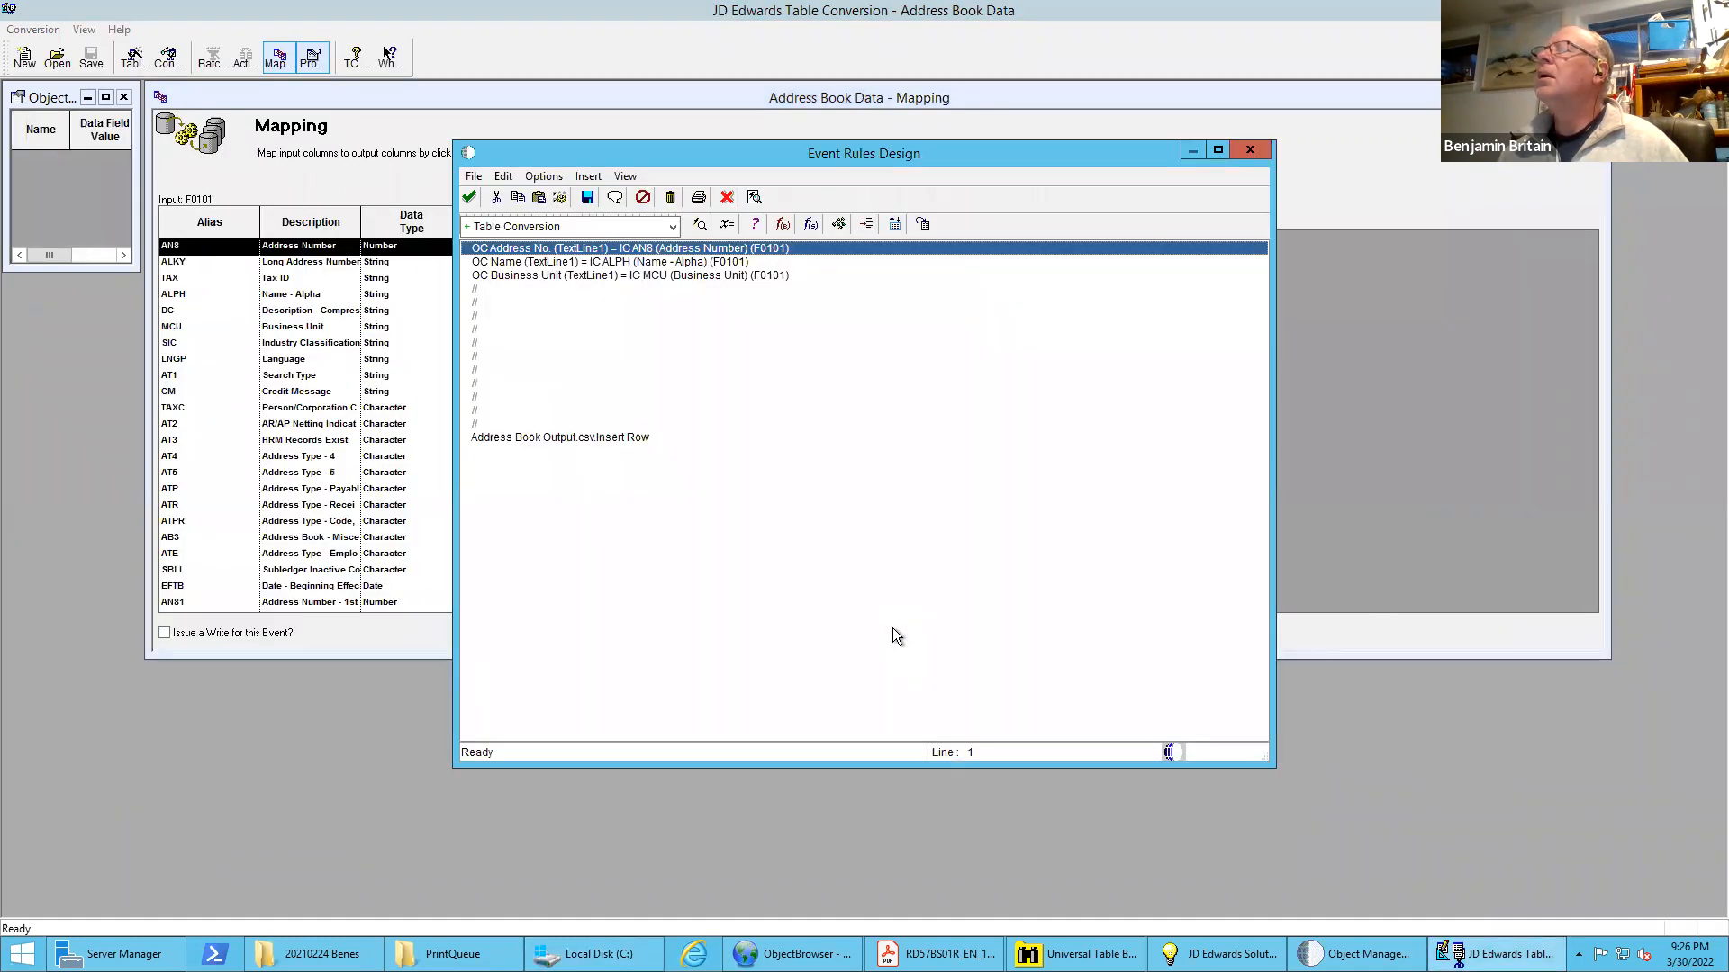
left_click(727, 198)
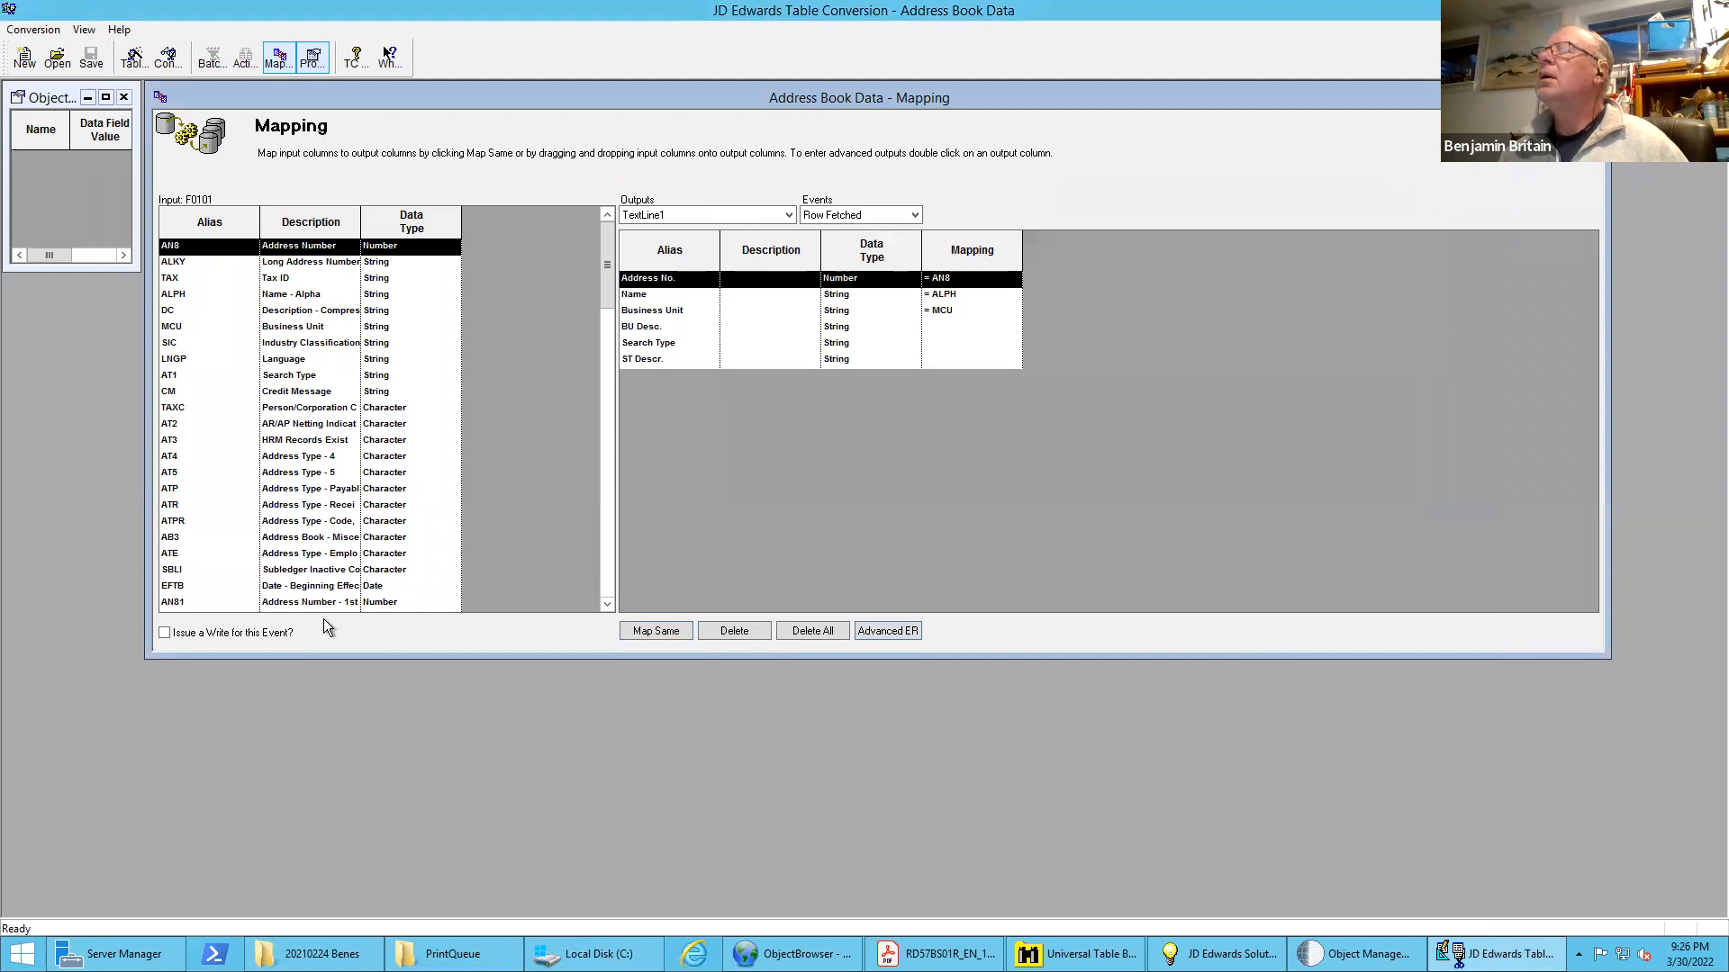
Enable issuing a write for TextLine1's Row Fetched event, and save the conversion to reopen the advanced event rules
left_click(165, 633)
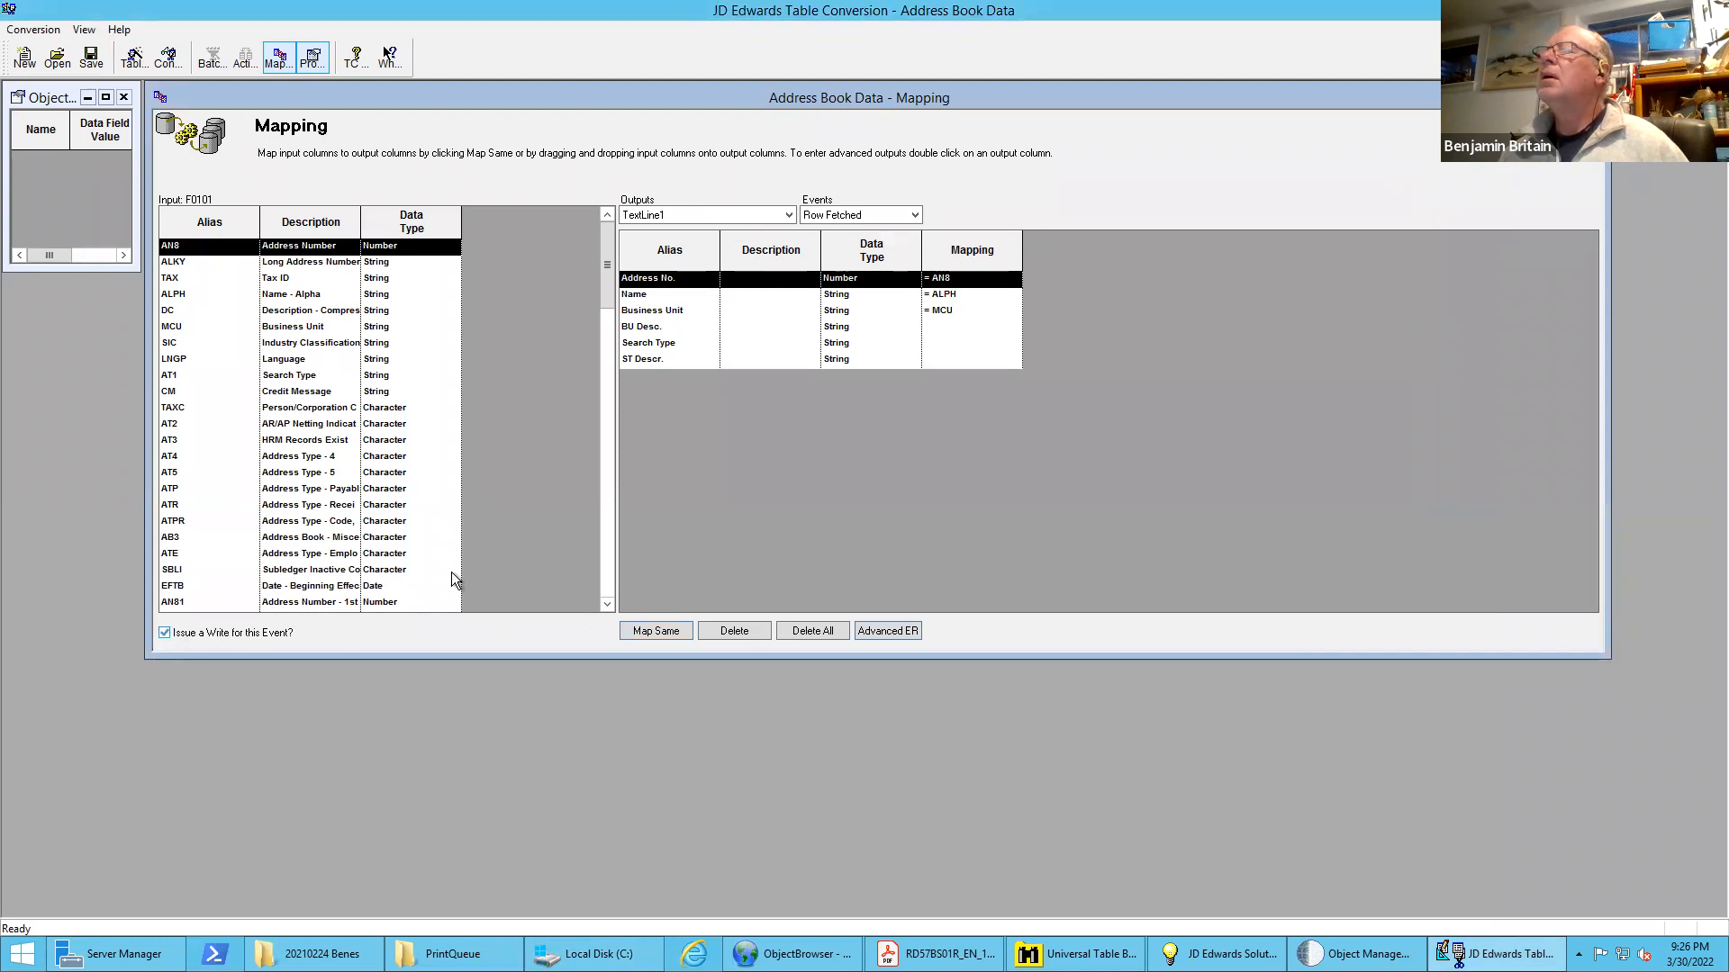
left_click(903, 633)
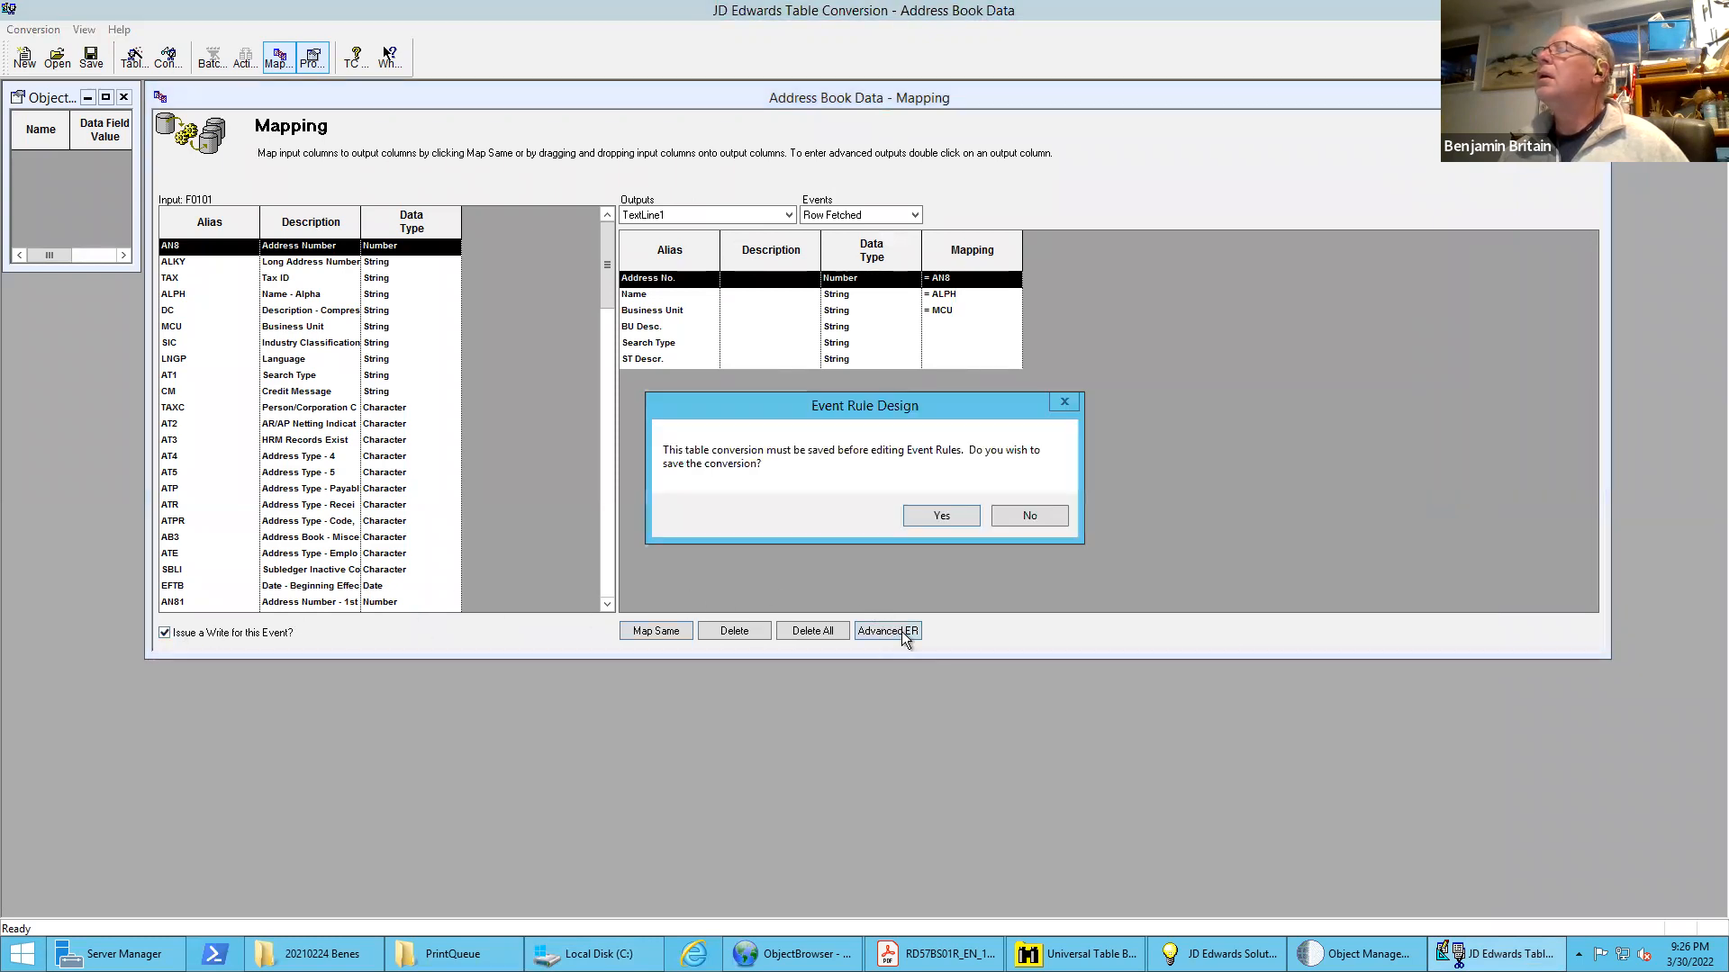
left_click(941, 516)
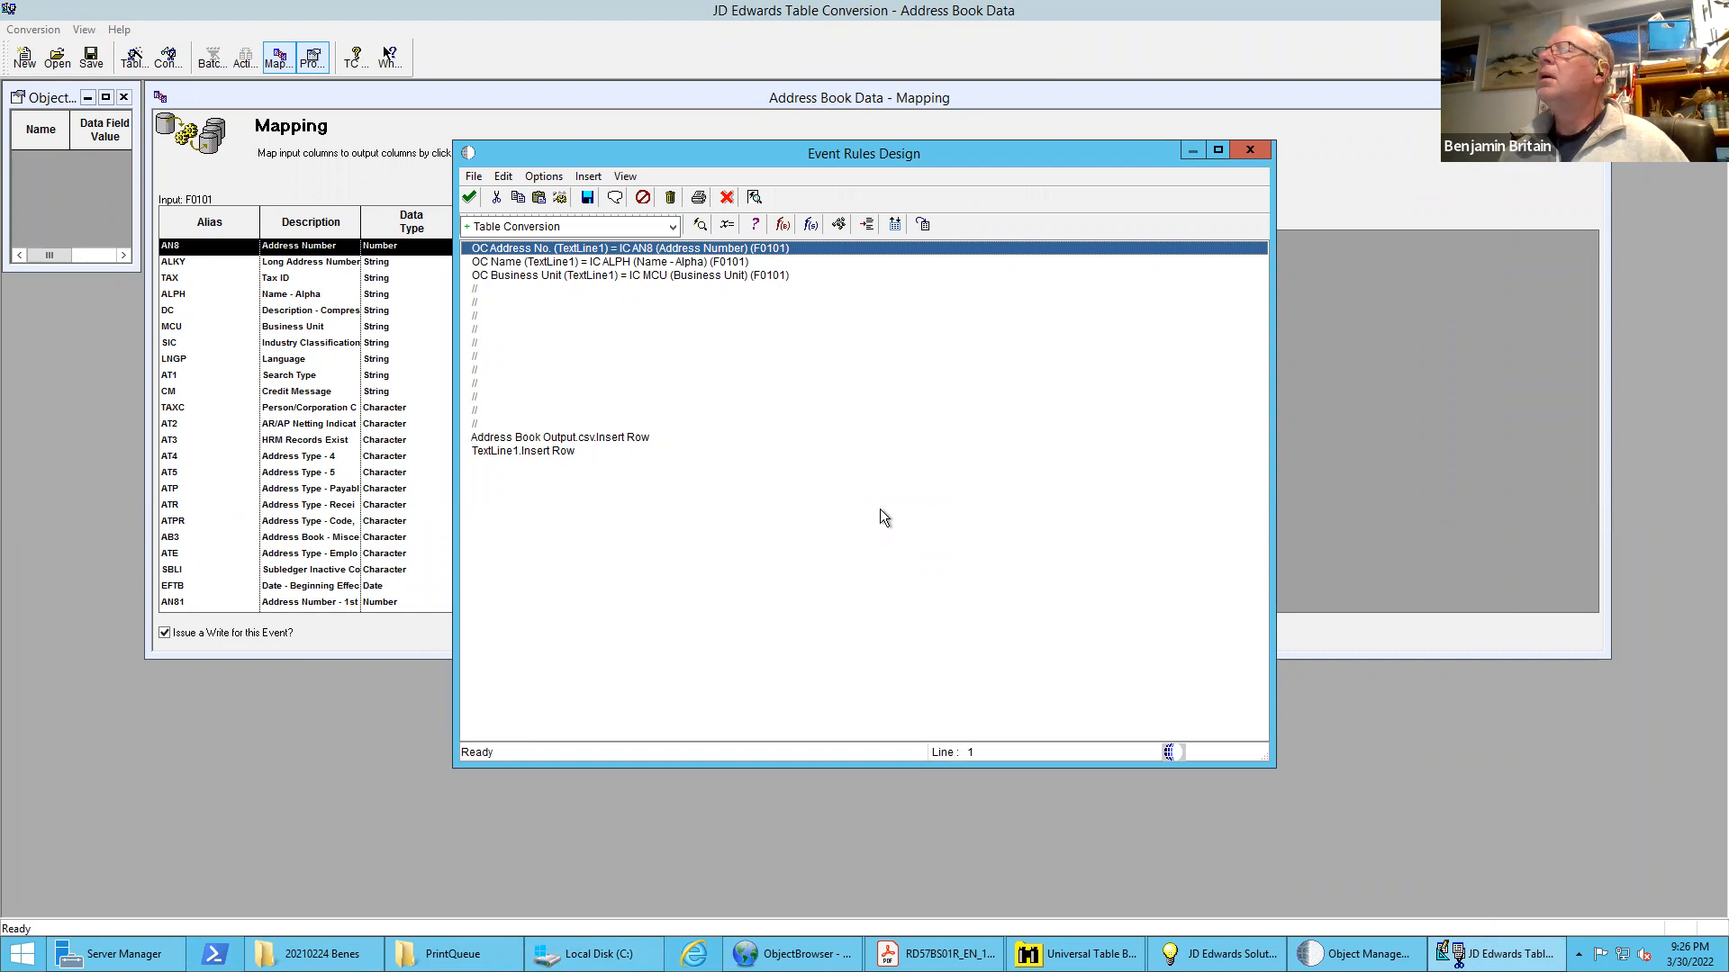
Disable the Address Book Output.csv Insert Row line in the event rules, accept the rules, and save the conversion
double_click(598, 442)
left_click(1119, 679)
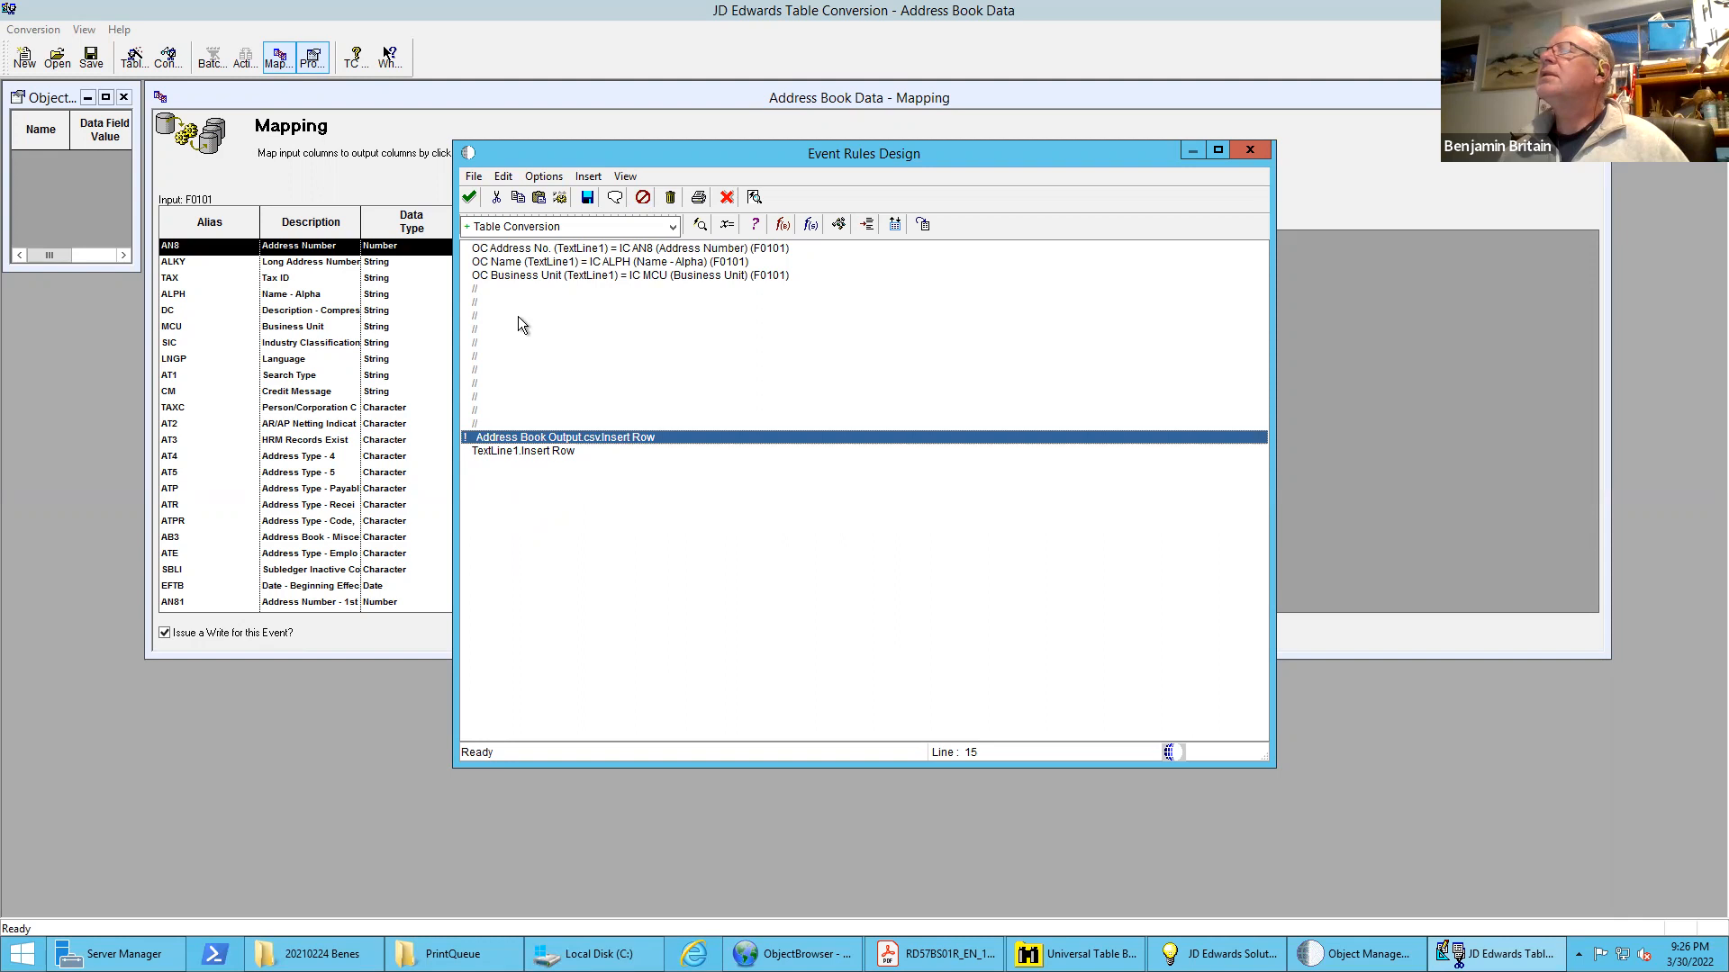
left_click(469, 199)
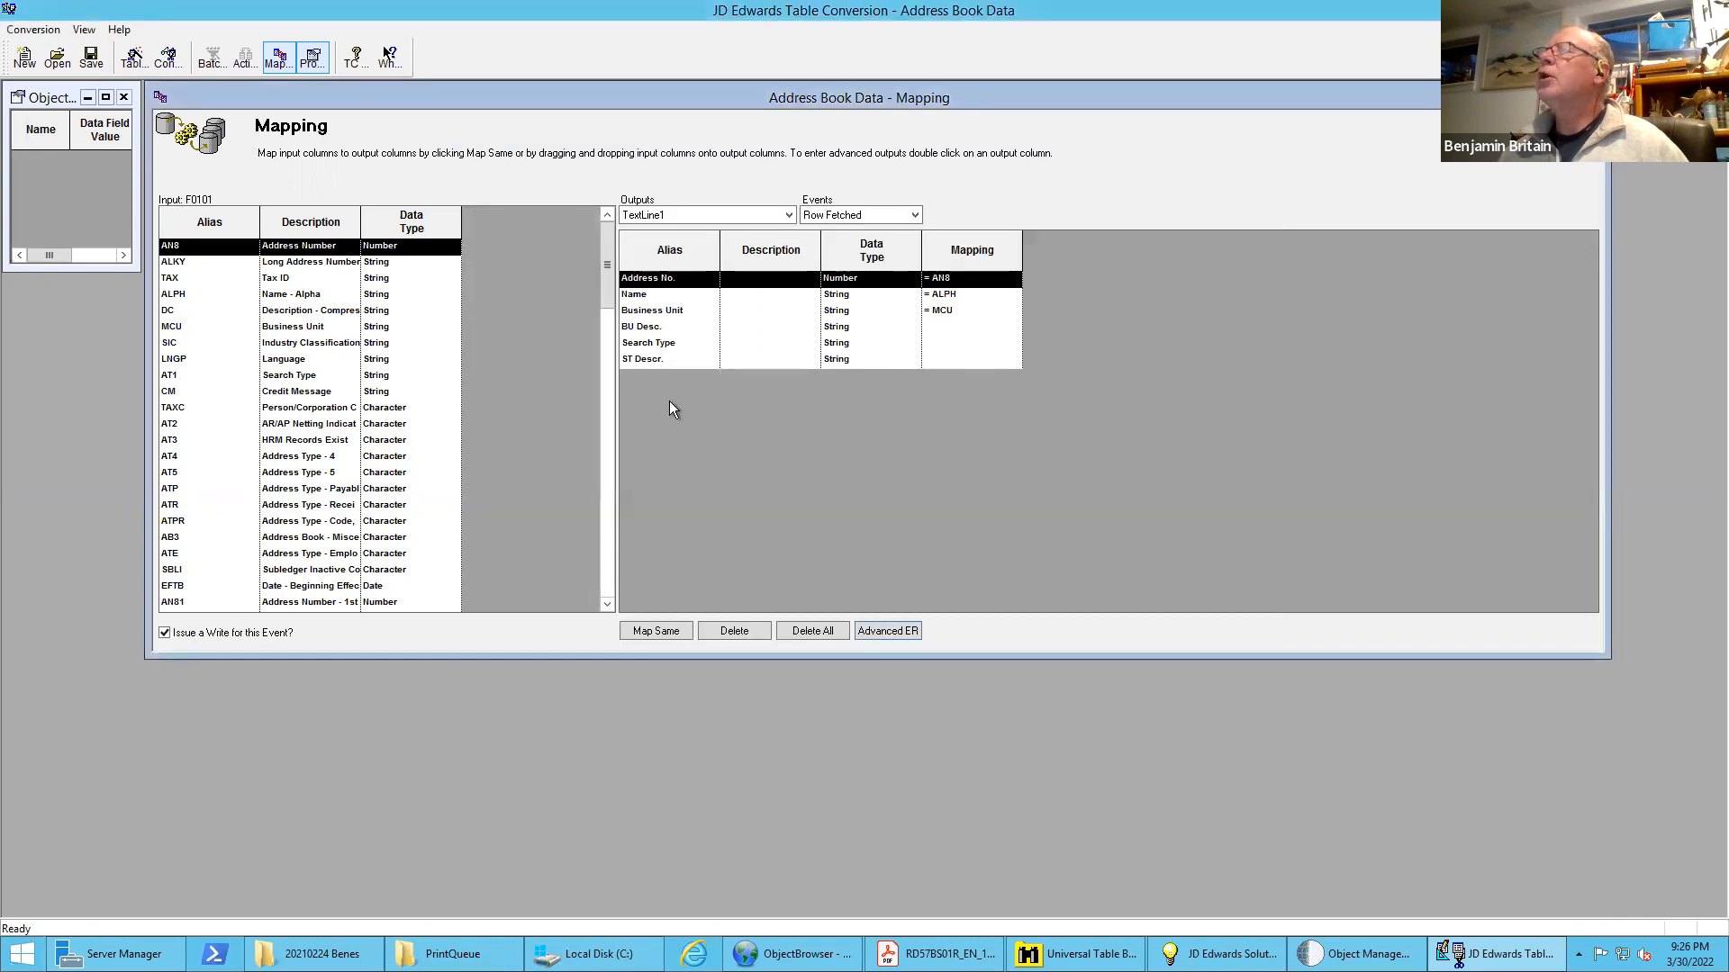
left_click(93, 60)
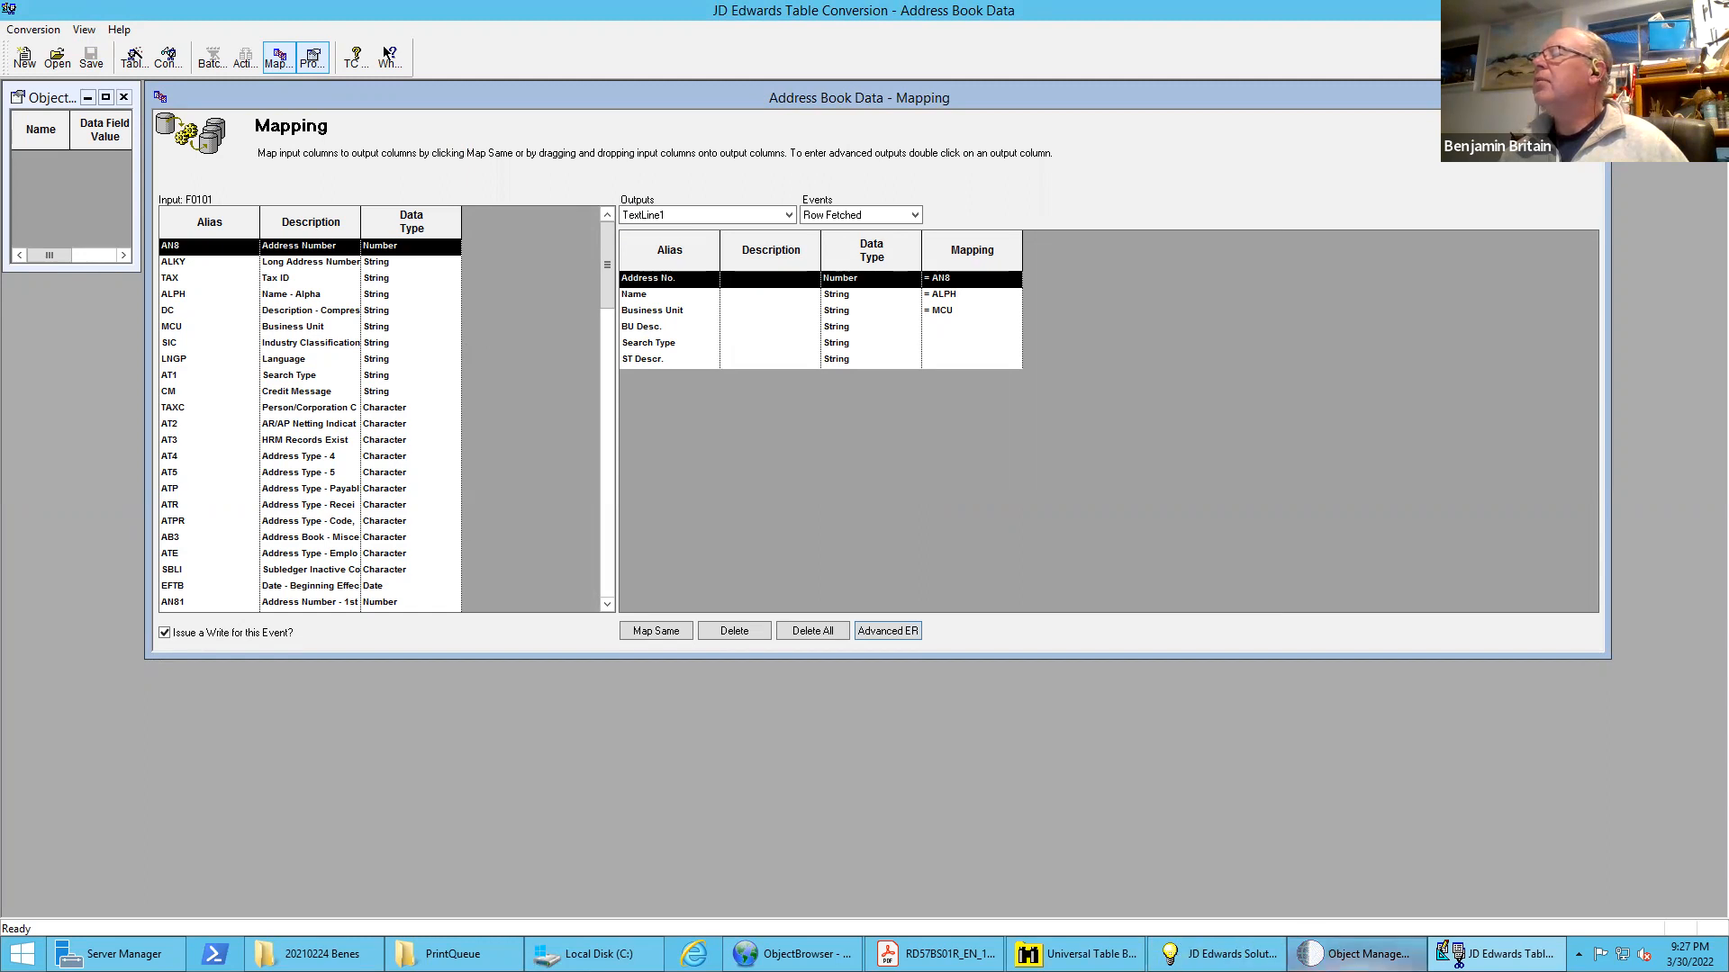
Switch to Object Management Workbench and submit version BB0001 of R55AB01T with Properties and Override Location prompting enabled
left_click(1355, 954)
double_click(480, 351)
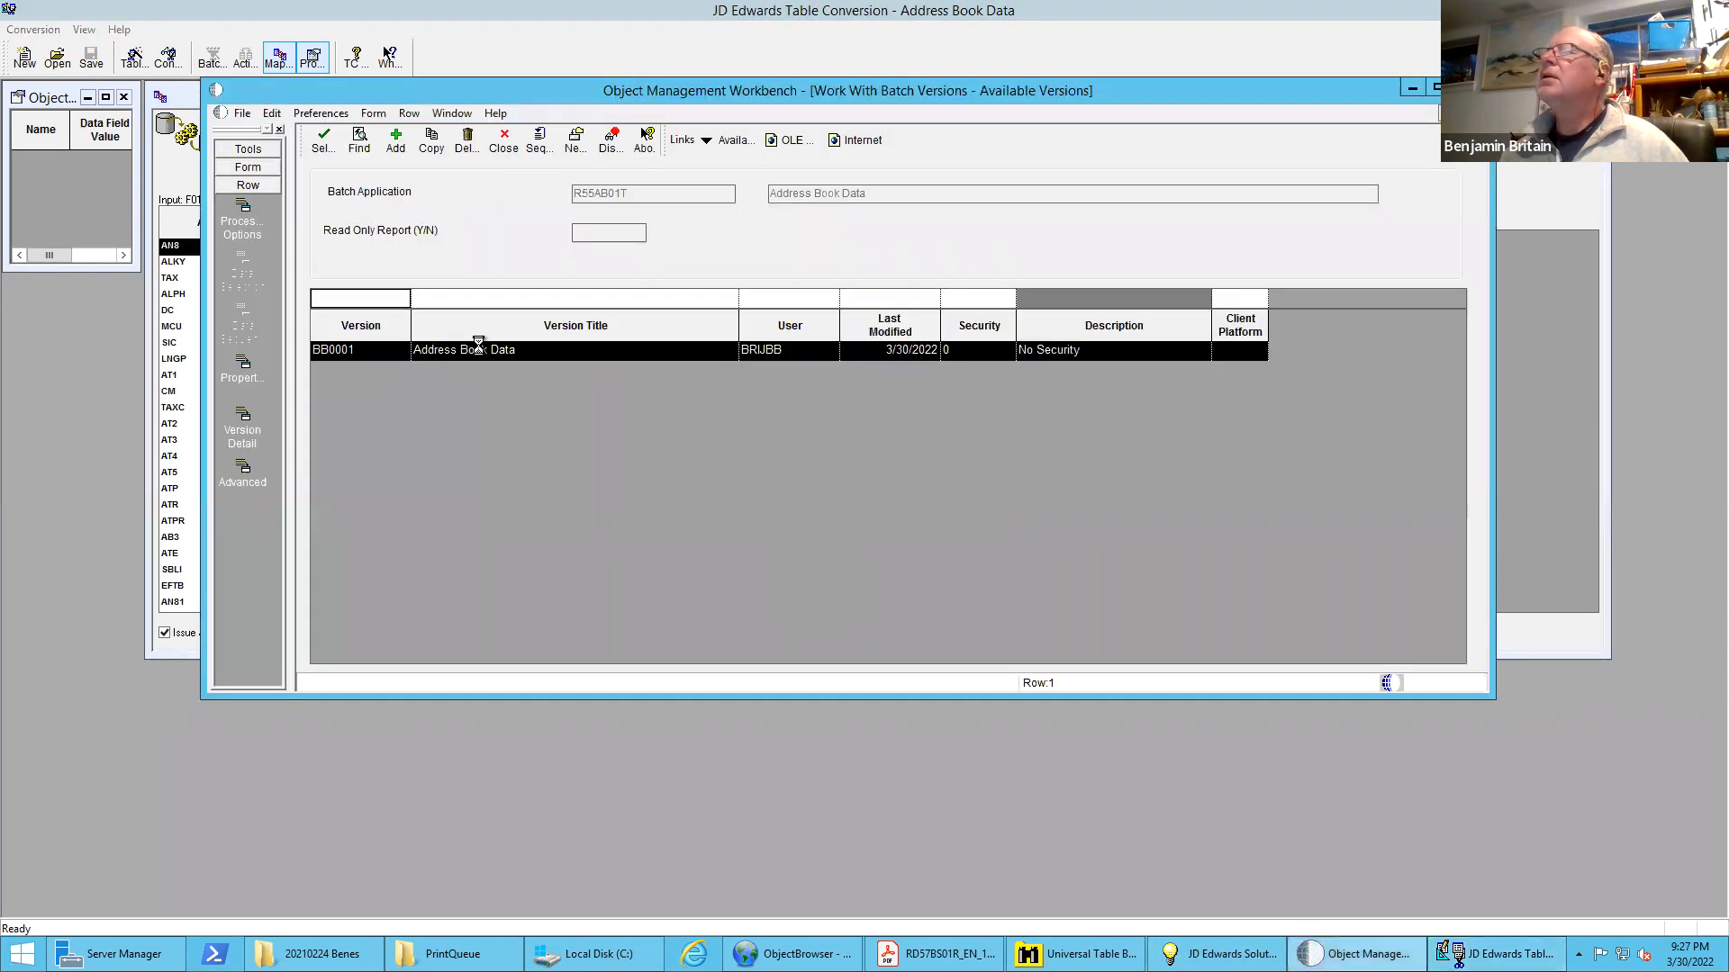
left_click(365, 352)
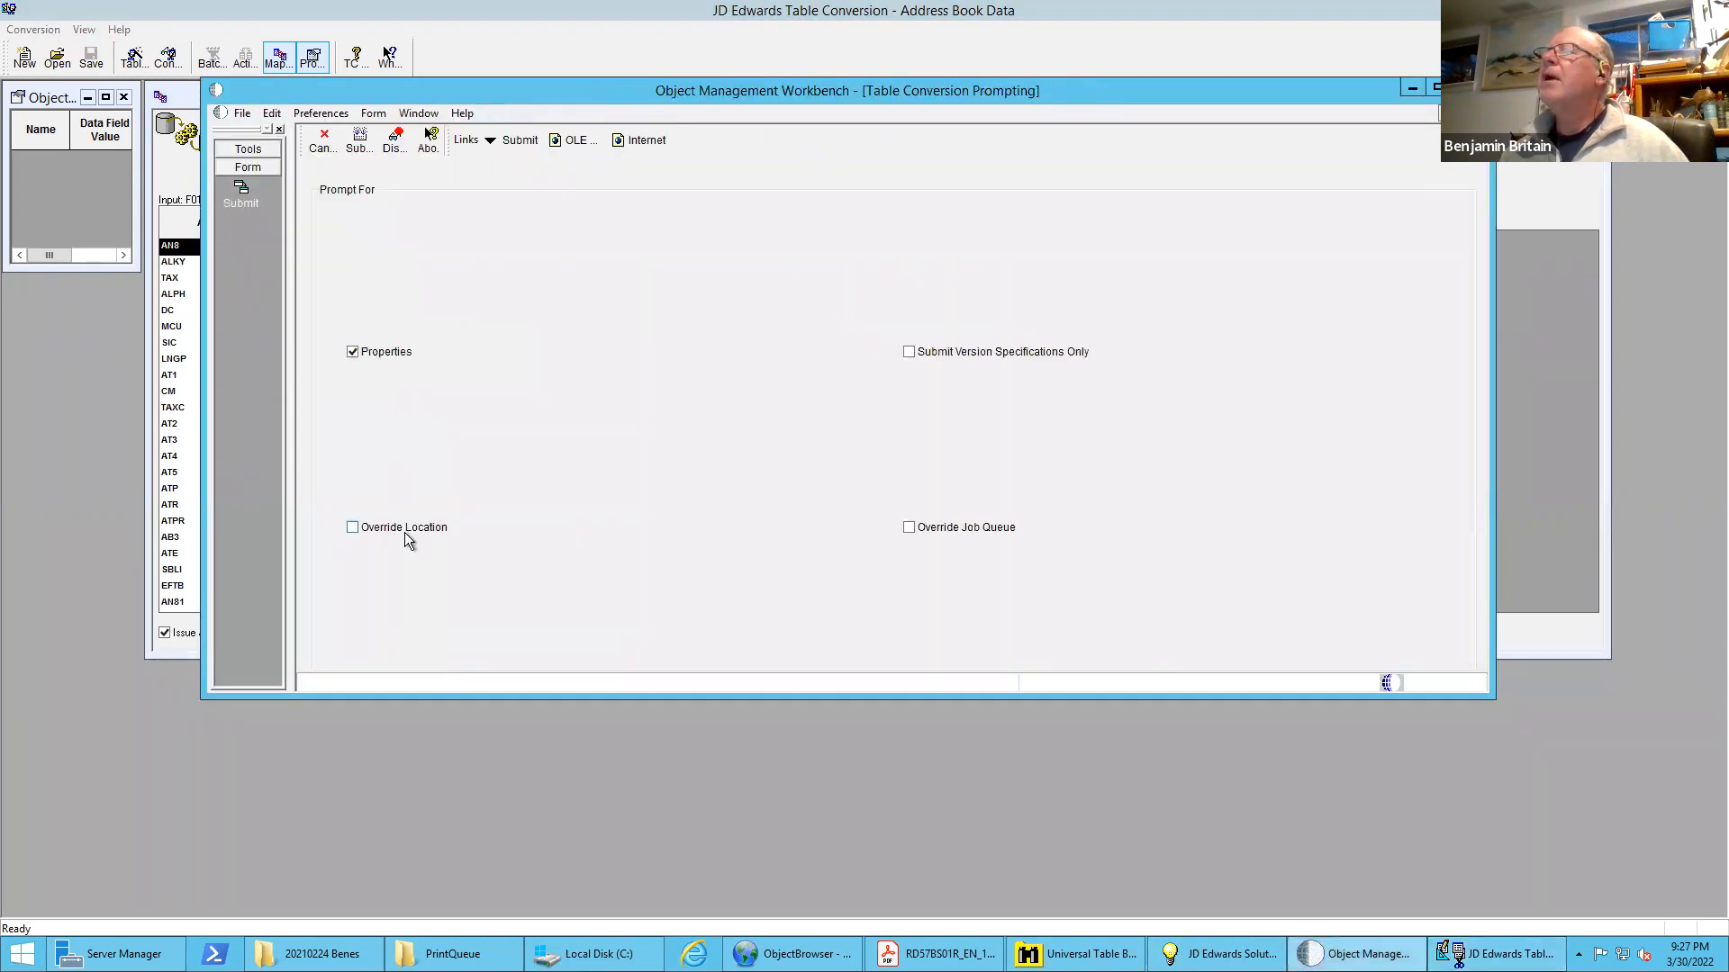
left_click(394, 530)
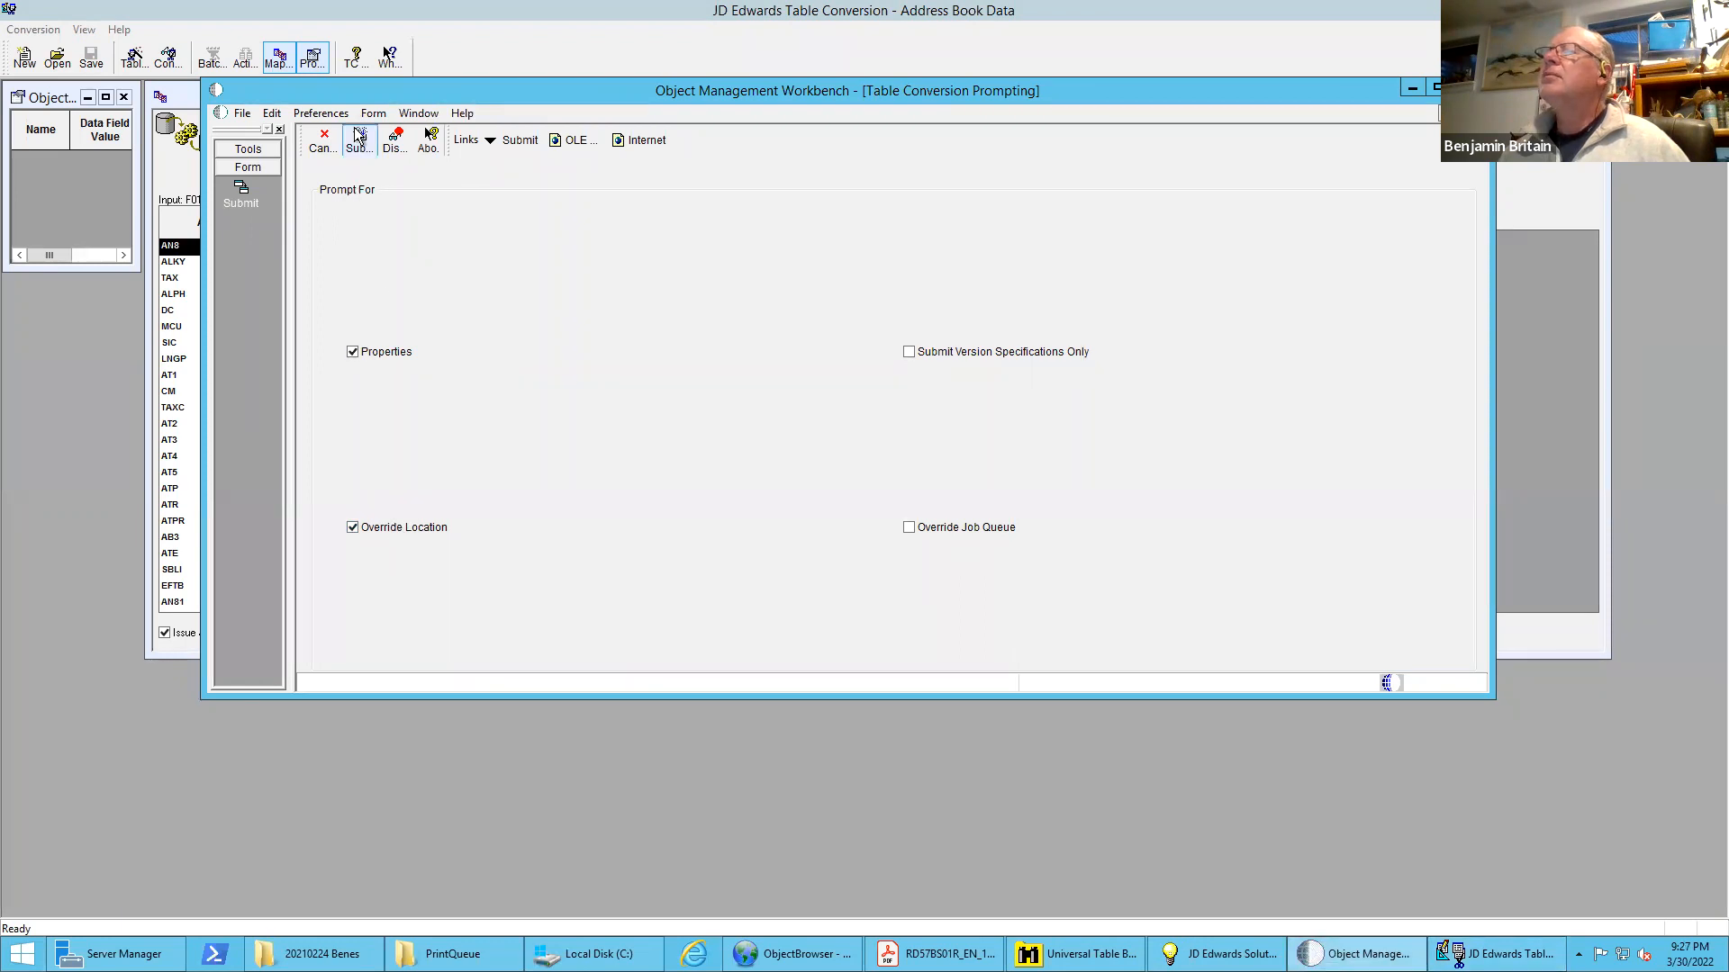
left_click(359, 140)
Pick LOCAL as the job location, review the data selection, and accept the conversion properties to launch the job
double_click(436, 361)
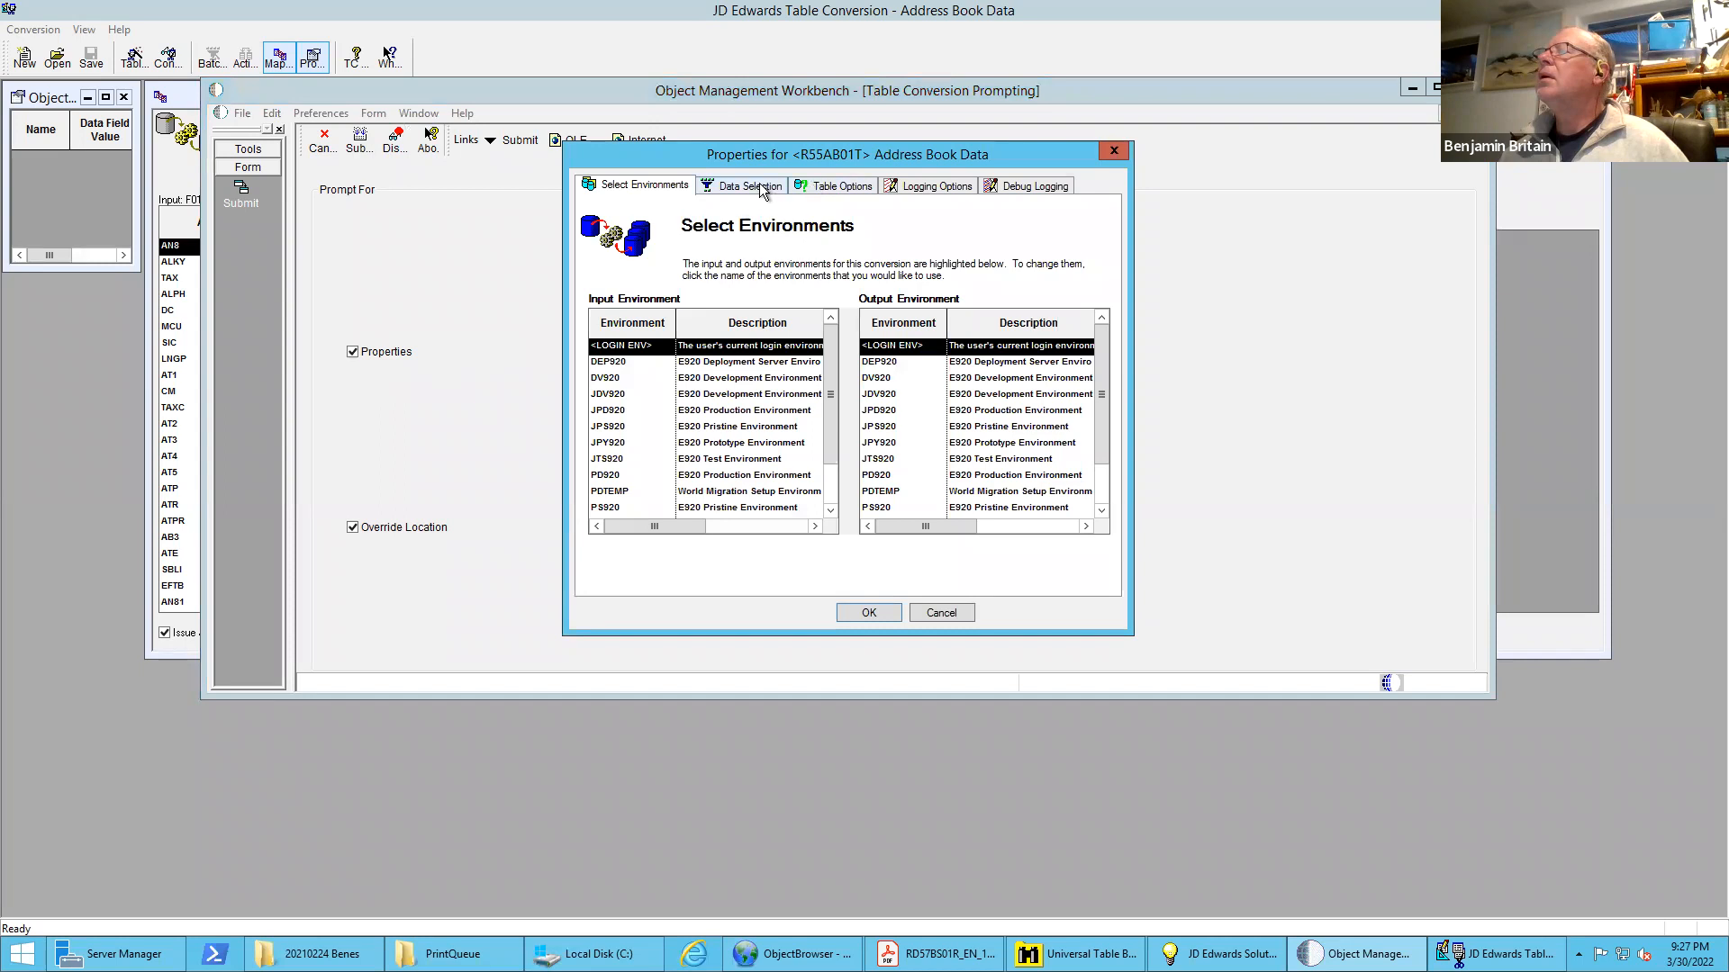
left_click(759, 185)
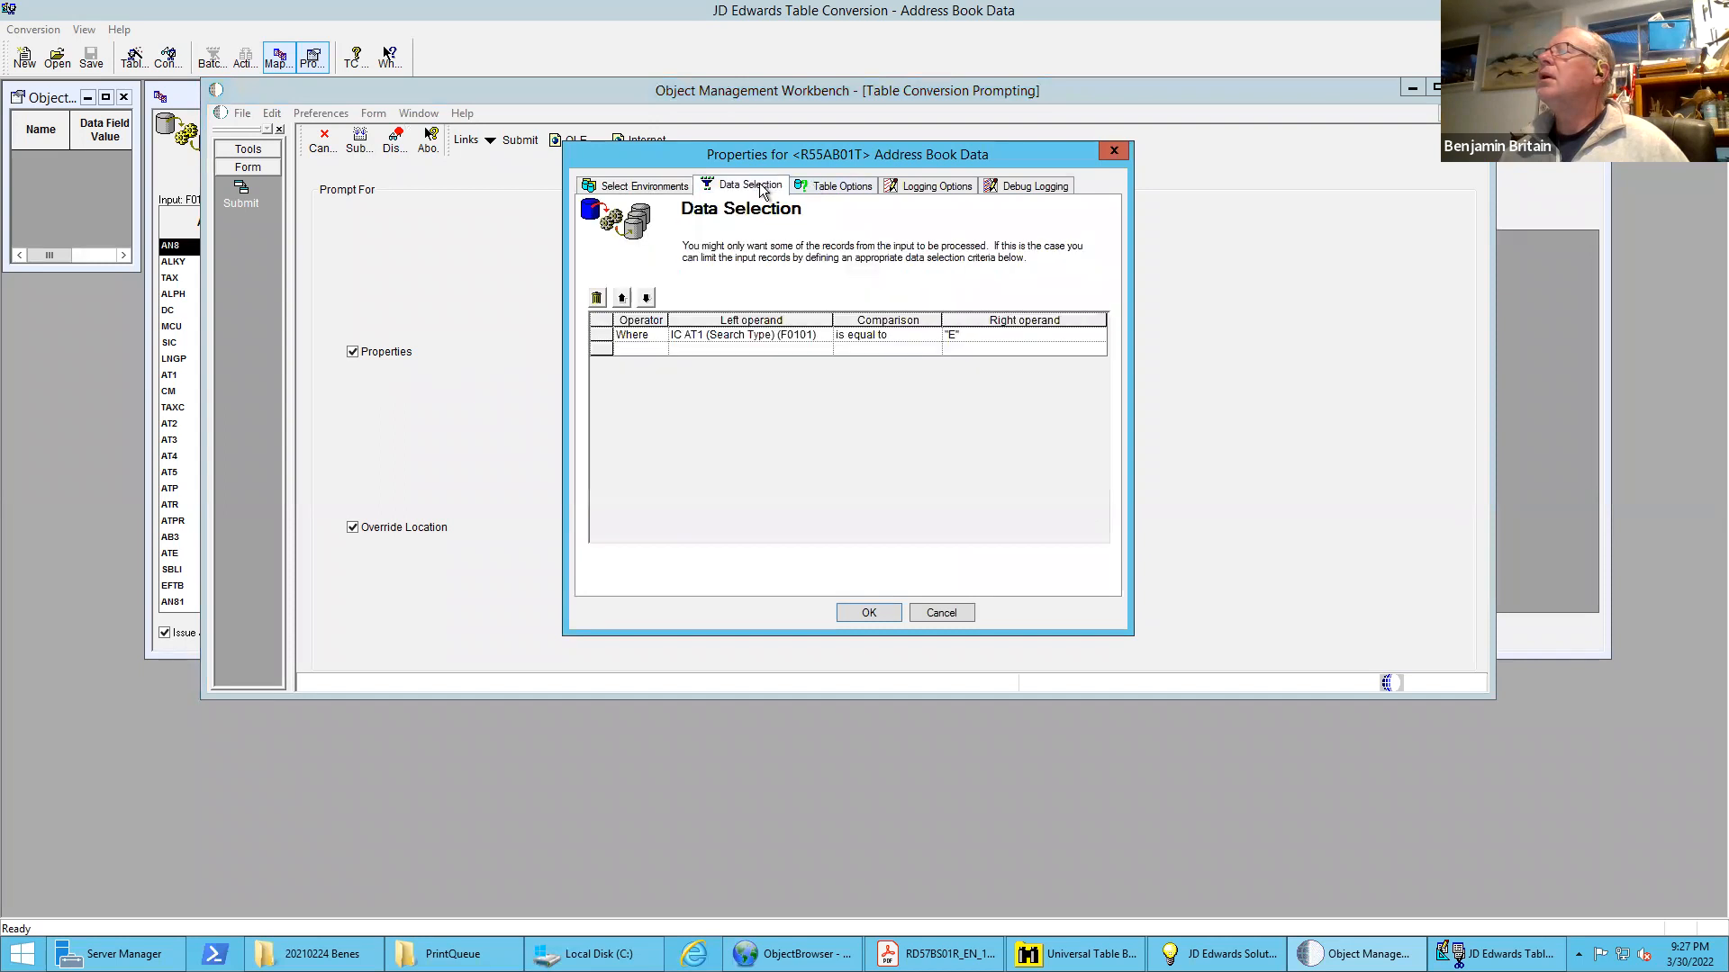
left_click(884, 613)
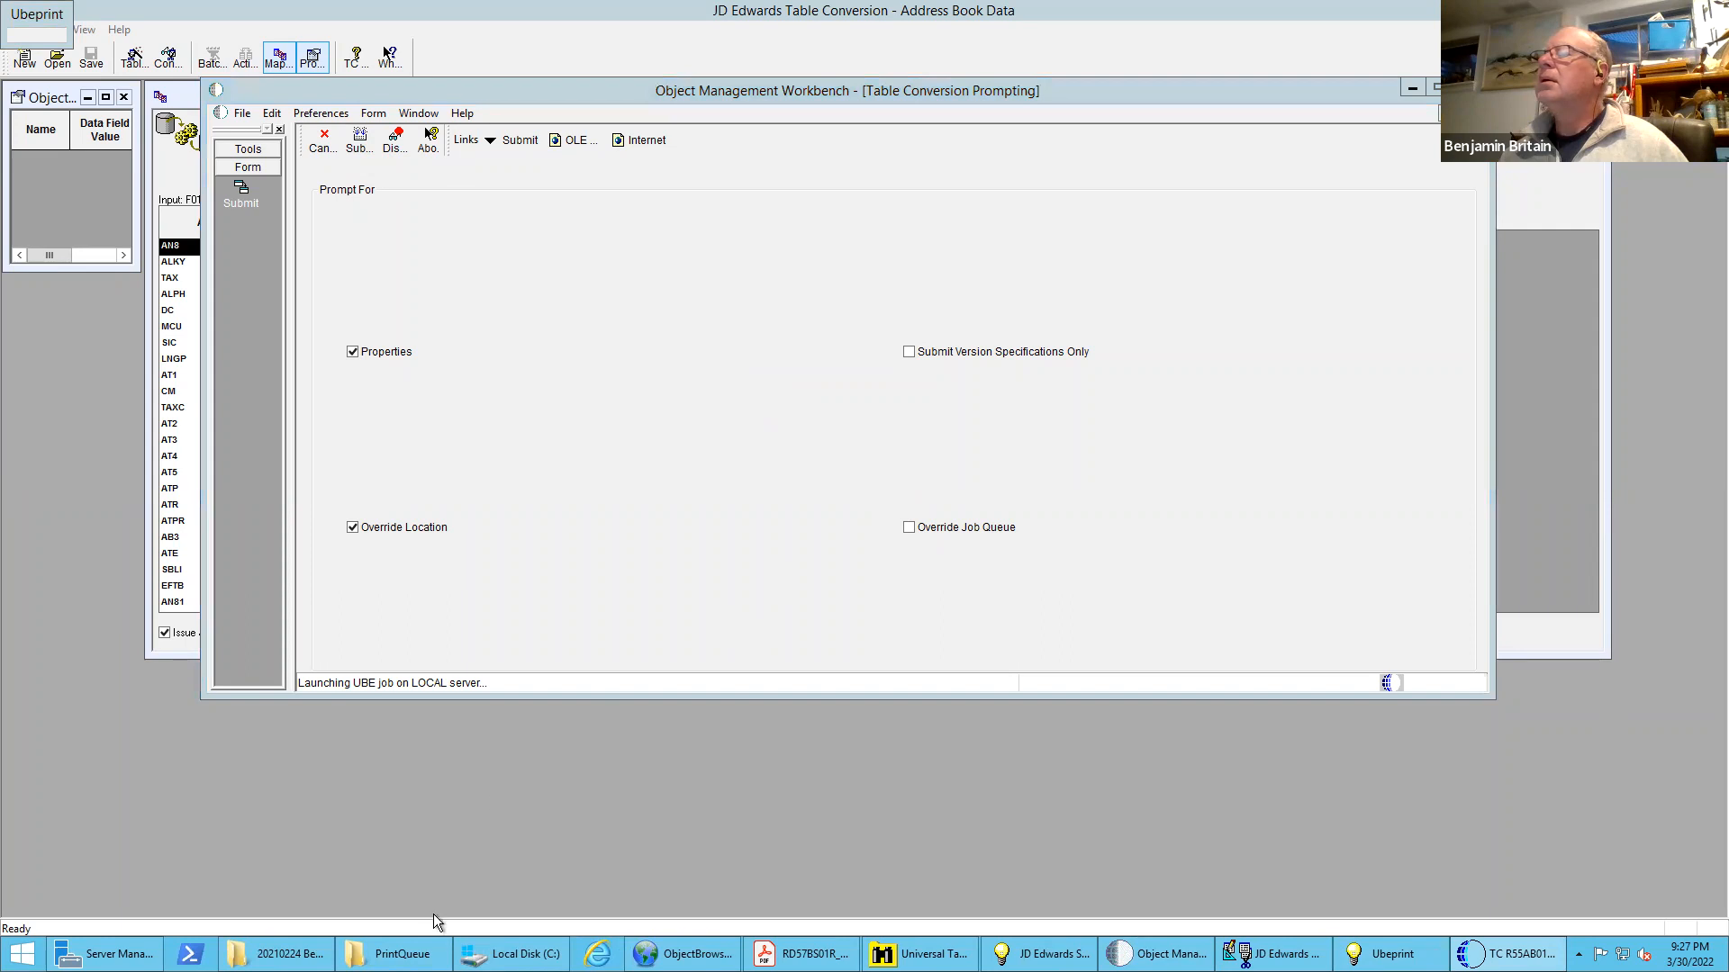
Check the PrintQueue folder for the newest R55AB01T log and go back through DV920 to the export folder
mouse_move(401, 953)
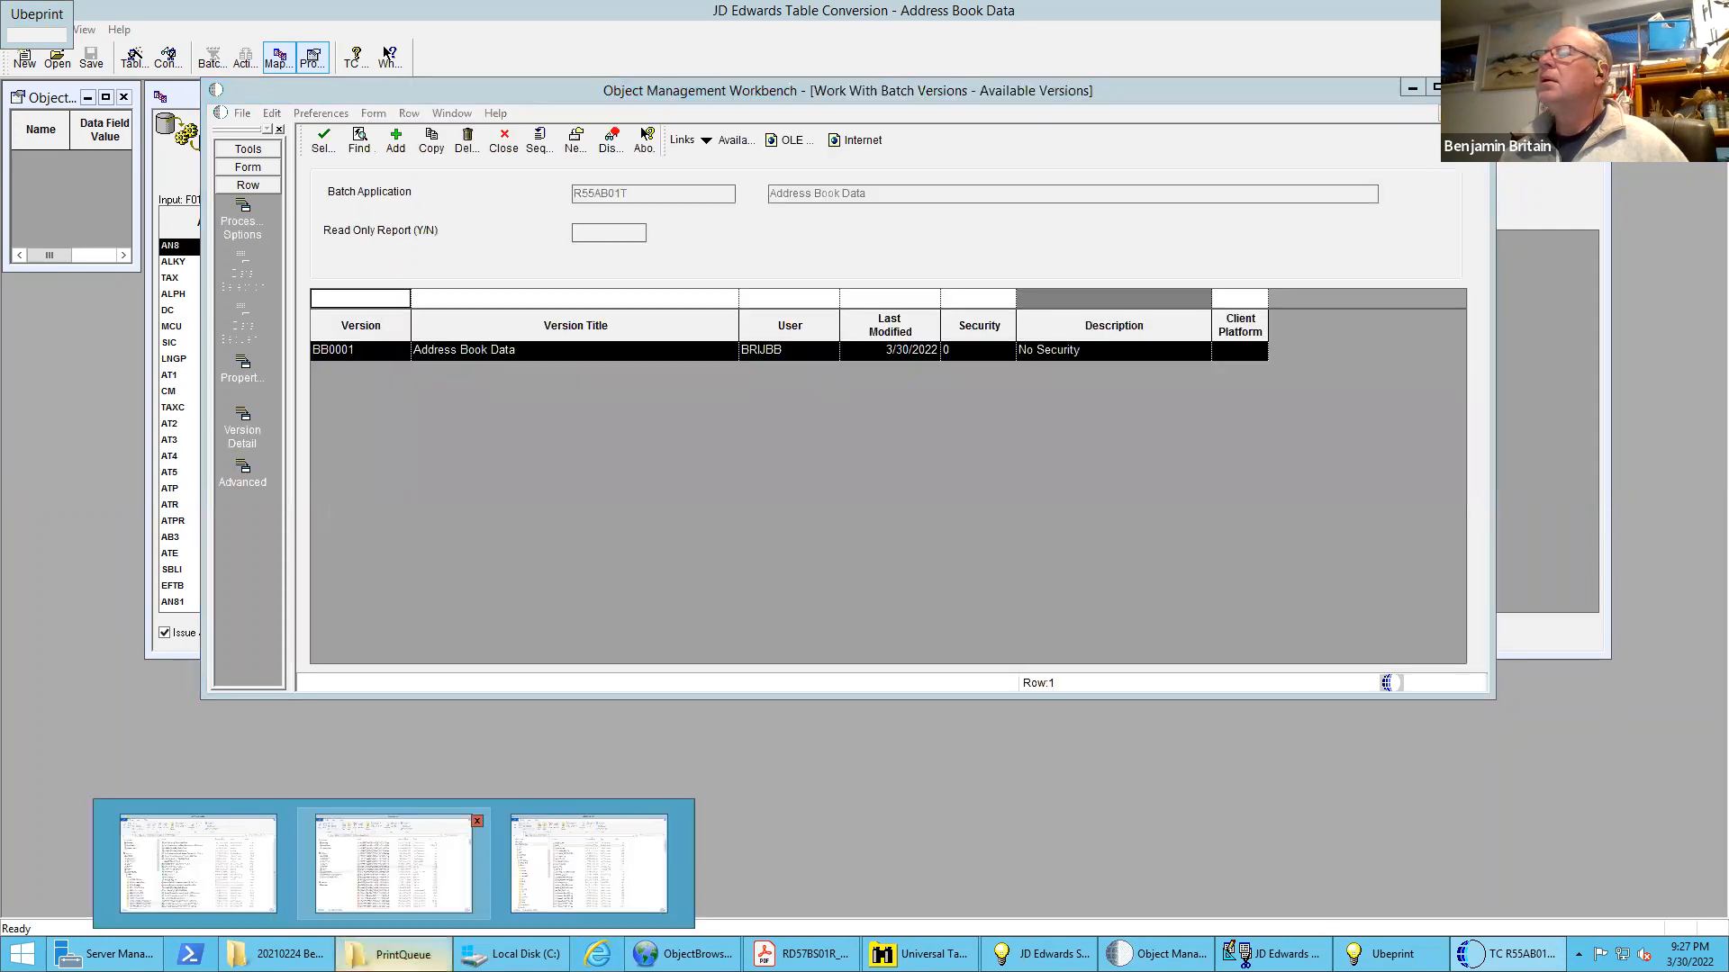
left_click(393, 864)
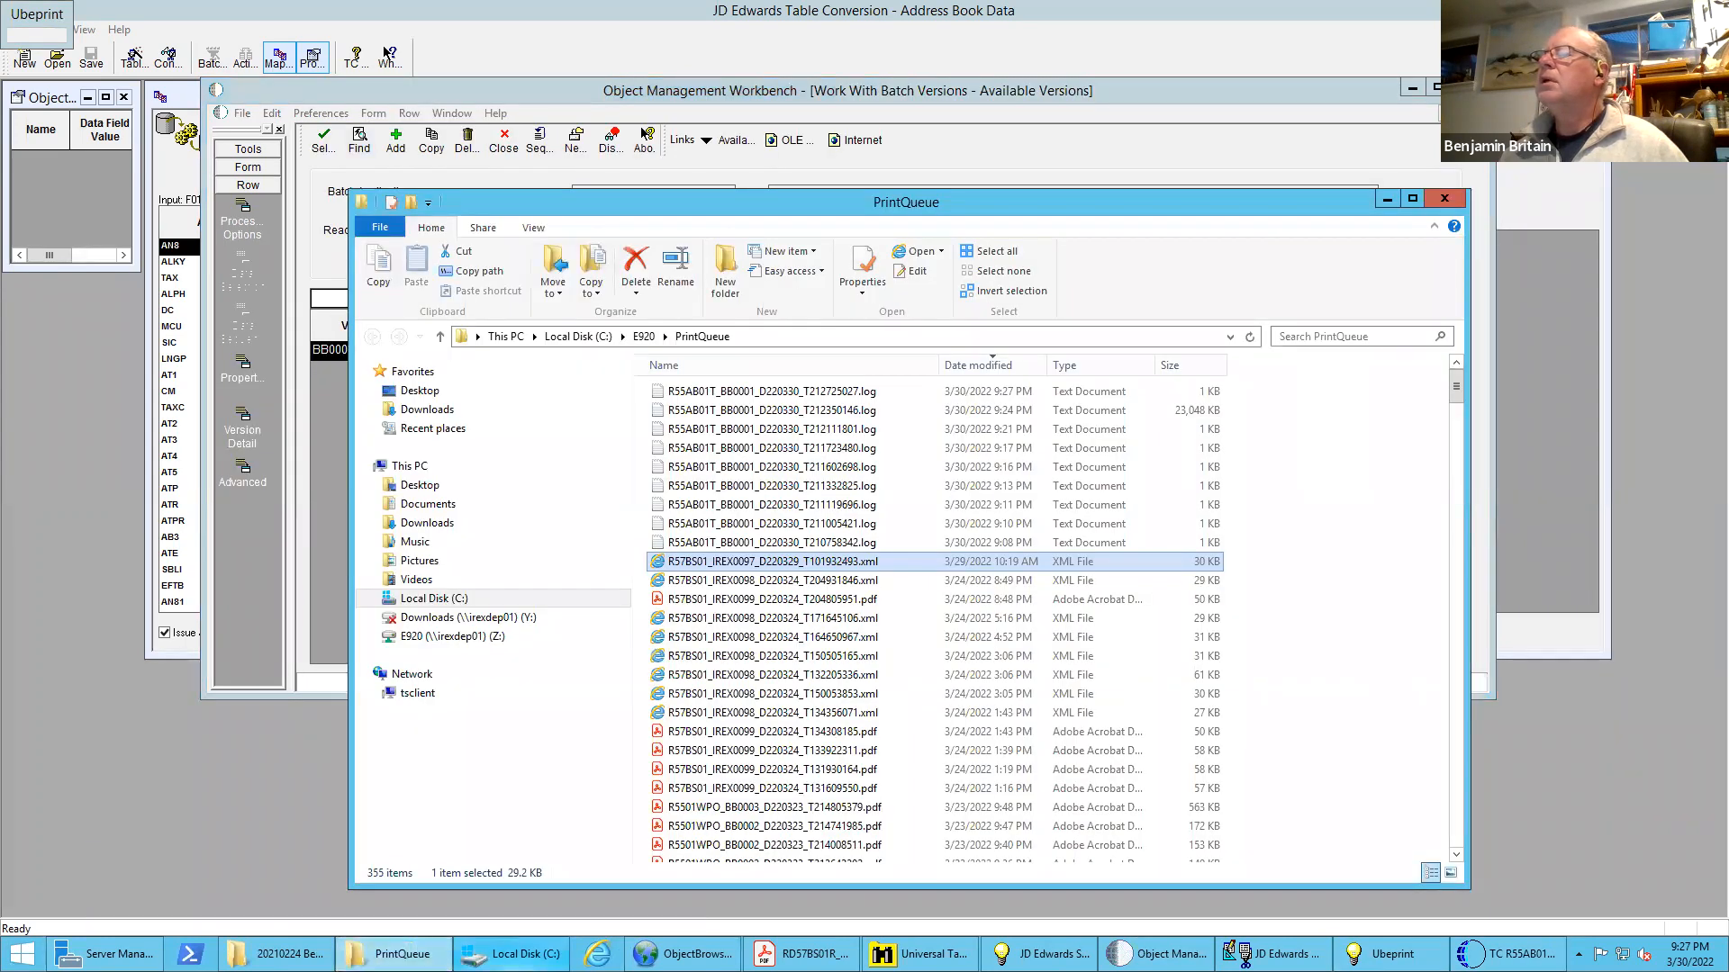
left_click(516, 951)
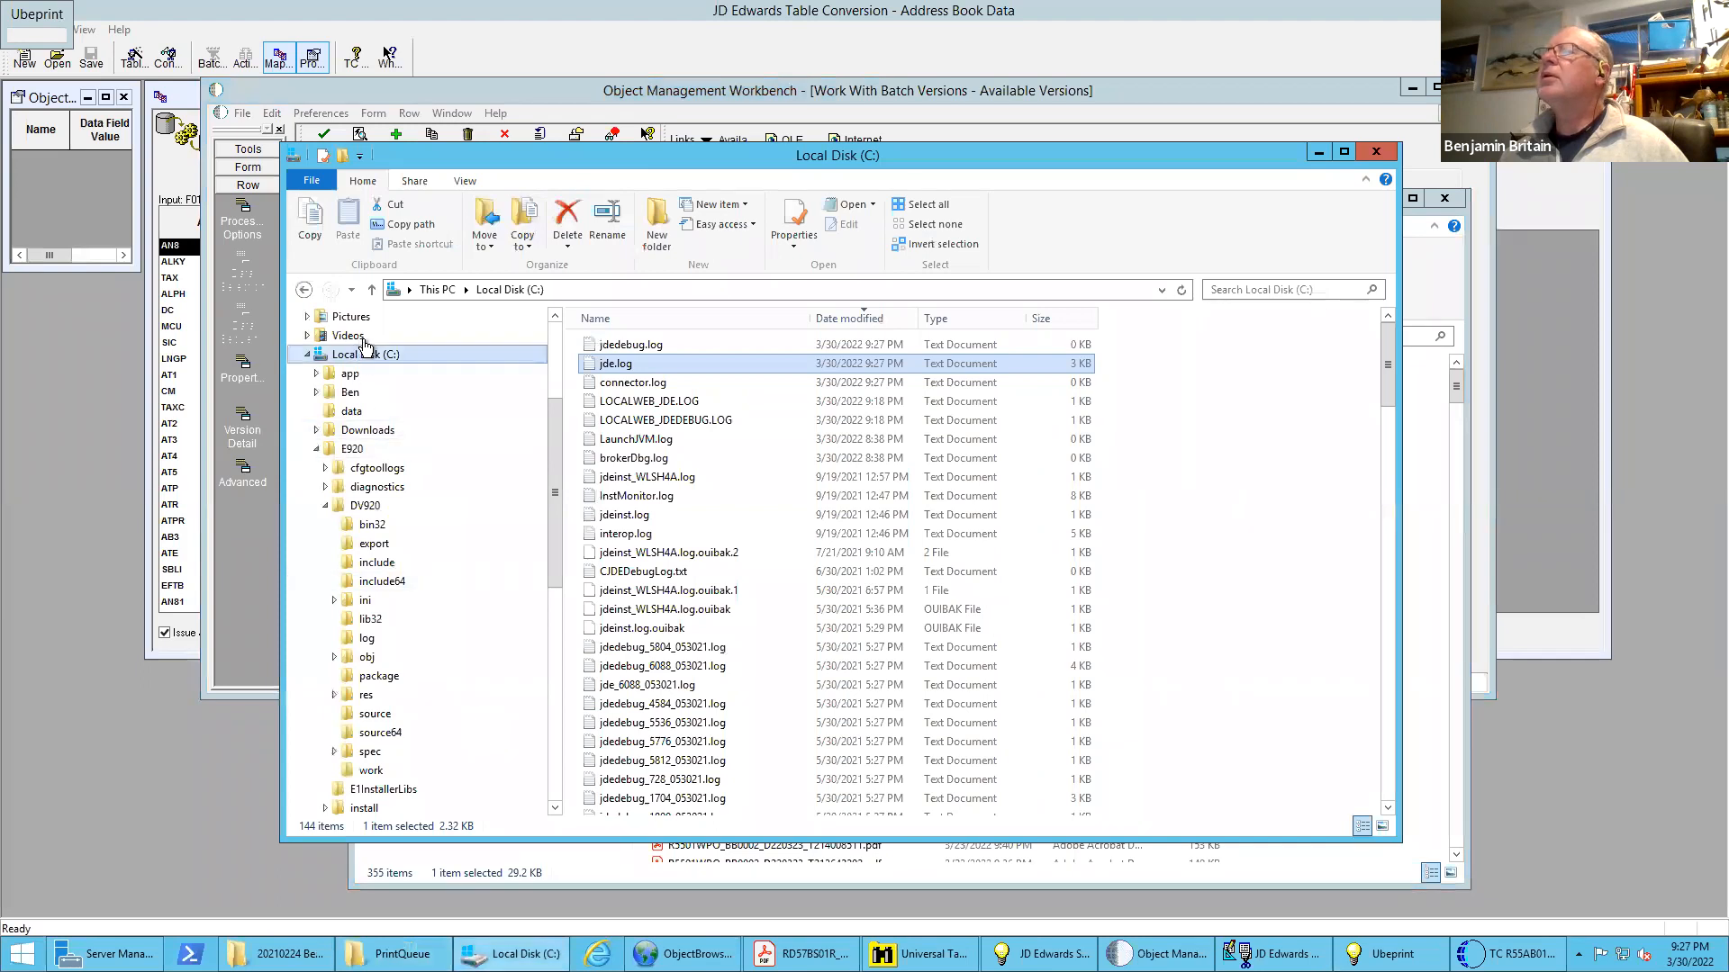
left_click(303, 291)
left_click(303, 292)
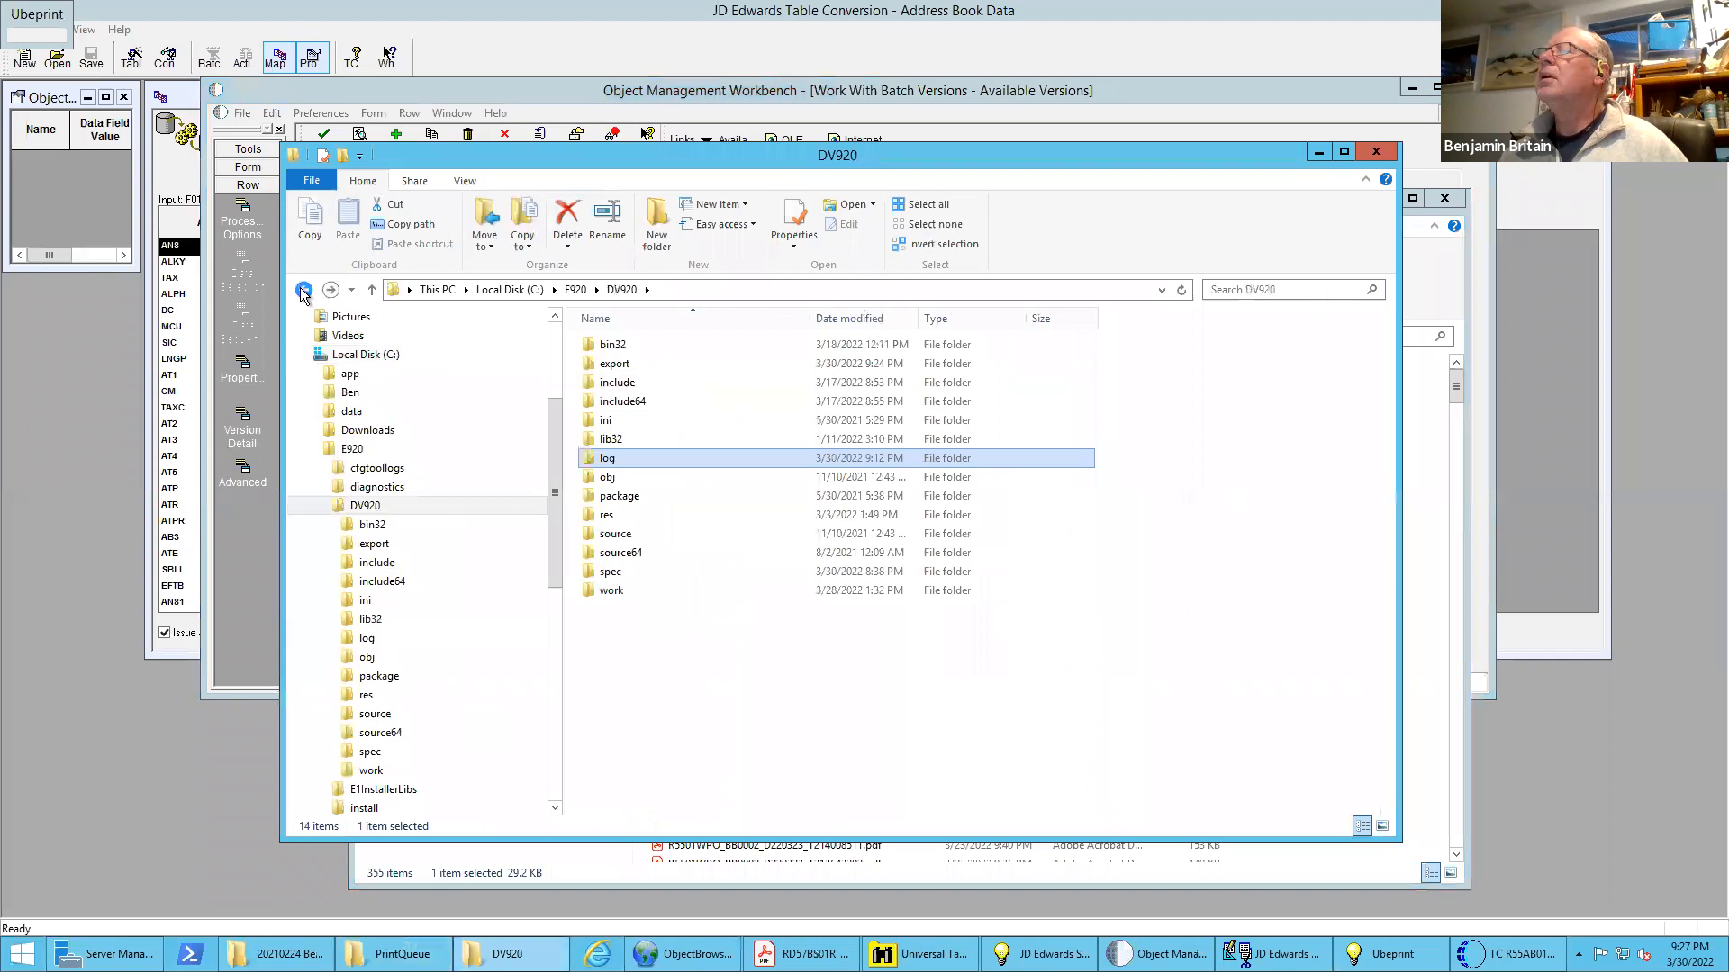
left_click(304, 291)
left_click(303, 292)
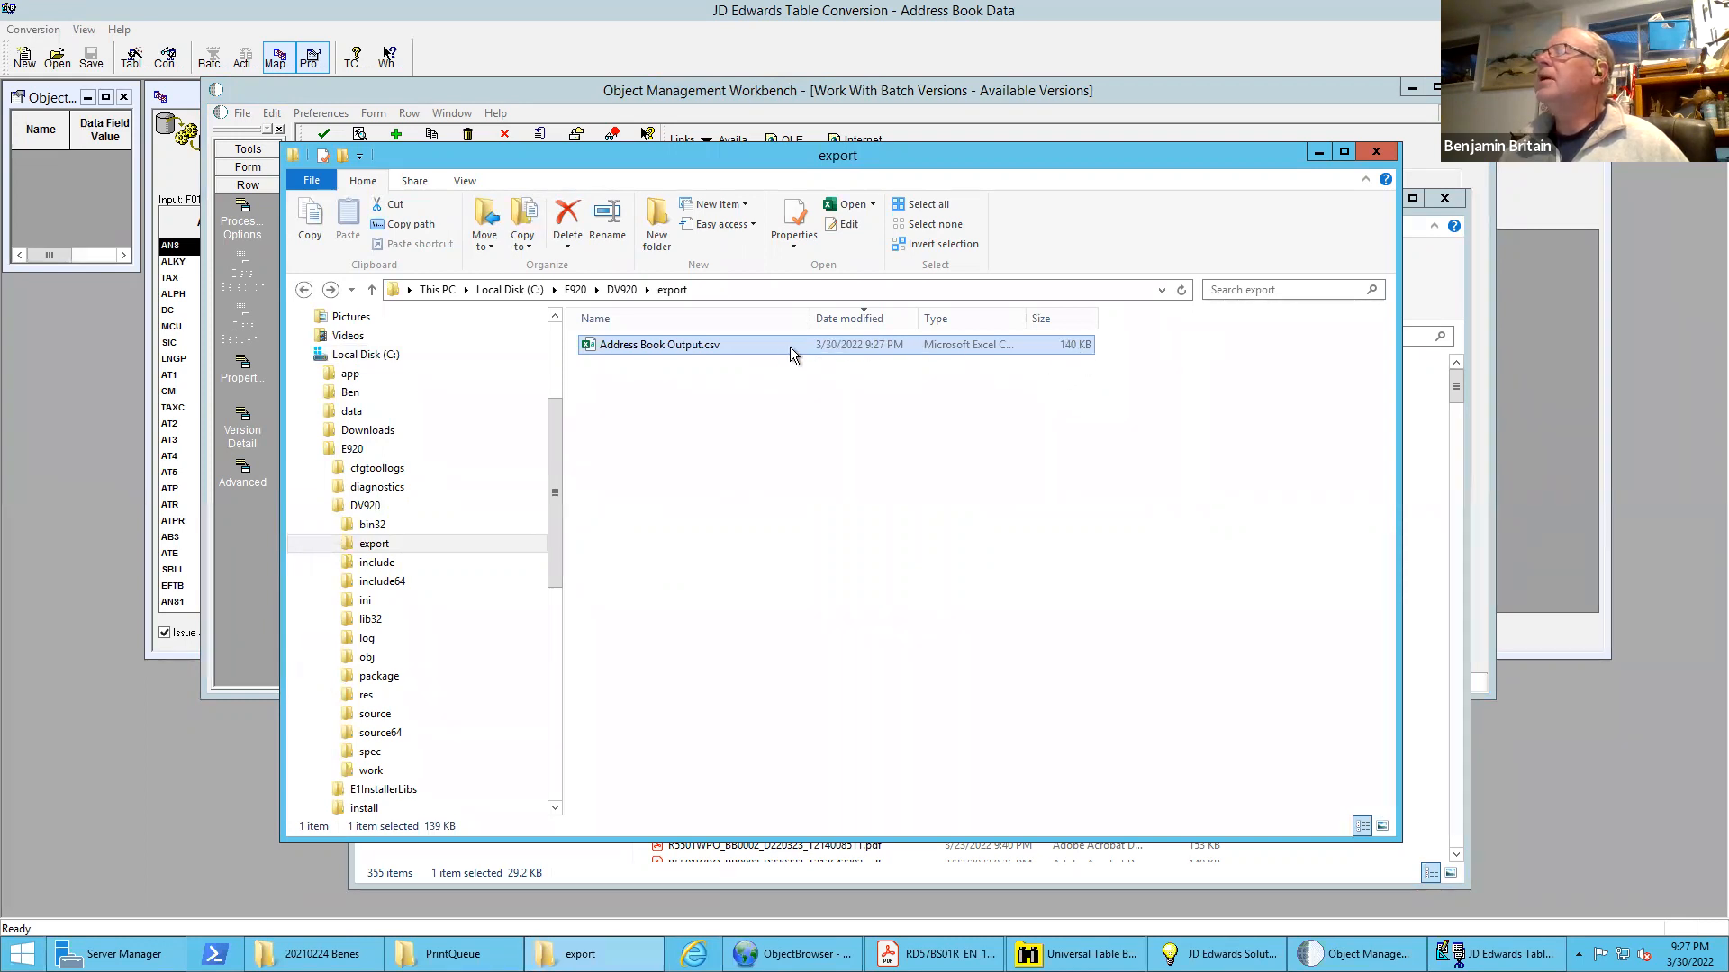
Open the regenerated Address Book Output.csv, dismiss the activation prompt, and autofit all columns to their contents
double_click(695, 343)
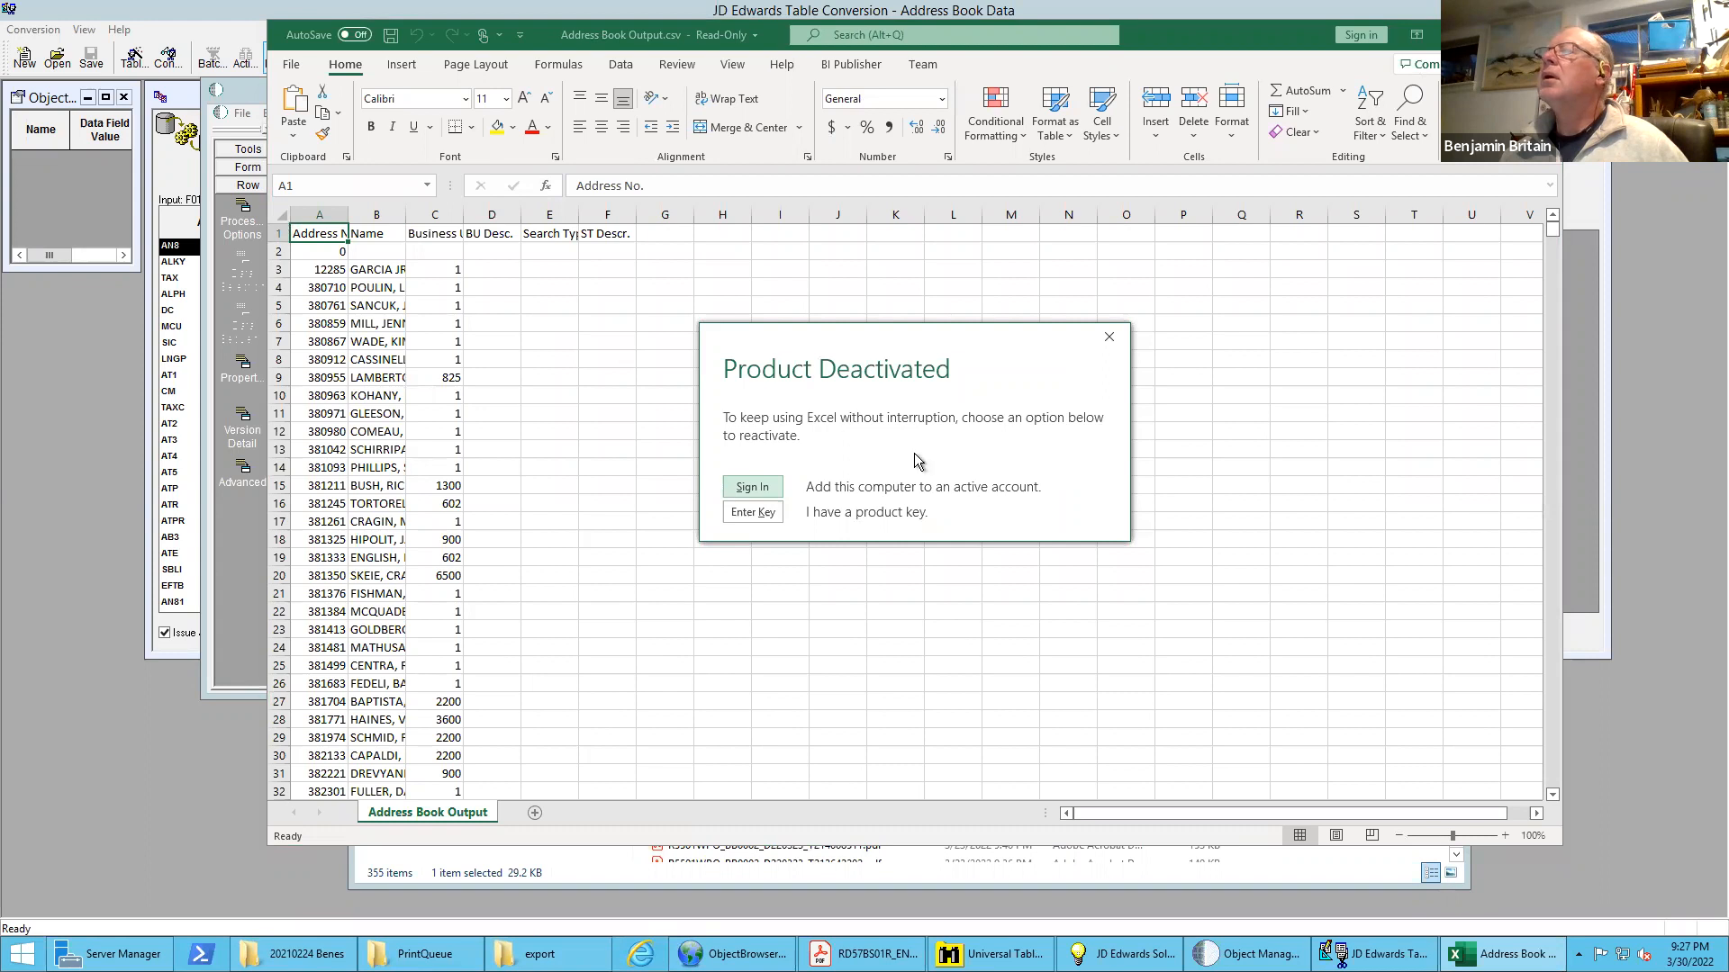
left_click(1111, 338)
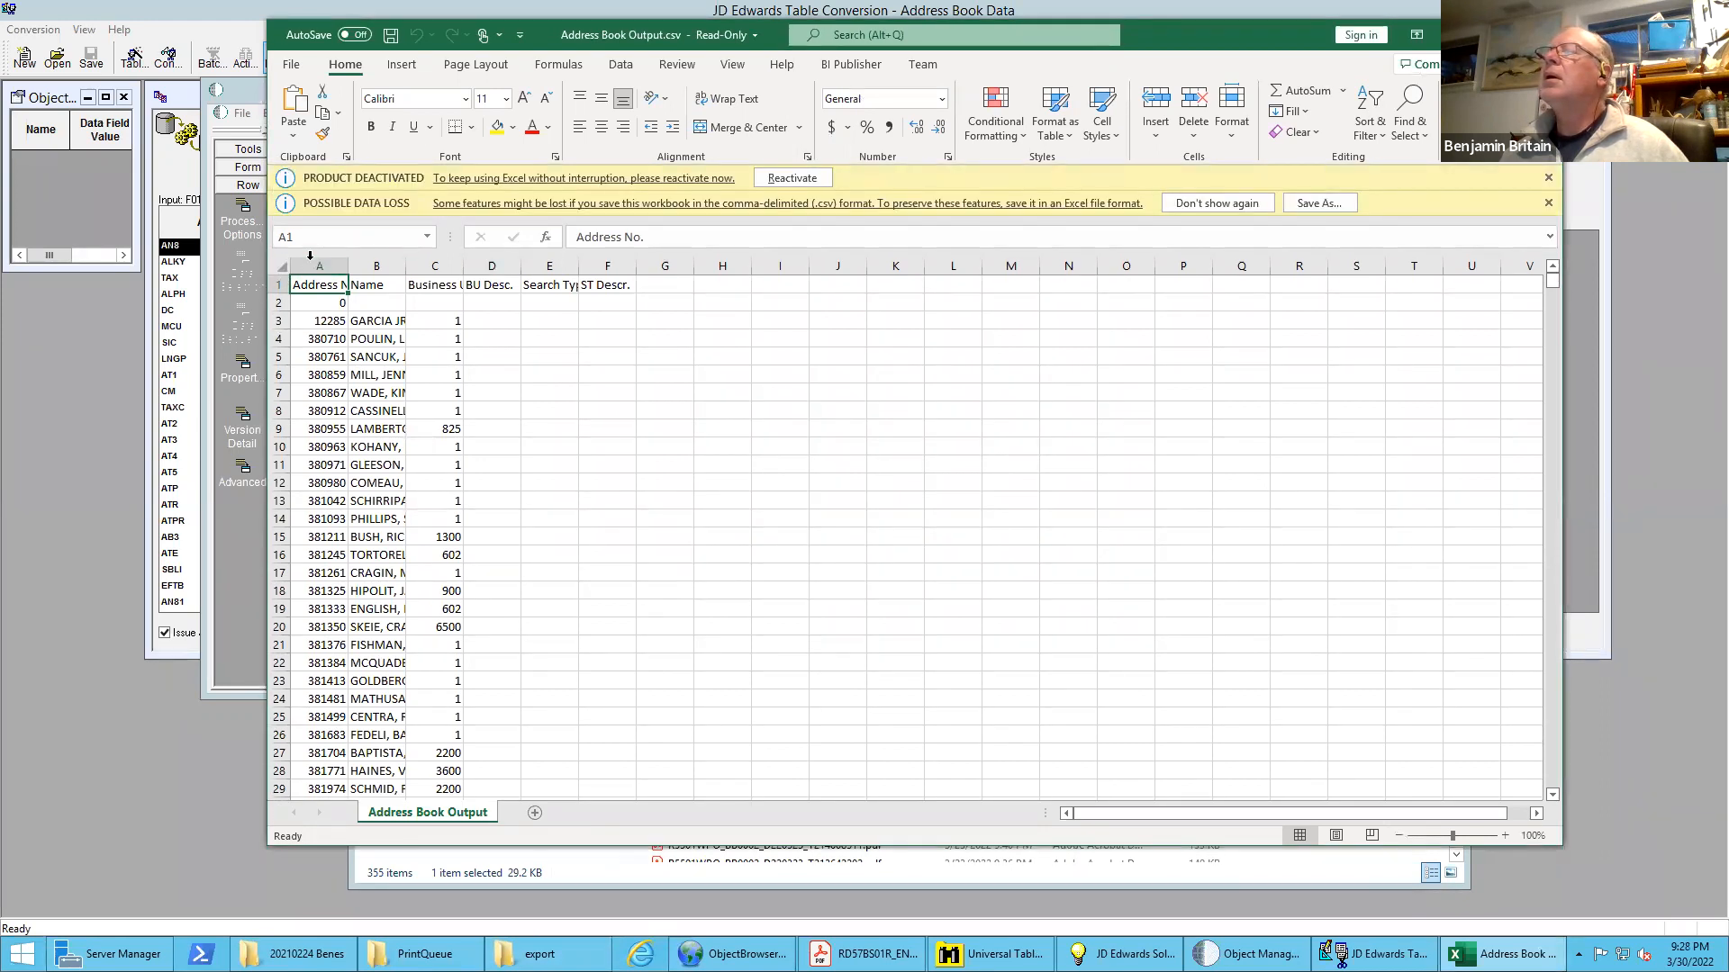
left_click(282, 267)
double_click(345, 265)
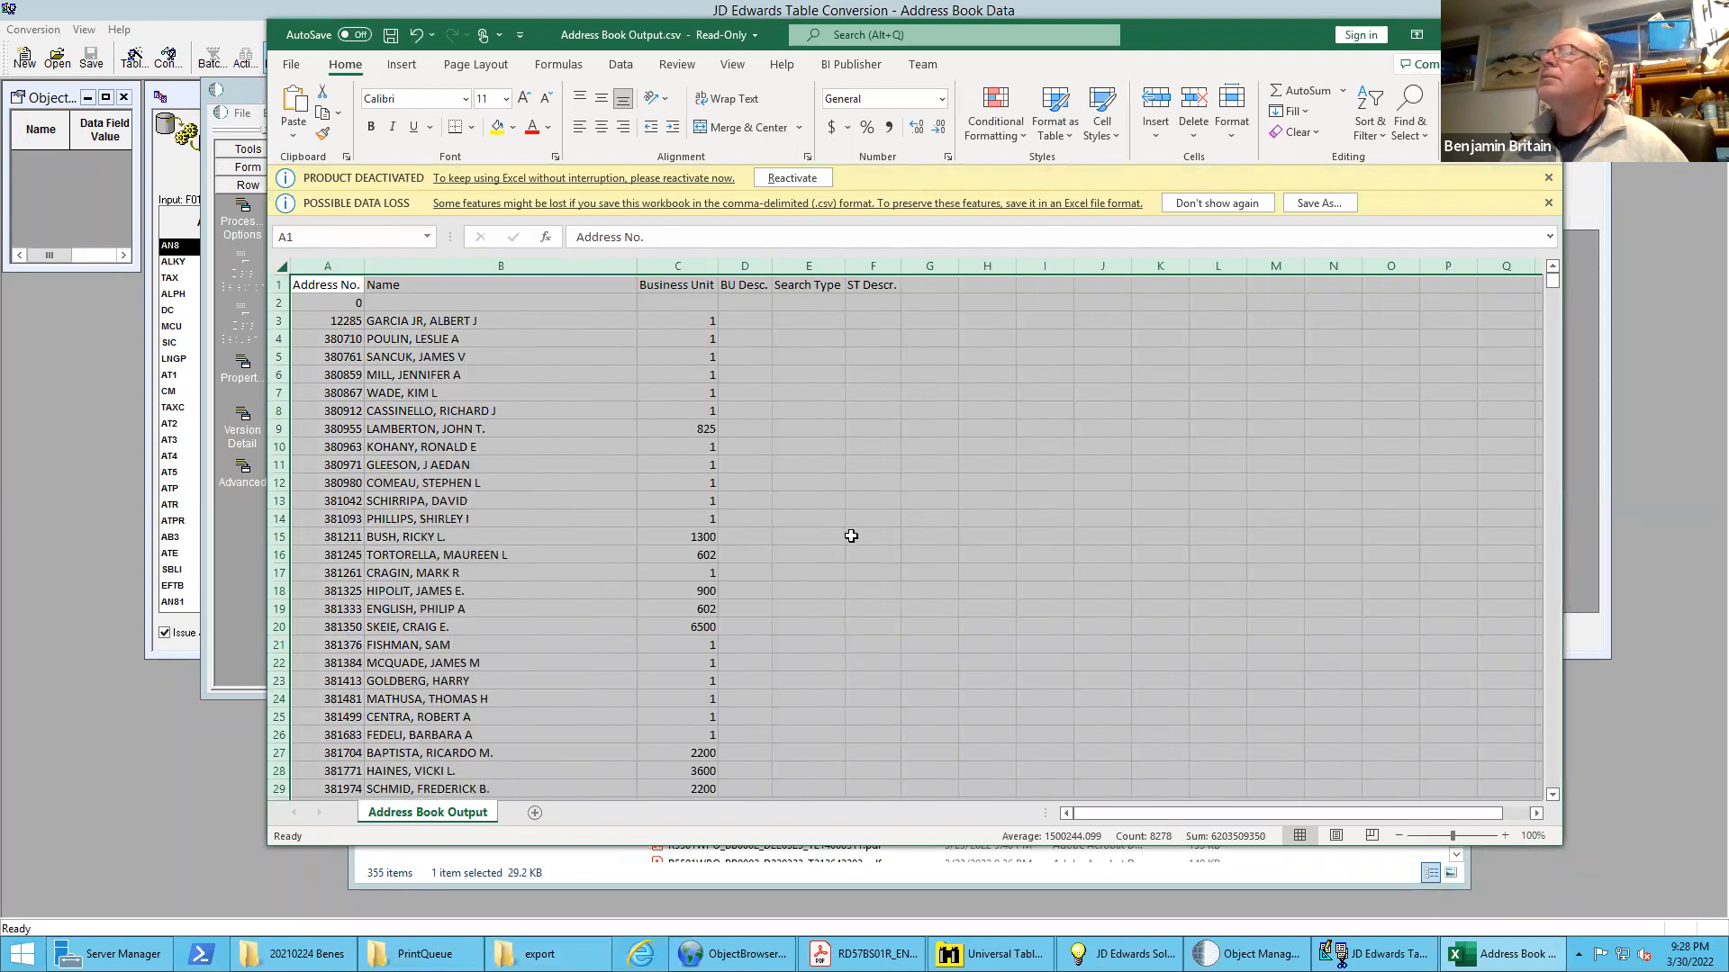
Examine the exported address numbers, names and business units down through the later rows, and return to the Table Conversion mapping
scroll(842, 528, "down", 4)
scroll(842, 528, "down", 20)
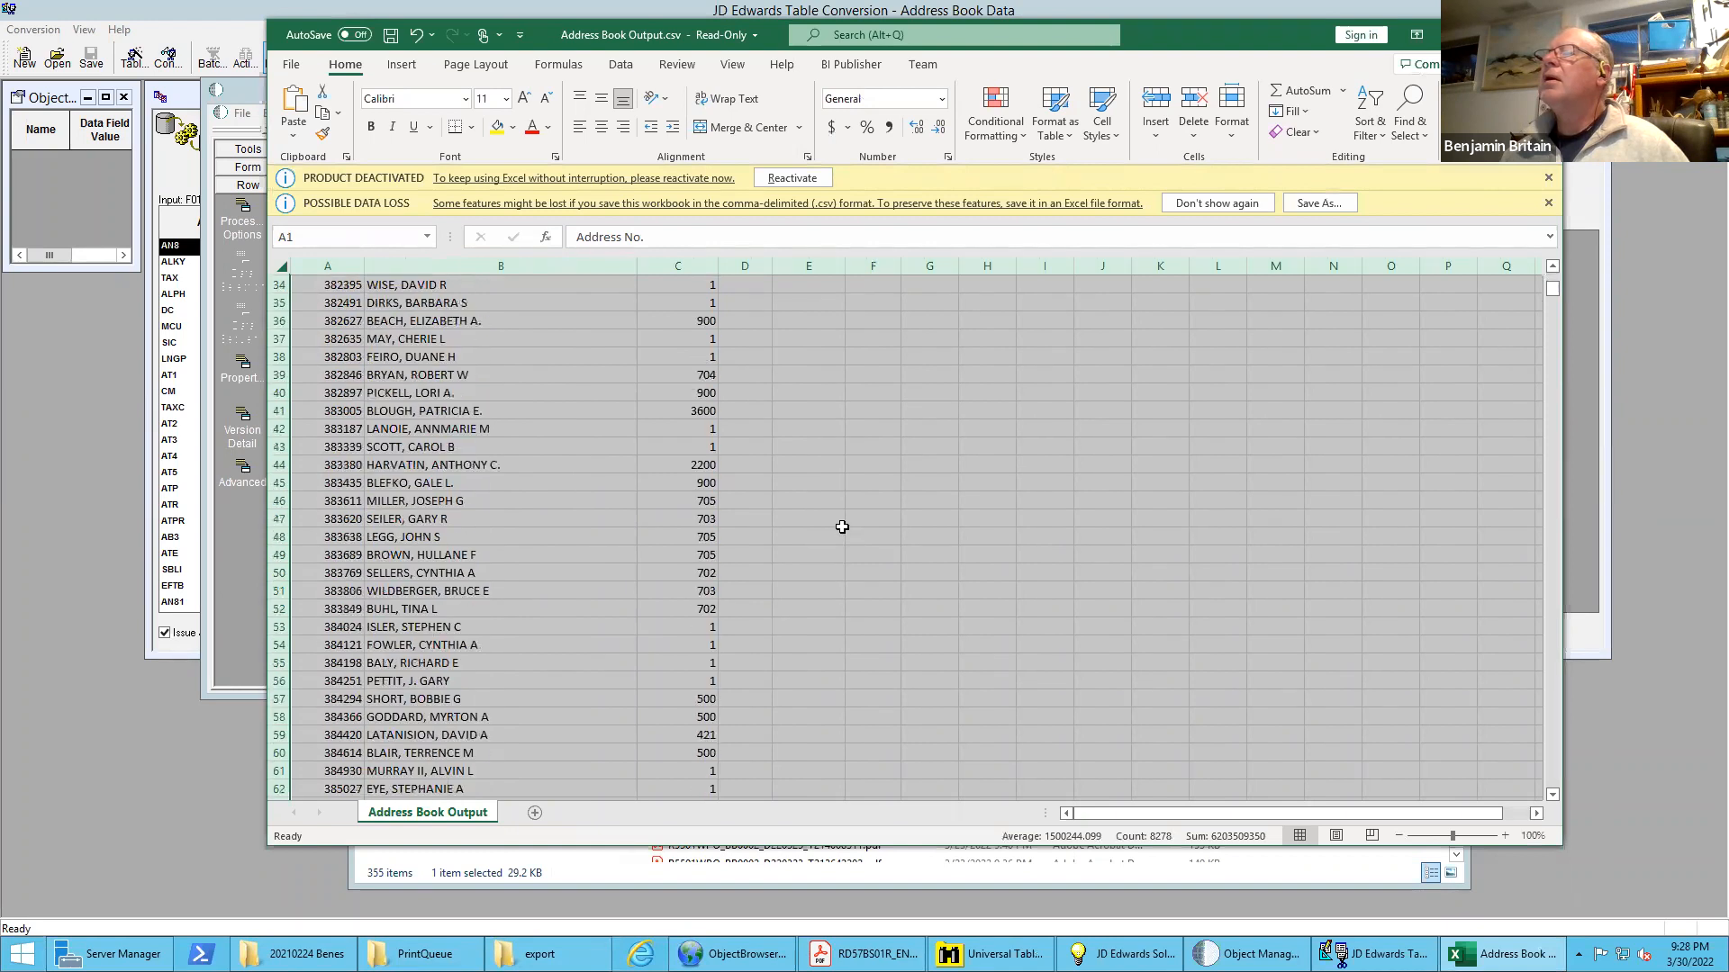
scroll(842, 527, "down", 18)
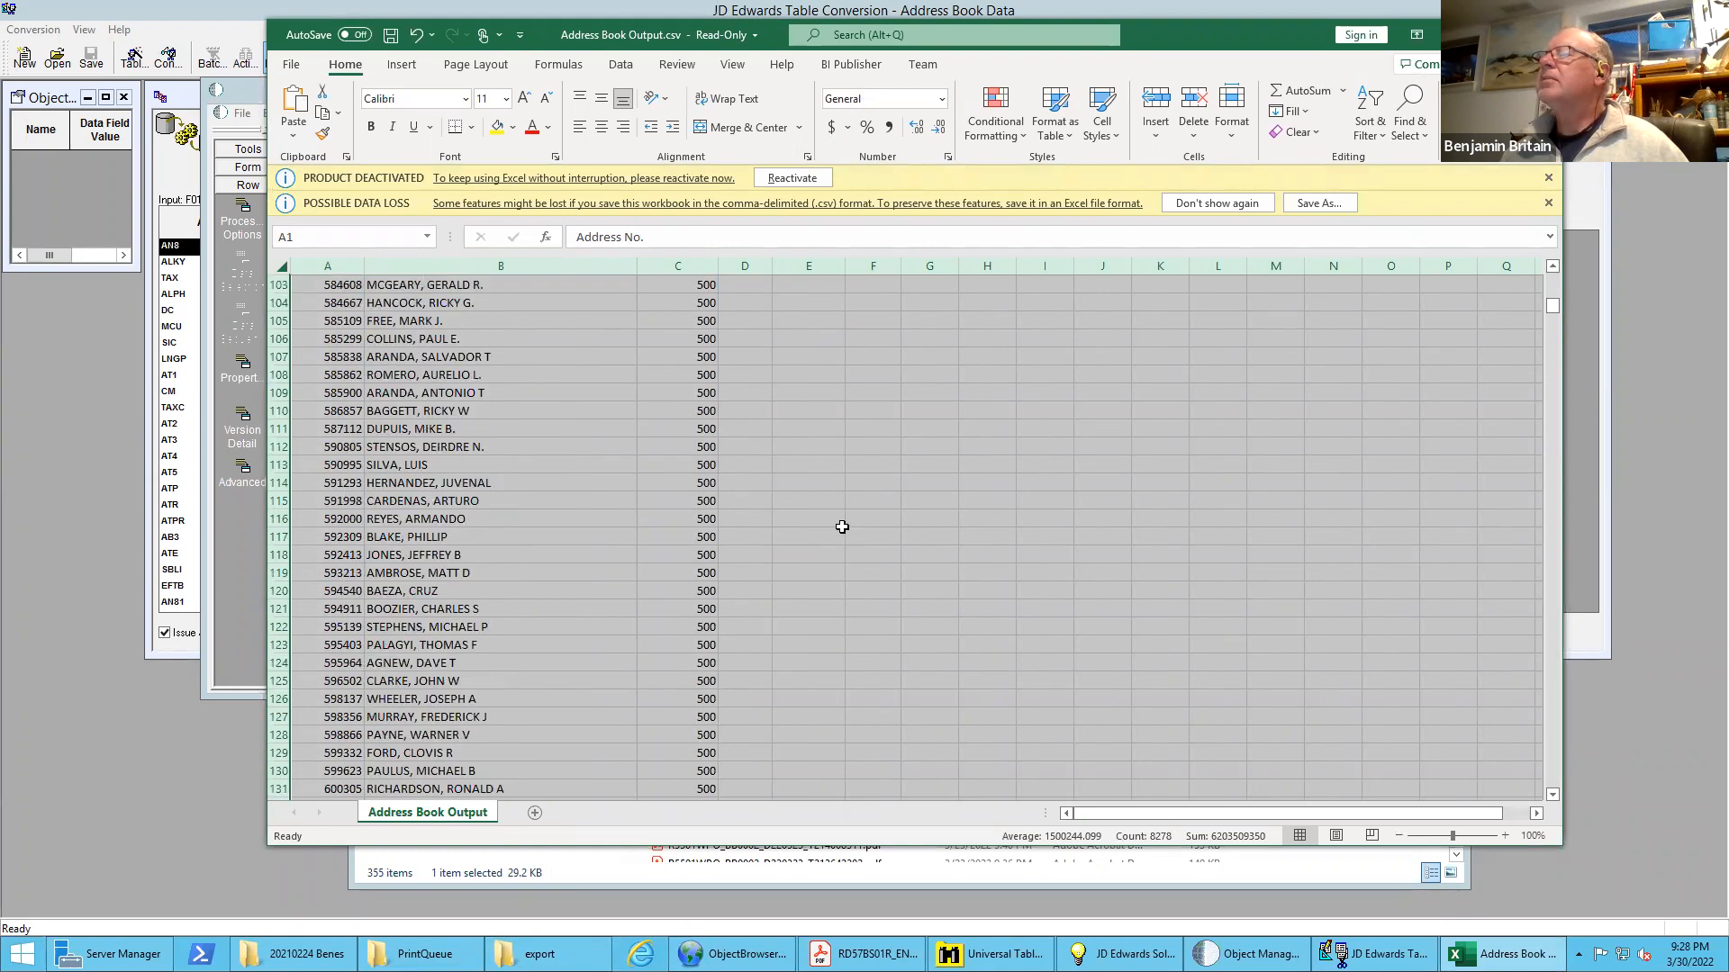
scroll(842, 527, "down", 10)
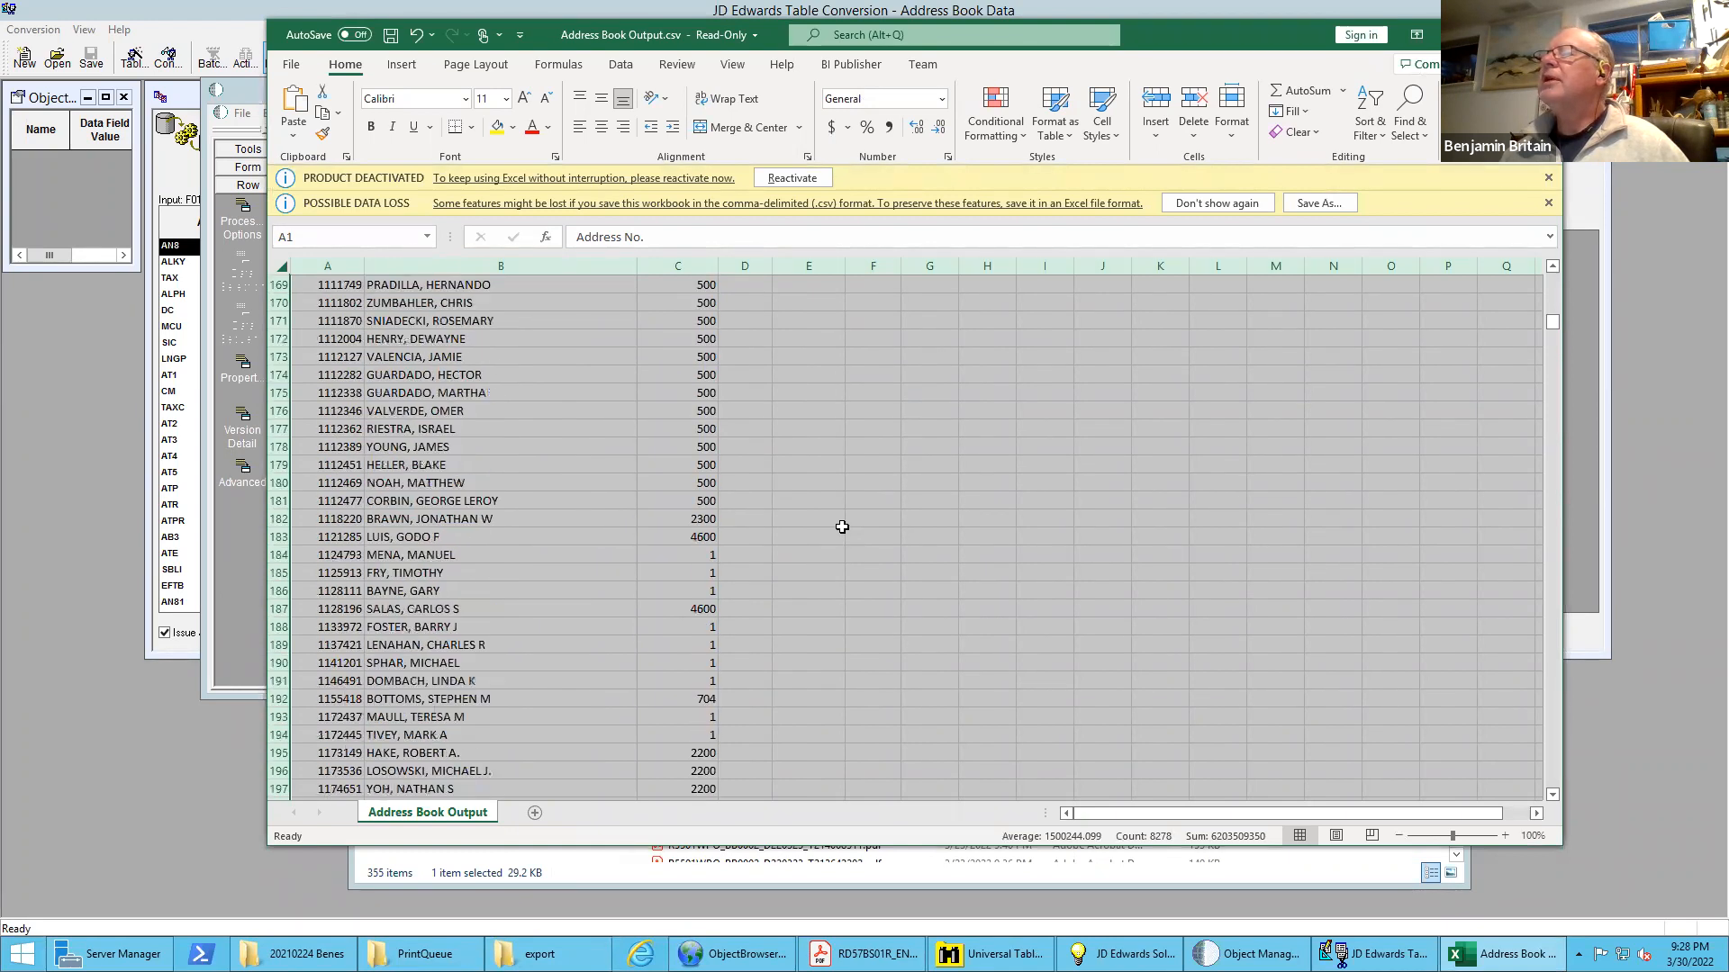
scroll(842, 527, "down", 20)
scroll(842, 526, "down", 20)
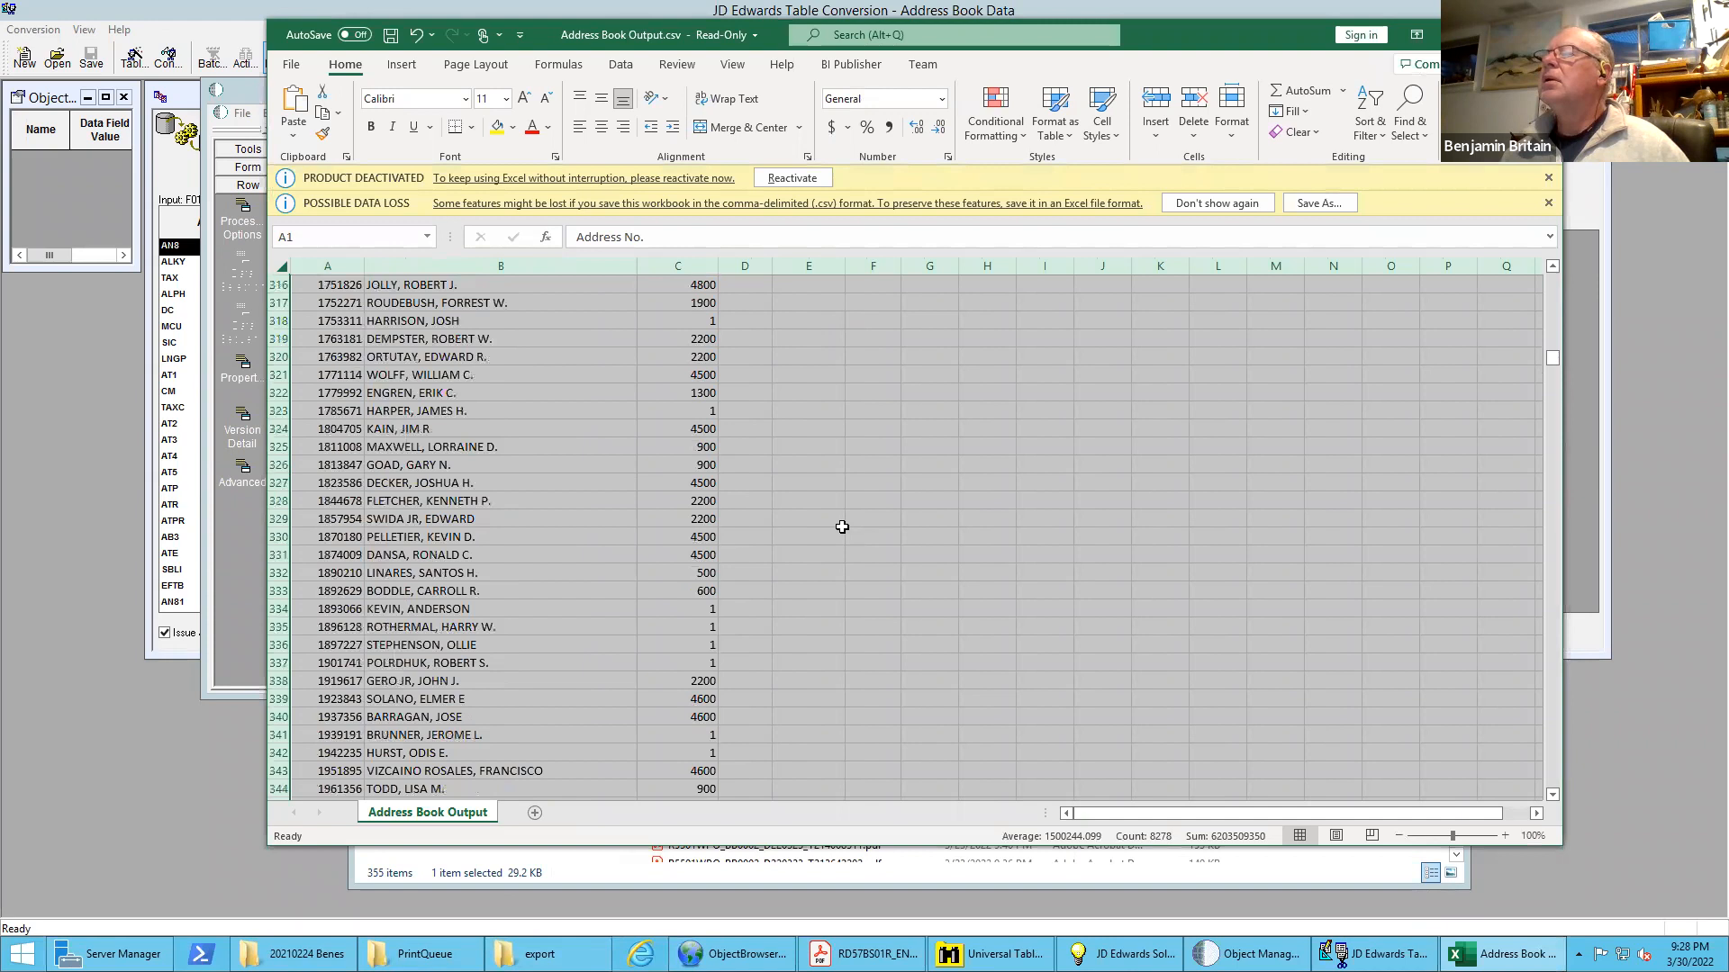
scroll(842, 527, "down", 10)
scroll(842, 526, "down", 20)
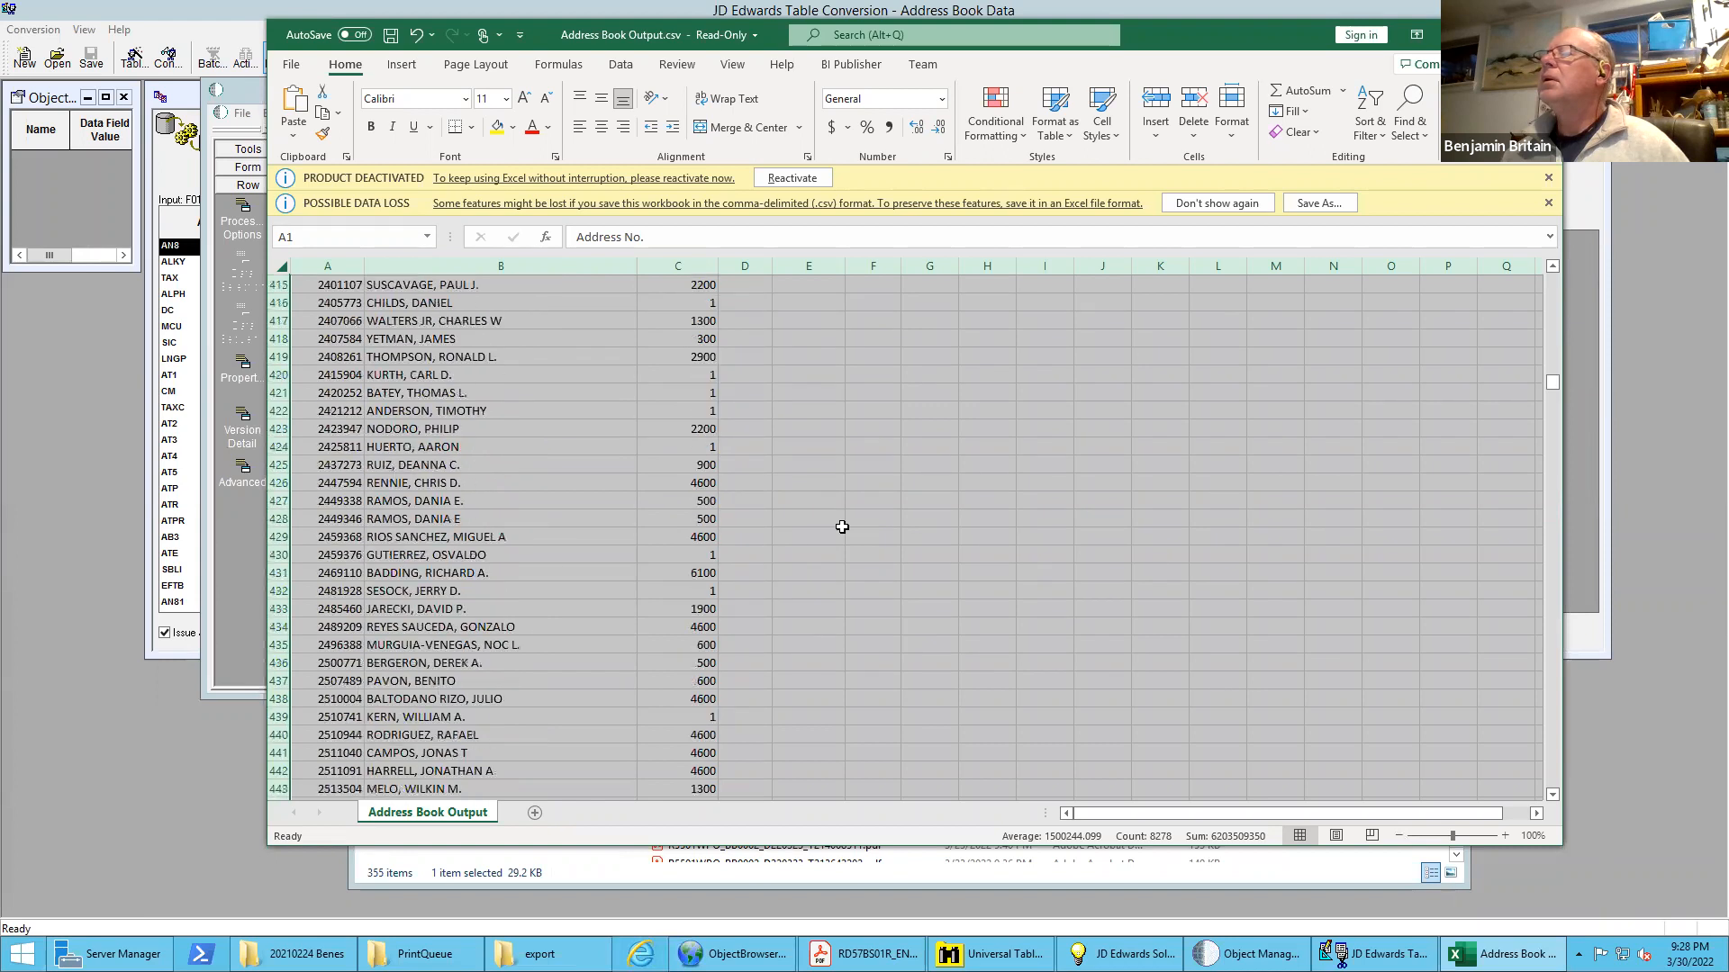
left_click_drag(1554, 381, 1554, 621)
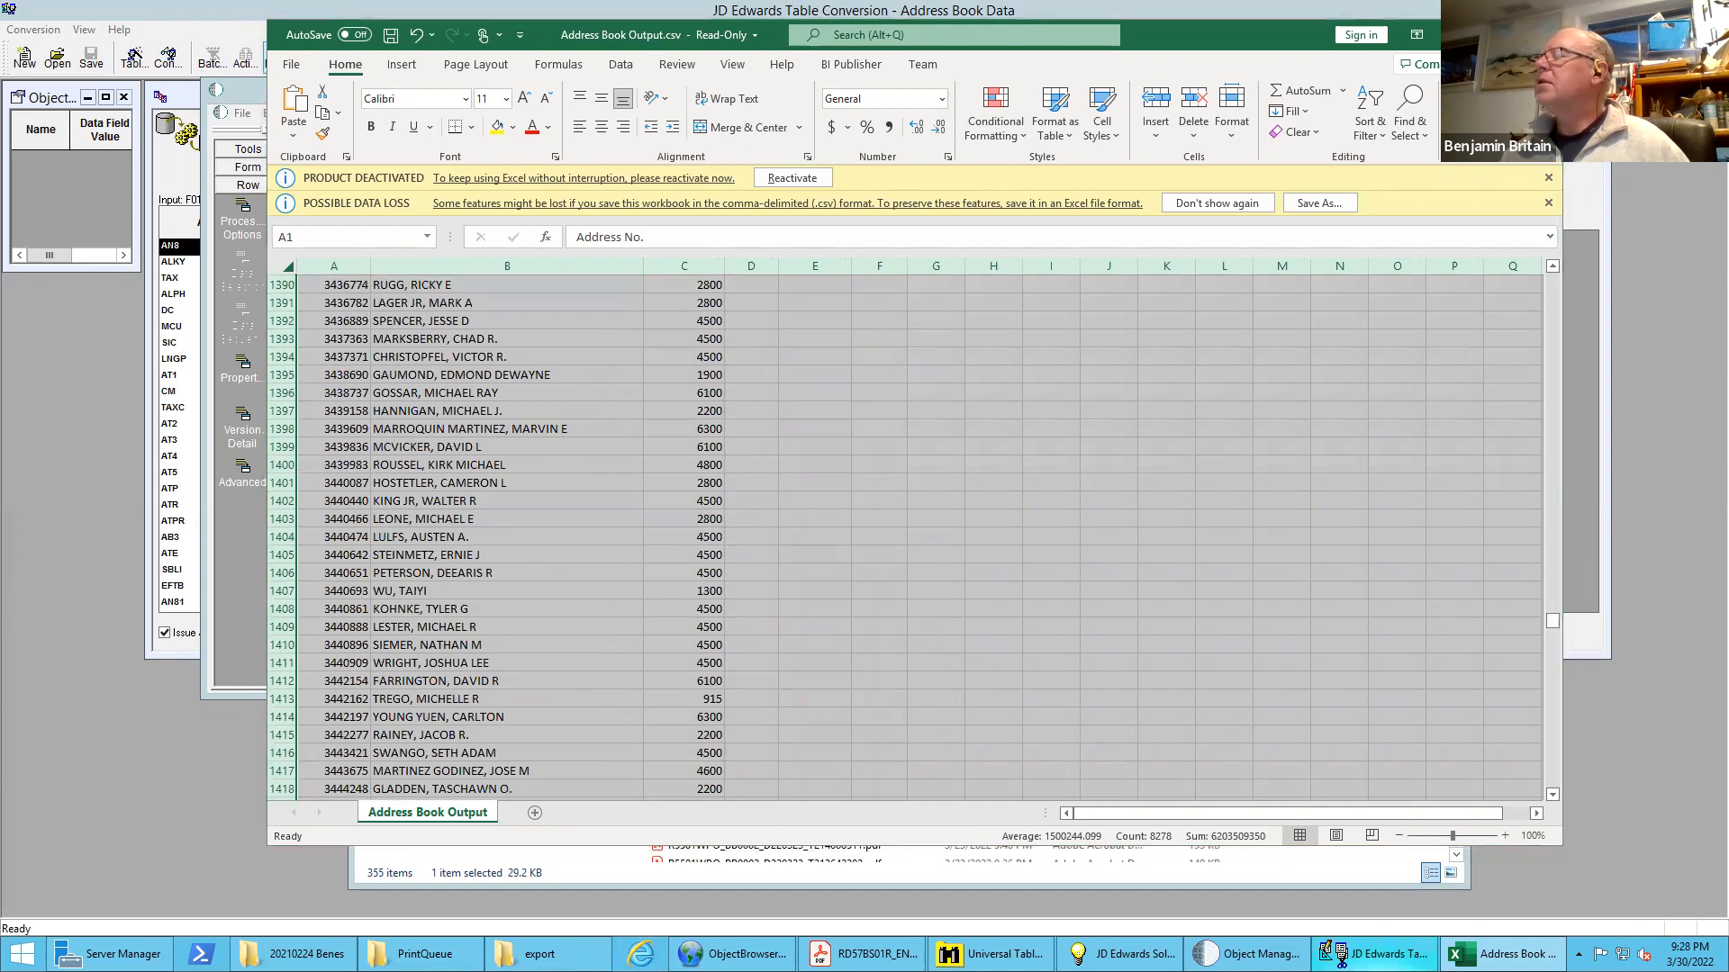
key("alt+Tab")
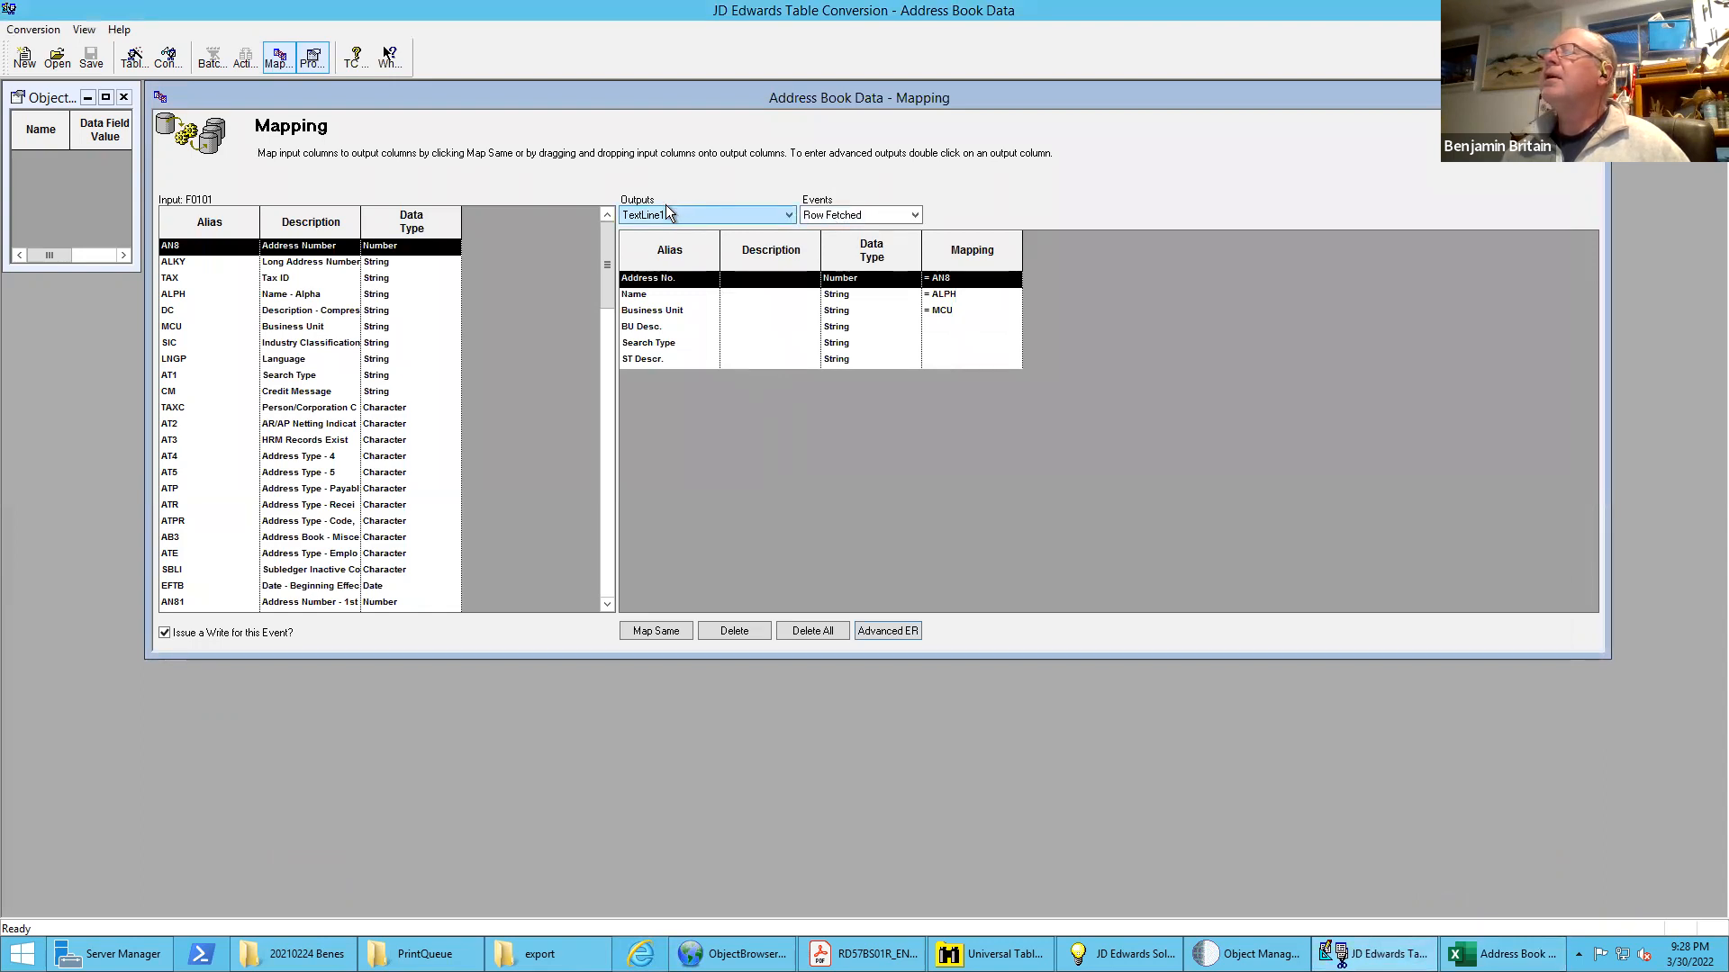
Review the Address Book Output.csv mapping and its available events, and return to the TextLine1 output
left_click(694, 214)
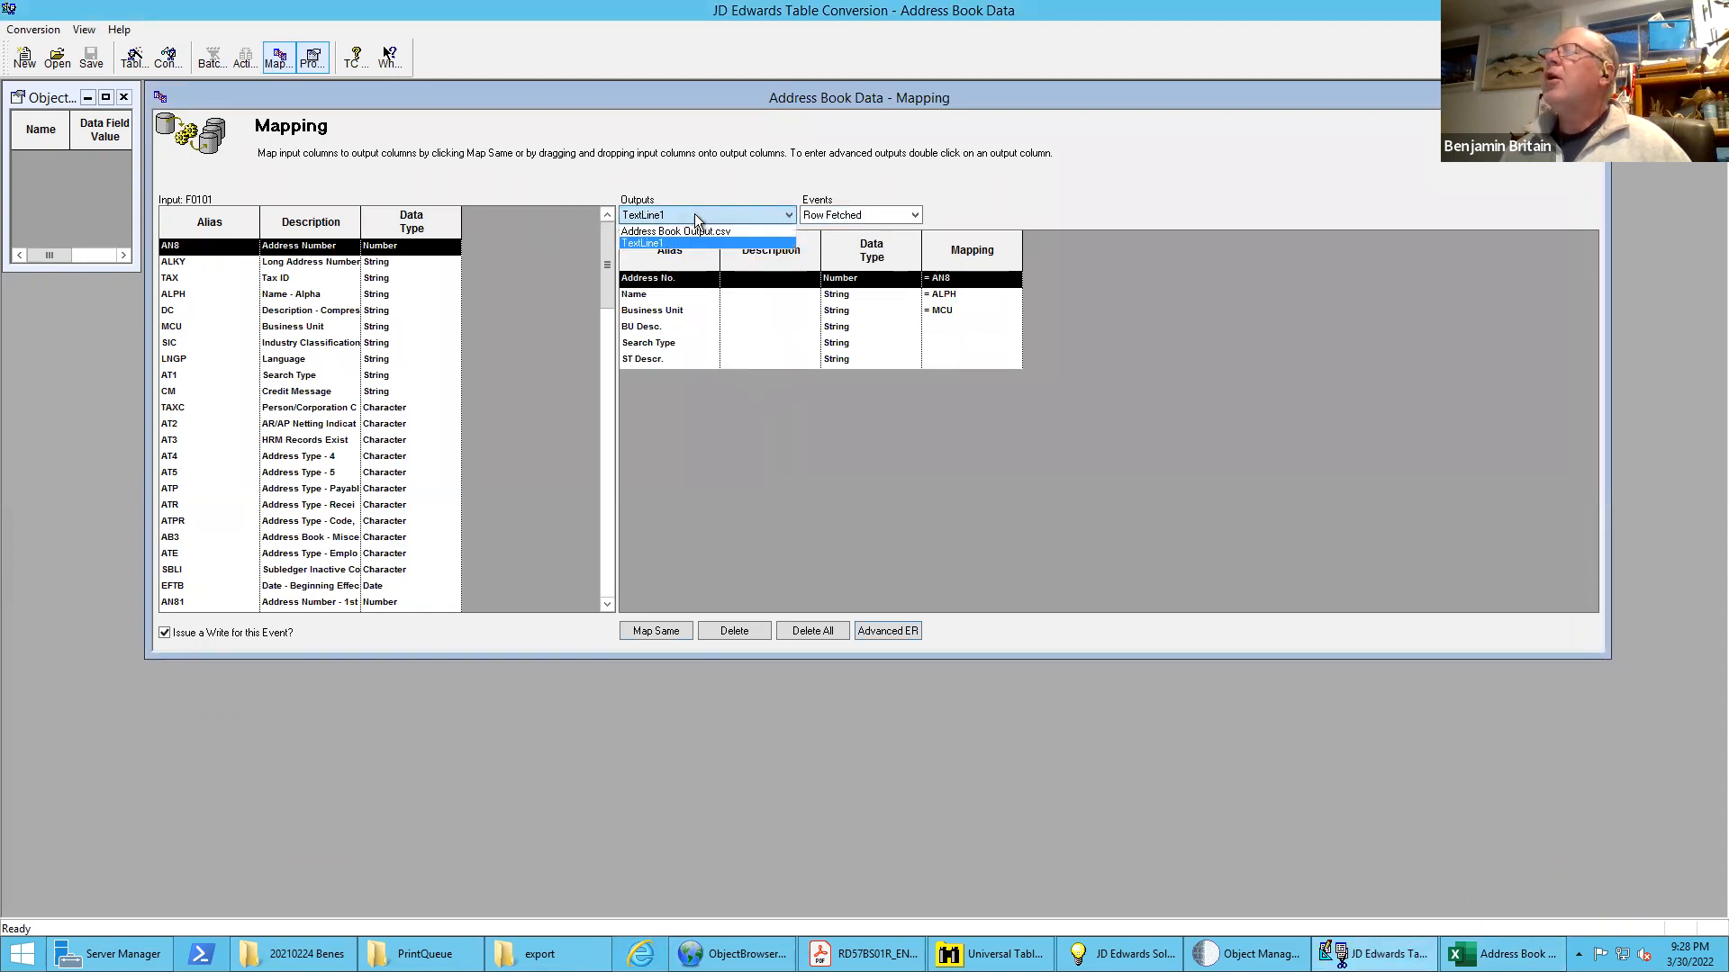
left_click(682, 230)
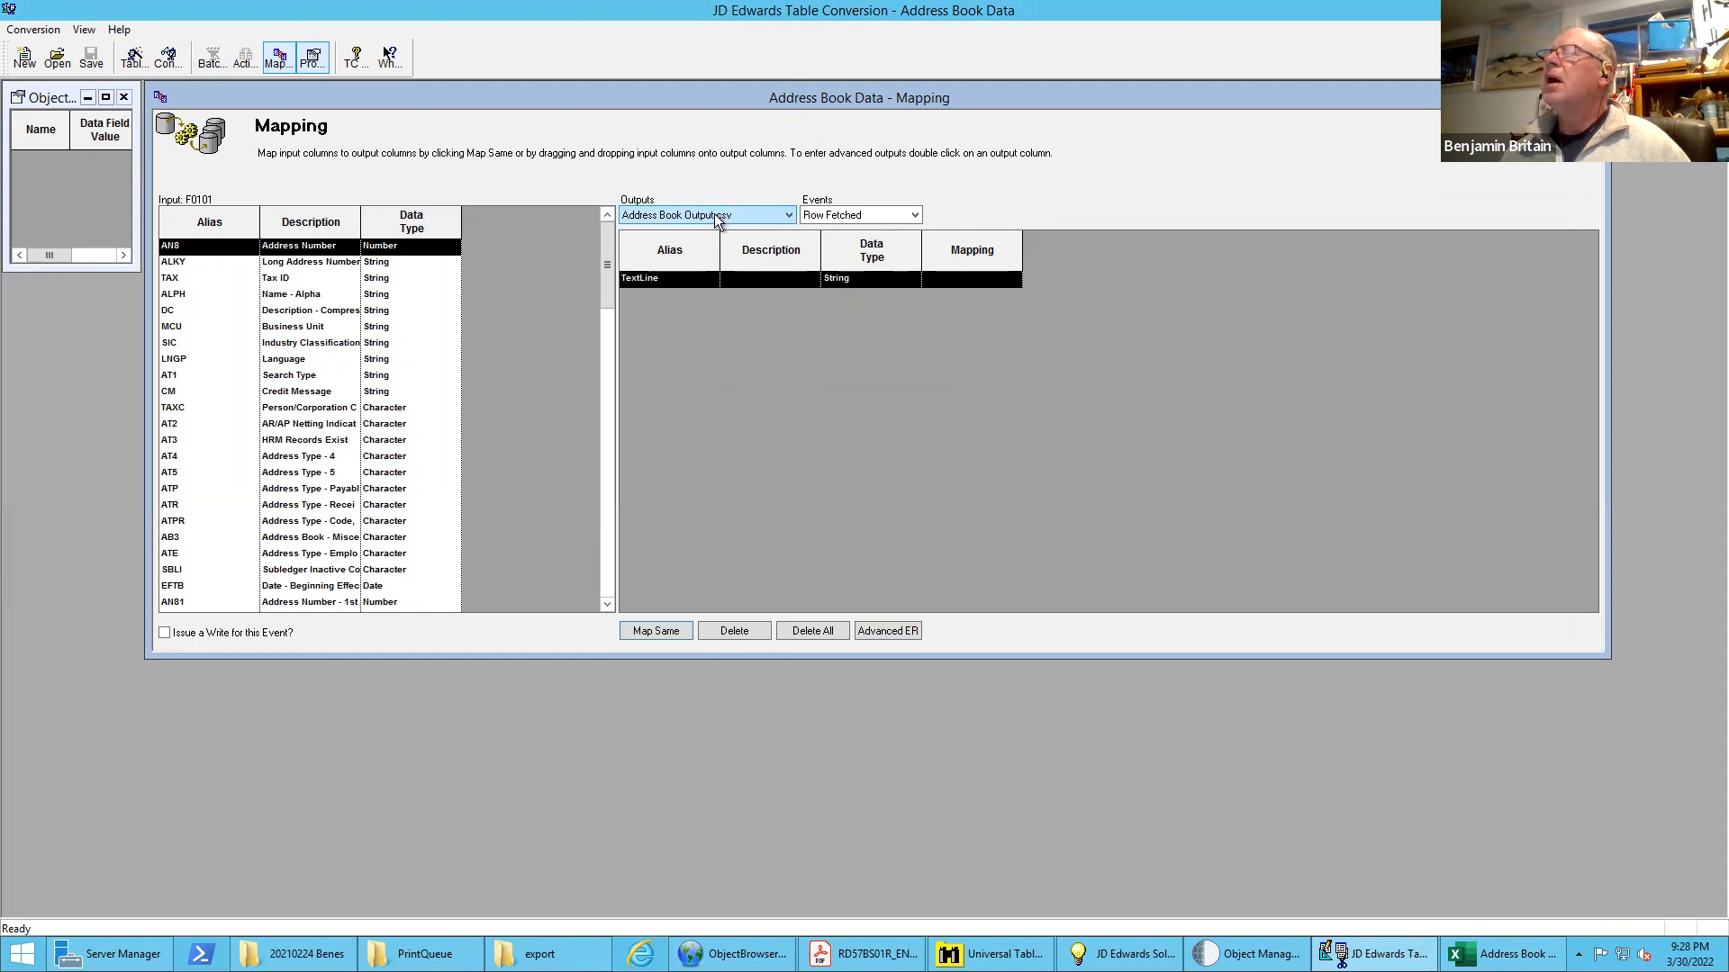
left_click(875, 215)
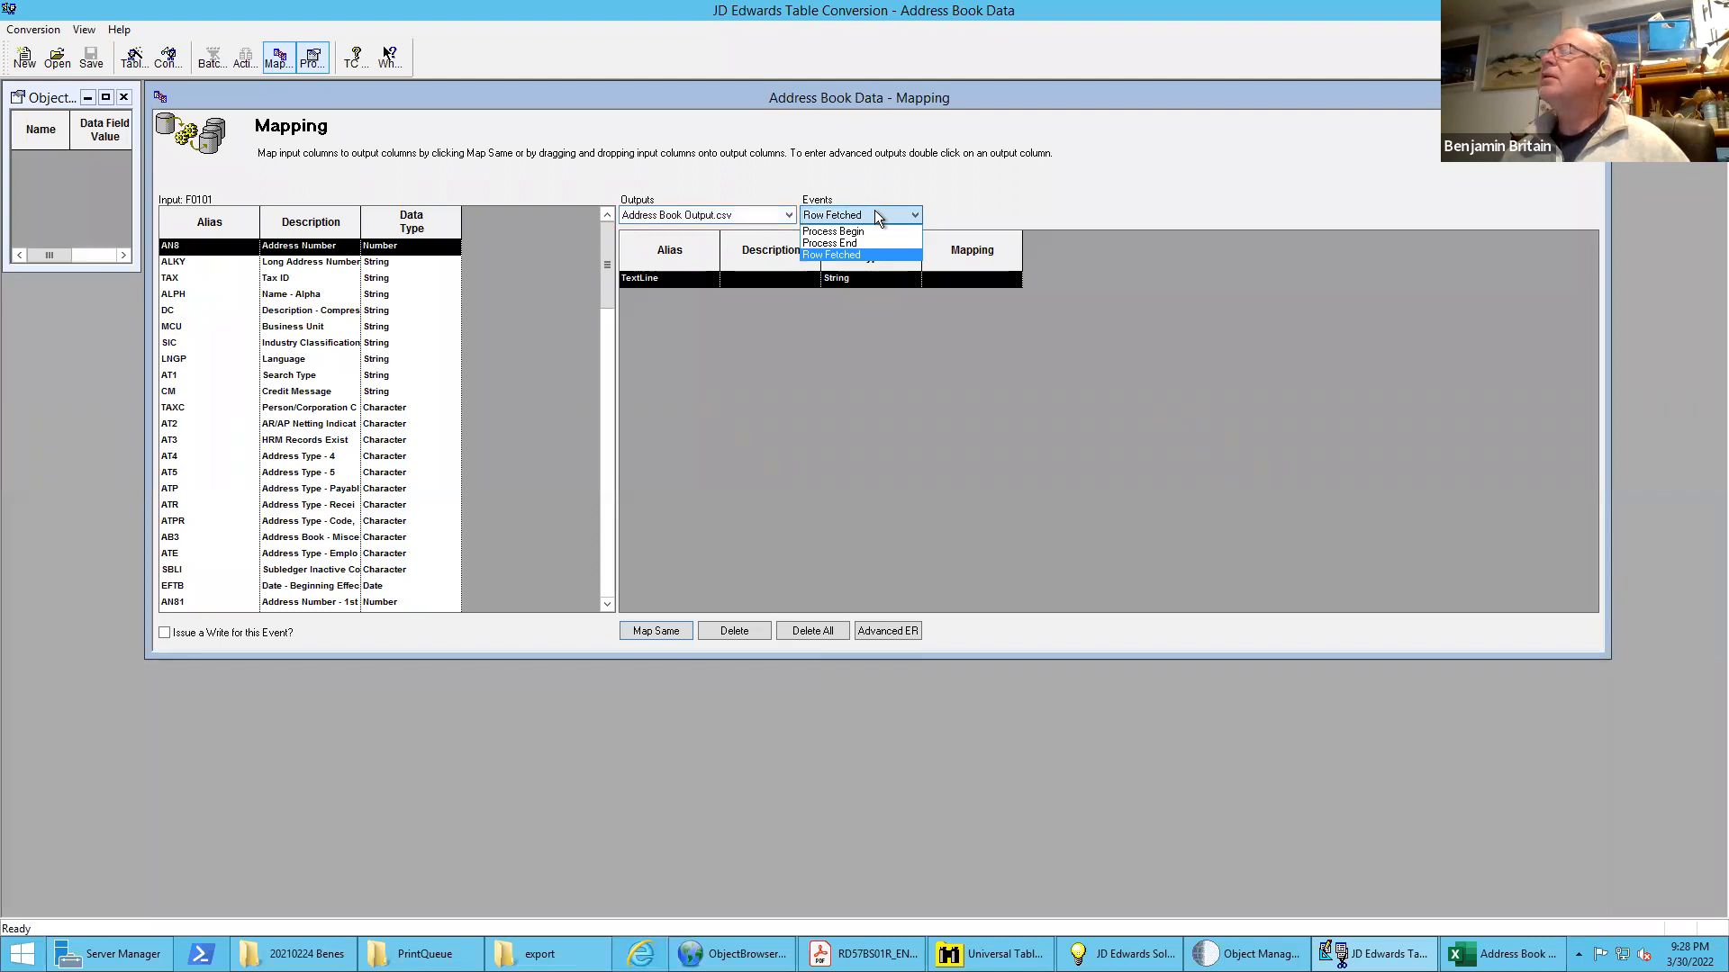
left_click(867, 181)
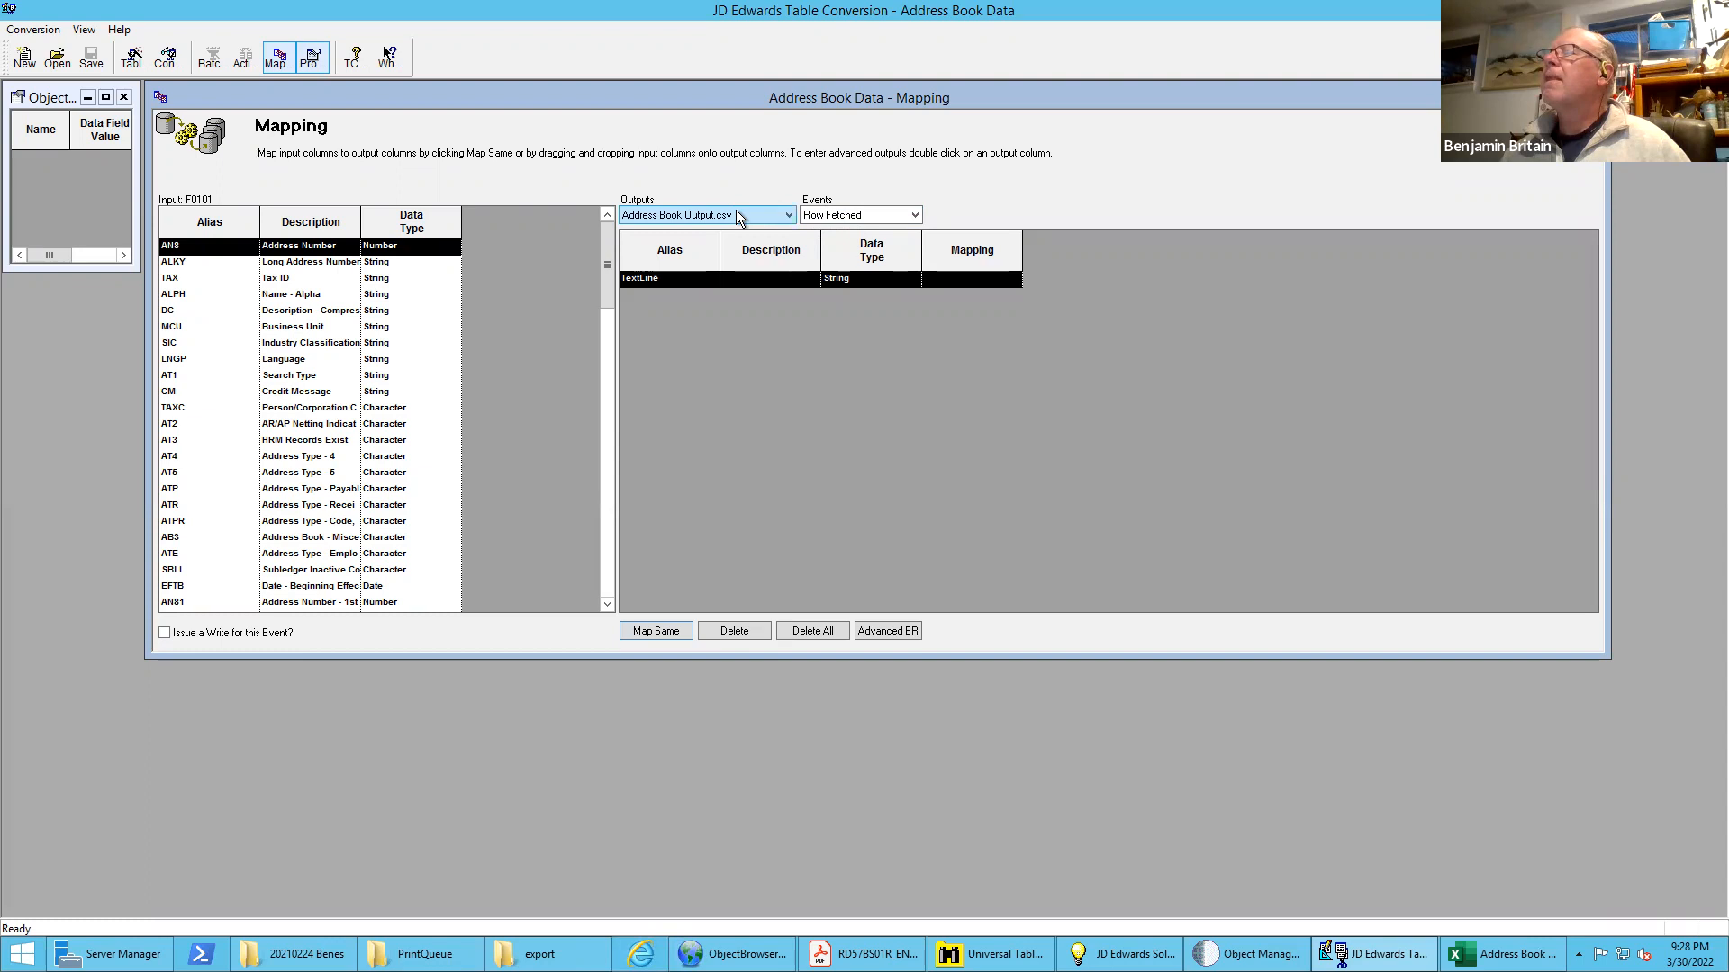
left_click(791, 215)
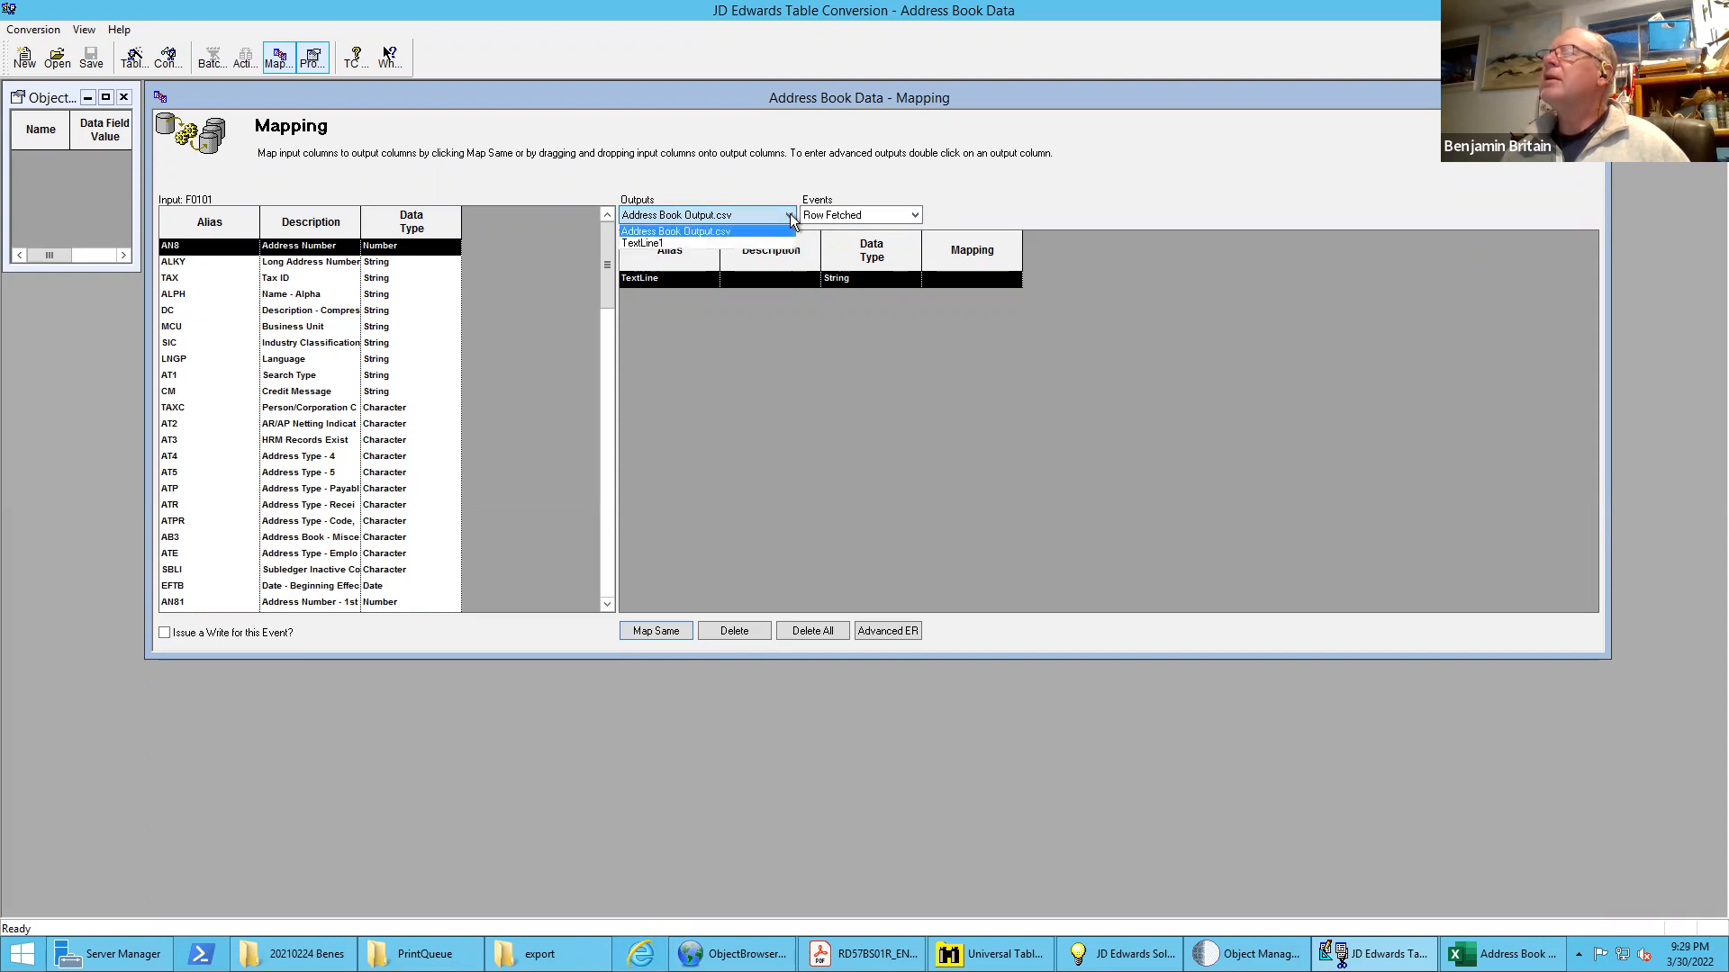
left_click(662, 243)
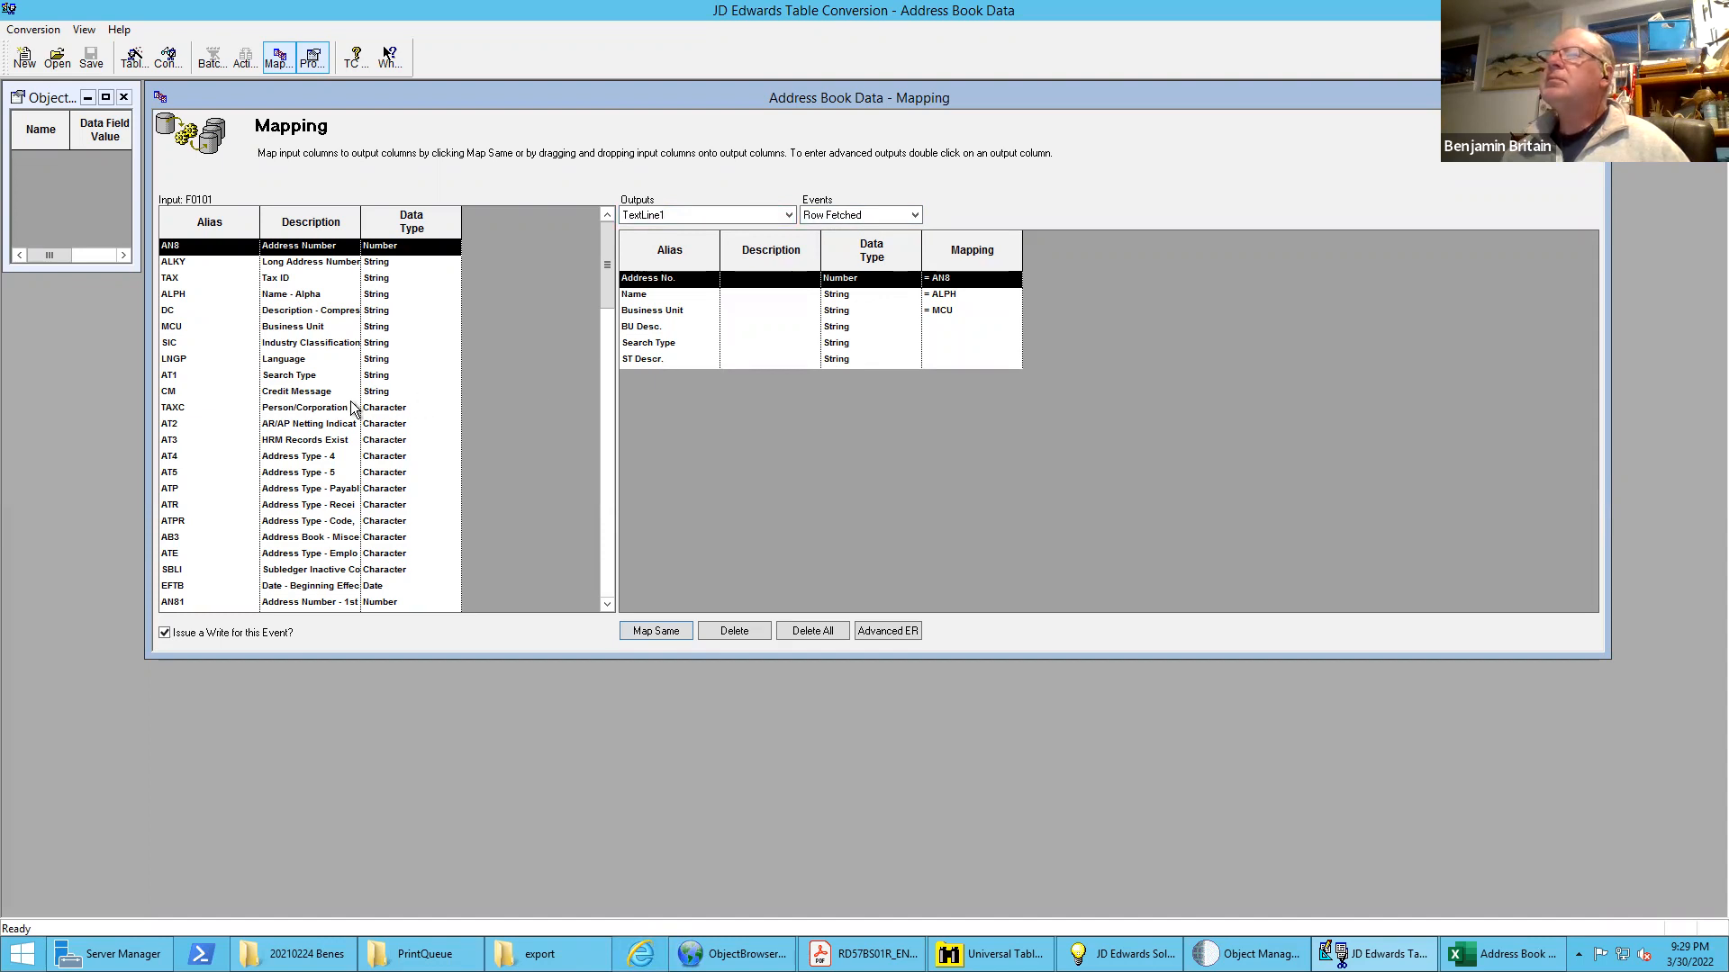
Map input AT1 to TextLine1's Search Type column and move its event rule assignment up among the comment lines beneath the Business Unit assignment
left_click_drag(289, 378, 671, 346)
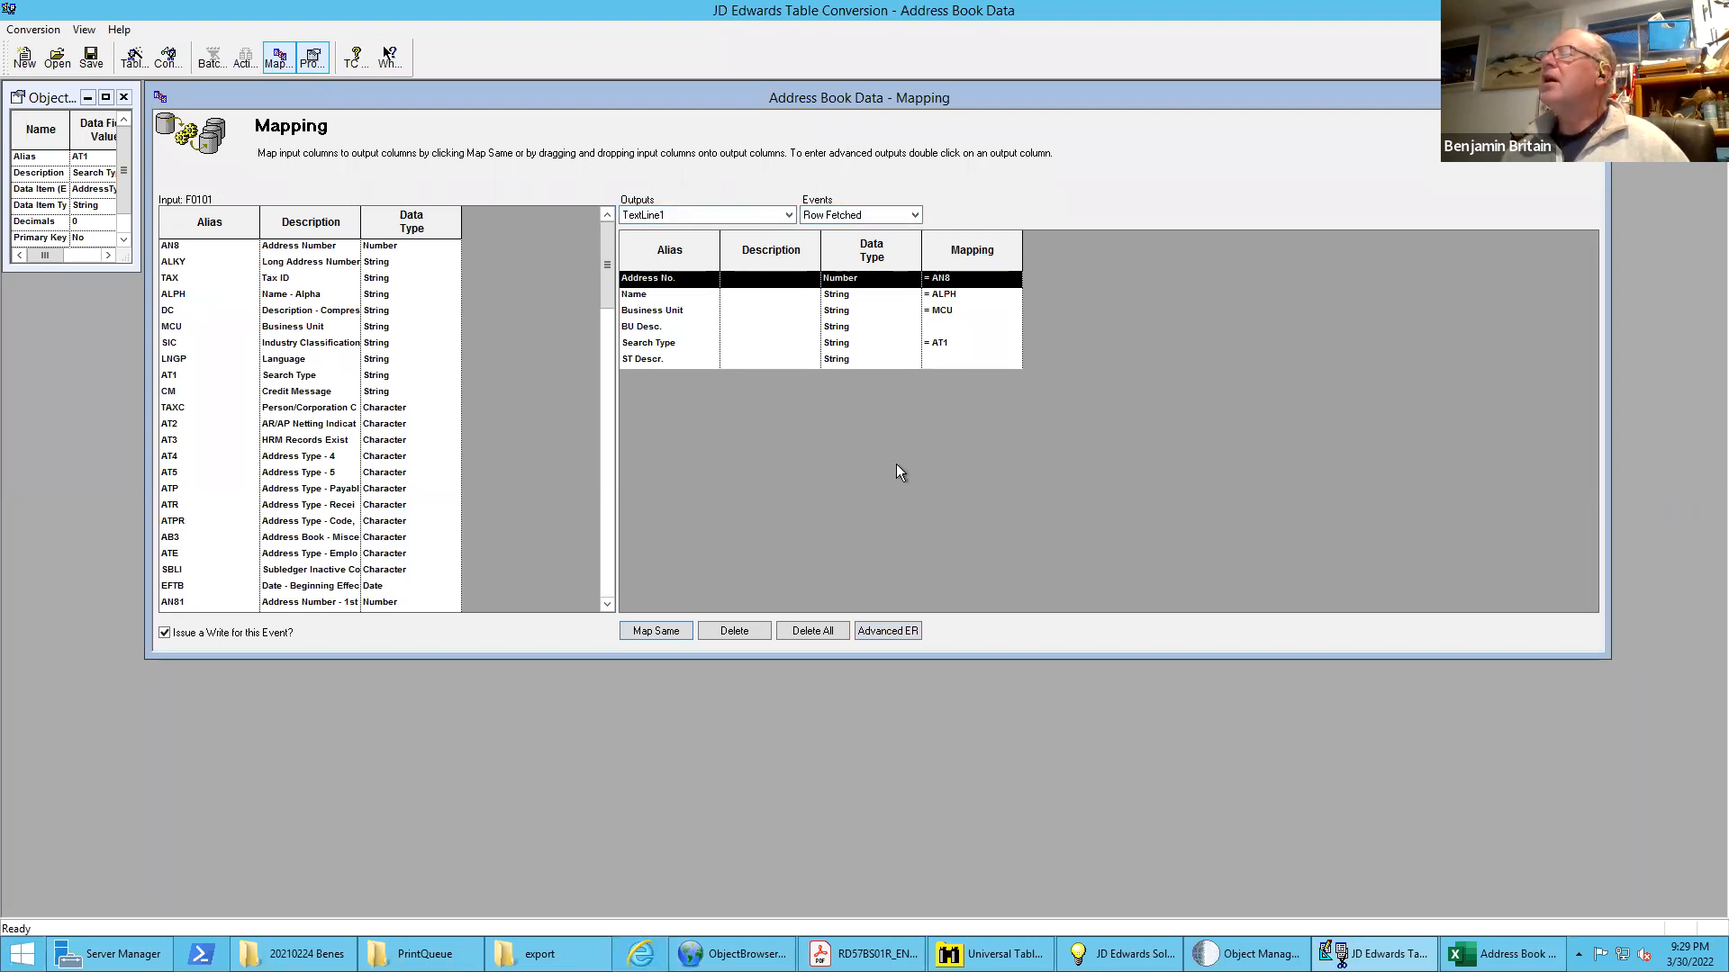
left_click(887, 631)
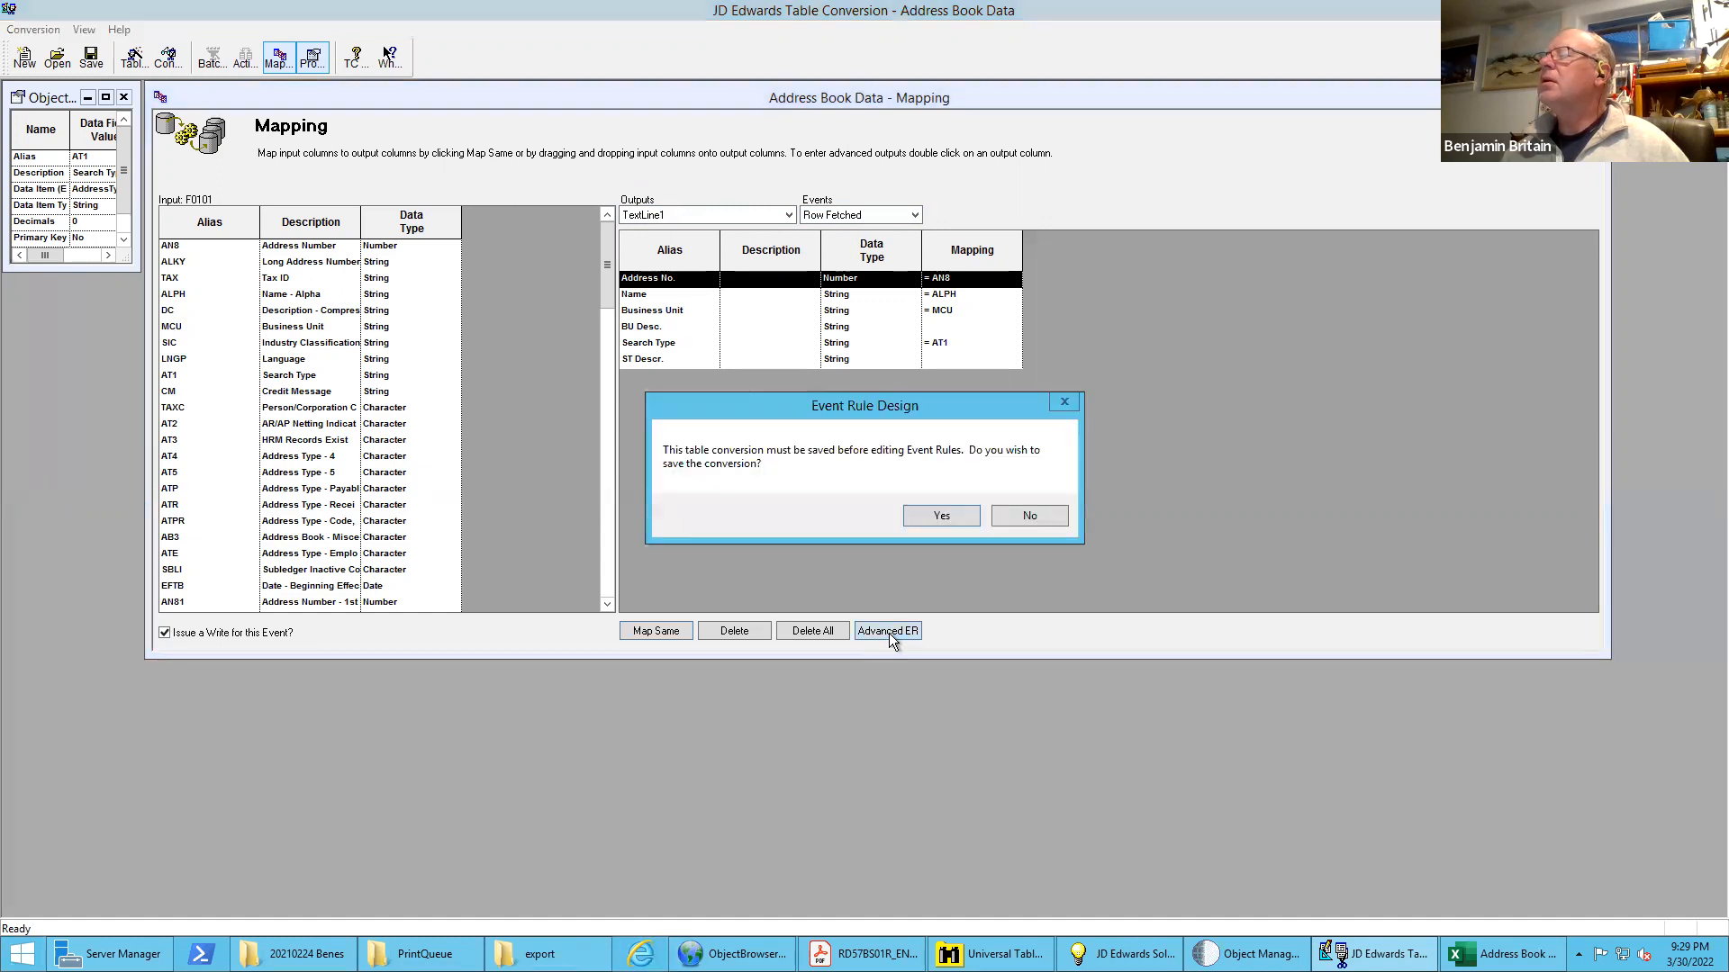
left_click(939, 517)
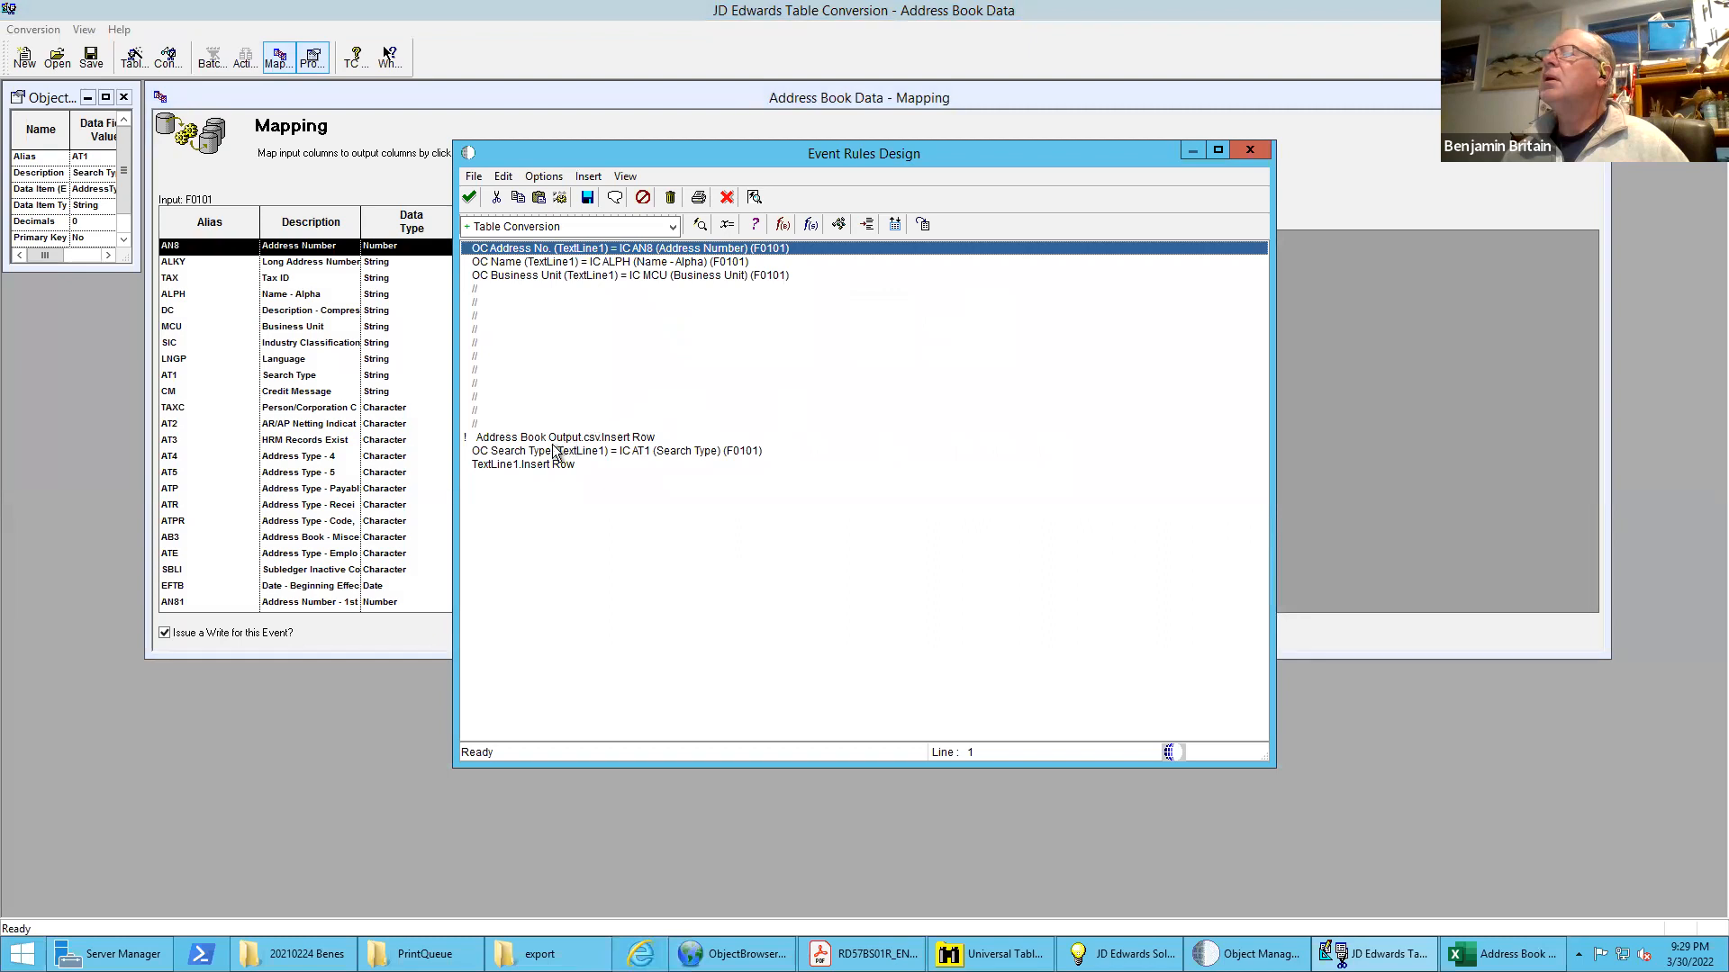
left_click_drag(535, 452, 538, 294)
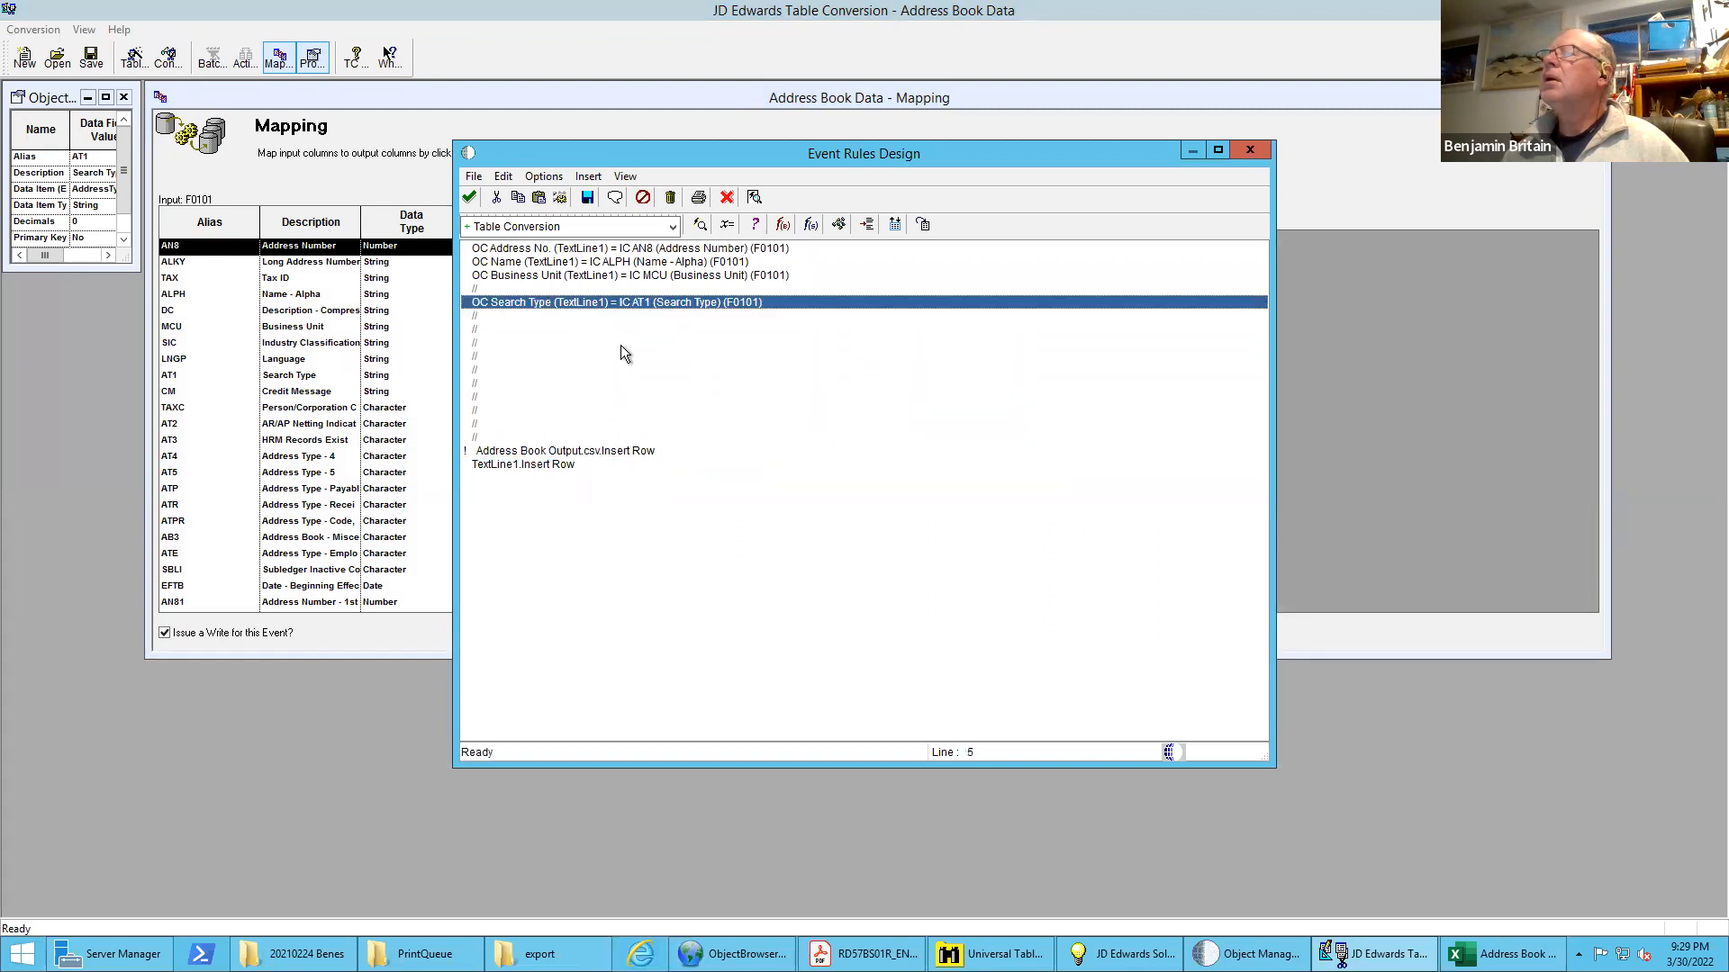
left_click(470, 197)
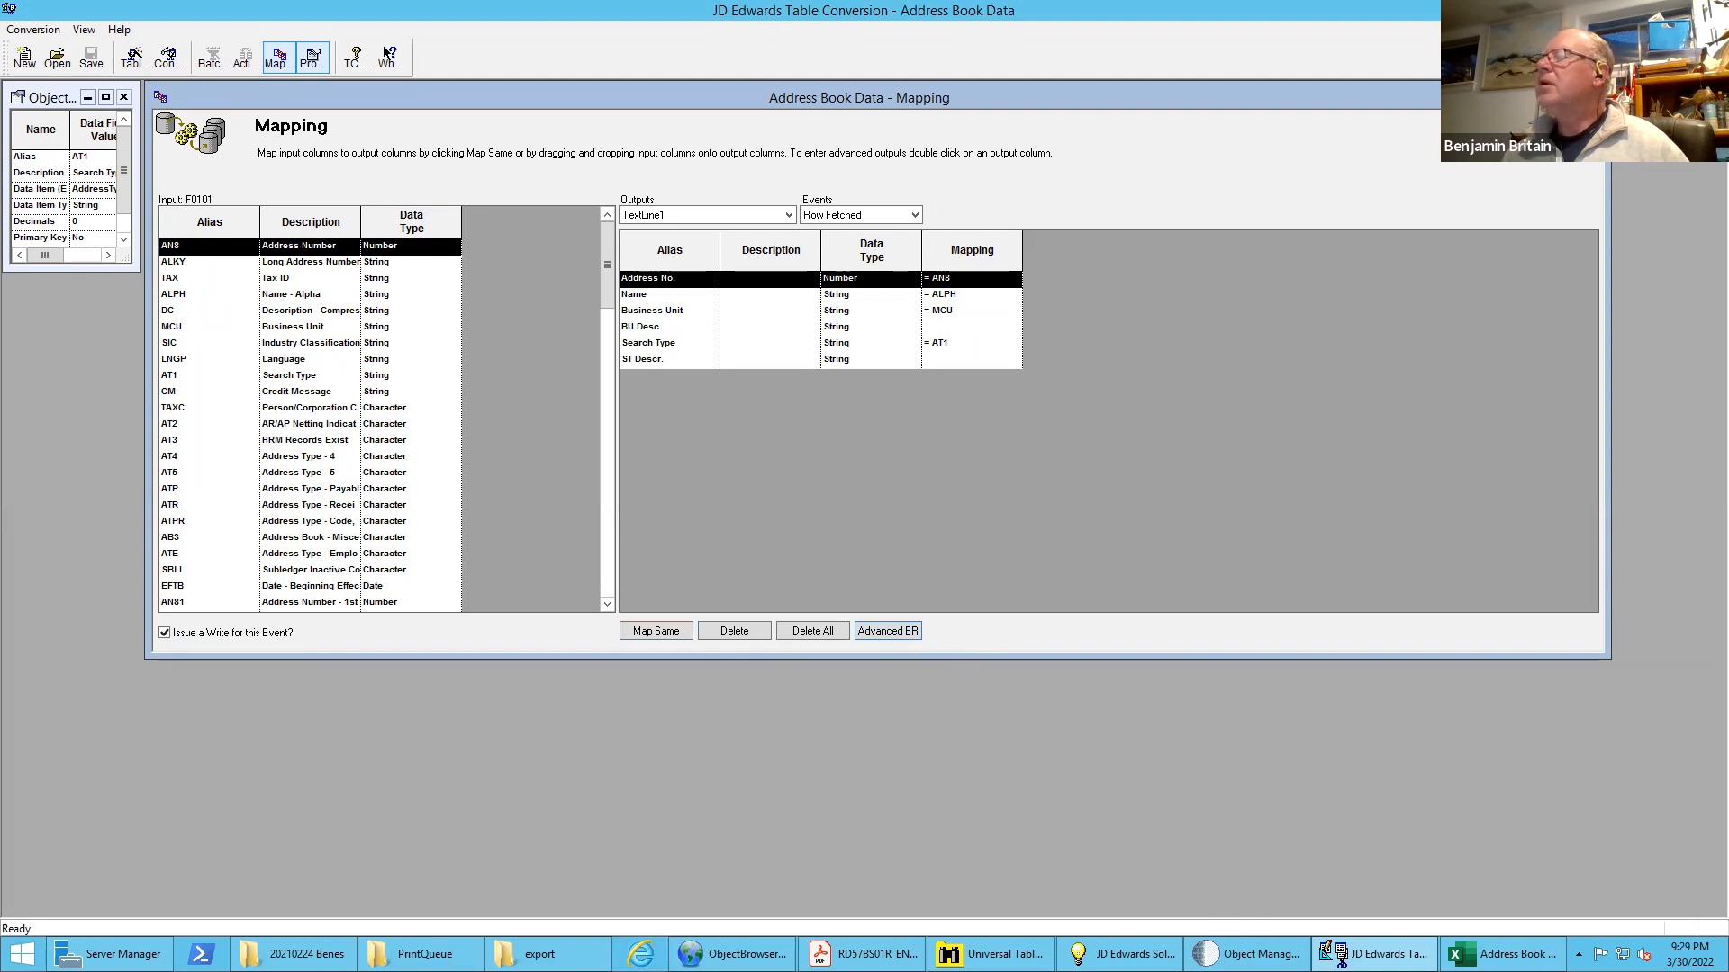
Submit version BB0001 of R55AB01T from Object Management Workbench with a location override, accepting the conversion properties
left_click(1247, 953)
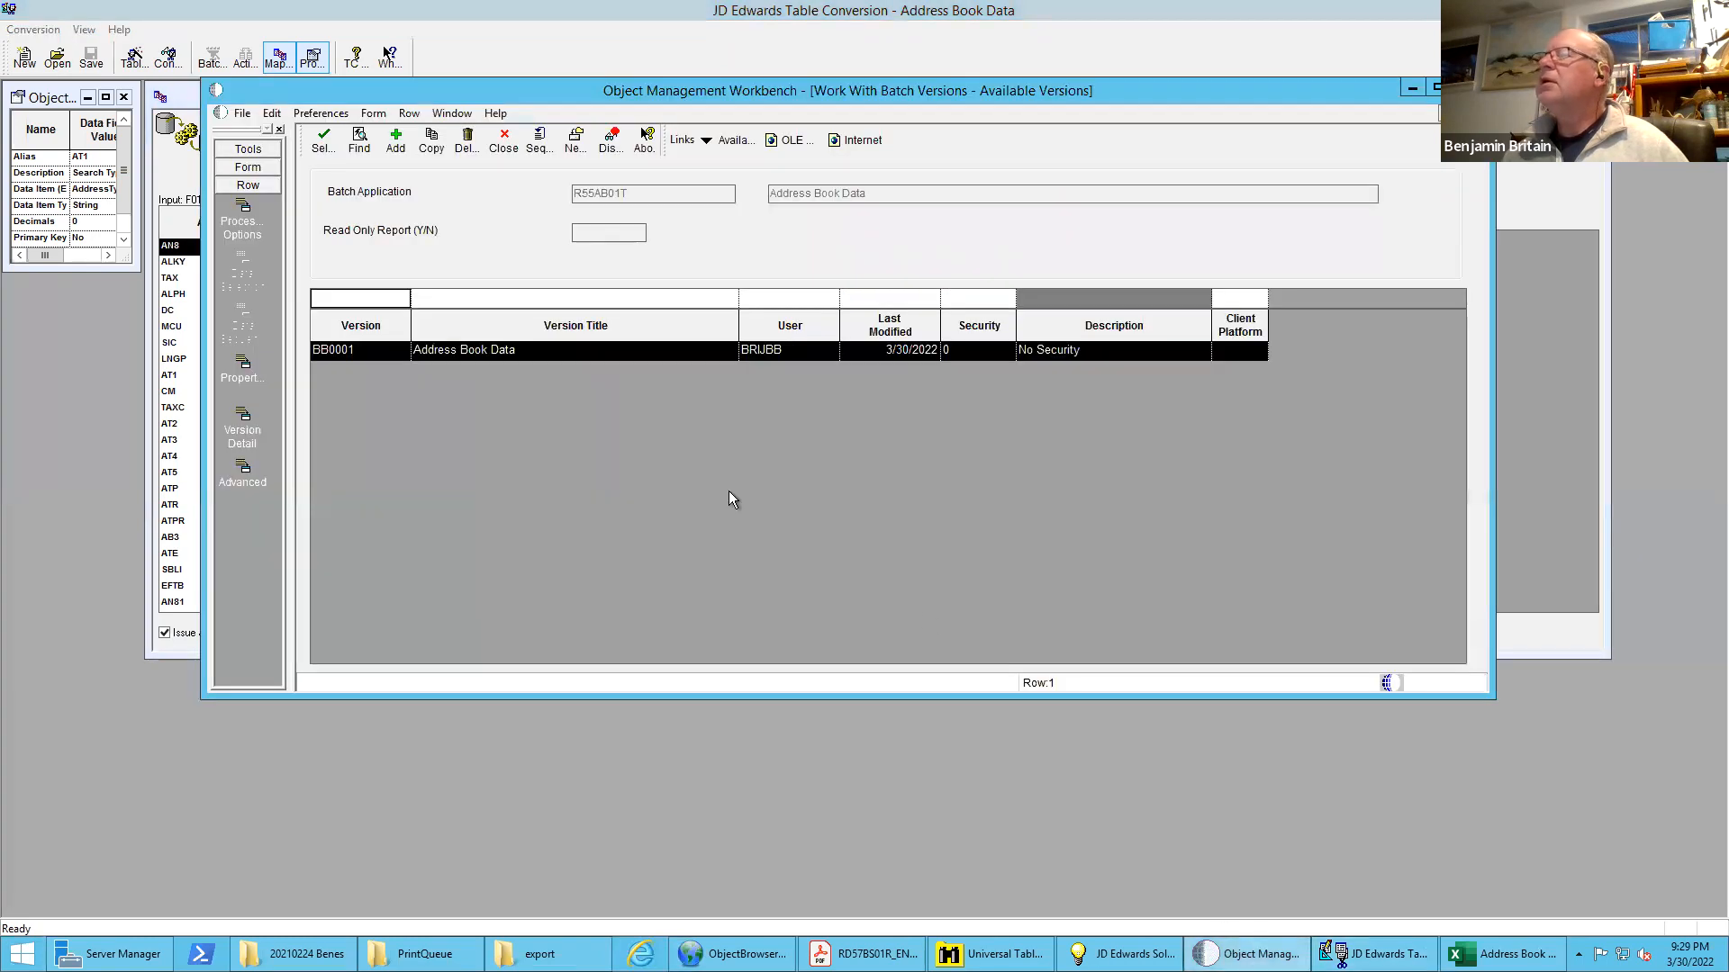
left_click(510, 348)
double_click(509, 348)
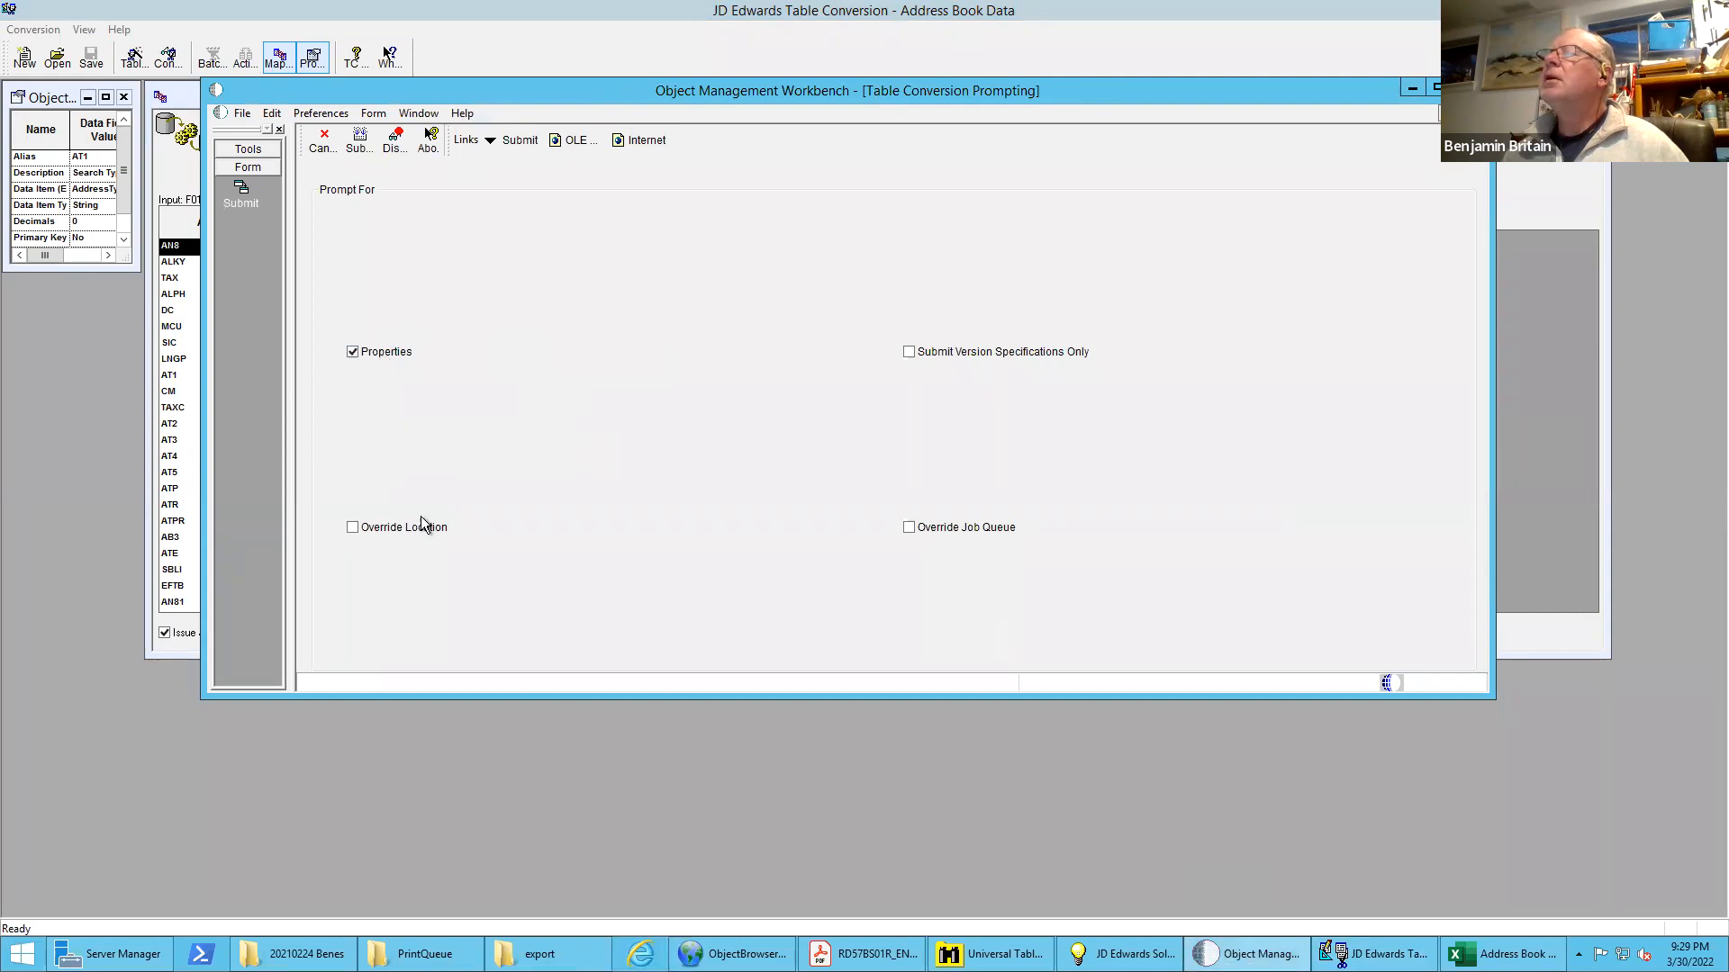
left_click(360, 142)
double_click(469, 361)
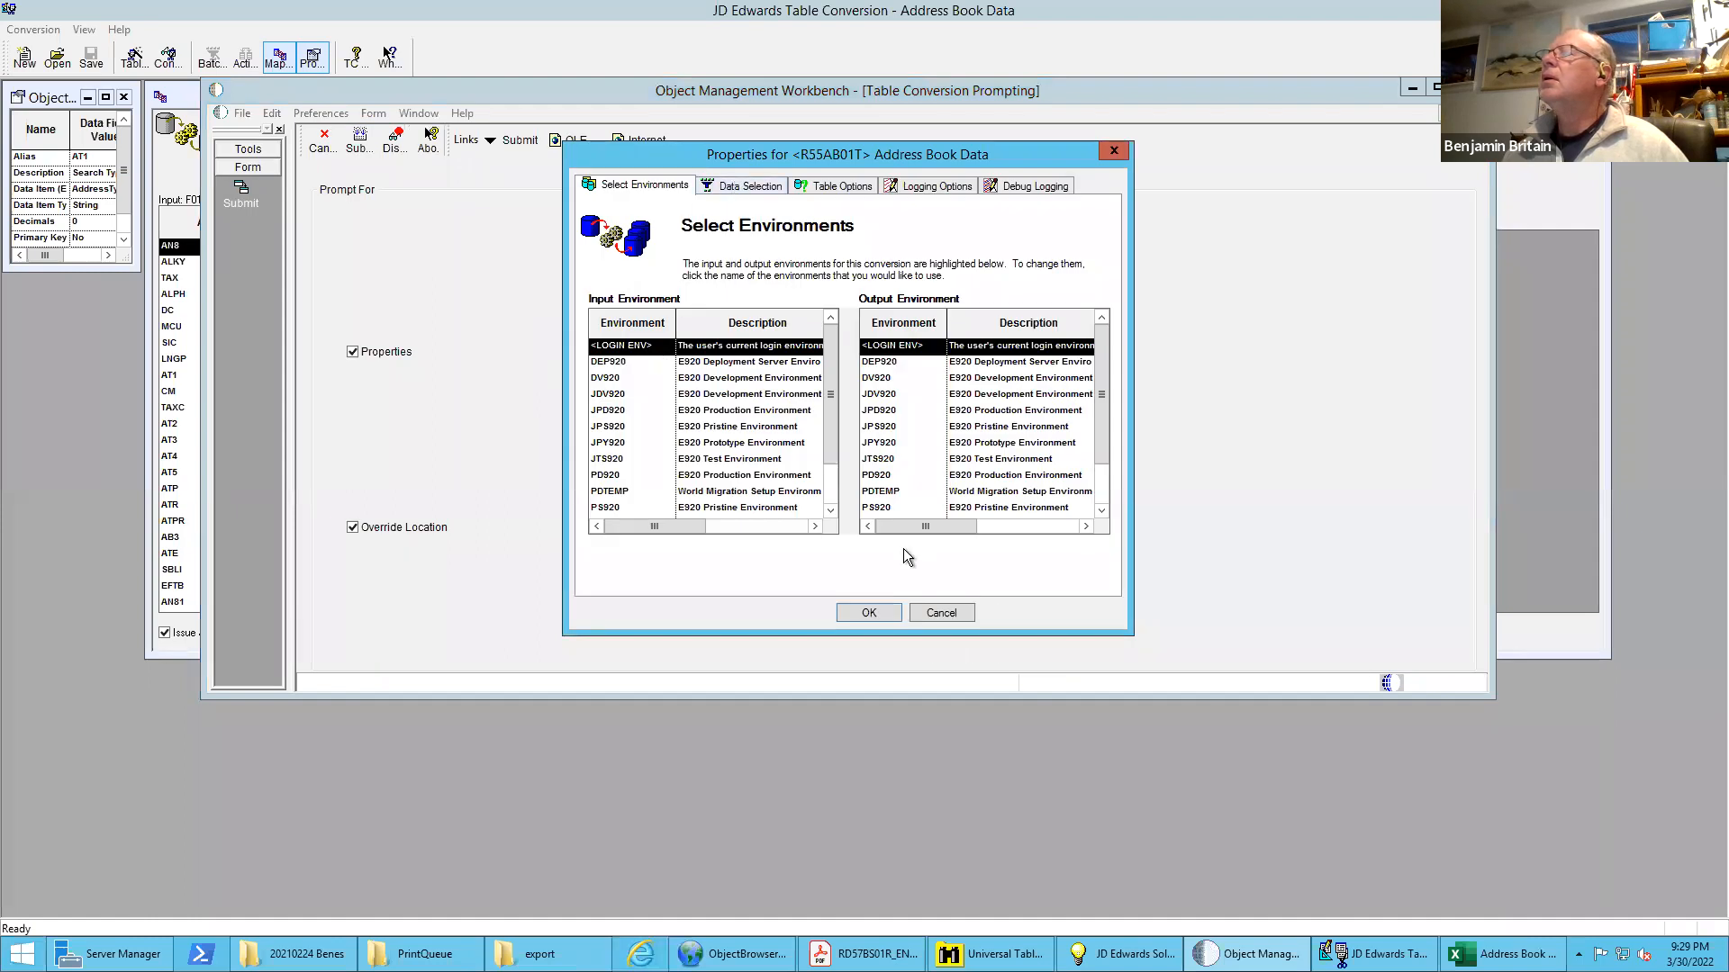
left_click(868, 613)
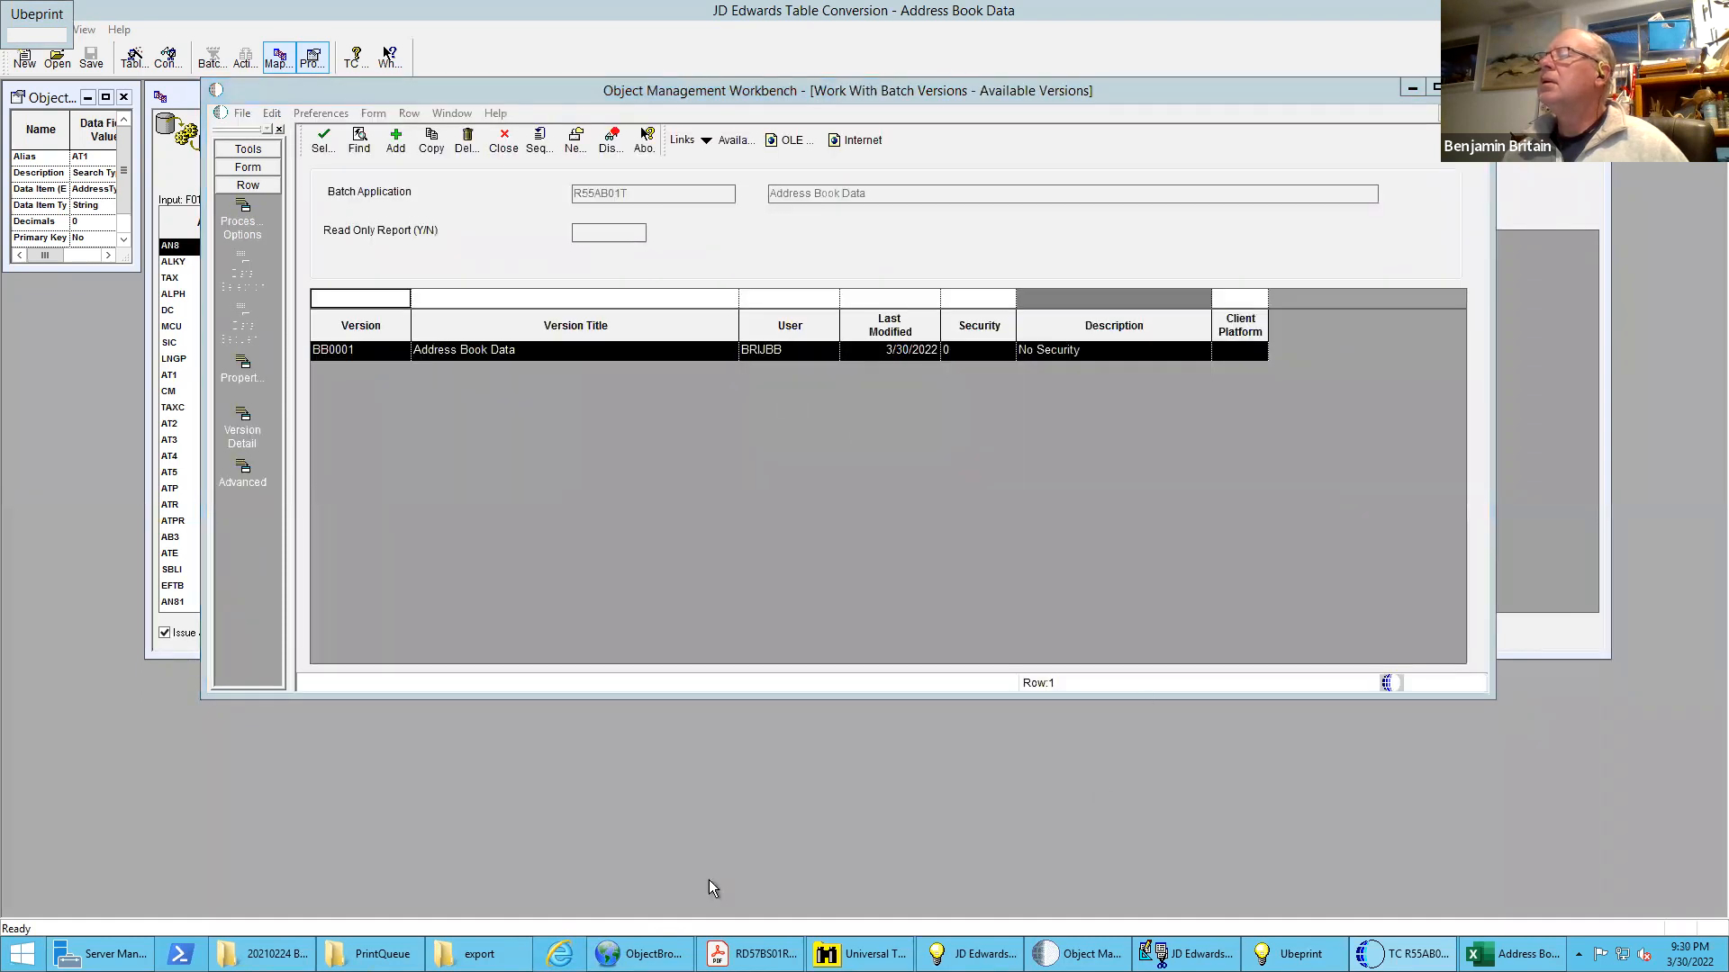
Open the regenerated Address Book Output.csv from the export folder, closing the previously opened copy without saving its changes
left_click(487, 957)
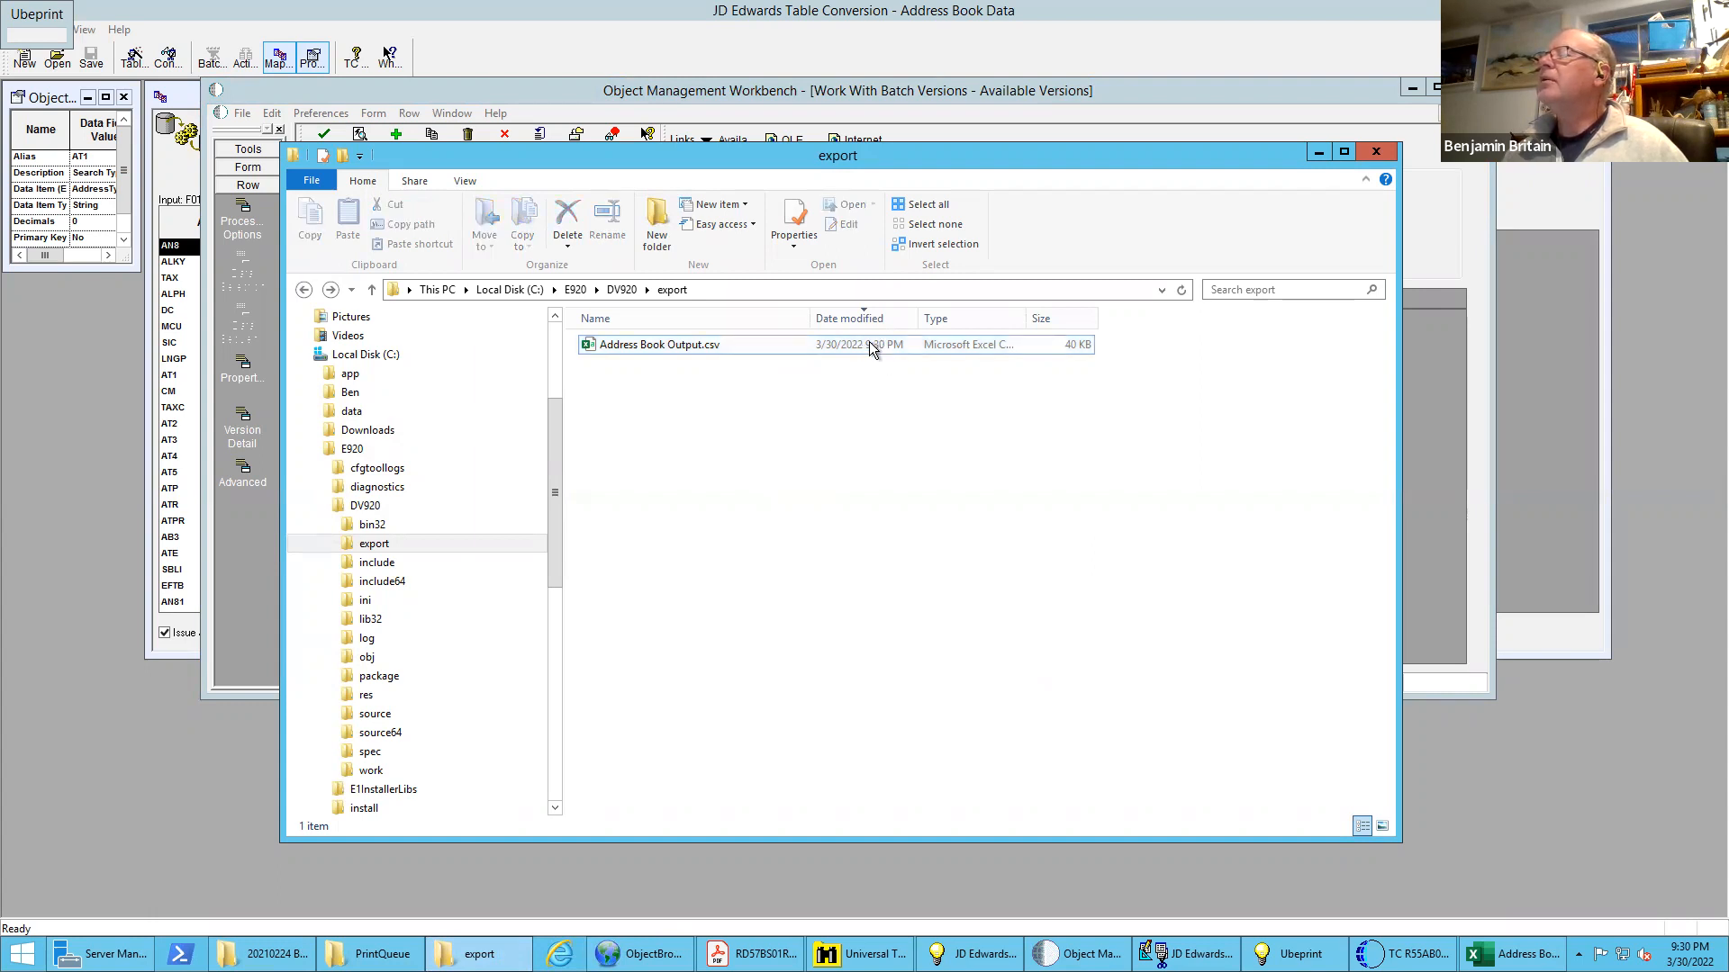
double_click(871, 347)
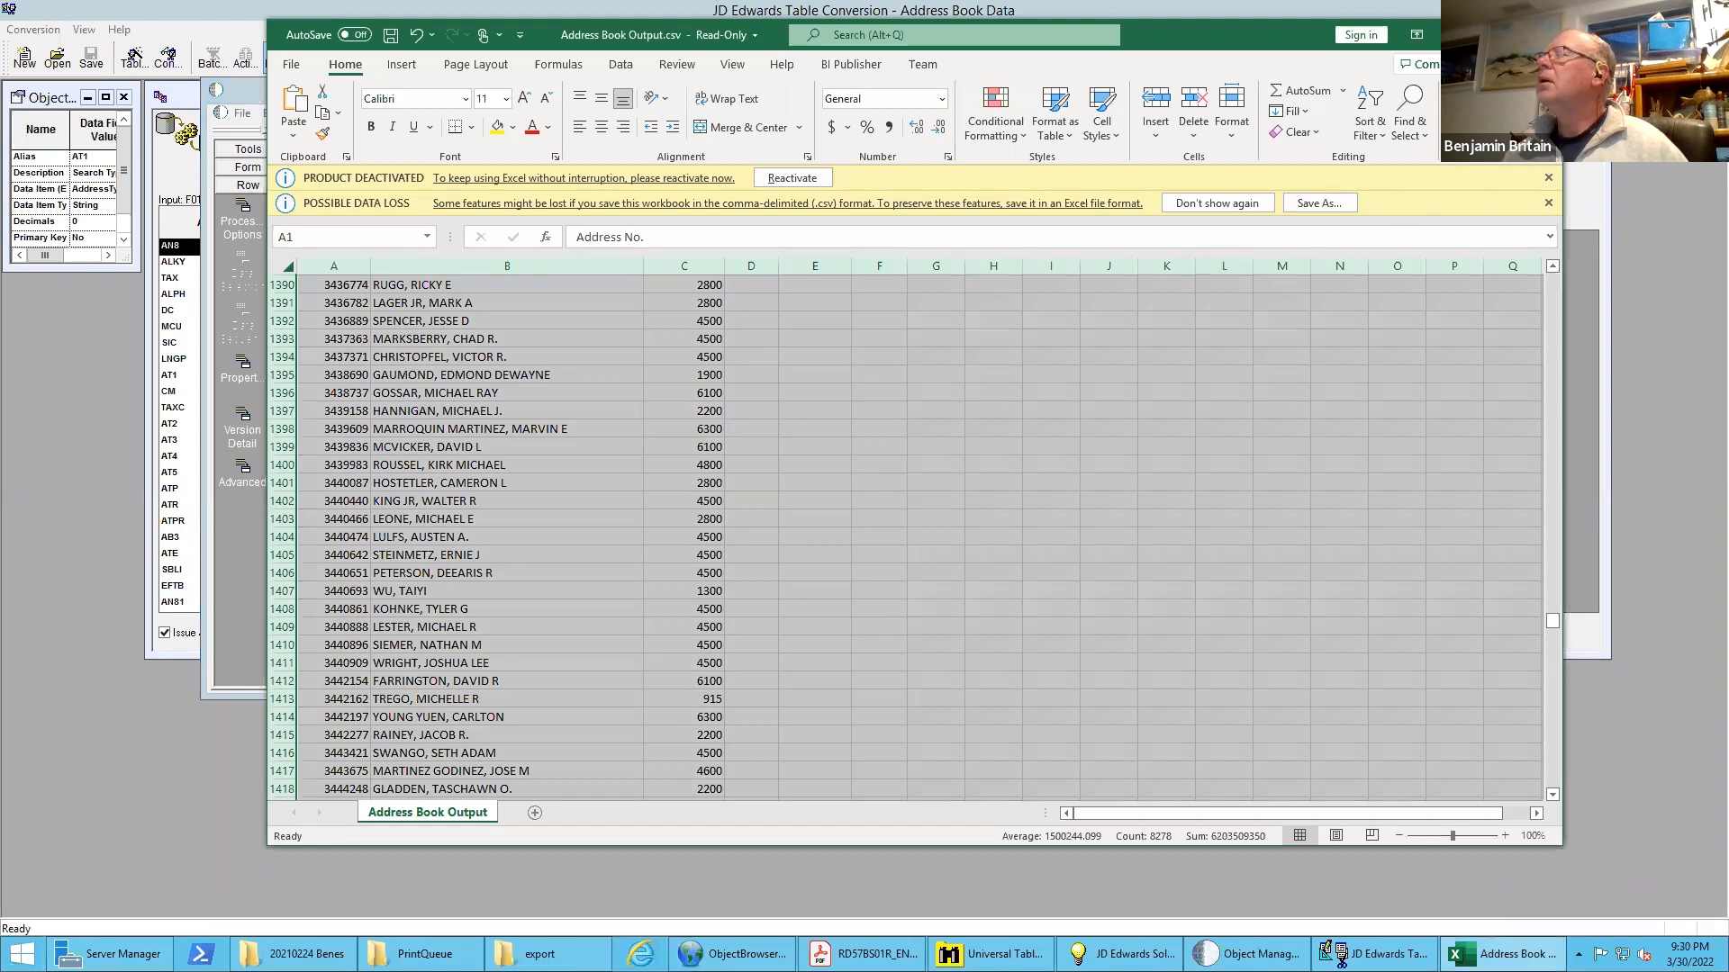
left_click(1540, 35)
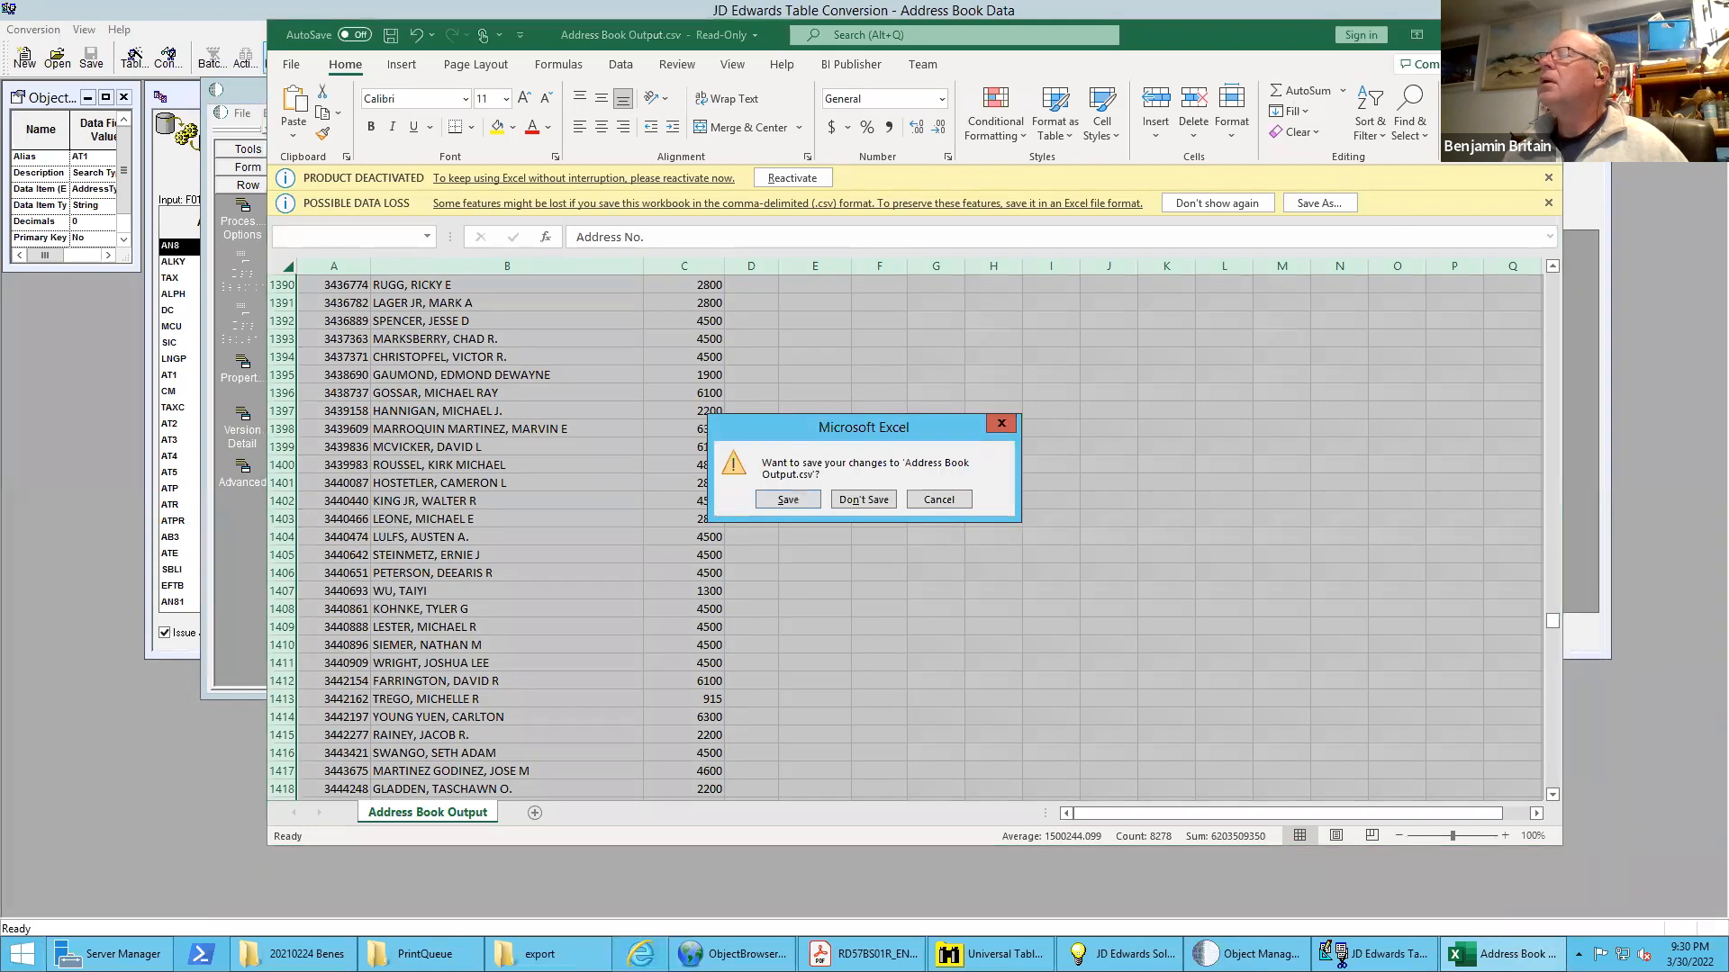
left_click(863, 499)
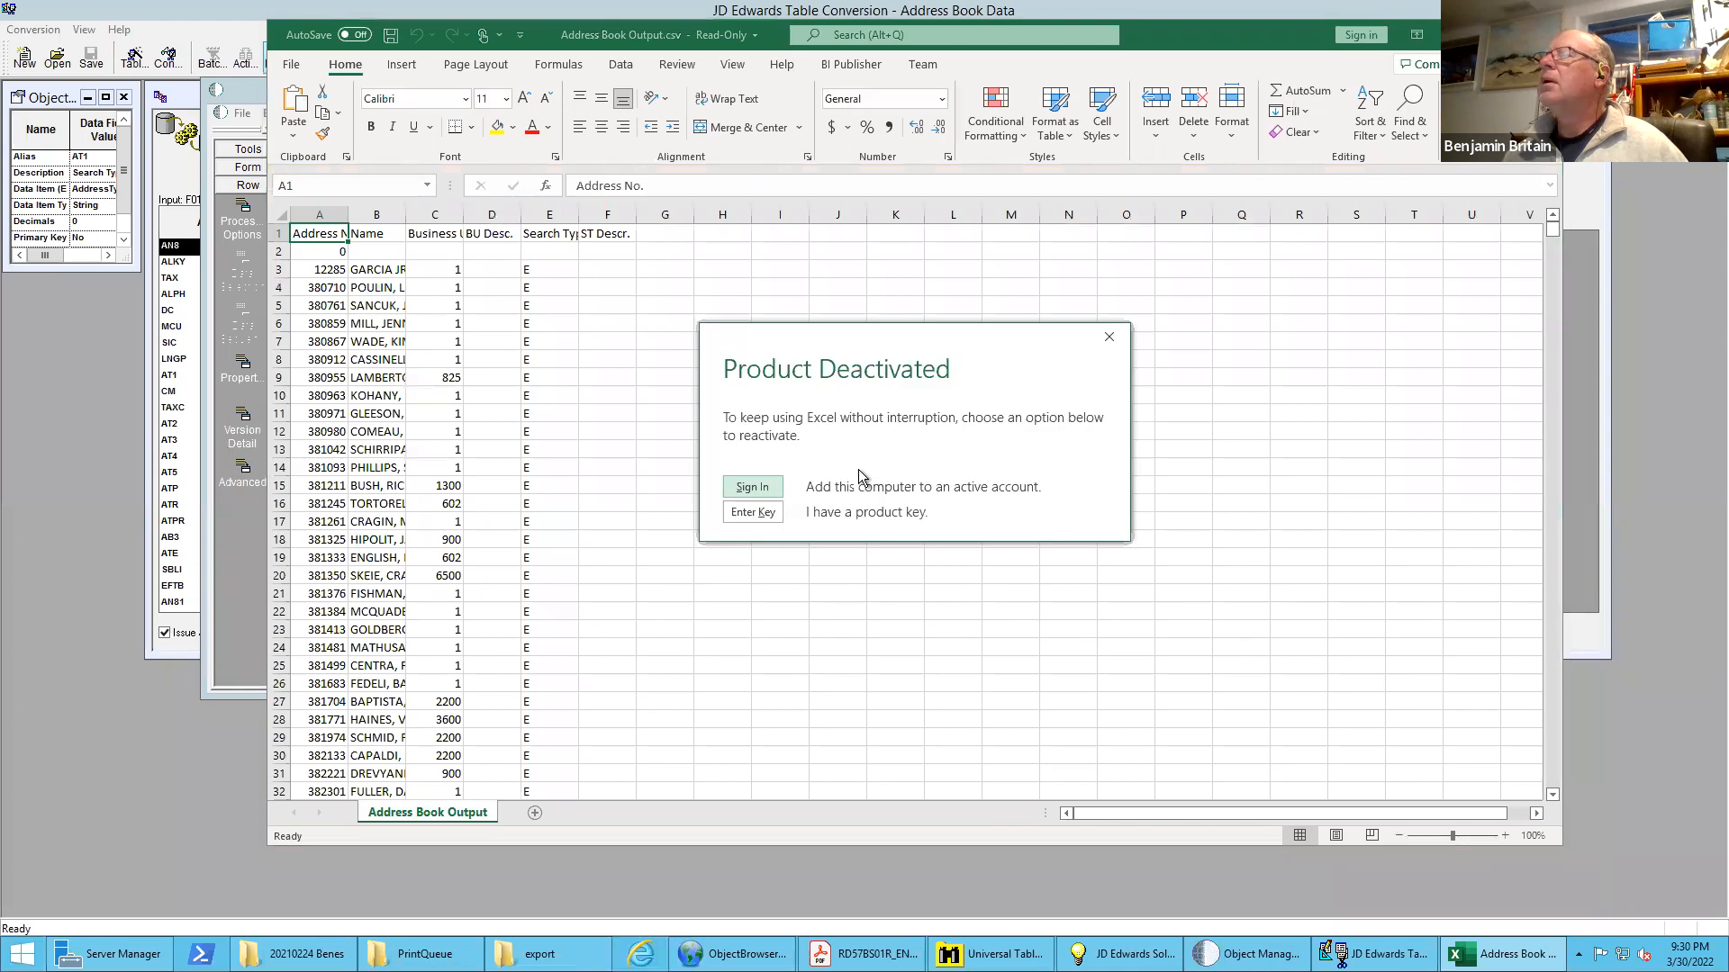
Autofit all columns of the exported address book to check the Search Type data, and return to the Table Conversion mapping
left_click(1106, 338)
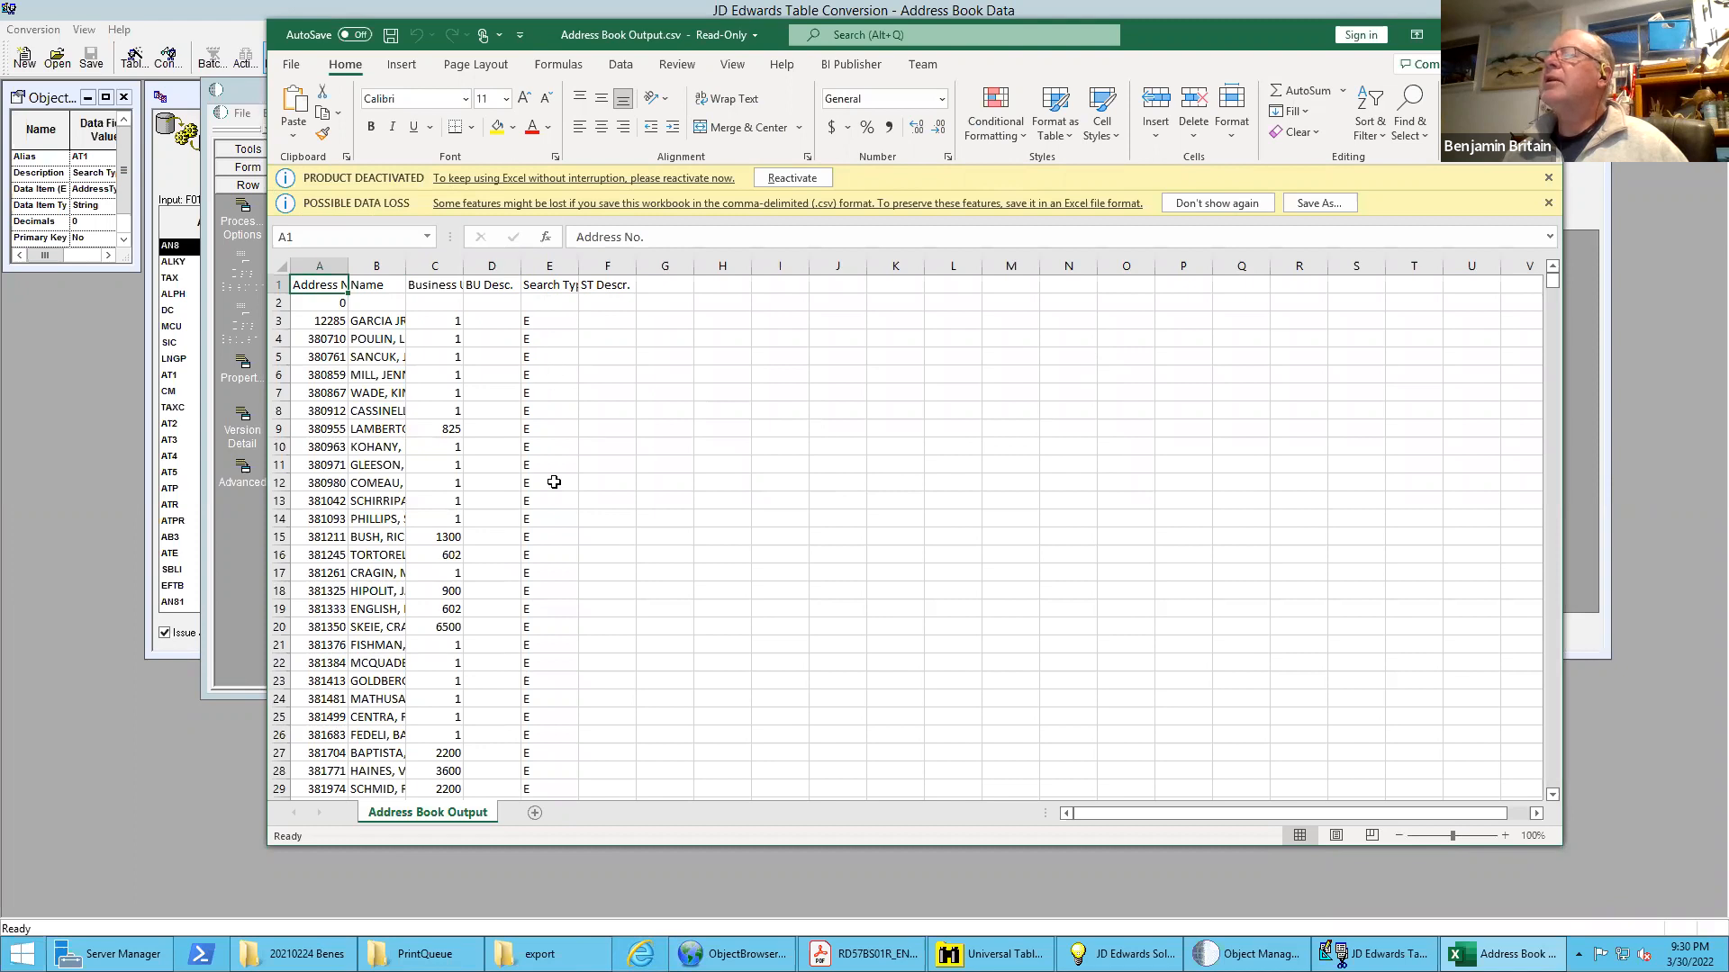
left_click(281, 265)
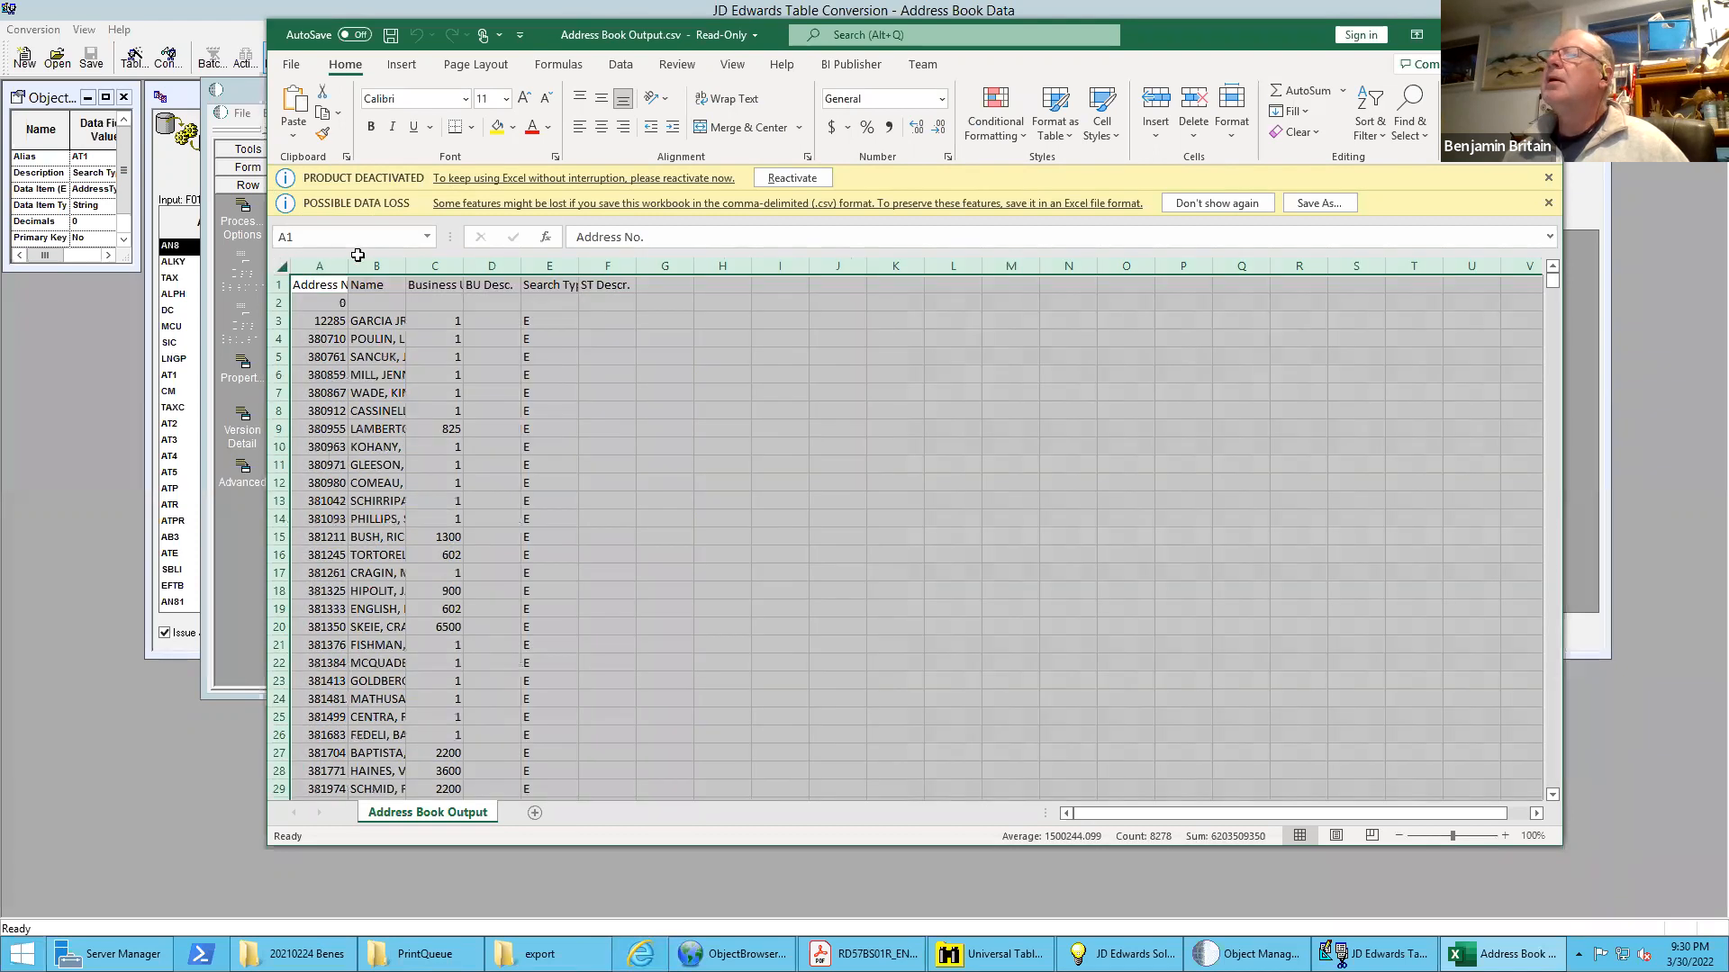
double_click(407, 262)
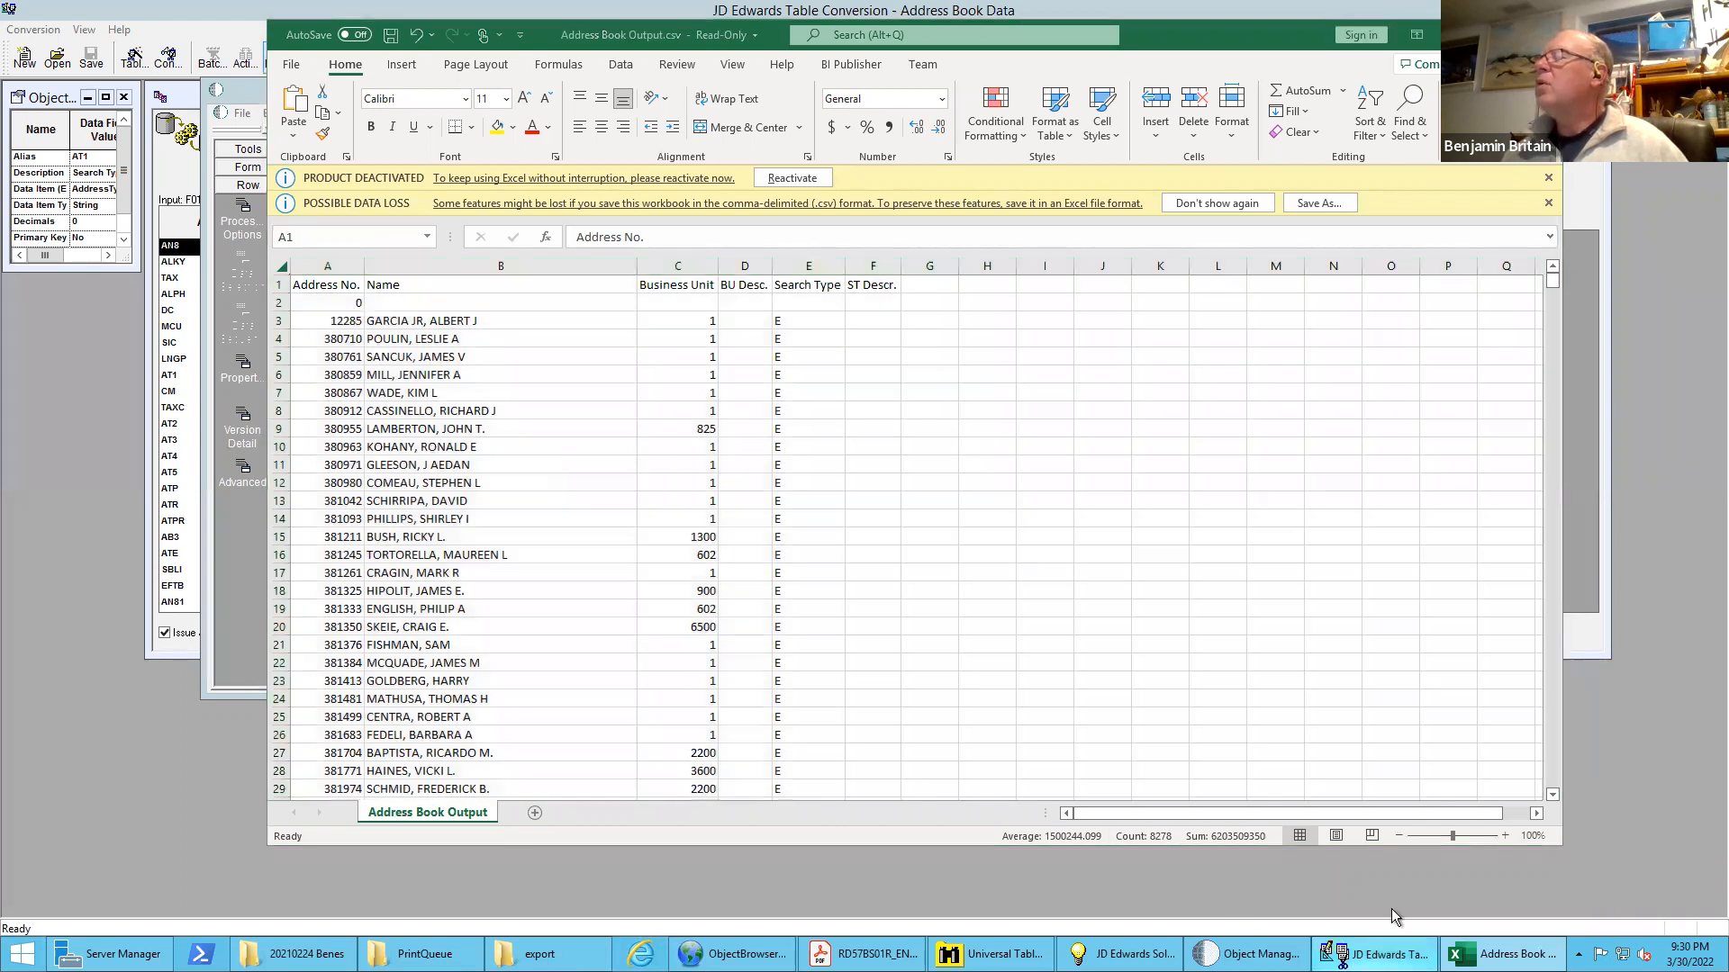
left_click(1350, 954)
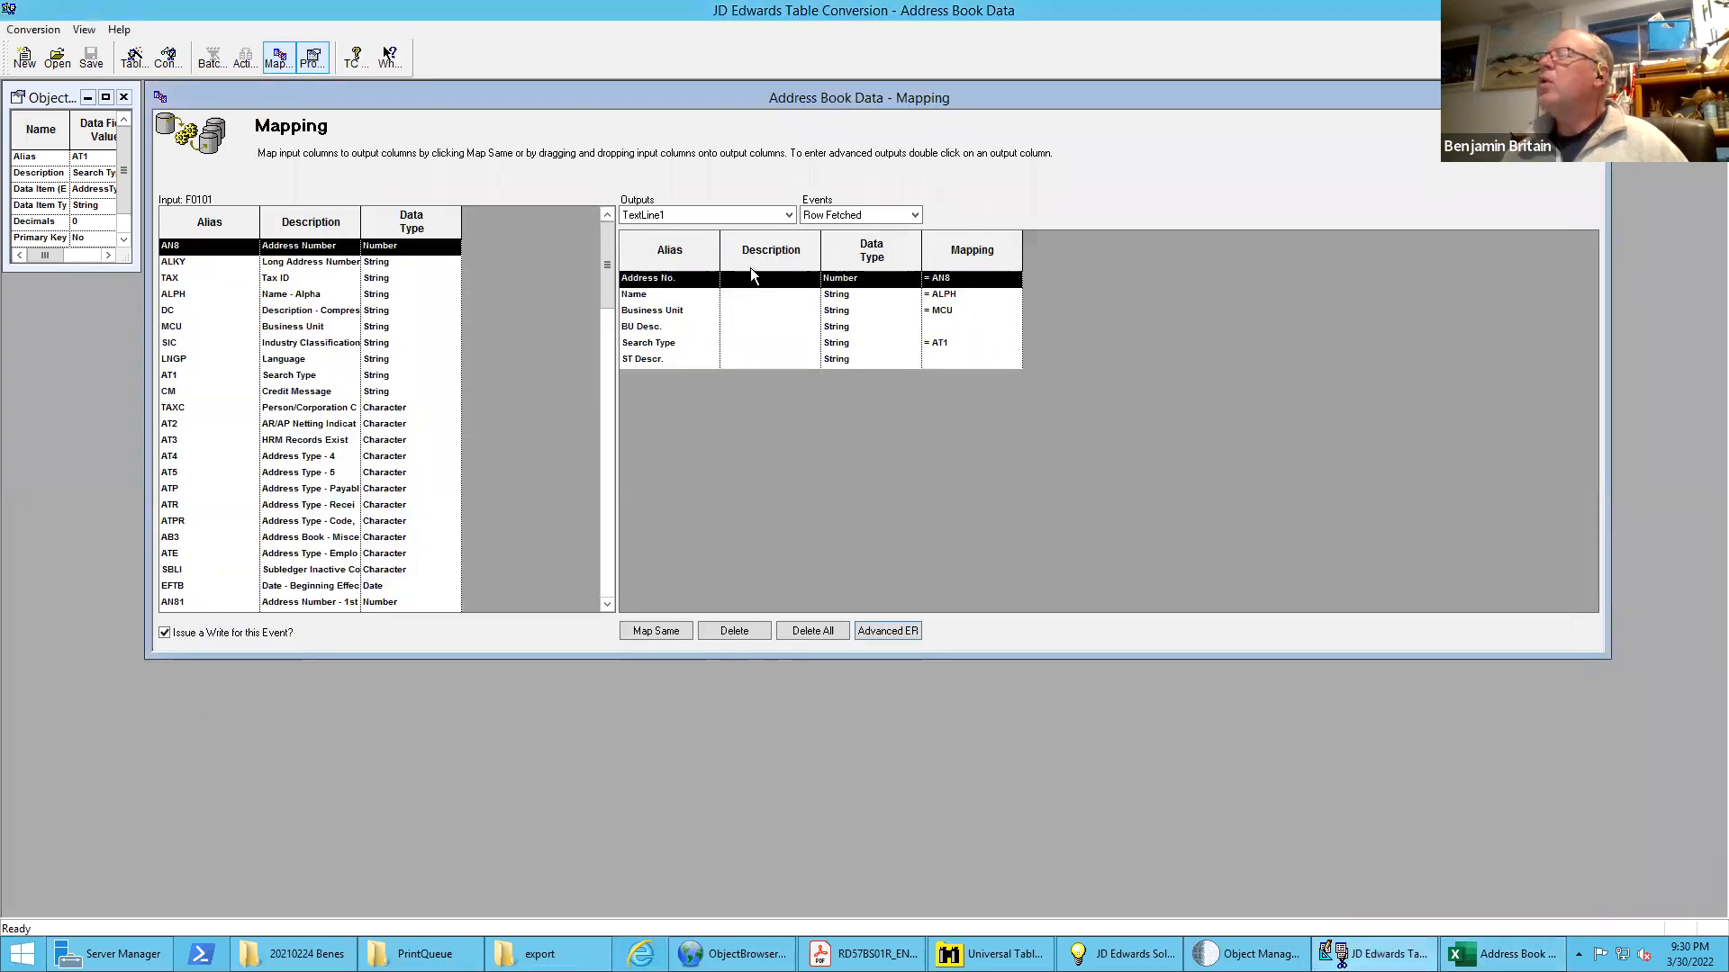